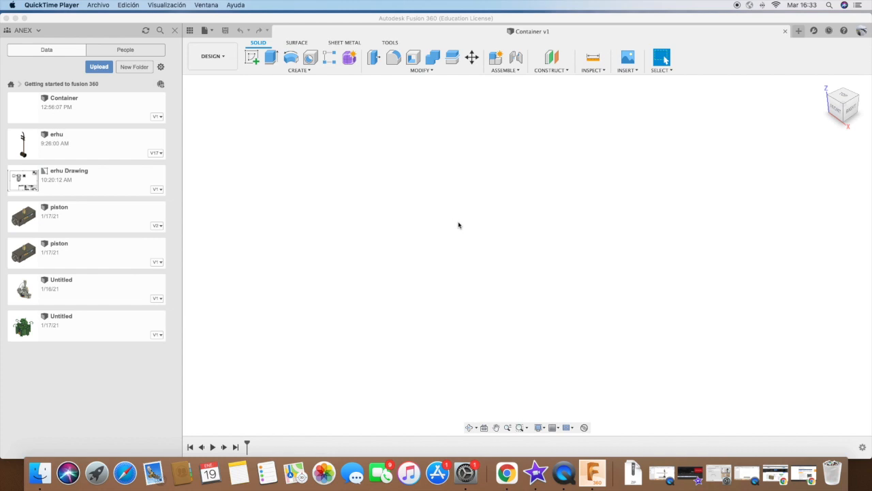
- Switch to Chrome and examine the cargo container images and the shipping container size table
left_click(807, 475)
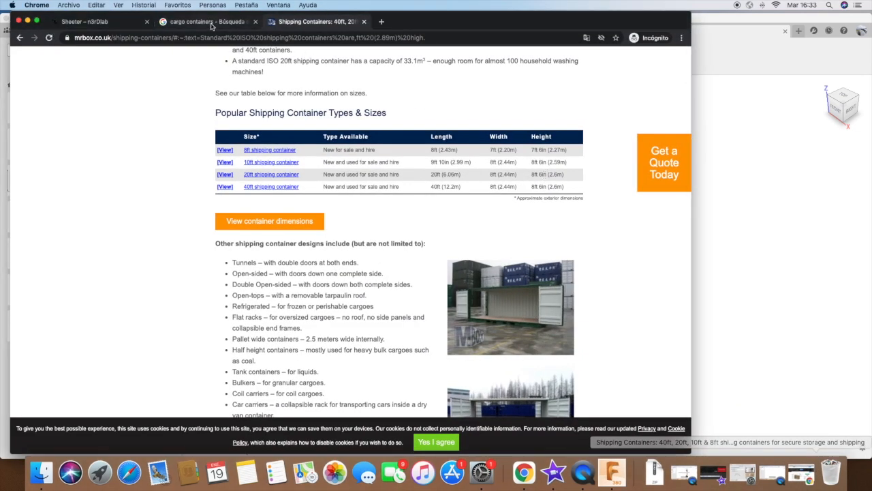
left_click(209, 21)
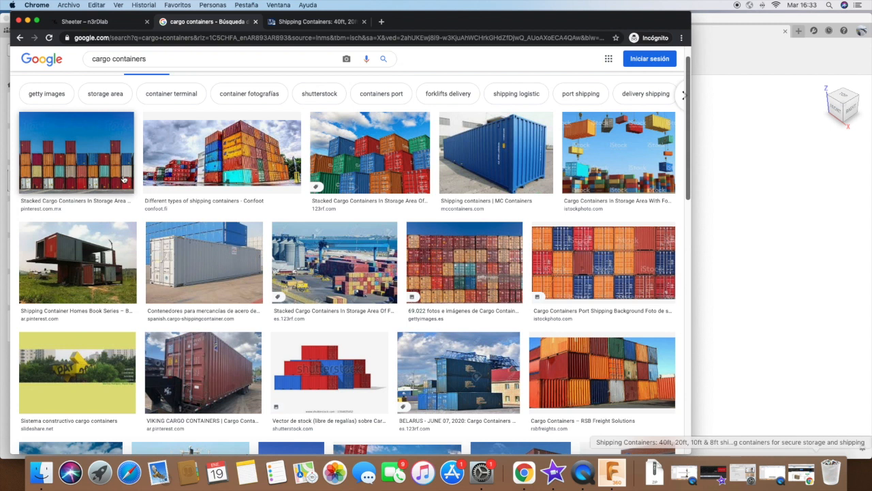
left_click(300, 22)
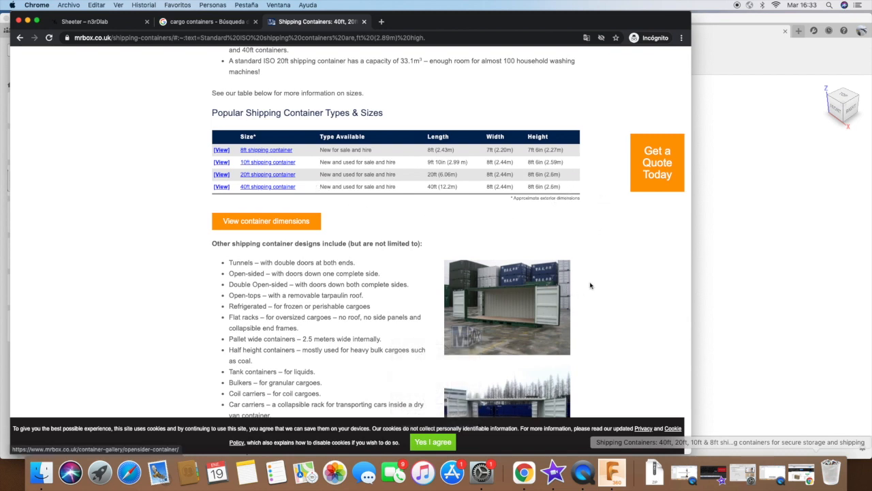
left_click(28, 21)
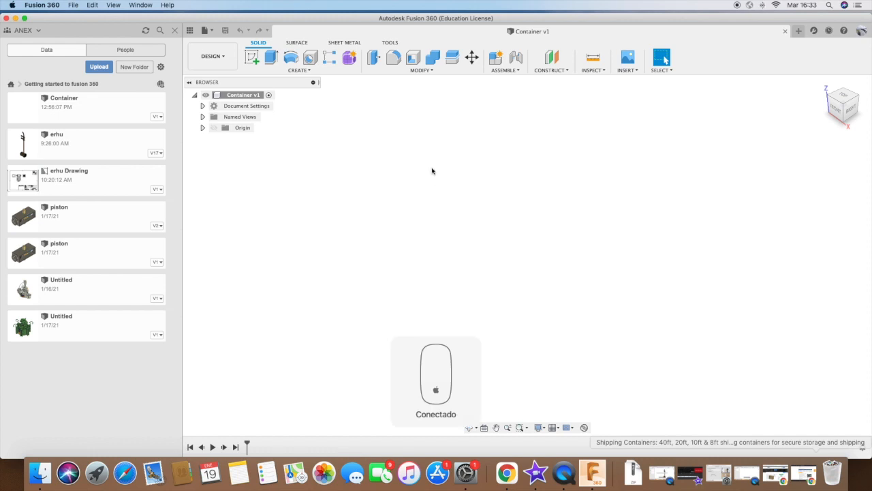
- Sketch a two-point rectangle about 25 mm wide and 50 mm high from the origin on the horizontal plane
left_click(421, 70)
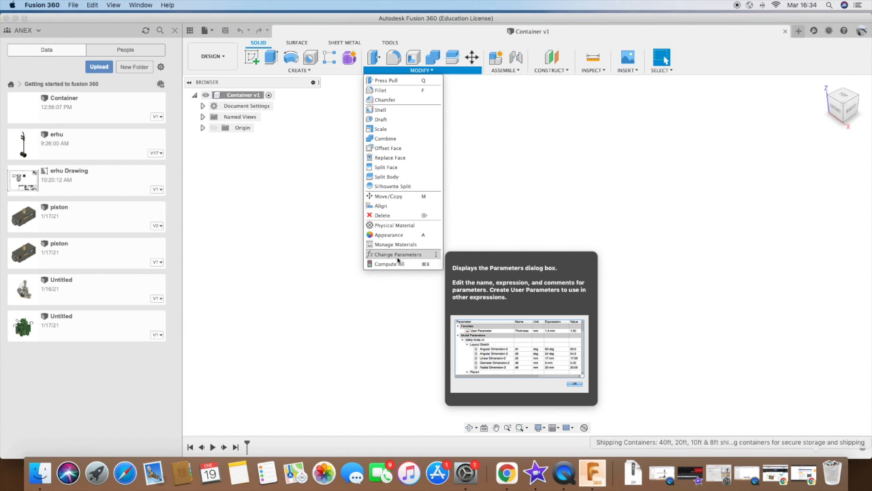
left_click(252, 57)
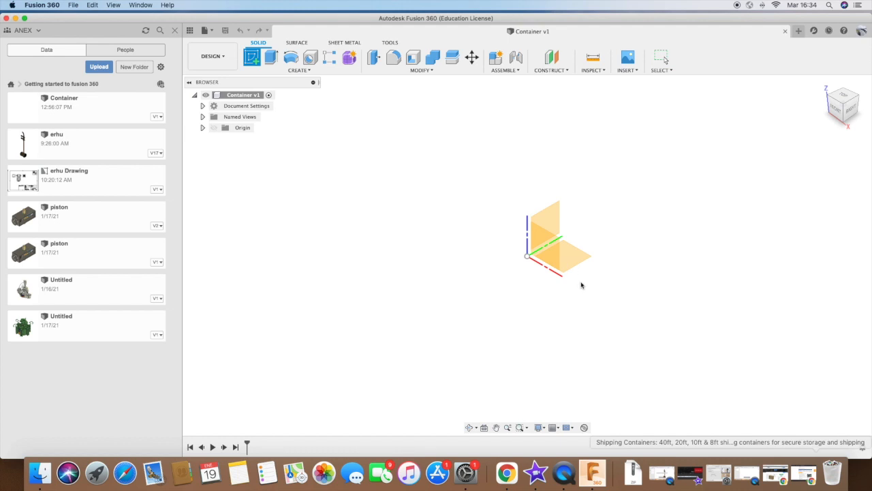
left_click(570, 263)
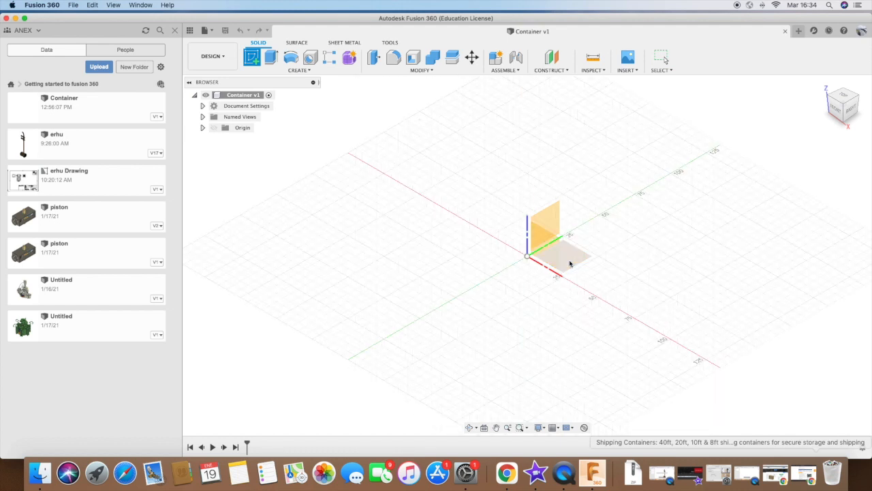
left_click(257, 44)
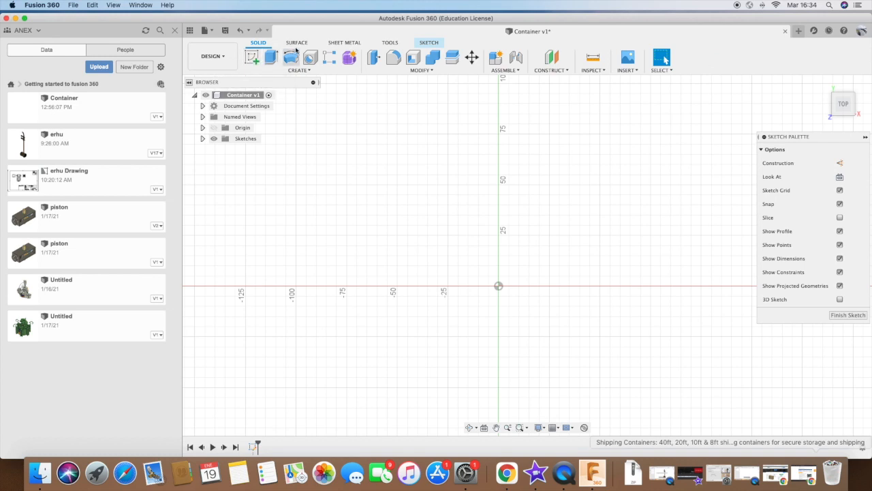
left_click(429, 43)
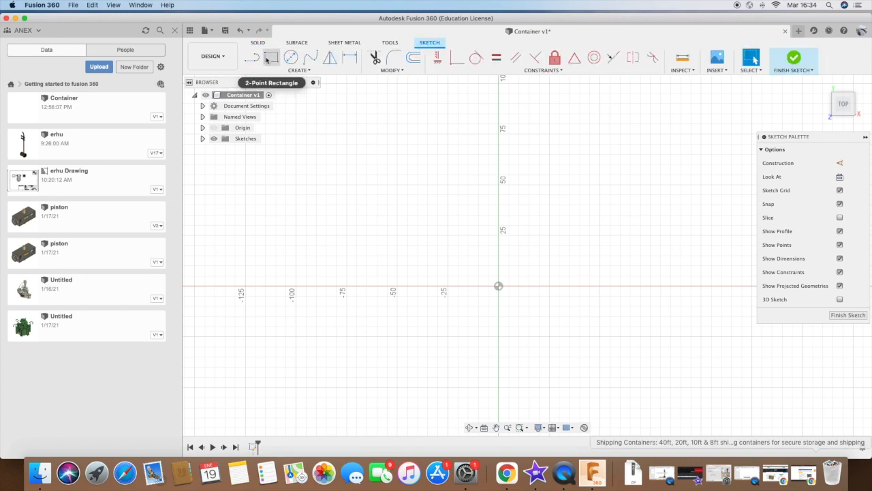
left_click(271, 57)
left_click(498, 286)
left_click(549, 186)
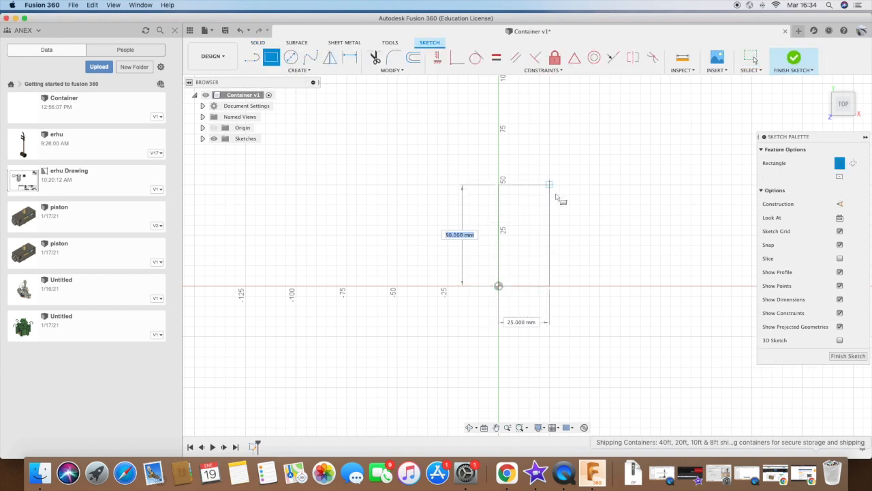
left_click(257, 42)
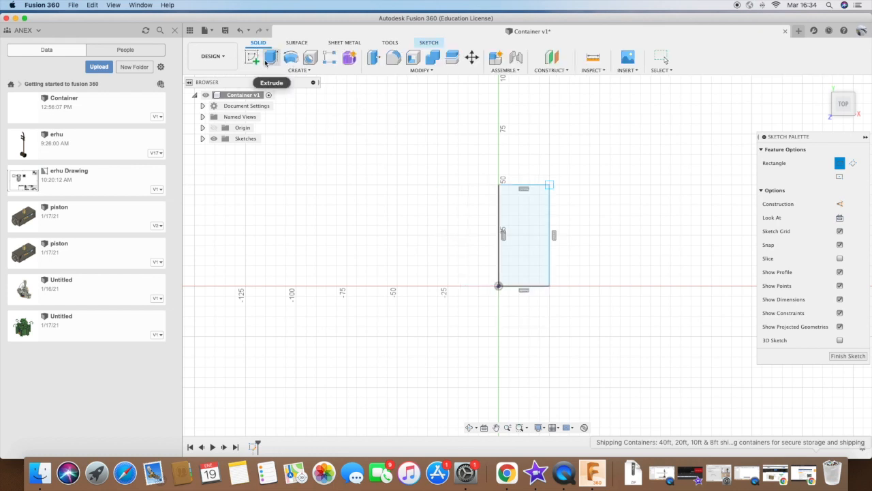
left_click(271, 57)
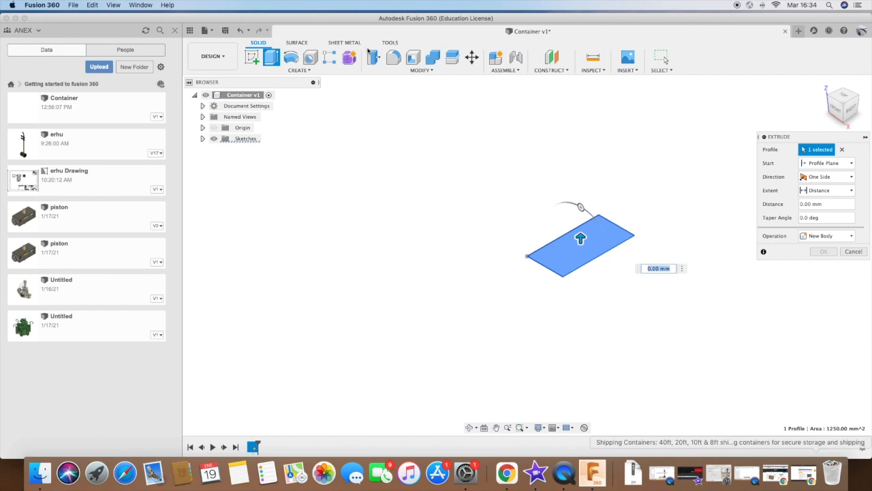
left_click(854, 252)
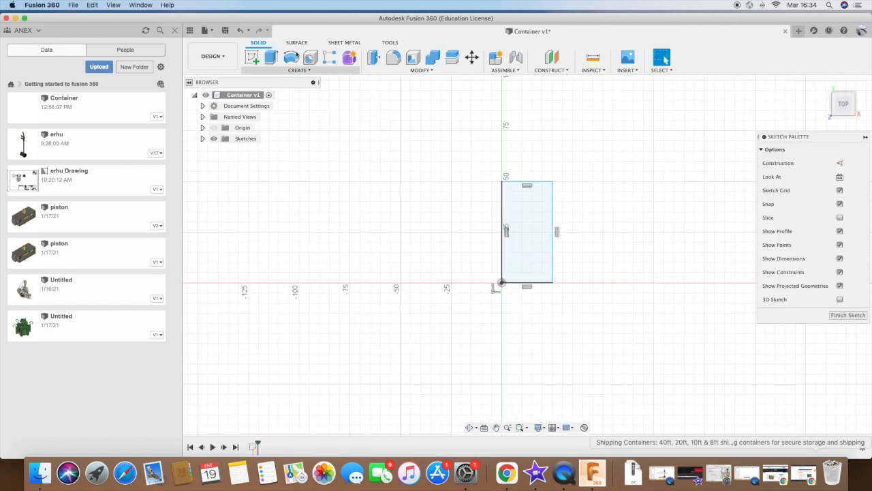
- Dimension the rectangle's vertical side at 50 mm and its horizontal side at 25 mm
left_click(347, 58)
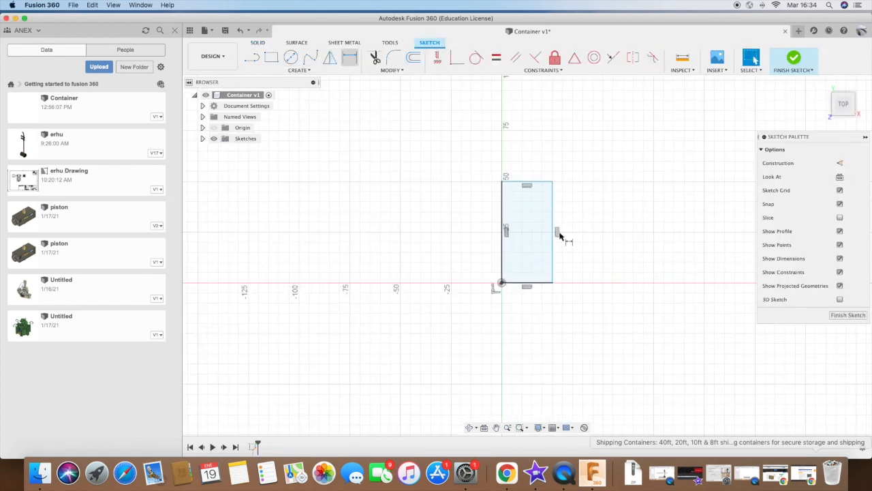
left_click(502, 209)
left_click(465, 212)
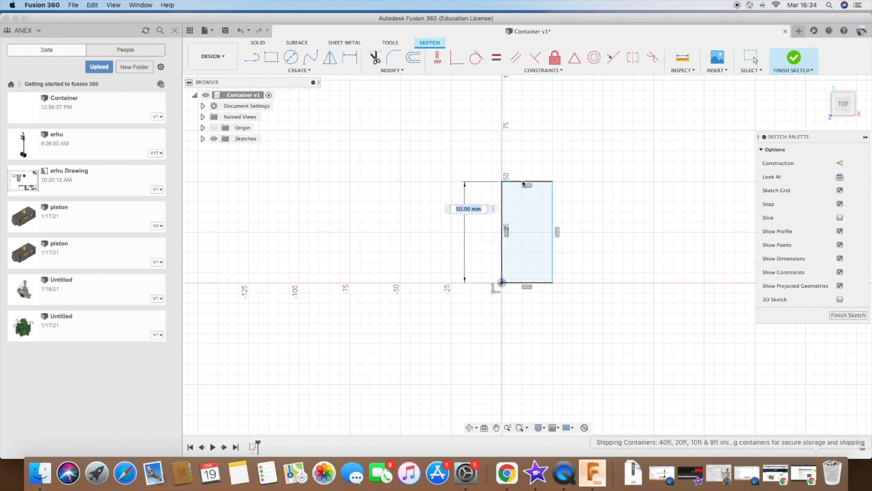
key("Return")
left_click(522, 182)
left_click(528, 152)
key("Return")
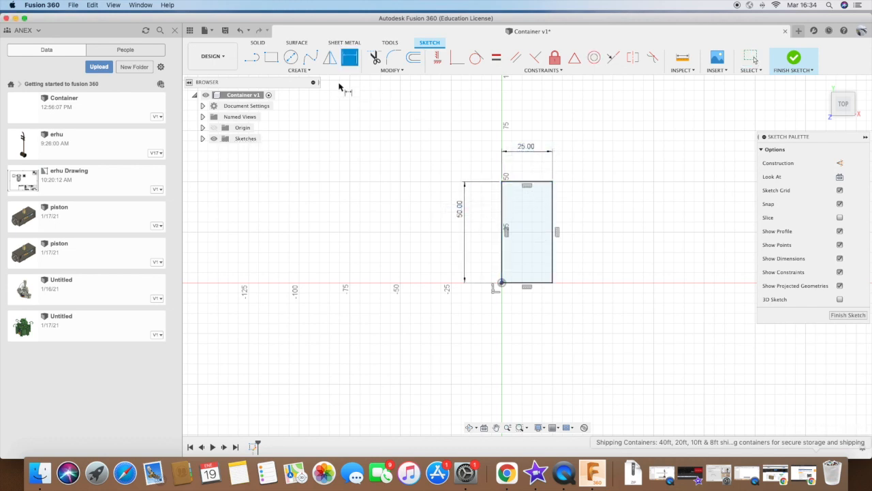
- Extrude the rectangle profile 15 mm as a new body
left_click(258, 42)
key("e")
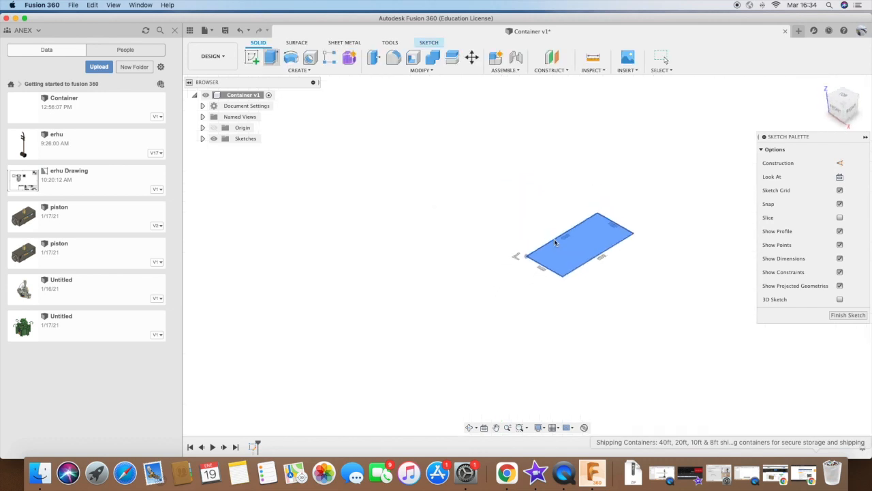
left_click(583, 240)
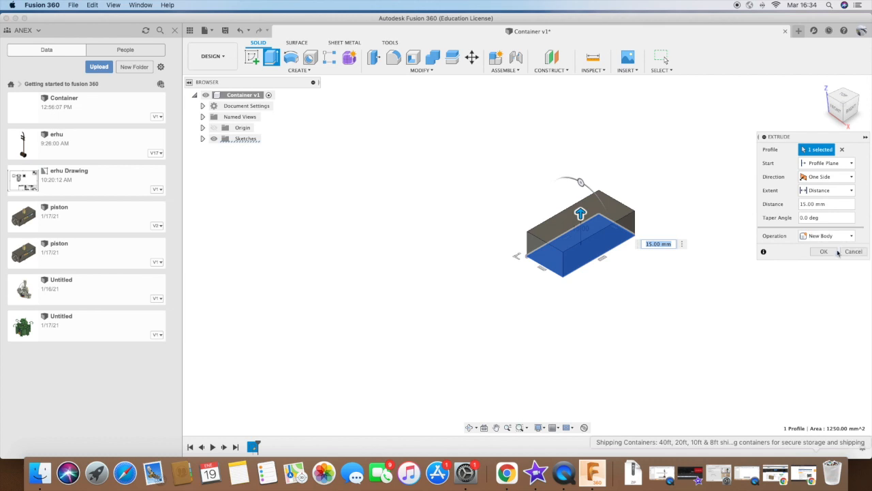
left_click(824, 251)
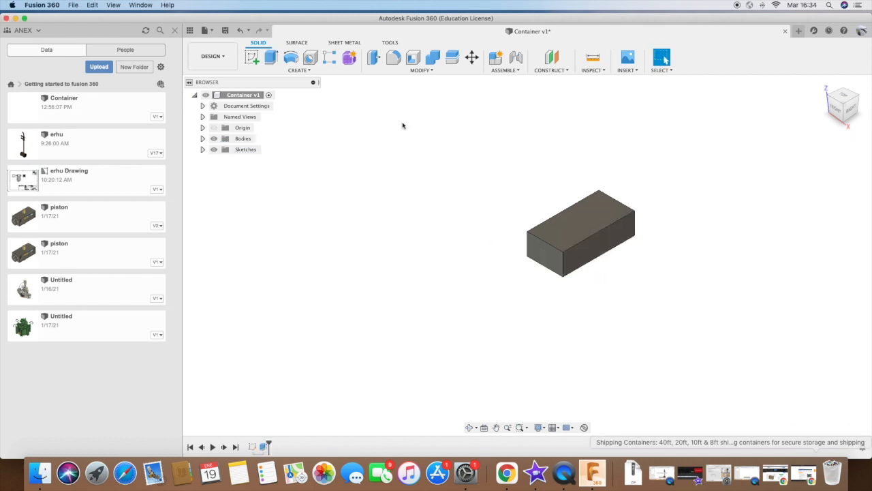
- Open Change Parameters and expand the model parameters of Sketch1 and Extrude1
left_click(421, 70)
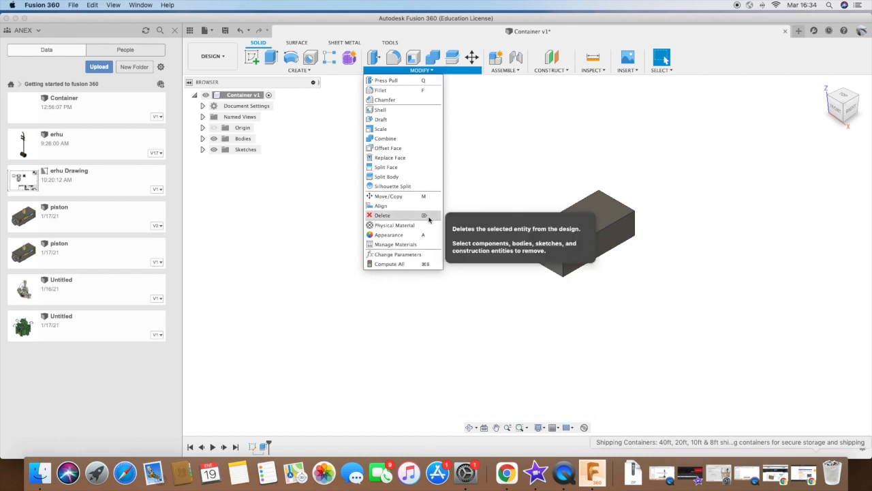
left_click(421, 255)
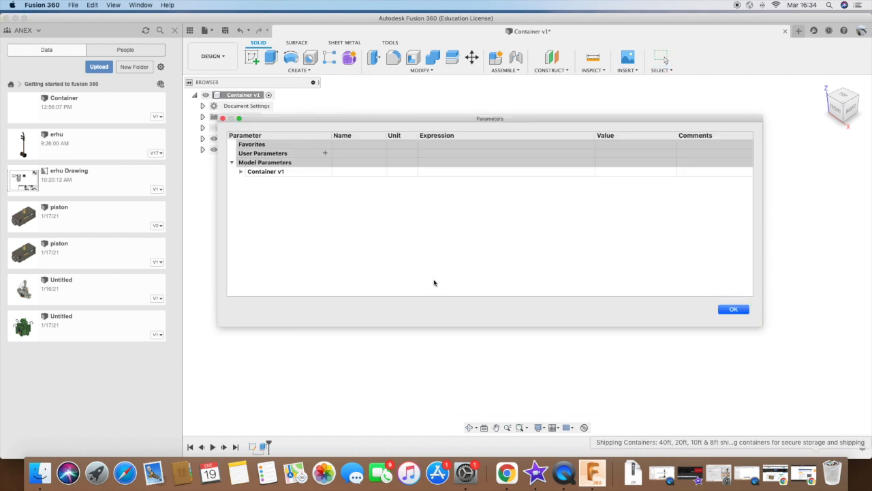
left_click(241, 172)
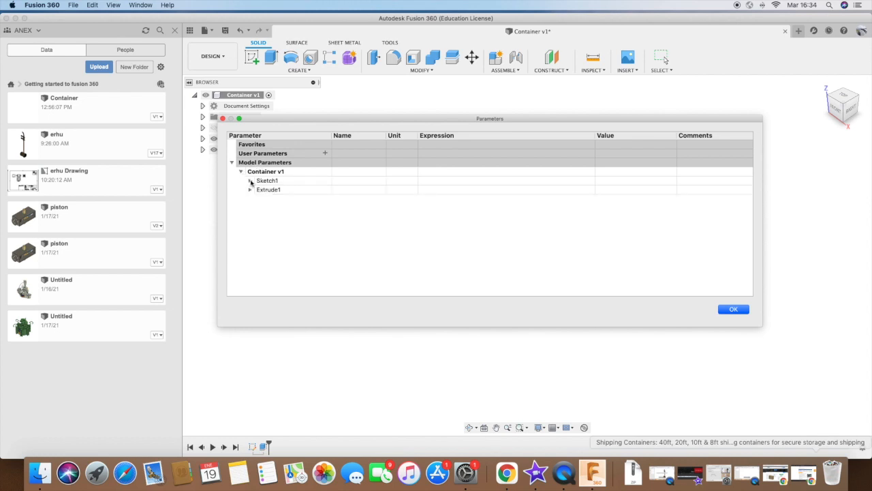
left_click(250, 181)
left_click(250, 207)
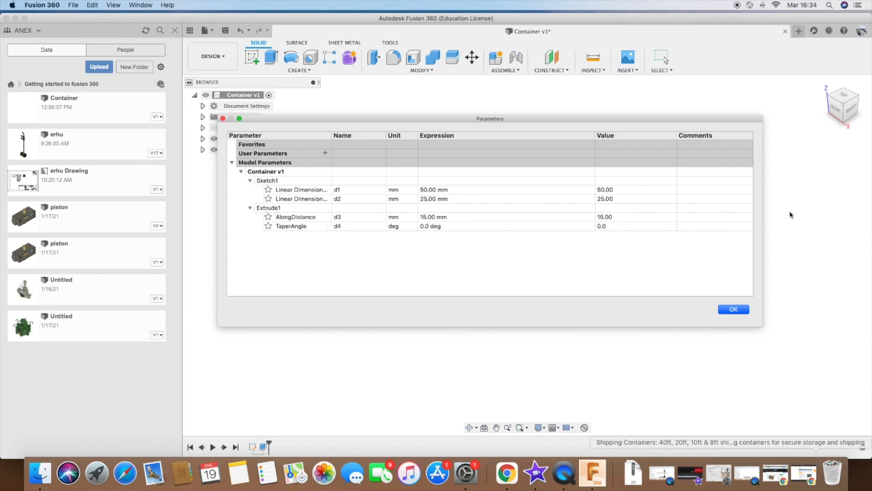
- Narrow the Parameters dialog and arrange it beside the box so both can be seen together
left_click_drag(764, 210, 668, 222)
left_click_drag(508, 125, 727, 130)
left_click(307, 238)
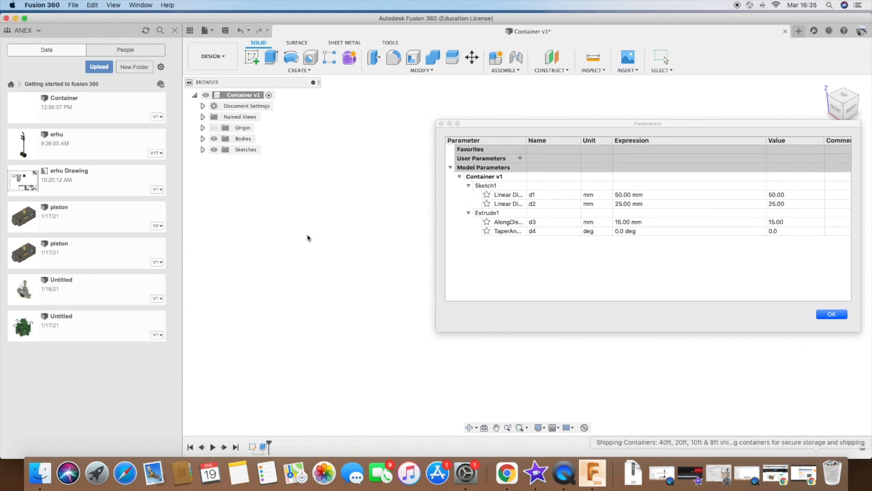
left_click(496, 427)
left_click_drag(530, 392, 425, 394)
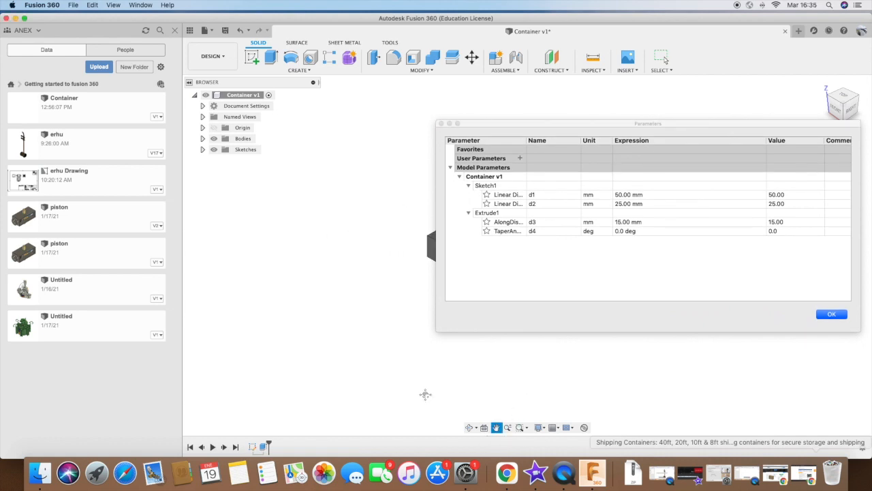
left_click_drag(518, 364, 442, 382)
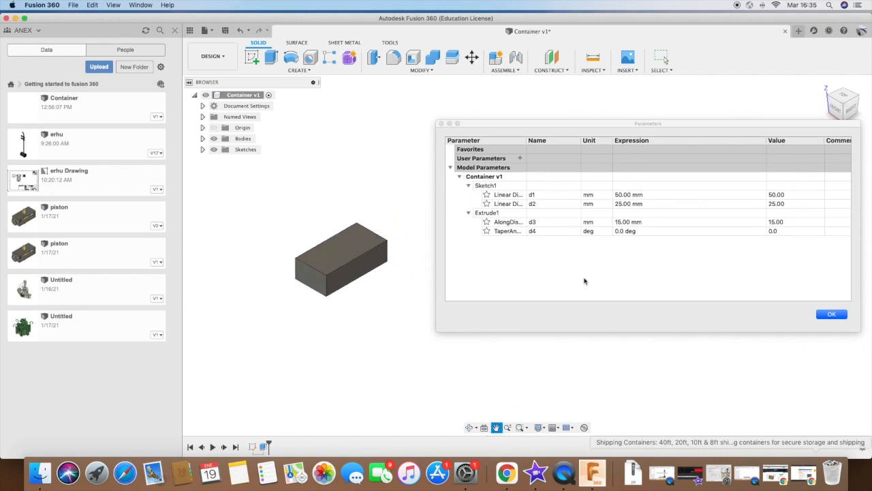
- Set the sketch's length parameter d1 to 70 mm
left_click(620, 195)
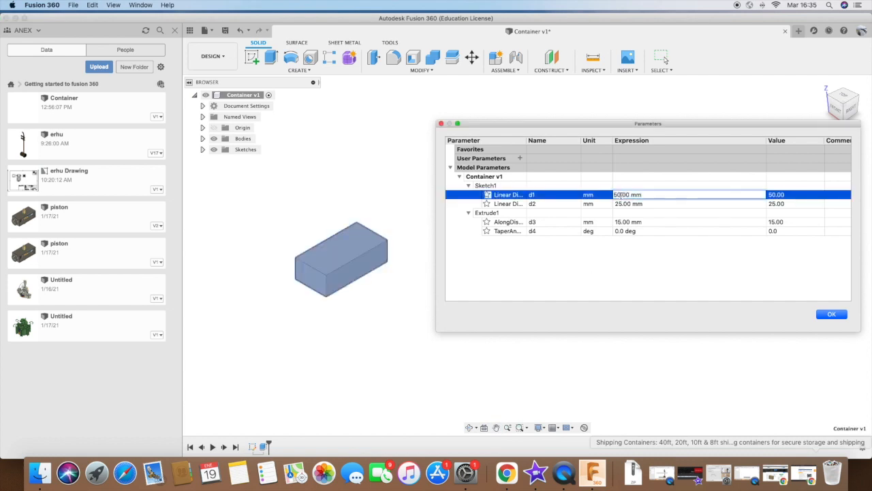
key("BackSpace")
key("BackSpace")
type("7")
key("Return")
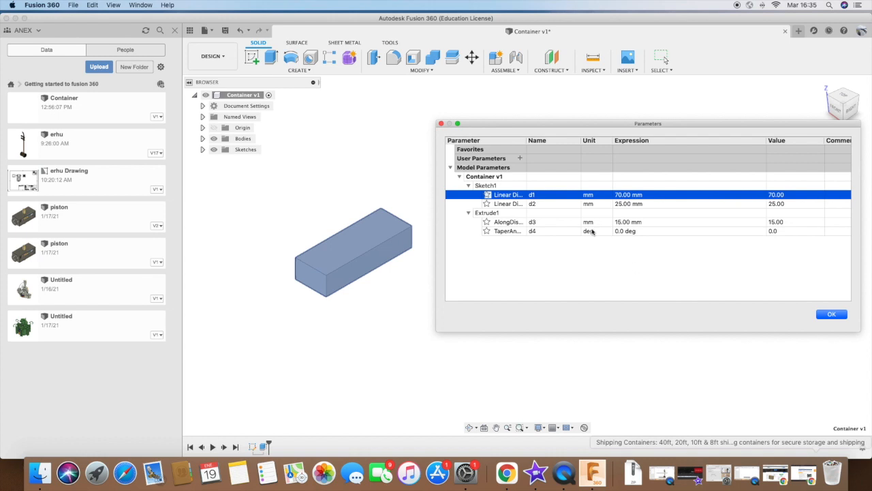
- Set the sketch's width parameter d2 to 45 mm
double_click(622, 204)
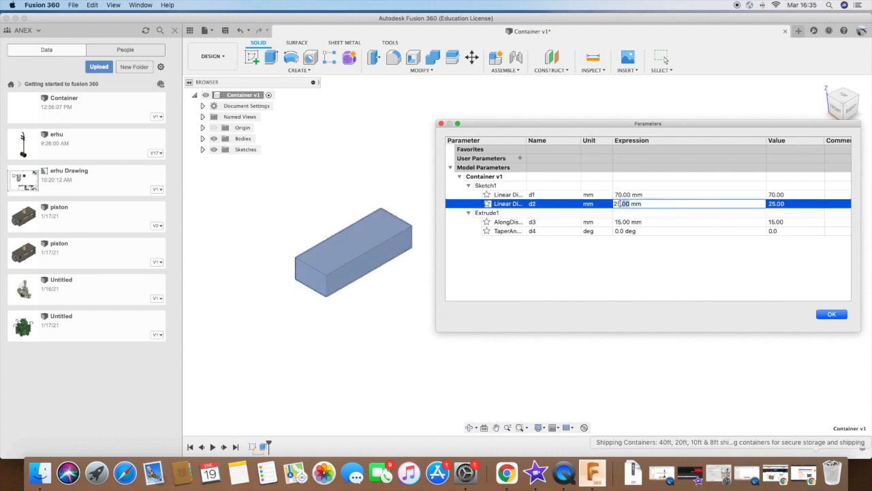
key("BackSpace")
key("BackSpace")
type("45")
key("Return")
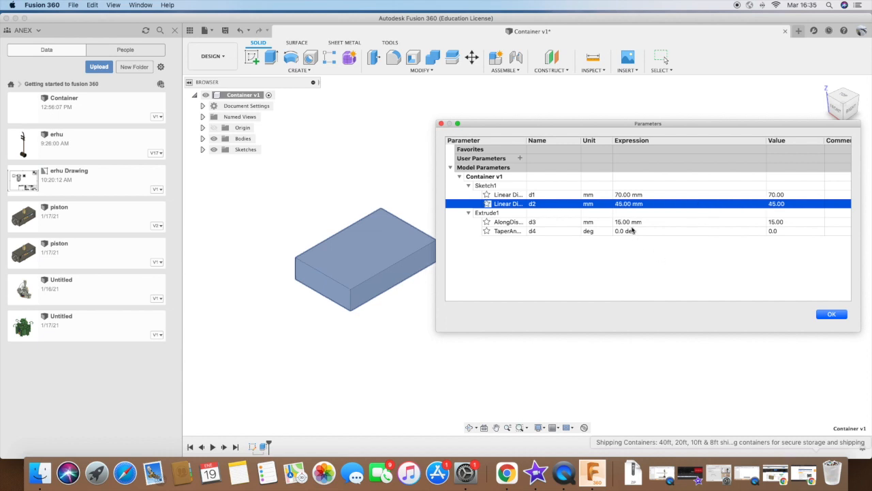
- Set the extrusion's taper angle parameter d4 to 10 deg
double_click(621, 232)
key("BackSpace")
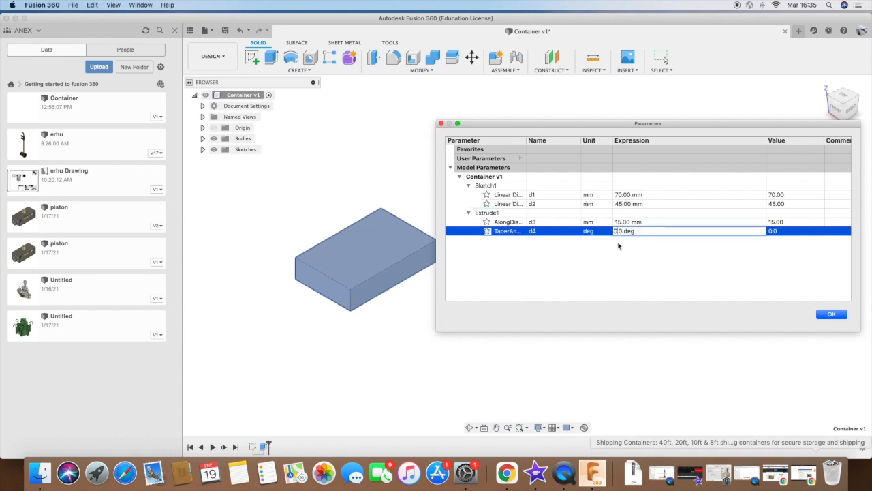
type("10")
key("Return")
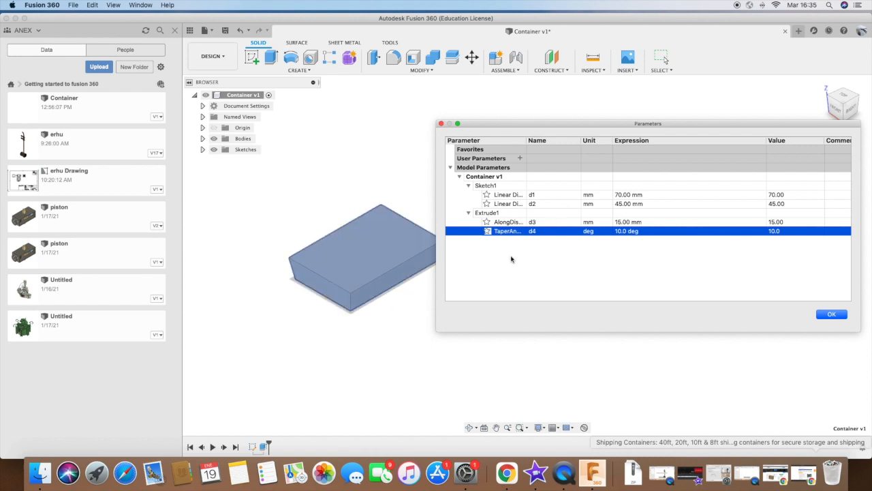
left_click(402, 302)
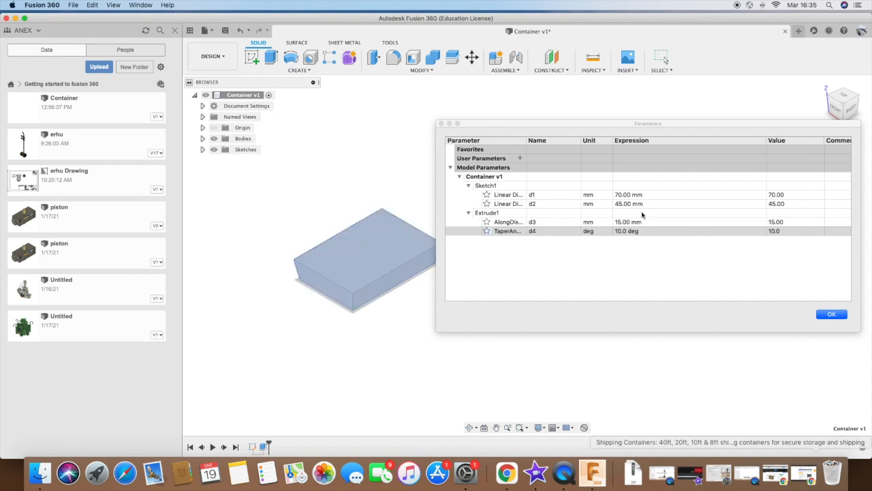
- Add a user parameter named Length with unit mm and an expression of 10
left_click(477, 159)
scroll(491, 160, "right", 2)
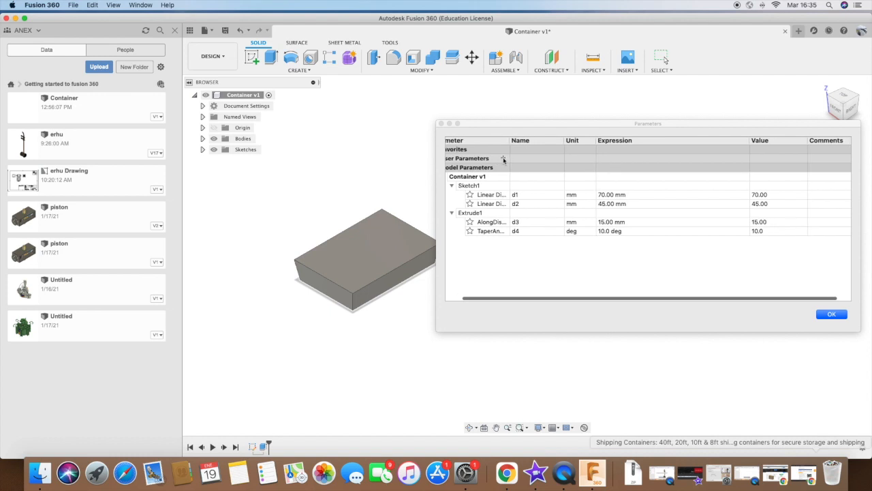
left_click(503, 159)
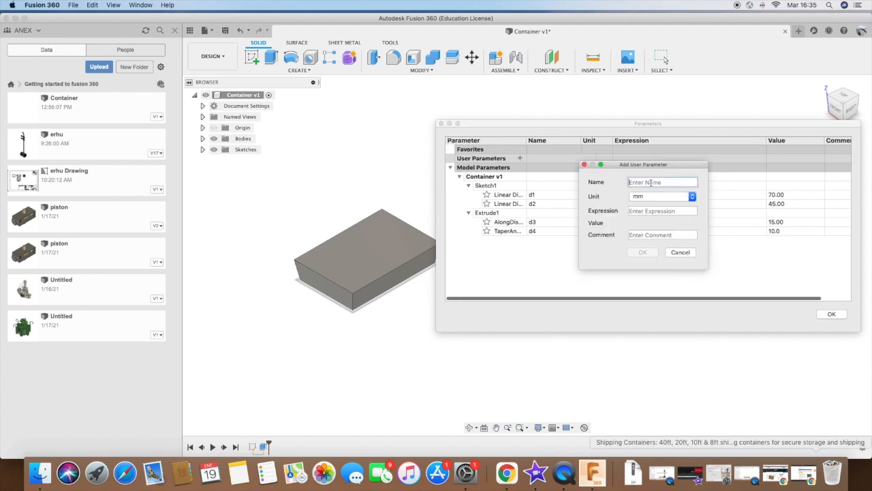
type("Length")
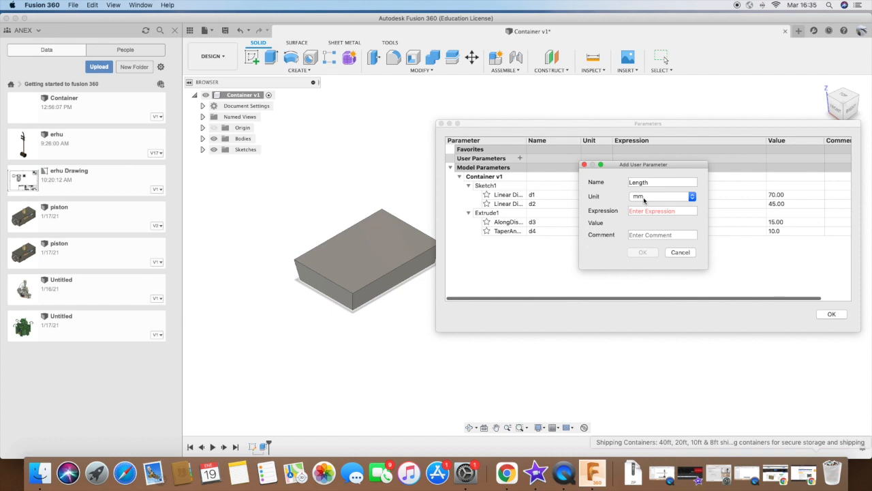
left_click(651, 212)
type("10")
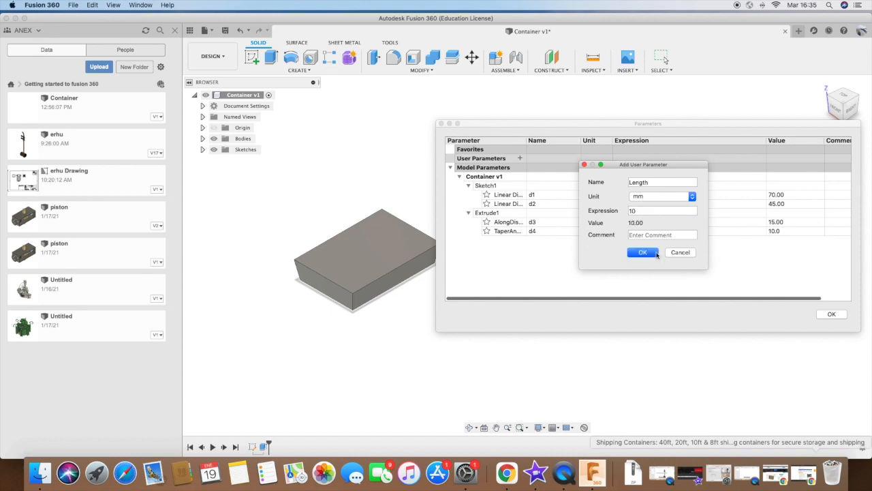
left_click(642, 252)
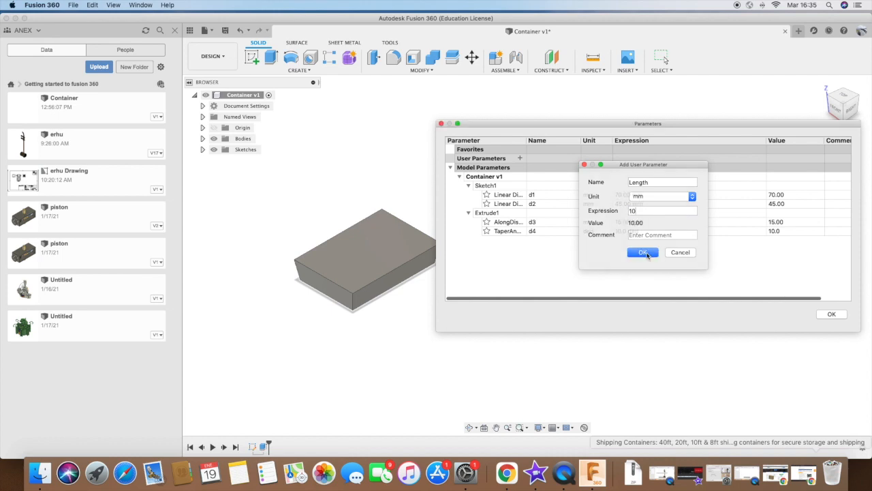
- Add a user parameter named Width with unit mm and an expression of 7
left_click(520, 158)
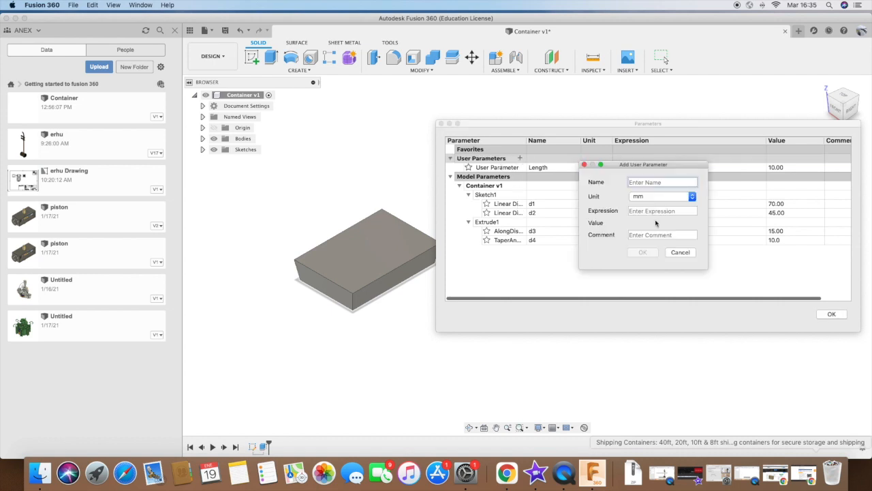
type("Width")
left_click(646, 211)
type("7")
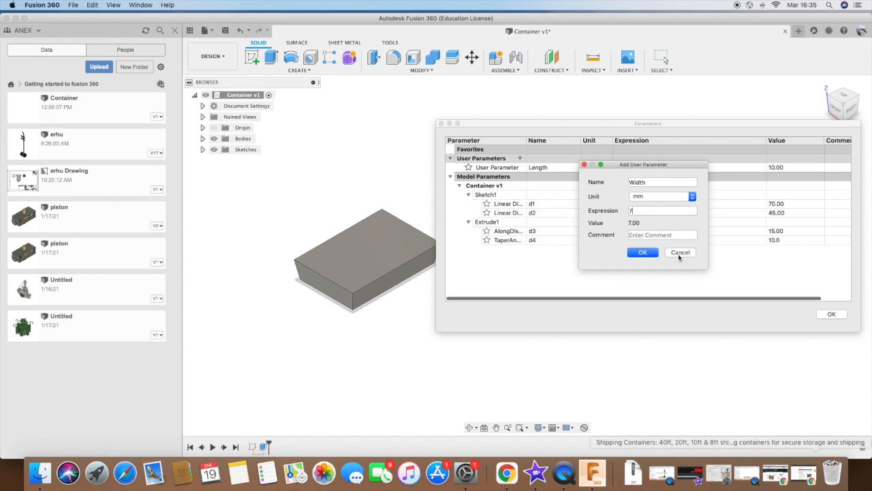
left_click(643, 252)
- Add a user parameter named Height with unit mm and an expression of 5
left_click(520, 158)
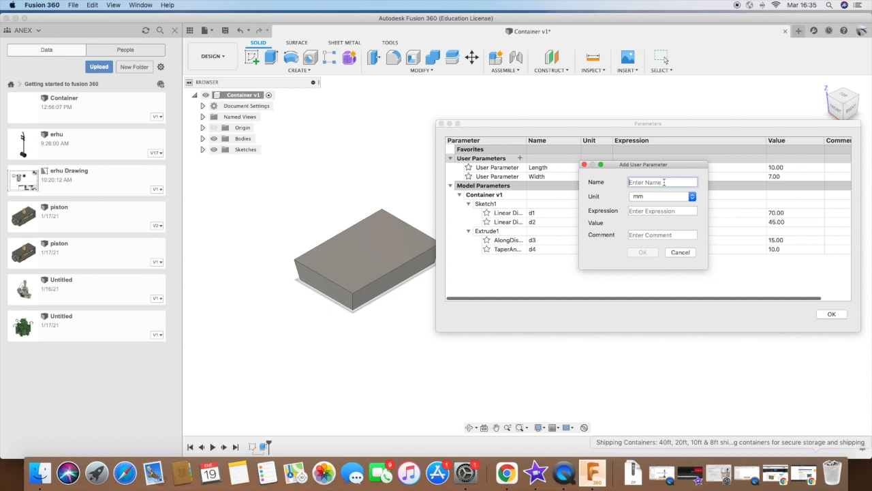
type("Height")
left_click(653, 212)
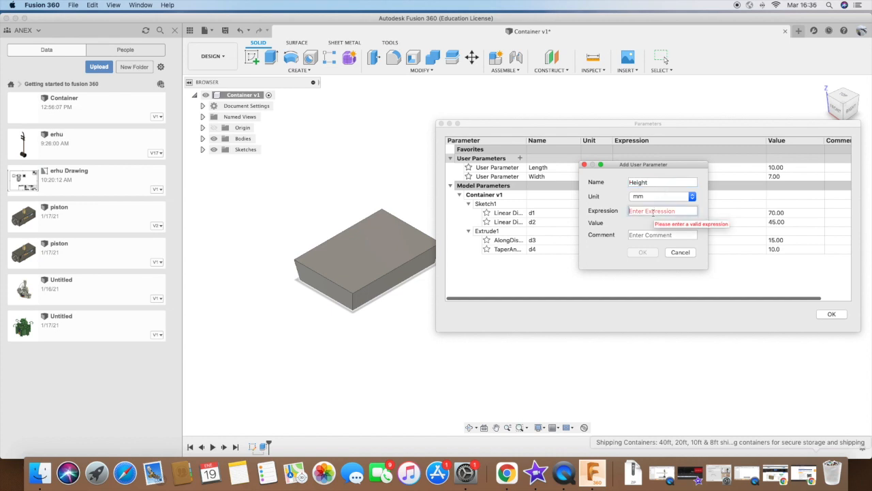
type("5")
left_click(646, 253)
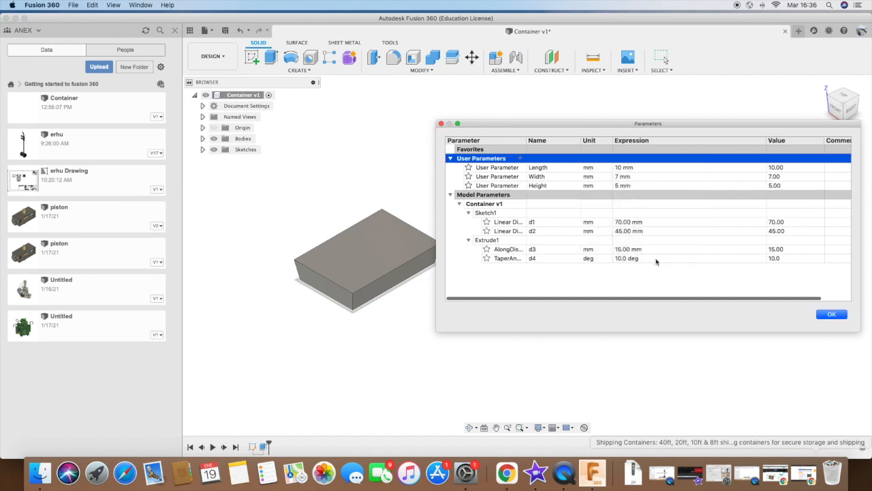
- Link the sketch dimension d1 to the Length user parameter
left_click(596, 221)
left_click(641, 222)
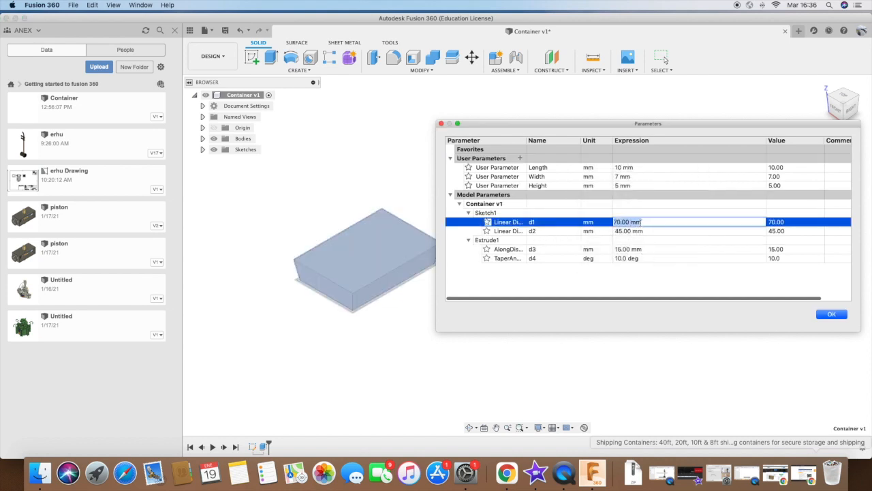
type("L")
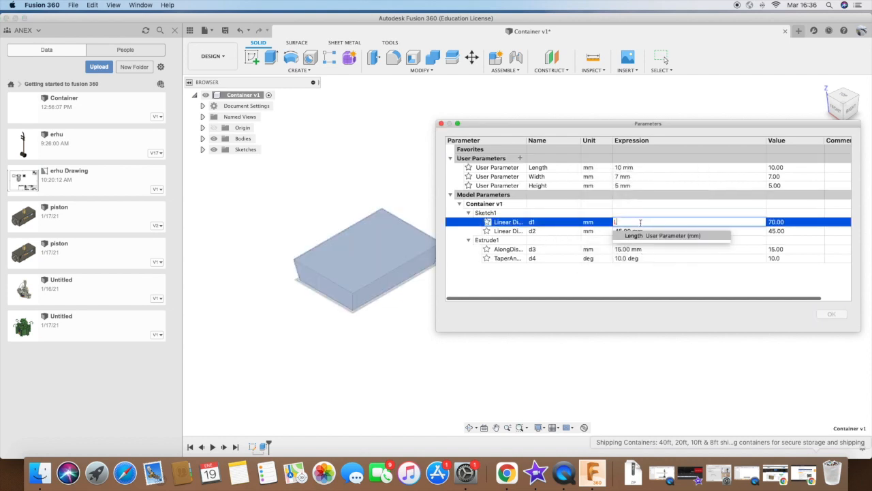
type("en")
left_click(663, 235)
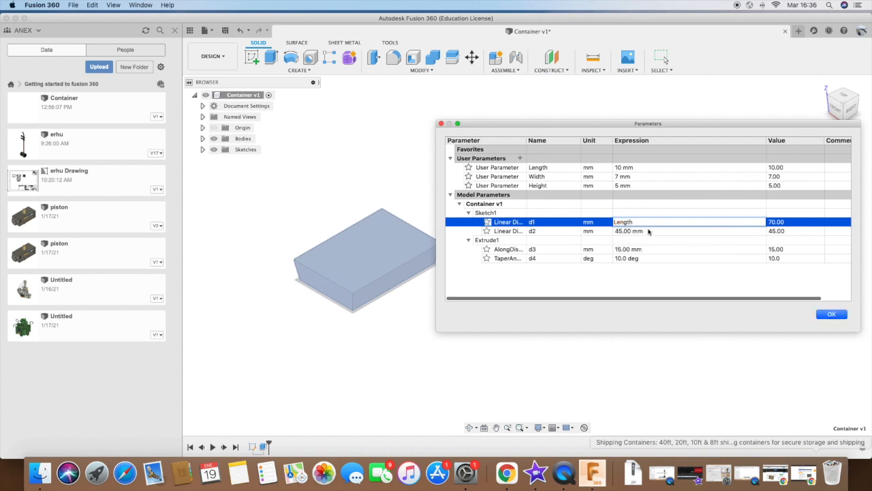
- Link the sketch dimension d2 to the Width user parameter
left_click(646, 231)
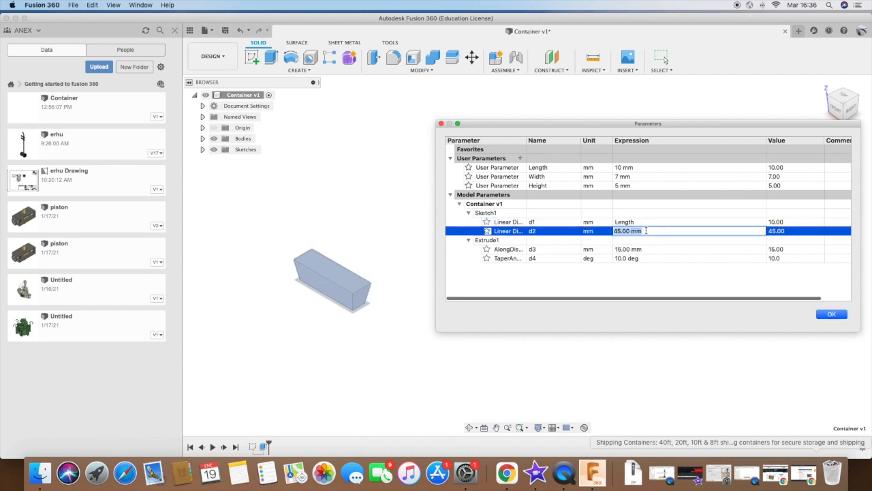
type("Width")
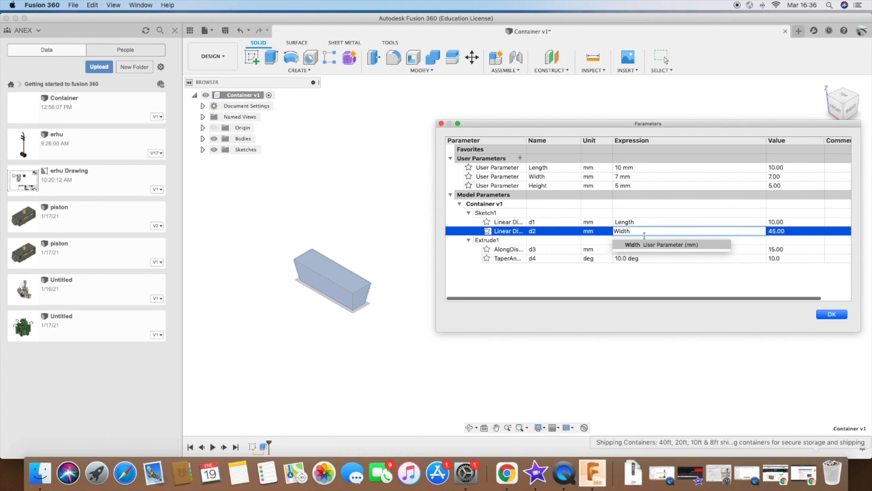
key("Return")
- Link the extrusion distance d3 to the Height user parameter and accept the parameter changes
left_click(632, 249)
double_click(634, 249)
double_click(634, 250)
triple_click(634, 249)
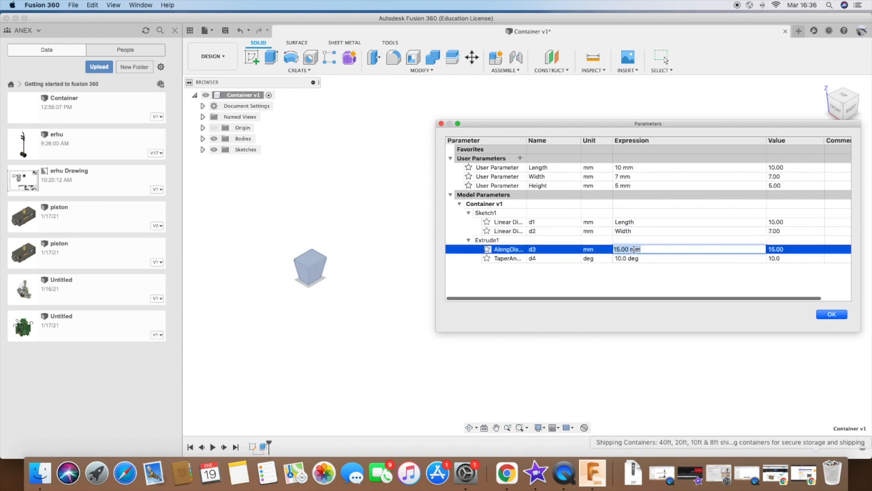
type("Height")
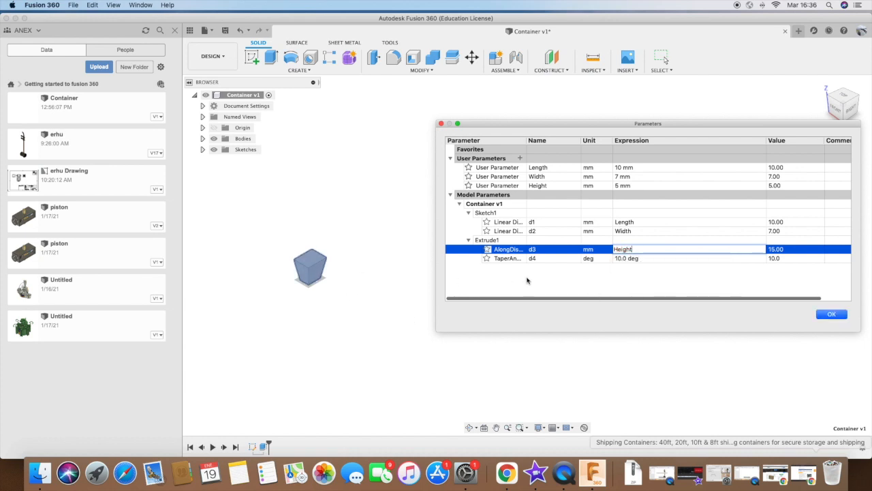
left_click(828, 314)
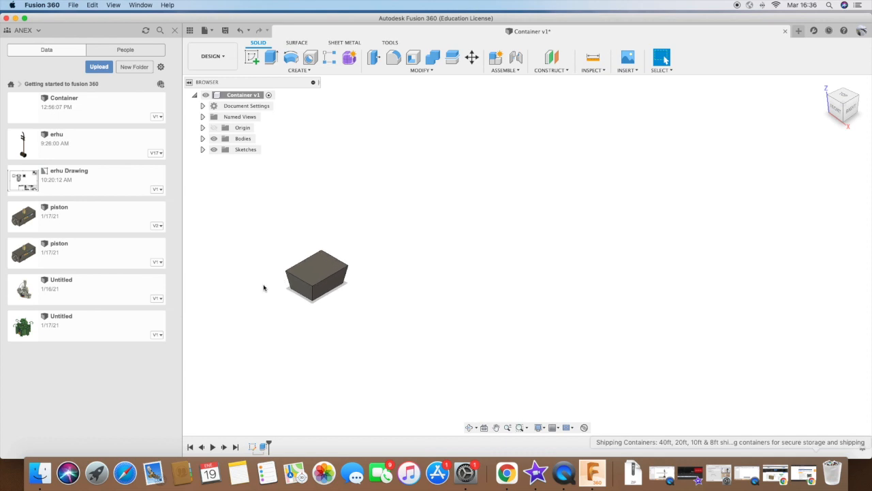
- Delete the extruded box body and reopen the design's parameters
left_click(202, 139)
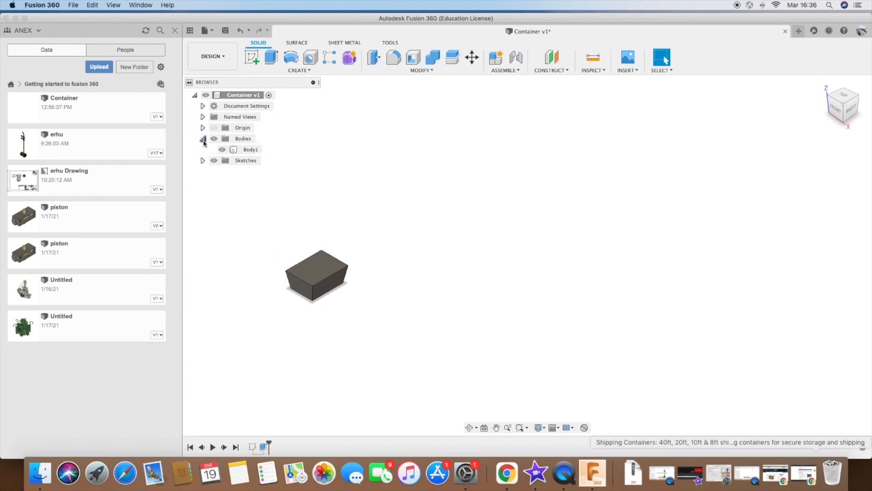
right_click(253, 153)
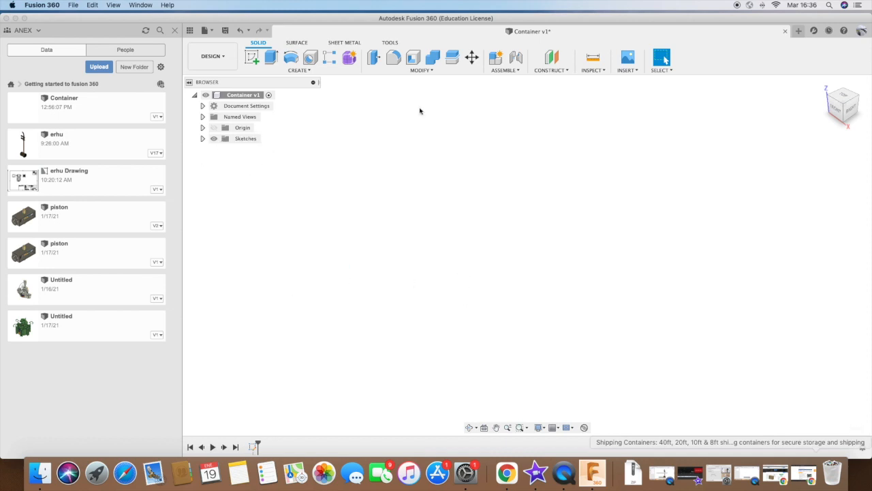
left_click(396, 71)
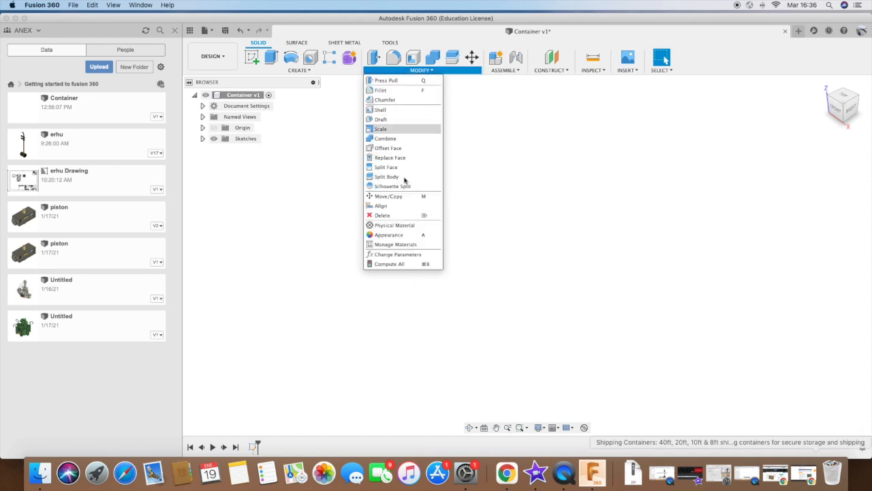
left_click(406, 254)
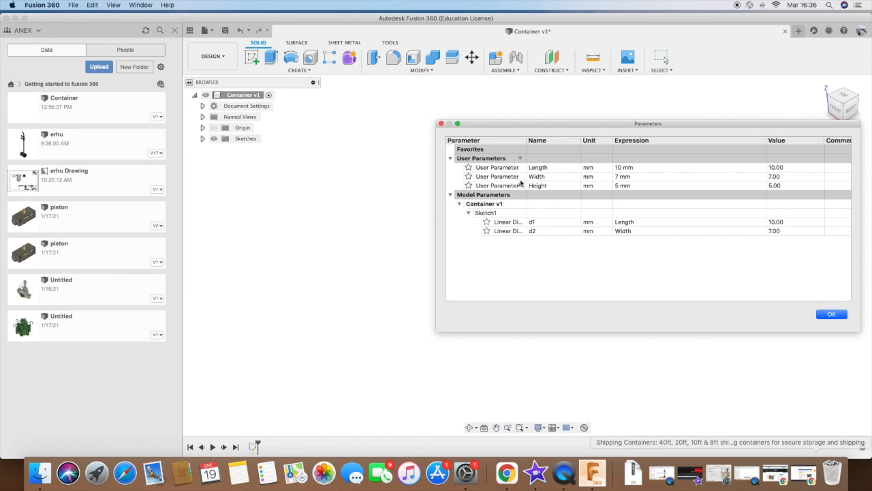
left_click(247, 373)
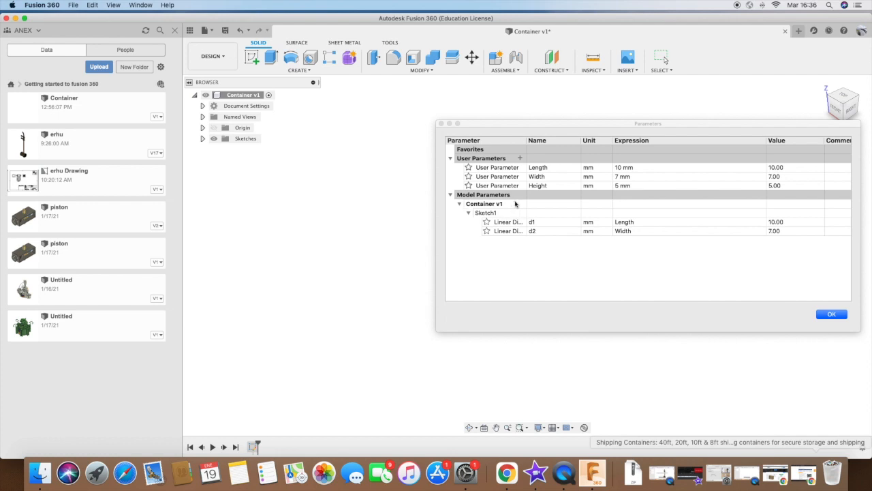
- Add a user parameter named Length2 with unit micron and an expression of 12.19
left_click(519, 158)
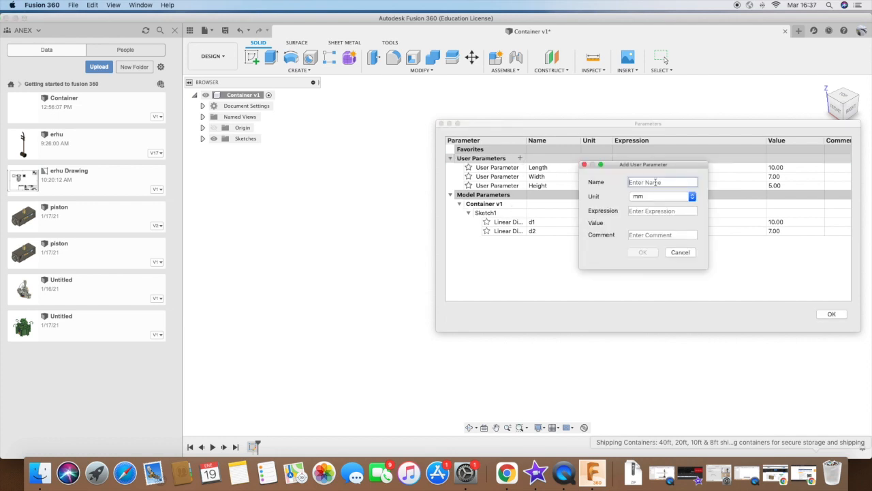
type("Length2")
left_click(651, 211)
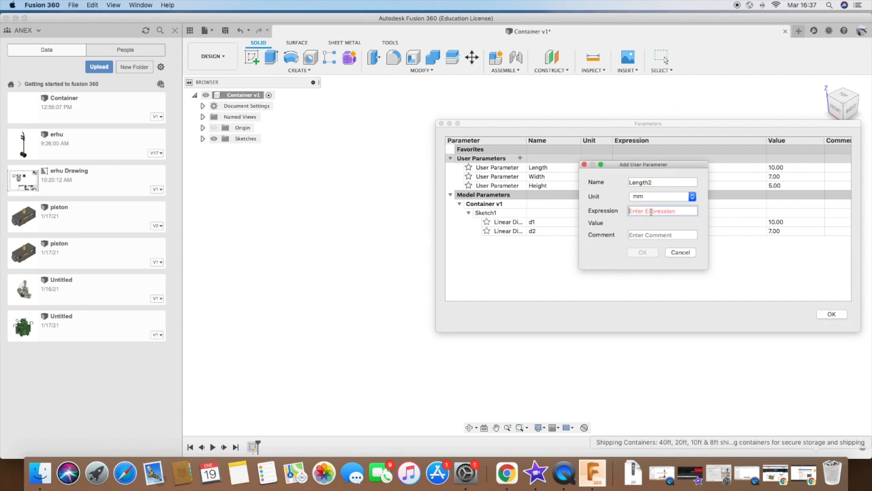
left_click_drag(654, 164, 656, 218)
type("10")
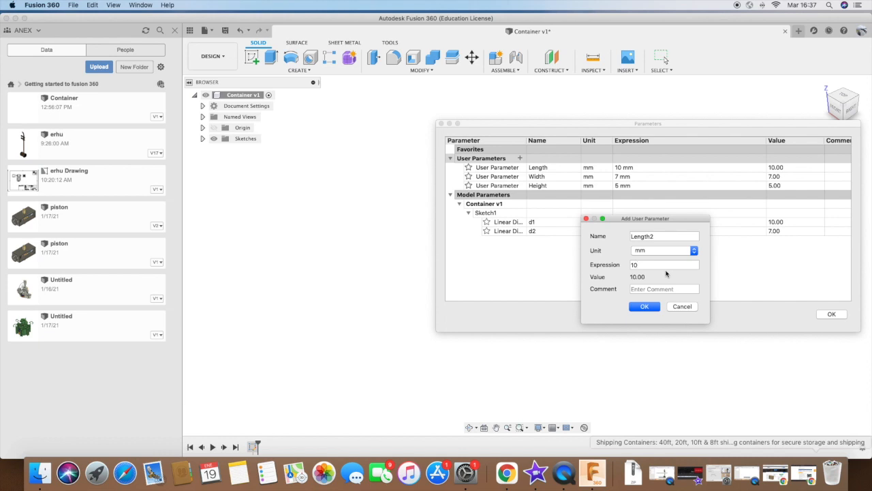
left_click(665, 252)
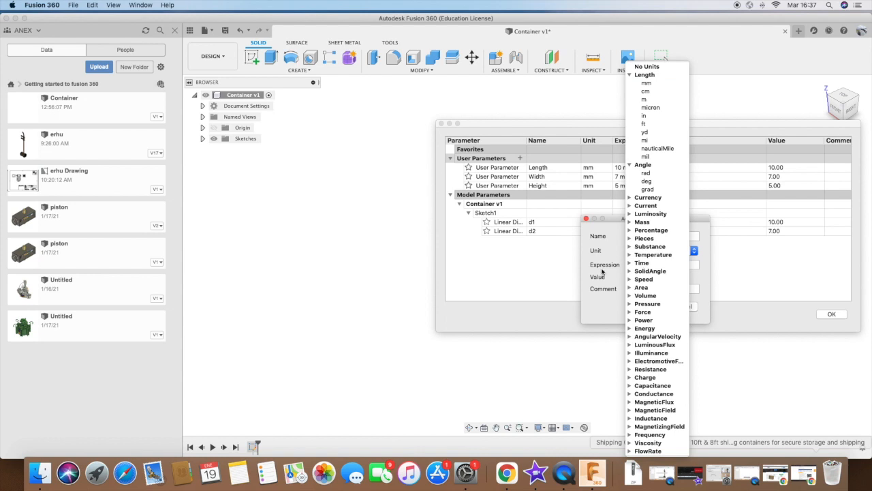
left_click(637, 306)
left_click(646, 256)
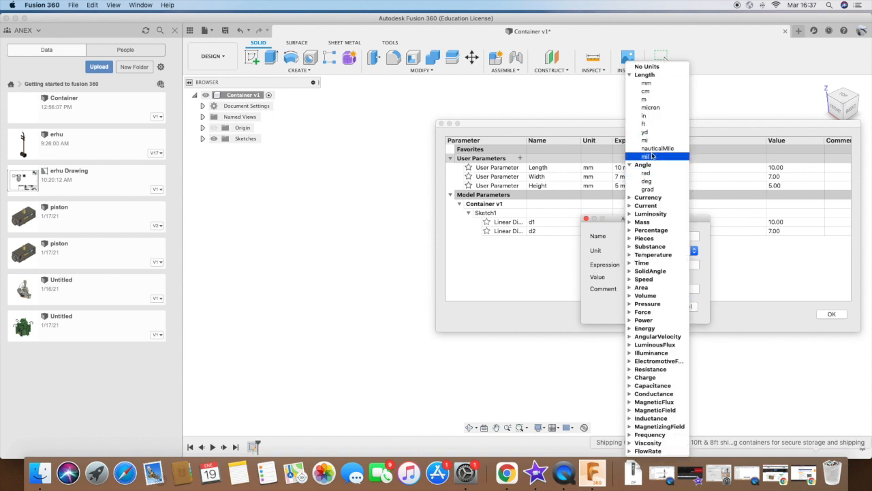
left_click(650, 108)
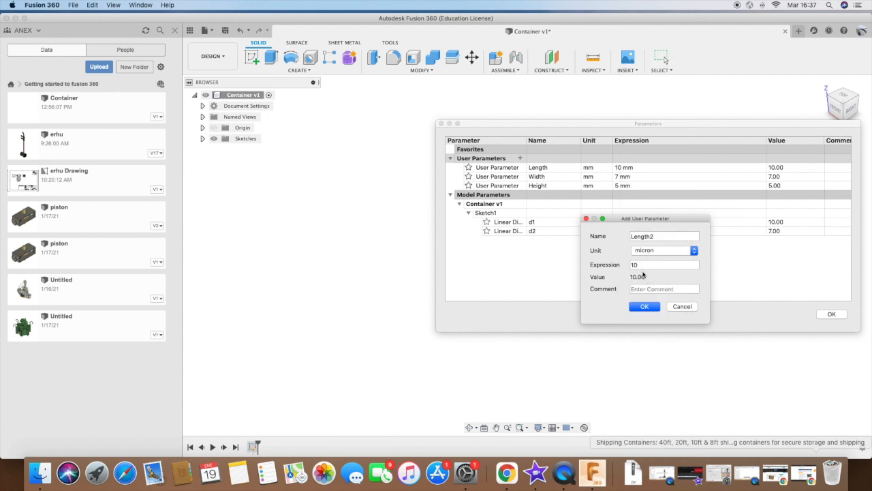
double_click(645, 266)
type("12.19")
left_click(643, 306)
- Add a user parameter named Width2 with unit m and an expression of 2.44
left_click(521, 158)
type("Width2")
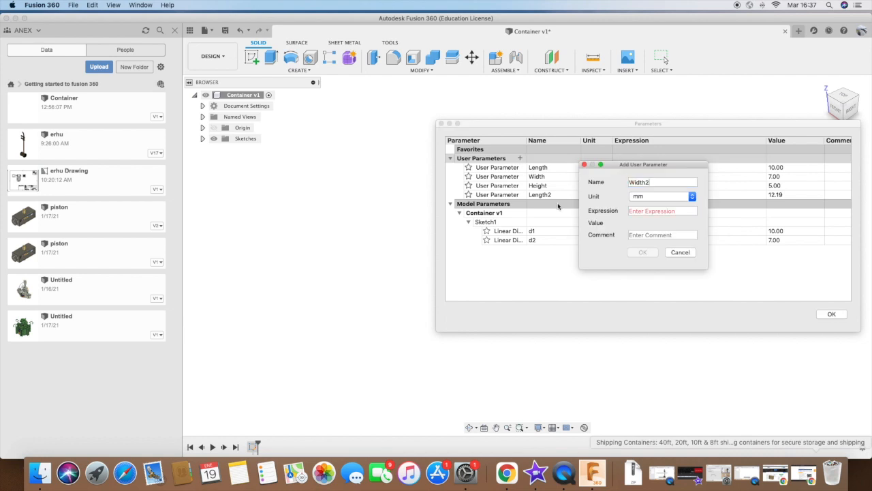
left_click(642, 196)
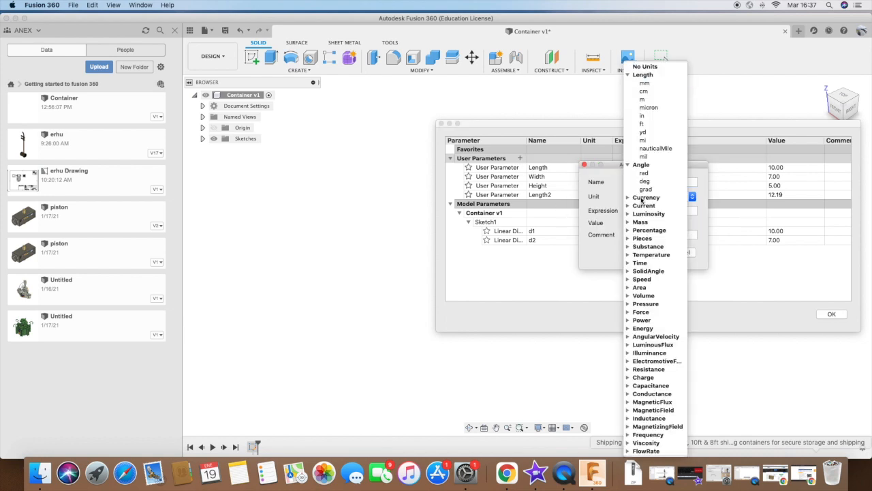
left_click(642, 115)
left_click(636, 210)
left_click(643, 197)
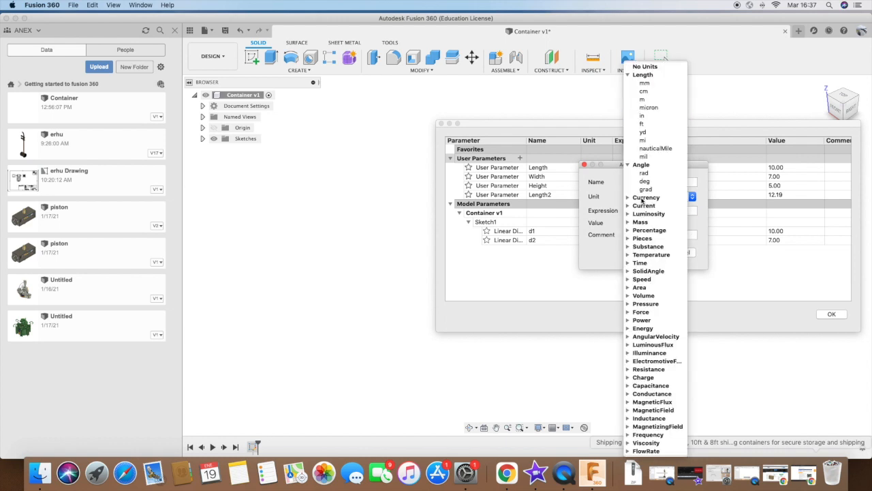
left_click(642, 107)
left_click(642, 197)
left_click(651, 102)
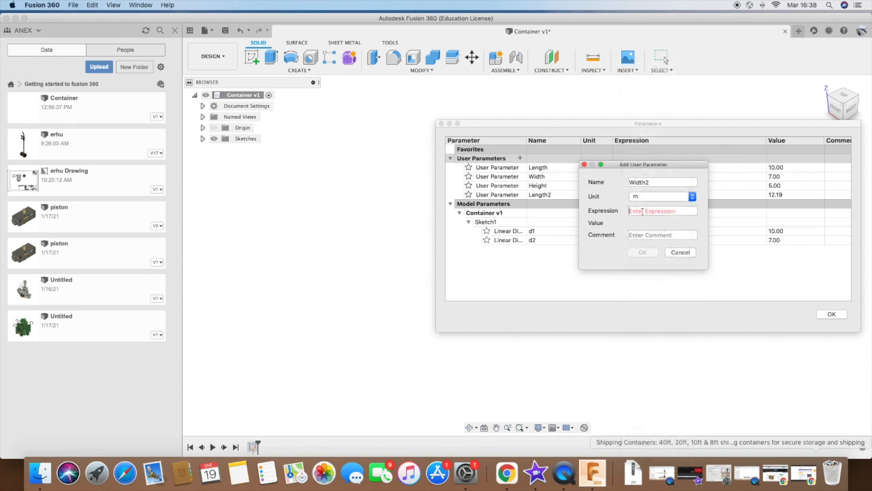
left_click(642, 212)
type("2.44")
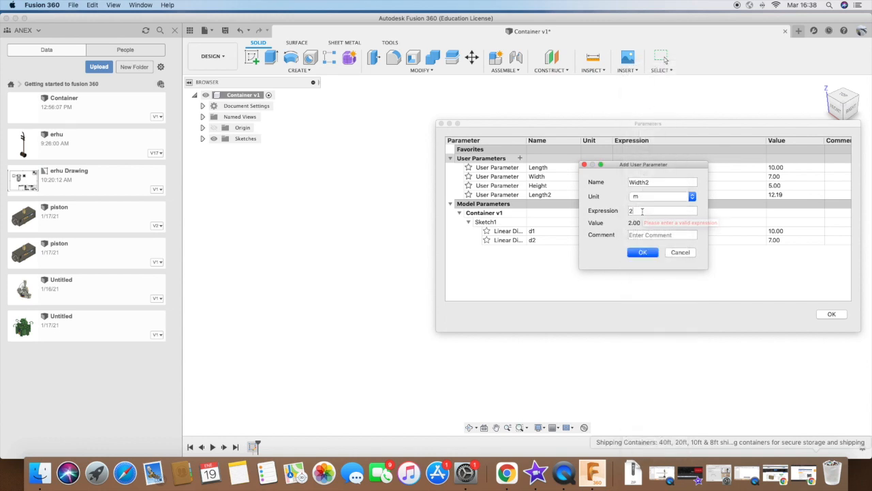
left_click(644, 252)
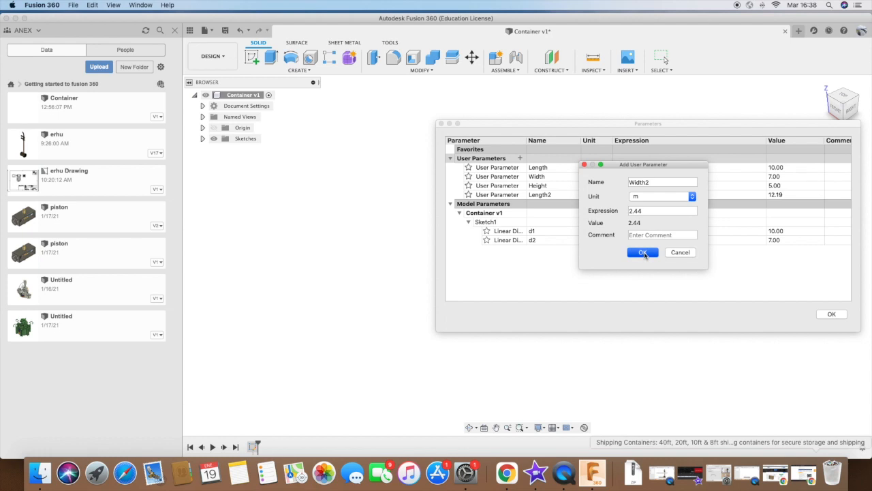
- Add a user parameter named Height2 with unit m and an expression of 2.59
left_click(520, 158)
type("Height")
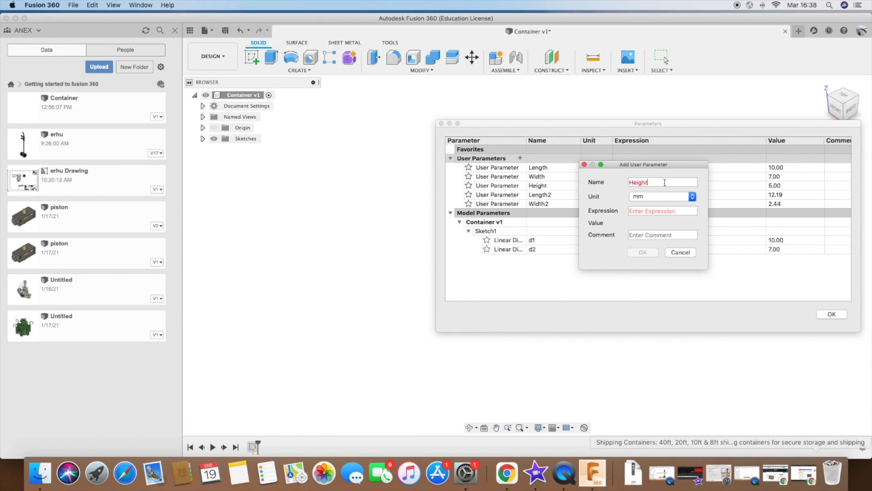
left_click(651, 196)
left_click(637, 99)
left_click(640, 212)
type("2.59")
left_click(657, 183)
type("2")
left_click(643, 252)
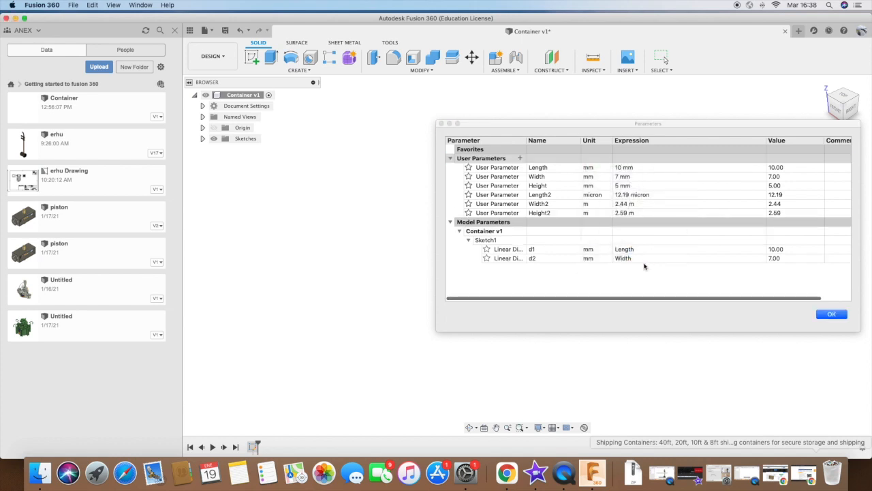
- Set the Length2 user parameter's expression to 12.19 m
left_click(623, 169)
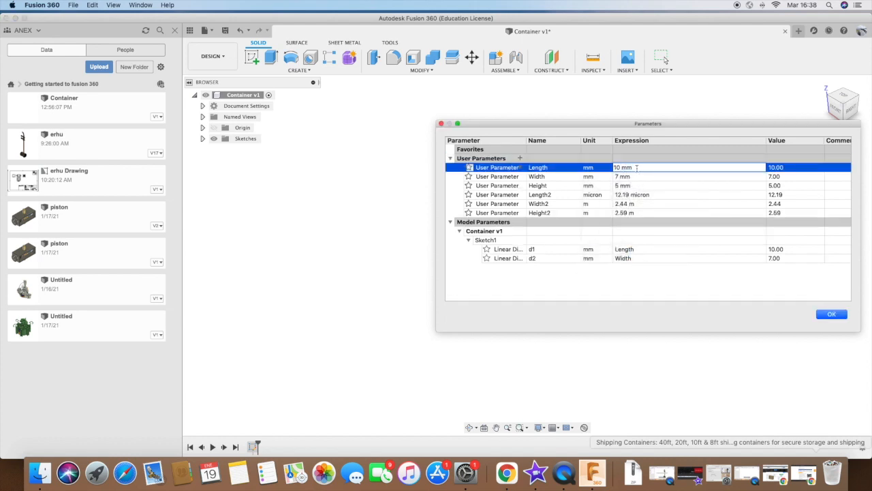
double_click(649, 194)
type("m")
key("Return")
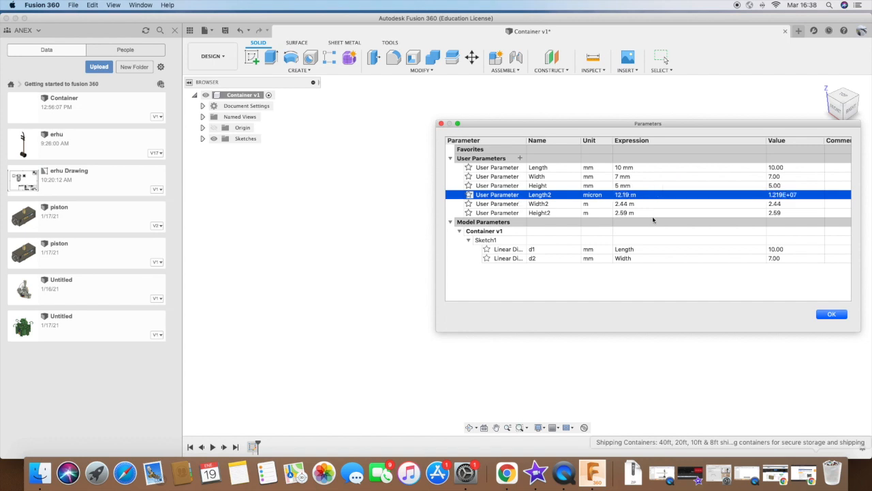
- Delete the Length2 user parameter and add it again with unit m and an expression of 12.19
left_click(520, 195)
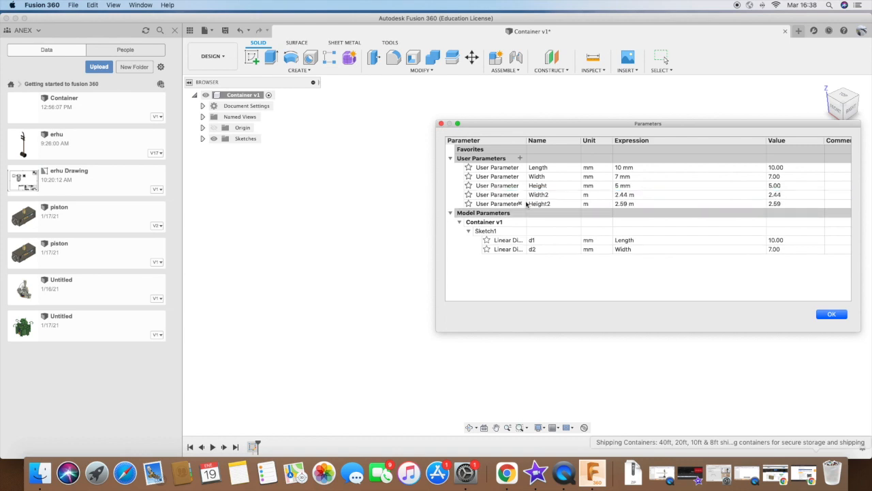
left_click(519, 158)
type("Length2")
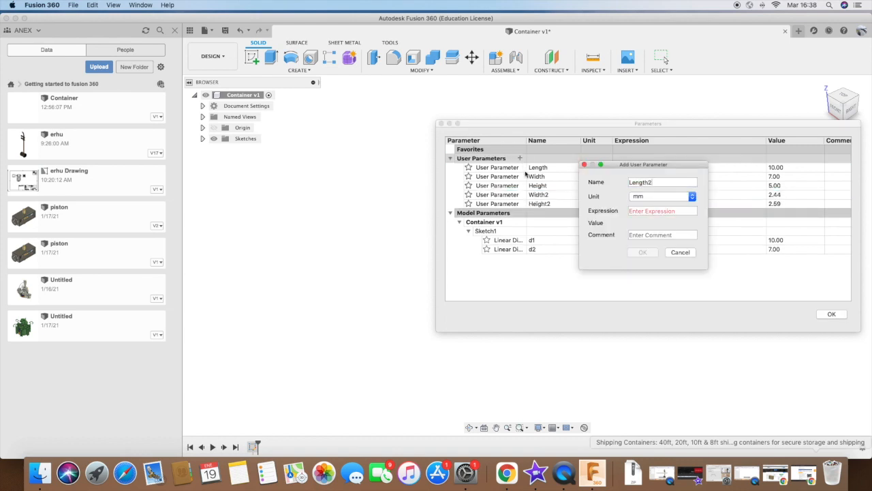
left_click(645, 199)
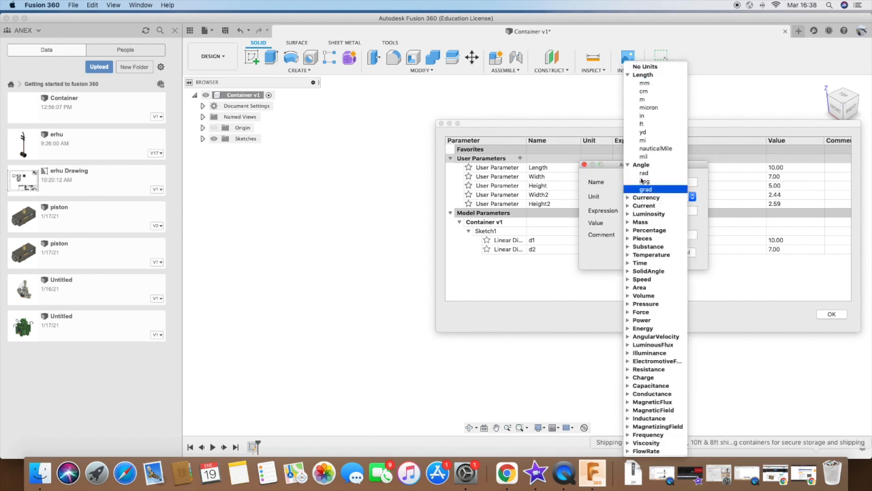
left_click(642, 99)
left_click(653, 211)
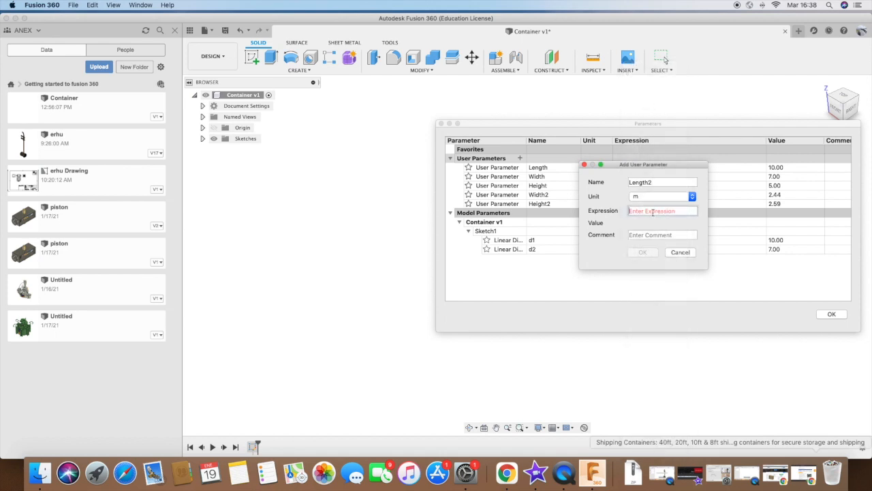
type("12.19")
left_click(644, 252)
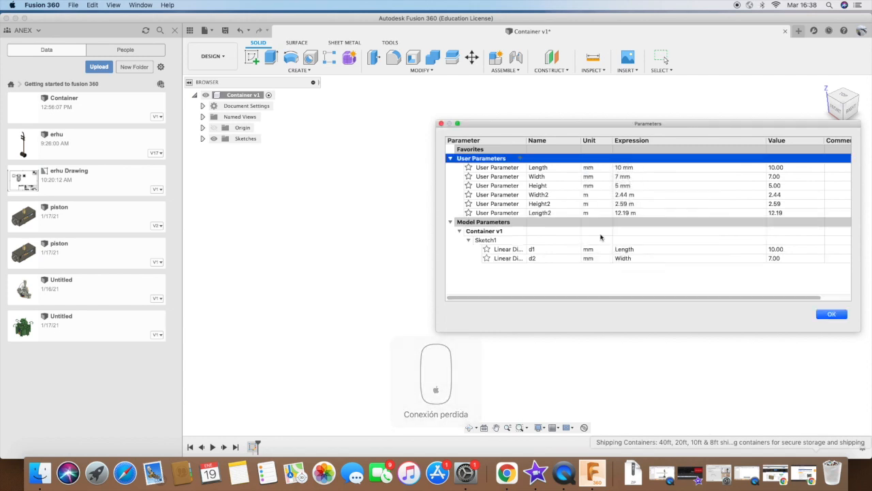
- Set the Length user parameter's expression to 12.19 mm
left_click(551, 167)
left_click(551, 166)
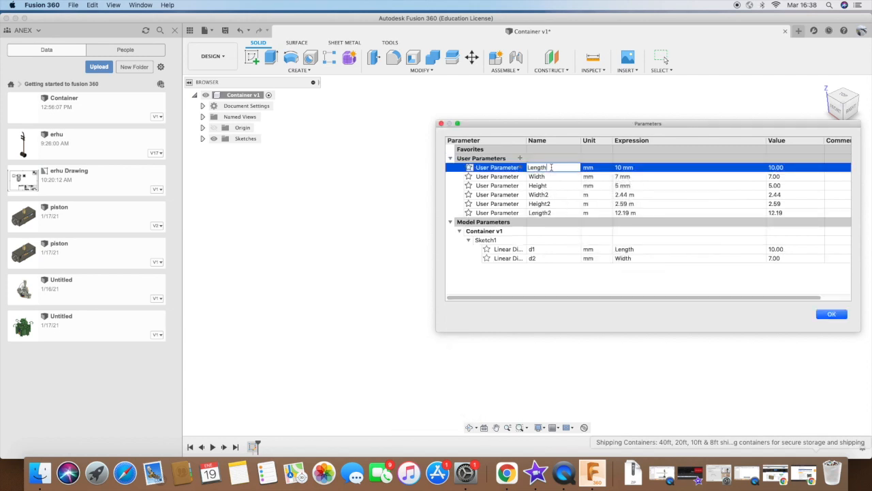
left_click(629, 168)
left_click(620, 168)
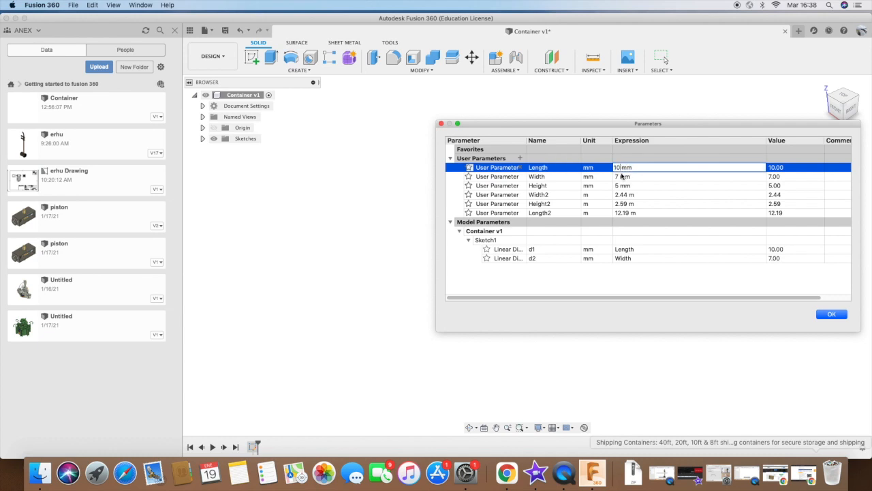
key("BackSpace")
key("BackSpace")
type("12.19")
- Set the Width user parameter's expression to 2.44 mm
left_click(617, 177)
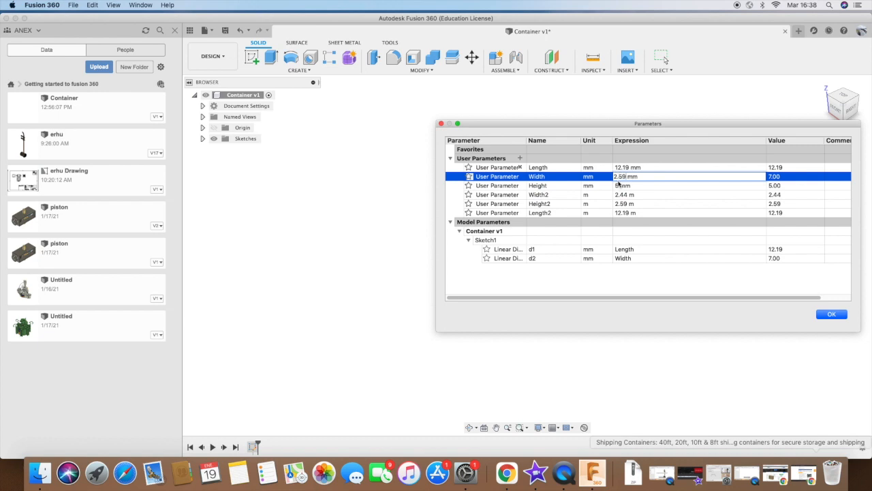
left_click(621, 186)
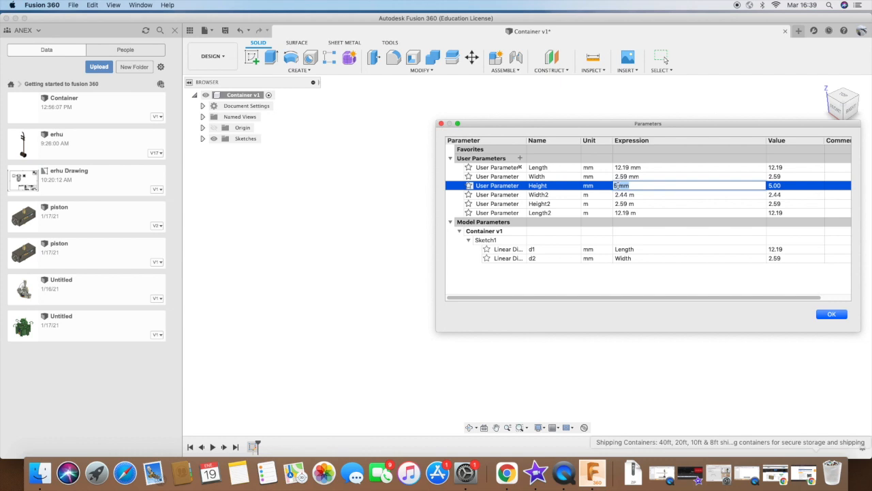
left_click(624, 177)
left_click(624, 176)
key("BackSpace")
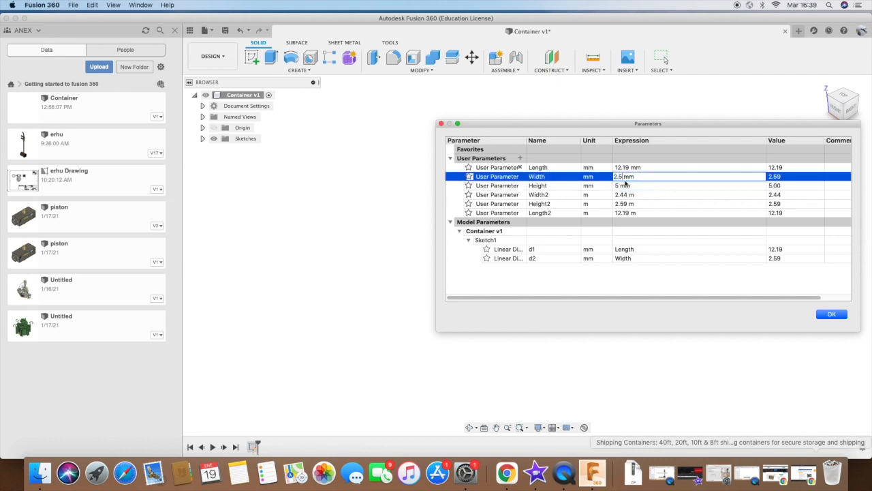
type("44")
- Set the Height user parameter's expression to 2.59 mm and accept the parameter changes
left_click(619, 186)
key("BackSpace")
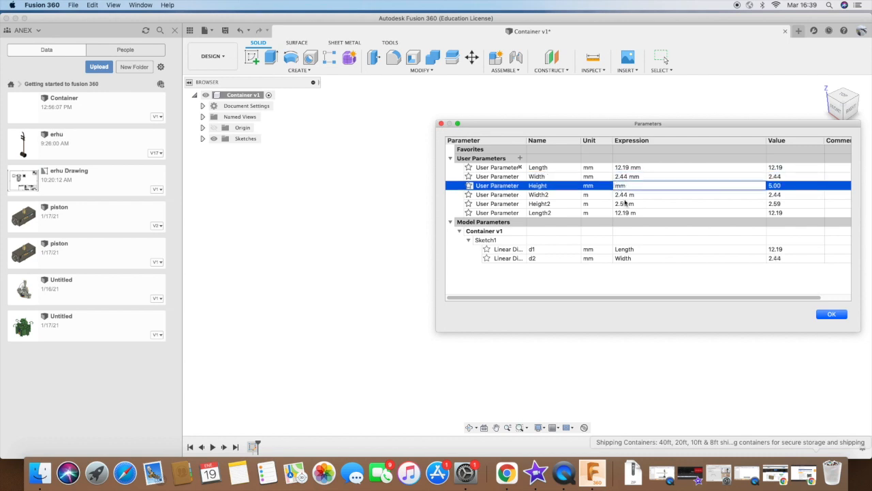
type("2.59")
left_click(831, 314)
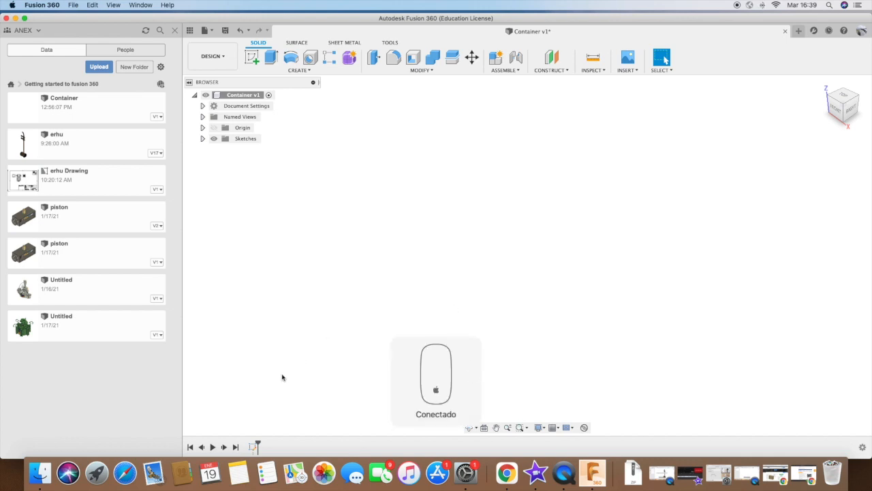
- Open the existing sketch for editing and delete its dimensioned rectangle
right_click(252, 446)
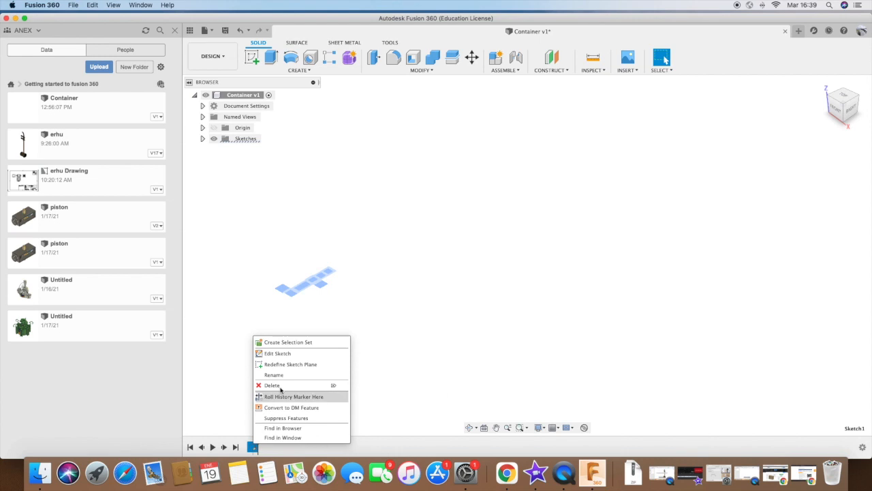
left_click(276, 352)
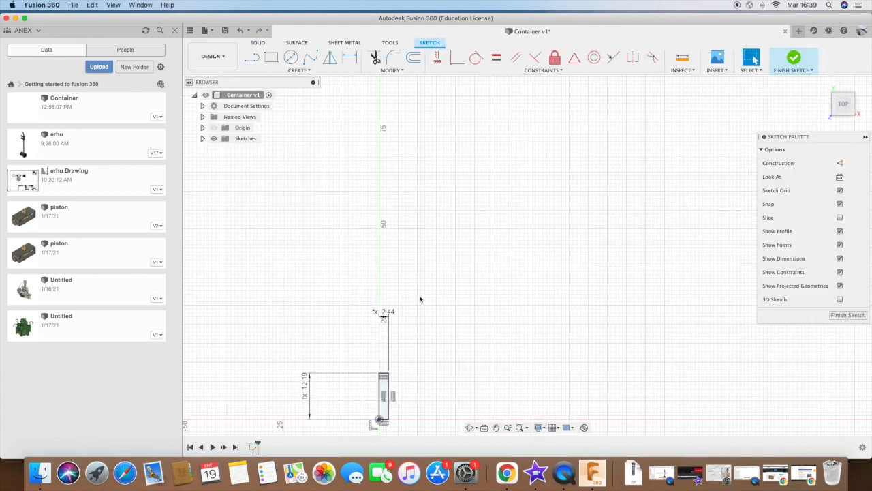
scroll(385, 413, "up", 3)
left_click_drag(304, 268, 454, 414)
key("Delete")
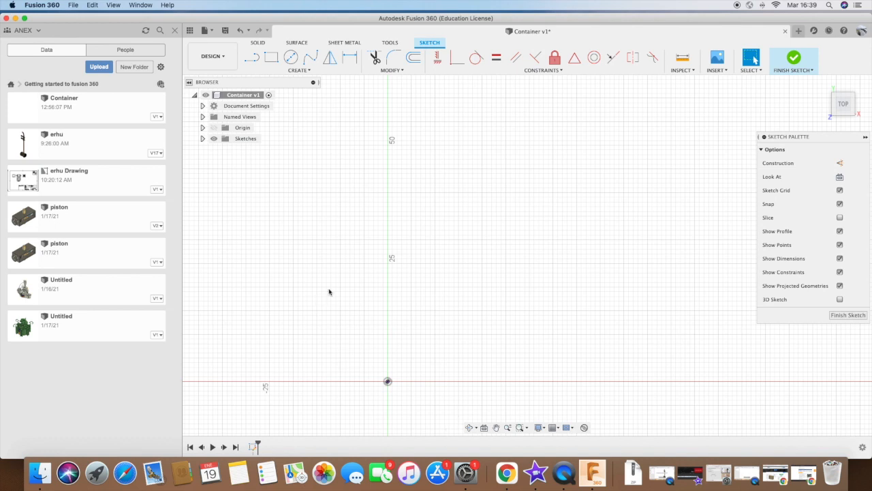
- Sketch a construction center rectangle about 76 mm wide, centred on the origin
left_click(271, 57)
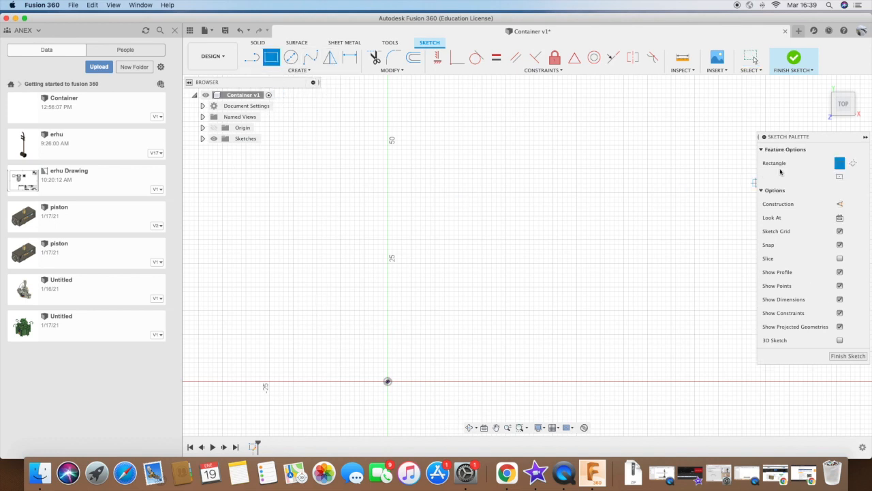
left_click(839, 177)
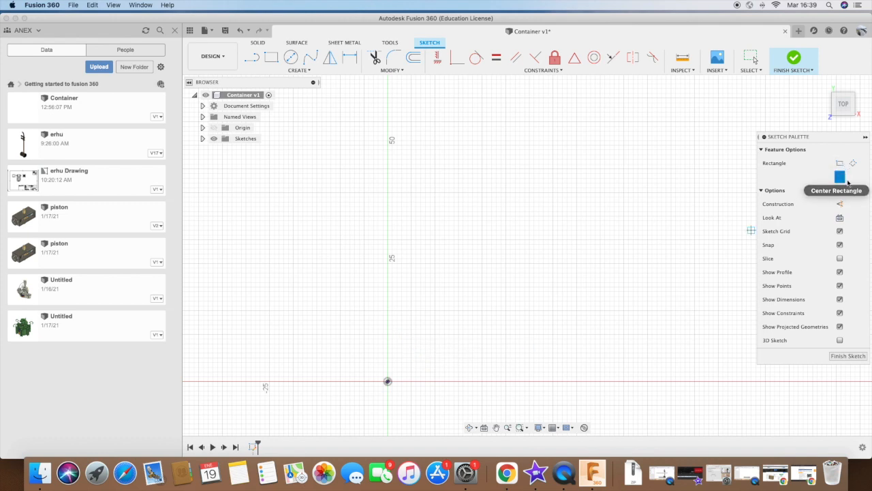
left_click(840, 204)
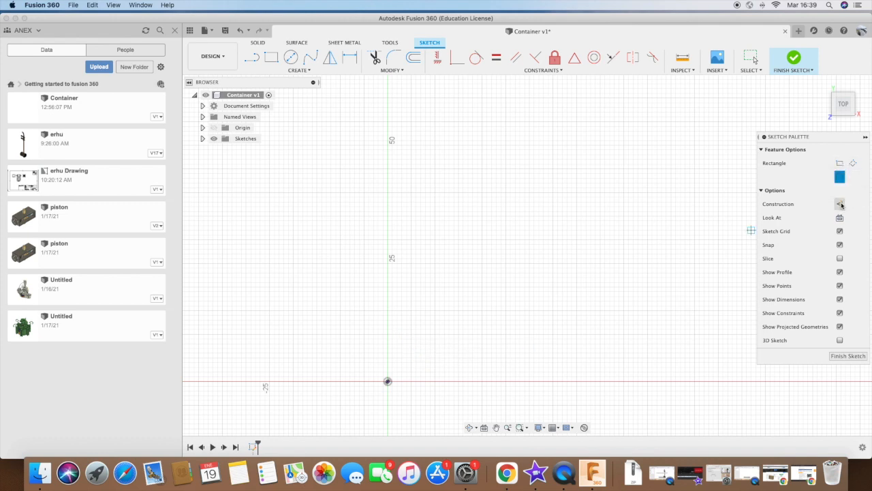
left_click(387, 382)
left_click(568, 263)
scroll(597, 244, "down", 1)
scroll(600, 244, "down", 3)
key("Escape")
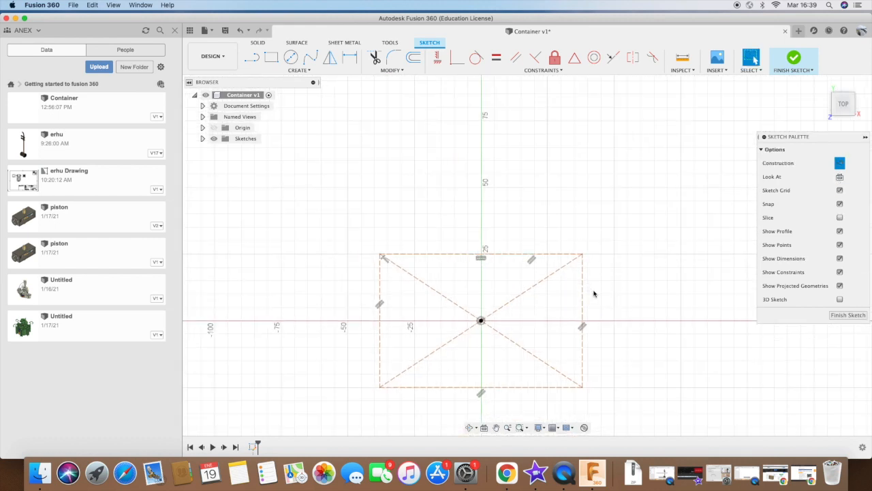
- Dimension the rectangle's upper horizontal edge and link it to the Length user parameter
left_click(350, 57)
left_click(425, 254)
left_click(434, 212)
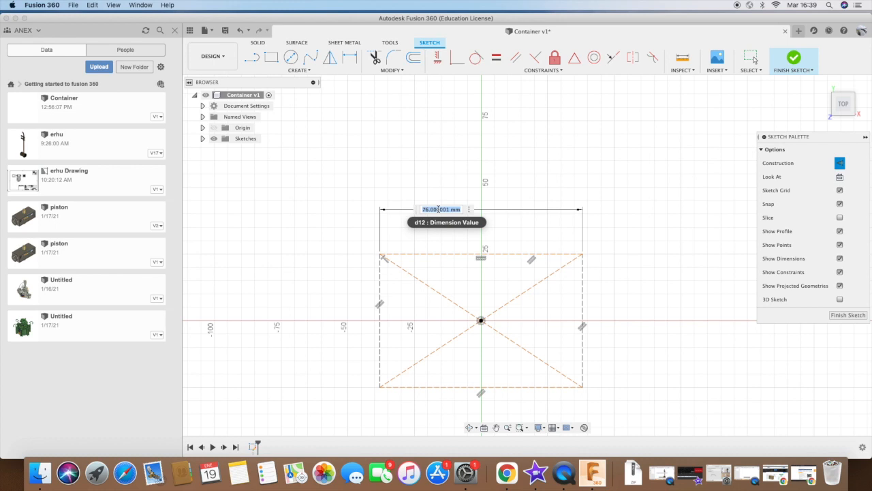
type("Length")
key("Return")
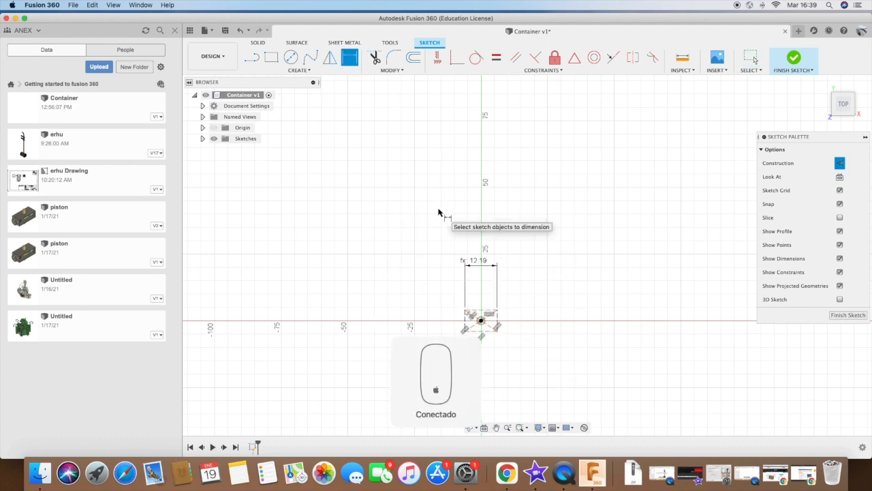
- Dimension the rectangle's right vertical edge and link it to the Width user parameter in mm
scroll(483, 331, "up", 3)
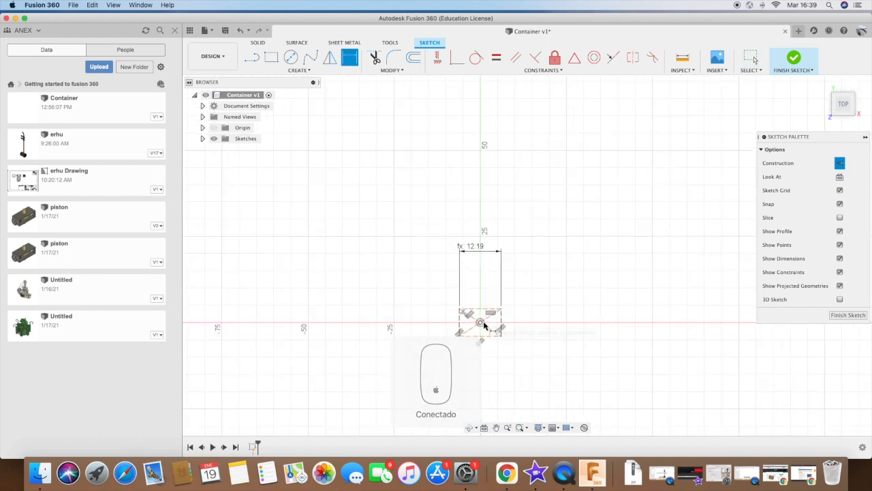
scroll(486, 336, "up", 2)
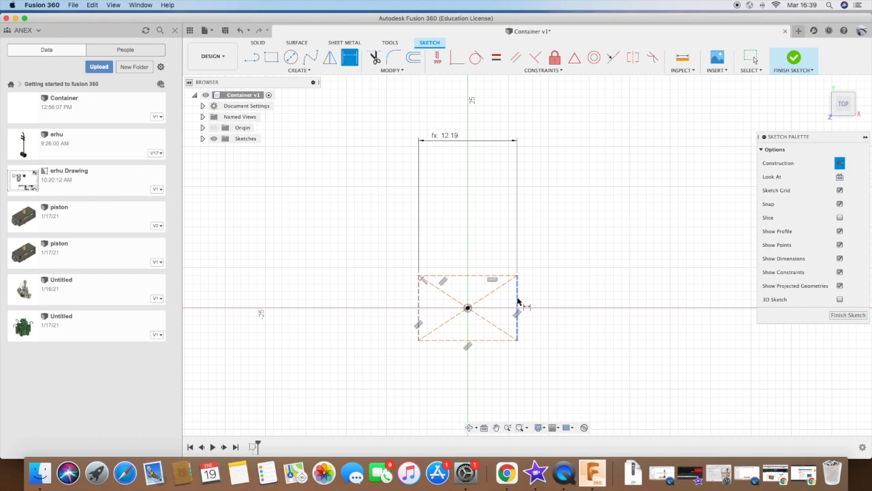
type("width")
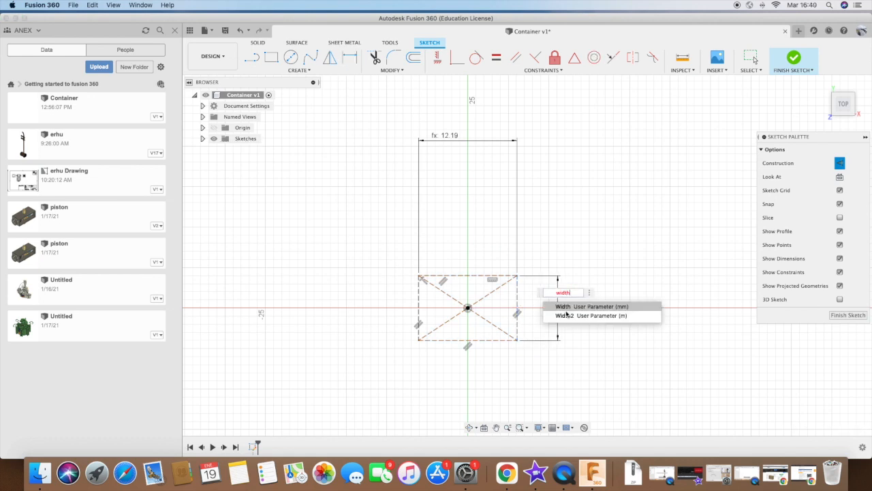
left_click(565, 315)
key("BackSpace")
left_click(565, 314)
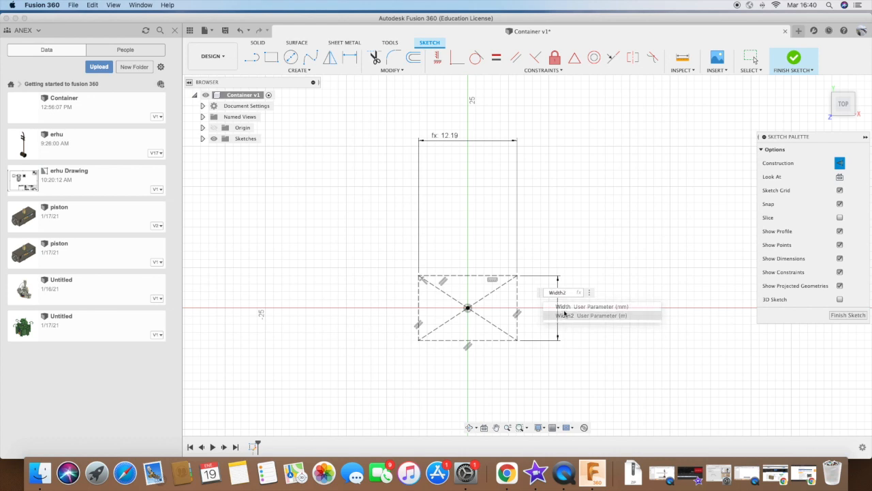
key("BackSpace")
left_click(567, 307)
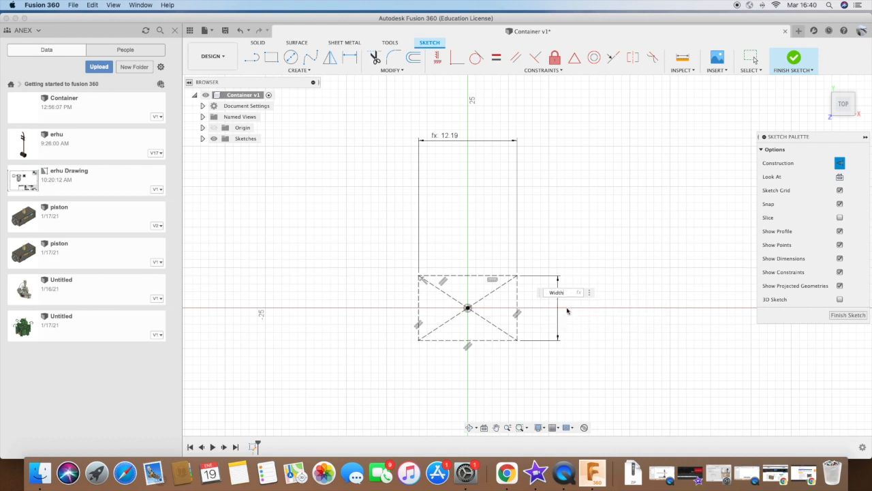
key("Return")
- Convert all the rectangle's construction lines, including the diagonals, to normal sketch geometry
scroll(398, 310, "up", 5)
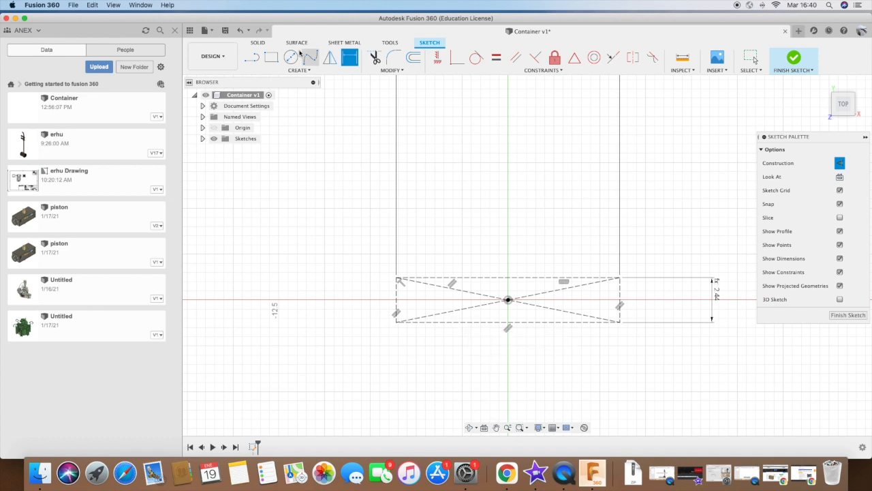
key("Escape")
left_click_drag(379, 255, 675, 365)
left_click(837, 171)
left_click(559, 360)
- Convert the rectangle's two diagonals back to construction lines, keeping the outer edges as normal geometry
mouse_move(510, 378)
left_mouse_down()
mouse_move(511, 345)
mouse_move(565, 344)
left_mouse_up()
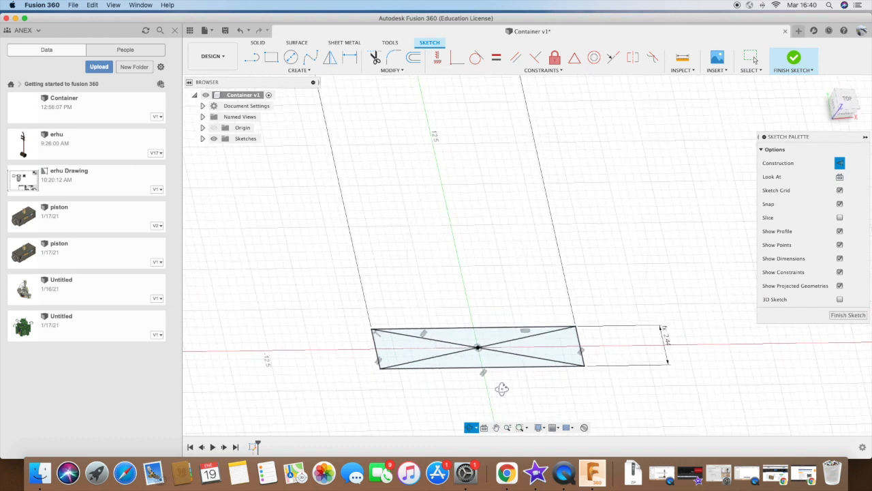
scroll(504, 393, "up", 5)
key("Escape")
left_click(428, 321)
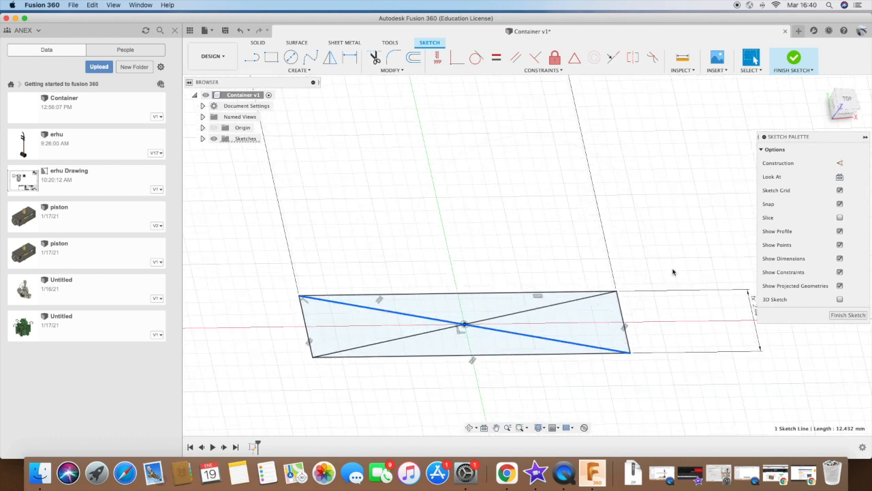
left_click(839, 163)
left_click(534, 312)
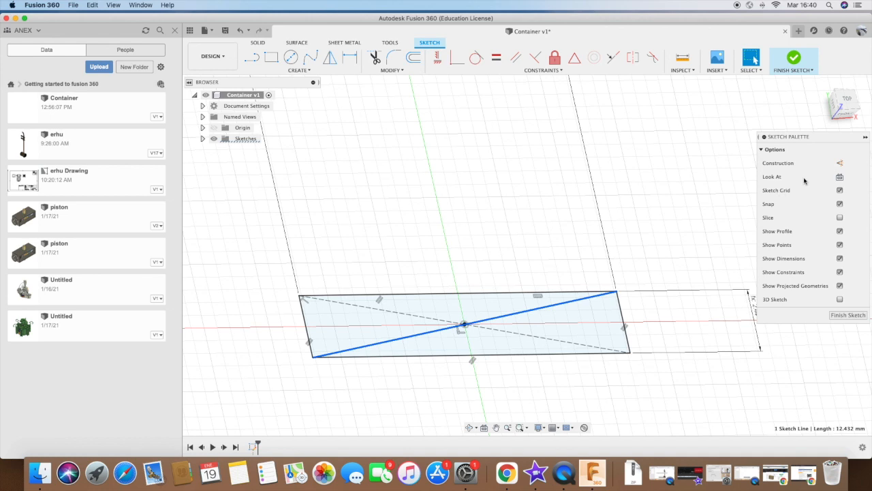
left_click(840, 163)
left_click(523, 395)
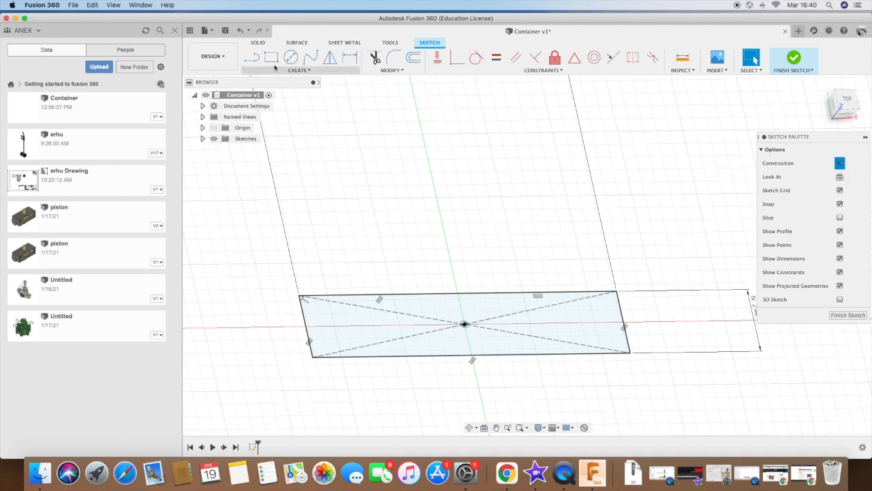
- Extrude the rectangle profile as a new body with the distance set to Height/12
left_click(257, 42)
key("e")
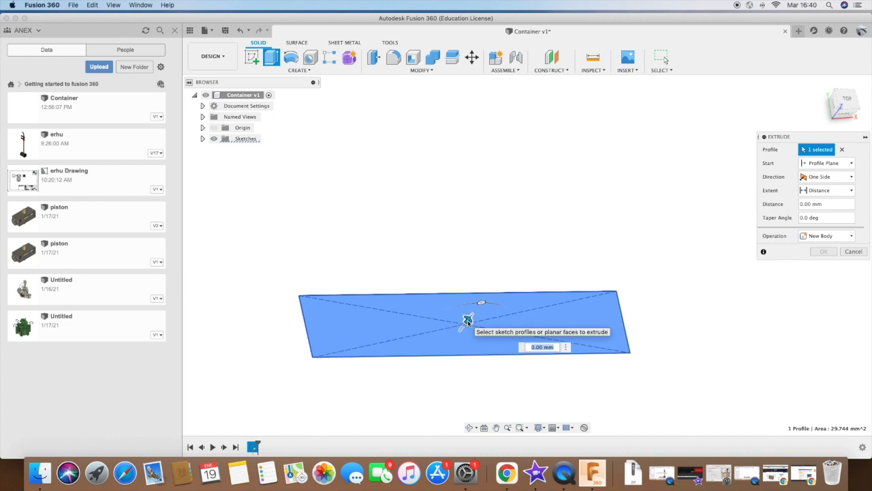
left_click(539, 347)
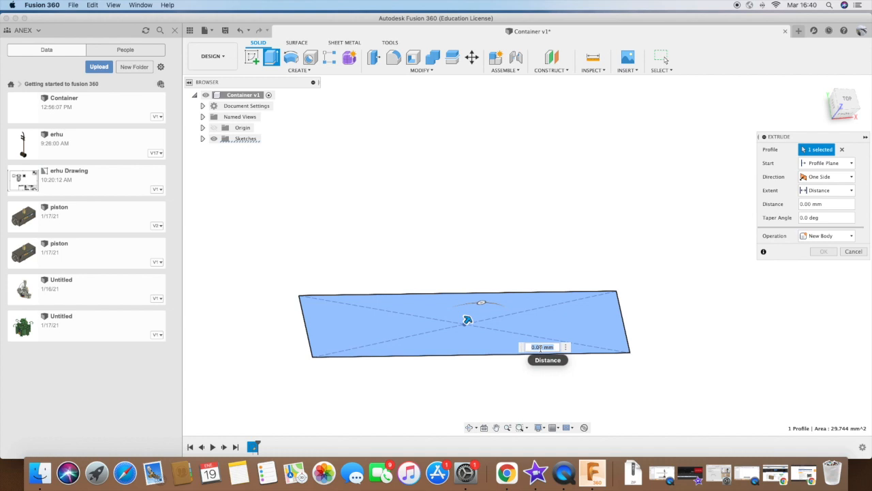
type("Height")
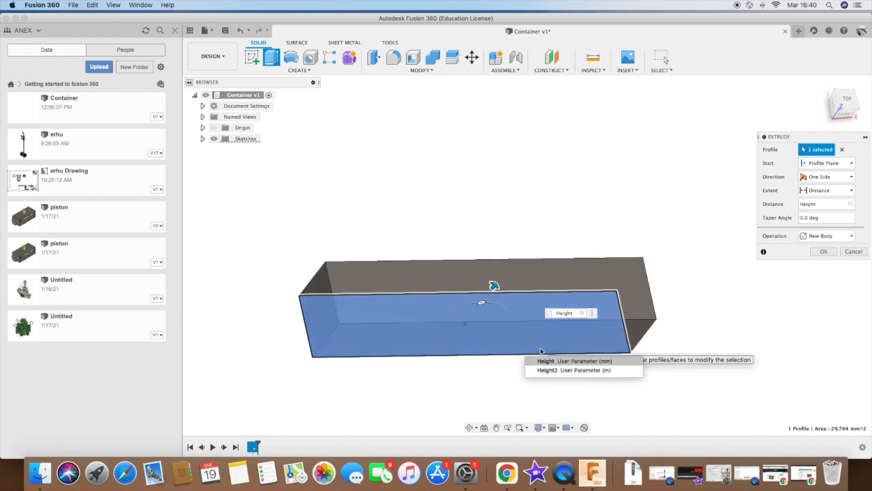
type("/12")
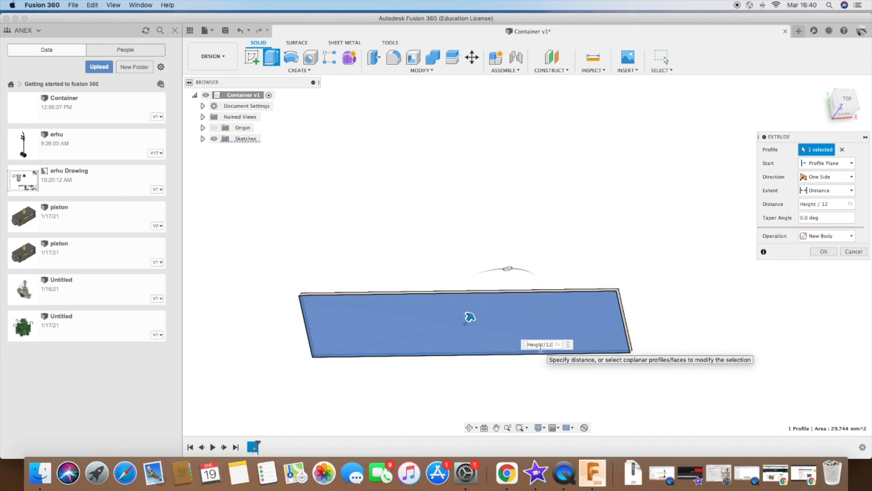
key("Return")
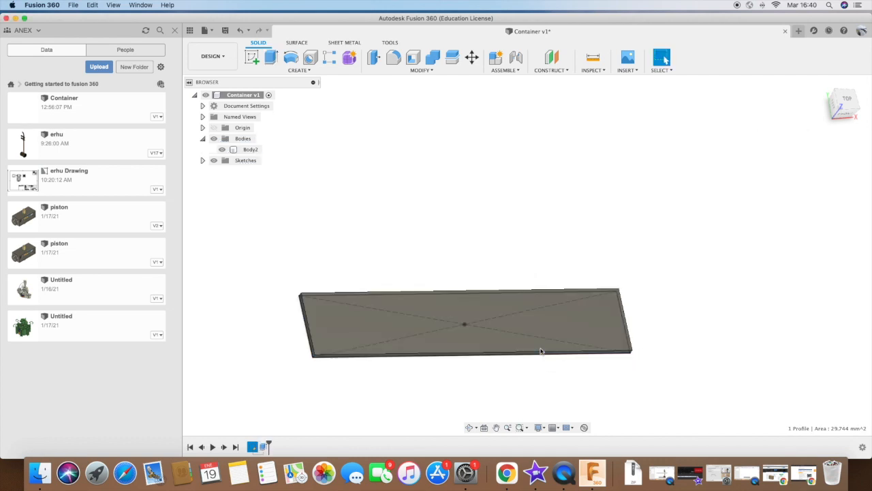
- Start a sketch on the slab's top face and draw a rectangle of about 0.295 by 0.22 mm from its upper-left corner
left_click_drag(517, 383, 487, 319)
key("Escape")
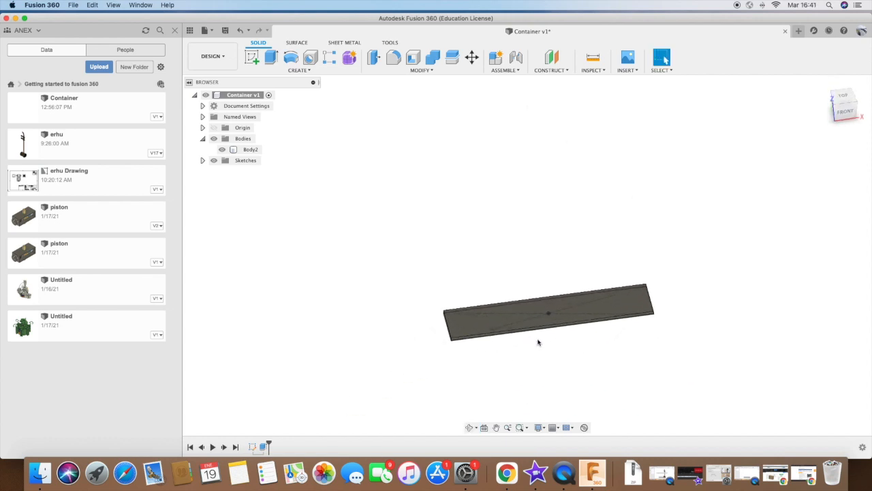
scroll(497, 340, "up", 5)
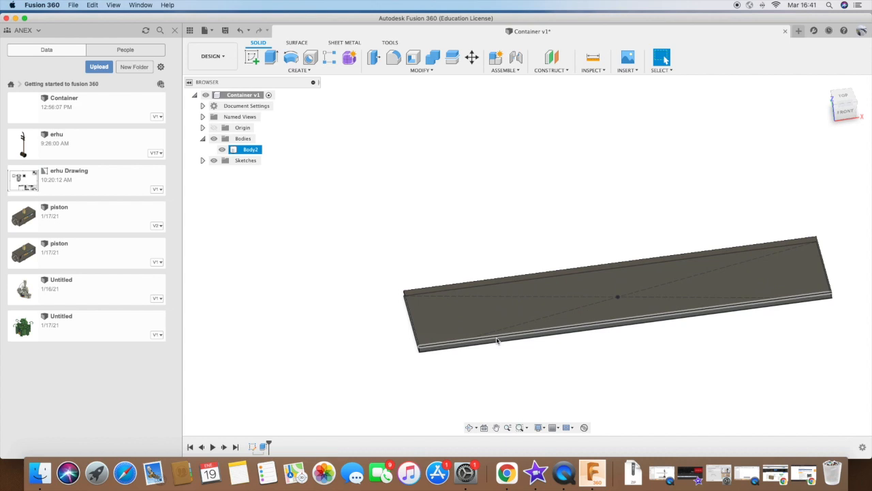
left_click_drag(480, 325, 524, 358)
left_click(251, 57)
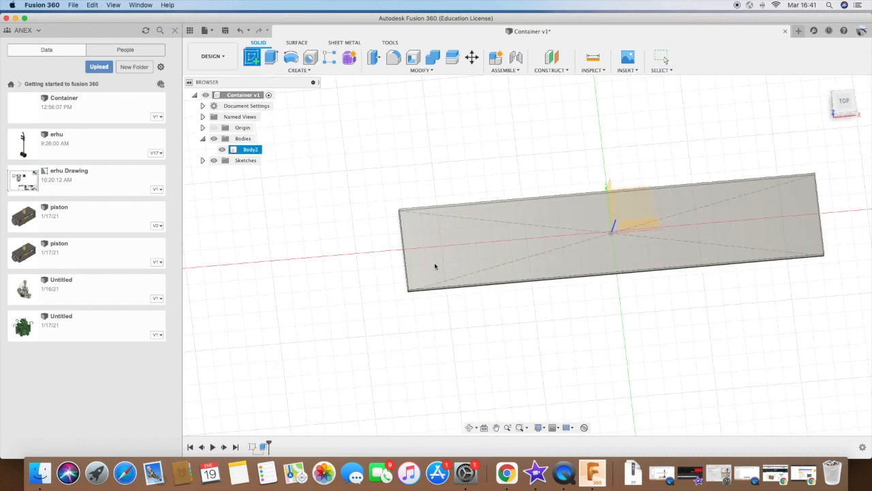
left_click(466, 267)
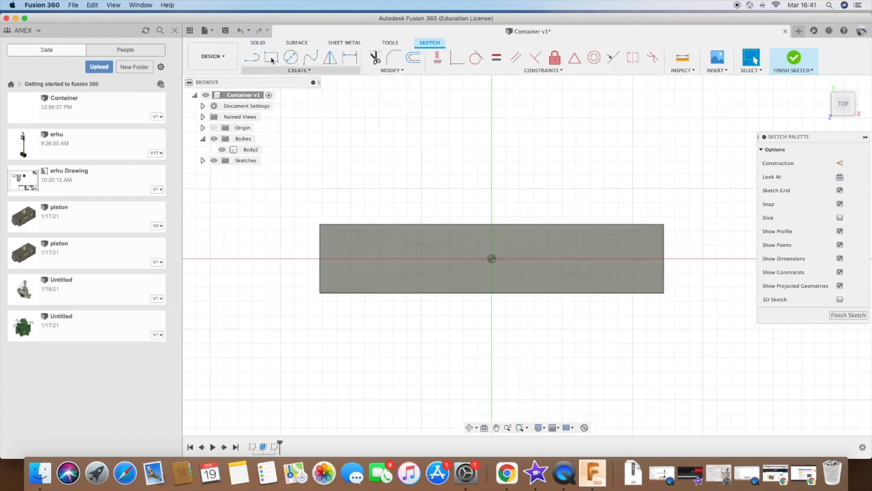
key("r")
left_click(320, 226)
scroll(329, 233, "up", 2)
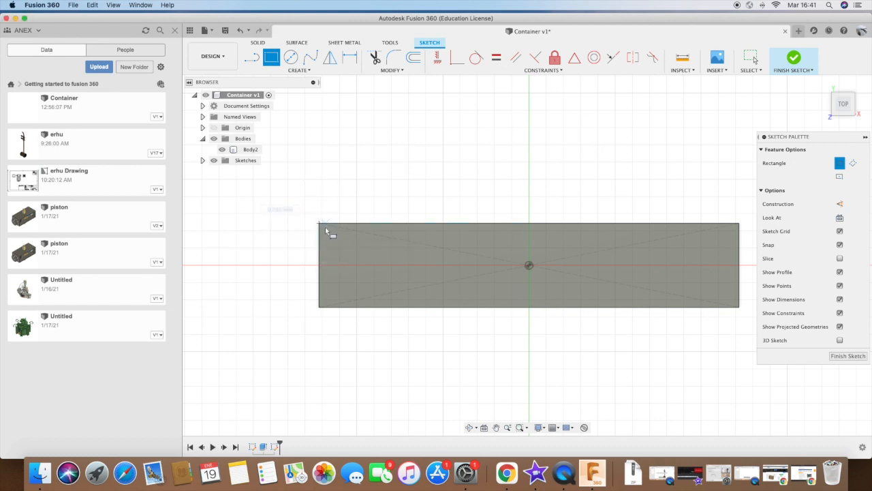
scroll(331, 234, "up", 2)
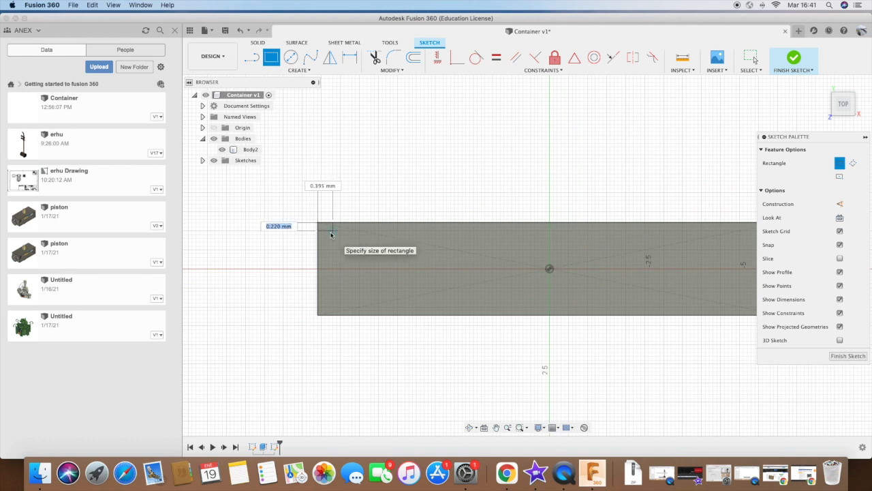
scroll(330, 235, "up", 2)
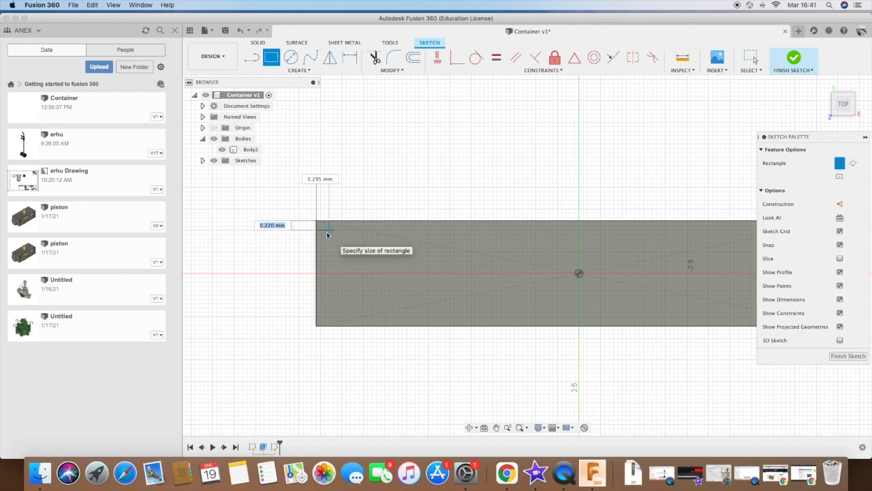
left_click(327, 233)
key("Escape")
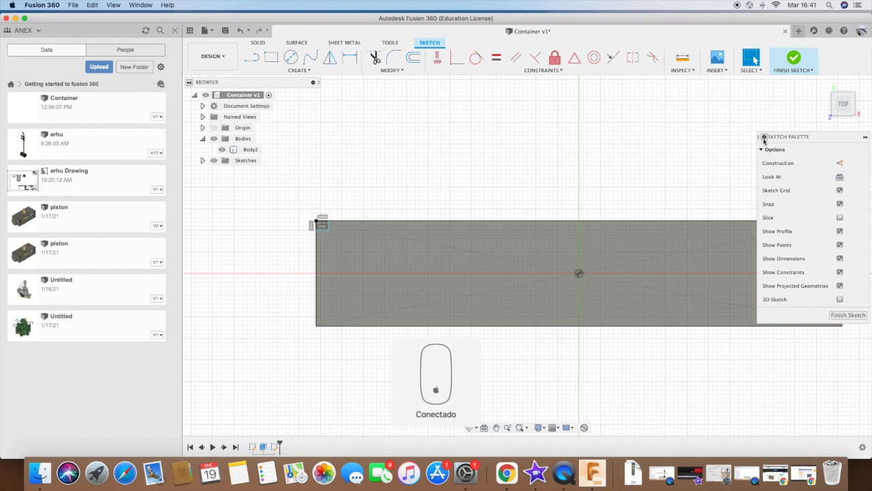
- Dimension the small corner rectangle to 0.20 mm high and 0.25 mm wide
scroll(344, 238, "up", 5)
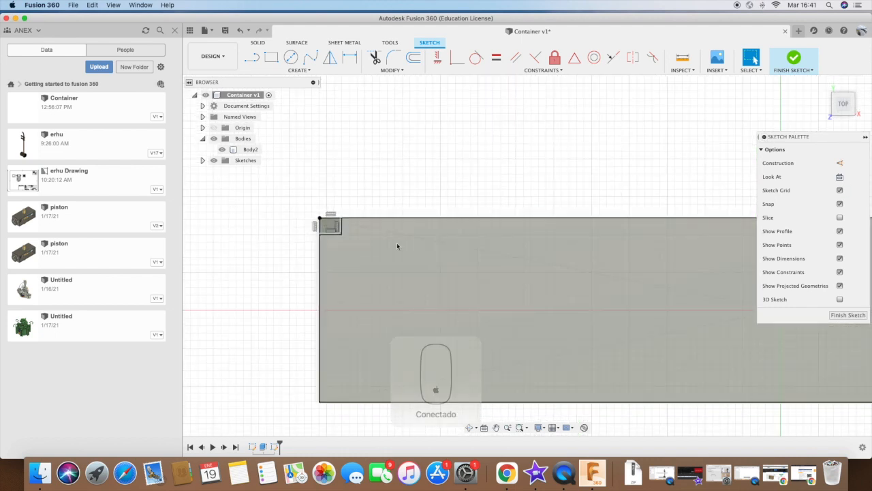
left_click(350, 57)
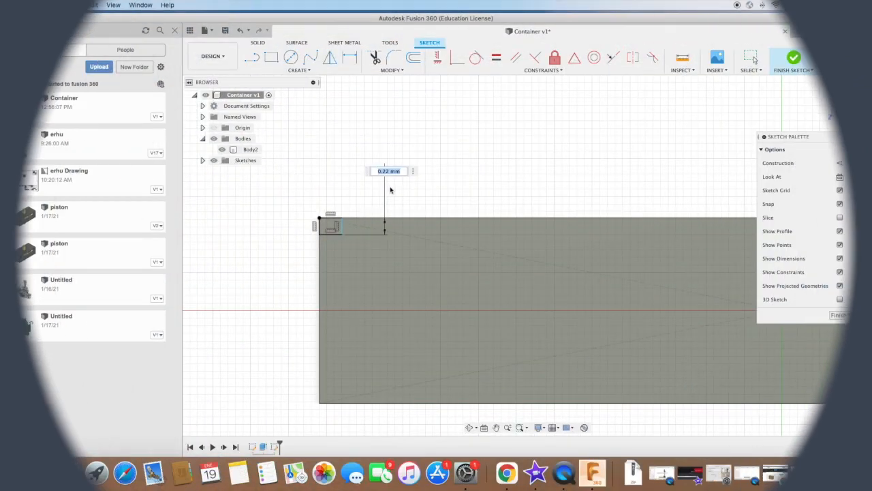
key("Return")
left_click(292, 259)
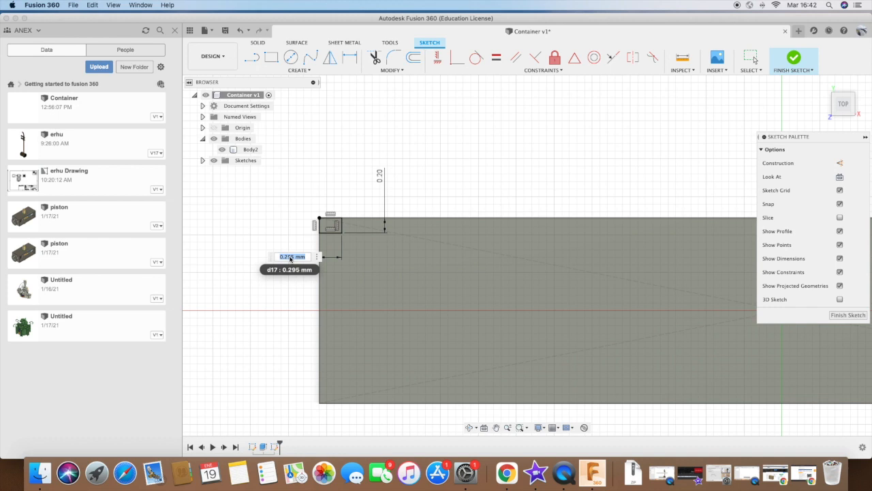
key("Return")
double_click(298, 257)
type(".25")
key("Return")
- Draw construction lines from the top edge's midpoint to the origin and on to the left edge's midpoint
left_click(252, 57)
left_click(840, 164)
left_click(577, 246)
left_click(577, 308)
left_click(272, 307)
scroll(271, 246, "down", 2)
- Mirror the small corner rectangle about the horizontal construction line
left_click(329, 57)
left_click(272, 246)
left_click(267, 252)
scroll(270, 247, "up", 5)
left_click(284, 259)
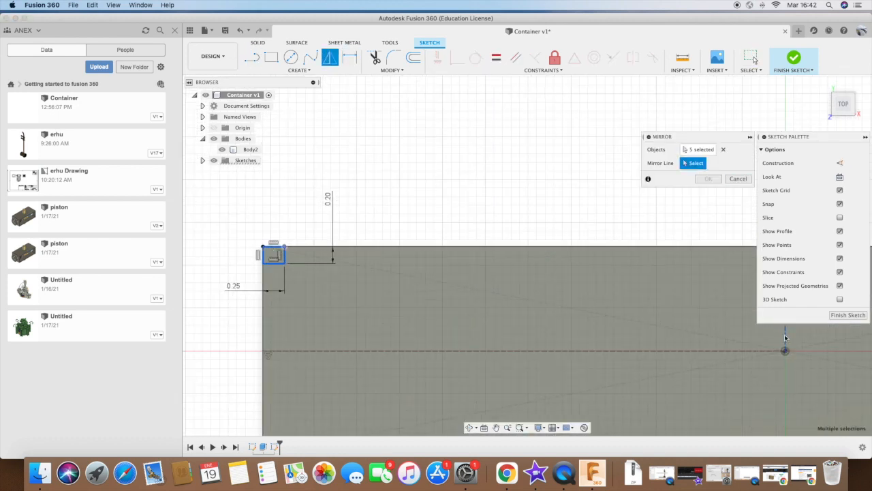
left_click(729, 351)
scroll(574, 305, "down", 5)
left_click(708, 179)
- Mirror both left corner rectangles about the vertical construction line
left_click_drag(357, 433, 446, 262)
left_click(330, 57)
left_click(698, 163)
left_click(582, 300)
left_click(708, 178)
- Draw a line between the two upper corner rectangles just inside the face's top edge and dimension it 0.02 mm from that edge
scroll(421, 288, "up", 8)
left_click(251, 57)
left_click(366, 306)
scroll(374, 298, "down", 4)
left_click(370, 422)
scroll(384, 287, "up", 8)
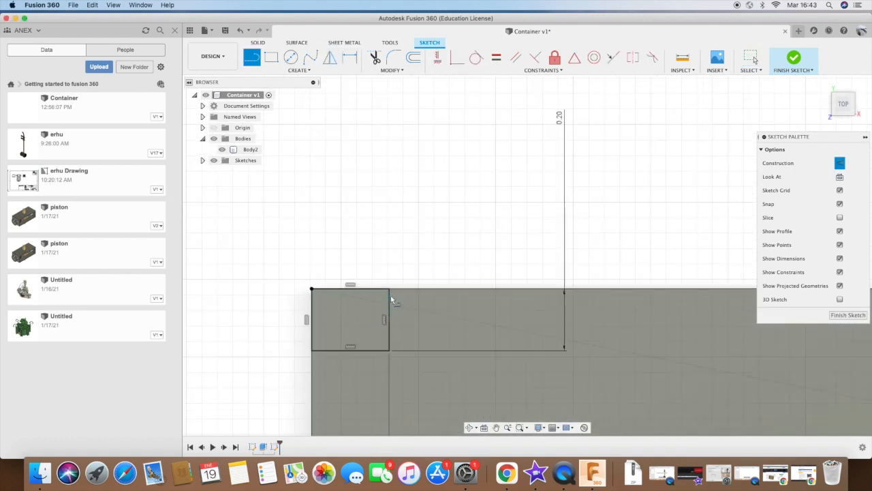
left_click(389, 290)
scroll(405, 314, "down", 10)
scroll(407, 315, "up", 6)
key("d")
scroll(538, 273, "down", 5)
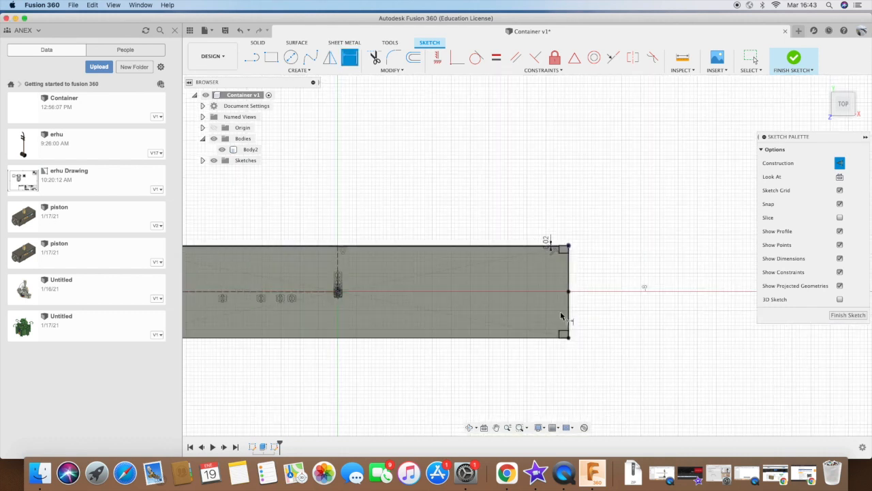
- Draw a line between the two right corner rectangles and dimension it 0.02 mm from the face's right edge
scroll(561, 316, "up", 5)
key("l")
left_click(591, 247)
scroll(563, 286, "down", 5)
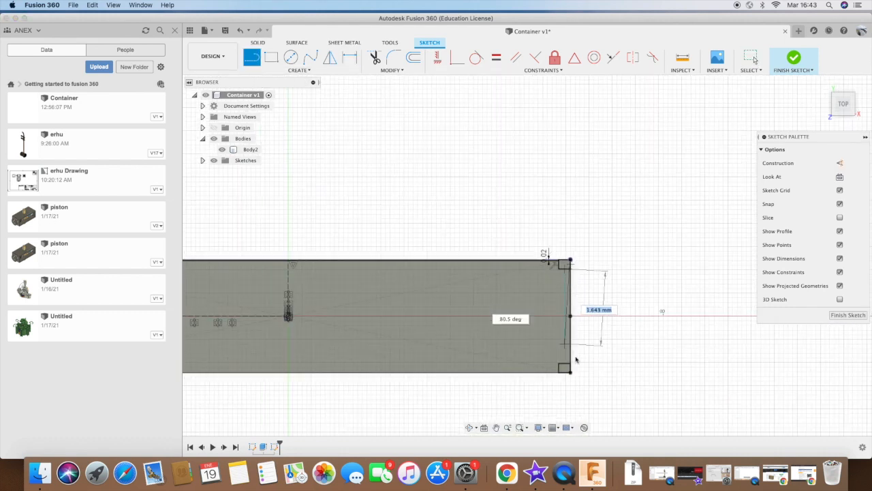
scroll(577, 358, "up", 5)
left_click(568, 371)
left_click(350, 58)
left_click(619, 216)
type("0.02")
key("Return")
- Draw a horizontal line between the two lower corner rectangles just inside the face's bottom edge
scroll(630, 229, "down", 5)
scroll(630, 229, "down", 5)
scroll(250, 210, "up", 5)
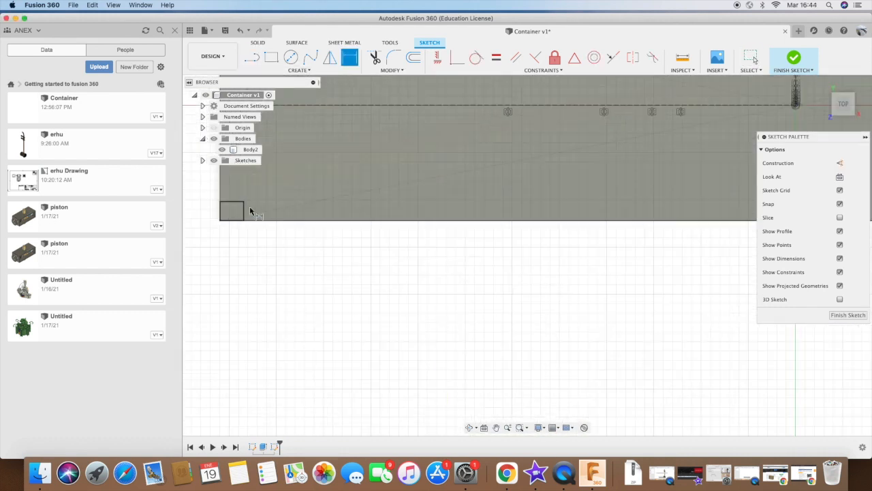
key("l")
left_click(267, 231)
scroll(296, 259, "down", 5)
scroll(681, 254, "up", 5)
left_click(682, 254)
- Dimension the lower horizontal line 0.02 mm from the face's bottom edge
key("d")
left_click(395, 255)
left_click(436, 293)
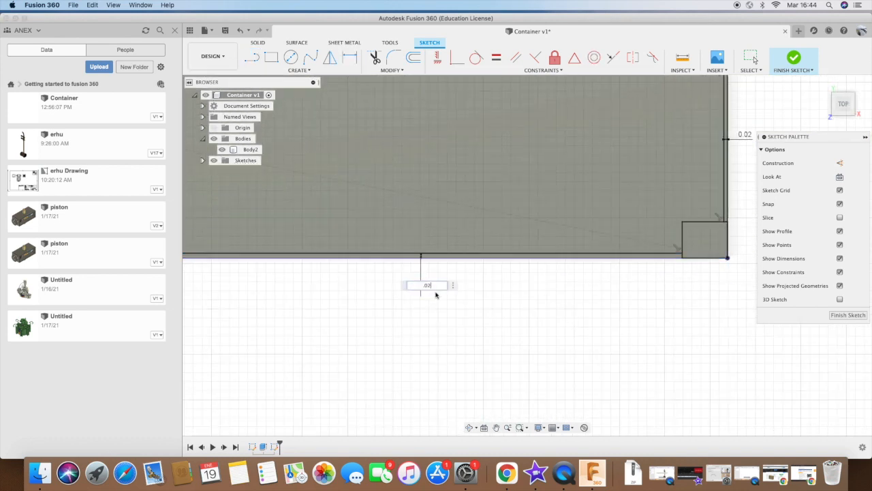
type("0.02")
key("Return")
scroll(579, 275, "down", 5)
scroll(247, 240, "up", 5)
key("Escape")
- Draw a vertical line joining the midpoints of the two left corner rectangles' facing edges
scroll(356, 273, "down", 2)
left_click(252, 58)
left_click(372, 112)
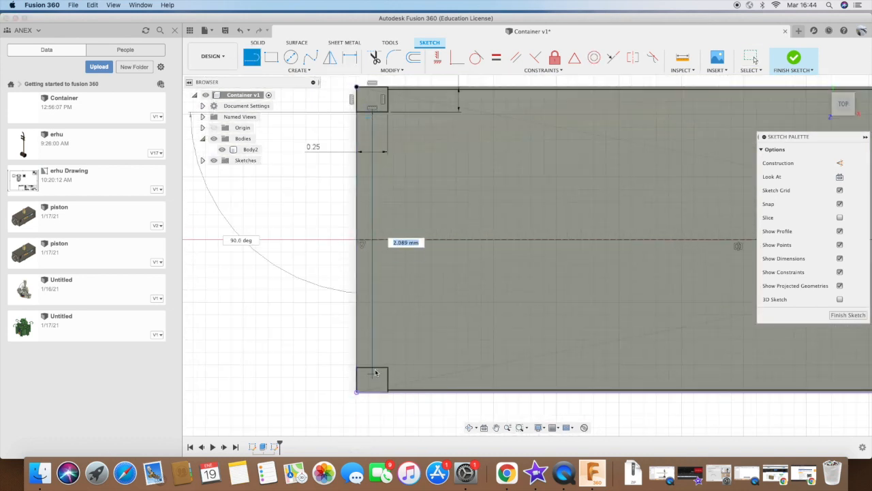
left_click(372, 367)
key("Escape")
scroll(284, 357, "down", 3)
- Finish the sketch and extrude the four edge strips between the corner rectangles by -1.10 mm as a cut
left_click(794, 58)
key("e")
left_click(337, 226)
left_click(409, 379)
left_click(408, 173)
scroll(337, 273, "down", 5)
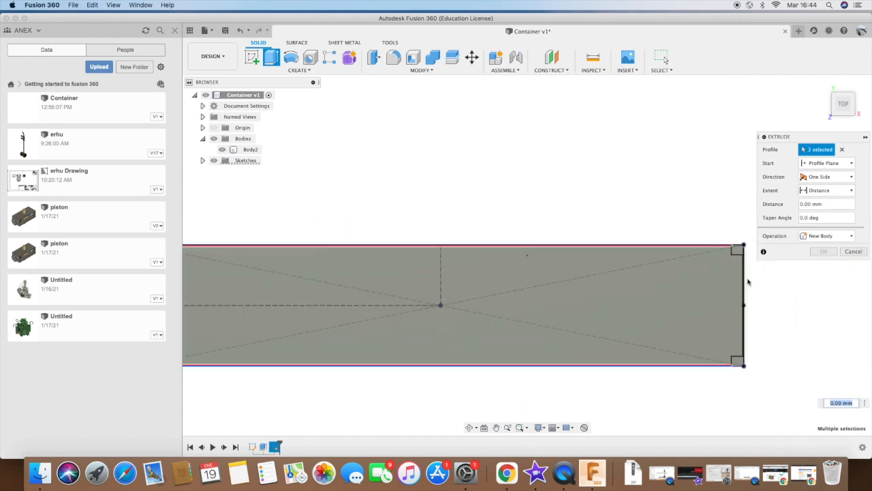
scroll(746, 276, "up", 5)
left_click(736, 278)
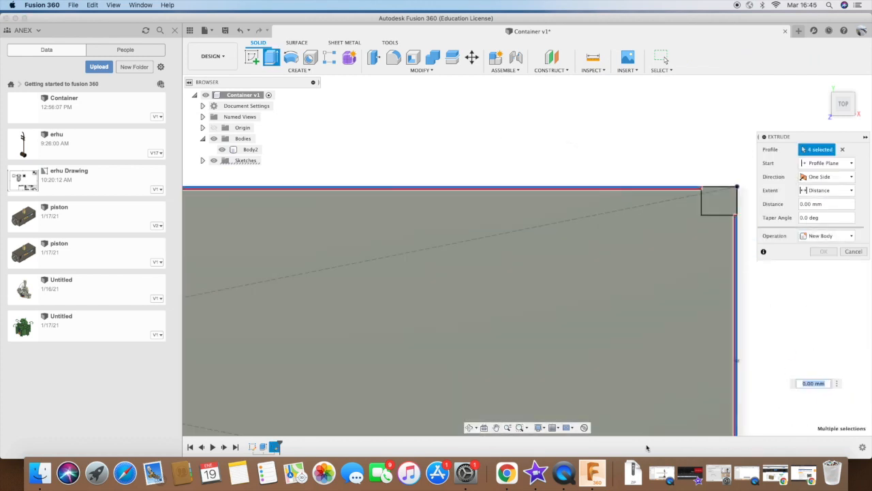
left_click(470, 428)
left_click_drag(686, 389, 654, 272)
key("Escape")
left_click_drag(360, 148, 364, 222)
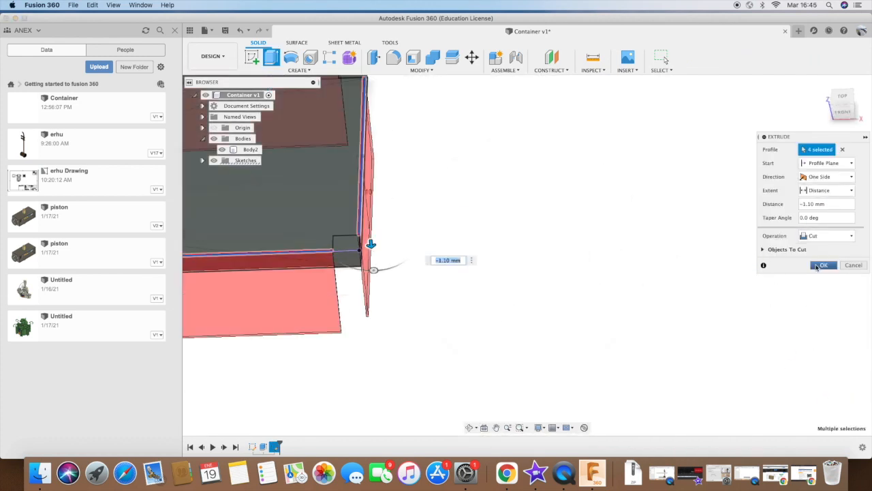
left_click(822, 265)
- Start a sketch on the long front face and draw a vertical construction line between its top and bottom edge midpoints
scroll(751, 397, "down", 5)
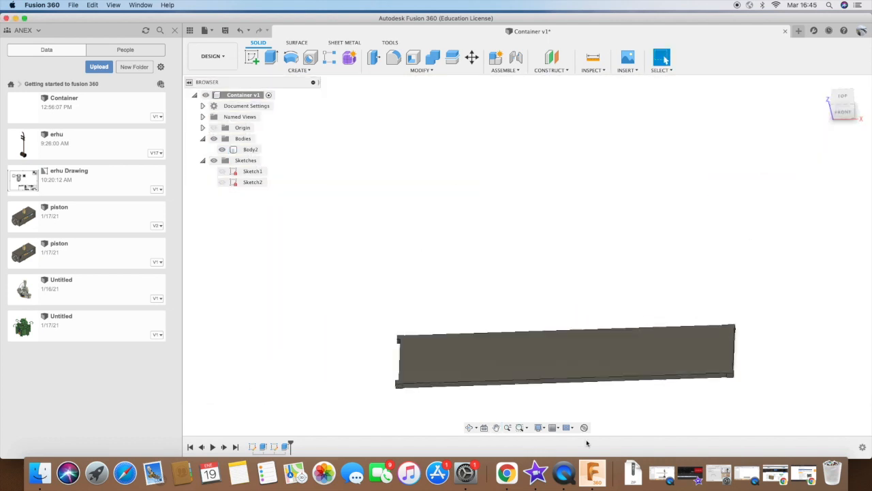
scroll(429, 401, "up", 5)
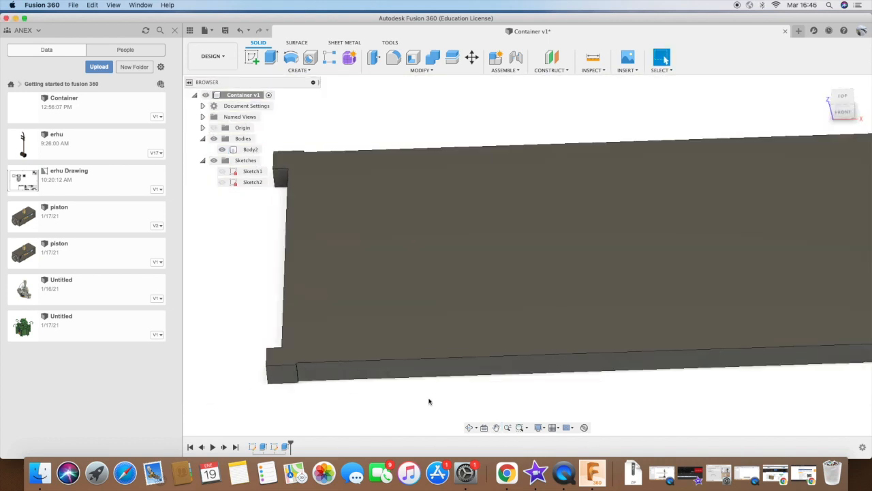
left_click(252, 57)
left_click(322, 366)
left_click(252, 57)
left_click(839, 162)
scroll(571, 306, "up", 5)
left_click(559, 291)
left_click(564, 374)
key("Escape")
- Draw a centre rectangle about 0.157 mm high from the construction line's midpoint, reaching the corner blocks
left_click(271, 57)
left_click(840, 177)
left_click(564, 334)
scroll(542, 359, "down", 5)
left_click(839, 203)
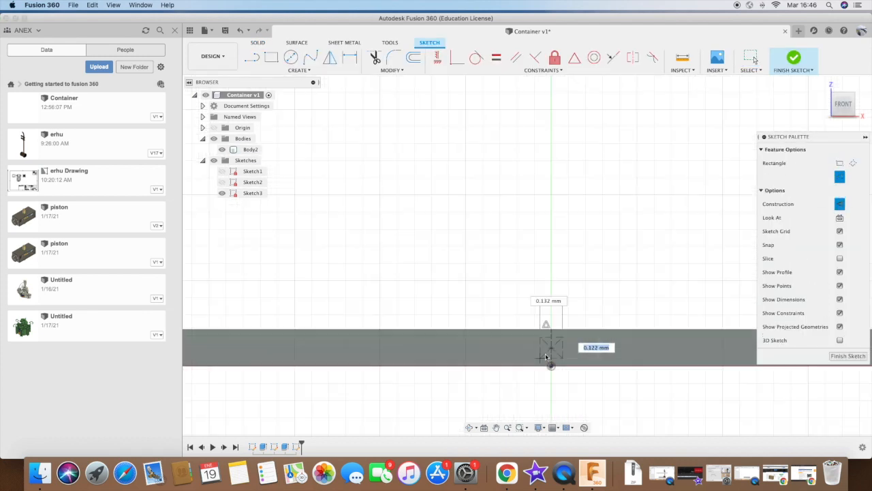
scroll(545, 360, "down", 5)
scroll(741, 349, "up", 5)
left_click(748, 354)
- Dimension the front-face rectangle's height with the expression Height/13 and revise it to Height/15
left_click(349, 58)
left_click(483, 332)
left_click(484, 353)
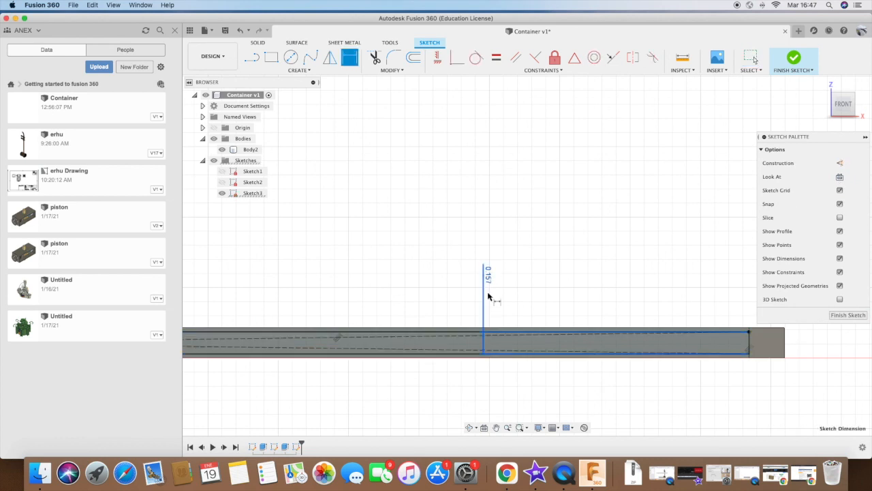
left_click(483, 275)
type("Height/13")
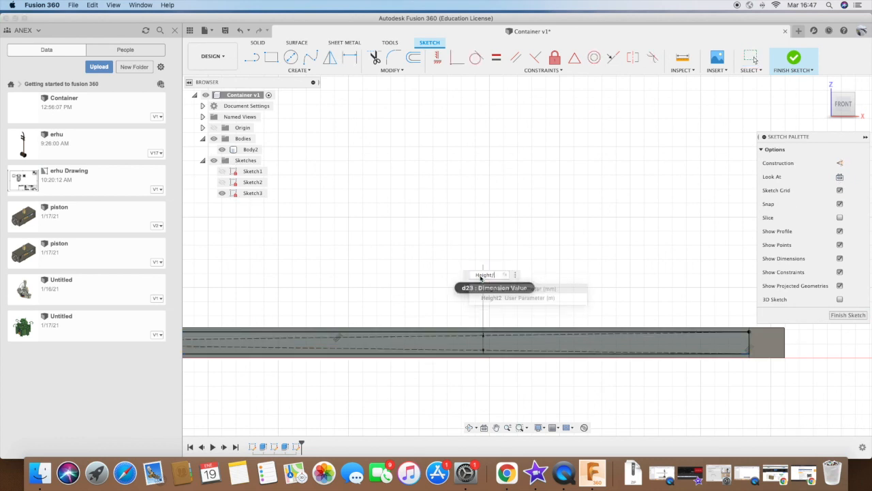
key("Return")
double_click(485, 257)
type("Height/15")
key("Return")
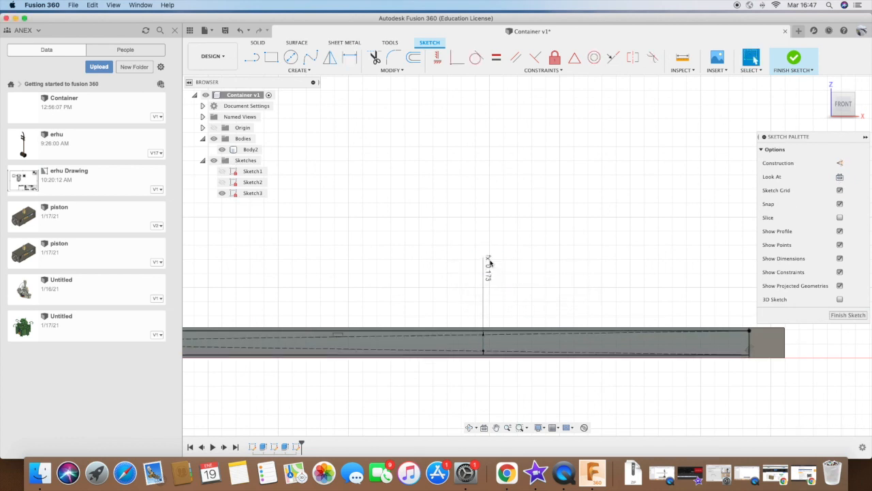
- Extrude the front-face rectangle inward as a cut to form a recess between the corner blocks
scroll(562, 297, "down", 5)
left_click(470, 428)
left_click_drag(477, 273, 470, 306)
scroll(209, 293, "up", 5)
scroll(209, 291, "up", 3)
key("e")
scroll(523, 280, "down", 5)
left_click_drag(821, 304, 824, 286)
left_click(812, 206)
key("BackSpace")
key("BackSpace")
type("1")
scroll(439, 292, "up", 8)
middle_click_drag(367, 299, 463, 302, "shift")
key("Return")
- Reopen the front recess's extrude feature for editing and apply it
scroll(373, 340, "up", 5)
scroll(420, 360, "down", 5)
mouse_move(421, 360)
middle_mouse_down("shift")
mouse_move(487, 361)
mouse_move(429, 368)
middle_mouse_up("shift")
double_click(307, 447)
left_click(823, 265)
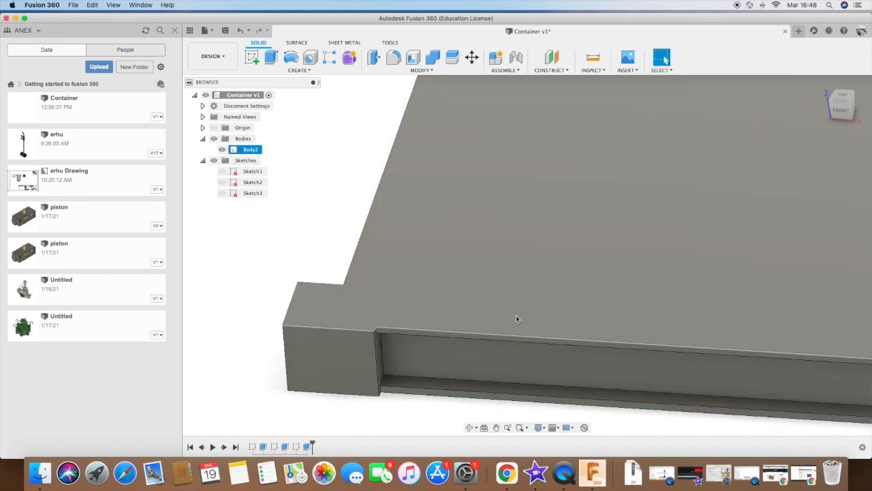
- Start a sketch on the right end face and draw a rectangle centred on it, spanning between the corner blocks
scroll(516, 315, "down", 10)
left_click(469, 427)
mouse_move(490, 293)
left_mouse_down()
mouse_move(627, 366)
mouse_move(510, 218)
mouse_move(545, 184)
left_mouse_up()
left_click(251, 57)
left_click(588, 158)
key("r")
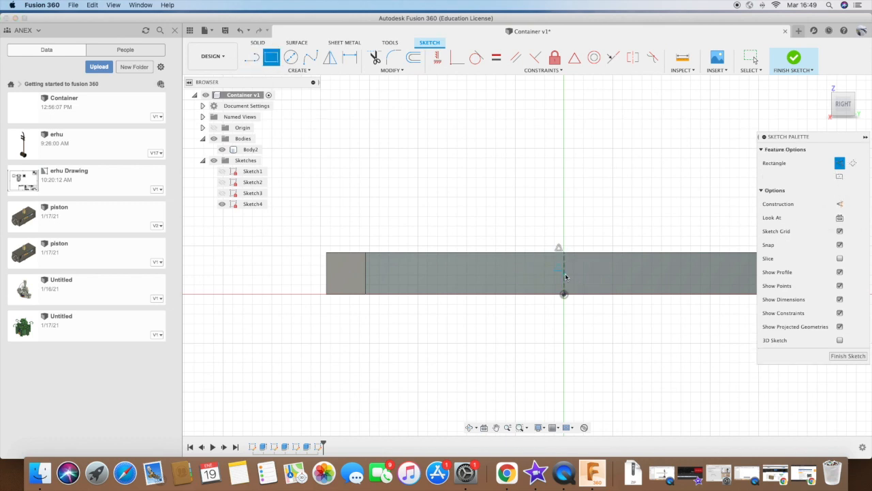
left_click(385, 284)
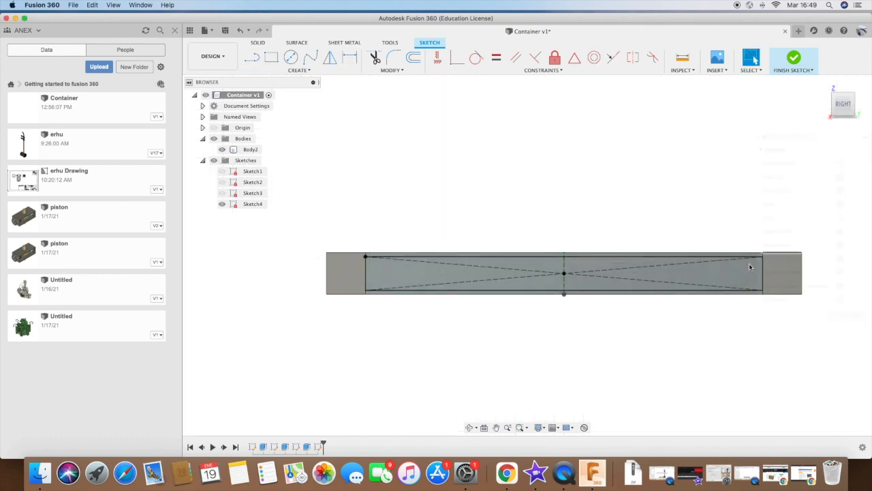
- Extrude the right end-face rectangle inward as a cut to form a recess between the corner blocks
key("e")
left_click(469, 428)
left_click_drag(504, 272, 511, 307)
left_click_drag(564, 273, 563, 250)
key("Return")
scroll(483, 304, "down", 8)
left_click(469, 428)
mouse_move(504, 307)
left_mouse_down()
mouse_move(549, 362)
mouse_move(500, 264)
left_mouse_up()
left_click(252, 57)
left_click(436, 252)
left_click(794, 58)
- Mirror the front recess extrude feature across the slab's lengthwise mid-plane onto the opposite long side
left_click(470, 428)
left_click_drag(504, 313, 504, 266)
left_click(300, 71)
left_click(260, 273)
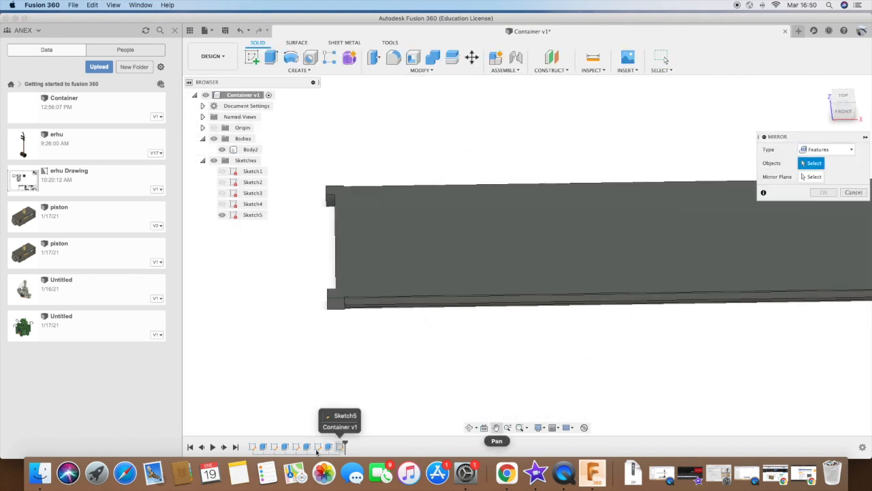
left_click(307, 446)
scroll(654, 282, "up", 5)
left_click(470, 428)
left_click_drag(509, 407, 510, 354)
left_click(661, 249)
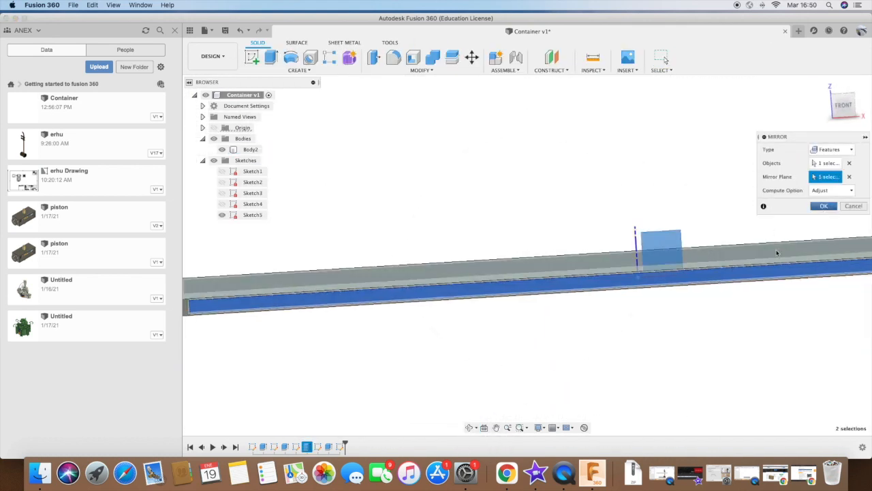
left_click(823, 206)
left_click(470, 428)
left_click_drag(470, 327, 433, 363)
scroll(434, 364, "down", 5)
left_click_drag(661, 389, 607, 360)
left_click(252, 57)
scroll(461, 364, "up", 5)
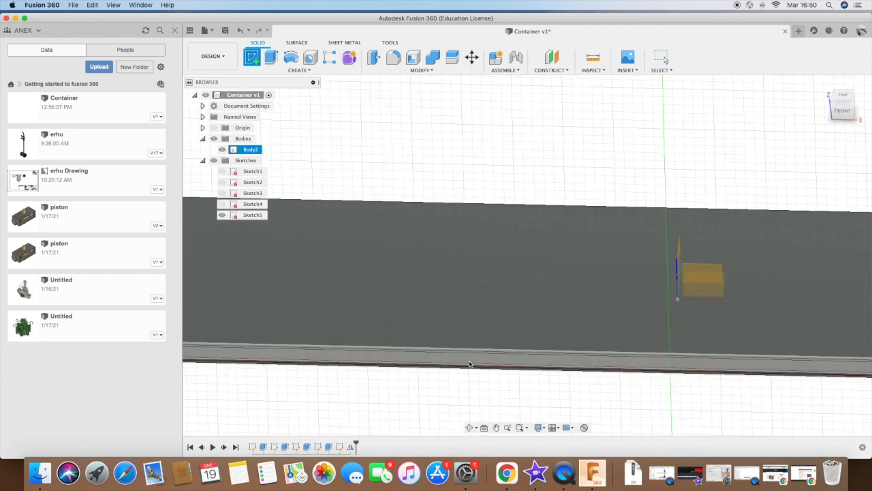
left_click(664, 365)
key("l")
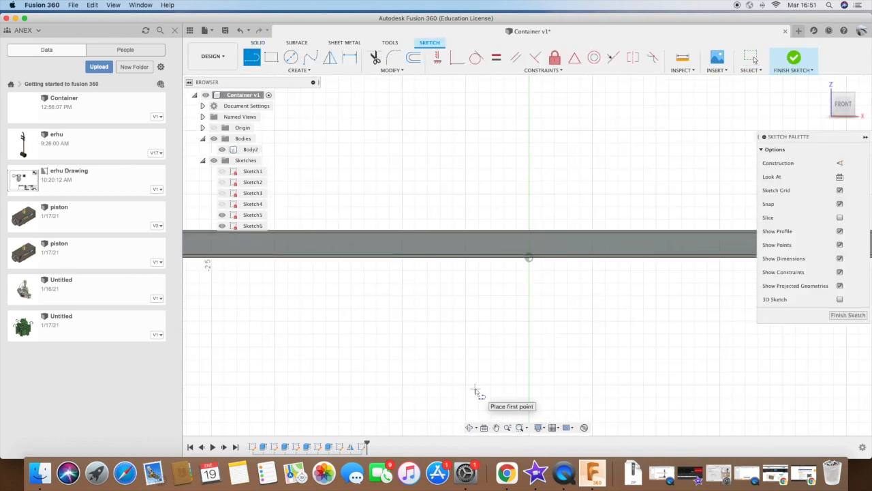
left_click(470, 428)
left_click_drag(464, 361, 457, 398)
key("Escape")
key("x")
left_click(522, 264)
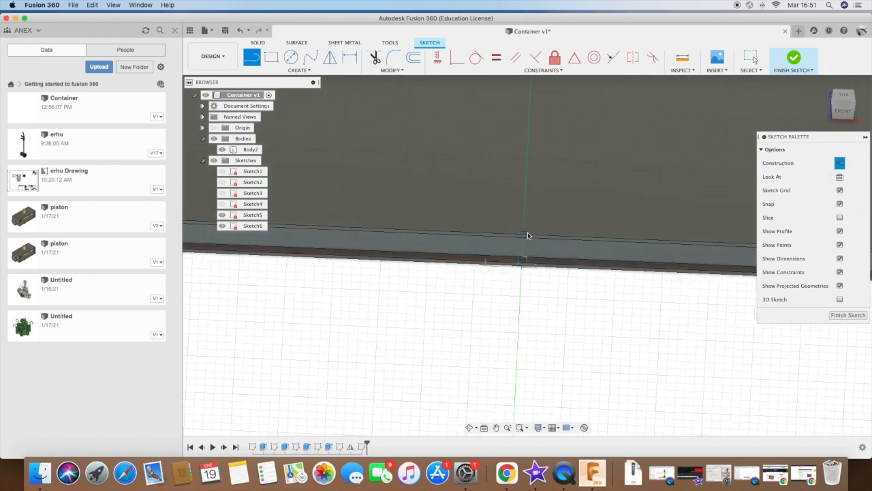
scroll(528, 235, "up", 5)
left_click(793, 60)
- Start a sketch on the recessed front face and draw a vertical construction line from its upper edge down to the origin
left_click(252, 57)
left_click(508, 237)
left_click(252, 57)
left_click(539, 247)
left_click(540, 408)
key("Escape")
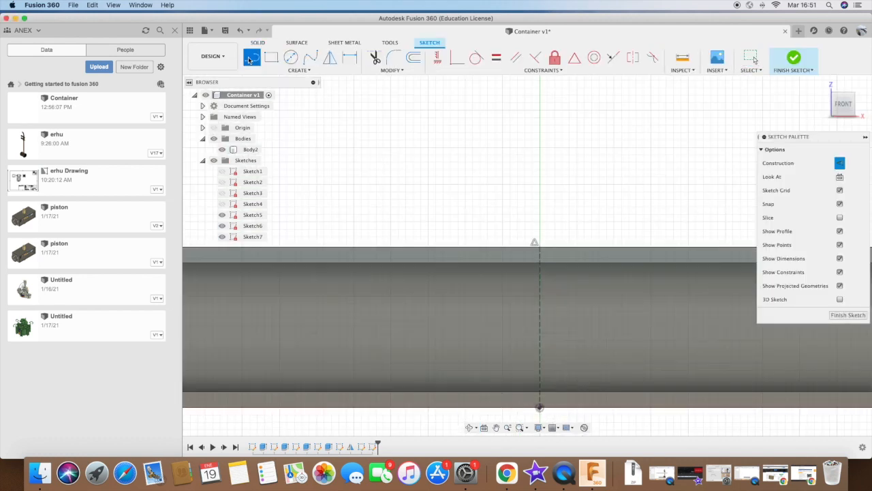
- Draw horizontal construction lines from the vertical line's midpoint outward to both sides along the recess
left_click(250, 60)
left_click(540, 327)
scroll(504, 327, "down", 10)
left_click(666, 330)
left_click(253, 58)
left_click(554, 330)
left_click(436, 330)
- Dimension both horizontal construction lines to 1.4 mm from the vertical centre line
left_click(350, 57)
left_click(601, 258)
key("Return")
left_click(505, 330)
left_click(509, 260)
type("1.4")
key("Return")
- Draw centre rectangles spanning the recess height on both construction-line ends, the left one about 0.475 mm wide
key("r")
scroll(457, 326, "up", 5)
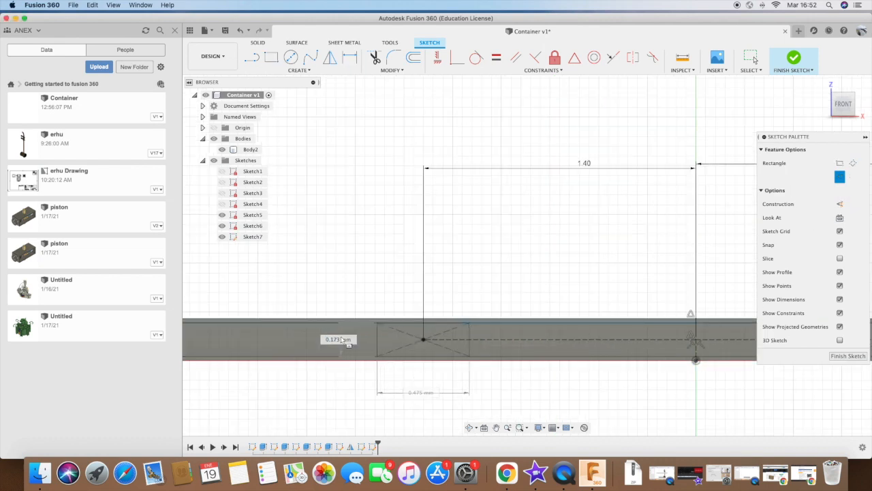
left_click(470, 322)
scroll(470, 323, "down", 5)
scroll(637, 336, "up", 3)
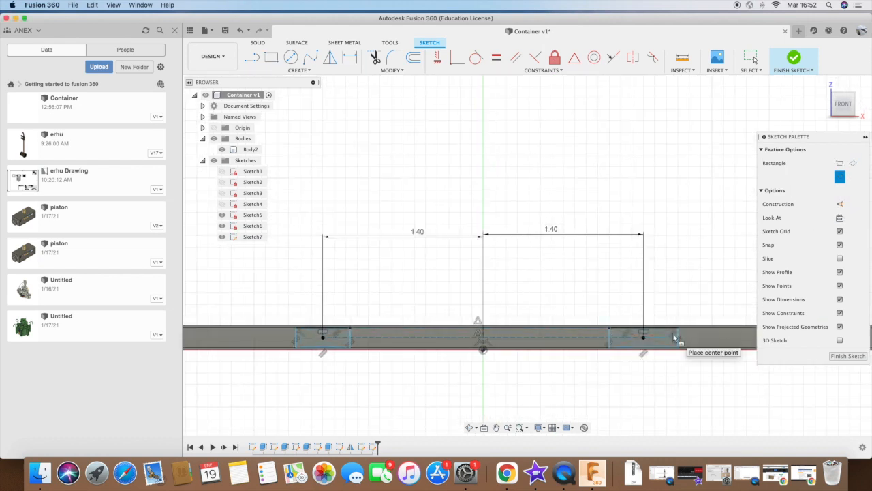
scroll(475, 315, "down", 3)
scroll(474, 315, "down", 2)
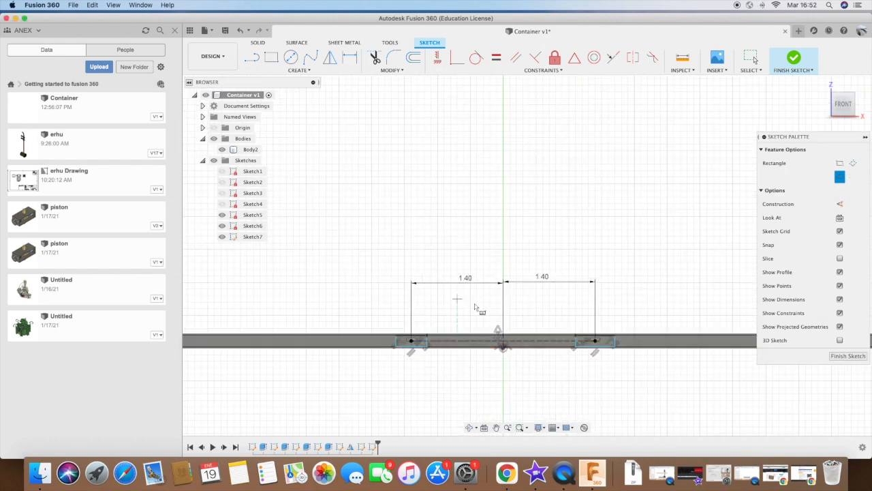
- Dimension the width of both rectangles to 0.4 mm
scroll(412, 338, "up", 4)
left_click(407, 334)
type("0.4")
key("Return")
left_click(684, 342)
left_click(679, 372)
type("0.4")
key("Return")
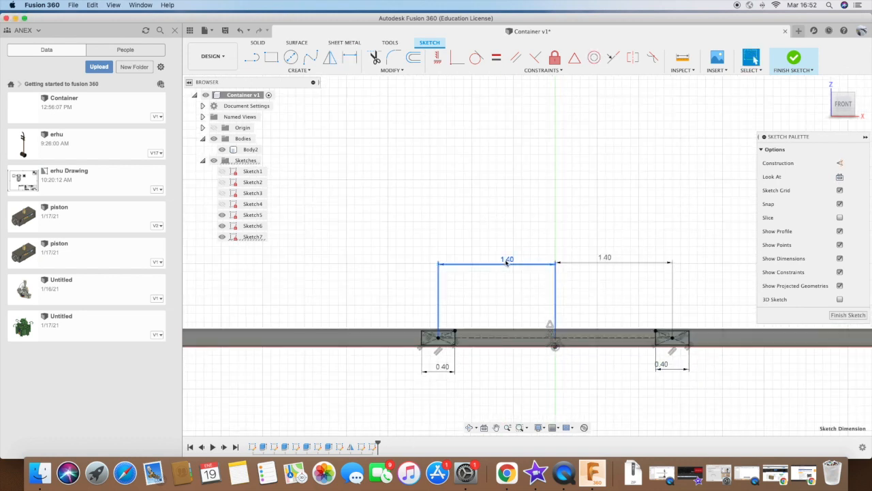
- Change both 1.40 mm centre-distance dimensions to the expression Length/8
double_click(507, 263)
type("Lenght/4")
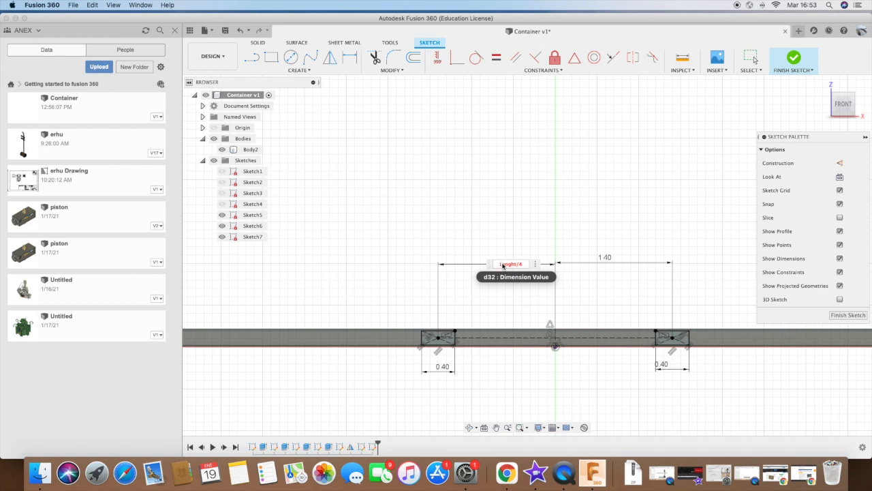
key("BackSpace")
key("BackSpace")
key("BackSpace")
key("BackSpace")
key("BackSpace")
type("gth/")
key("Return")
double_click(605, 256)
type("Length/6")
key("Return")
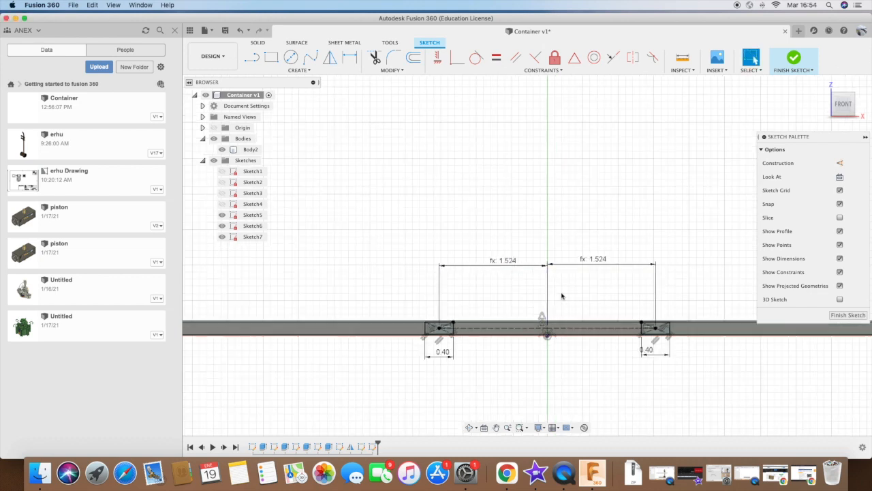
- Dimension the next rectangle-centre spacing outward along the recess centreline with the expression Length/8
mouse_move(684, 303)
middle_mouse_down()
mouse_move(639, 295)
mouse_move(619, 275)
middle_mouse_up()
scroll(295, 264, "up", 3)
left_click(349, 57)
left_click(347, 304)
left_click(451, 305)
left_click(386, 246)
type("Length/4")
key("Return")
key("Return")
- Dimension the width of the outer right rectangle with the expression Length/24
scroll(625, 327, "down", 3)
left_click(702, 317)
left_click(706, 342)
type("Length/32")
key("Return")
scroll(620, 325, "up", 4)
double_click(774, 346)
scroll(763, 348, "down", 2)
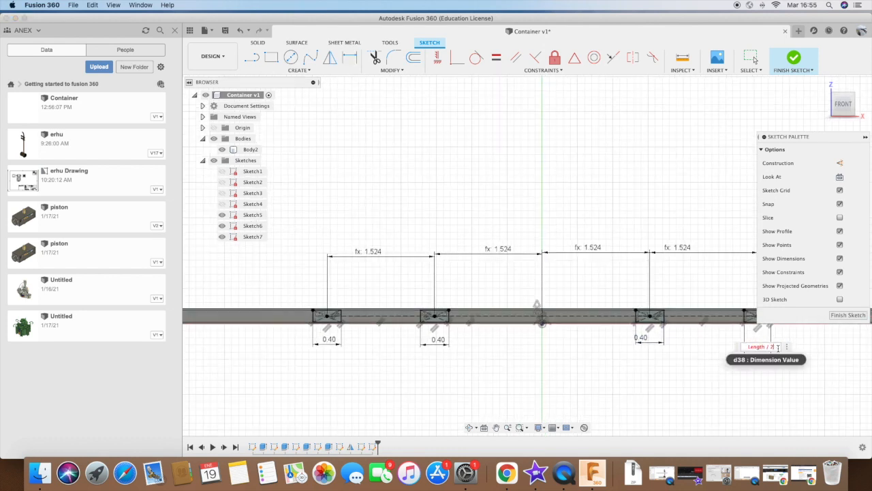
- Set the width dimensions of the inner right, inner left and outer left rectangles to Length/24
double_click(635, 352)
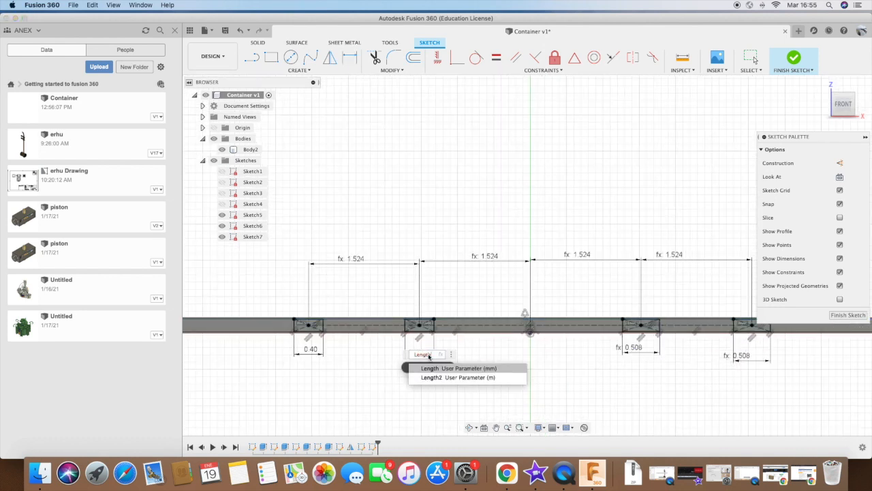
type("/32")
key("Return")
double_click(311, 349)
type("Length/32")
key("Return")
- Extend the centreline outward at both ends with construction lines and dimension each new segment as Length/8
scroll(450, 350, "down", 4)
left_click(251, 57)
left_click(840, 162)
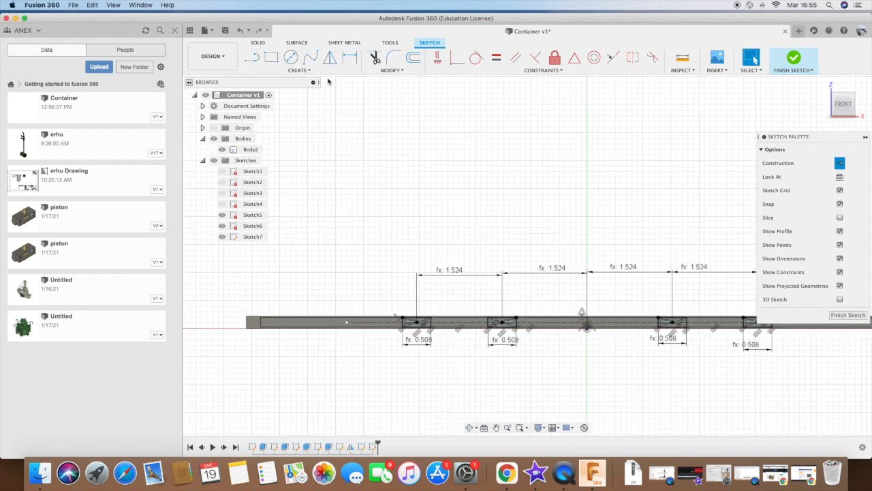
scroll(731, 320, "up", 3)
left_click(350, 58)
left_click(689, 335)
left_click(674, 267)
type("Length/8")
key("Return")
scroll(673, 314, "down", 3)
left_click(288, 331)
type("Length/8")
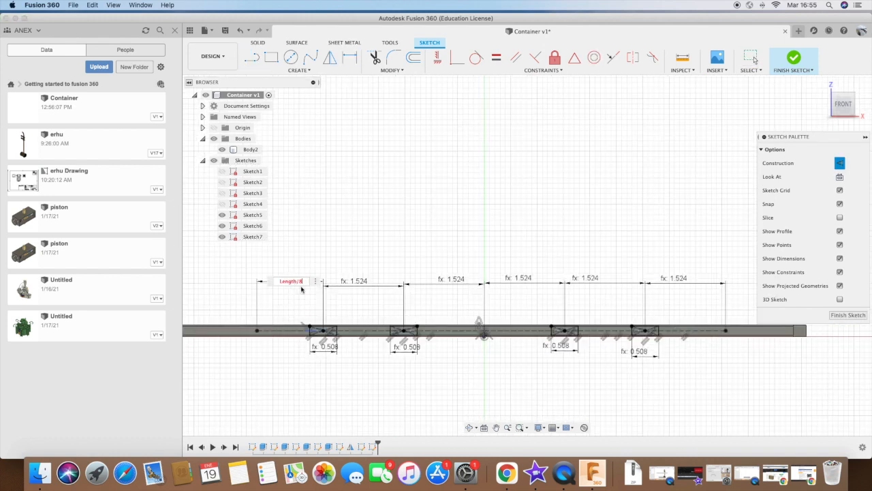
key("Return")
- Draw centre rectangles spanning the recess height at both outermost centreline ends and at the sketch's midpoint
scroll(332, 333, "up", 3)
key("r")
key("super+z")
left_click(272, 58)
left_click(839, 176)
left_click(318, 329)
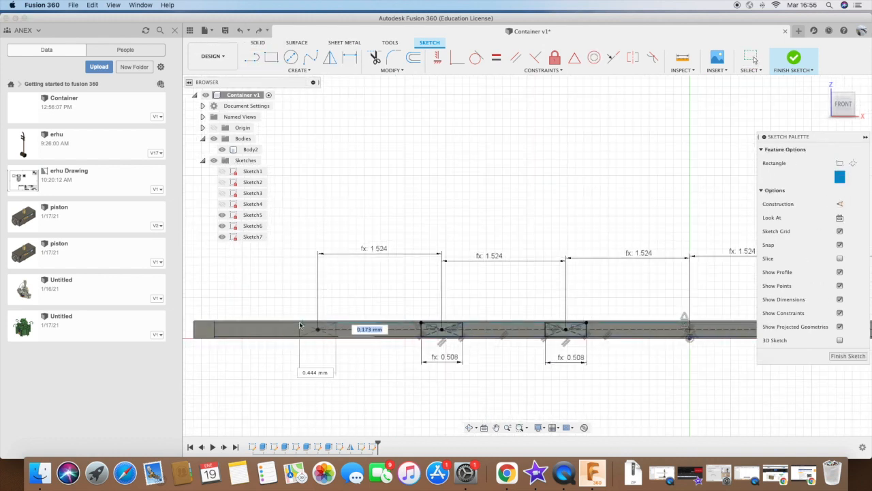
left_click(338, 322)
scroll(722, 334, "up", 4)
left_click(698, 342)
left_click(668, 334)
left_click(253, 350)
left_click(216, 338)
- Dimension the leftmost rectangle's width as Length/24
scroll(470, 334, "down", 3)
key("d")
scroll(292, 333, "up", 3)
left_click(291, 333)
left_click(256, 319)
key("d")
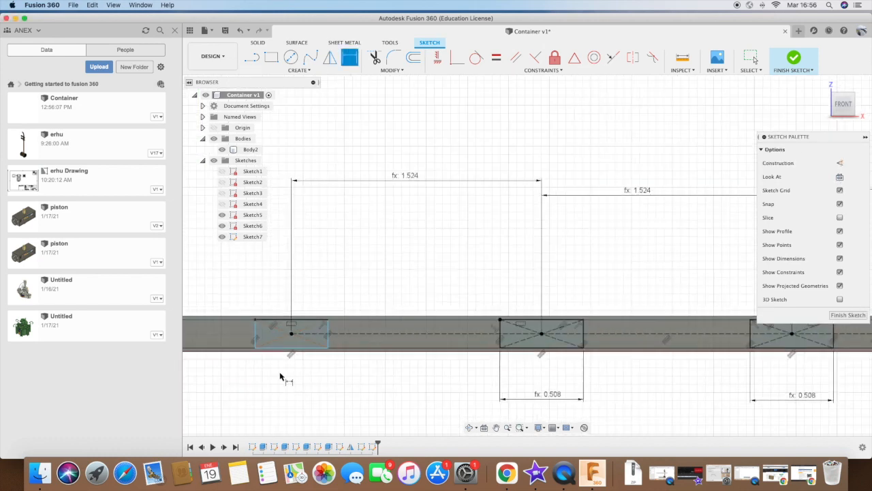
key("Return")
- Dimension the widths of the middle and rightmost rectangles with the expression Length/24
scroll(270, 368, "down", 4)
scroll(591, 363, "up", 3)
left_click(534, 353)
left_click(554, 380)
type("Length/24")
key("Return")
scroll(438, 368, "down", 3)
left_click(633, 359)
left_click(635, 388)
type("Length/24")
key("Return")
scroll(619, 361, "down", 5)
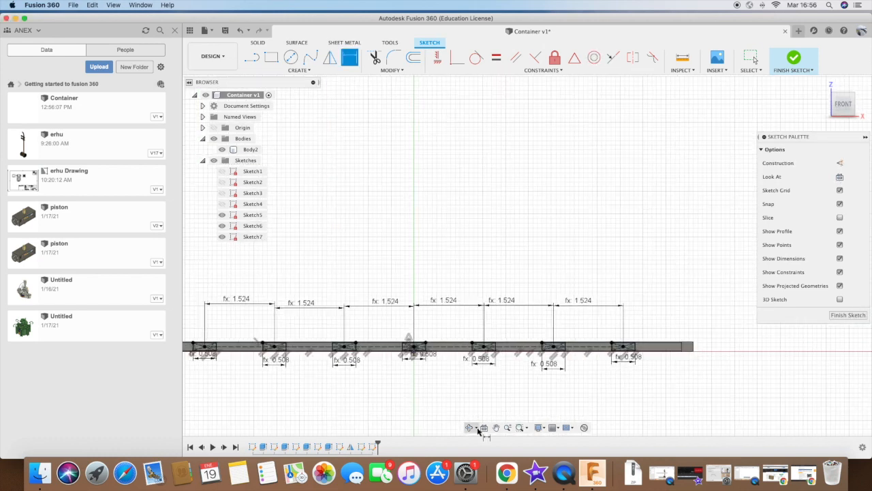
- Cut the evenly spaced rectangles of the latest sketch into the slab's long side with Extrude
left_click(469, 428)
left_click_drag(471, 334, 472, 380)
key("e")
scroll(280, 346, "up", 3)
left_click(280, 346)
left_click(482, 348)
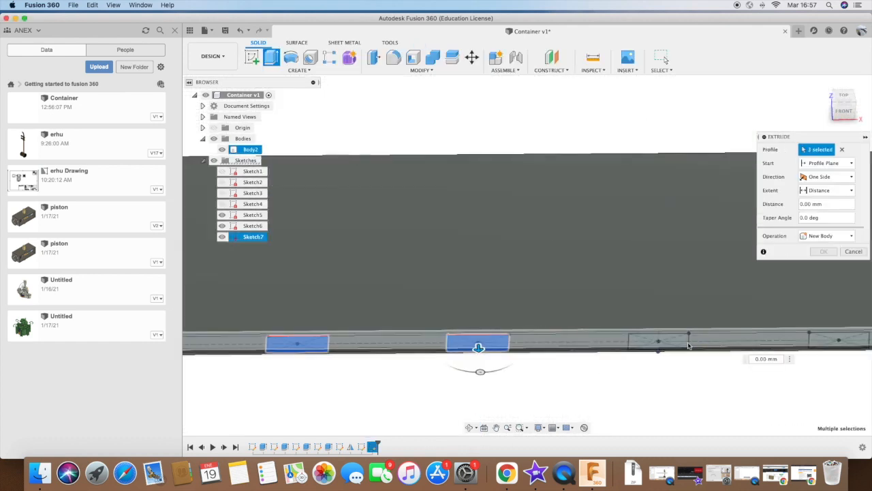
left_click(436, 388)
left_click(630, 384)
scroll(776, 400, "down", 4)
left_click(781, 400)
left_click_drag(780, 405, 779, 297)
key("Return")
- Start a sketch on the corner block's front face and draw a vertical construction centreline from its upper to its lower edge
scroll(395, 416, "up", 4)
left_click(470, 428)
mouse_move(508, 402)
left_mouse_down()
mouse_move(509, 362)
mouse_move(504, 374)
mouse_move(455, 344)
mouse_move(485, 347)
mouse_move(460, 358)
mouse_move(487, 326)
mouse_move(508, 362)
left_mouse_up()
scroll(505, 374, "down", 5)
scroll(485, 348, "down", 3)
scroll(459, 359, "up", 3)
scroll(488, 326, "down", 3)
left_click(251, 57)
left_click(539, 324)
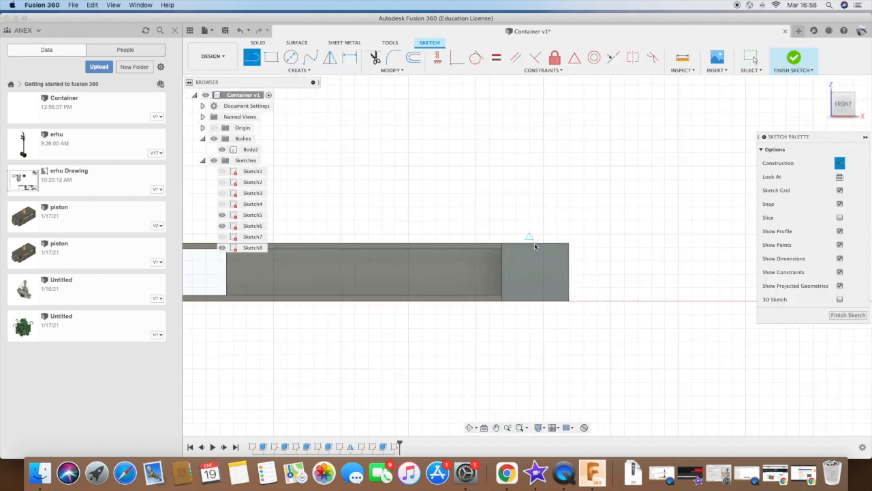
left_click(298, 70)
left_click(371, 138)
scroll(533, 262, "up", 3)
key("Escape")
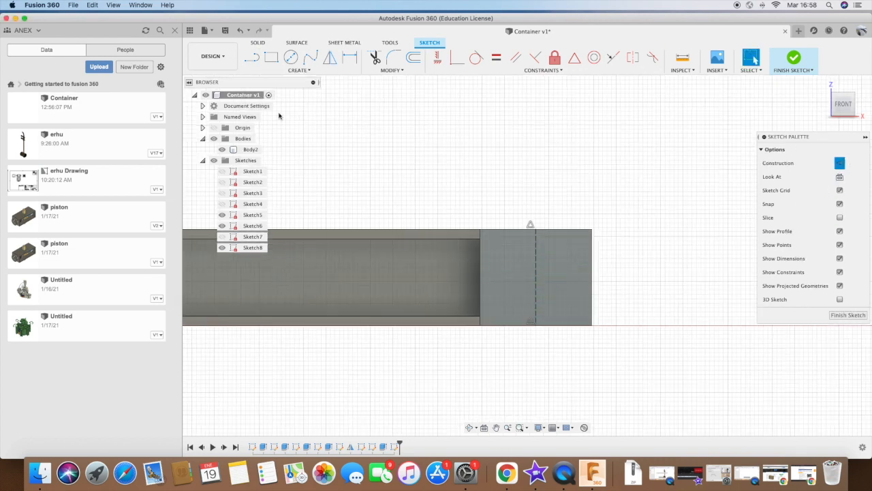
- Draw a vertical centre-to-centre slot on the centreline, with its arc centres 0.065 mm above and below the midpoint
key("l")
left_click(633, 262)
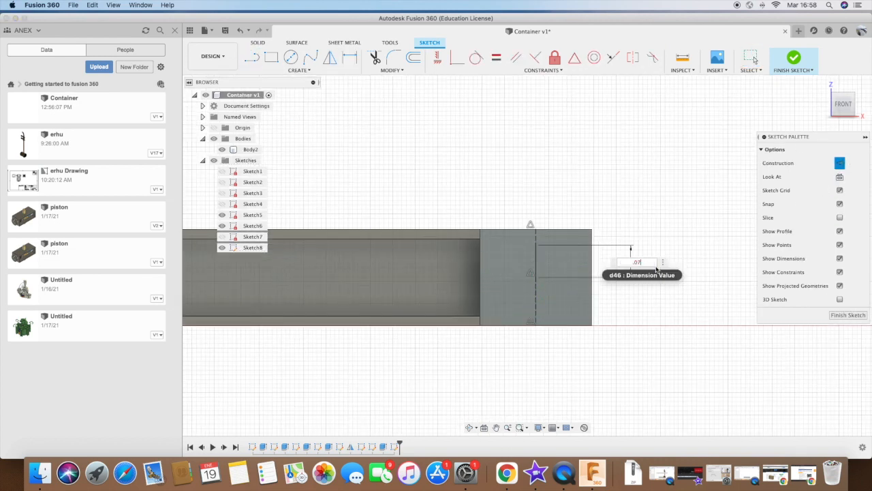
left_click(285, 71)
left_click(374, 144)
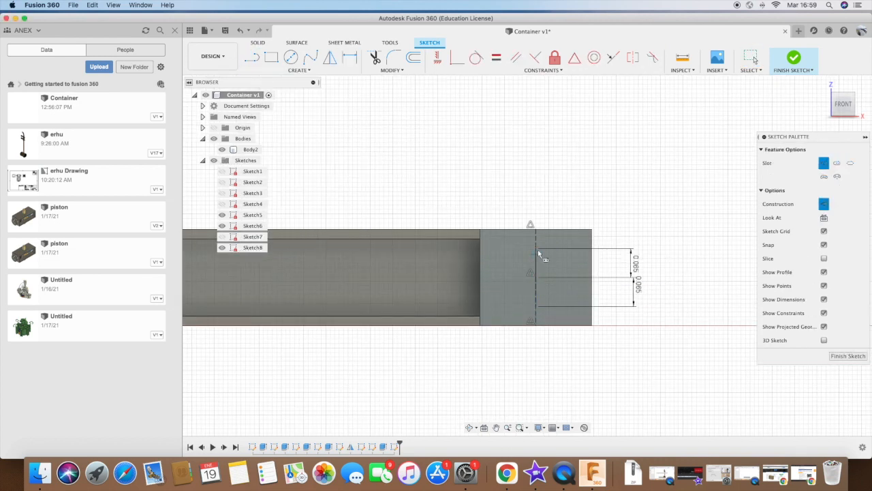
left_click(550, 250)
mouse_move(566, 303)
middle_mouse_down("shift")
mouse_move(590, 370)
mouse_move(616, 400)
middle_mouse_up("shift")
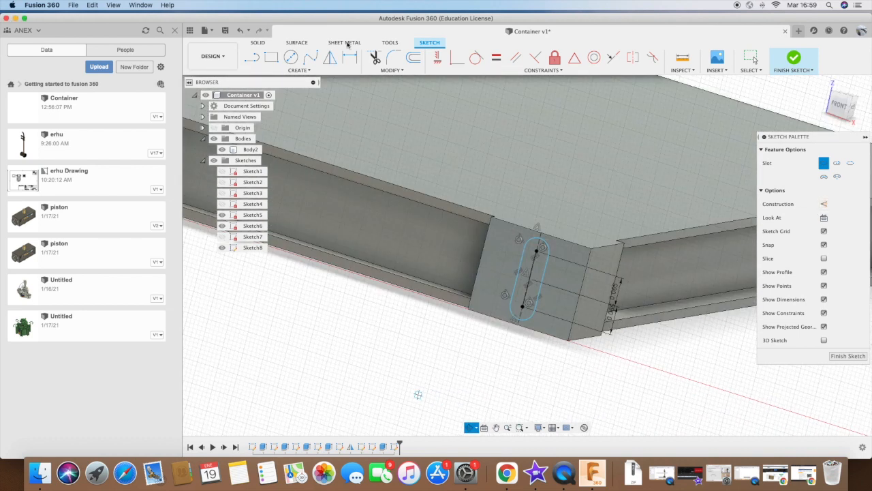
key("d")
left_click(546, 240)
- Extrude the slot profile as a cut into the front of the corner block
left_click(257, 43)
left_click(272, 57)
left_click_drag(528, 279, 612, 263)
mouse_move(613, 280)
middle_mouse_down("shift")
mouse_move(490, 272)
mouse_move(477, 286)
middle_mouse_up("shift")
left_click(825, 190)
left_click(815, 223)
left_click(823, 265)
- Start a sketch on the corner block's end face and draw horizontal and vertical construction lines through its centre
mouse_move(565, 365)
middle_mouse_down("shift")
mouse_move(525, 345)
mouse_move(522, 360)
mouse_move(576, 274)
mouse_move(609, 315)
middle_mouse_up("shift")
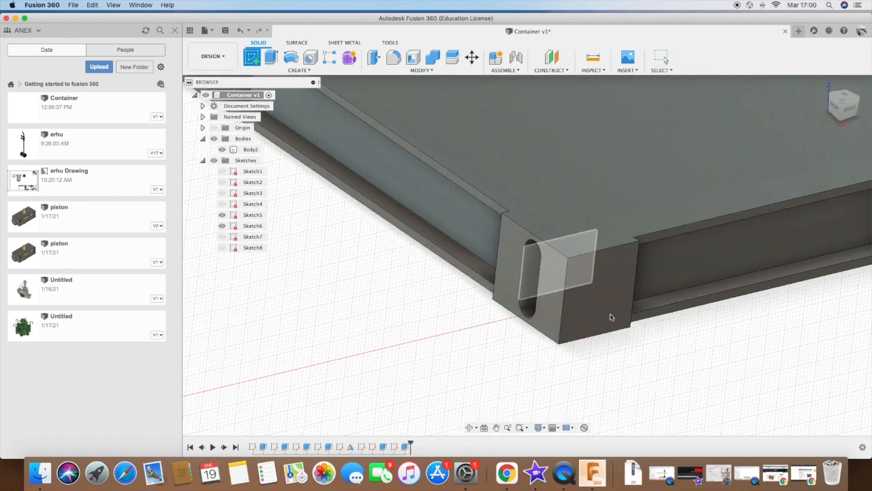
left_click(606, 312)
key("l")
left_click(508, 287)
left_click(572, 286)
left_click(571, 320)
- Dimension the upper and lower halves of the vertical construction line as 0.065 mm each
left_click(349, 57)
left_click(572, 272)
left_click(454, 274)
key("Return")
type("5")
key("Return")
- Draw a centre-to-centre slot between the endpoints of the end face's vertical construction line
left_click(298, 70)
mouse_move(279, 140)
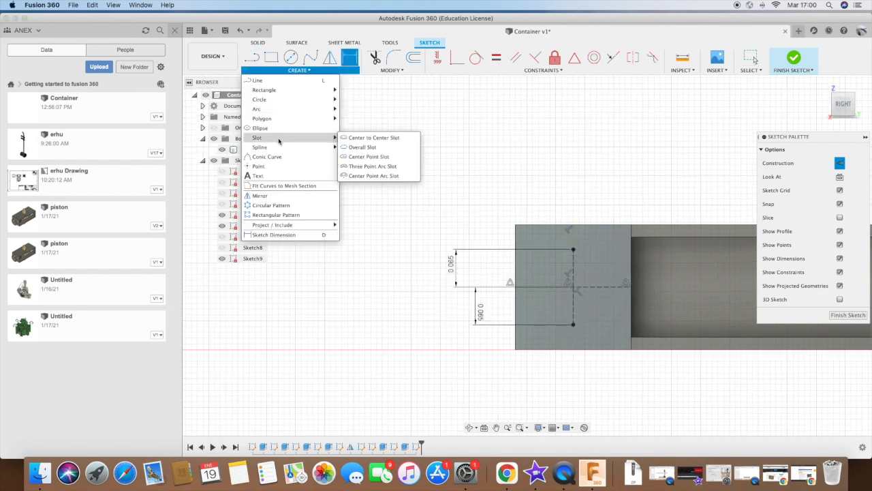
left_click(381, 139)
key("Return")
- Extrude the end-face slot as a cut into the corner block, changing the extent from a plain distance
key("e")
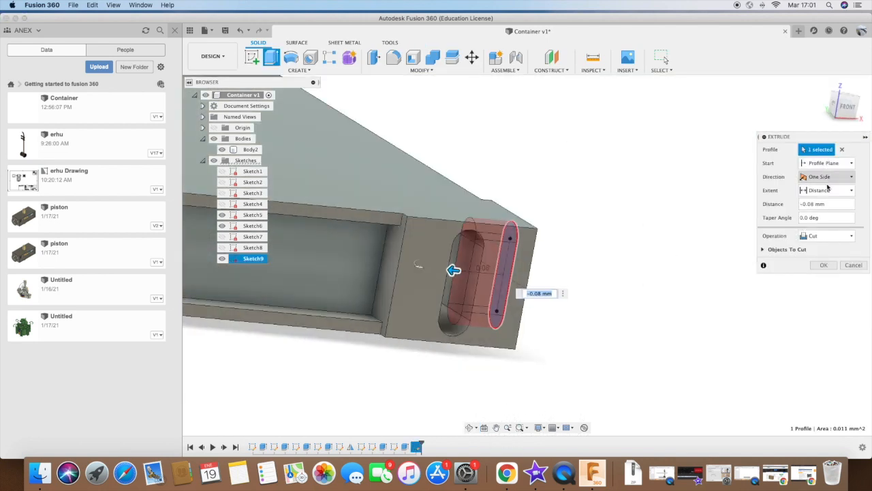
left_click(827, 190)
left_click(821, 216)
left_click(387, 286)
key("Return")
- Start a sketch on the slab's underside and draw a rectangle over the corner block's footprint
left_click(470, 428)
left_click_drag(518, 361, 468, 256)
left_click(252, 58)
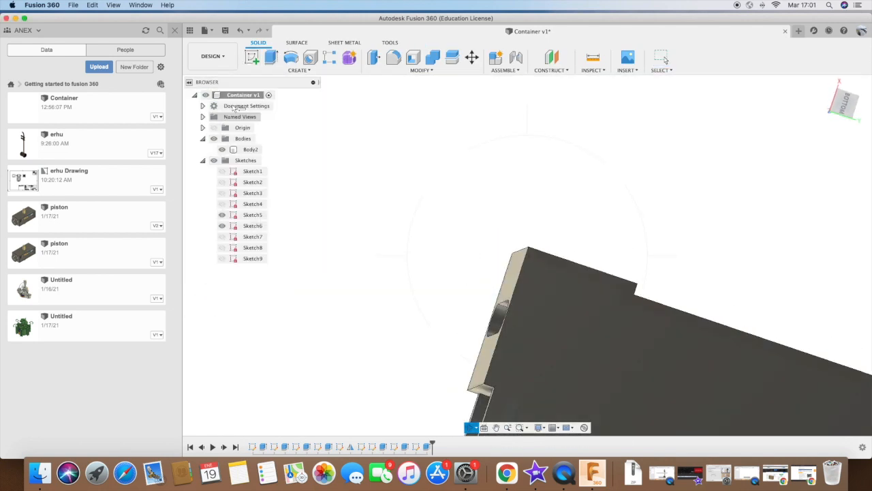
left_click(525, 306)
key("r")
left_click(490, 246)
left_click(605, 336)
key("Escape")
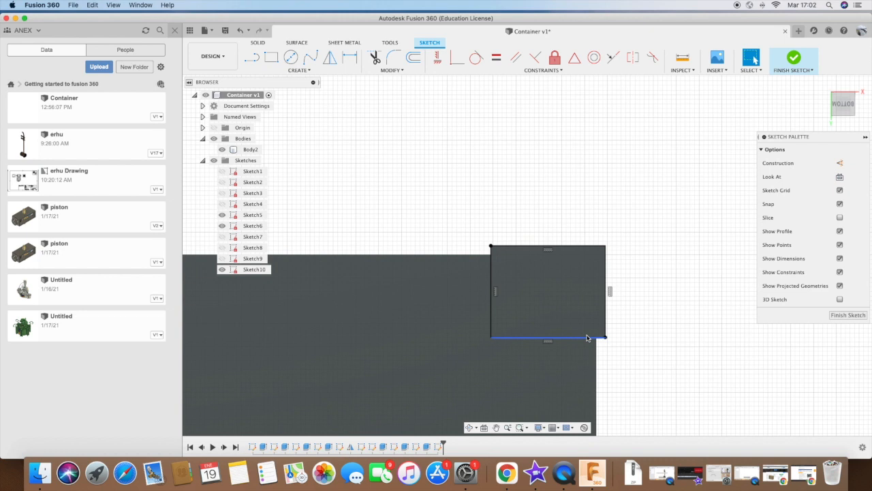
- Offset the footprint rectangle inward by 0.03 mm
left_click(299, 70)
left_click(413, 58)
left_click(492, 273)
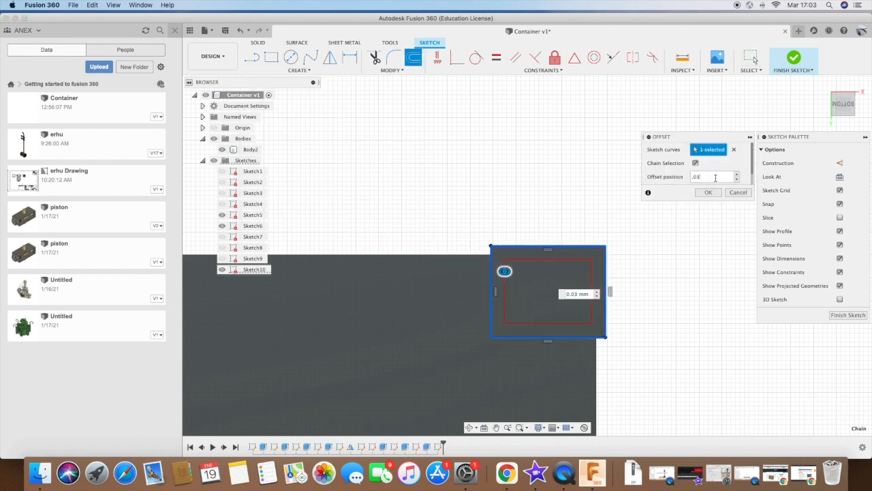
left_click(709, 193)
- Extrude the inner rectangle as a cut through the full height of the corner block
middle_click_drag(702, 225, 664, 249, "shift")
left_click(258, 43)
left_click(271, 57)
left_click(545, 293)
left_click_drag(546, 294, 656, 220)
left_click(826, 190)
left_click(821, 213)
left_click(823, 265)
- Edit the end-face slot's extrusion, changing its extent type and adjusting the cut depth by hand
middle_click_drag(613, 354, 520, 408, "shift")
middle_click_drag(555, 274, 458, 315, "shift")
right_click(427, 448)
left_click(407, 354)
left_click(827, 190)
left_click(822, 198)
left_click_drag(526, 375, 475, 331)
left_click(821, 265)
right_click(448, 447)
scroll(661, 379, "down", 5)
- Mirror the corner block's slot and pocket cuts to the other corner block at the same end
left_click(298, 70)
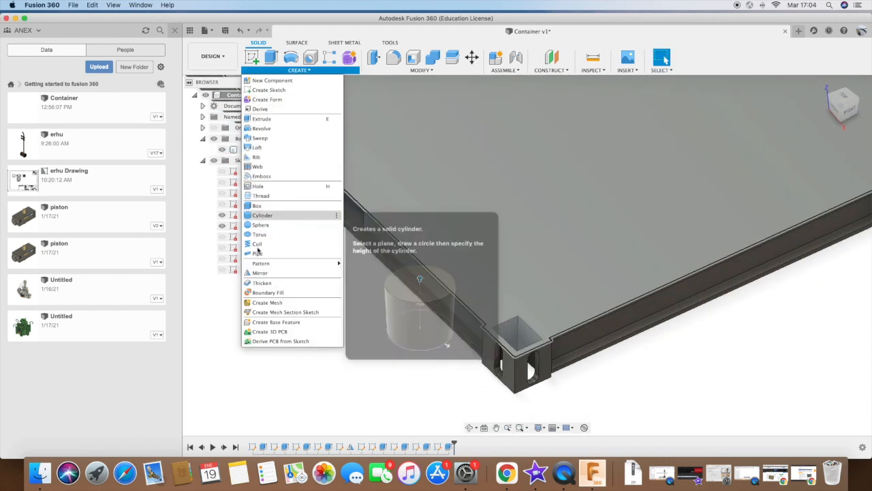
left_click(260, 273)
left_click(427, 447)
scroll(758, 351, "down", 5)
key("Escape")
- Mirror the slot and pocket cuts, including their mirrored copies, to the two corner blocks at the slab's far end
left_click(298, 70)
left_click(259, 272)
left_click(459, 447)
left_click(426, 447)
left_click(405, 447)
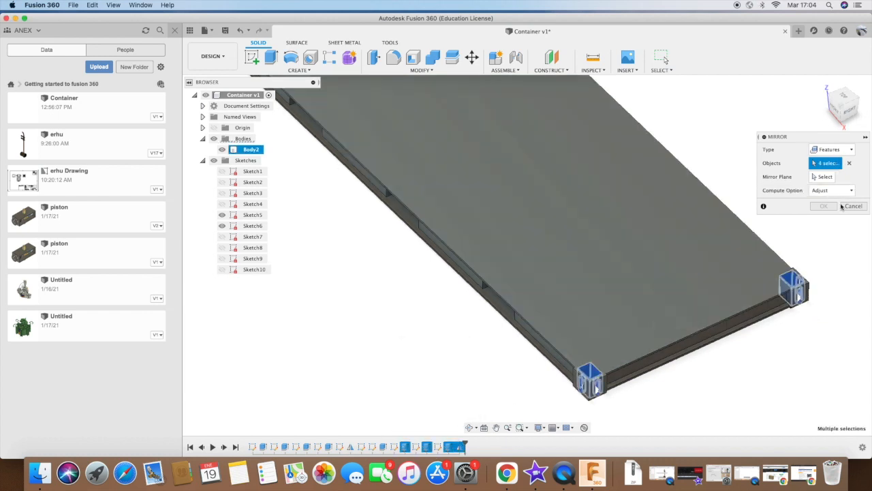
left_click(812, 177)
scroll(674, 218, "down", 5)
left_click(565, 111)
left_click(823, 206)
scroll(749, 273, "down", 4)
scroll(612, 128, "up", 4)
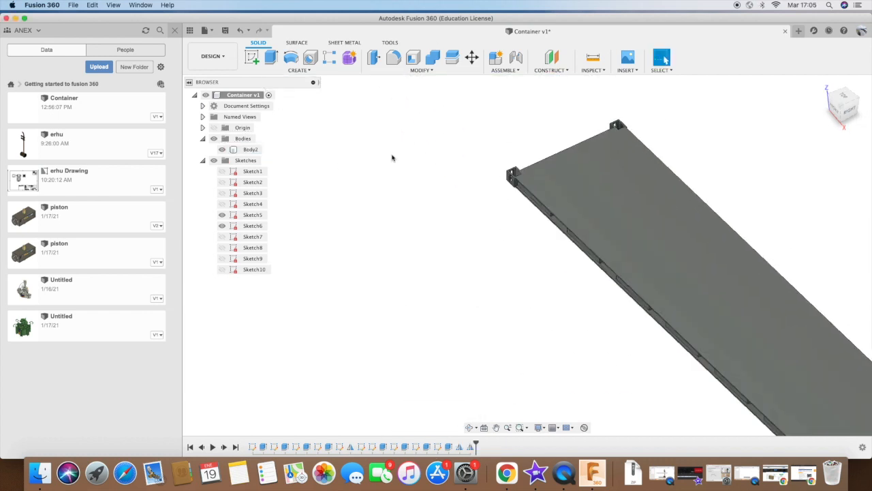
- Mirror the evenly spaced rectangular cuts to the slab's opposite long side
left_click(469, 426)
left_click_drag(467, 415, 518, 321)
double_click(372, 446)
left_click_drag(717, 197, 736, 283)
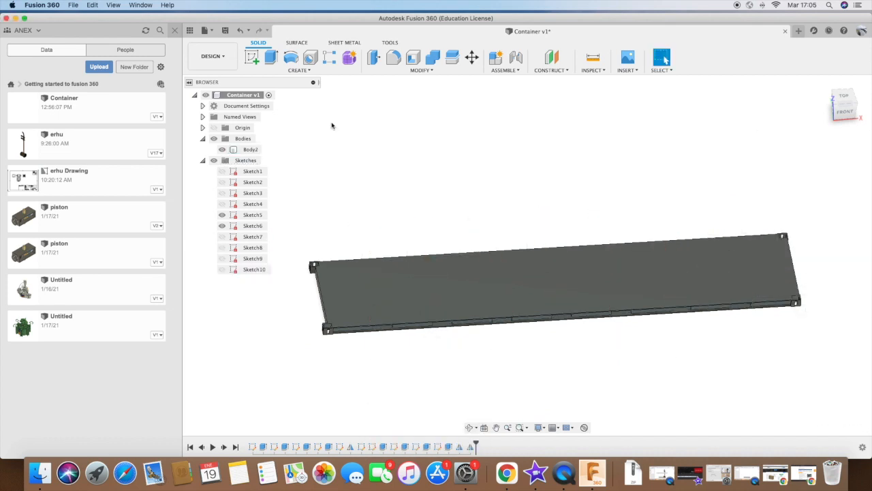
key("e")
key("Escape")
left_click(470, 427)
left_click_drag(467, 409, 424, 336)
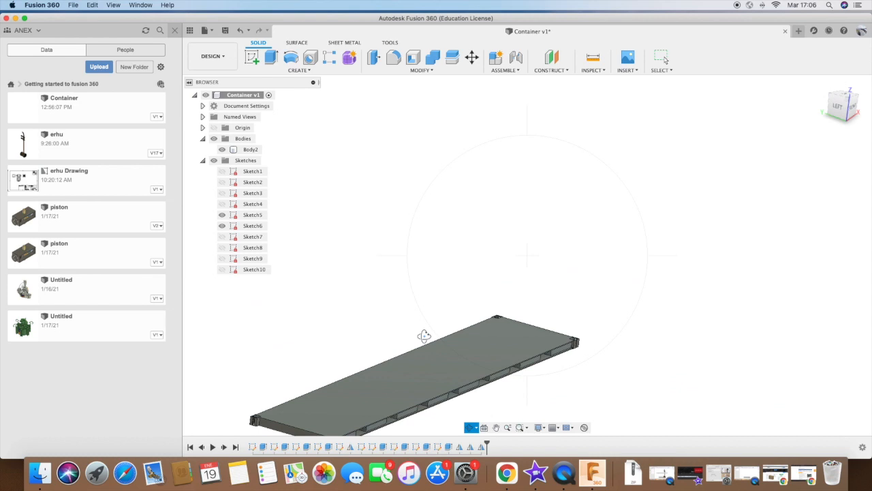
left_click_drag(424, 336, 408, 403)
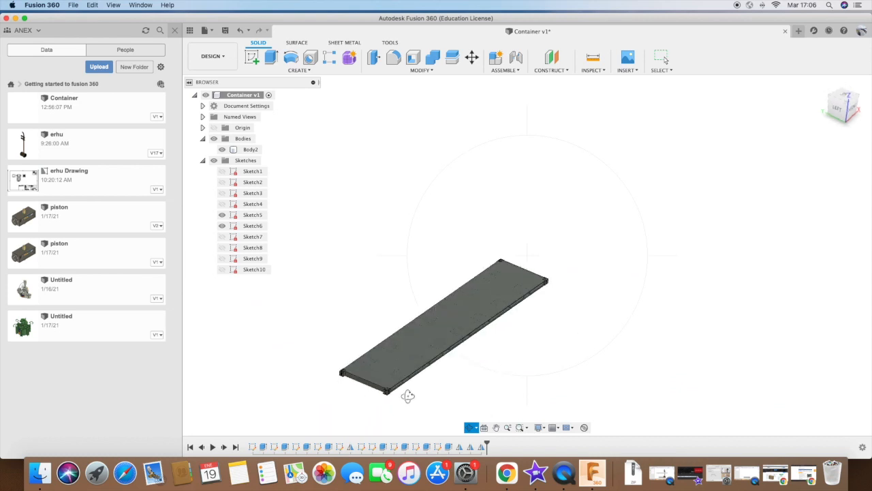
- Start a new sketch on the slab's top face
scroll(408, 397, "up", 8)
left_click(666, 304)
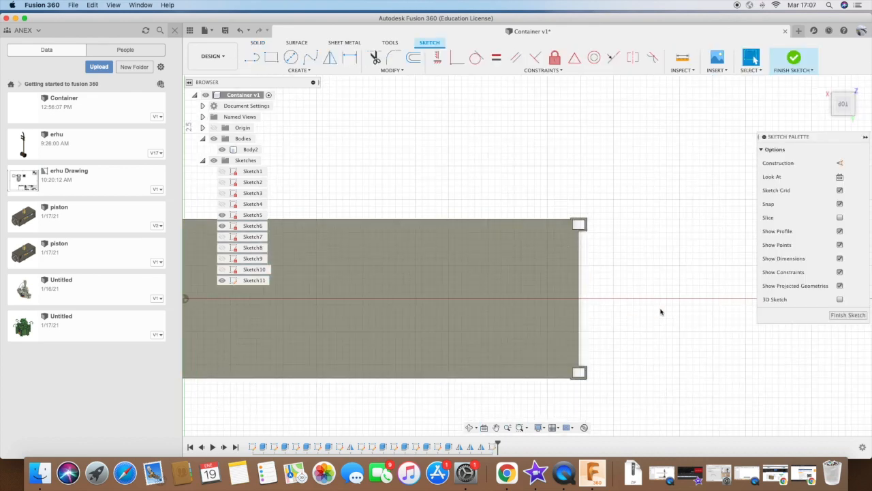
left_click(471, 427)
mouse_move(510, 397)
left_mouse_down()
mouse_move(510, 325)
mouse_move(539, 352)
mouse_move(543, 389)
left_mouse_up()
scroll(543, 388, "up", 5)
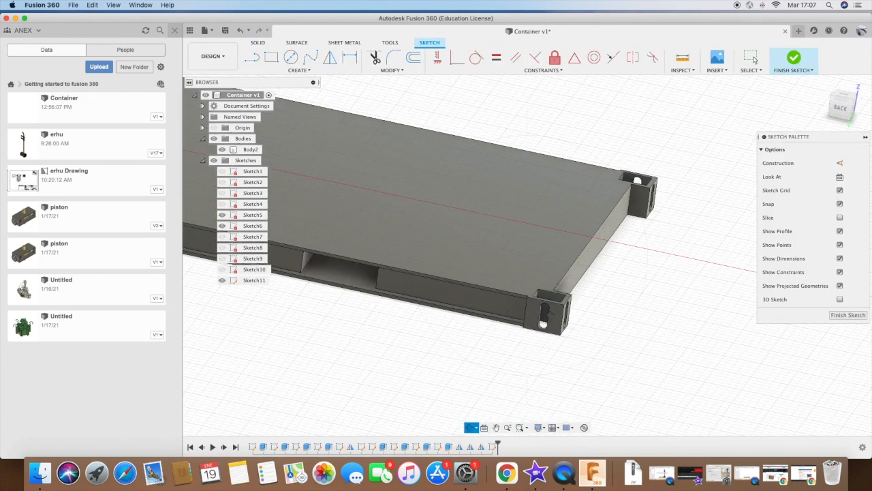
- Roll the history marker back to the sketch of the corner block's front-face slot
left_click(426, 447)
scroll(412, 294, "down", 10)
left_click(471, 428)
scroll(525, 280, "up", 5)
mouse_move(505, 327)
left_mouse_down()
mouse_move(525, 280)
mouse_move(554, 357)
left_mouse_up()
scroll(526, 280, "down", 5)
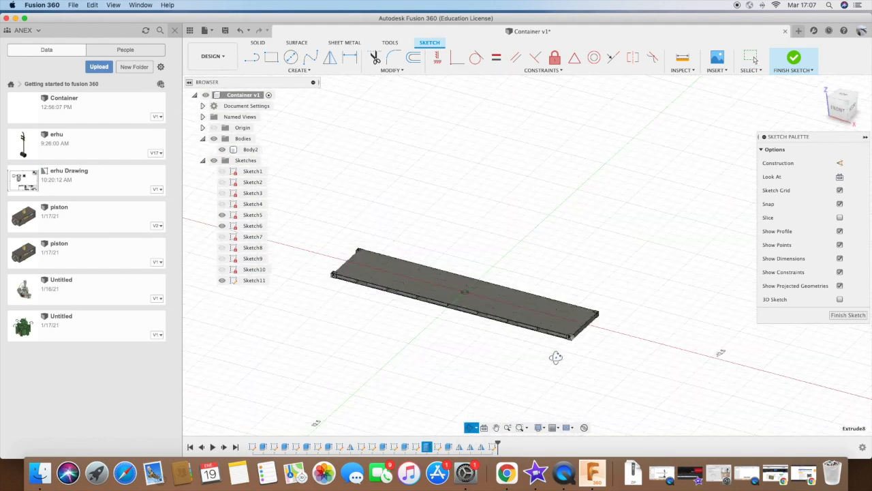
scroll(554, 356, "up", 10)
left_click(394, 447)
double_click(395, 447)
right_click(395, 447)
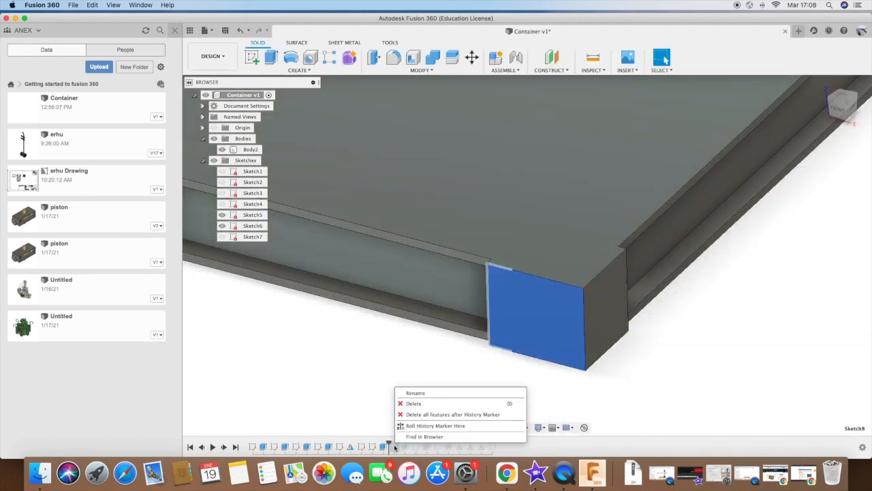
left_click(422, 425)
- Open the front-face slot sketch for editing and delete all of its geometry
right_click(393, 447)
left_click(417, 357)
mouse_move(507, 141)
left_mouse_down()
mouse_move(618, 359)
mouse_move(628, 357)
left_mouse_up()
key("Delete")
- Draw a vertical line up the corner block's outer edge from its lower corner and try the lengths Height/18 and Height/15
left_click(651, 334)
left_click(651, 202)
key("Escape")
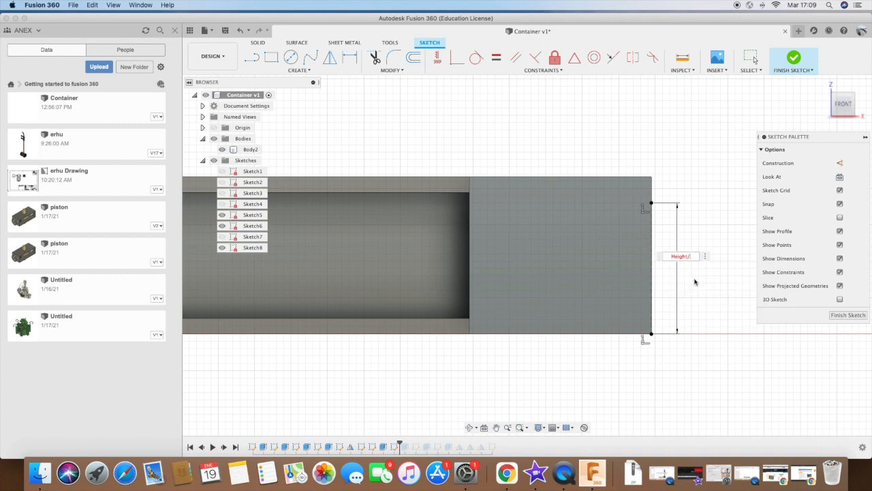
type("18")
key("Return")
scroll(695, 281, "down", 3)
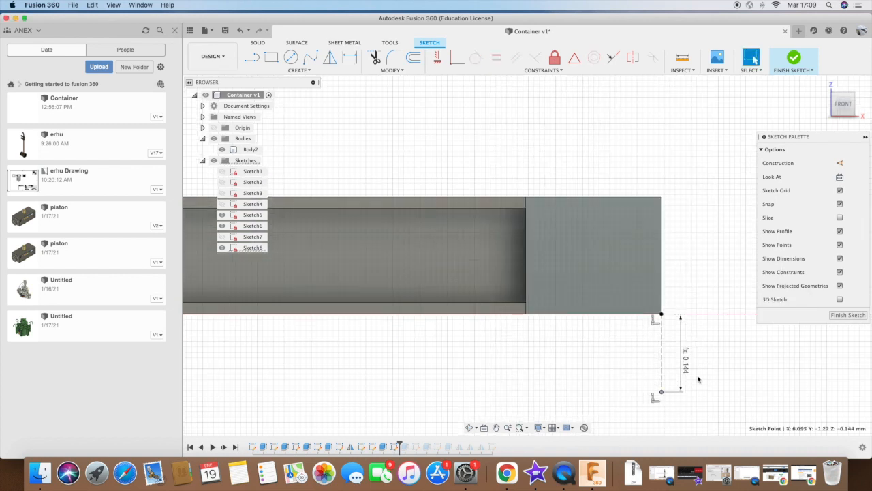
left_click(682, 267)
type("Height/15")
key("Return")
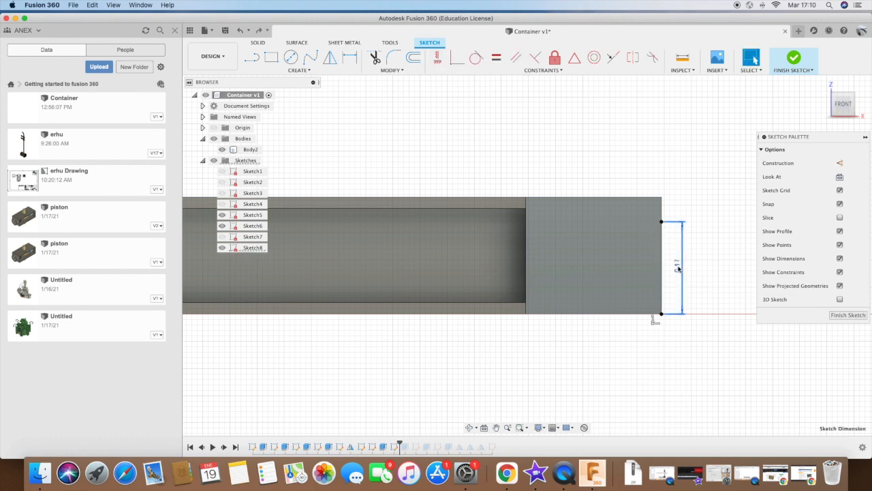
- Draw a horizontal construction line from the vertical line's upper endpoint to the corner block's inner edge
left_click(662, 222)
left_click(526, 221)
key("Escape")
left_click(574, 222)
key("x")
- Set the vertical line's length to Height/15 and add crossing construction lines centred in the area below the horizontal line
double_click(677, 266)
type("Height/")
scroll(697, 267, "up", 2)
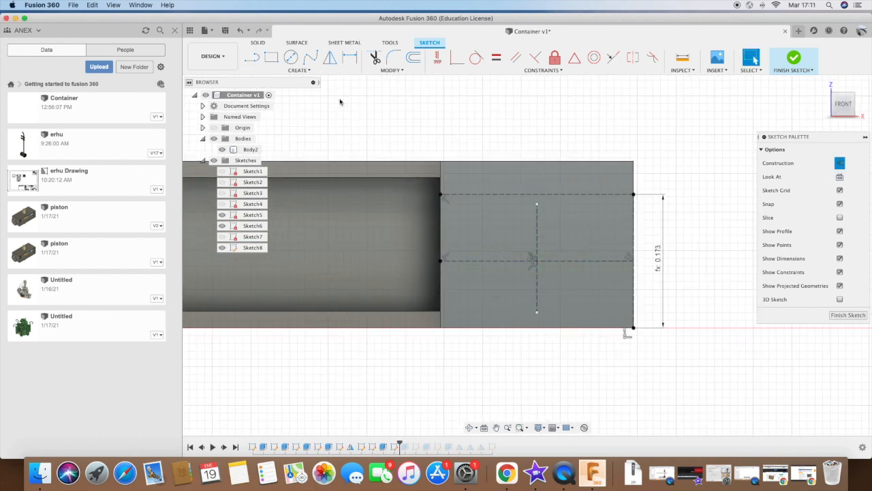
- Draw a vertical centre-to-centre slot with arc centres 0.05 mm above and below the construction midpoint, and dimension its end radius
left_click(268, 72)
mouse_move(273, 146)
left_click(399, 146)
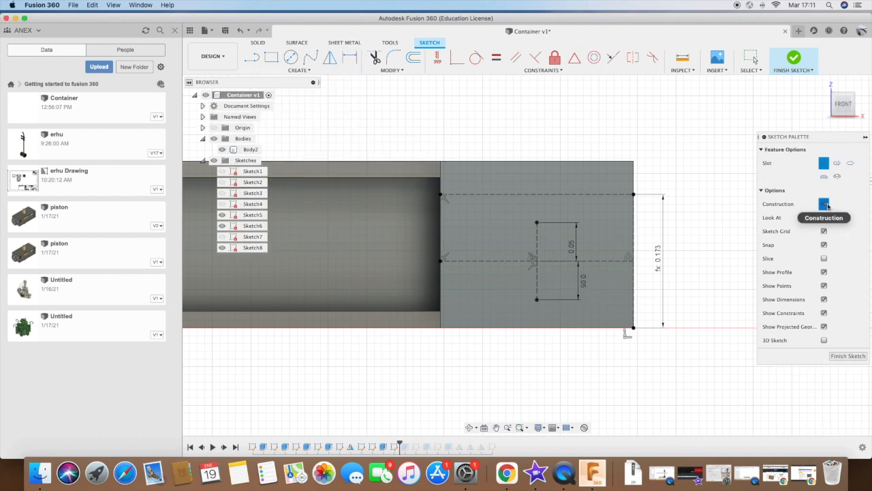
key("d")
left_click(555, 317)
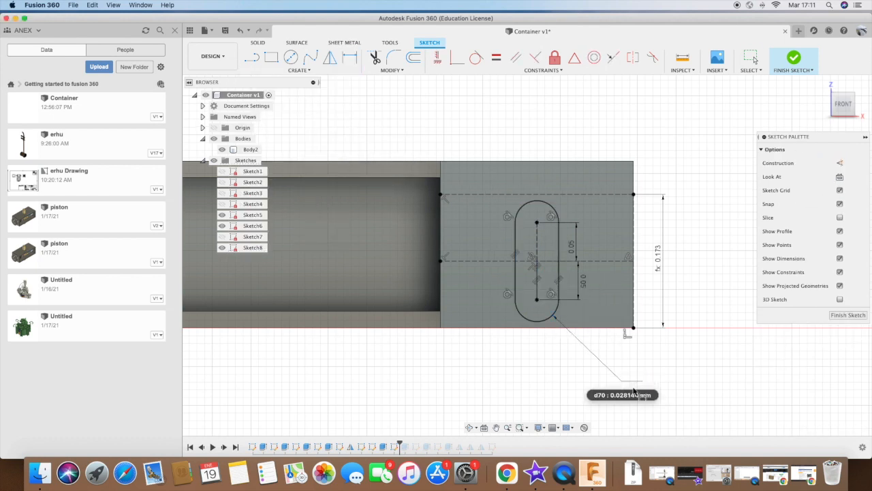
- Update the corner block's front slot cut to use the redrawn slot profile
key("e")
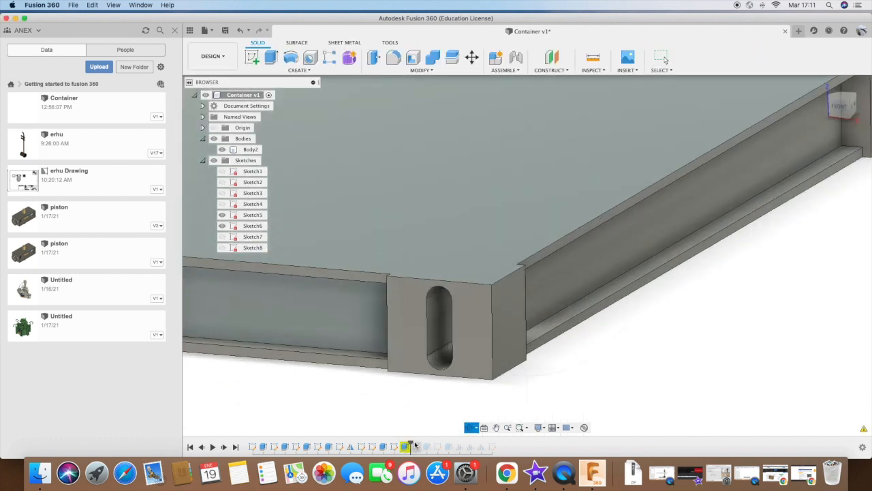
left_click(442, 341)
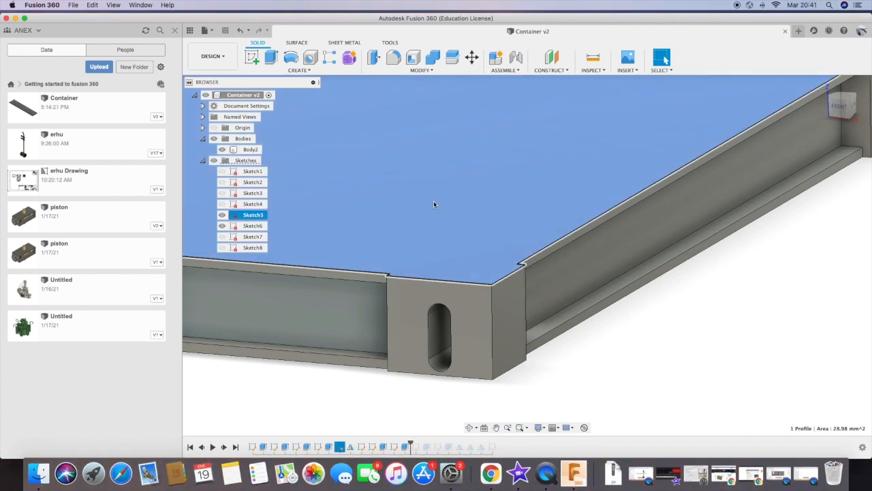
- Edit the sketch on the corner block's side face and draw a horizontal construction line across that face
mouse_move(431, 202)
middle_mouse_down("shift")
mouse_move(483, 370)
mouse_move(438, 391)
middle_mouse_up("shift")
right_click(417, 446)
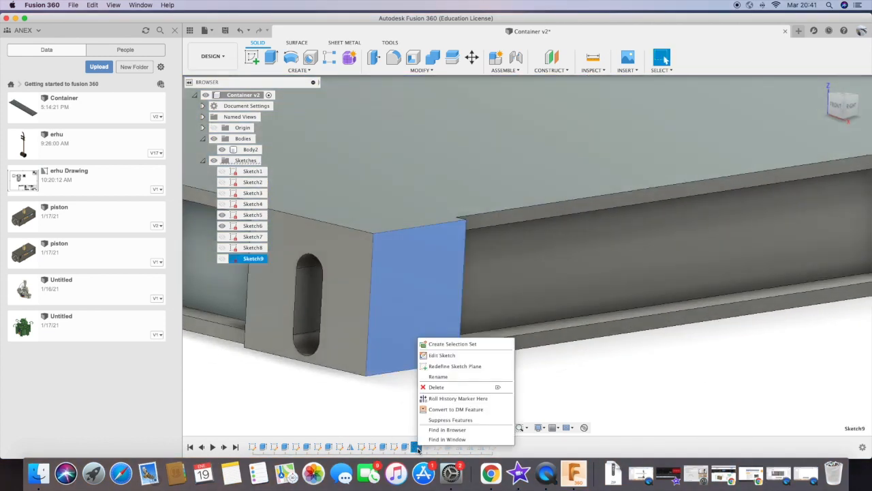
left_click(441, 355)
mouse_move(442, 354)
middle_mouse_down("shift")
mouse_move(477, 341)
mouse_move(517, 302)
mouse_move(522, 389)
mouse_move(441, 274)
middle_mouse_up("shift")
key("x")
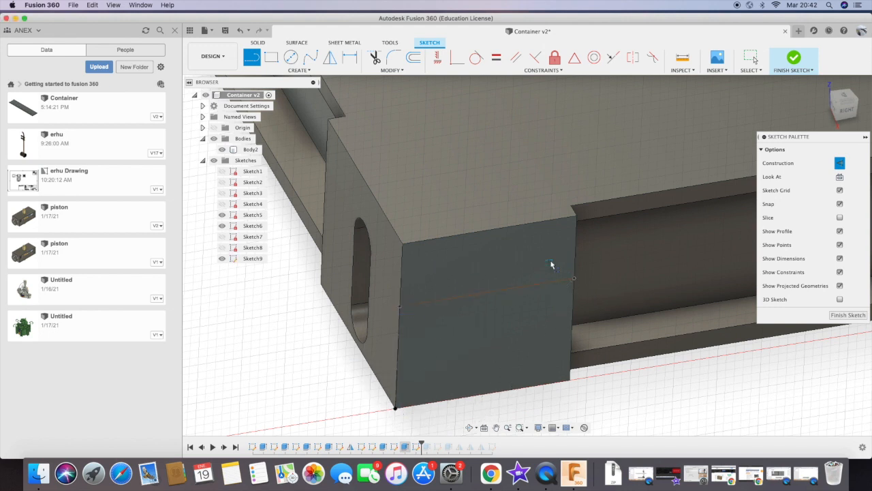
key("Escape")
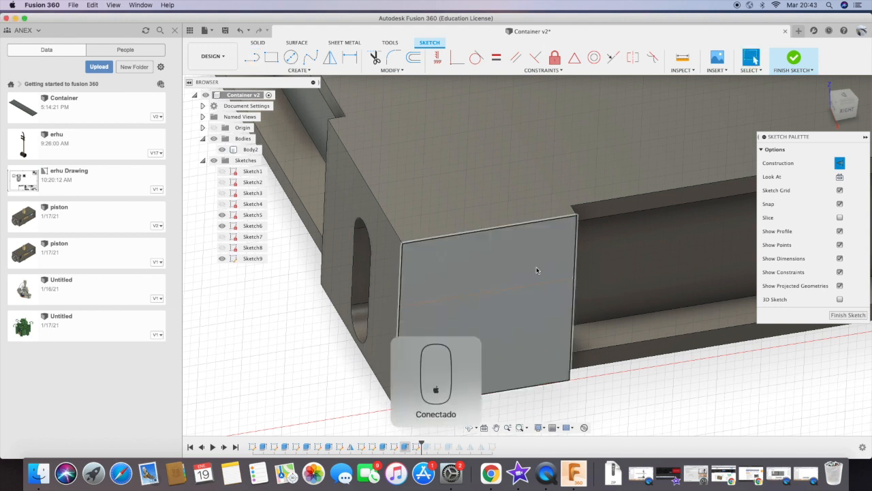
- Set the construction line's height to Height/15 and draw a second horizontal construction line across the side face below it
key("d")
left_click(398, 347)
left_click(323, 345)
type("Hei")
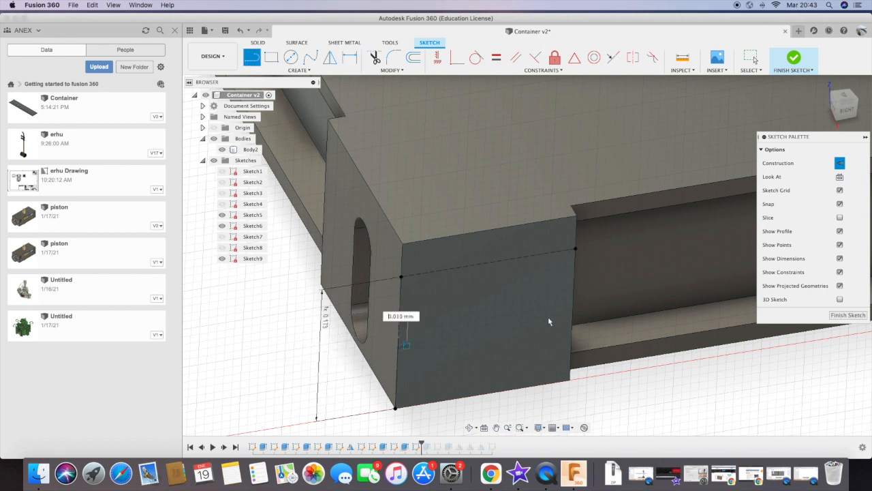
left_click(573, 315)
key("Escape")
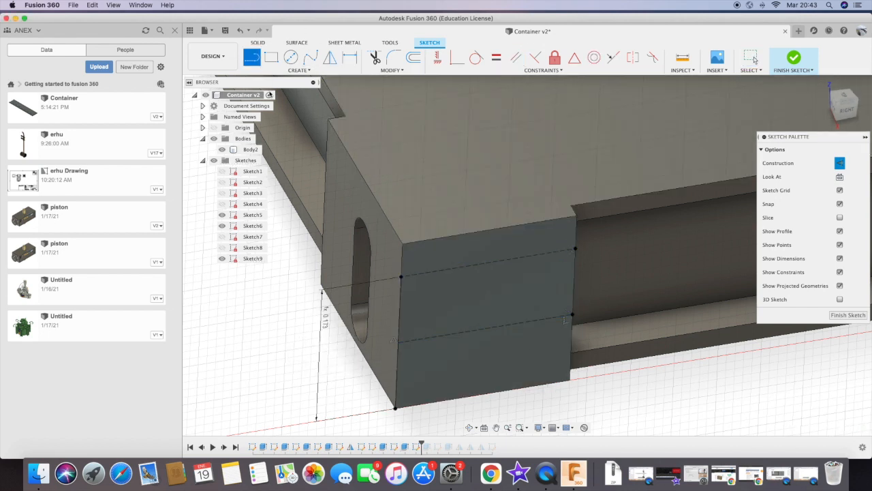
- Draw a vertical centre-to-centre slot on the side face with arc centres 0.05 mm above and below the lower construction line
key("d")
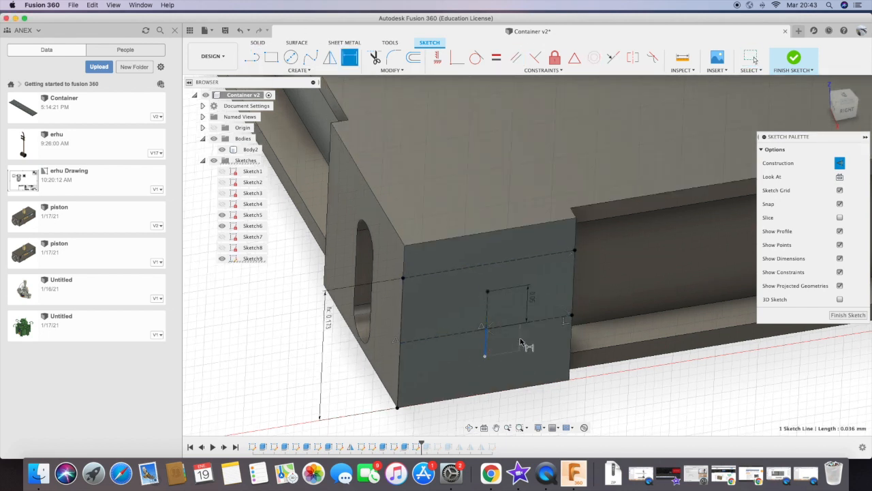
left_click(298, 70)
mouse_move(263, 136)
left_click(369, 136)
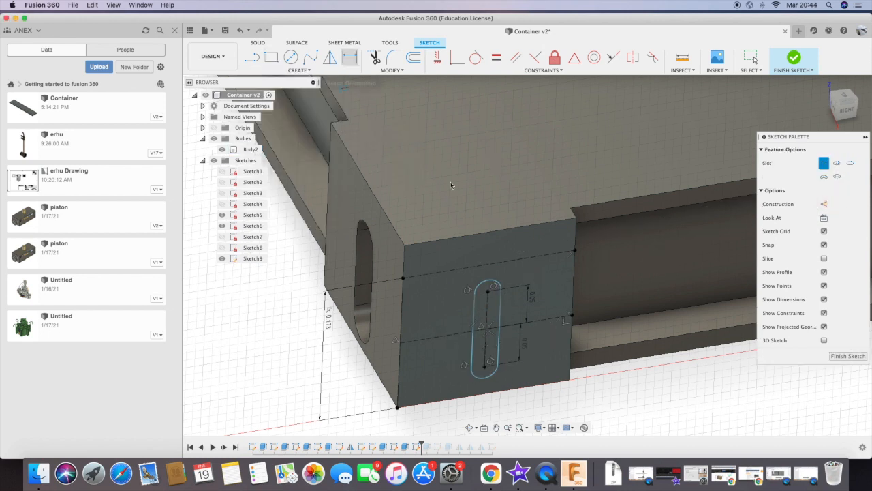
- Dimension the side slot's end radius as 0.025 mm
left_click(354, 58)
left_click(496, 282)
left_click(518, 250)
key("Return")
middle_click_drag(555, 206, 617, 132, "shift")
double_click(615, 132)
type(".025")
key("Return")
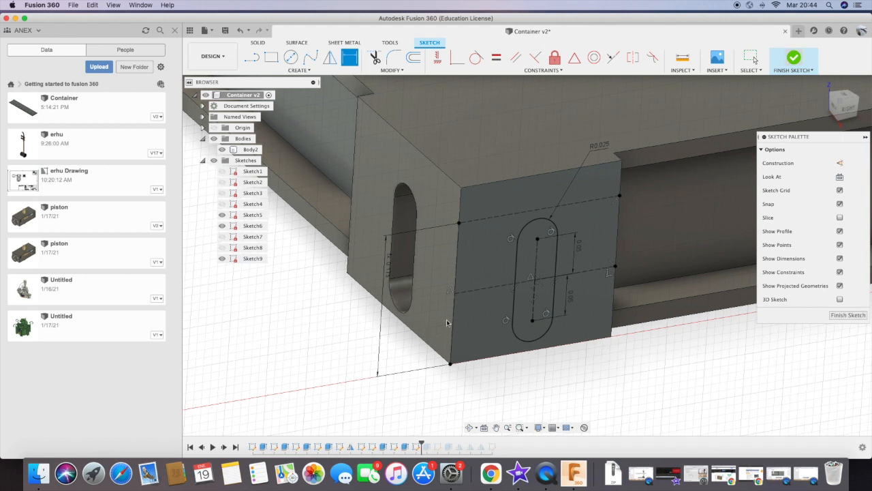
- Finish the sketch and update the corner block's side cut to use the redrawn slot profile
left_click(794, 59)
right_click(428, 447)
left_click(450, 345)
key("Return")
left_click(470, 427)
left_click_drag(464, 407, 484, 372)
middle_click_drag(485, 372, 456, 403, "shift")
- Edit the sketch on the corner block's underside and round the inset rectangle's corners with 0.04 mm fillets
left_click_drag(432, 444, 443, 444)
left_click(438, 446)
middle_click_drag(470, 409, 476, 300, "shift")
right_click(438, 447)
left_click(460, 354)
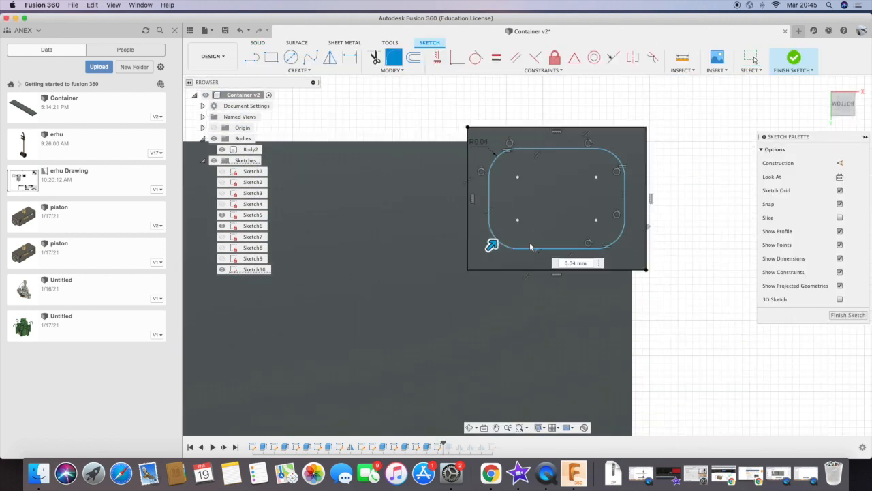
key("Return")
left_click(794, 58)
- Roll the design history forward past the corner pocket cut and inspect the hollowed corner block
left_click_drag(443, 444, 454, 444)
mouse_move(470, 409)
middle_mouse_down("shift")
mouse_move(547, 329)
mouse_move(580, 206)
middle_mouse_up("shift")
scroll(580, 206, "down", 5)
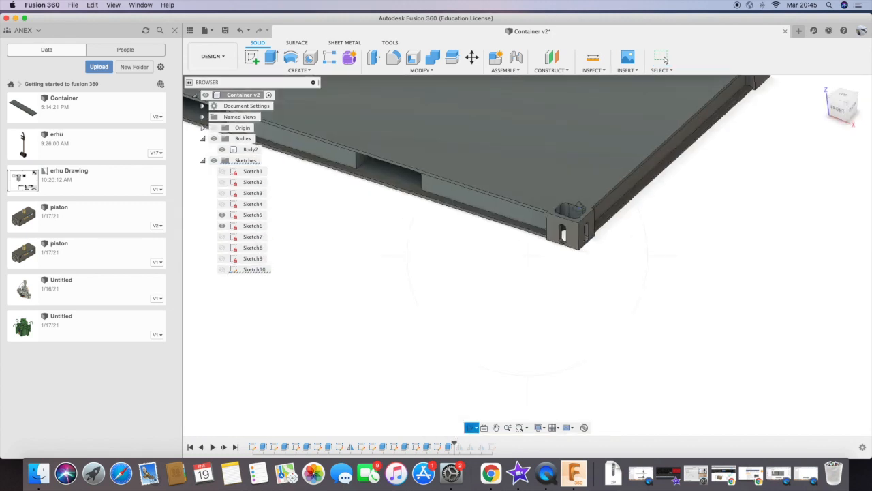
left_click_drag(614, 267, 579, 252)
scroll(579, 231, "up", 5)
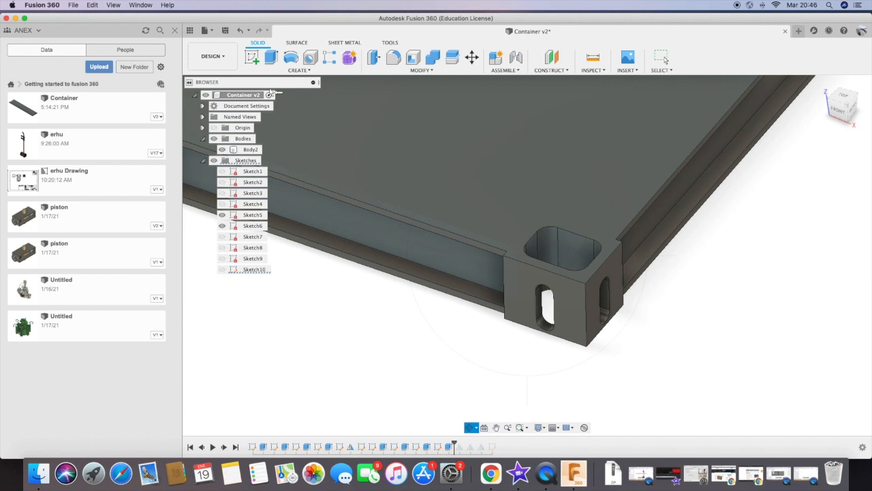
scroll(421, 387, "down", 4)
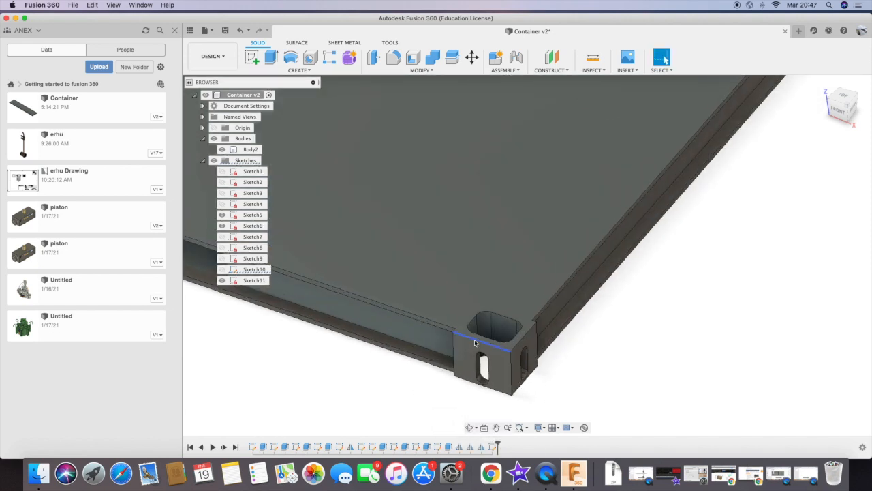
- Start a sketch on the corner block's upper face and draw a rectangle about 0.245 mm long around the pocket opening
left_click(252, 57)
left_click(474, 345)
left_click(272, 58)
scroll(456, 228, "up", 5)
scroll(395, 147, "up", 3)
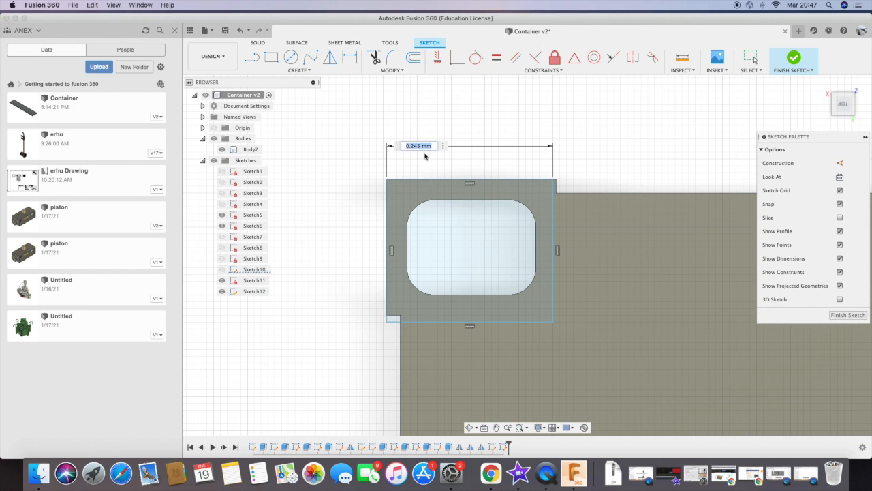
- Dimension the rectangle's long side and set its short side to 0.2 mm
type("2")
key("Return")
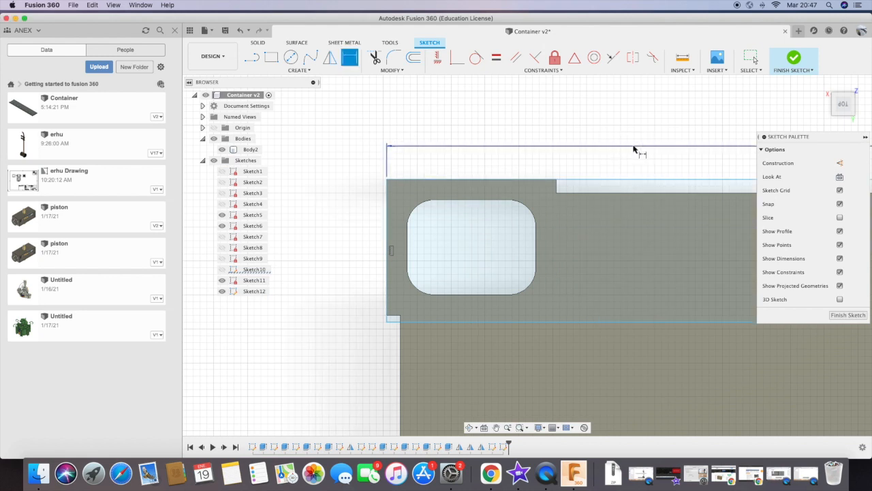
key("Return")
left_click(387, 252)
left_click(364, 253)
type(".2")
key("Return")
- Extrude the rectangle downward as a cut that notches the slab's corner and lowers the block's upper face
middle_click_drag(368, 259, 519, 315, "shift")
scroll(518, 315, "down", 5)
scroll(518, 315, "up", 3)
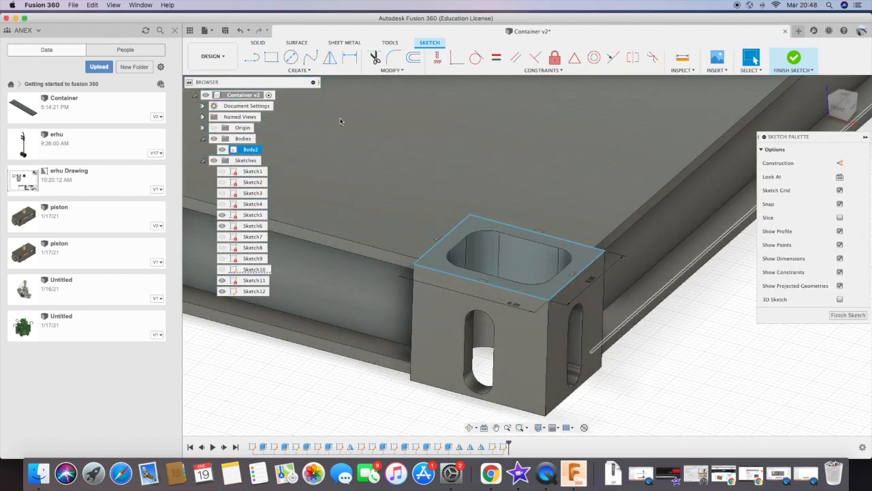
key("e")
left_click(510, 250)
left_click_drag(510, 250, 510, 286)
key("Return")
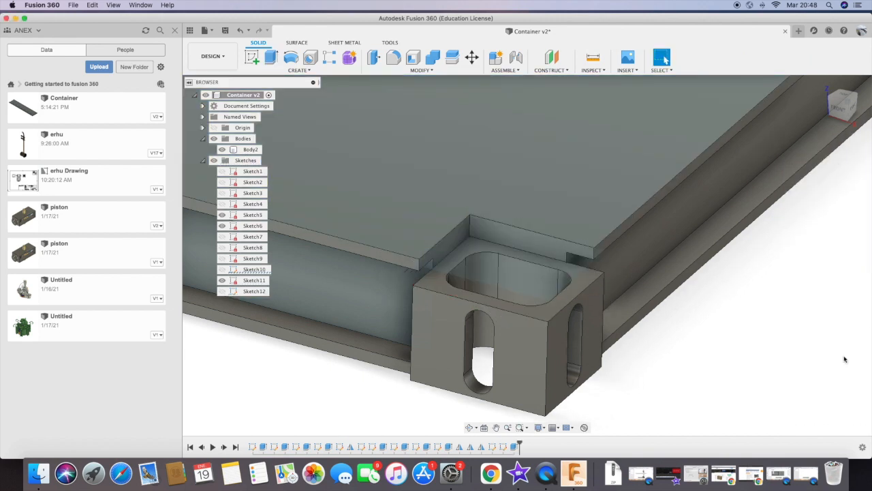
- Sketch a 0.235 by 0.19 mm rectangle on the corner block's lowered upper face, starting at the notch's inner corner
left_click(252, 57)
left_click(593, 284)
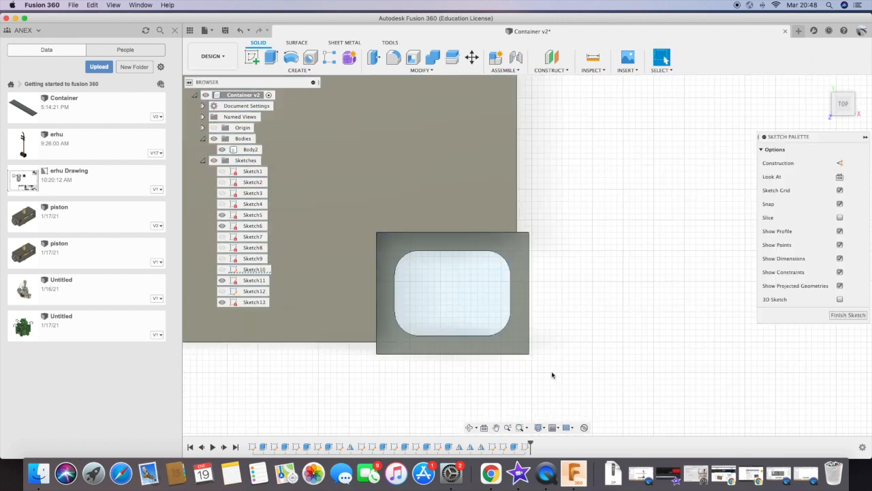
key("p")
left_click(376, 279)
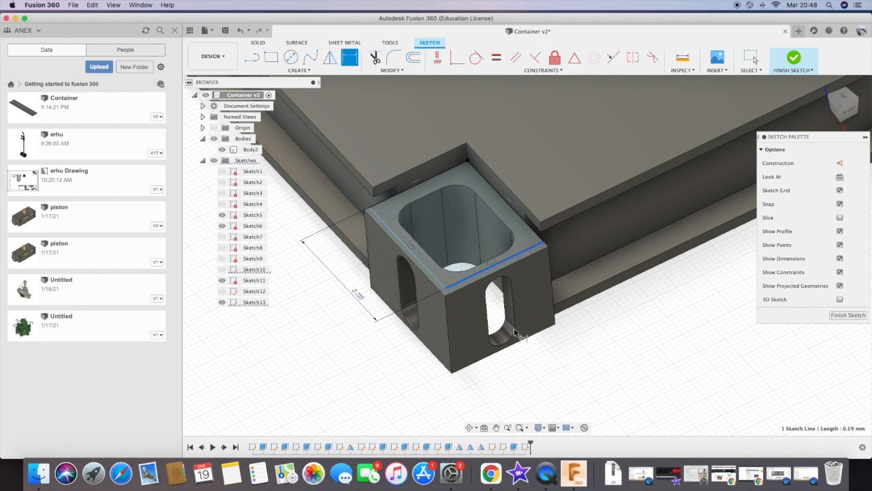
left_click(573, 366)
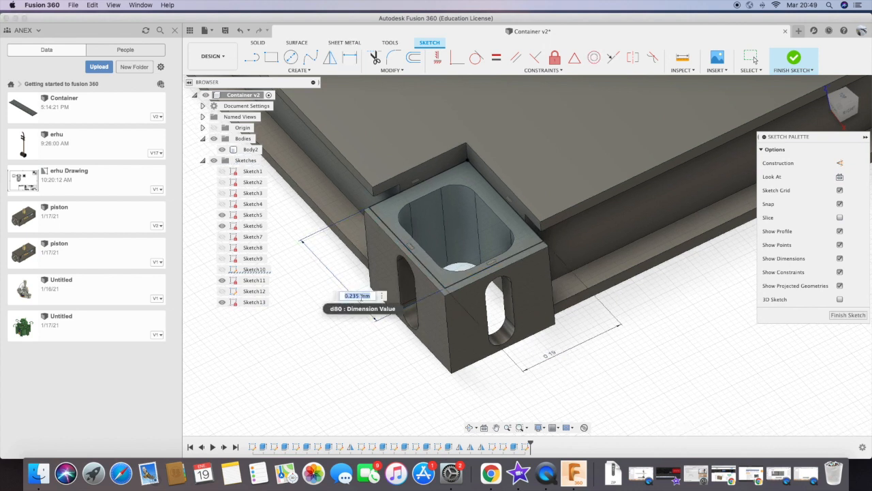
- Extrude the rectangle's profiles, including the pocket opening, upward by 0.05 mm to cap the corner block
left_click(257, 43)
left_click(271, 58)
left_click(489, 201)
left_click(455, 216)
left_click_drag(454, 208, 455, 156)
mouse_move(504, 402)
middle_mouse_down("shift")
mouse_move(516, 338)
mouse_move(528, 402)
middle_mouse_up("shift")
double_click(824, 204)
type("0.05")
key("Return")
middle_click_drag(477, 339, 519, 427, "shift")
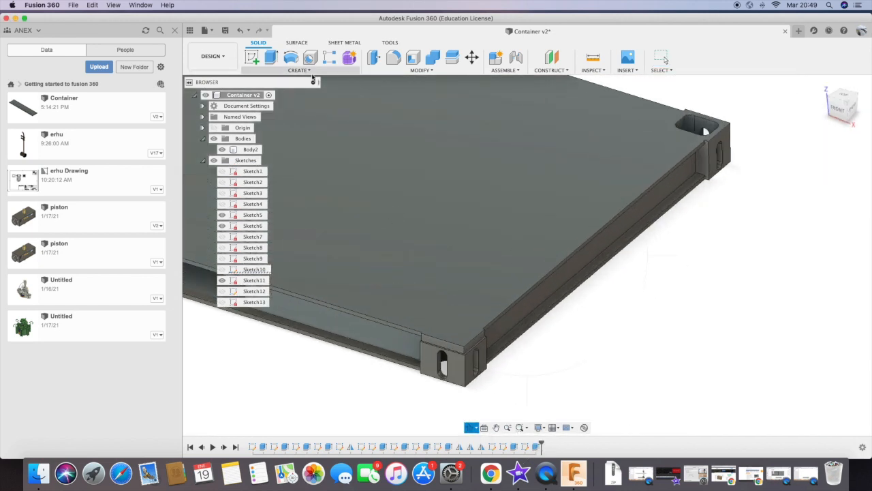
- Mirror the corner notch cut and the cap extrusion to the other corner block at the same end of the slab
left_click(312, 71)
left_click(263, 304)
left_click(537, 447)
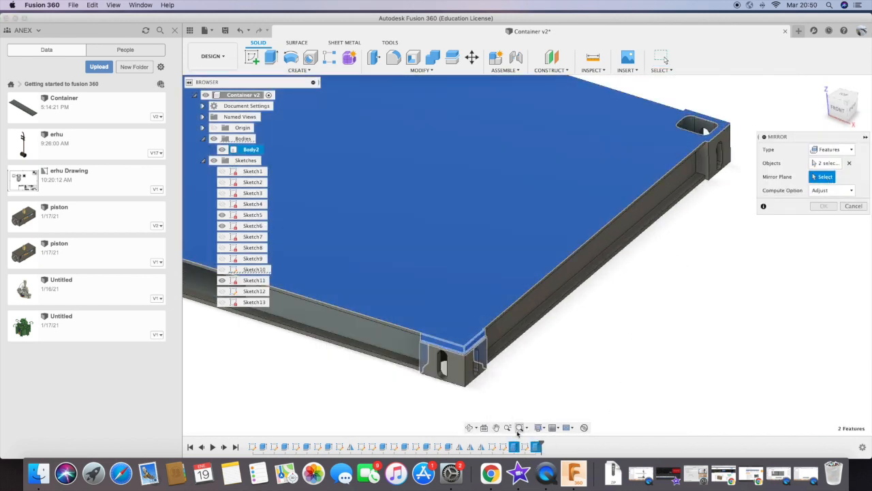
scroll(644, 391, "down", 5)
left_click(288, 217)
left_click(824, 206)
scroll(706, 284, "up", 5)
scroll(706, 284, "down", 5)
scroll(553, 413, "up", 5)
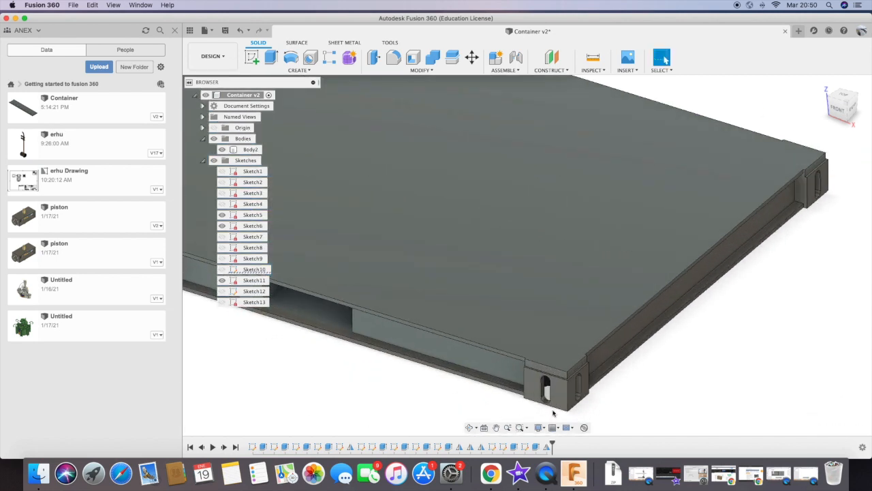
scroll(554, 415, "up", 2)
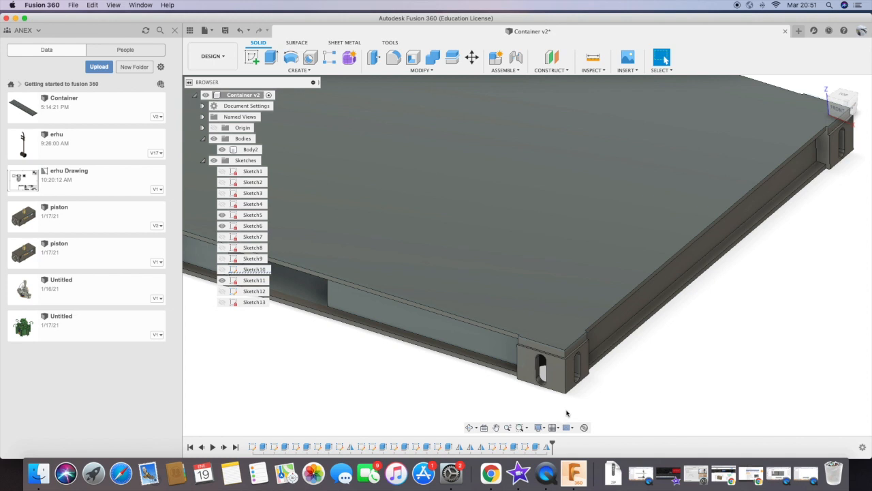
- Mirror the notch and cap features to the corner blocks at the slab's opposite end
left_click(299, 70)
left_click(263, 273)
left_click(517, 204)
scroll(518, 239, "down", 5)
left_click(800, 205)
scroll(746, 244, "down", 3)
scroll(746, 244, "up", 3)
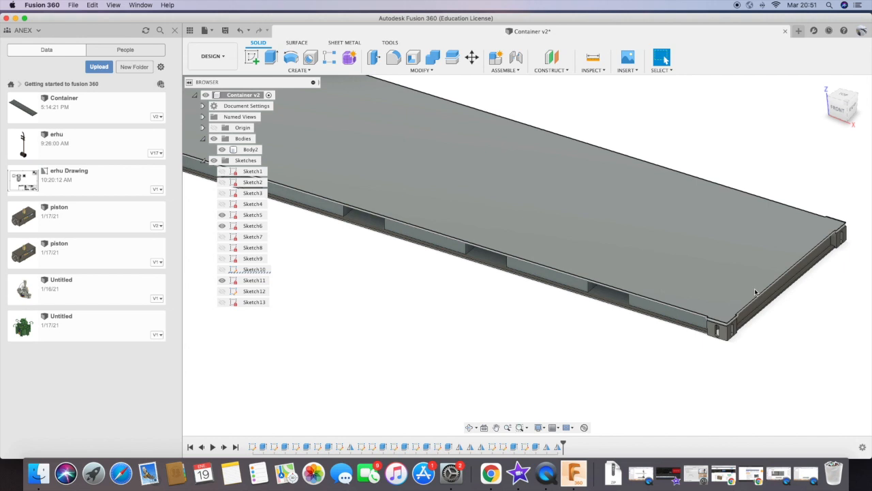
- Add a user parameter named n with the expression 40
left_click(421, 70)
left_click(399, 255)
left_click(325, 153)
left_click(504, 191)
left_click(485, 199)
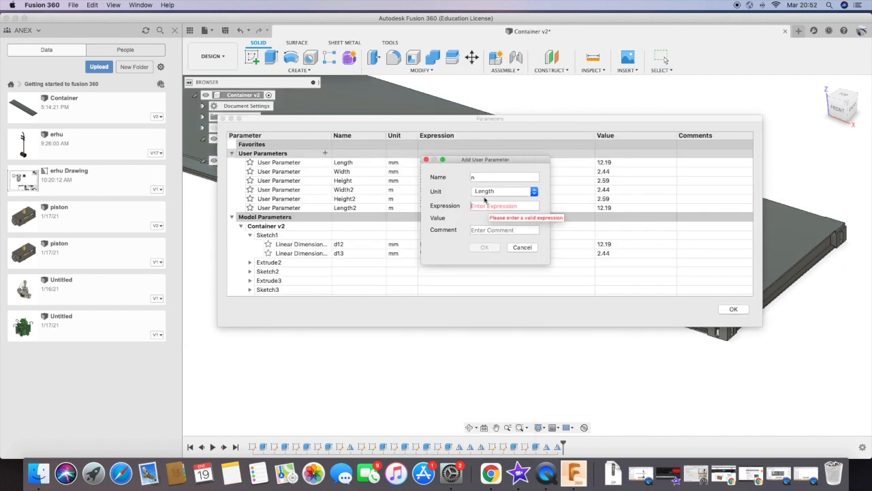
type("40")
left_click(484, 248)
- Add a second user parameter named n2 and accept the parameter changes
left_click(325, 153)
type("n2")
left_click(505, 191)
left_click(484, 248)
left_click(733, 310)
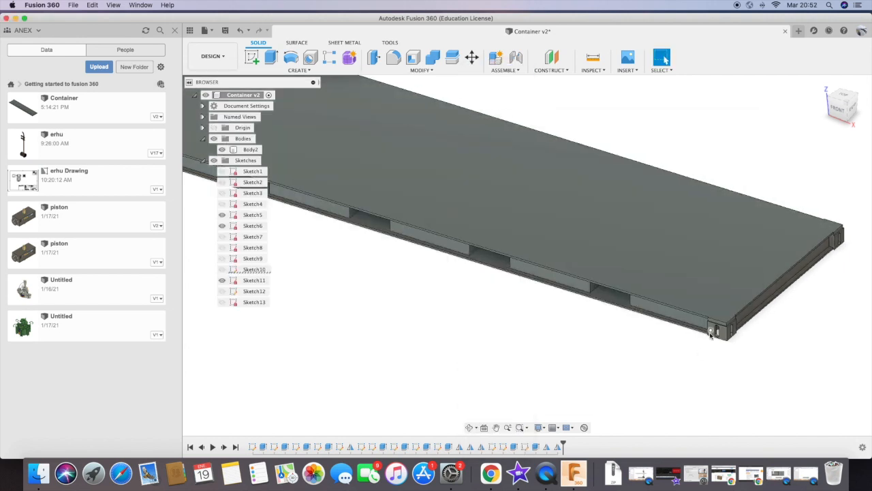
- Start a sketch on the slab's top face and draw a rectangle over the cap of one corner block
scroll(709, 332, "down", 2)
scroll(677, 345, "down", 5)
mouse_move(477, 358)
middle_mouse_down("shift")
mouse_move(486, 340)
mouse_move(501, 361)
middle_mouse_up("shift")
scroll(658, 347, "up", 8)
left_click(252, 58)
left_click(531, 211)
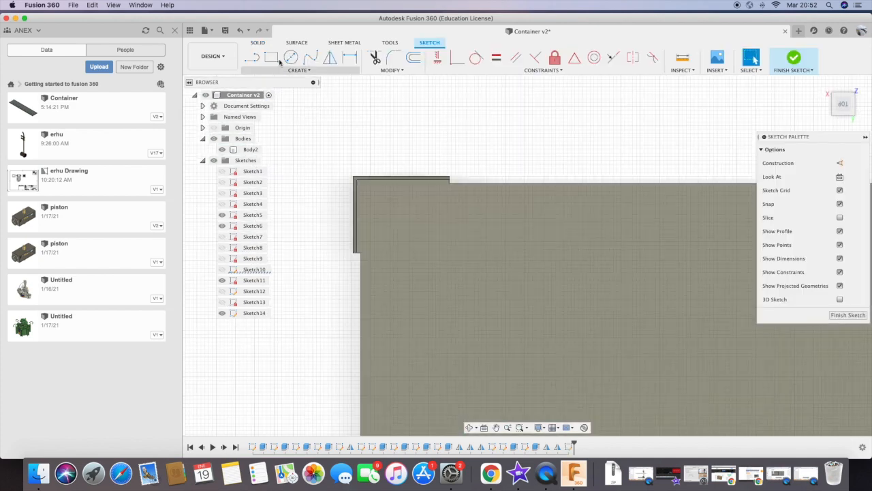
left_click(272, 58)
scroll(358, 257, "up", 5)
scroll(357, 256, "up", 3)
left_click(355, 261)
scroll(409, 253, "down", 8)
scroll(503, 175, "up", 5)
left_click(505, 172)
scroll(545, 164, "down", 4)
left_click(468, 427)
mouse_move(443, 368)
left_mouse_down()
mouse_move(399, 315)
mouse_move(576, 319)
left_mouse_up()
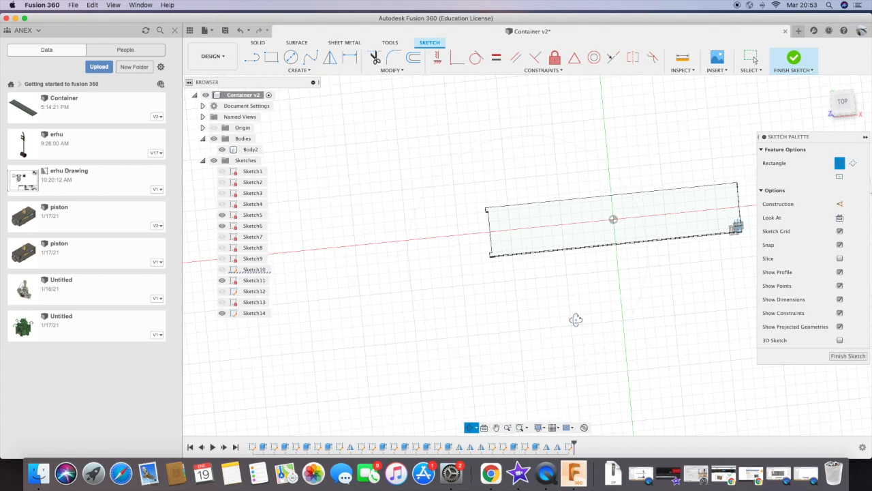
- Draw a second rectangle over the corner block at the other end of the same long side
scroll(497, 247, "up", 6)
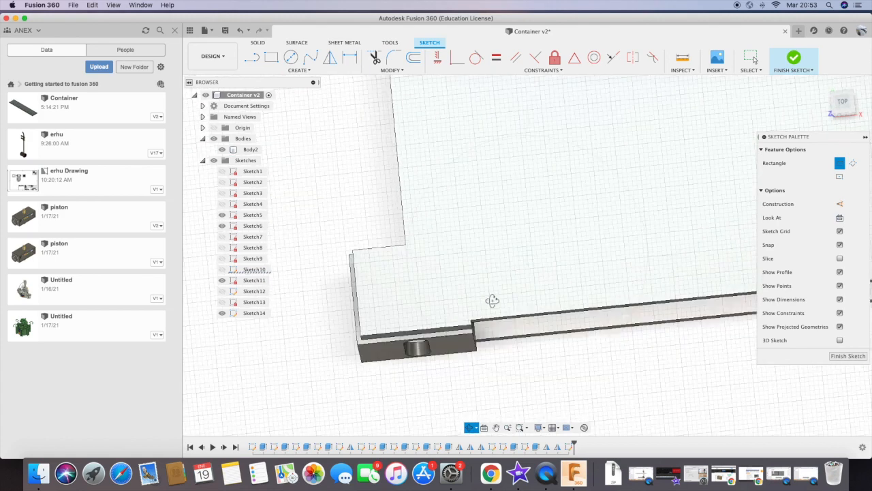
key("r")
scroll(274, 195, "up", 3)
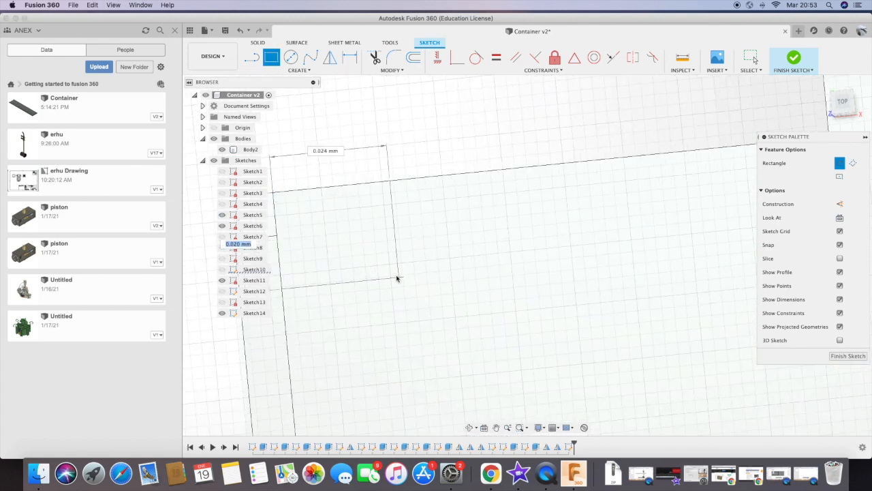
scroll(396, 276, "down", 10)
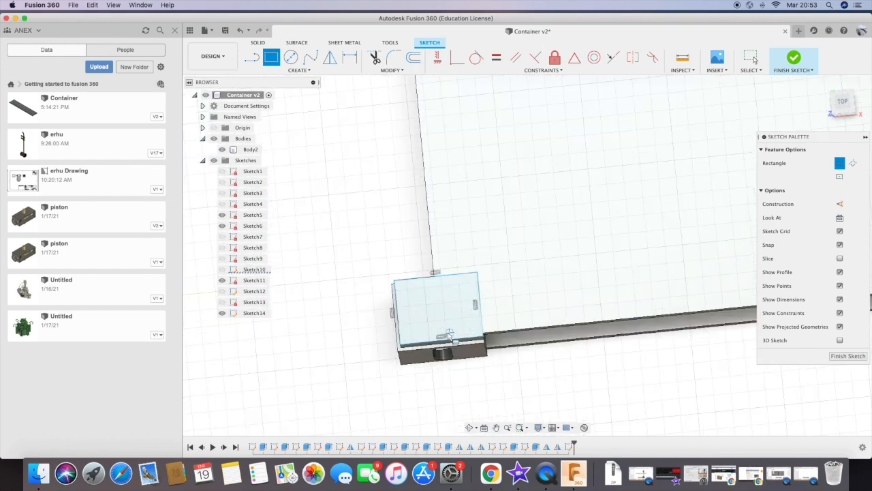
- Draw a construction line connecting the inner corners of the two rectangles along the slab's long side
key("l")
key("x")
left_click(382, 332)
scroll(594, 311, "up", 6)
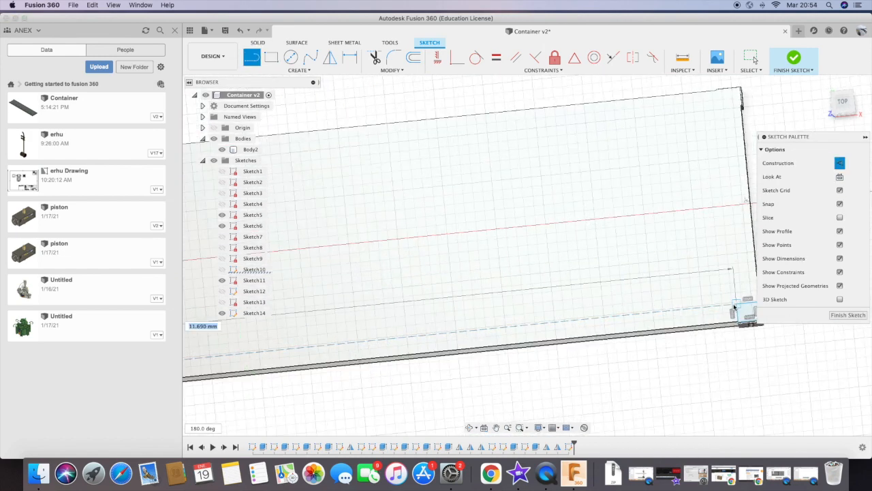
scroll(733, 307, "down", 5)
scroll(324, 292, "up", 5)
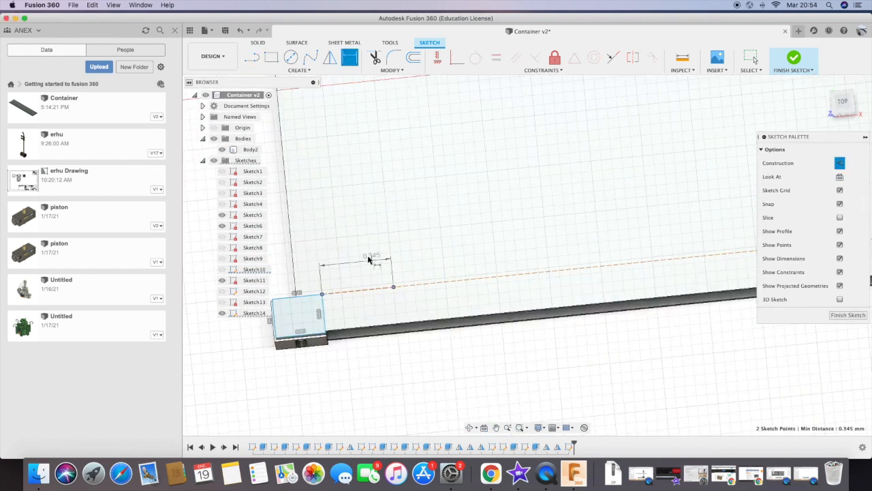
- Inspect the geometry around the corner rectangle with the Measure tool, then close it
key("i")
scroll(337, 300, "up", 2)
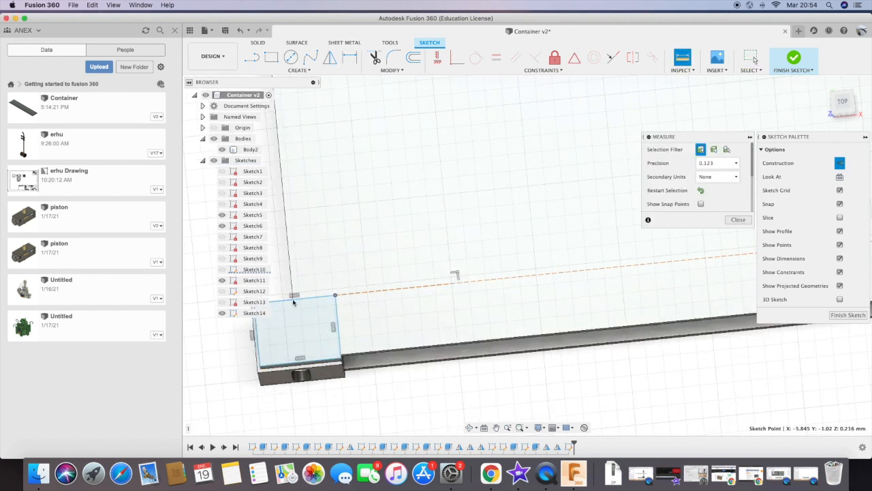
scroll(294, 302, "up", 2)
key("Escape")
scroll(329, 252, "down", 2)
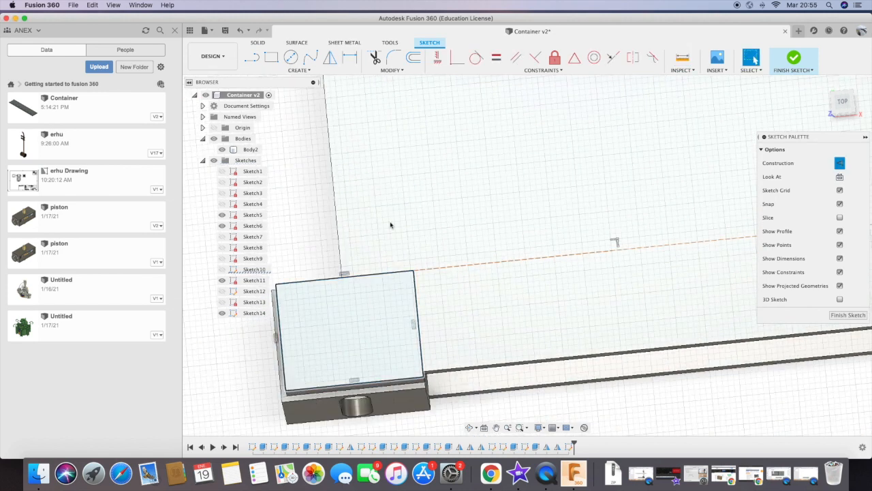
- Examine the corner rectangles and the slab edges at both ends of the long side
scroll(346, 282, "up", 2)
scroll(451, 317, "down", 3)
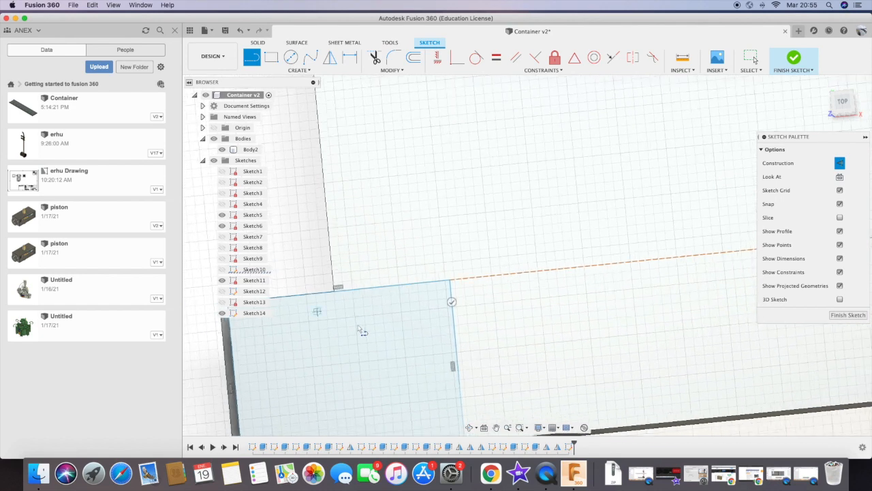
middle_click_drag(341, 292, 472, 360)
scroll(472, 359, "up", 3)
scroll(641, 365, "up", 4)
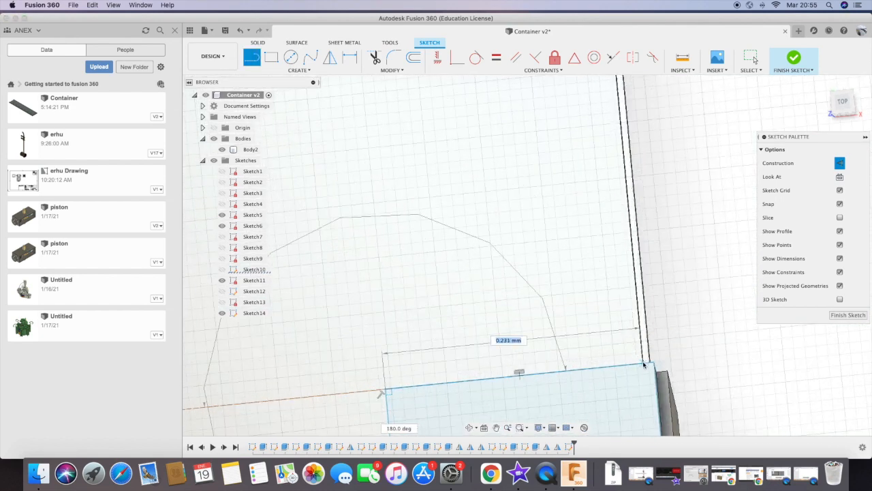
scroll(729, 333, "down", 1)
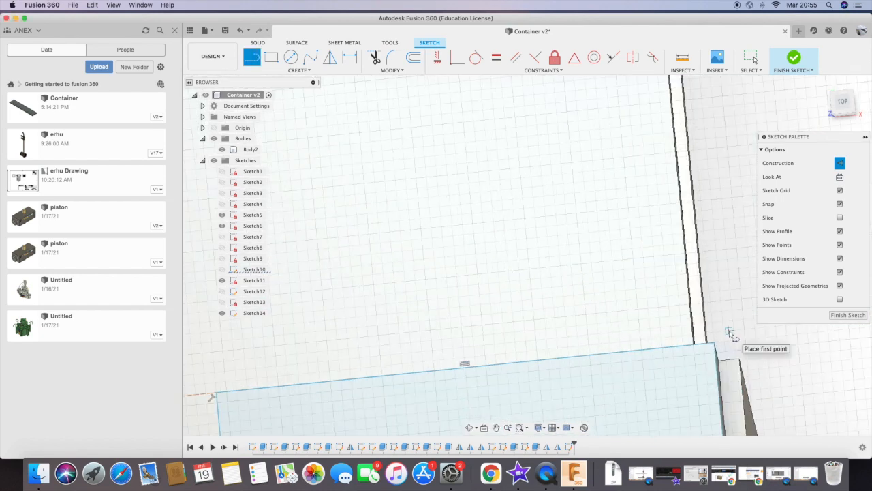
scroll(658, 314, "down", 3)
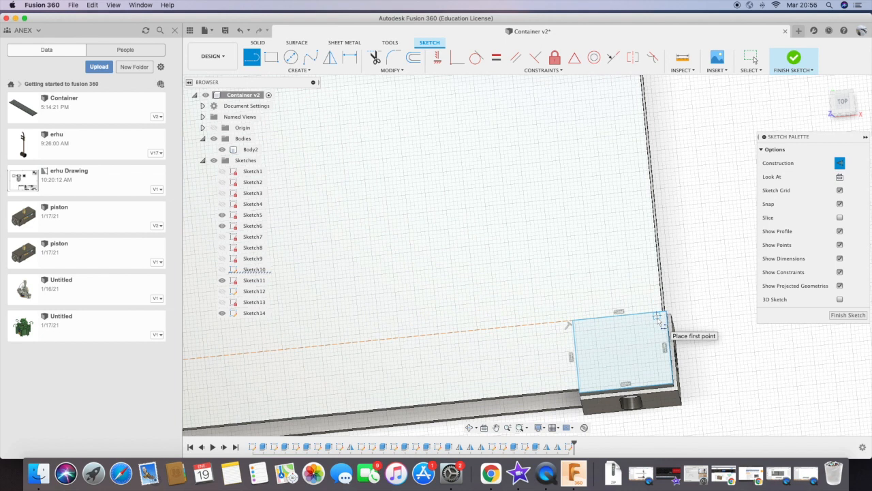
scroll(722, 364, "down", 5)
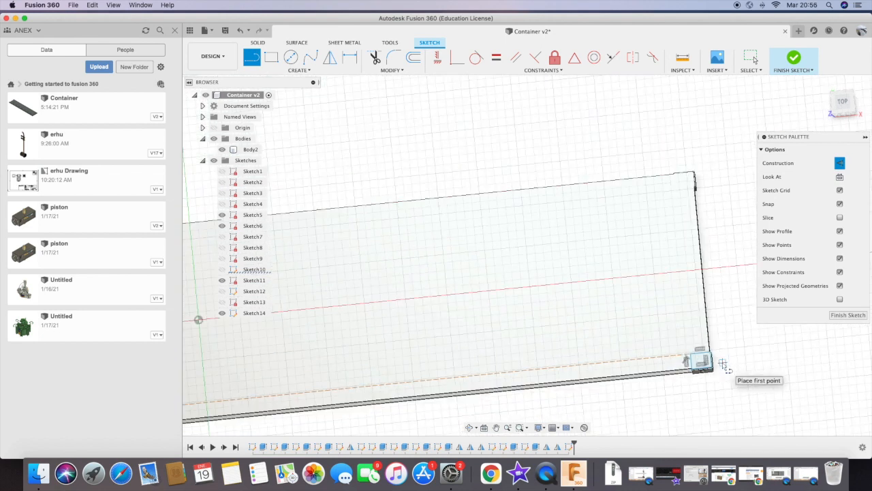
- Dimension the short construction segment that starts at the corner rectangle on the long guide line, using a parametric expression
scroll(341, 416, "up", 2)
key("d")
scroll(253, 411, "up", 2)
scroll(246, 399, "up", 3)
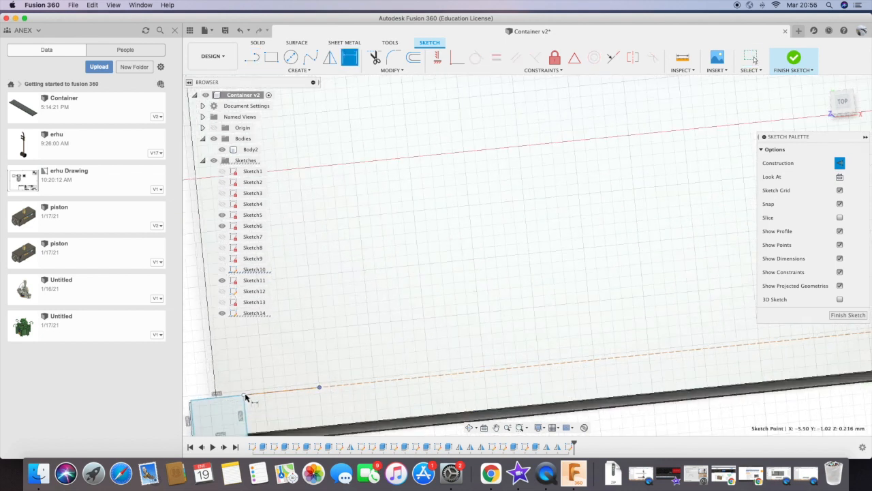
left_click(246, 395)
left_click(293, 349)
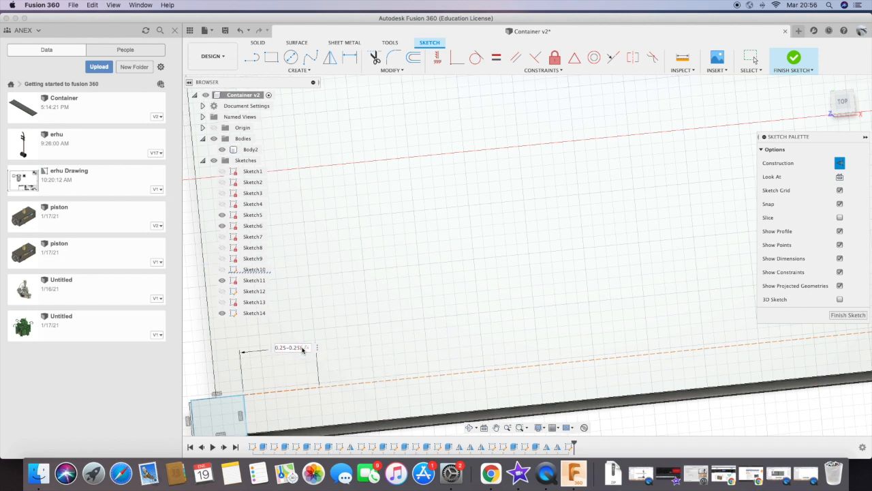
- Draw construction lines from the segment's end toward the slab edge and back to the corner rectangle, dimensioned 0.18 and 0.02 mm from their references
key("l")
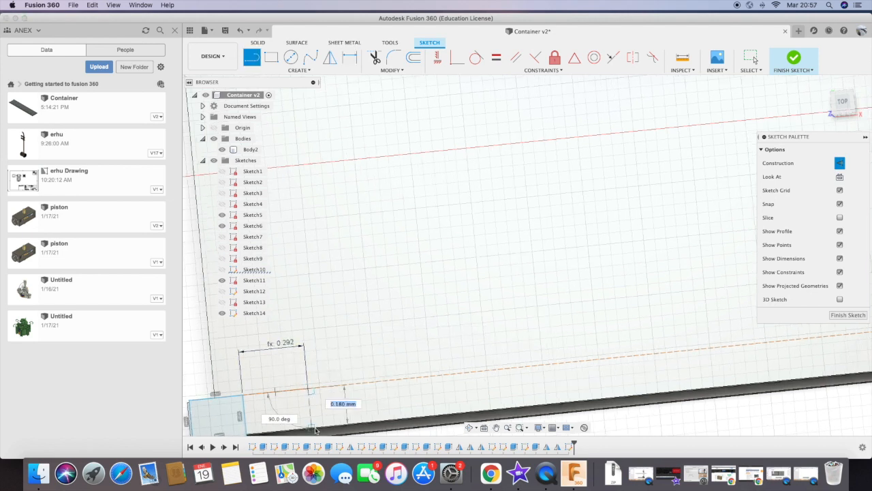
scroll(293, 399, "up", 5)
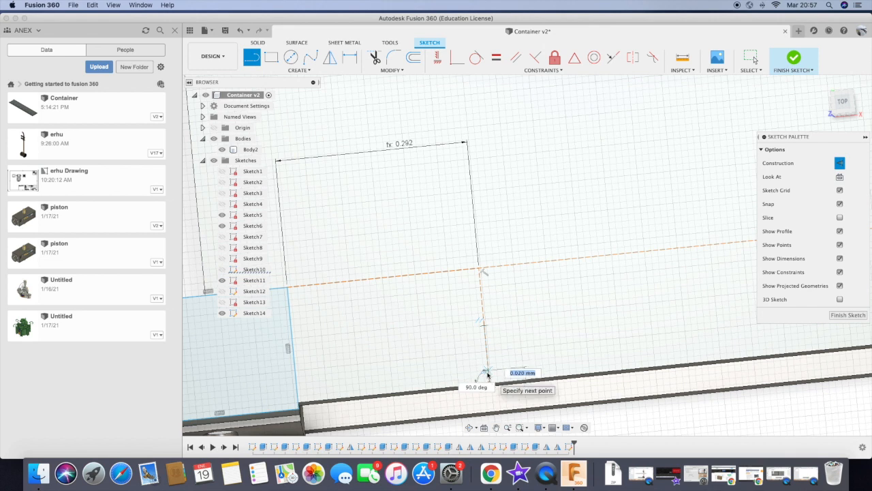
key("d")
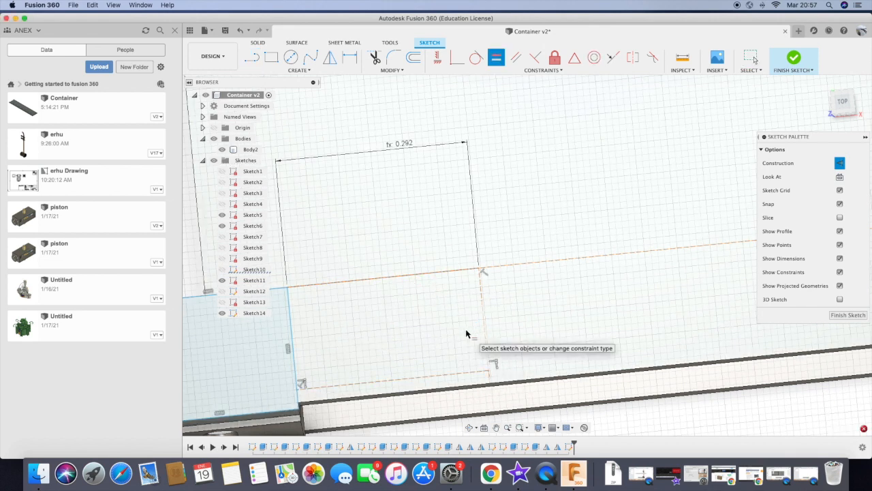
left_click(435, 379)
left_click(508, 335)
scroll(312, 379, "up", 3)
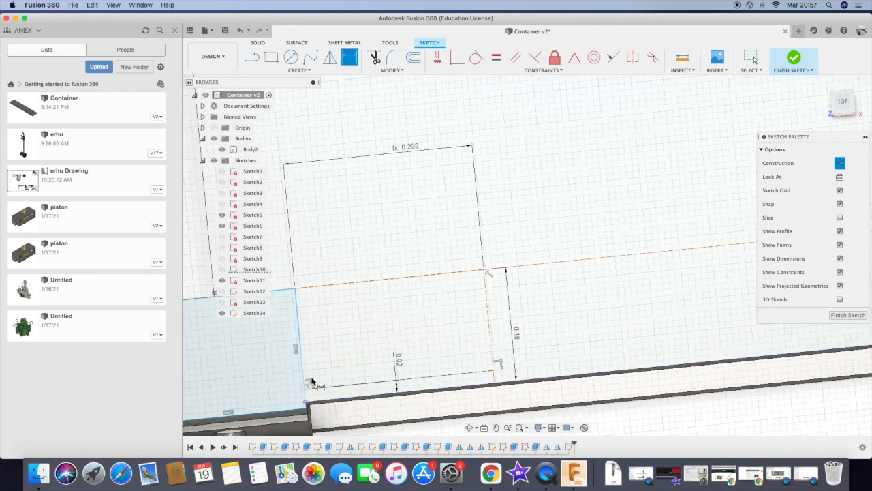
- Draw a solid line centred on the midpoint of the construction line that runs parallel to the slab edge
left_click(251, 58)
scroll(423, 392, "up", 2)
left_click(427, 381)
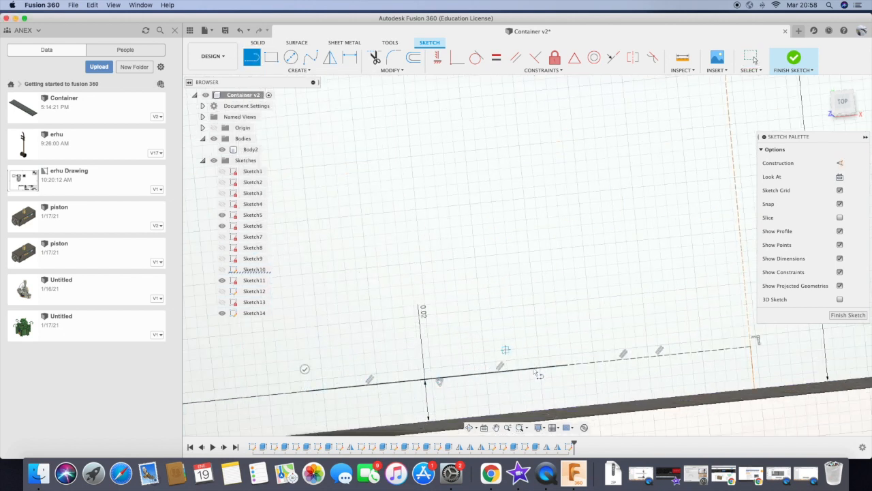
key("Escape")
scroll(538, 375, "down", 4)
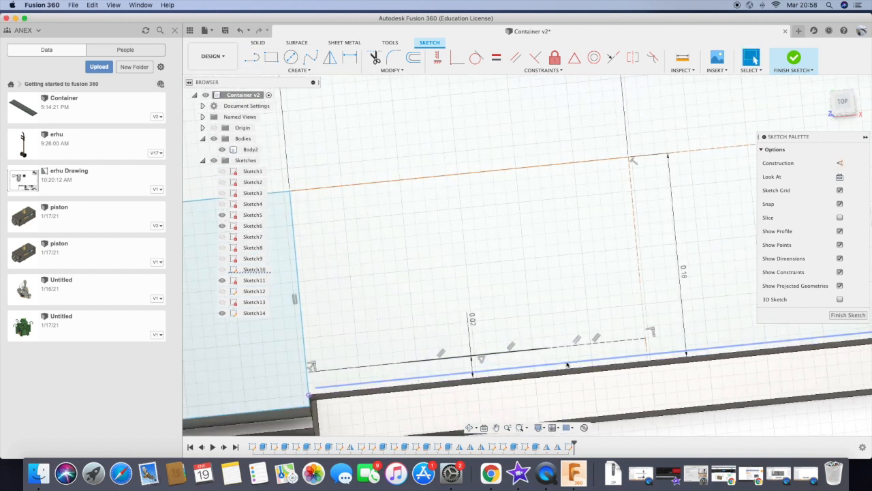
key("d")
key("Escape")
left_click(518, 355)
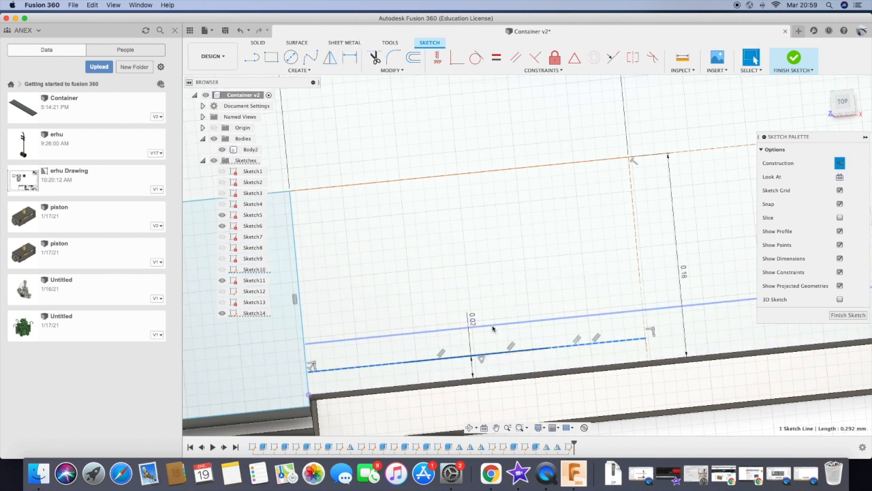
- Dimension the solid line from its midpoint with a (Length-0.5) expression and draw a construction centreline from the guide line down to it
key("d")
left_click(550, 352)
left_click(498, 274)
type("(Length-0.5)/2")
key("Return")
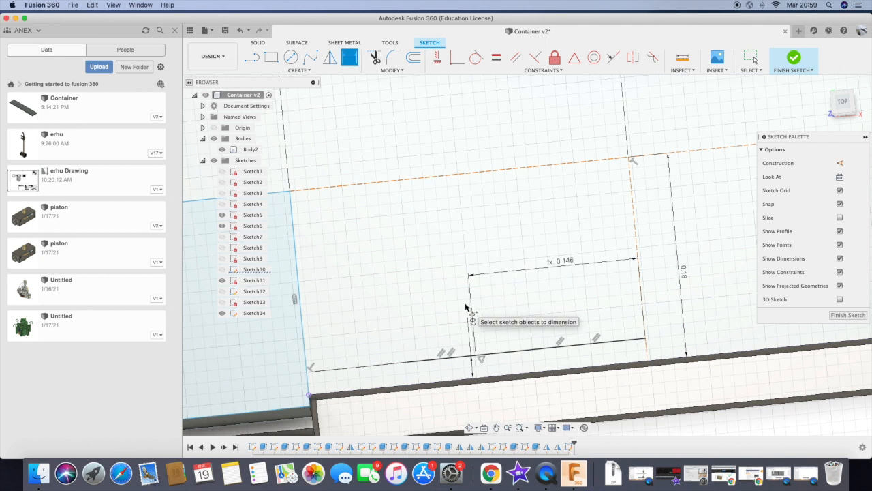
key("Escape")
key("l")
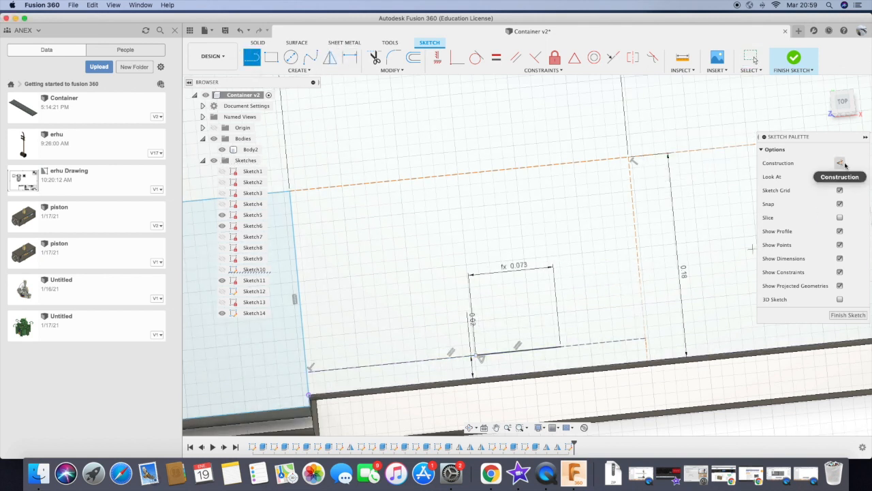
left_click(460, 174)
left_click(330, 57)
left_click(511, 353)
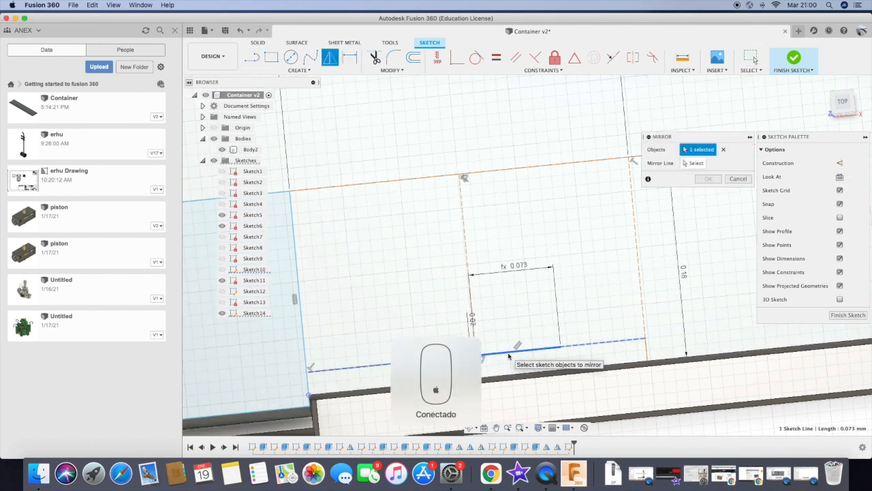
left_click(469, 286)
left_click(701, 150)
left_click(520, 355)
key("Escape")
- Draw a construction line from the solid line's outer end to the vertical construction line that bounds the unit
scroll(492, 357, "up", 5)
scroll(424, 270, "down", 3)
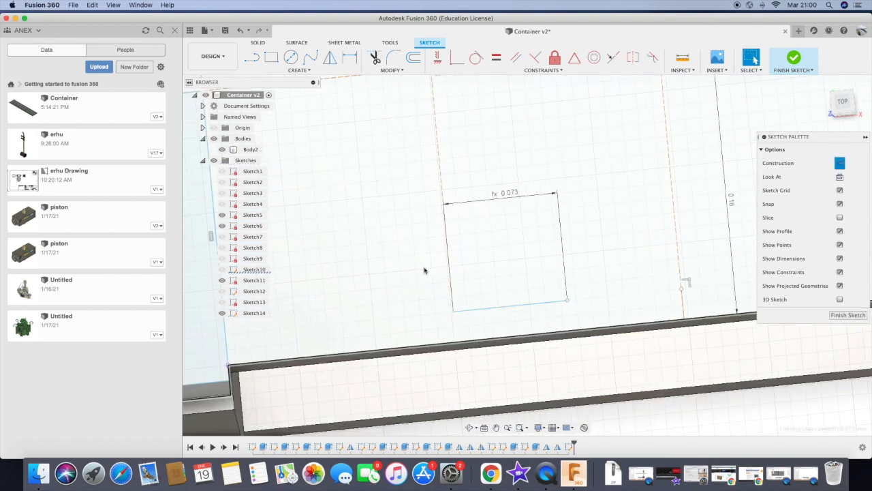
left_click(251, 57)
left_click(838, 164)
left_click(567, 300)
left_click(682, 289)
- Mirror the solid line about the construction centreline
left_click(330, 58)
left_click(512, 305)
left_click(697, 165)
left_click(446, 235)
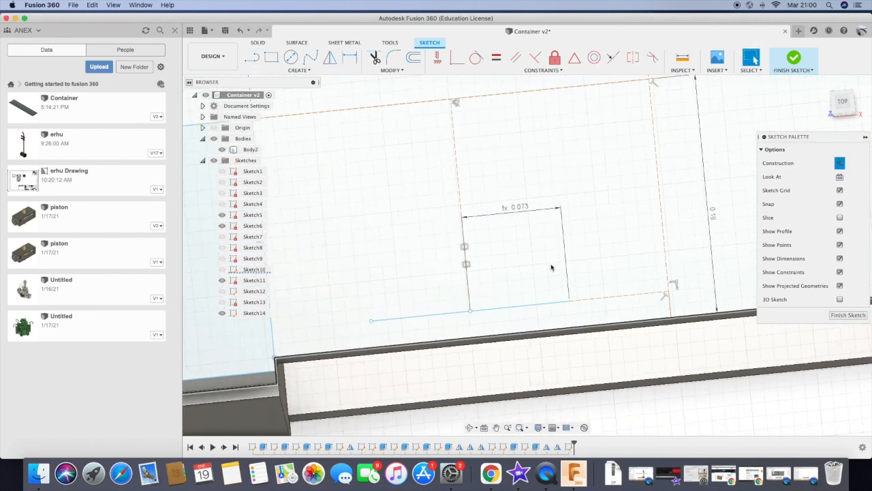
- Change the last divisor in the solid line's half-width dimension expression to 3
scroll(584, 310, "down", 1)
double_click(522, 216)
key("BackSpace")
type("3")
key("Return")
- Draw a perpendicular construction line up from the midpoint of the construction segment between the solid line and the unit's outer boundary
left_click(252, 58)
left_click(620, 295)
left_click(599, 296)
scroll(582, 153, "down", 2)
left_click(589, 224)
- Draw a matching perpendicular construction line in the gap between the solid line and the corner rectangle
left_click(252, 59)
left_click(456, 281)
left_click(366, 291)
left_click(410, 286)
left_click(405, 232)
left_click(400, 239)
key("Escape")
scroll(619, 263, "up", 2)
- Set the height of the perpendicular construction line near the unit's outer boundary to (Length-0.5)/(6*40)
key("d")
left_click(595, 247)
left_click(628, 240)
scroll(628, 243, "down", 1)
type("(Length-0.5)/(6")
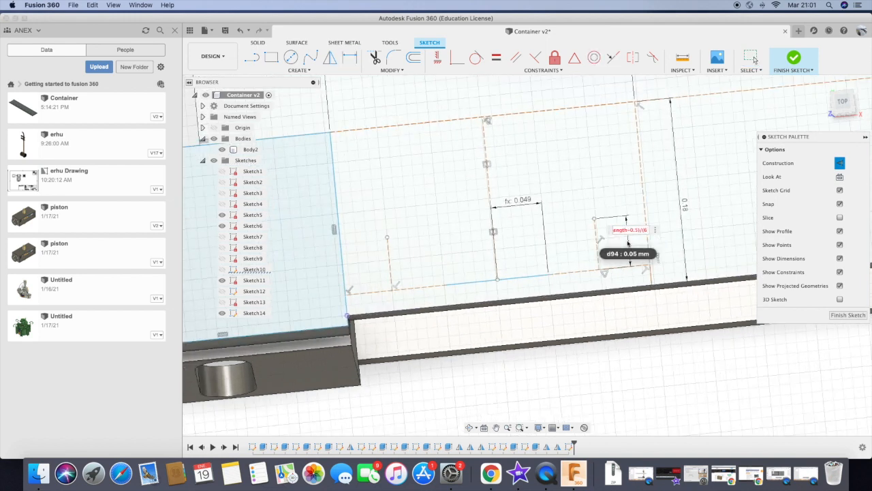
type("*40)")
key("Return")
- Draw solid lines from the base line's end up to the perpendicular line's top and across to the unit's outer boundary
left_click(252, 58)
left_click(548, 274)
key("x")
left_click(594, 219)
left_click(643, 215)
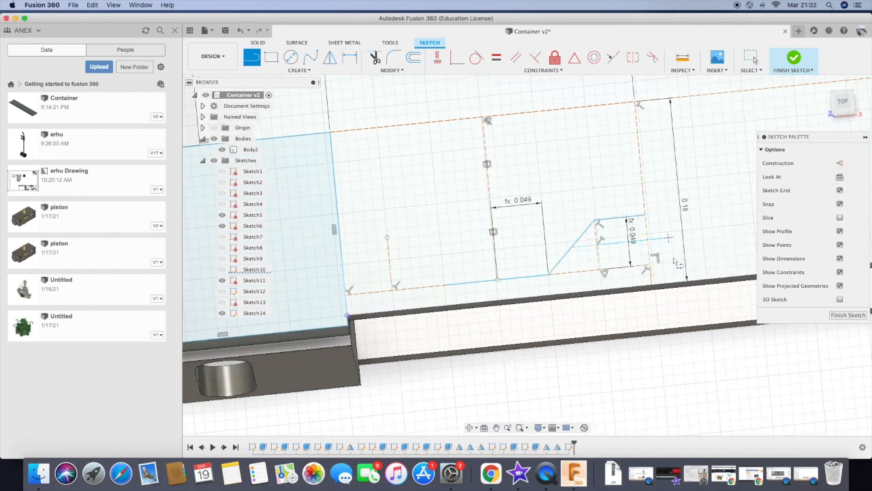
key("Escape")
- Try to fillet the sloped line's lower corner with radius Length/(6*40), and undo it
left_click(554, 275)
scroll(593, 231, "up", 3)
type("Length/(6*40)")
key("Return")
scroll(461, 330, "down", 4)
left_click(240, 31)
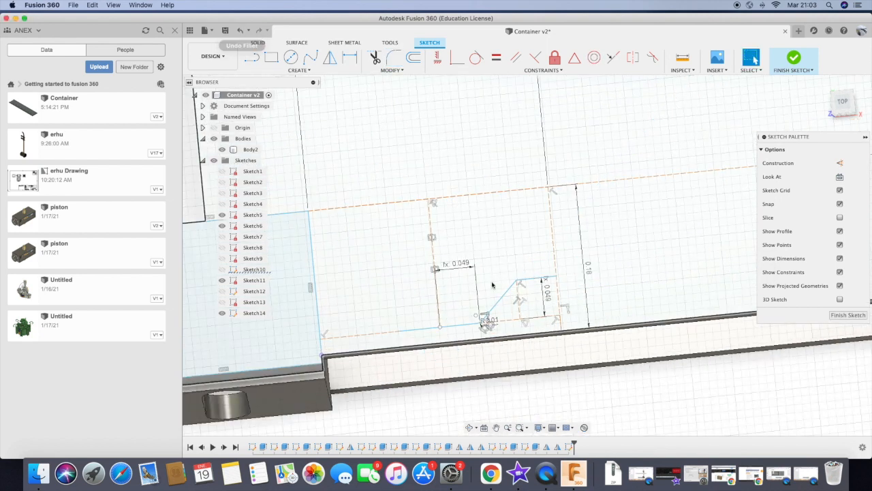
scroll(481, 317, "up", 3)
left_click(241, 33)
- Try filleting the sloped line's lower corner again with a Length-based expression, and undo the changes
left_click(393, 58)
left_click(451, 323)
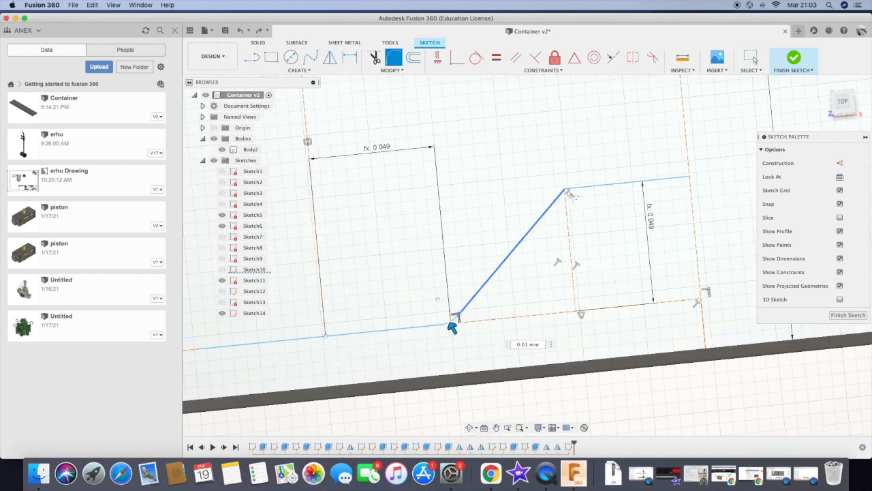
double_click(642, 215)
type("Length/(6*40)")
key("Return")
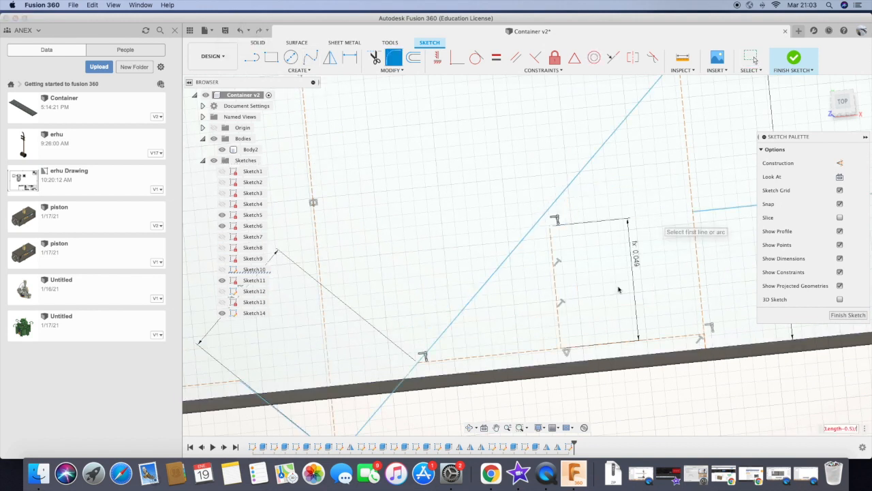
left_click(240, 31)
double_click(460, 330)
left_click(500, 354)
left_click(240, 30)
- Fillet the lower and upper corners of the sloped line with a 0.025 mm radius
left_click(393, 58)
left_click(450, 323)
left_click(564, 188)
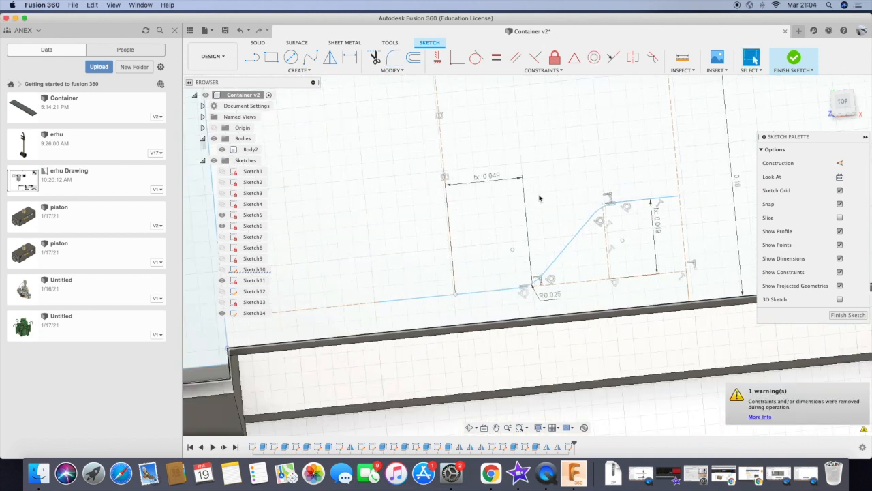
- Mirror the filleted half profile about the construction centreline to complete one corrugation unit
left_click(330, 58)
left_click(647, 198)
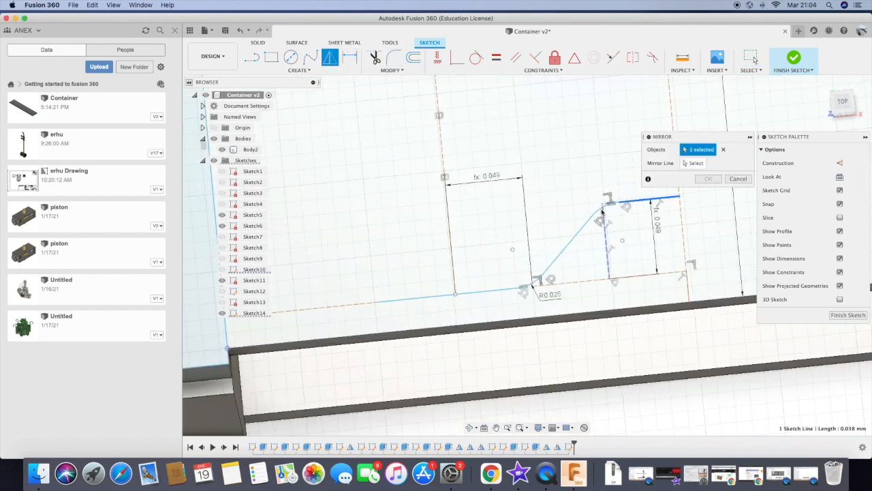
left_click(518, 290)
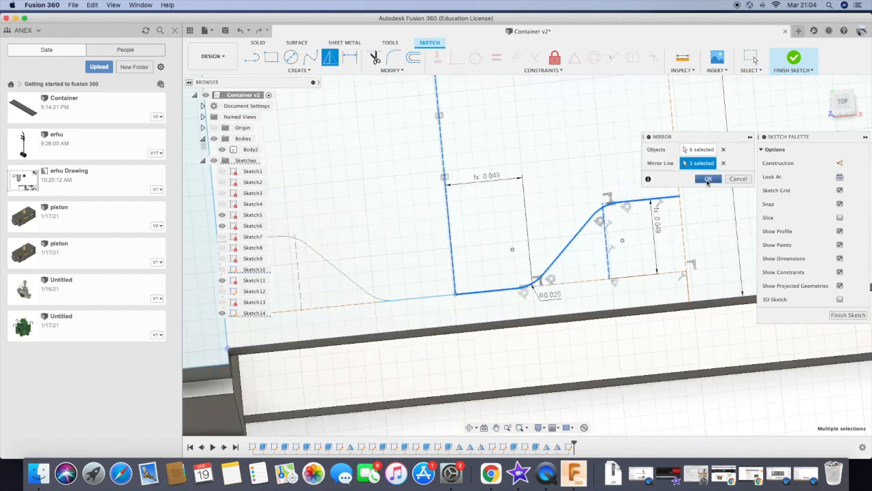
left_click(708, 178)
key("l")
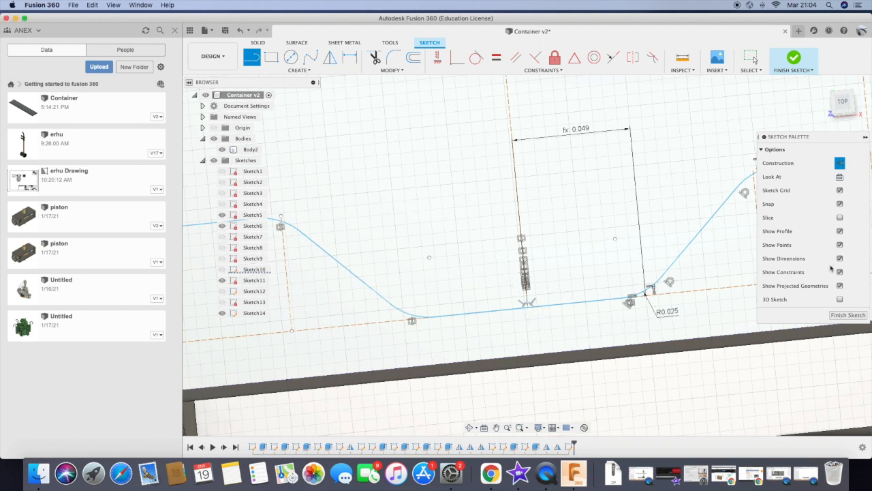
scroll(640, 310, "down", 5)
- Start a rectangular pattern with all the curves of the corrugation unit as its objects
left_click(298, 70)
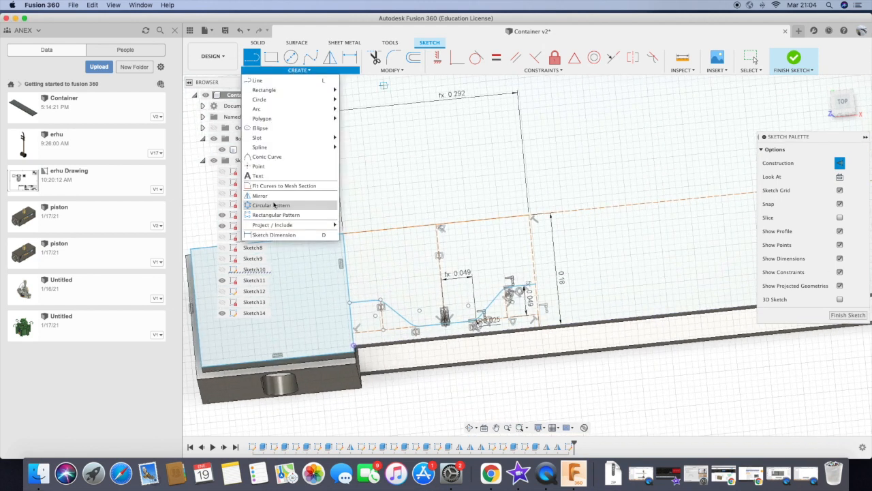
left_click(276, 215)
scroll(380, 303, "up", 5)
left_click(371, 301)
left_click(418, 328)
left_click(451, 350)
left_click(496, 349)
left_click(538, 347)
scroll(576, 343, "up", 5)
double_click(502, 356)
scroll(508, 362, "down", 5)
scroll(344, 378, "down", 3)
- Pattern the corrugation unit along the long guide line by extent, with distance Length-0.5 and quantity n
left_click(701, 164)
left_click(600, 231)
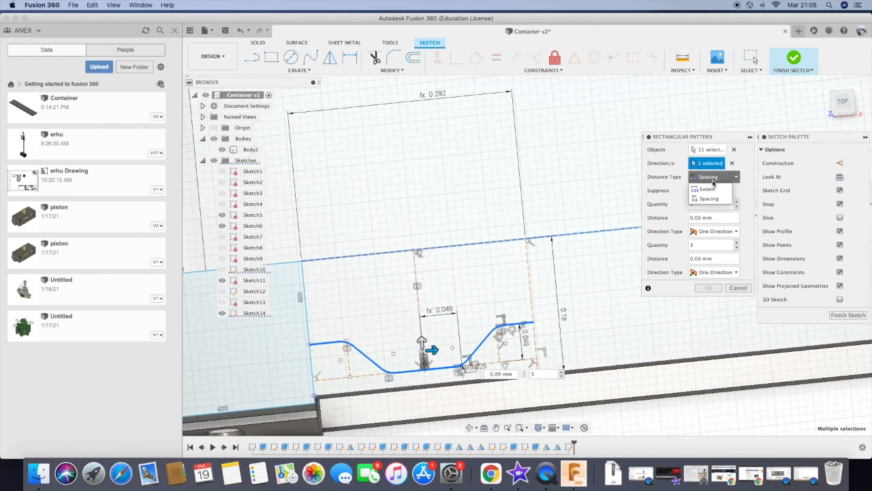
double_click(714, 219)
type("Length-0.5")
double_click(702, 205)
type("n")
scroll(537, 339, "down", 10)
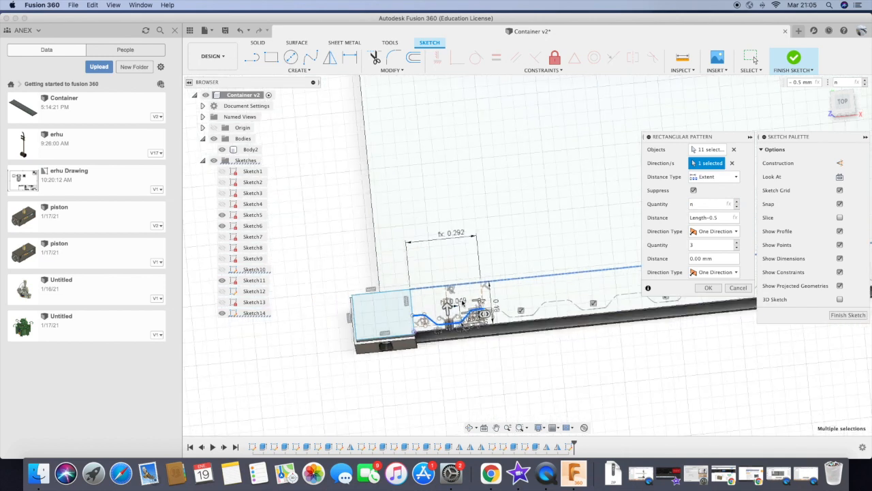
scroll(577, 295, "up", 5)
left_click(708, 288)
- Inspect the pattern's end at the far corner rectangle and undo the deletion of the overlapping curves
scroll(732, 323, "up", 3)
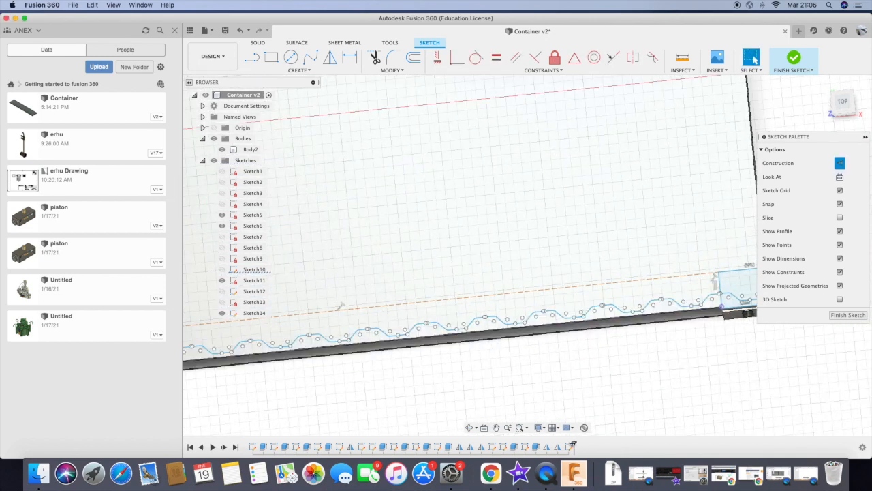
scroll(672, 288, "up", 5)
scroll(531, 286, "up", 3)
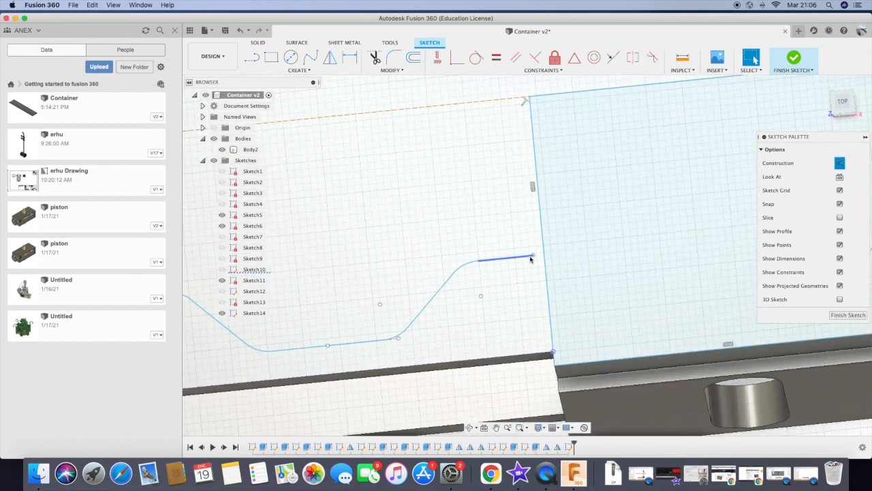
scroll(278, 331, "down", 5)
left_click(241, 34)
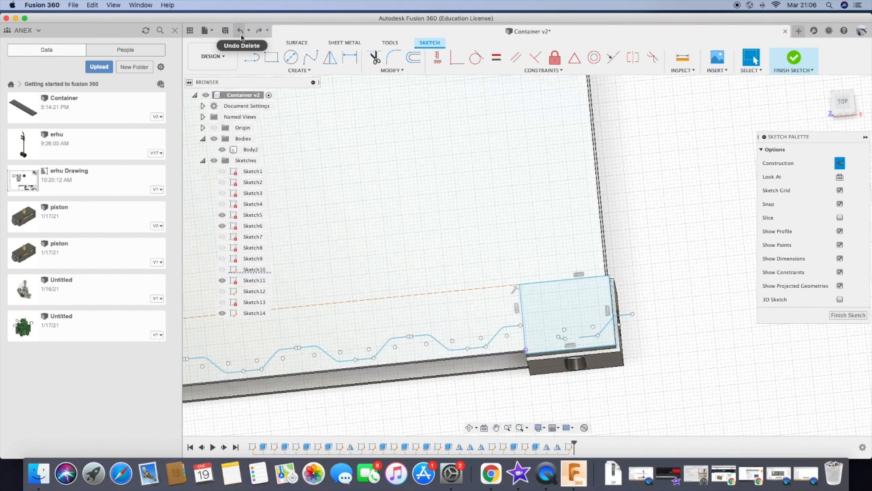
scroll(627, 204, "down", 10)
scroll(628, 256, "up", 10)
scroll(637, 256, "down", 3)
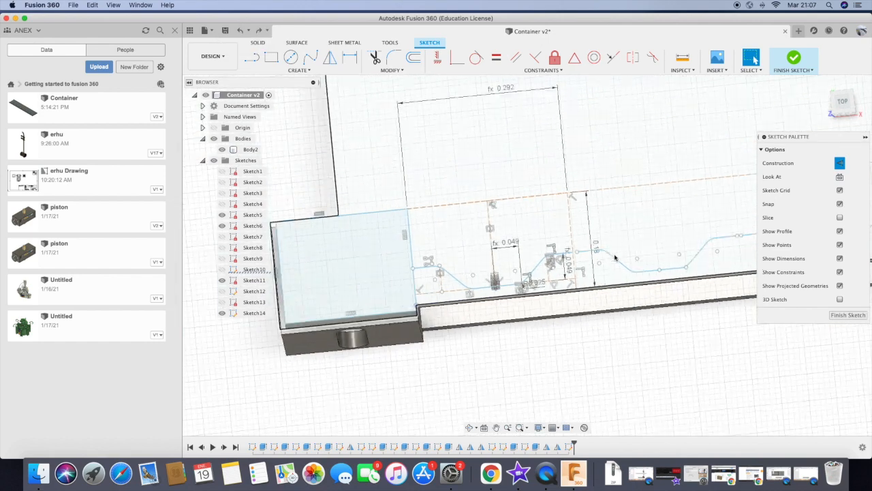
- Undo the by-extent pattern and start a new rectangular pattern with the curves of the first corrugation unit as its objects
scroll(569, 141, "up", 3)
left_click(240, 32)
left_click(299, 70)
left_click(276, 215)
scroll(477, 402, "up", 3)
left_click(602, 407)
left_click(671, 399)
left_click(695, 373)
scroll(682, 372, "down", 3)
left_click(644, 327)
left_click(672, 325)
scroll(695, 330, "up", 3)
- Pattern the corrugation unit along the long guide line by spacing, with distance (Length-0.5)/n and quantity n-1
type("(Length-0.5)/n")
left_click(718, 205)
scroll(422, 352, "down", 1)
left_click(701, 163)
left_click(470, 210)
scroll(426, 351, "down", 3)
scroll(525, 329, "up", 5)
double_click(695, 205)
type("n-1")
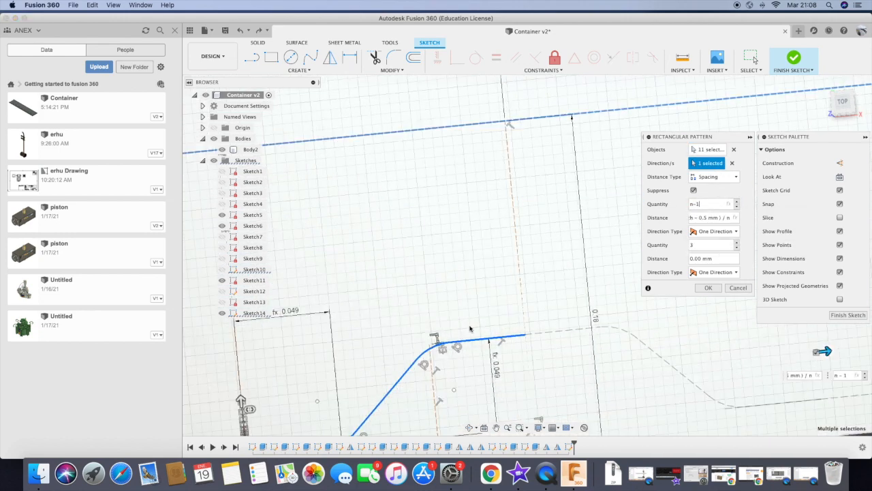
scroll(465, 335, "down", 5)
left_click(709, 288)
scroll(468, 346, "up", 5)
scroll(466, 345, "down", 7)
scroll(559, 308, "up", 5)
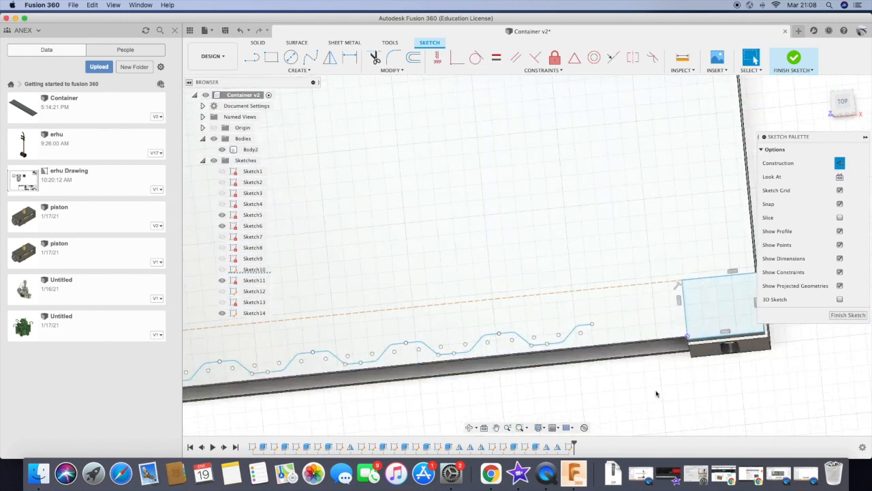
- Start a rectangular pattern with the curves of the last corrugation unit before the far corner rectangle
scroll(515, 336, "up", 3)
scroll(501, 338, "up", 4)
left_click(522, 334)
left_click(299, 70)
left_click(286, 241)
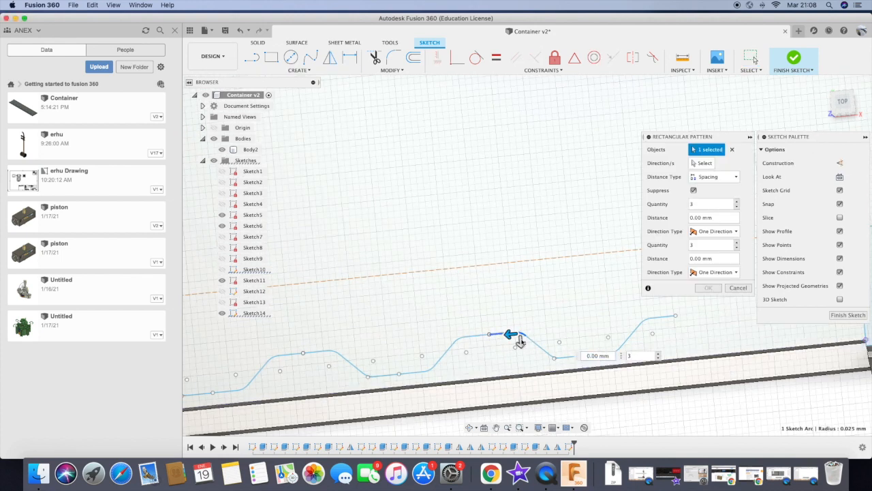
left_click(537, 344)
scroll(553, 355, "up", 5)
left_click(590, 363)
left_click(691, 352)
left_click(736, 344)
- Try to pattern the last corrugation unit up to the far corner rectangle with quantity 2
scroll(414, 350, "down", 5)
scroll(599, 317, "up", 3)
left_click(544, 314)
type("2")
left_click(711, 218)
type("Length1/20")
scroll(423, 348, "down", 4)
left_click(708, 288)
scroll(695, 382, "up", 4)
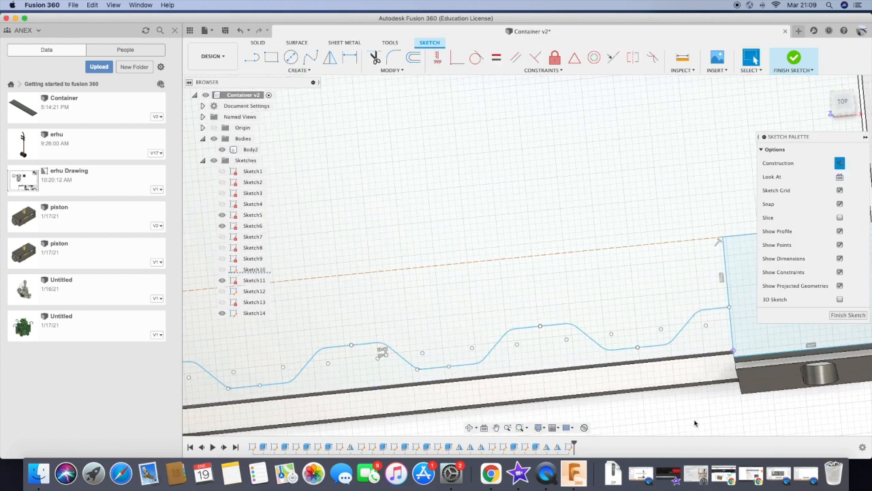
left_click(241, 30)
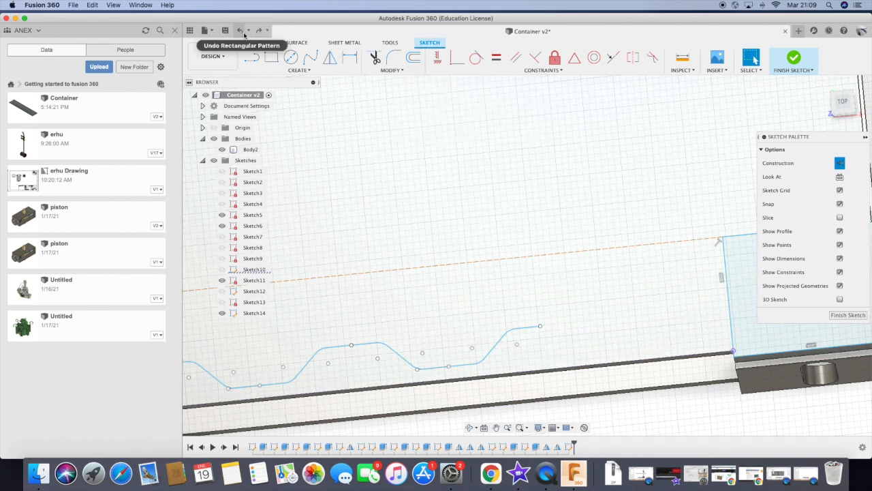
- Start a rectangular pattern with the 12 curves of the first corrugation unit as its objects
scroll(418, 307, "down", 5)
scroll(292, 306, "up", 5)
left_click(300, 70)
left_click(319, 233)
scroll(300, 316, "up", 1)
left_click(311, 315)
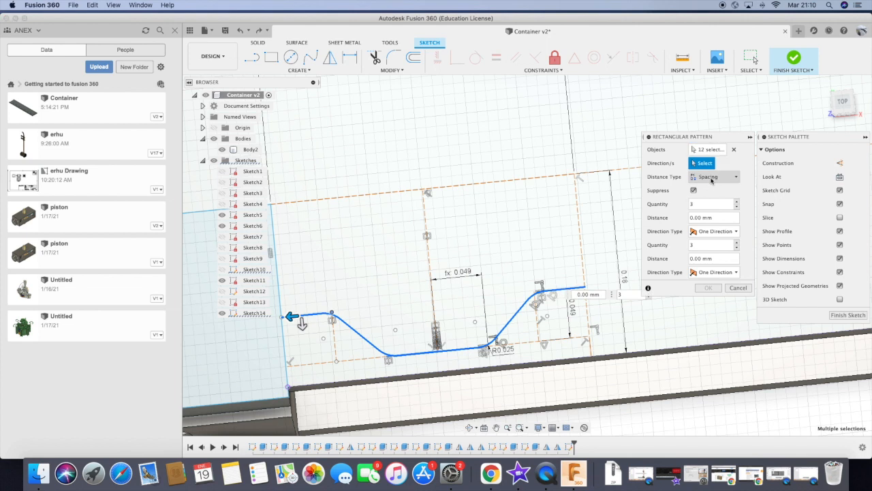
- Pattern the unit along the guide line with quantity n and distance (Length-0.5)/n, plus second-direction quantity 2 and distance 0.01
left_click(614, 170)
left_click(699, 205)
type("(Length-0.5)/n")
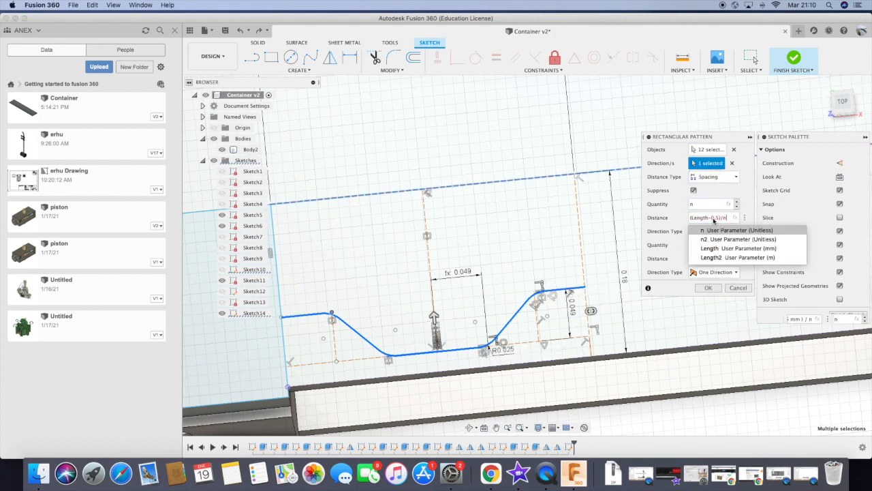
left_click(720, 259)
type("0.01")
scroll(654, 311, "down", 1)
key("Return")
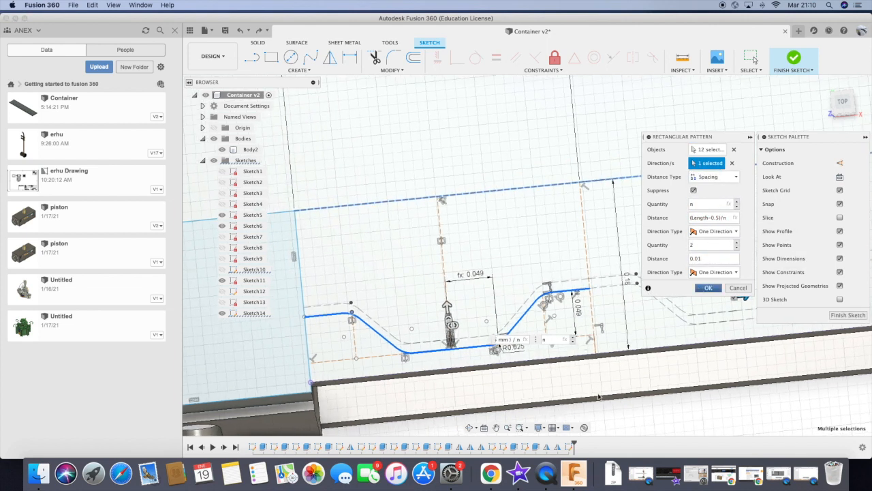
- Inspect the doubled wall profile along its length and undo the two-direction pattern
scroll(470, 345, "down", 10)
scroll(695, 323, "up", 5)
scroll(695, 323, "down", 5)
scroll(413, 351, "up", 8)
key("super+z")
- Start a rectangular pattern with the 10 arcs and lines of the first corrugation unit as its objects
left_click(299, 70)
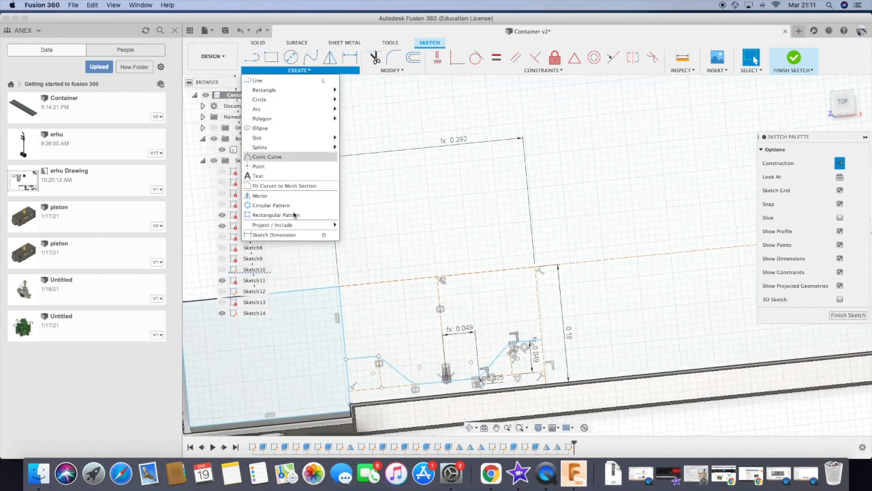
left_click(294, 214)
scroll(373, 363, "up", 6)
left_click(364, 335)
scroll(393, 332, "up", 4)
left_click(394, 320)
scroll(327, 328, "down", 6)
left_click(438, 376)
left_click(502, 370)
left_click(554, 363)
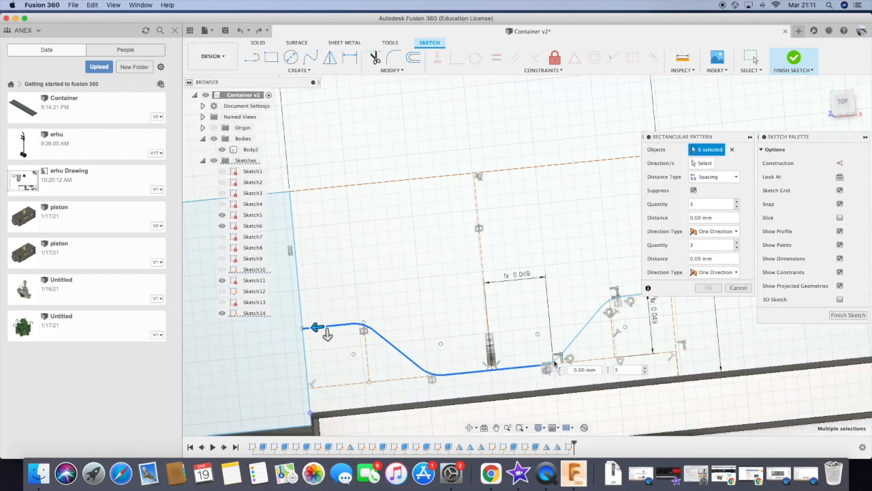
left_click(631, 298)
- Pattern the curves along the long guide line with quantity n and spacing (Length-0.5)/n, plus second-direction quantity 2 and distance 0.025
left_click(701, 163)
left_click(616, 159)
double_click(692, 203)
type("n")
left_click_drag(690, 217, 715, 219)
type("(Length-0.5)/n")
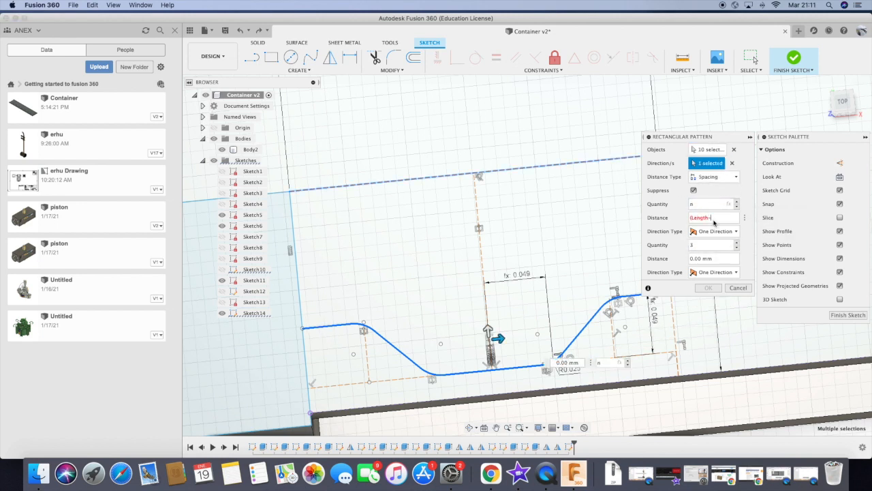
left_click(716, 257)
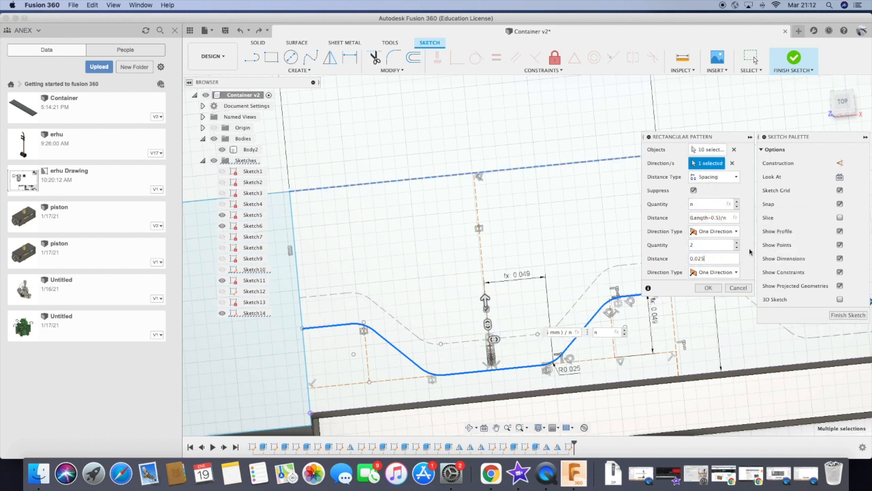
left_click(711, 288)
- Draw a construction midline across the near corner rectangle and a construction line from its centre to the outer long edge
scroll(526, 307, "down", 5)
left_click(471, 427)
left_click_drag(446, 372, 422, 303)
scroll(419, 301, "down", 5)
scroll(417, 300, "up", 4)
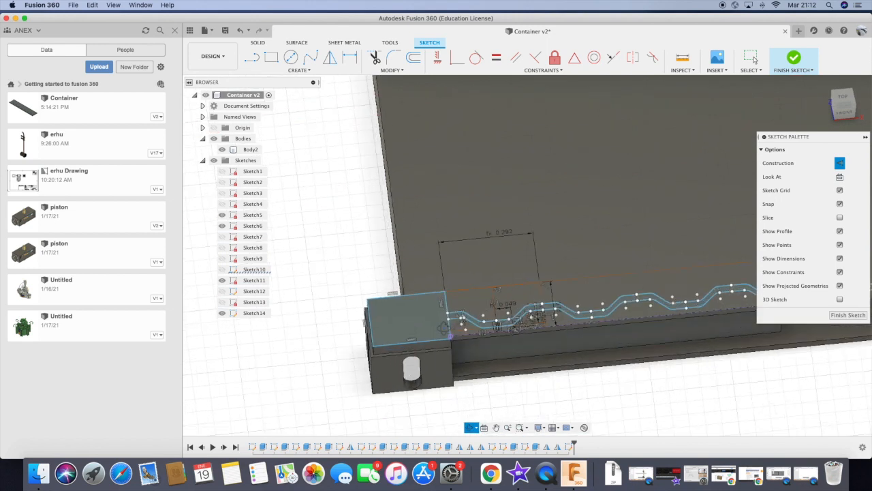
left_click_drag(443, 328, 399, 354)
scroll(404, 293, "up", 5)
key("r")
left_click(346, 190)
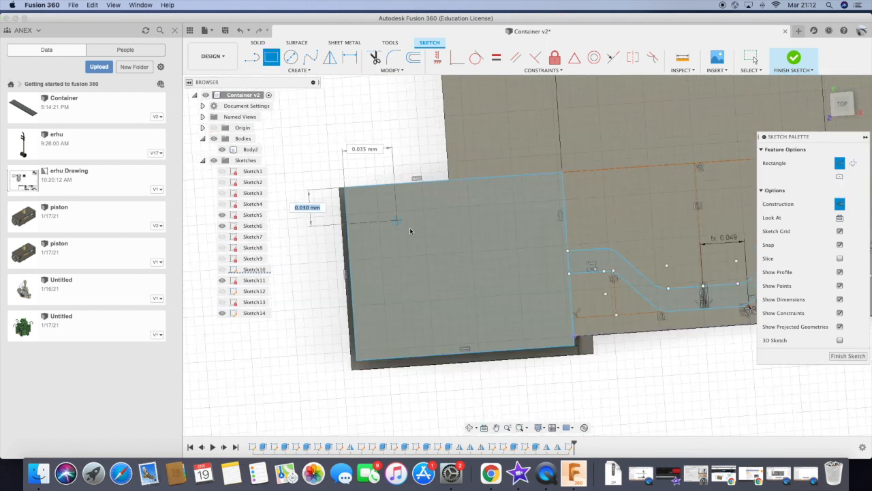
key("l")
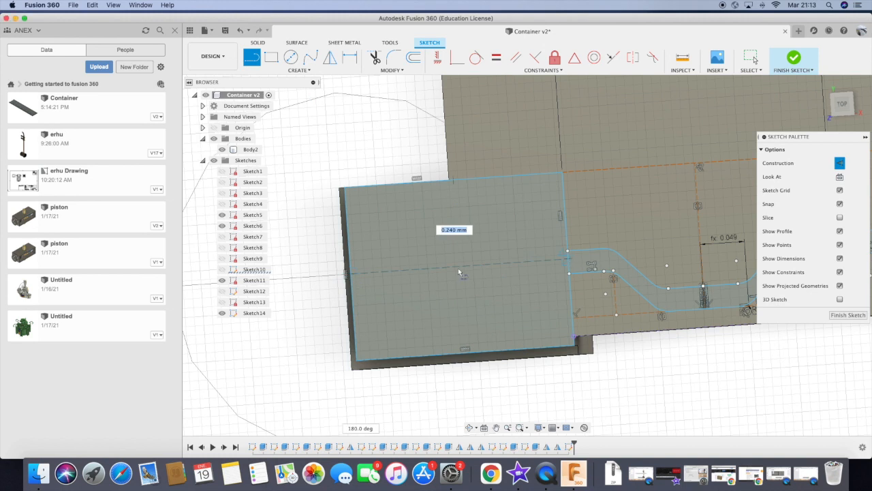
left_click(459, 272)
key("Escape")
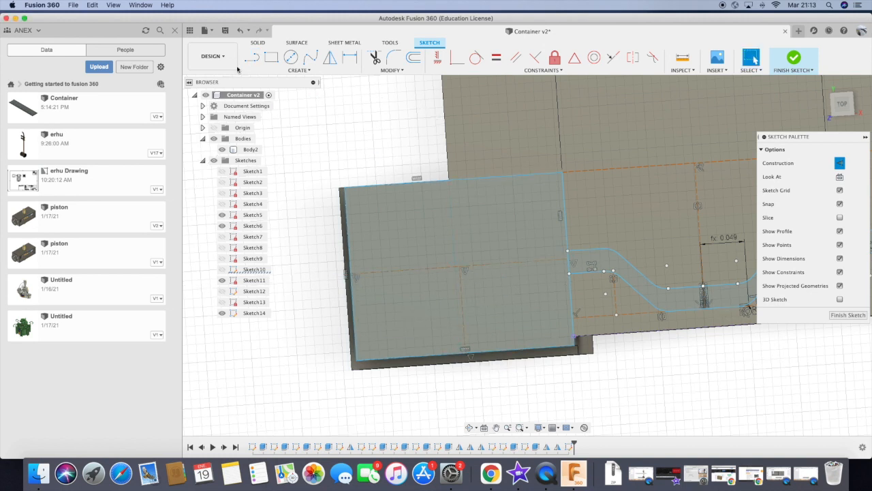
- Draw a 0.120 by 0.095 mm rectangle from the corner rectangle's inner end corner to its centre, leaving an L-shaped profile
key("r")
left_click(345, 190)
key("Return")
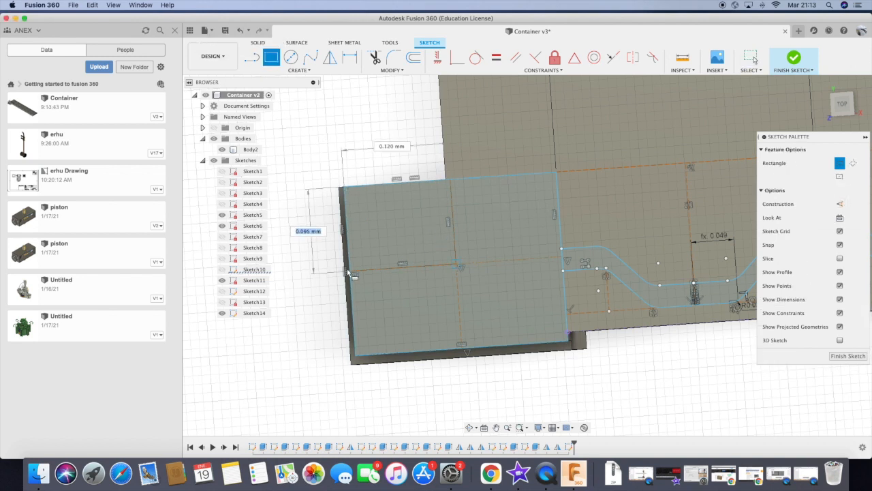
key("Escape")
- Start an extrusion of the L-shaped corner profile, the corrugated wall strip and the far corner profile
key("e")
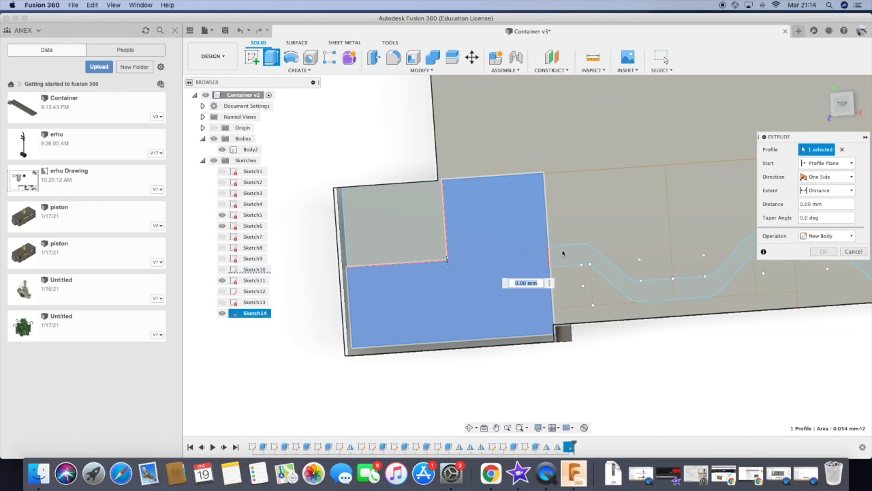
scroll(395, 272, "down", 5)
scroll(715, 273, "up", 10)
left_click(706, 270)
left_click(705, 269)
scroll(614, 344, "down", 8)
- Extrude the three wall profiles upward by (21*Height)/24 with the Join operation
middle_click_drag(611, 353, 602, 296, "shift")
left_click_drag(376, 334, 381, 284)
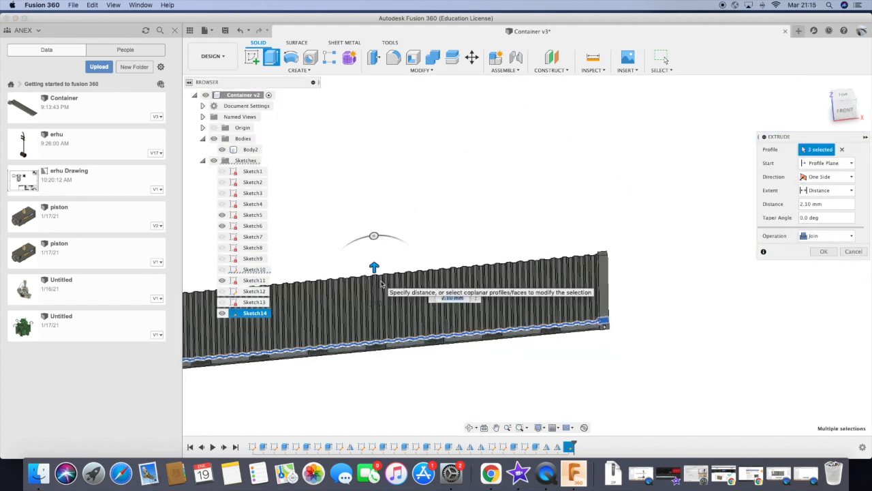
scroll(382, 283, "down", 3)
middle_click_drag(381, 284, 517, 368, "shift")
type("Height")
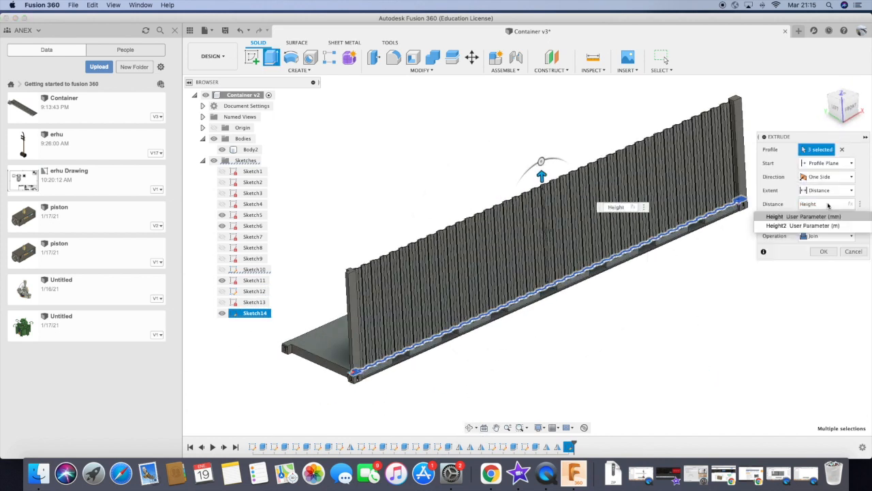
left_click(800, 207)
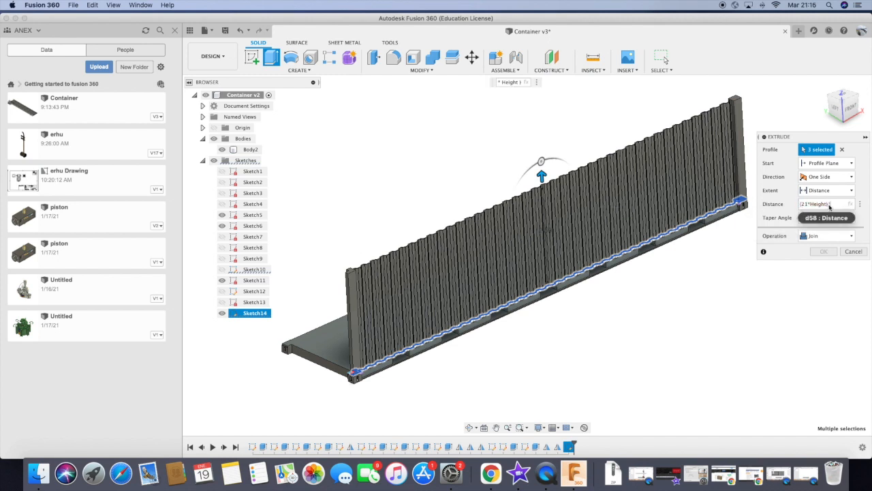
type("/24")
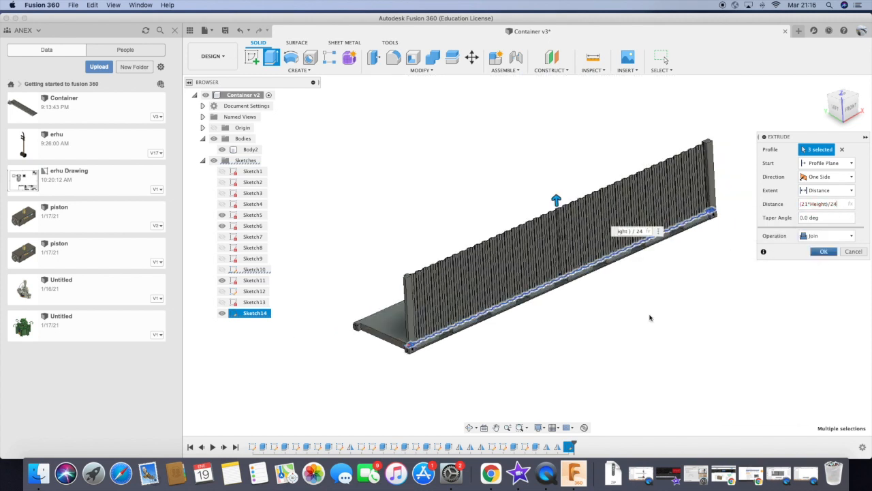
key("Return")
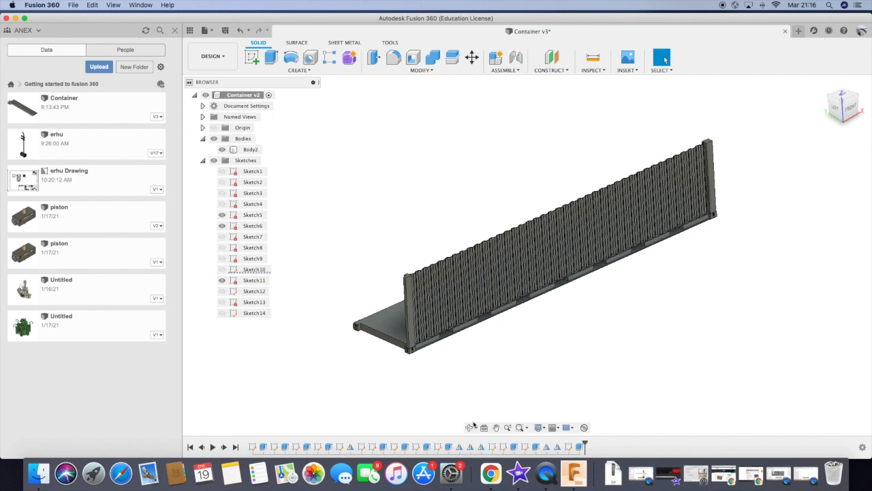
- Mirror the wall extrusion feature to the opposite long side of the container about its lengthwise mid-plane
middle_click_drag(475, 416, 463, 363, "shift")
scroll(634, 295, "up", 5)
middle_click_drag(634, 296, 586, 288, "shift")
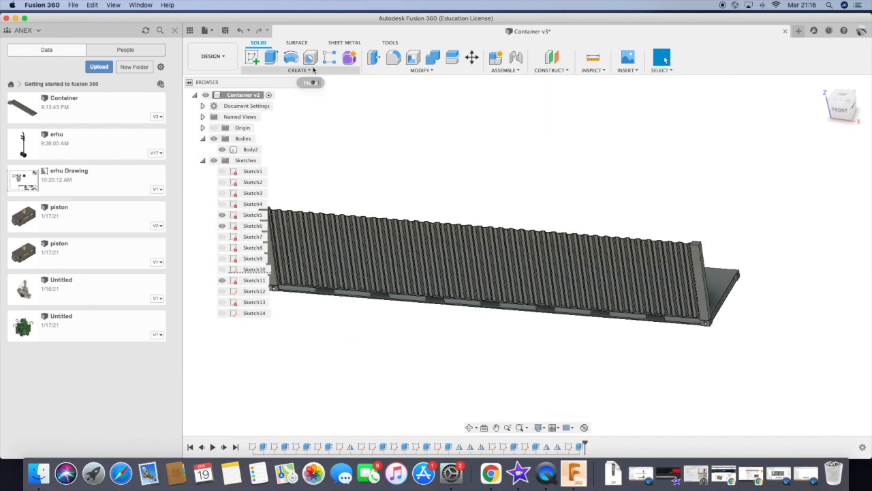
right_click(369, 204)
left_click(449, 309)
left_click(578, 448)
left_click(812, 176)
middle_click_drag(482, 424, 484, 277, "shift")
left_click(485, 277)
key("Return")
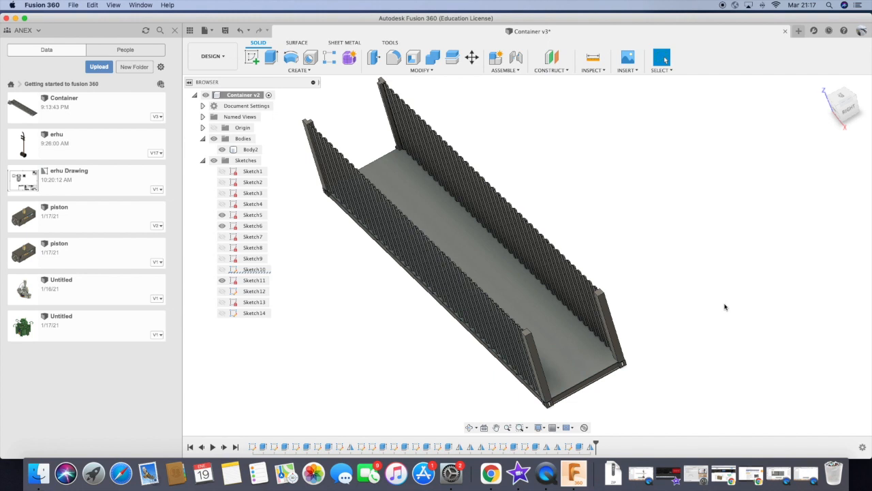
- Add two unitless user parameters, nb with value 8 and nb2 with value 10
middle_click_drag(725, 307, 477, 315, "shift")
scroll(478, 315, "up", 5)
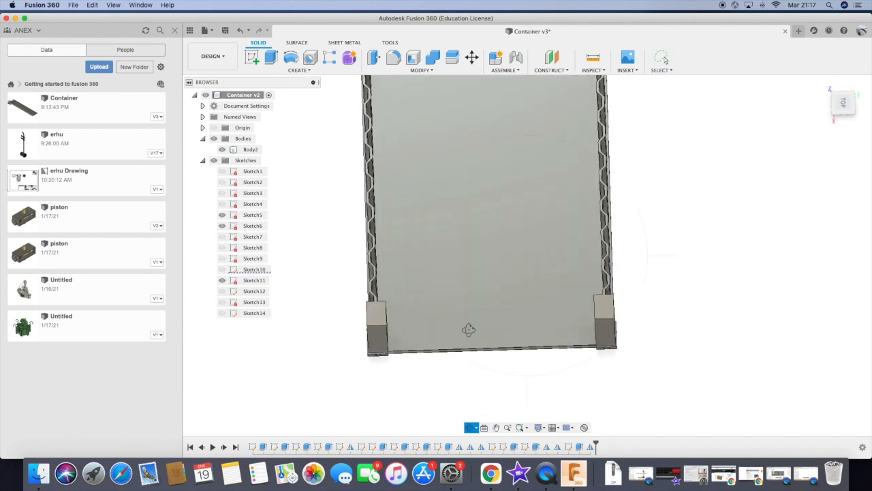
left_click(430, 70)
left_click(395, 263)
left_click(324, 152)
type("nb")
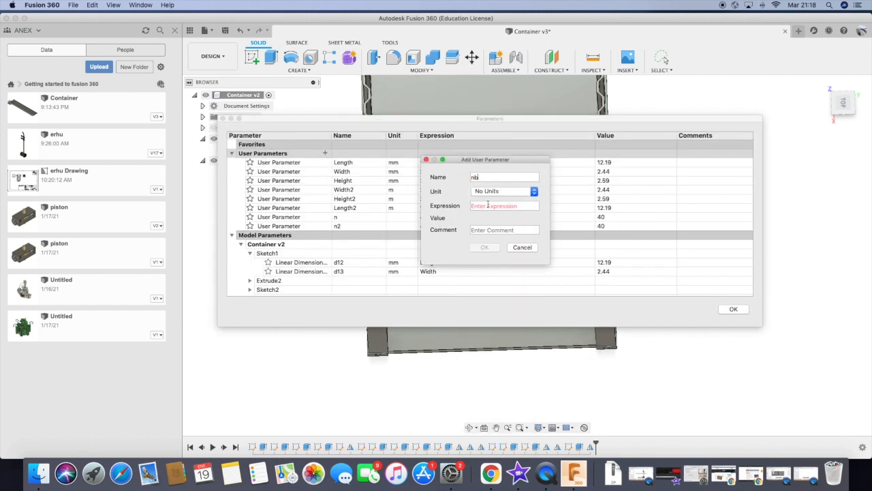
key("Return")
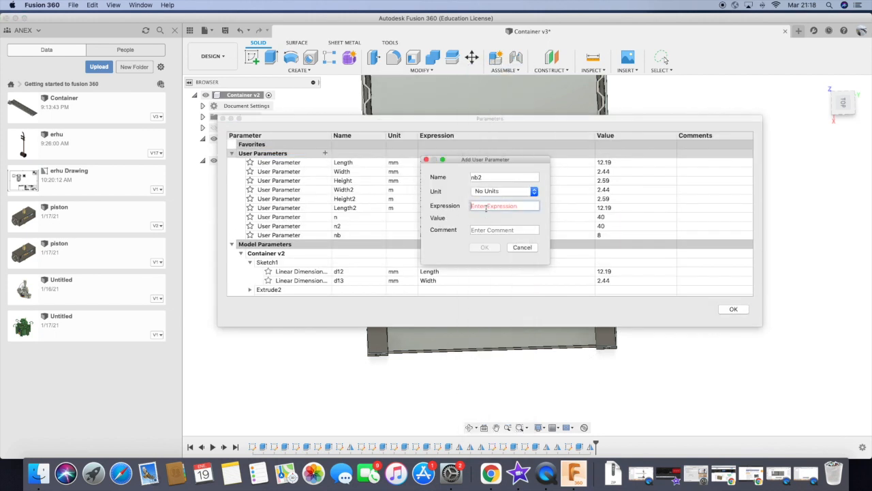
type("10")
key("Return")
left_click(733, 309)
- Start a new sketch on the top face of the container floor near the open end
scroll(517, 323, "up", 5)
middle_click_drag(505, 313, 332, 315, "shift")
left_click(251, 57)
left_click(396, 288)
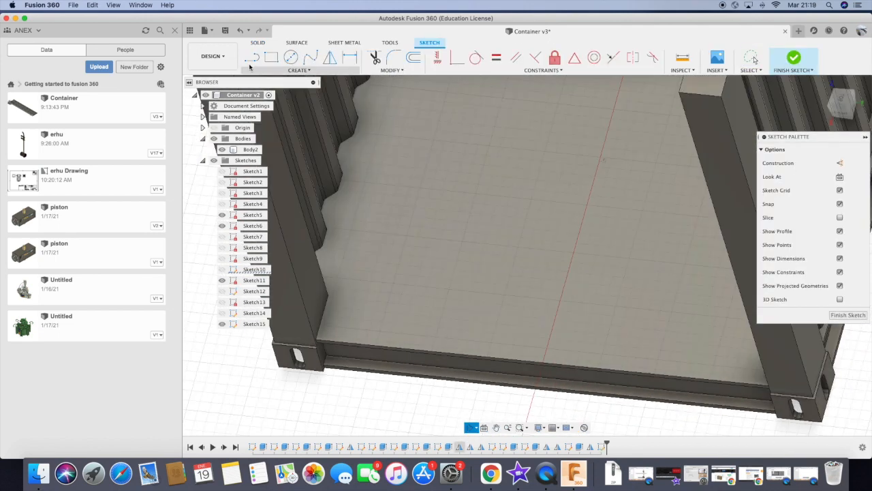
- Try to draw a construction line at the foot of the corner post at the container's open end
left_click(251, 58)
scroll(306, 336, "up", 5)
key("x")
scroll(332, 352, "up", 3)
left_click(333, 351)
left_click(419, 313)
key("Escape")
scroll(435, 295, "down", 5)
scroll(435, 296, "up", 10)
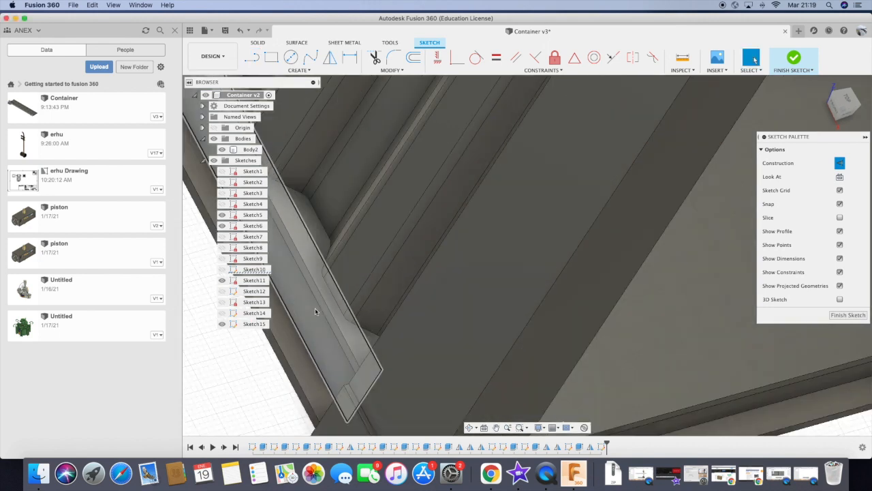
- Dimension the long construction baseline along the container's floor edge with the expression (Width-0.4)/nb
middle_click_drag(315, 311, 354, 300, "shift")
scroll(341, 332, "up", 3)
key("d")
left_click(402, 320)
left_click(396, 355)
left_click(400, 247)
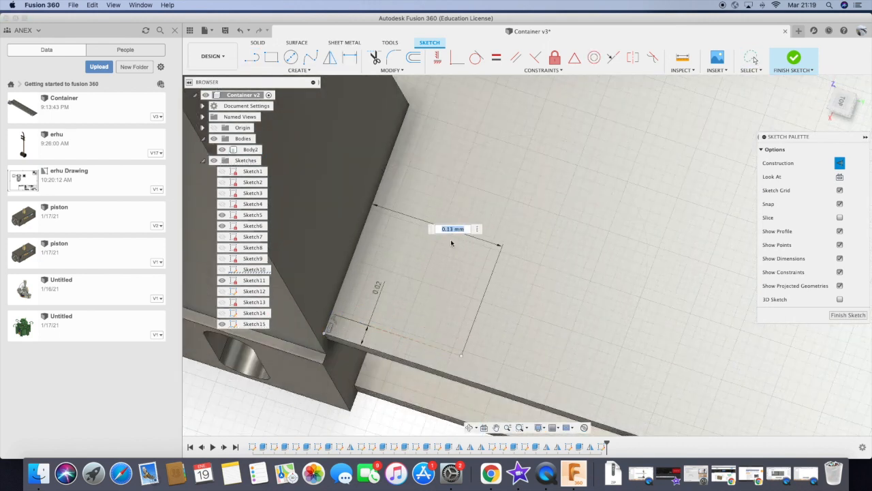
left_click(450, 243)
type("-0.4)/nb")
key("Return")
- Draw a construction line perpendicular to the baseline, starting at the baseline's midpoint
scroll(477, 272, "up", 2)
key("l")
left_click(470, 268)
scroll(435, 310, "up", 3)
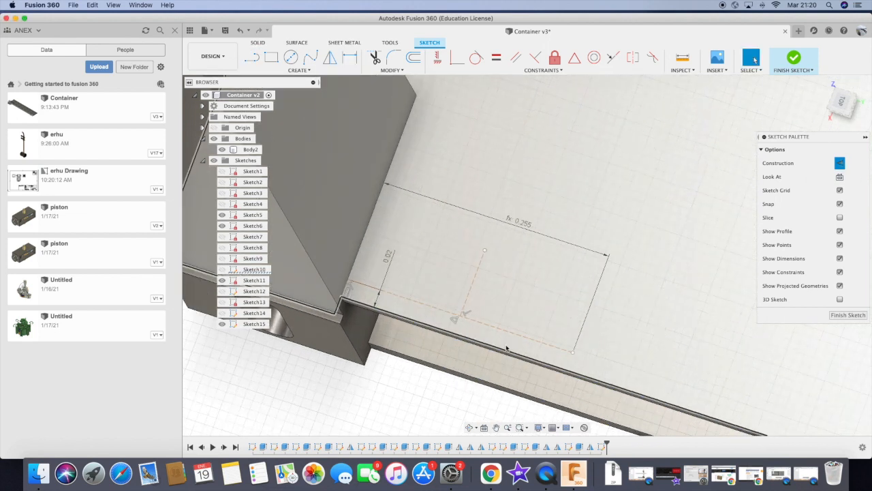
- Draw a short solid line along the baseline from its midpoint and set its length to a parametric 0.043 mm
key("l")
left_click(461, 316)
left_click(503, 331)
key("d")
left_click(482, 324)
left_click(470, 366)
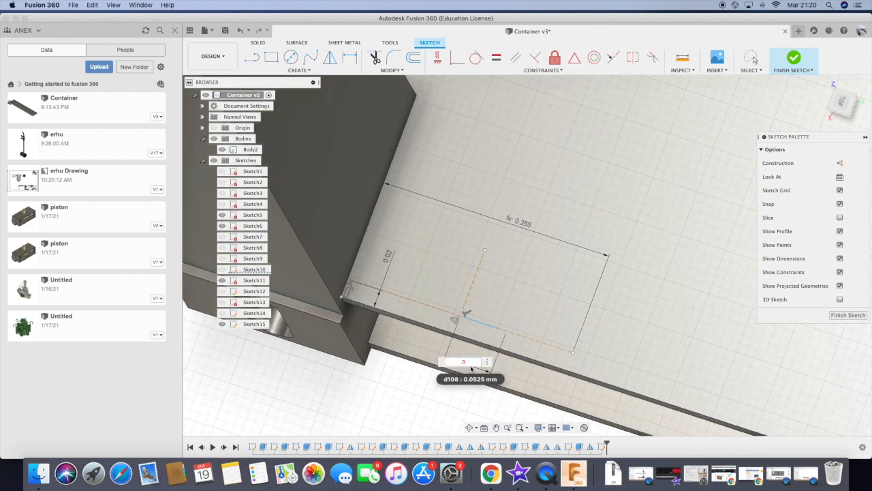
key("Return")
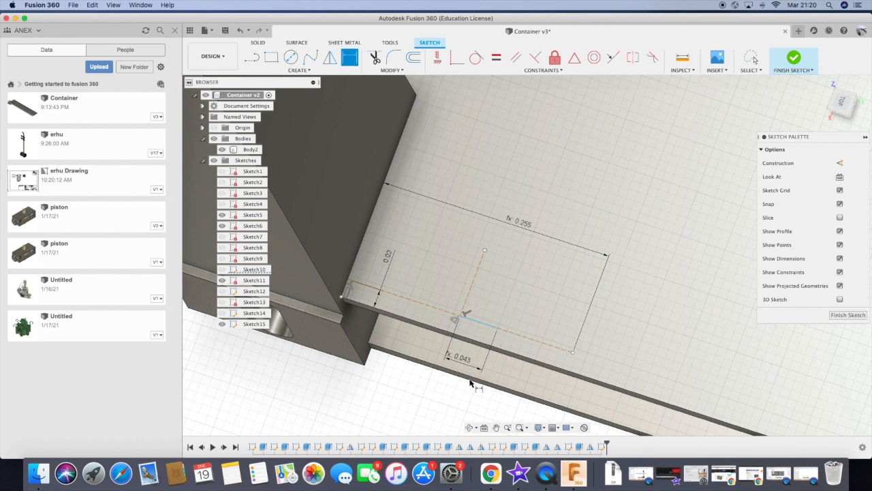
- Draw a perpendicular construction line from the short segment's end and set its height to a Width-based 0.043 mm
scroll(495, 335, "up", 2)
key("l")
key("x")
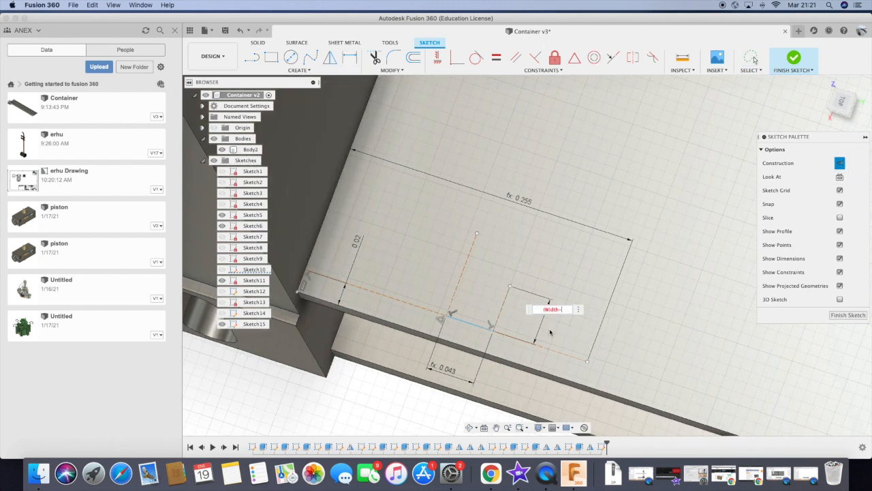
type("2")
key("Return")
- Draw a construction line parallel to the baseline from the top of the short upright and dimension it to a parametric 0.043 mm
key("l")
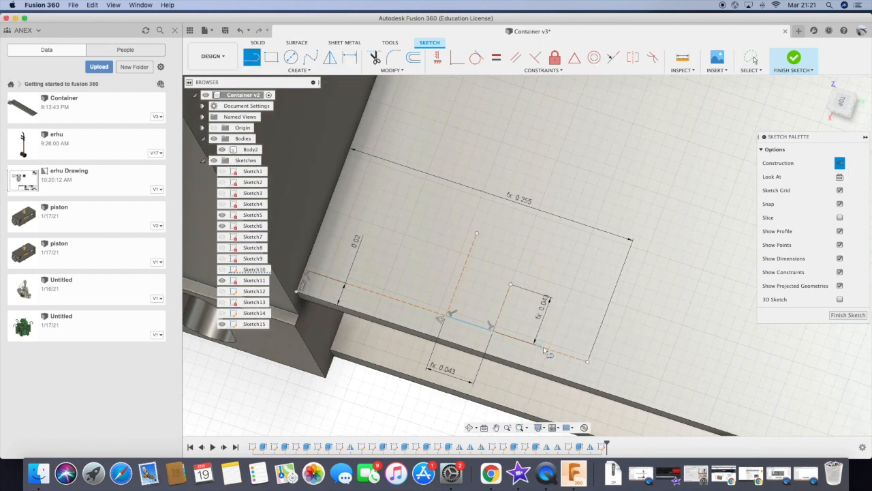
scroll(547, 331, "down", 2)
key("Escape")
key("l")
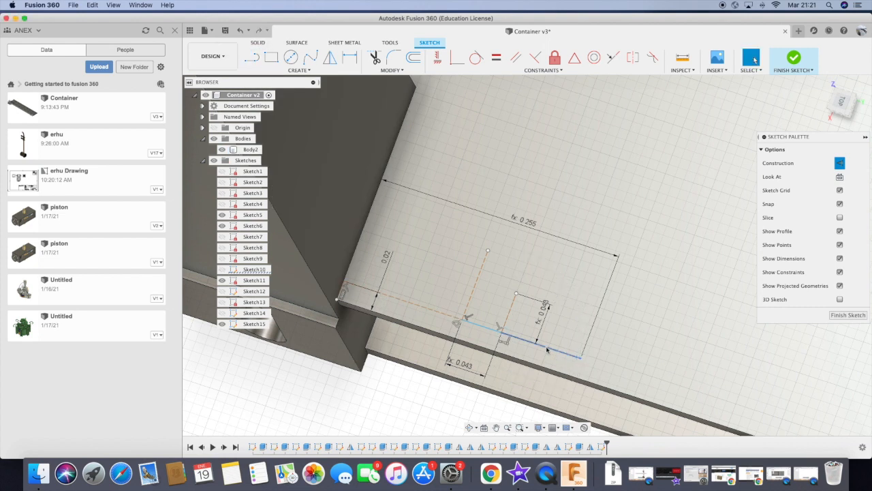
key("l")
left_click(516, 293)
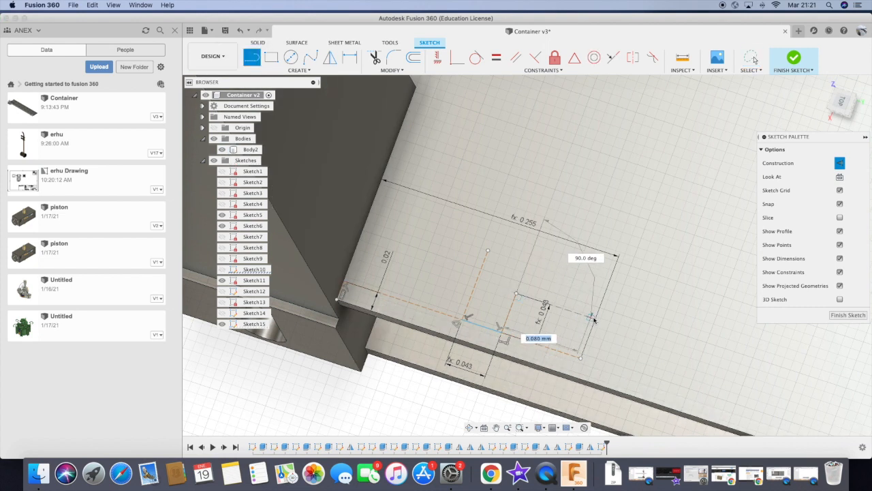
left_click(562, 308)
key("Escape")
left_click(349, 58)
left_click(543, 301)
left_click(558, 265)
type("(")
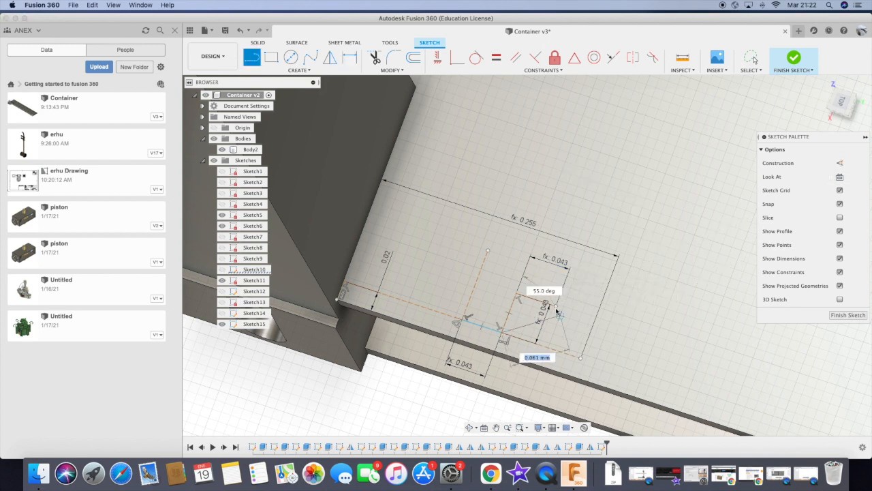
- Draw the solid sloped and flat upper lines of the corrugation and dimension the flat one to a parametric 0.043 mm
left_click(602, 324)
key("Escape")
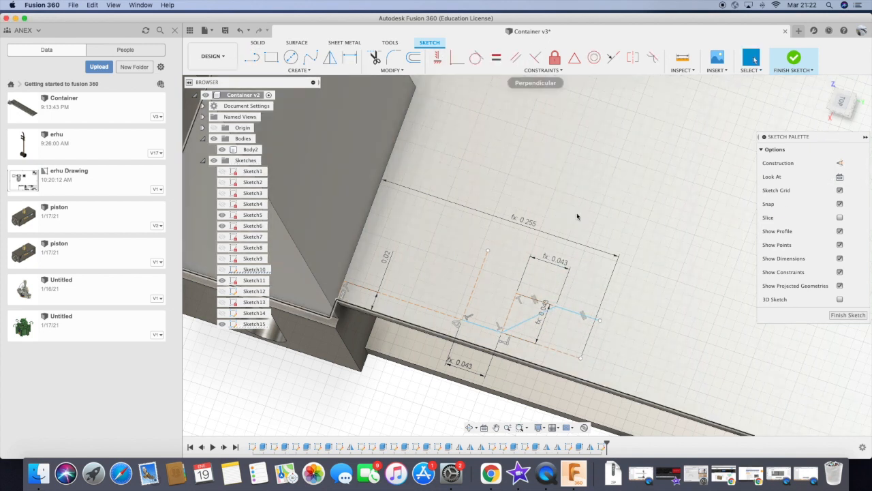
key("Escape")
key("d")
left_click(578, 314)
left_click(588, 282)
type("(Width-0.4)/2")
key("Return")
- Try to round the two bends of the corrugation profile with 0.025 mm fillets
left_click(505, 336)
left_click(571, 304)
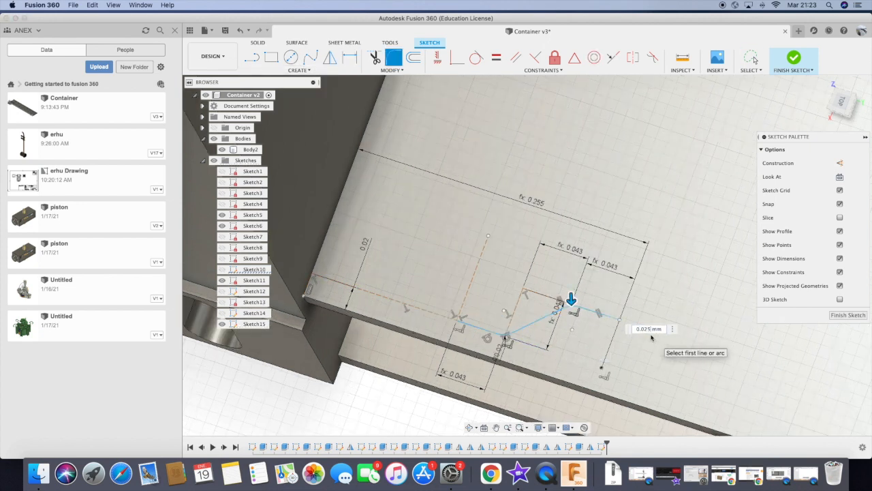
key("Return")
left_click(329, 57)
key("Escape")
scroll(486, 328, "up", 5)
left_click(550, 325)
left_click(516, 339)
key("Delete")
left_click(240, 31)
left_click(240, 31)
left_click(240, 31)
- Fillet both bends of the corrugation profile with a 0.025 mm radius
left_click(394, 58)
type("0.025")
key("Return")
- Mirror the half corrugation profile about the perpendicular construction line at the baseline's midpoint
left_click(330, 58)
left_click(709, 179)
scroll(382, 351, "down", 5)
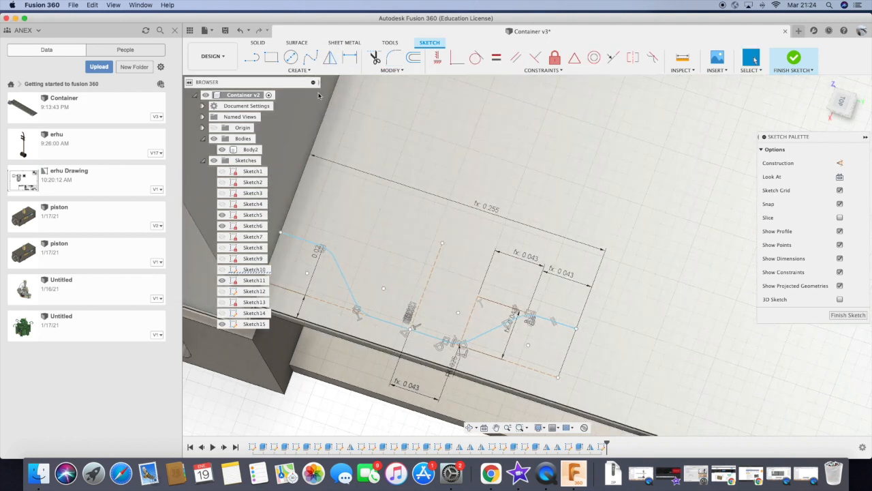
- Start a rectangular sketch pattern and select all the lines and arcs of the full corrugation profile
left_click(299, 70)
left_click(301, 255)
left_click(301, 239)
left_click(328, 250)
left_click(344, 282)
left_click(367, 314)
scroll(380, 323, "up", 3)
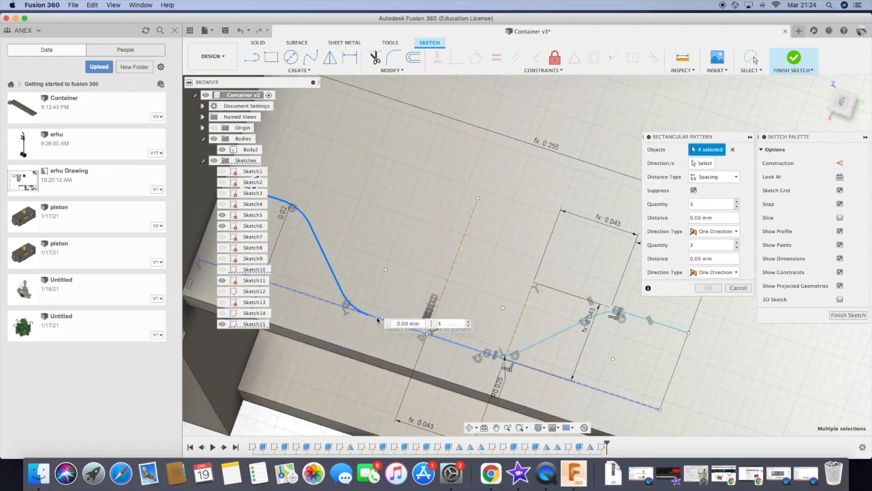
left_click(519, 353)
left_click(551, 337)
left_click(607, 313)
left_click(654, 321)
- Pattern the corrugation along the baseline with quantity nb and a spacing of (Width-0.4)/nb
left_click(703, 163)
left_click(600, 389)
double_click(702, 204)
type("nb")
left_click(714, 221)
type("(Width-0.4)/nb")
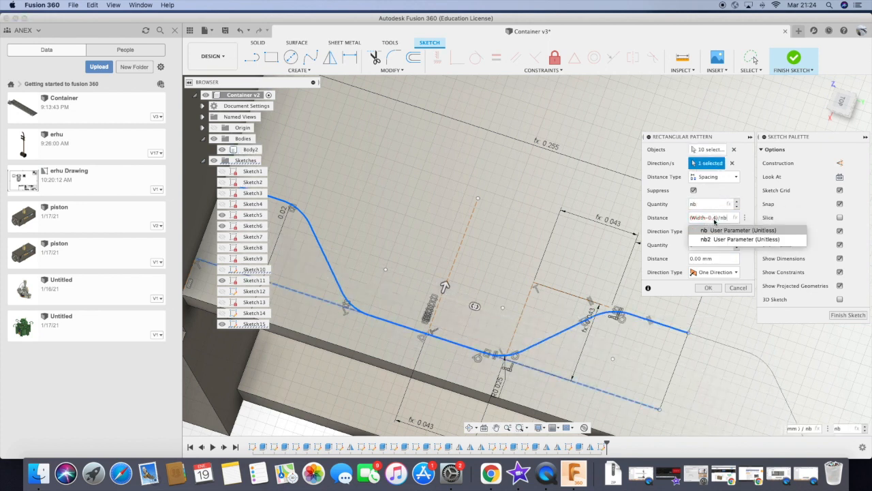
double_click(703, 245)
left_click(708, 288)
scroll(409, 269, "down", 10)
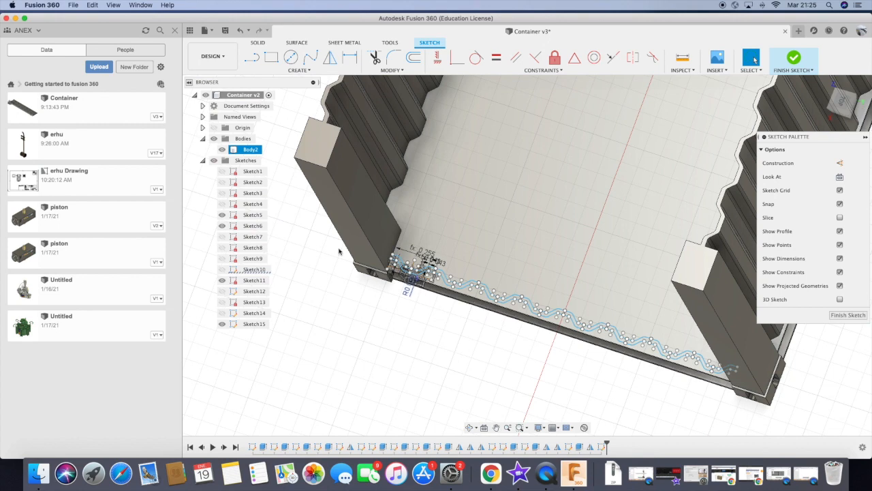
- Close the ends of the double-line corrugated profile with short lines
key("e")
scroll(401, 263, "up", 6)
key("Escape")
left_click(307, 228)
mouse_move(566, 330)
middle_mouse_down("shift")
mouse_move(508, 293)
mouse_move(571, 365)
middle_mouse_up("shift")
scroll(709, 344, "up", 8)
left_click(666, 342)
left_click(675, 353)
key("Escape")
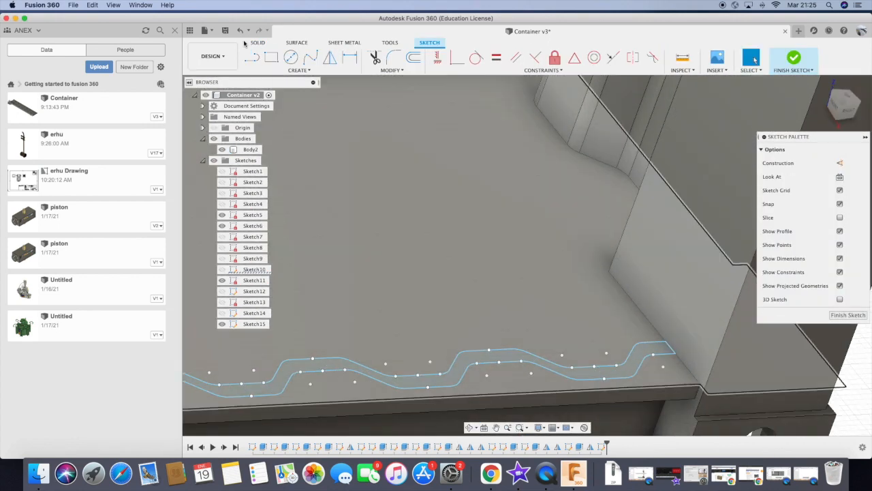
- Extrude the corrugated profile up to the top face of the corner post, joining it to the container body
key("e")
scroll(331, 327, "down", 10)
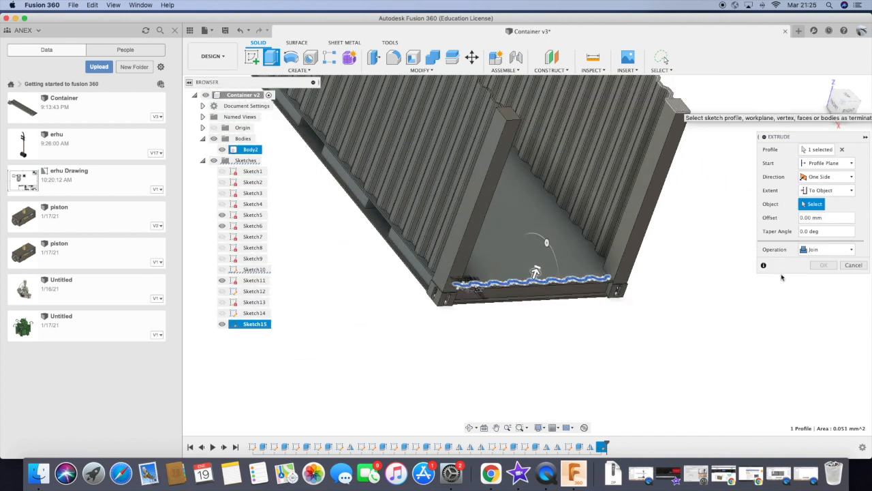
left_click(678, 106)
left_click(824, 279)
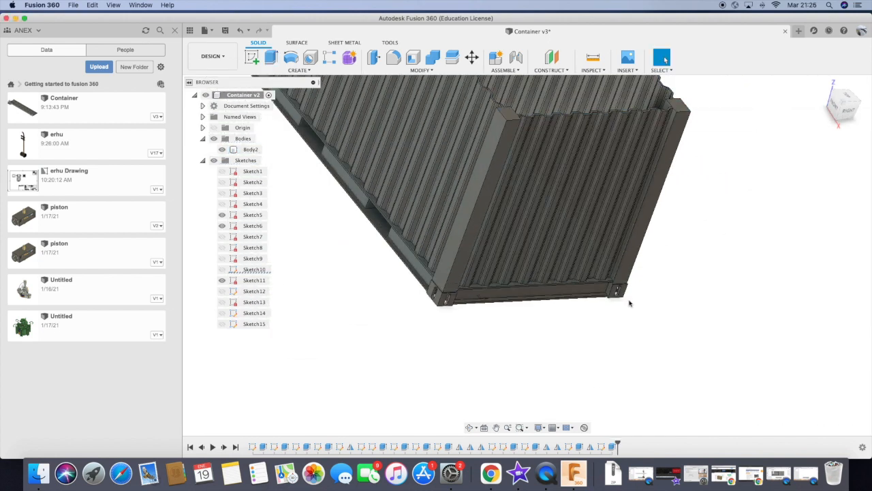
- Create a construction plane at 90 degrees through the sketch line on top of the corner post
left_click(469, 427)
left_click_drag(508, 385, 429, 314)
key("Escape")
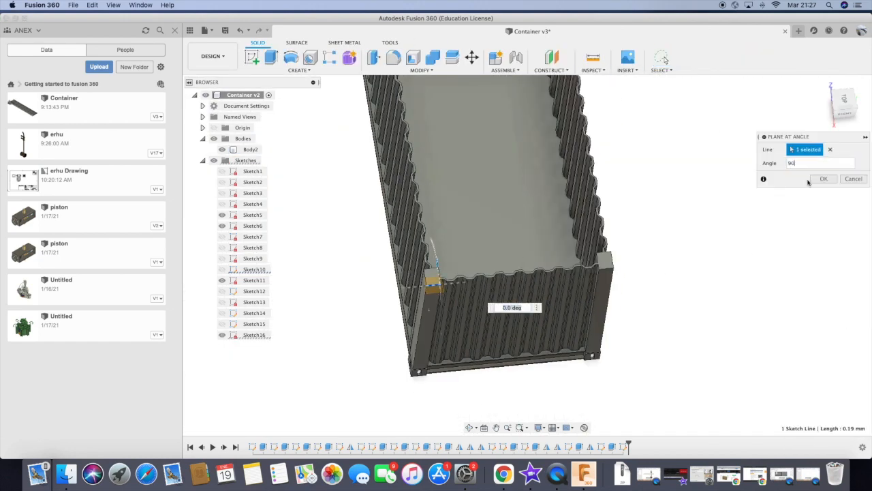
left_click(823, 179)
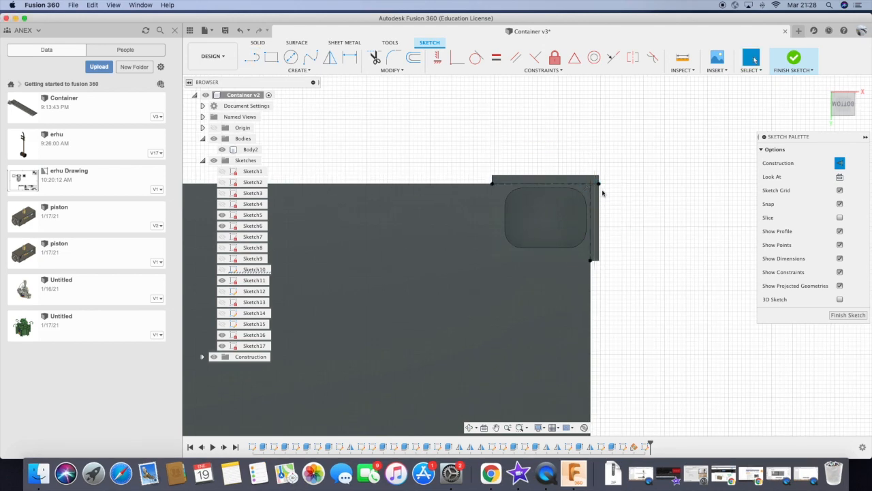
- Finish the sketch at the container's corner block
key("Escape")
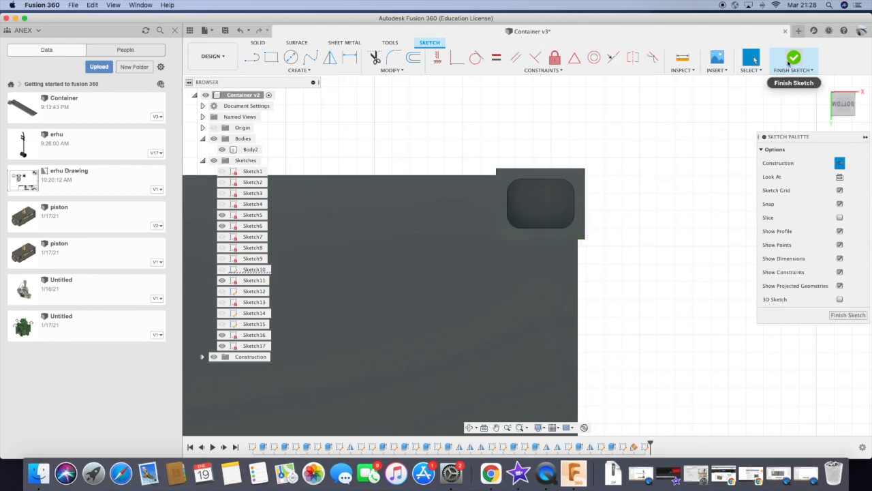
left_click(792, 59)
middle_click_drag(520, 199, 615, 183, "shift")
scroll(616, 185, "up", 4)
- Start a sketch on the end wall plane and draw a construction line about 2.425 mm long across its top edge
left_click(251, 57)
left_click(471, 193)
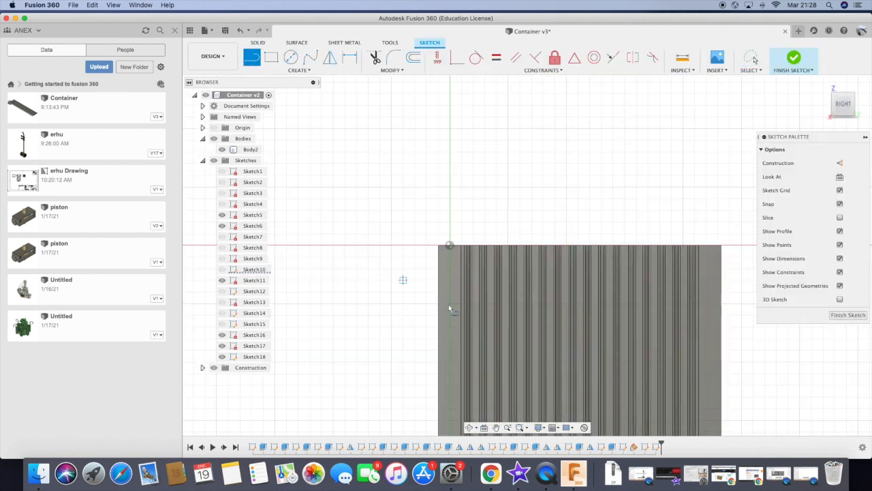
left_click(719, 245)
scroll(722, 247, "up", 5)
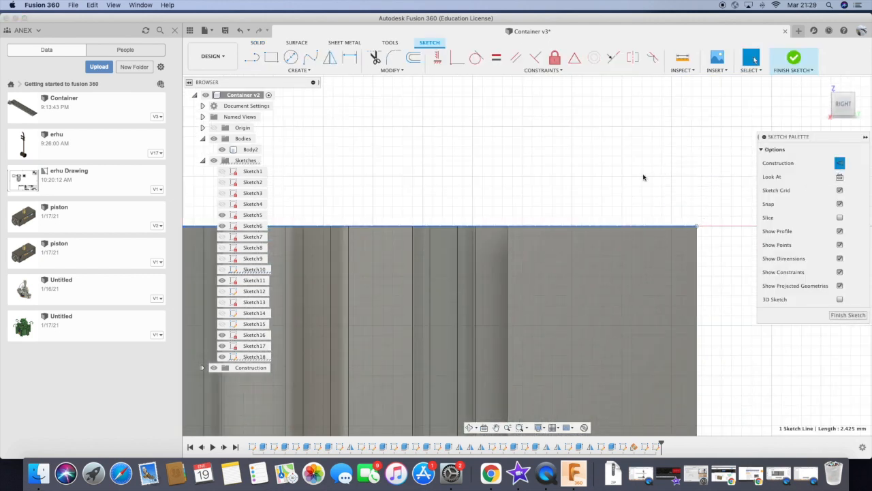
- Dimension the half-width from the top construction line's midpoint to its end at about 1.22 mm
left_click(651, 188)
scroll(649, 189, "down", 5)
left_click(641, 140)
type("1.219")
key("Return")
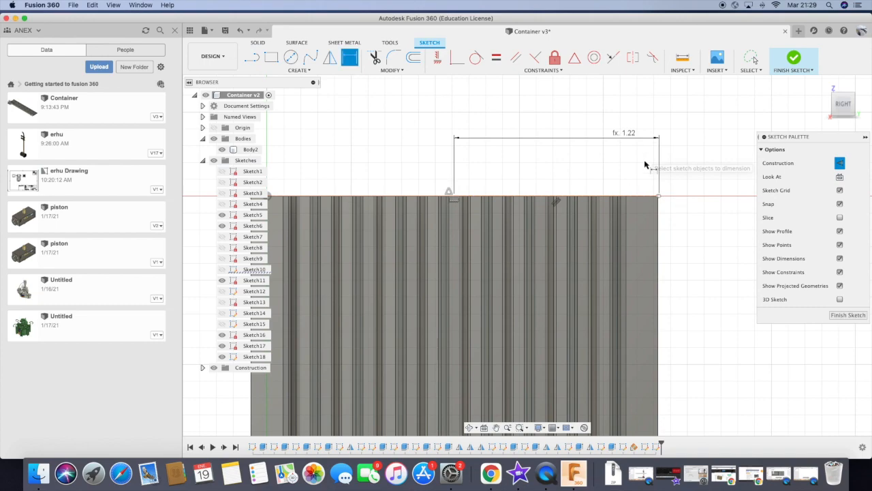
key("Escape")
- Add and dimension a short construction offset at the end of the top line, above the corner post
scroll(654, 194, "up", 6)
scroll(497, 368, "down", 8)
middle_click_drag(511, 232, 530, 276, "shift")
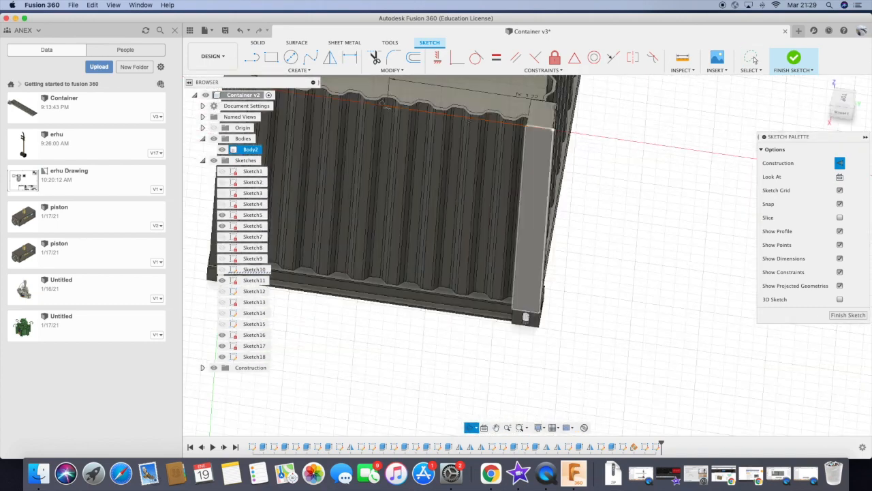
scroll(538, 126, "up", 8)
left_click(253, 59)
left_click(590, 200)
left_click(578, 184)
type("0")
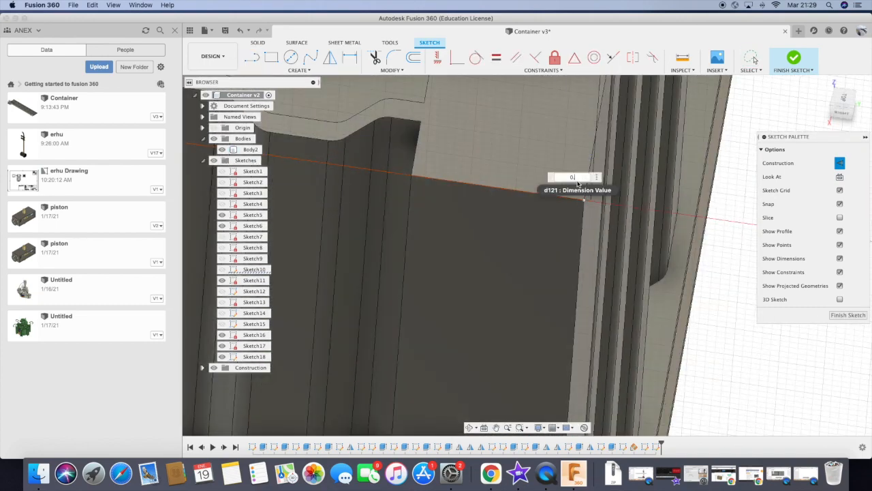
type(".15")
key("Return")
- Draw a solid three-point rectangle along the top edge from the corner post's outer end to the wall's midpoint
scroll(641, 275, "down", 6)
scroll(382, 230, "up", 8)
left_click(252, 59)
scroll(375, 290, "down", 6)
scroll(494, 318, "down", 5)
scroll(641, 325, "up", 4)
left_click(271, 59)
scroll(541, 341, "down", 4)
scroll(703, 343, "up", 10)
left_click(706, 347)
scroll(684, 377, "down", 8)
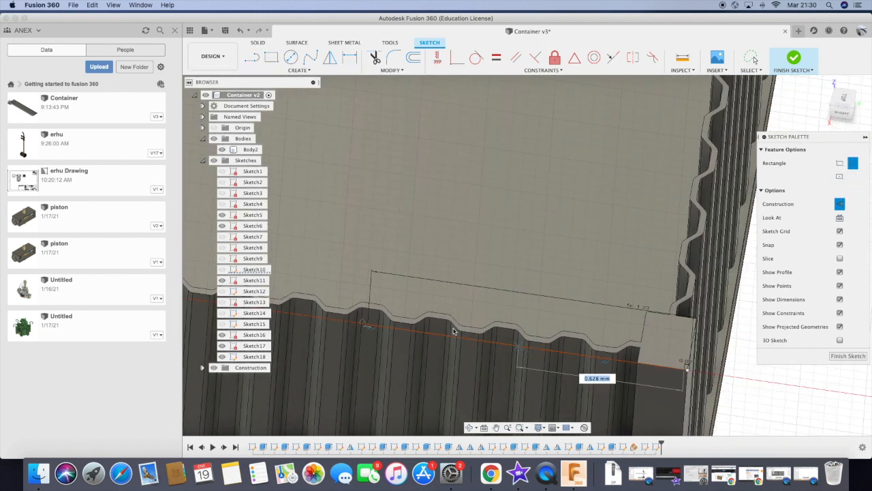
left_click(839, 204)
left_click(520, 323)
- Dimension the height of the rectangle at the corner post end
left_click(350, 59)
scroll(354, 150, "down", 2)
left_click(627, 326)
left_click(706, 339)
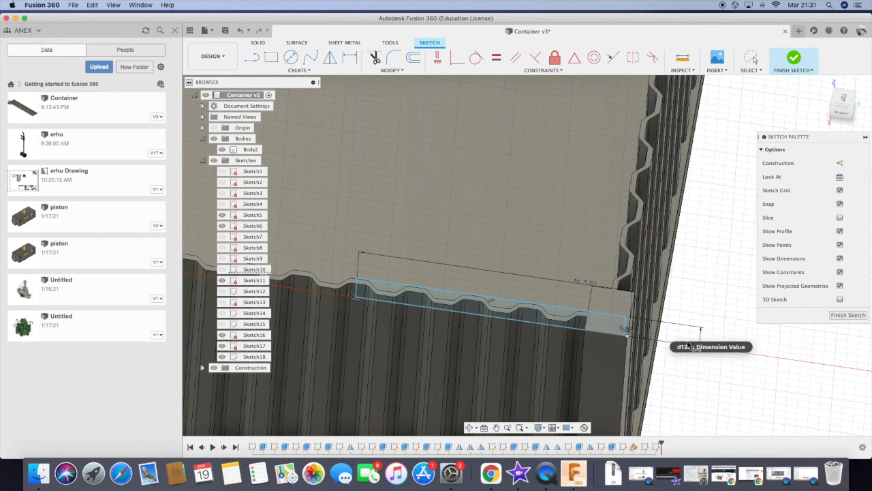
scroll(775, 356, "down", 5)
scroll(534, 239, "up", 4)
left_click(330, 59)
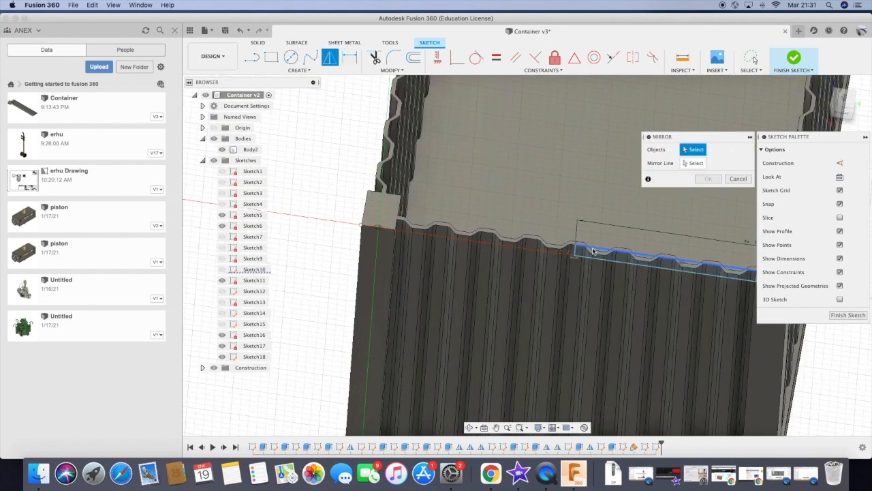
double_click(592, 251)
scroll(592, 251, "down", 3)
scroll(736, 293, "up", 6)
left_click(744, 293)
left_click(695, 164)
scroll(681, 259, "down", 4)
scroll(363, 219, "up", 5)
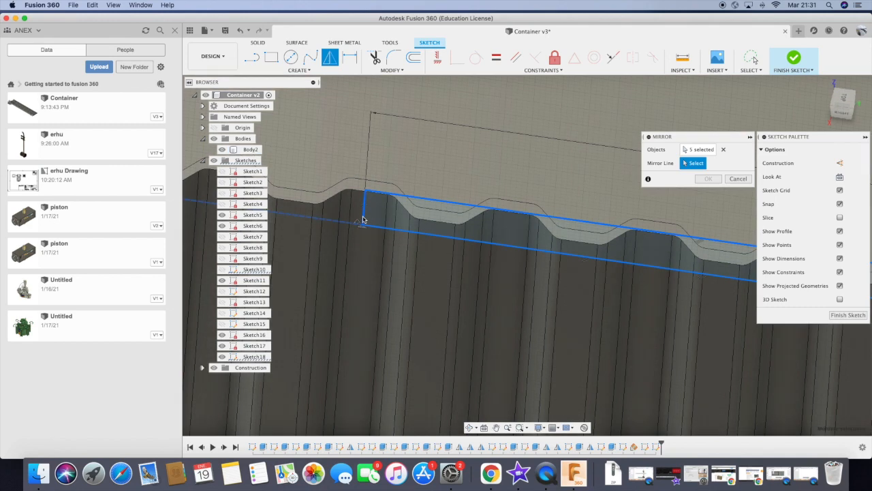
- Mirror the half-width beam rectangle to the other half of the end wall about the vertical line at the wall's midpoint
key("l")
left_click(330, 59)
left_click(373, 190)
left_click(371, 225)
scroll(317, 203, "down", 5)
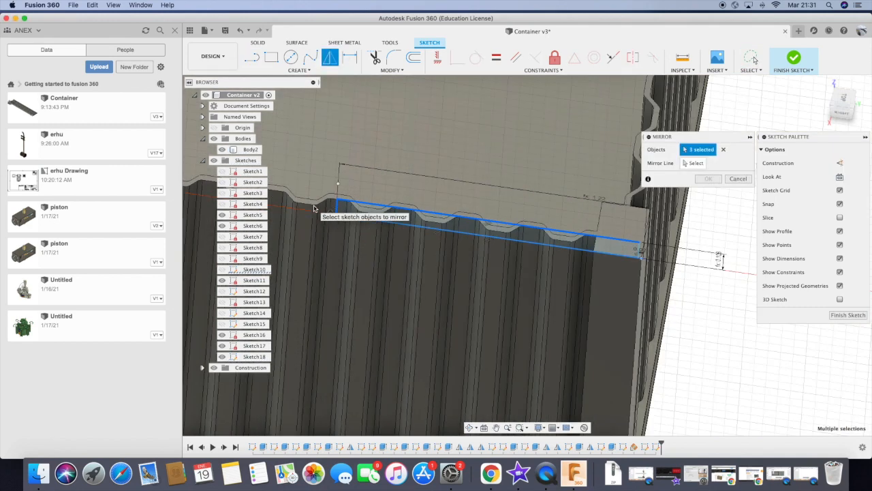
left_click(694, 163)
left_click(333, 206)
left_click(710, 179)
- Draw a solid horizontal line about 1.2 mm long along the mirrored half's lower edge, from the outer corner to the wall's midpoint
scroll(710, 229, "down", 5)
left_click(470, 428)
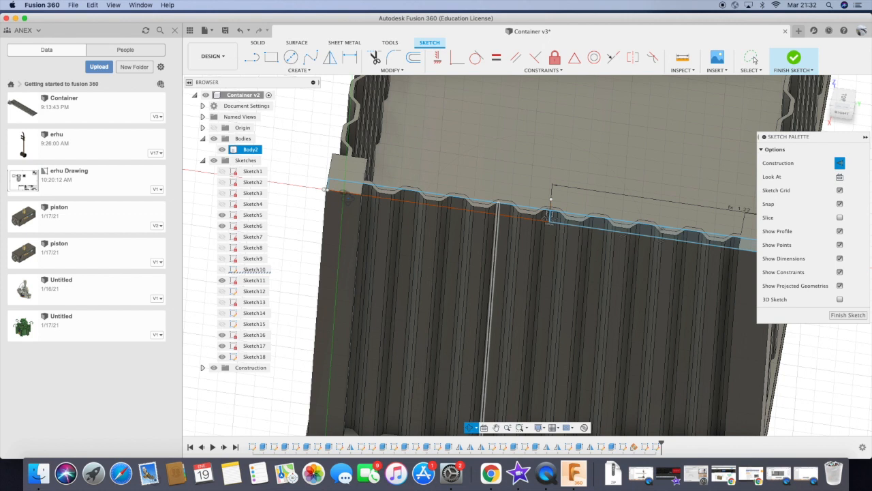
scroll(346, 177, "left", 5)
key("l")
scroll(363, 210, "up", 5)
left_click(341, 232)
left_click(839, 163)
scroll(665, 361, "down", 5)
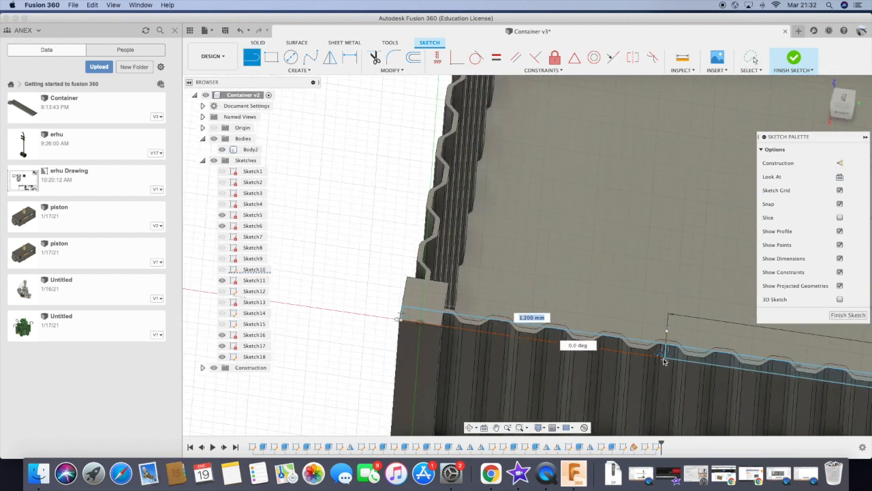
- Set up an extrusion of both beam profiles that starts from an offset plane at 0.02 mm
key("e")
left_click(826, 163)
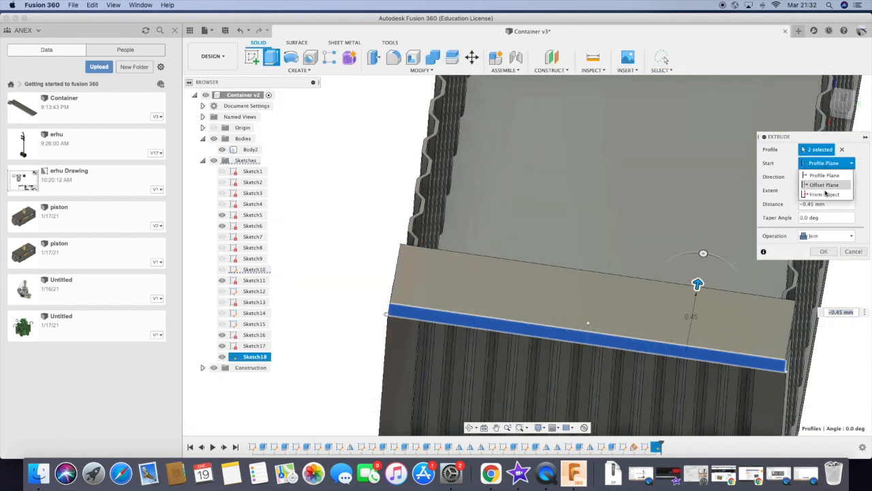
left_click(822, 176)
scroll(779, 366, "up", 10)
middle_click_drag(785, 390, 668, 395)
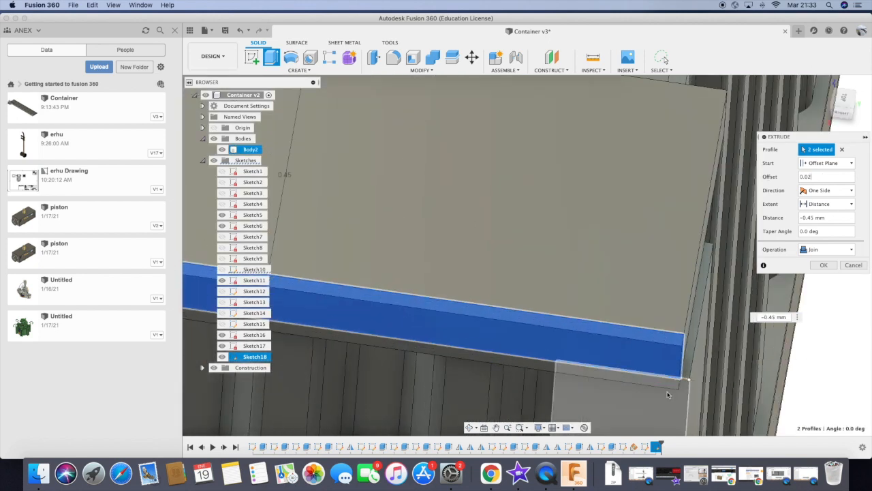
scroll(668, 395, "up", 4)
- Extrude the two beam profiles along the container by -(Length-0.04) mm, joined to the body
left_click_drag(827, 218, 804, 218)
type("-Length")
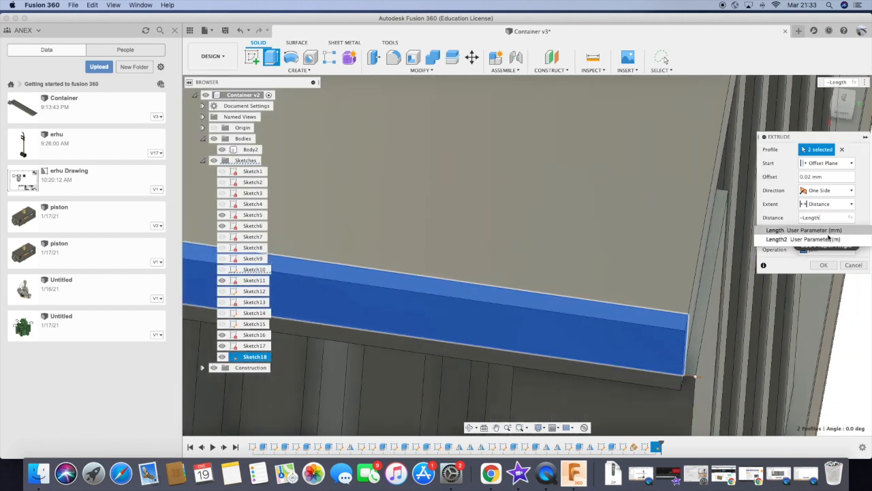
type("0")
left_click(446, 154)
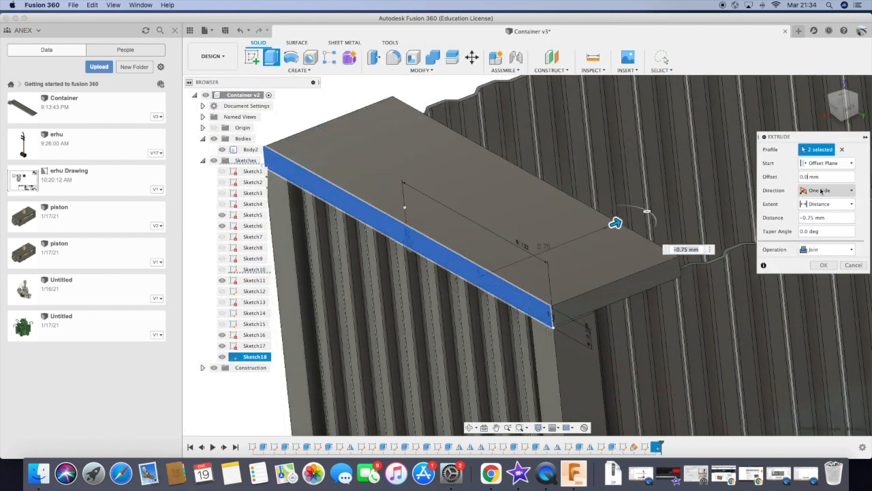
type("-(Length-0.04) mm")
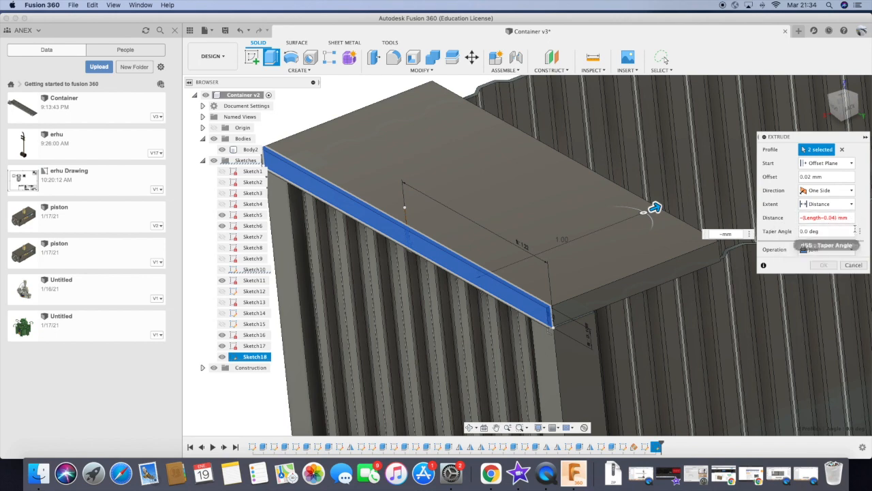
left_click(824, 265)
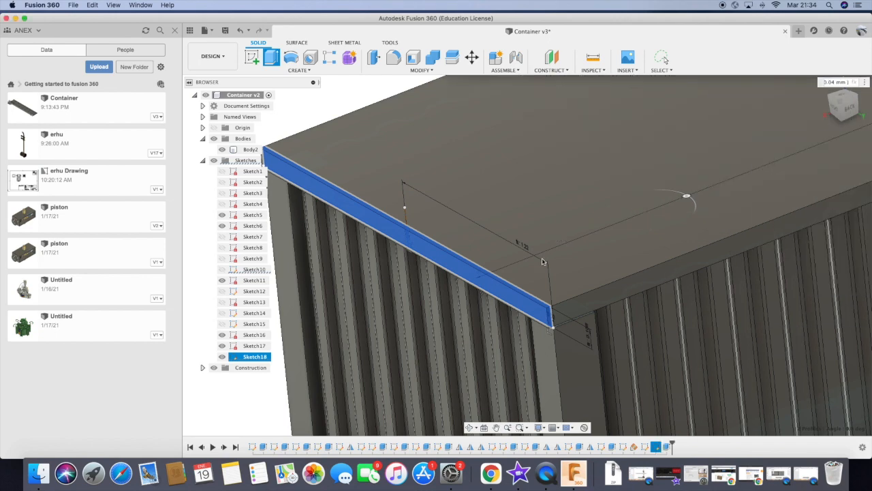
- Change the start offset of the roof extrusion to -0.02 mm
scroll(534, 259, "down", 3)
left_click(470, 428)
mouse_move(518, 293)
left_mouse_down()
mouse_move(470, 238)
mouse_move(508, 293)
left_mouse_up()
scroll(518, 296, "up", 8)
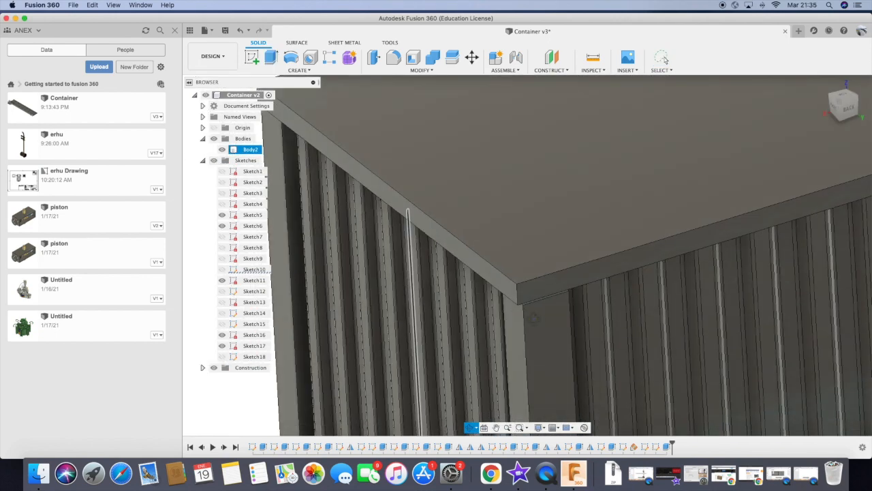
right_click(667, 448)
left_click(701, 345)
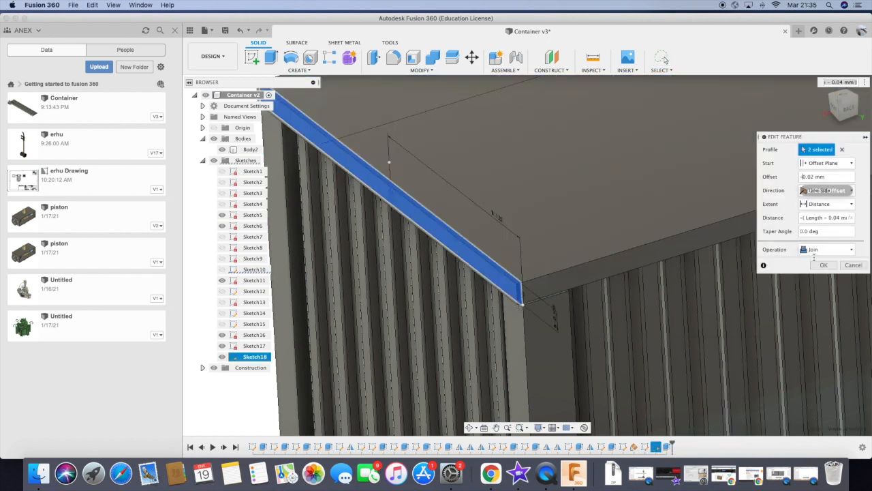
left_click(828, 267)
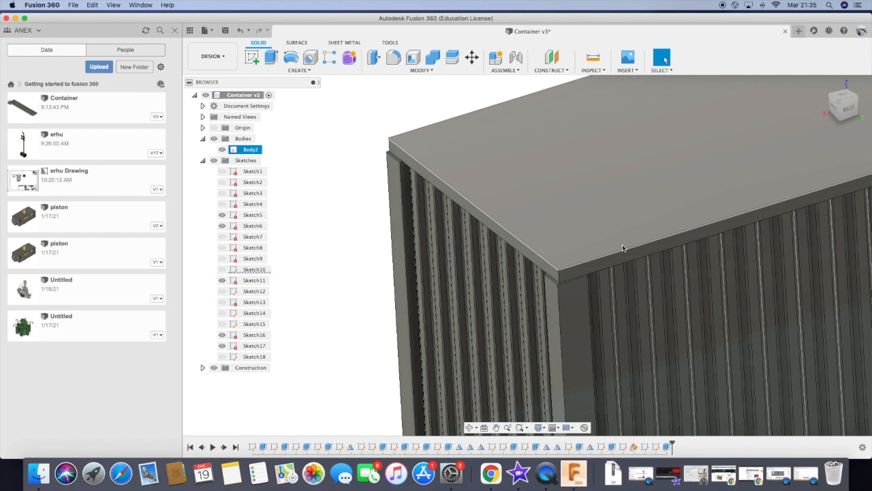
left_click(470, 428)
left_click_drag(525, 409, 545, 272)
scroll(539, 344, "up", 8)
left_click(252, 58)
left_click(576, 266)
left_click(469, 428)
left_click(252, 58)
left_click(542, 138)
scroll(565, 154, "up", 5)
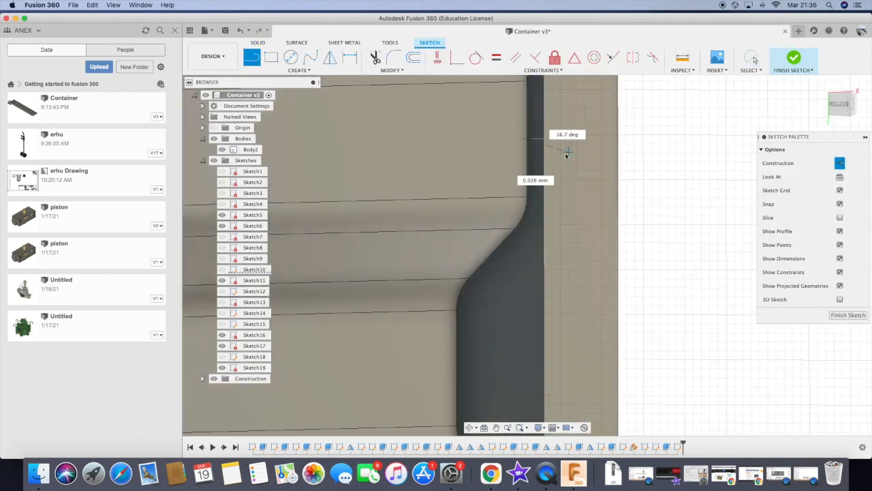
scroll(564, 154, "down", 5)
left_click(470, 427)
left_click_drag(535, 341, 596, 218)
scroll(571, 227, "down", 8)
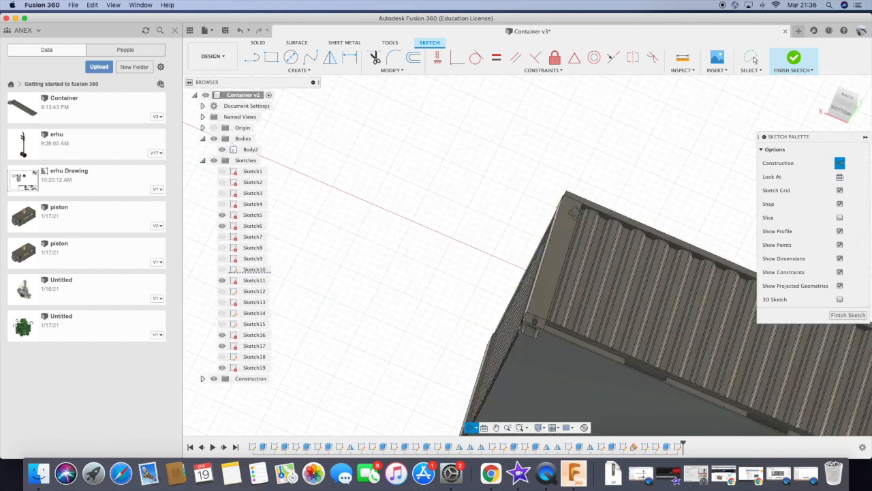
scroll(595, 218, "up", 5)
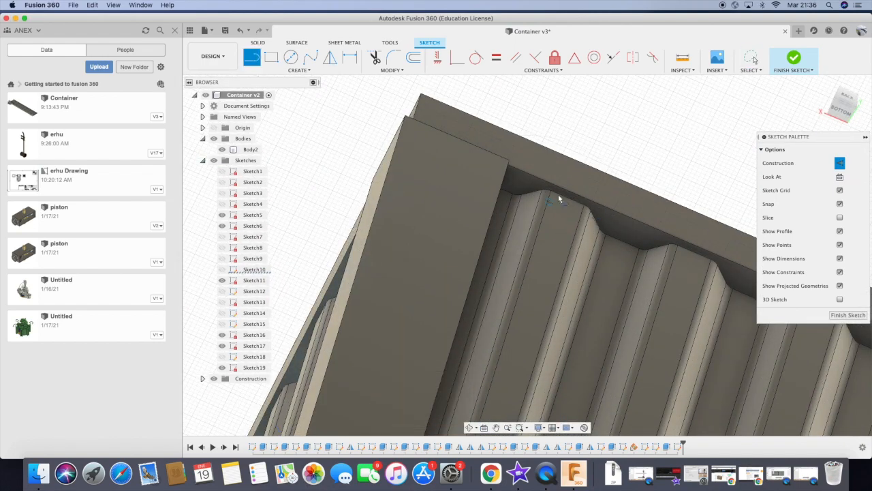
left_click(793, 60)
- Edit the roof extrusion so that its start offset is -0.01 mm
left_click(470, 428)
mouse_move(535, 196)
left_mouse_down()
mouse_move(535, 259)
mouse_move(458, 320)
left_mouse_up()
scroll(530, 216, "down", 6)
key("Escape")
double_click(459, 319)
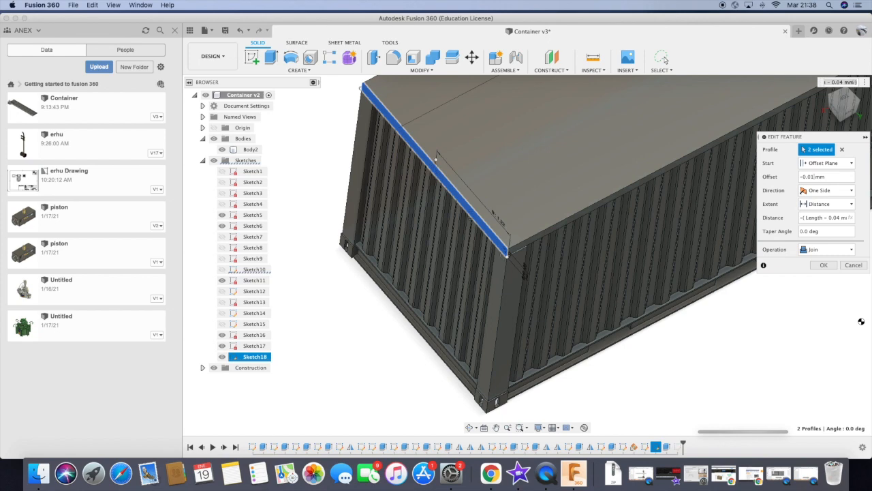
key("Return")
- Start a sketch on the roof's top face and project the two outer edges of the bottom corner casting into it
scroll(682, 259, "up", 1)
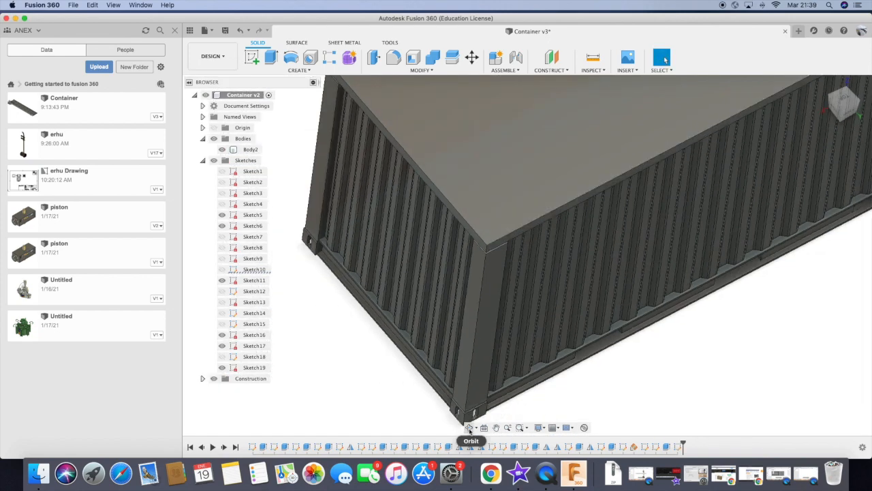
left_click(469, 427)
mouse_move(552, 293)
left_mouse_down()
mouse_move(480, 264)
mouse_move(527, 307)
mouse_move(490, 292)
mouse_move(520, 351)
mouse_move(515, 223)
left_mouse_up()
left_click(470, 213)
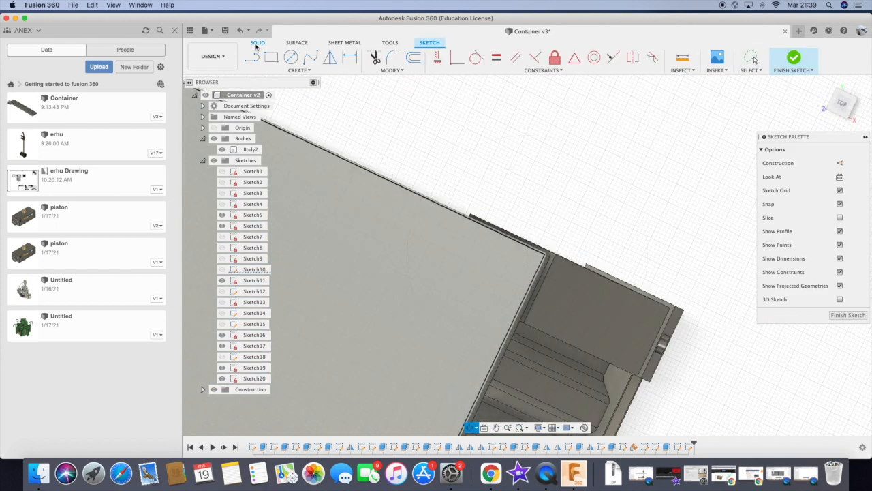
left_click(299, 70)
mouse_move(273, 224)
left_click(371, 224)
left_click(630, 285)
left_click(656, 342)
left_click(710, 193)
- Draw a two-point rectangle over the roof corner, spanning the ends of the projected casting edges
left_click(271, 57)
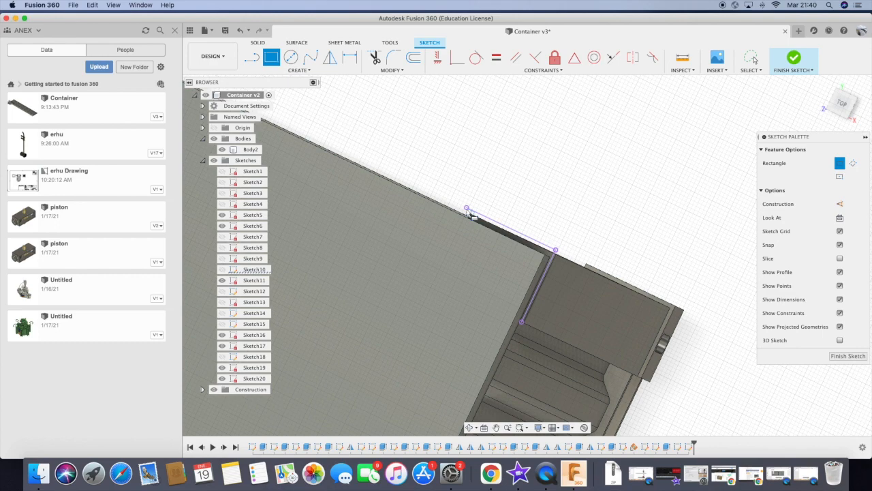
left_click_drag(487, 415, 460, 272)
scroll(459, 236, "down", 8)
left_click_drag(355, 279, 320, 300)
scroll(469, 237, "up", 6)
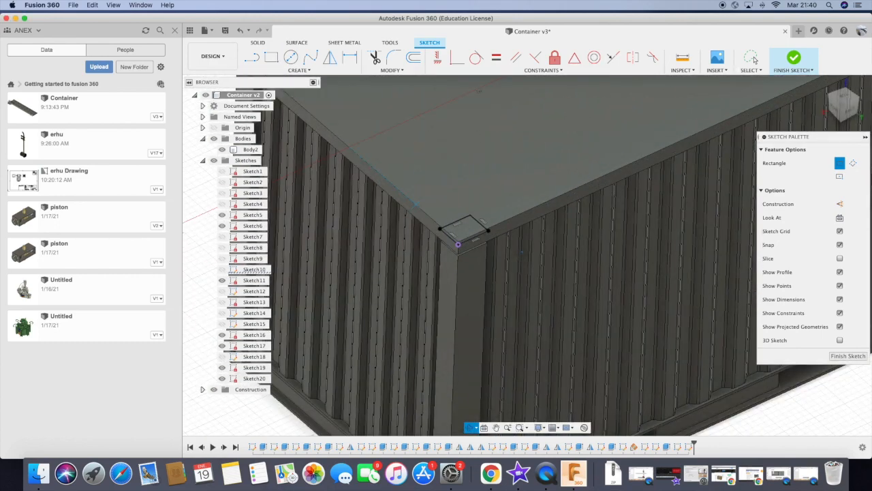
- Extrude both roof-corner profiles down along the post, using a distance expression based on Height/12
scroll(458, 239, "up", 5)
left_click(257, 43)
left_click(271, 57)
left_click(484, 235)
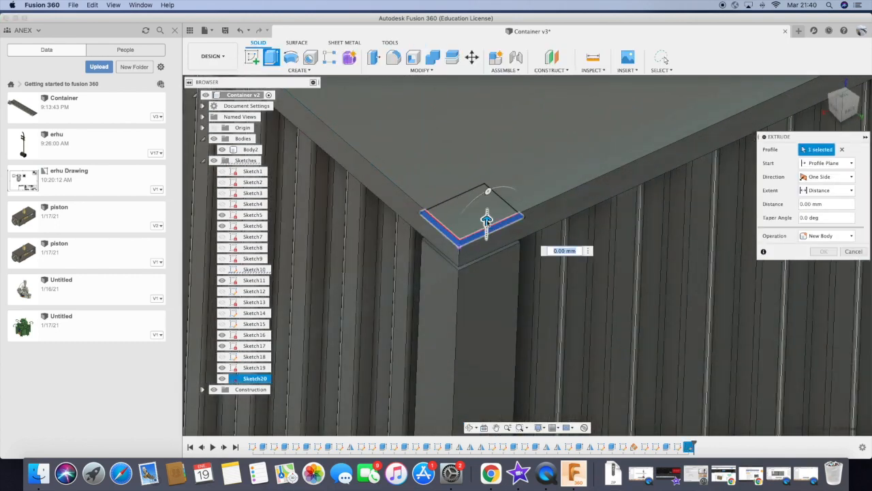
left_click(471, 206)
left_click_drag(471, 204, 470, 293)
scroll(583, 162, "down", 2)
scroll(583, 163, "down", 5)
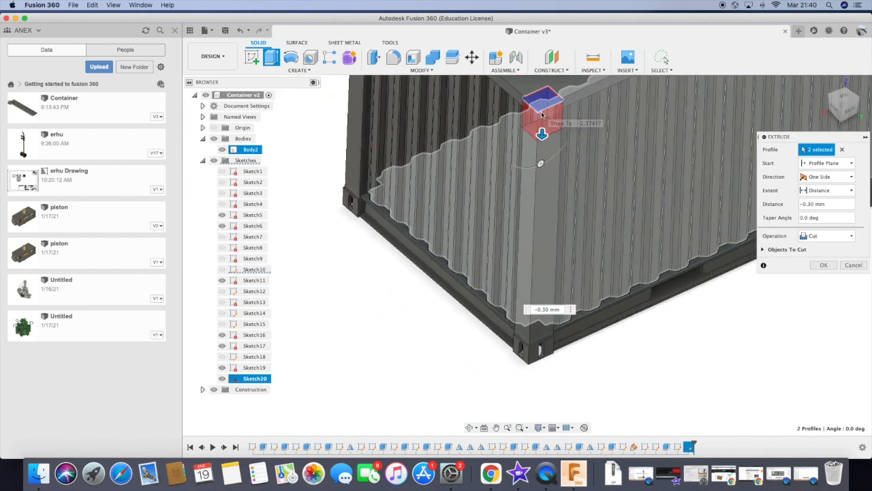
type("-")
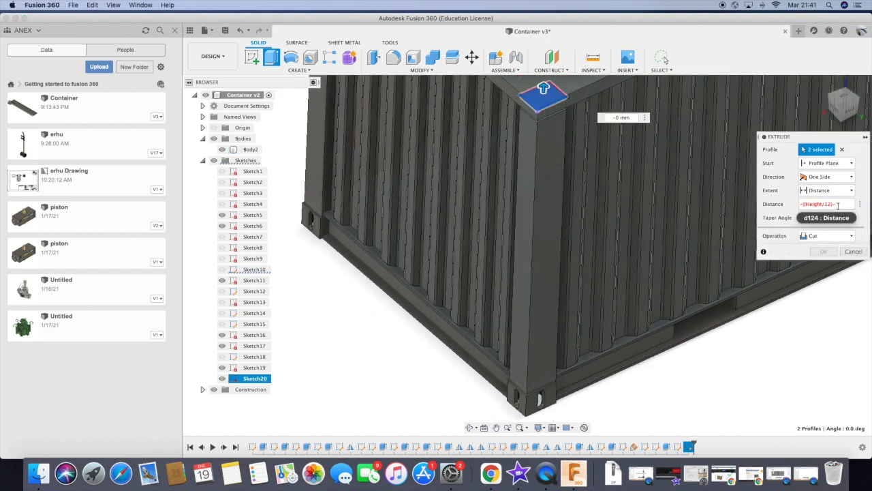
type("0.)")
left_click(823, 265)
double_click(699, 446)
left_click(824, 265)
- Save the design as a new version with the description "User Saved"
scroll(570, 384, "up", 3)
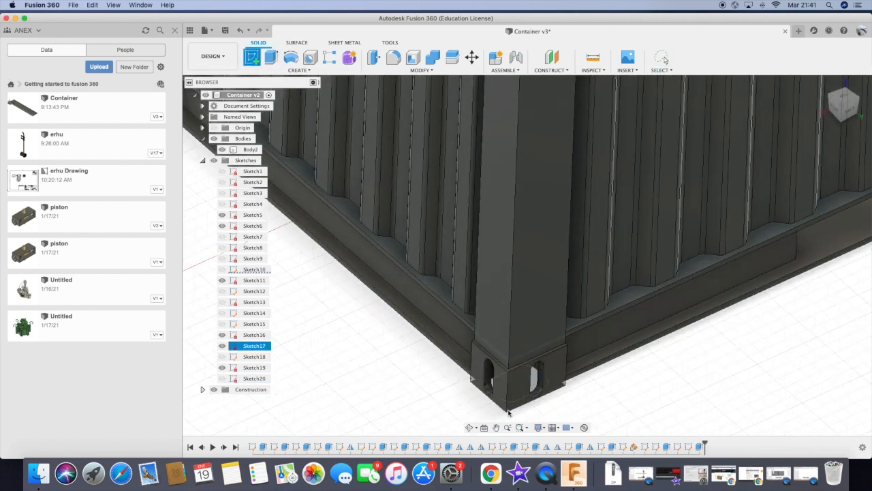
scroll(509, 417, "up", 3)
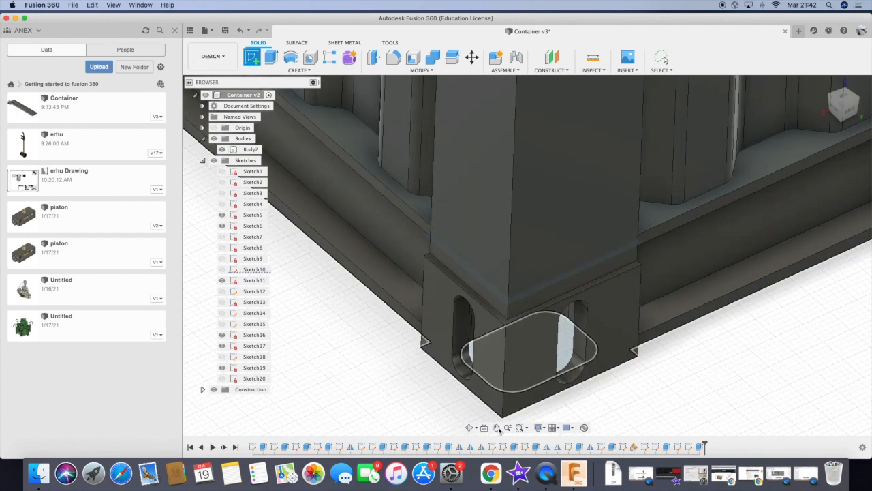
scroll(499, 429, "down", 5)
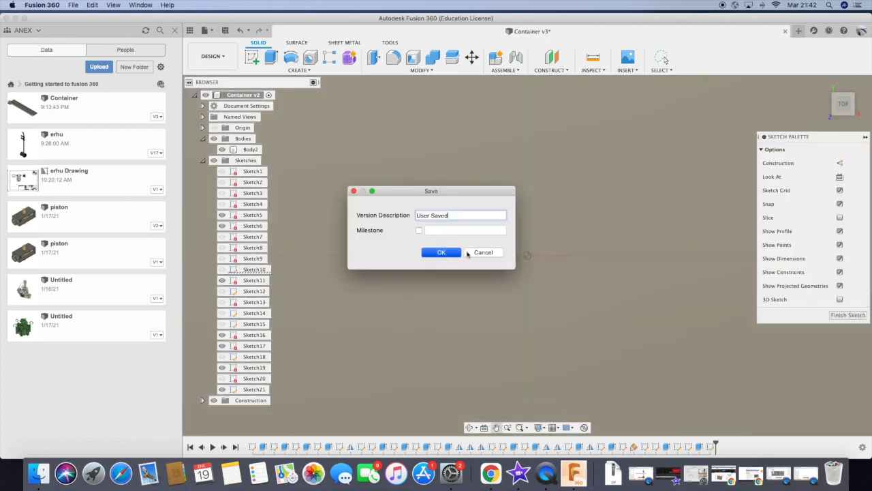
left_click(440, 252)
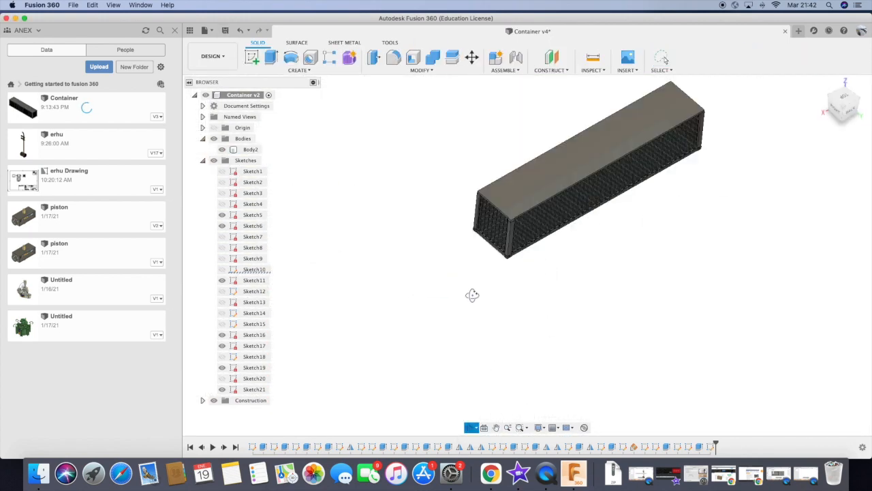
- Sketch horizontal and vertical construction centre lines on the end-wall-side face of the upper corner block
scroll(471, 294, "up", 10)
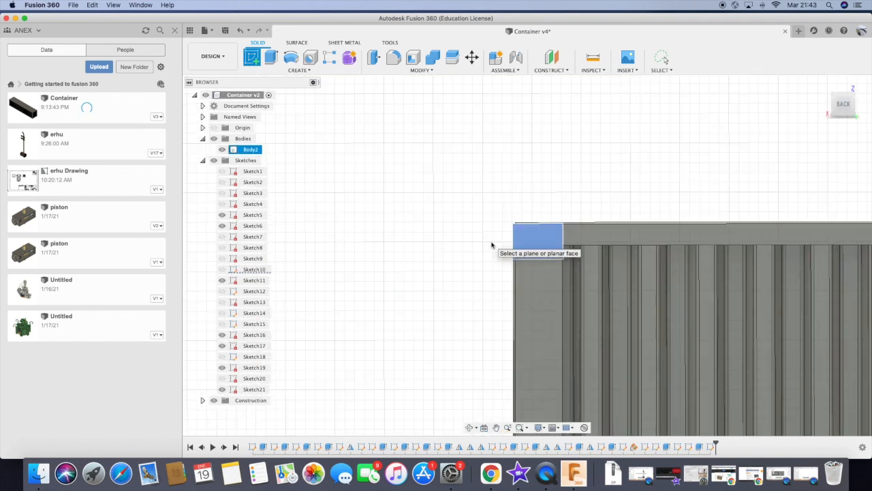
left_click(494, 242)
left_click(507, 215)
key("Escape")
scroll(525, 218, "up", 5)
scroll(430, 238, "down", 8)
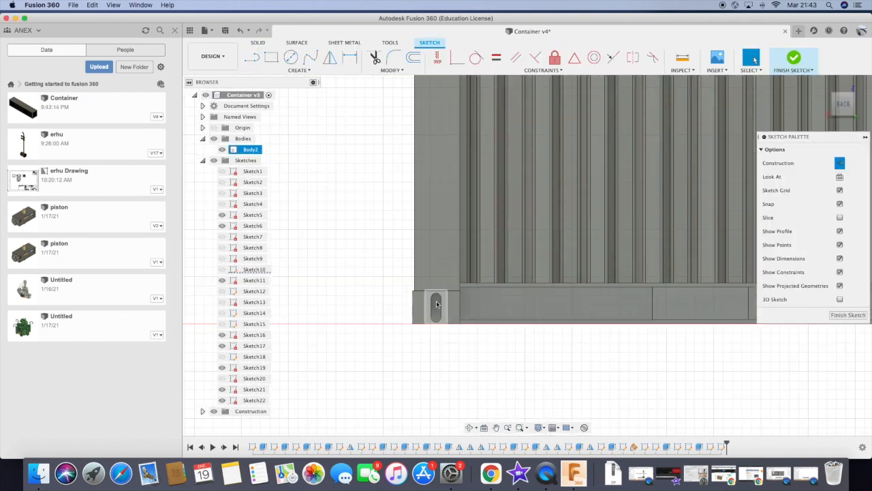
scroll(439, 295, "up", 5)
left_click(252, 57)
scroll(372, 361, "up", 5)
scroll(626, 173, "down", 5)
mouse_move(524, 344)
middle_mouse_down("shift")
mouse_move(517, 123)
mouse_move(536, 286)
mouse_move(444, 197)
middle_mouse_up("shift")
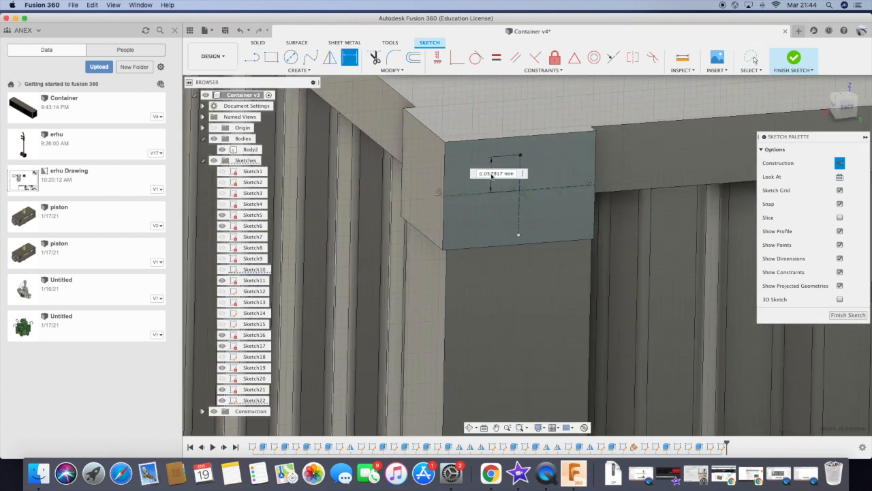
- Dimension both halves of the vertical centre line to 0.05 mm and draw a centre-to-centre slot between its ends
left_click(501, 217)
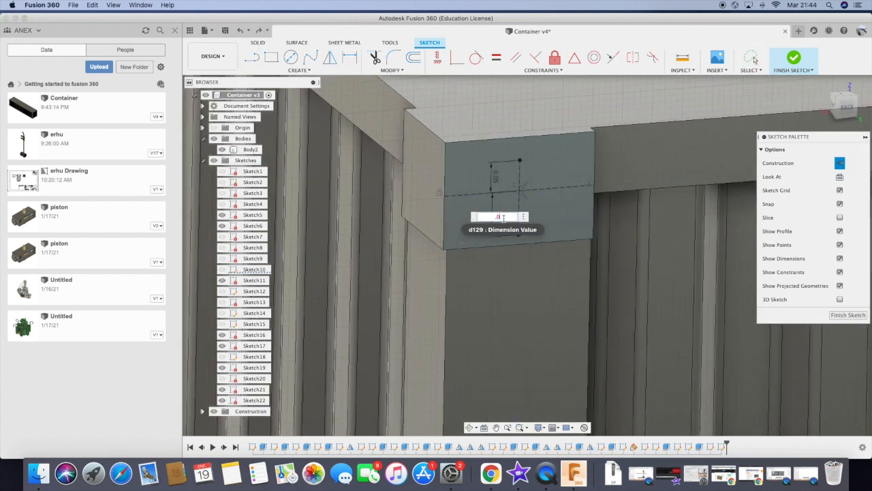
left_click(298, 70)
mouse_move(273, 136)
left_click(379, 136)
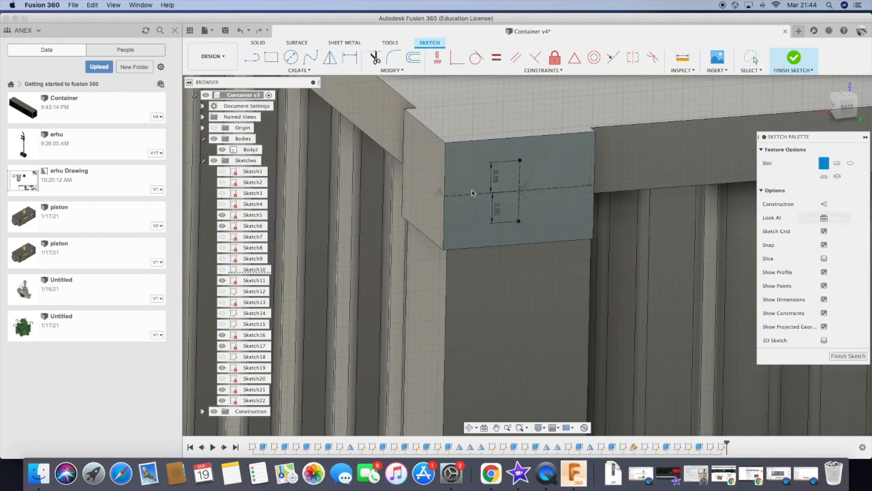
left_click(531, 218)
- Cut the slot profile 0.02 mm deep into the upper corner block
left_click(258, 42)
left_click(272, 57)
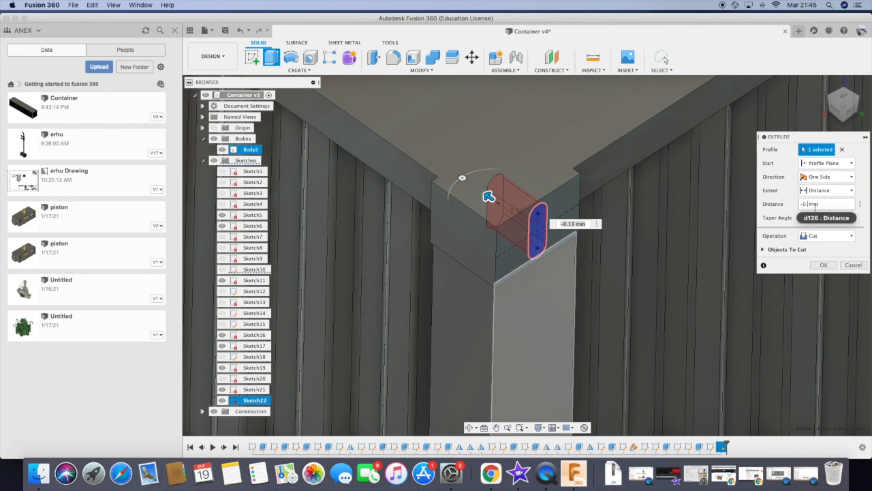
left_click_drag(489, 196, 543, 235)
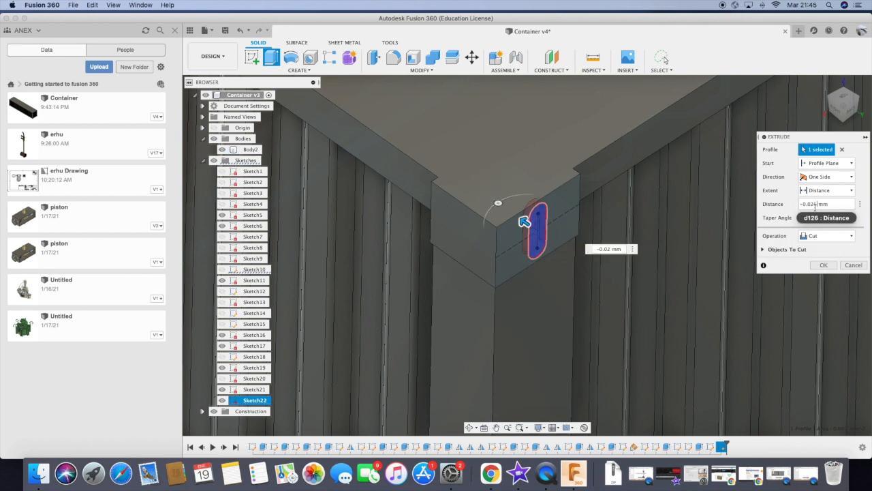
left_click(823, 265)
- Sketch construction centre lines on the upper corner block's other outer face, dimensioning both halves of the vertical line to 0.05 mm
scroll(525, 279, "down", 1)
scroll(525, 279, "up", 2)
left_click(252, 57)
left_click(543, 295)
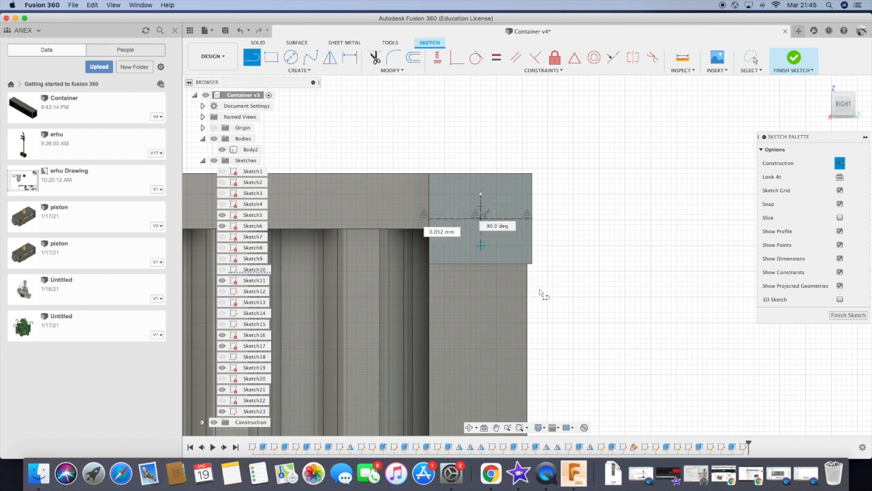
key("Return")
- Draw a centre-to-centre slot between the vertical centre line's ends and dimension its end radius
left_click(299, 71)
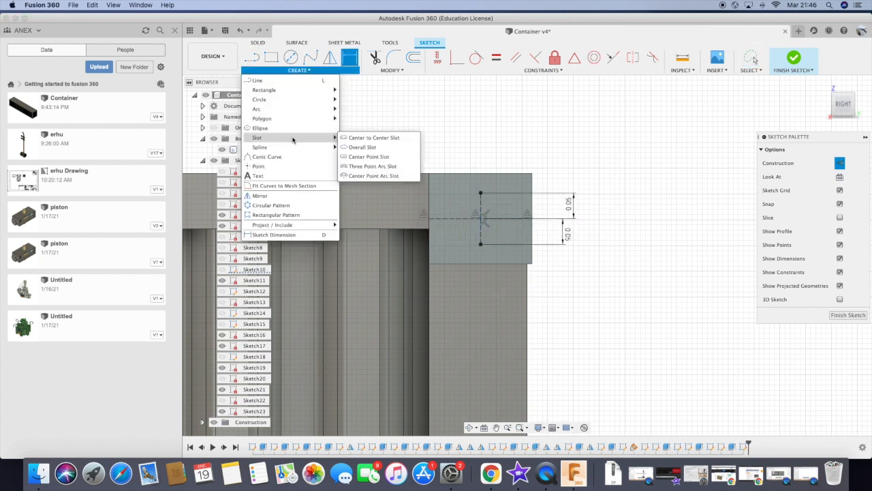
left_click(368, 140)
left_click(492, 251)
middle_click_drag(491, 251, 450, 279, "shift")
left_click(350, 58)
left_click(494, 182)
left_click(517, 151)
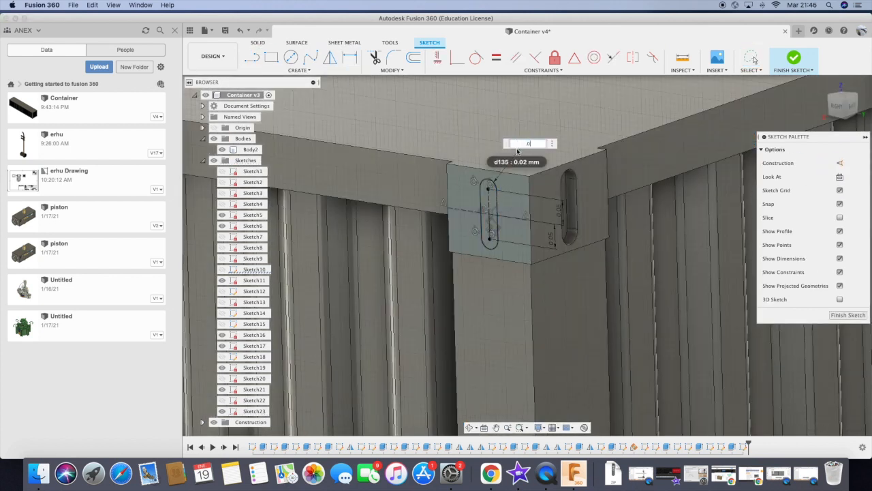
- Cut the slot profile into the corner block and set the cut's distance to -0.025 mm
key("e")
left_click(823, 265)
right_click(753, 445)
left_click(782, 361)
left_click(818, 205)
type("-0.025")
key("Return")
- Start a sketch on the container's top face and project the rounded outline of the bottom corner opening into it
left_click(491, 327)
scroll(490, 327, "down", 5)
middle_click_drag(491, 327, 549, 374, "shift")
left_click(549, 375)
left_click(252, 58)
left_click(443, 150)
middle_click_drag(464, 372, 518, 395, "shift")
left_click(297, 70)
mouse_move(319, 227)
left_click(357, 225)
scroll(702, 222, "up", 10)
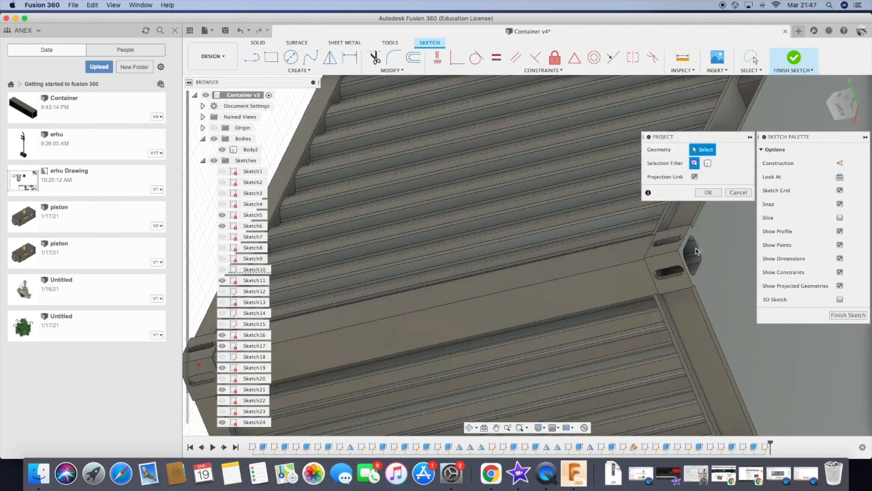
left_click(677, 236)
left_click(704, 278)
left_click(707, 193)
- Extrude the projected rounded profile upward from the top of the corner block as a lug
scroll(715, 300, "down", 10)
left_click(469, 428)
left_click_drag(437, 272, 490, 327)
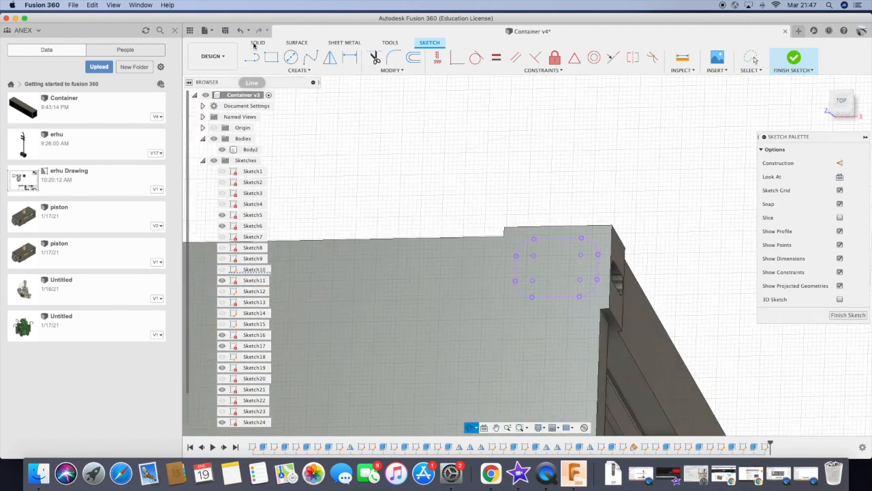
left_click(258, 43)
left_click(271, 57)
left_click(558, 270)
left_click(469, 428)
mouse_move(500, 397)
left_mouse_down()
mouse_move(452, 263)
mouse_move(436, 266)
left_mouse_up()
left_click_drag(513, 237, 508, 225)
left_click(823, 252)
- Mirror the corner block, both slot cuts and the top lug about the container's mid-planes to the other upper corners
left_click(469, 428)
left_click_drag(477, 341, 532, 368)
scroll(531, 316, "down", 10)
scroll(531, 316, "up", 5)
left_click(296, 71)
left_click(265, 367)
left_click(775, 447)
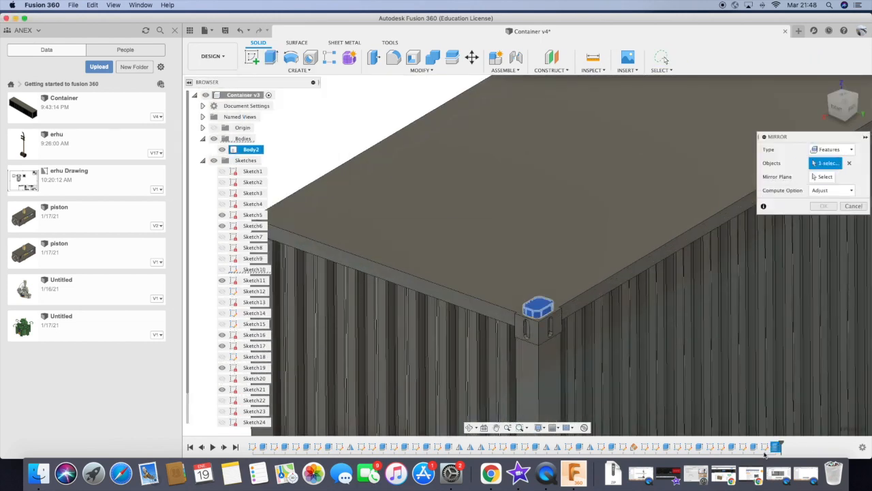
left_click(753, 447)
left_click(732, 446)
left_click(699, 447)
left_click(822, 177)
scroll(505, 298, "down", 5)
left_click(468, 428)
left_click_drag(477, 306, 665, 60)
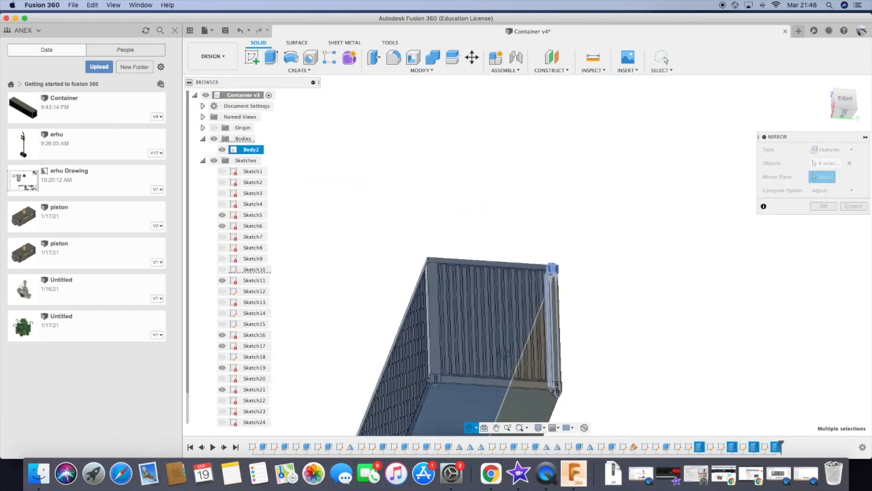
middle_click_drag(504, 353, 736, 334, "shift")
scroll(598, 368, "down", 5)
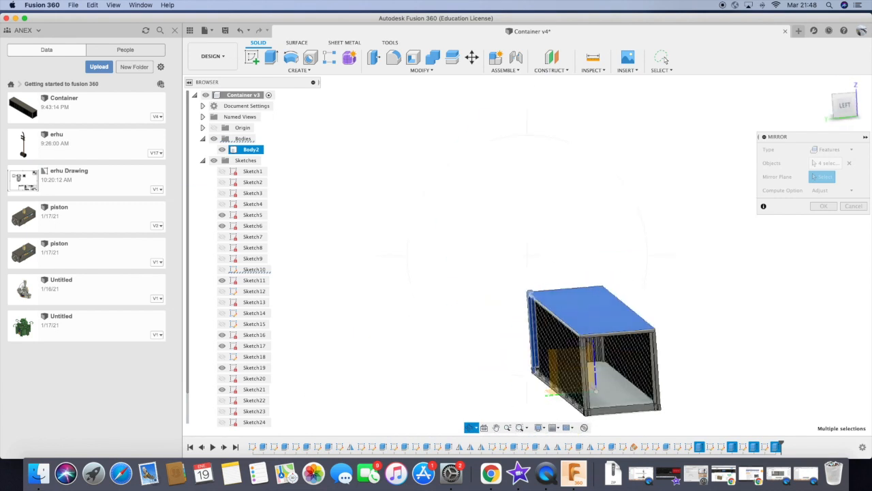
scroll(598, 375, "up", 5)
left_click(569, 373)
left_click(823, 206)
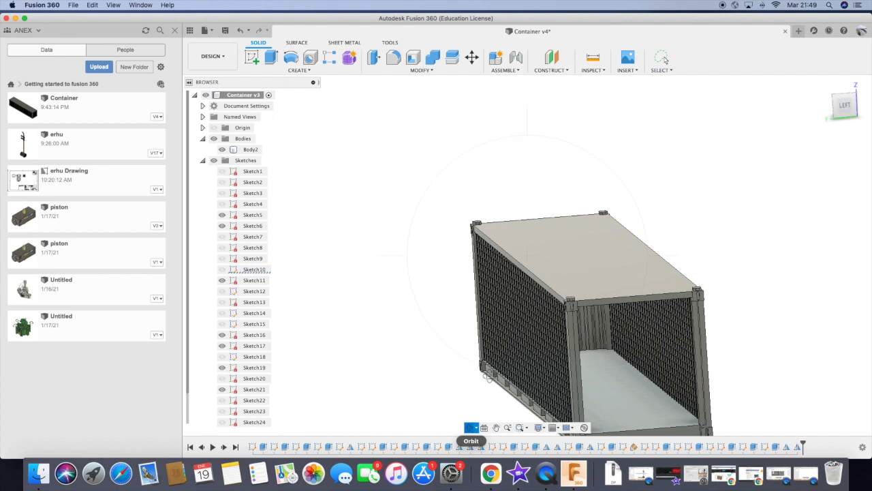
- Start a sketch on the roof's top face and draw two-point rectangles around the two corner blocks at one end
left_click(468, 427)
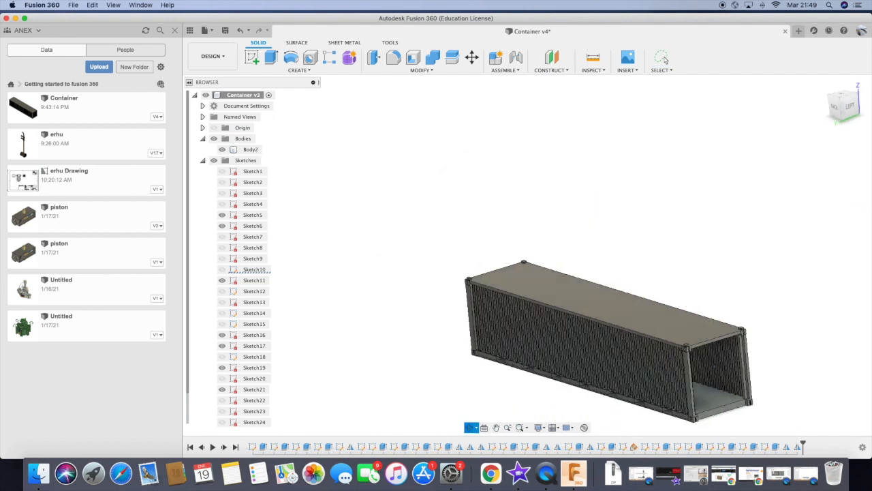
left_click_drag(526, 344, 523, 388)
scroll(449, 245, "up", 5)
left_click(252, 58)
left_click(490, 293)
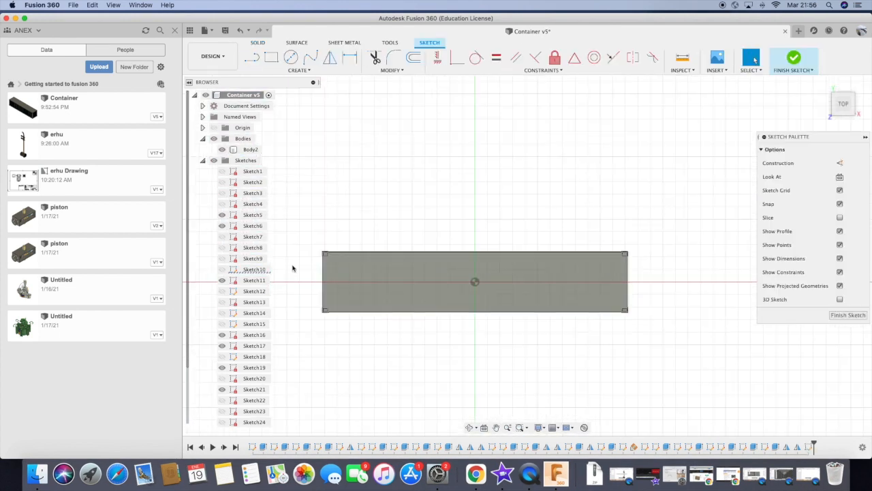
scroll(323, 253, "up", 10)
key("r")
scroll(323, 278, "down", 4)
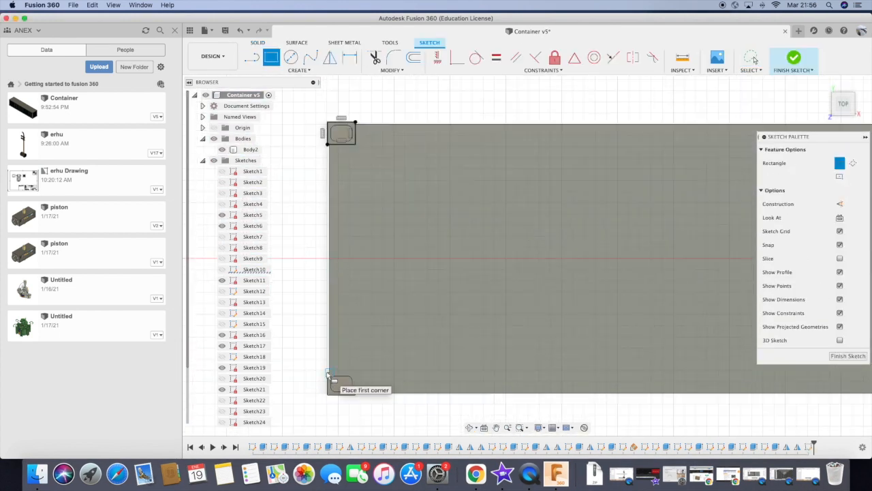
scroll(327, 373, "up", 5)
left_click(328, 373)
left_click(401, 432)
- Draw two-point rectangles around the two corner blocks at the opposite end of the roof
scroll(323, 346, "down", 10)
scroll(601, 343, "up", 8)
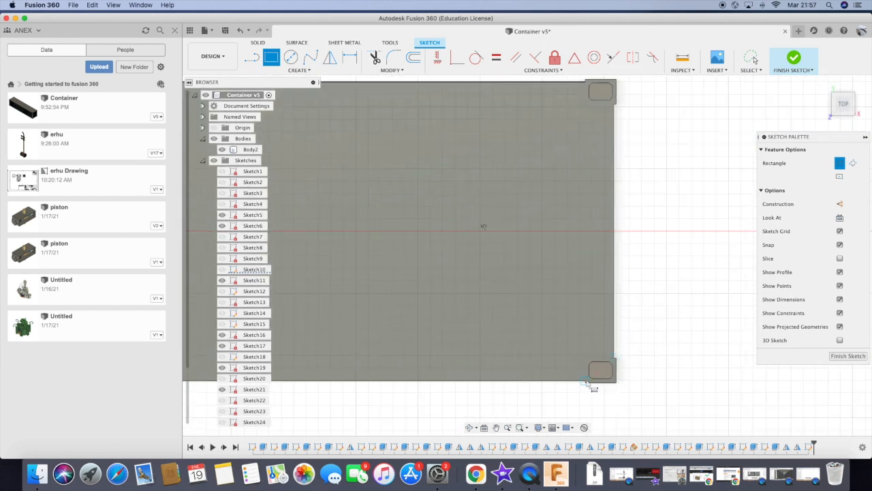
key("r")
scroll(604, 381, "up", 6)
left_click(576, 196)
left_click(712, 305)
- Draw a centre rectangle from the roof's centre out to the corner blocks and finish the sketch
scroll(630, 260, "down", 10)
left_click(839, 176)
left_click(425, 295)
scroll(606, 258, "up", 6)
left_click(674, 241)
key("Escape")
scroll(654, 293, "down", 3)
key("d")
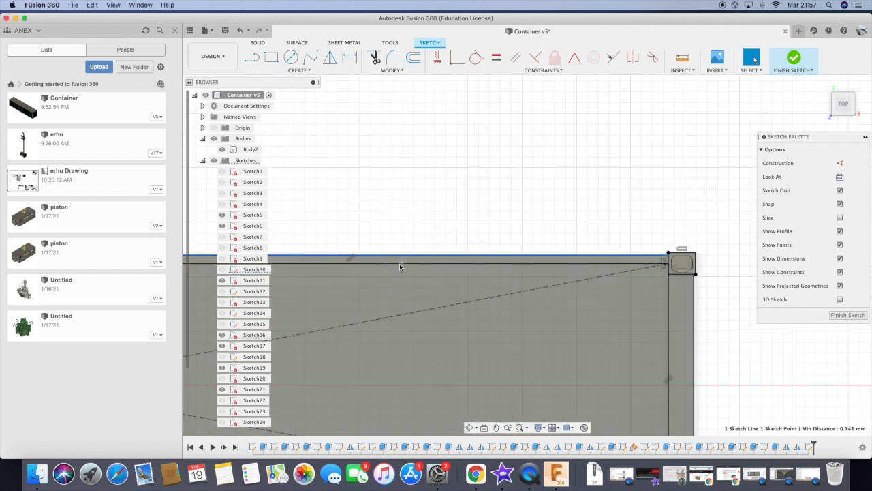
key("Escape")
scroll(645, 265, "up", 3)
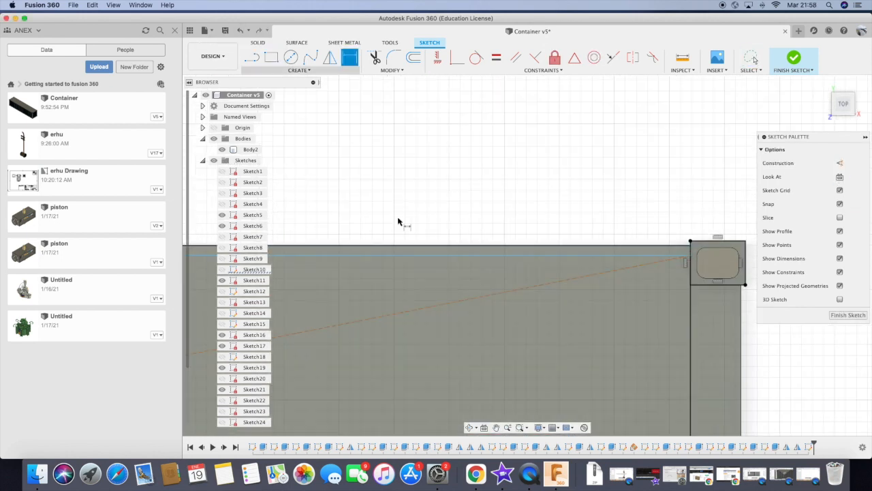
mouse_move(475, 216)
middle_mouse_down("shift")
mouse_move(443, 259)
mouse_move(302, 342)
mouse_move(476, 381)
mouse_move(388, 368)
mouse_move(429, 408)
mouse_move(395, 348)
middle_mouse_up("shift")
left_click(790, 58)
- Cut the central rectangle profile out of the roof, leaving a frame along its edges
key("e")
mouse_move(600, 244)
left_mouse_down()
mouse_move(601, 278)
mouse_move(601, 243)
left_mouse_up()
mouse_move(601, 243)
middle_mouse_down("shift")
mouse_move(671, 259)
mouse_move(613, 286)
mouse_move(600, 361)
mouse_move(477, 334)
middle_mouse_up("shift")
scroll(506, 345, "down", 5)
scroll(409, 287, "up", 5)
- Sketch construction guide lines on the inner face of the long roof rail, with a 0.02 mm offset below its upper edge
left_click(842, 109)
left_click(252, 58)
left_click(440, 281)
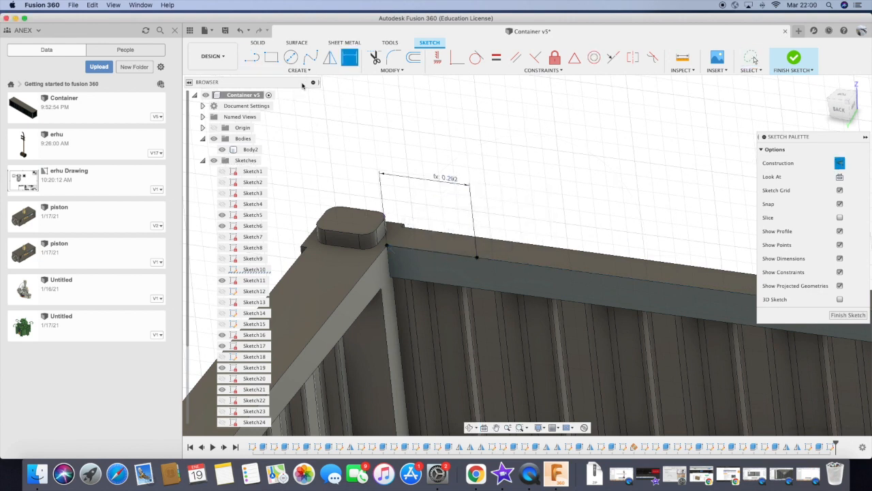
scroll(440, 254, "up", 3)
key("d")
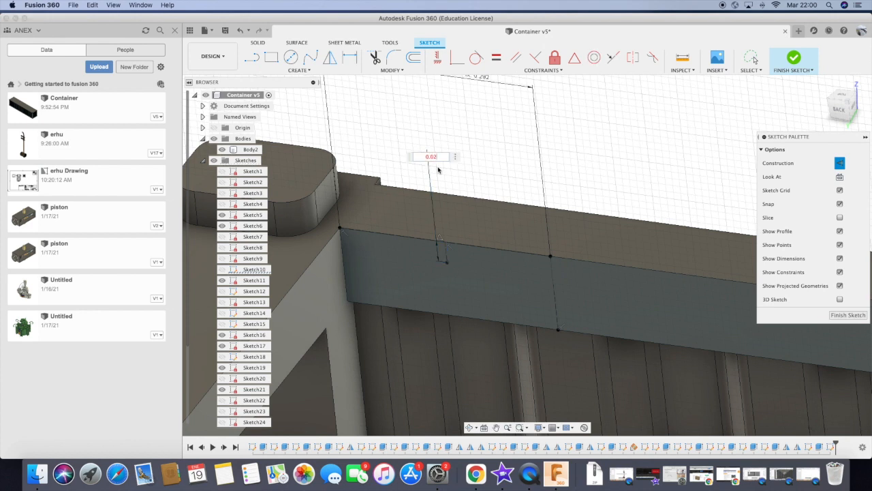
key("Return")
- Draw the flat-and-sloped half corrugation between the guide lines and fillet both bends with a 0.025 mm radius
key("l")
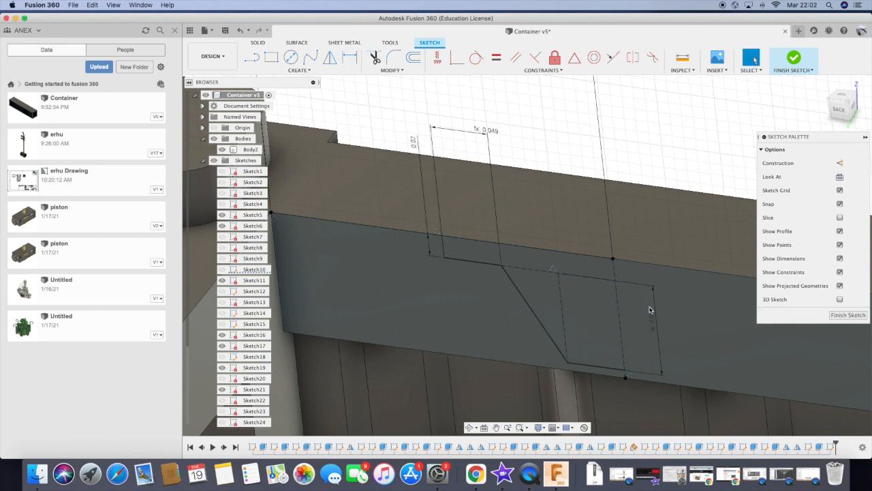
left_click(394, 58)
left_click(502, 265)
left_click(565, 332)
key("Return")
- Draw a vertical construction line at the half corrugation's upper end and mirror the profile about it
left_click(330, 58)
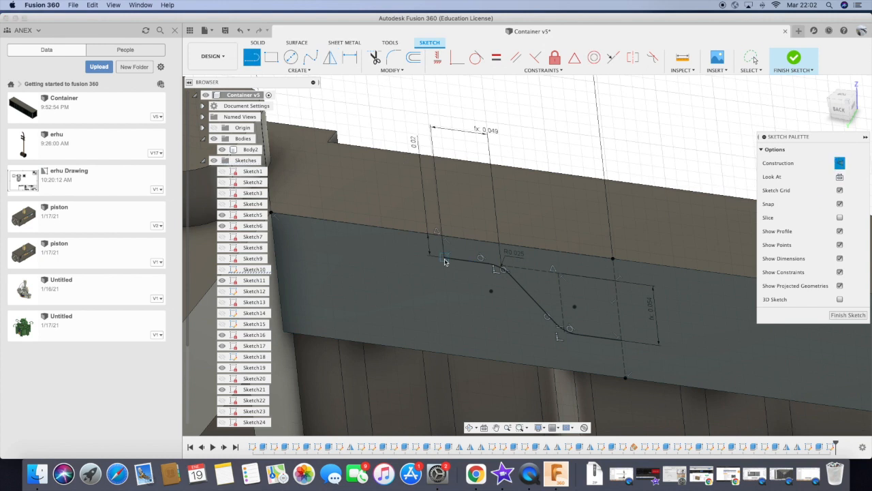
scroll(444, 264, "up", 3)
key("l")
scroll(457, 273, "down", 3)
key("Escape")
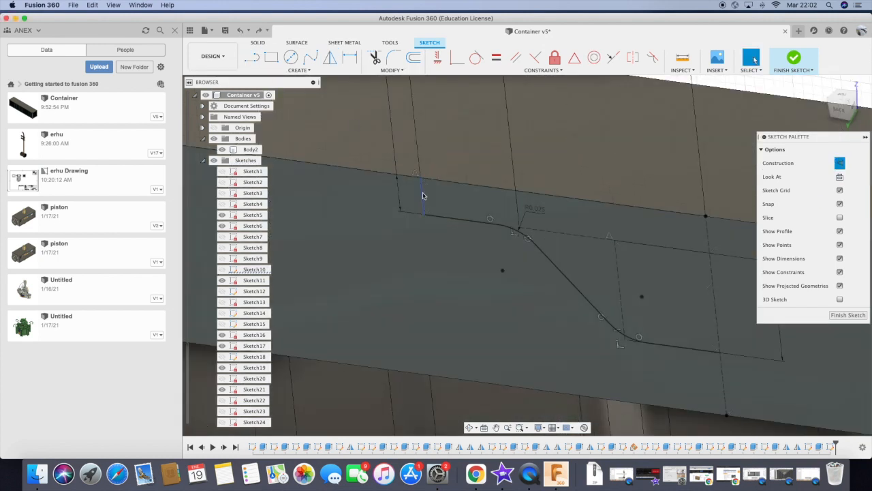
left_click(330, 57)
left_click(694, 163)
left_click(418, 200)
left_click(708, 179)
scroll(470, 262, "down", 3)
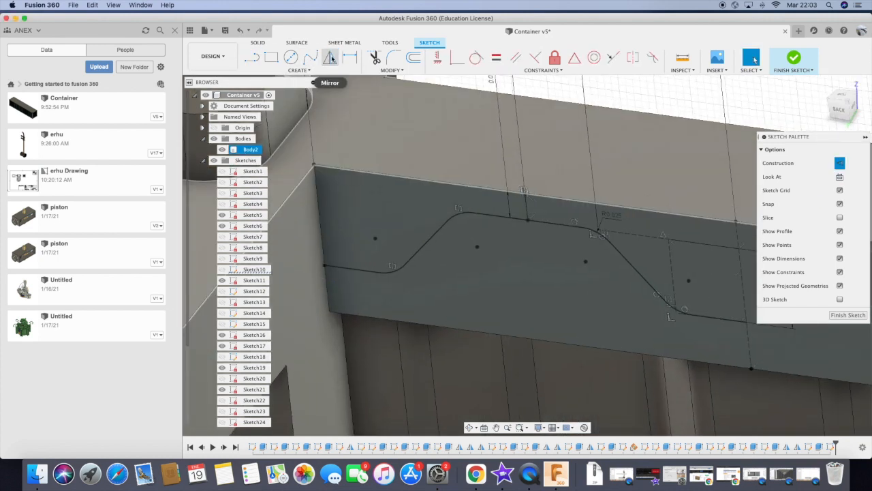
- Create a rectangular pattern of the corrugation profile along the rail with quantity n and spacing (Length-0.5)/n
left_click(330, 58)
left_click(358, 270)
left_click(396, 271)
left_click(426, 244)
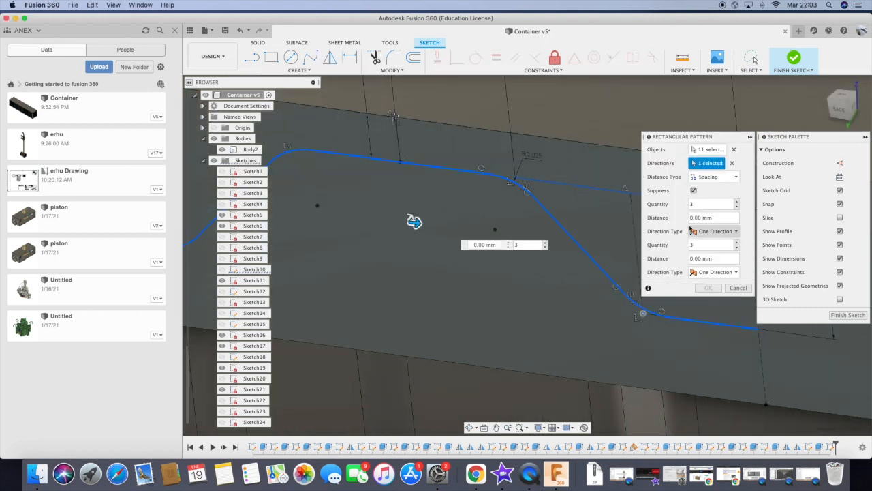
type("0.5)/n")
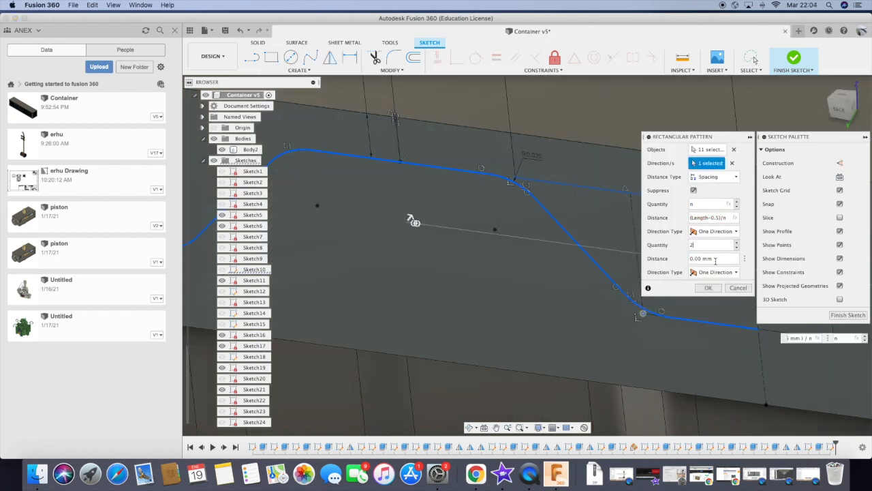
key("Return")
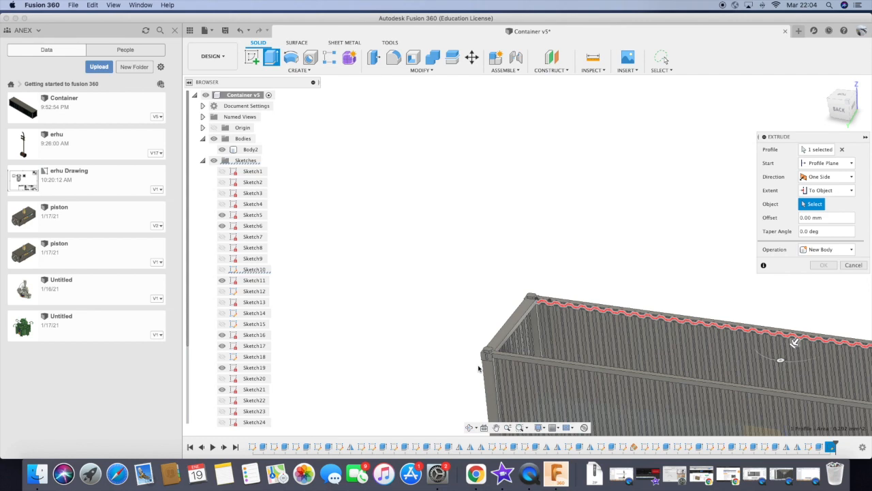
- Extrude the corrugated roof profile across the opening up to the opposite rail, using the To Object extent and Join operation
middle_click_drag(478, 369, 379, 287, "shift")
scroll(389, 299, "up", 5)
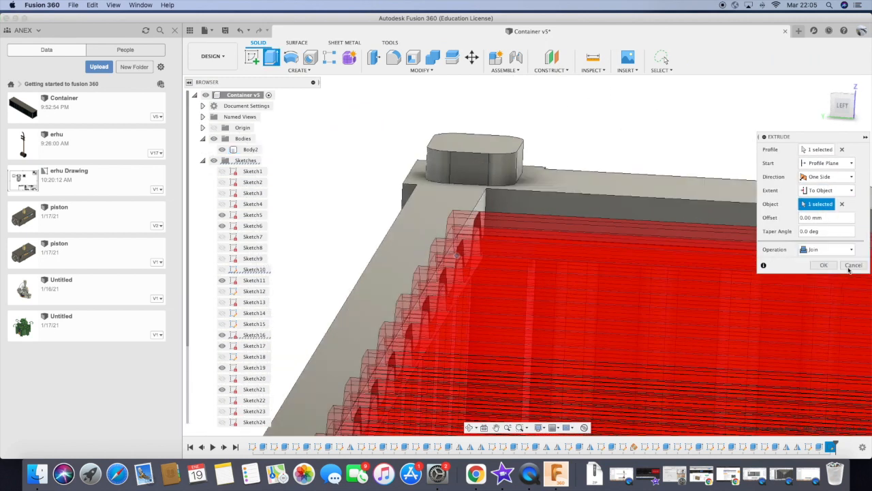
left_click(850, 266)
- Examine the corrugated roof and the whole container from the open end
scroll(327, 274, "down", 10)
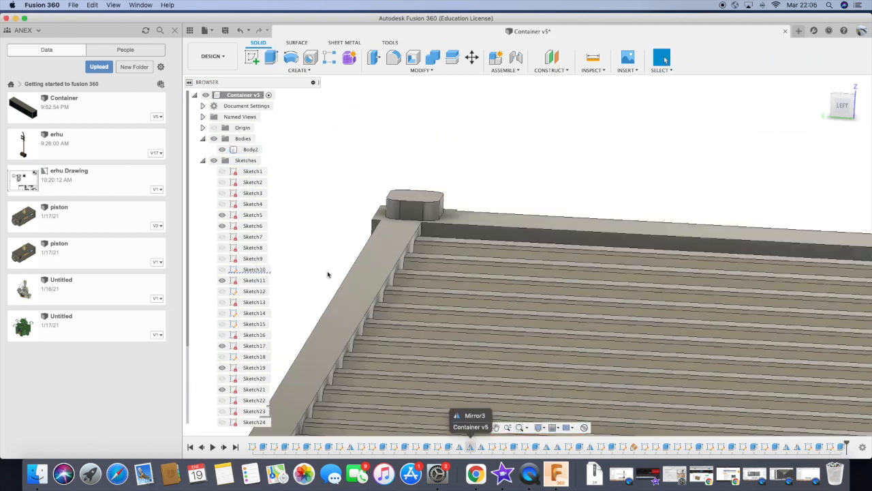
left_click(470, 427)
left_click_drag(498, 345, 528, 341)
left_click(496, 427)
left_click_drag(340, 102, 455, 250)
scroll(458, 251, "up", 5)
key("Escape")
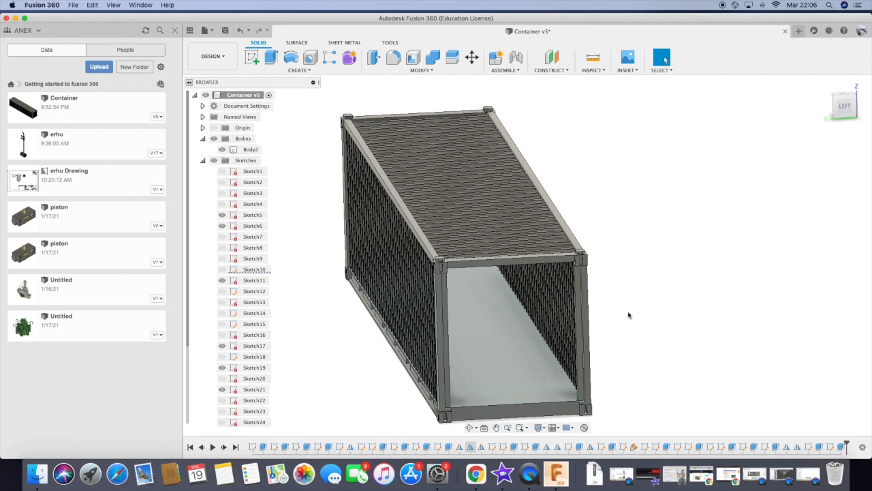
- Examine the container from its other sides and beneath the frame
left_click(469, 427)
left_click_drag(476, 307, 505, 231)
left_click_drag(295, 243, 371, 334)
left_click(497, 428)
left_click_drag(514, 307, 605, 255)
left_click(471, 427)
mouse_move(477, 385)
left_mouse_down()
mouse_move(526, 374)
mouse_move(444, 315)
mouse_move(425, 338)
mouse_move(468, 329)
mouse_move(457, 266)
left_mouse_up()
left_click(496, 427)
- Start a sketch on a container frame face and draw a small rectangle on it
scroll(448, 181, "up", 5)
left_click(253, 57)
scroll(441, 280, "up", 3)
left_click(441, 280)
left_click(471, 427)
mouse_move(470, 388)
left_mouse_down()
mouse_move(453, 366)
mouse_move(672, 298)
left_mouse_up()
left_click(271, 57)
left_click(487, 256)
left_click(547, 213)
- Extrude the small rectangle up to the opposite frame face using the To Object extent
left_click(258, 43)
left_click(271, 57)
left_click(509, 239)
left_click(470, 428)
scroll(738, 269, "up", 5)
left_click(823, 190)
left_click(820, 211)
left_click(710, 327)
left_click(824, 280)
- Examine the roof, a top corner casting and the open end of the container
scroll(725, 256, "down", 10)
middle_click_drag(688, 320, 436, 343, "shift")
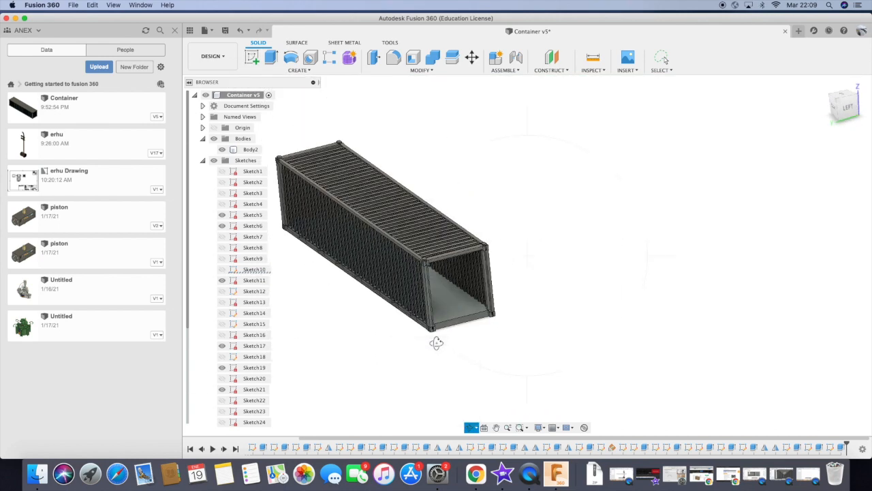
scroll(494, 260, "up", 10)
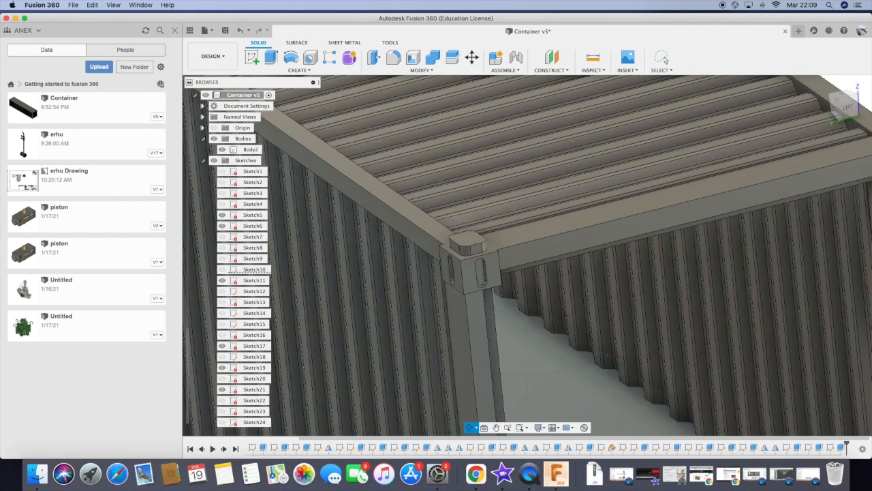
scroll(535, 208, "down", 10)
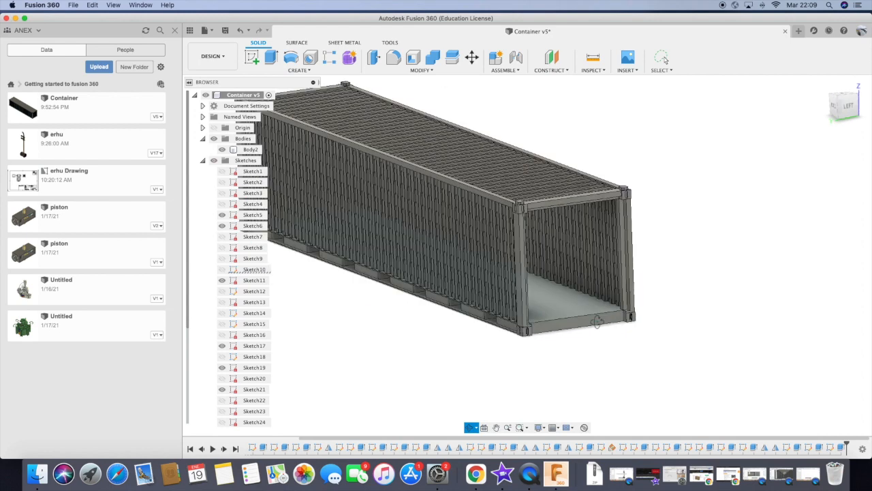
left_click_drag(600, 324, 584, 337)
left_click_drag(584, 336, 606, 341)
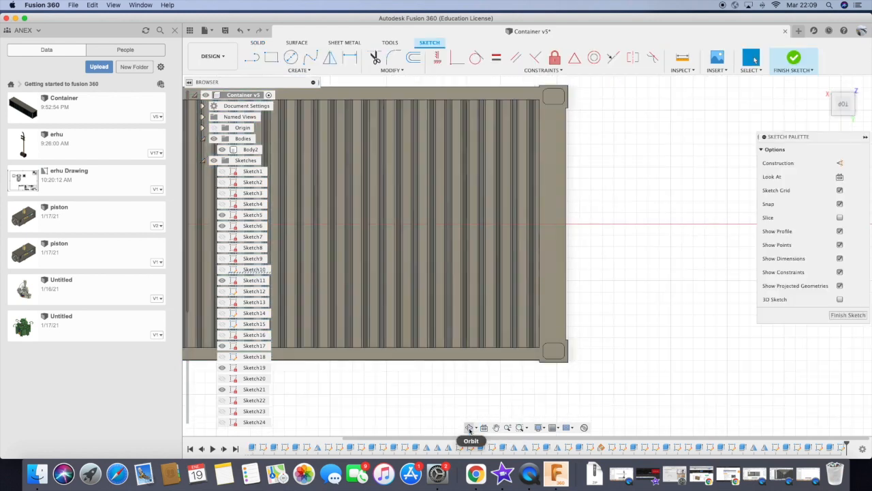
- Try to sketch a rectangle on the floor at the open end and extrude it upward 0.55 mm
left_click(469, 429)
left_click_drag(586, 389, 483, 374)
middle_click_drag(463, 273, 381, 370)
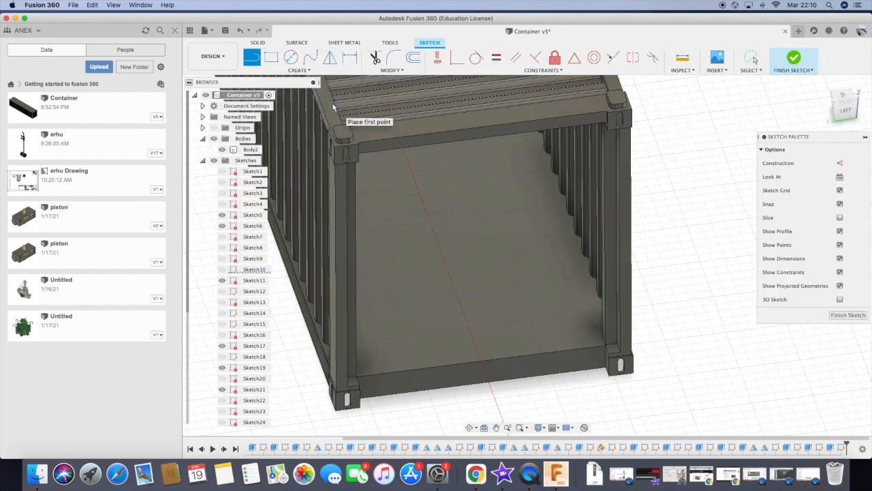
key("r")
scroll(607, 347, "up", 10)
scroll(437, 261, "down", 10)
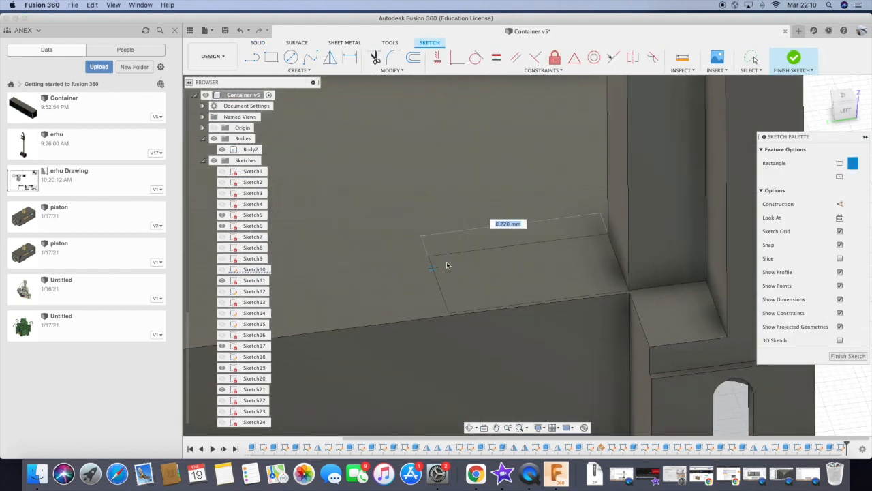
left_click(793, 58)
key("e")
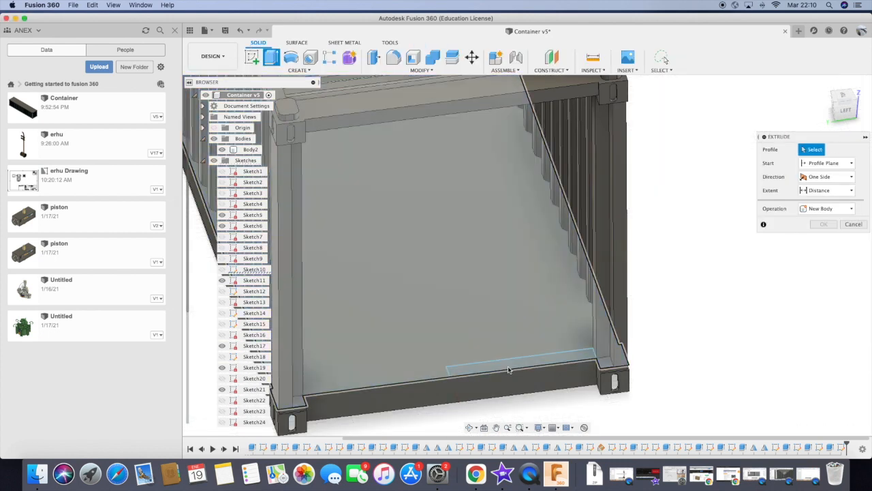
left_click(826, 236)
left_click(854, 252)
key("super+z")
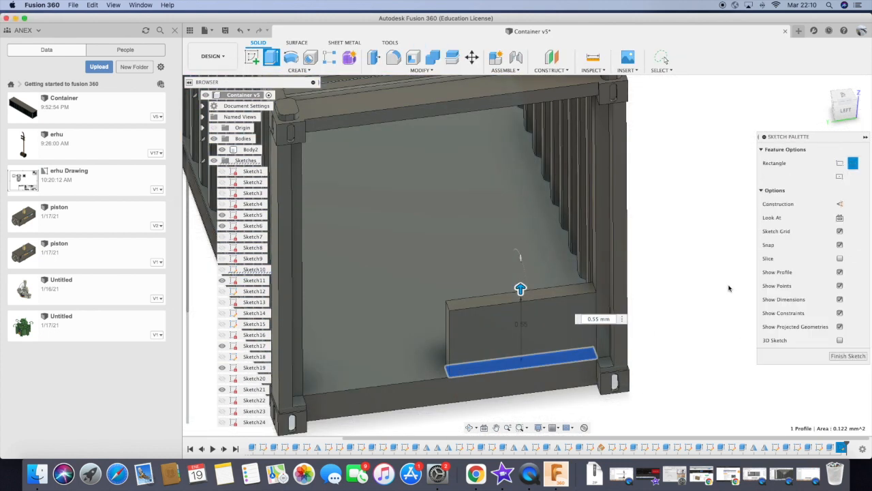
- Close the rectangle sketch at the open end and delete it from the design history
left_click(795, 59)
left_click(203, 160)
left_click(250, 149)
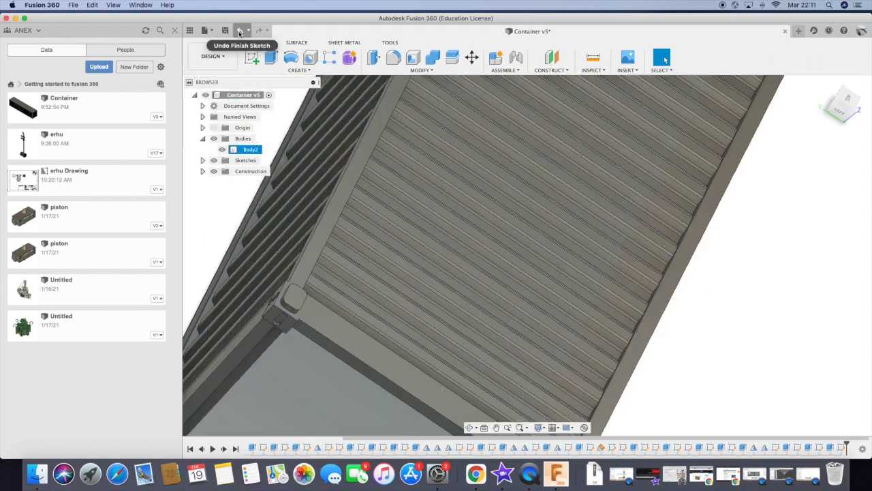
left_click(240, 30)
middle_click_drag(590, 327, 778, 158, "shift")
left_click(794, 58)
right_click(841, 448)
left_click(818, 409)
- Convert the container body into a component and name it Container Frame
scroll(504, 329, "up", 4)
left_click(203, 138)
left_click(244, 139)
double_click(253, 160)
type("Container Frame")
key("Return")
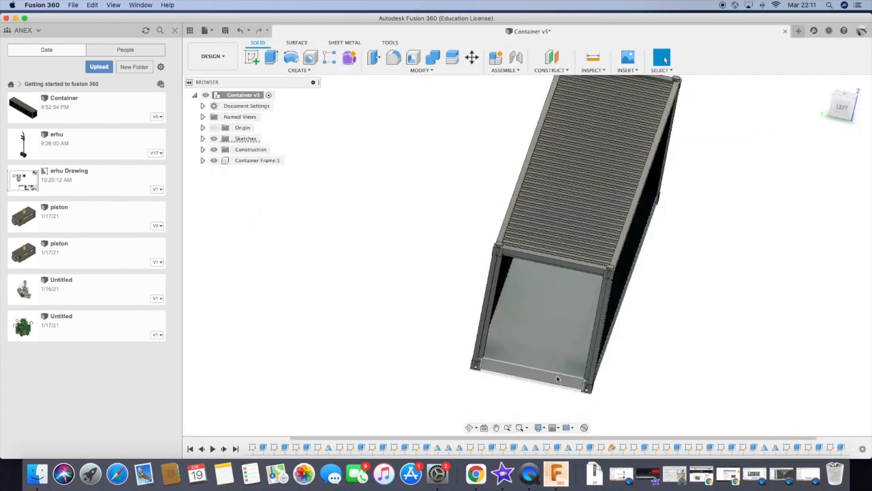
- Sketch a three-point rectangle on the floor edge, from the corner post to the middle of the open end
left_click(253, 58)
left_click(543, 364)
mouse_move(543, 364)
middle_mouse_down("shift")
mouse_move(451, 320)
mouse_move(471, 402)
middle_mouse_up("shift")
scroll(545, 306, "up", 5)
left_click(272, 57)
left_click(853, 163)
scroll(573, 272, "up", 5)
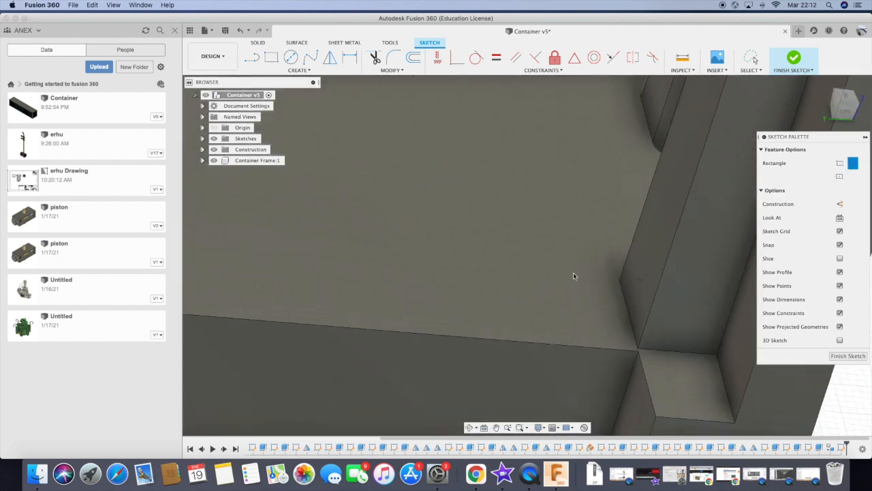
left_click(553, 198)
left_click(553, 201)
scroll(563, 356, "down", 5)
scroll(379, 272, "down", 3)
left_click(326, 317)
- Extrude the rectangle up to the top beam with the To Object extent, creating the door panel as a new component
left_click(257, 42)
left_click(271, 57)
left_click_drag(434, 315, 464, 222)
left_click(842, 235)
left_click(842, 226)
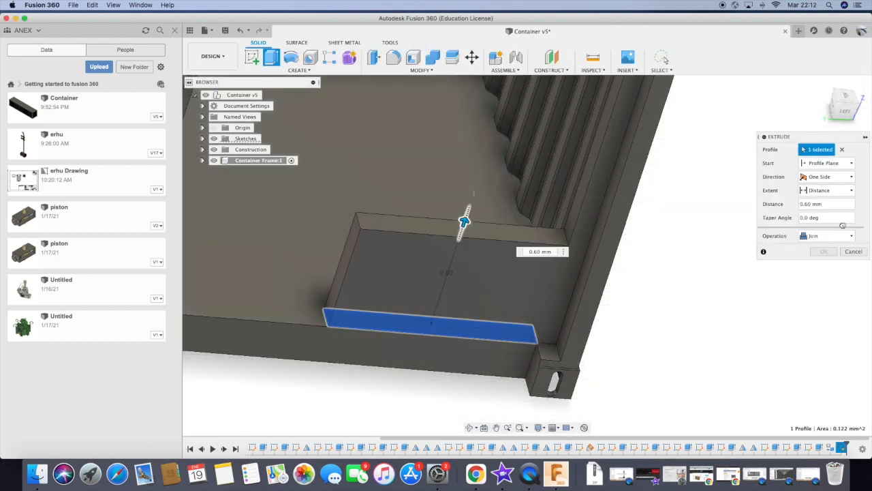
scroll(470, 259, "down", 5)
middle_click_drag(470, 307, 456, 198, "shift")
left_click(826, 191)
left_click(821, 213)
left_click(547, 123)
left_click(824, 280)
mouse_move(476, 225)
middle_mouse_down("shift")
mouse_move(533, 326)
mouse_move(642, 292)
middle_mouse_up("shift")
scroll(600, 299, "down", 3)
scroll(625, 173, "up", 4)
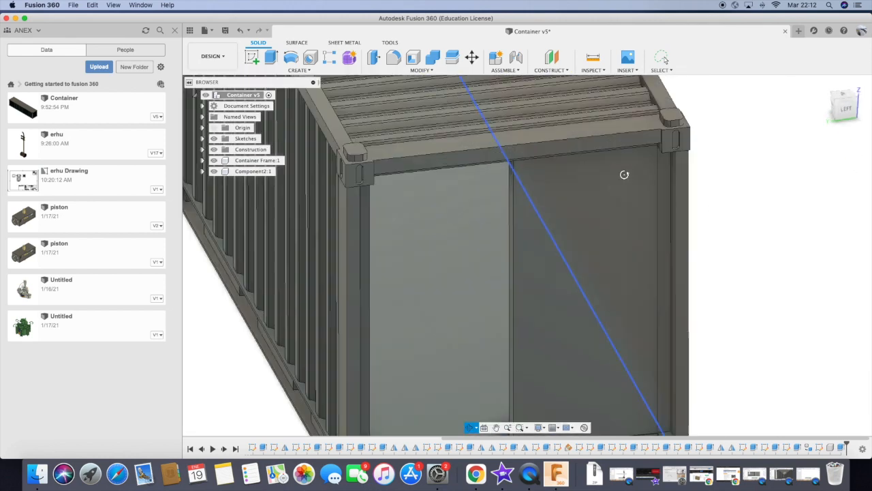
scroll(625, 173, "down", 3)
key("Escape")
left_click(253, 56)
left_click(566, 266)
left_click(794, 59)
- Try to draw a construction line on the door panel's outer face with the door component active
left_click(282, 171)
left_click(252, 57)
left_click(511, 293)
left_click(470, 427)
mouse_move(487, 245)
left_mouse_down()
mouse_move(558, 306)
mouse_move(581, 280)
left_mouse_up()
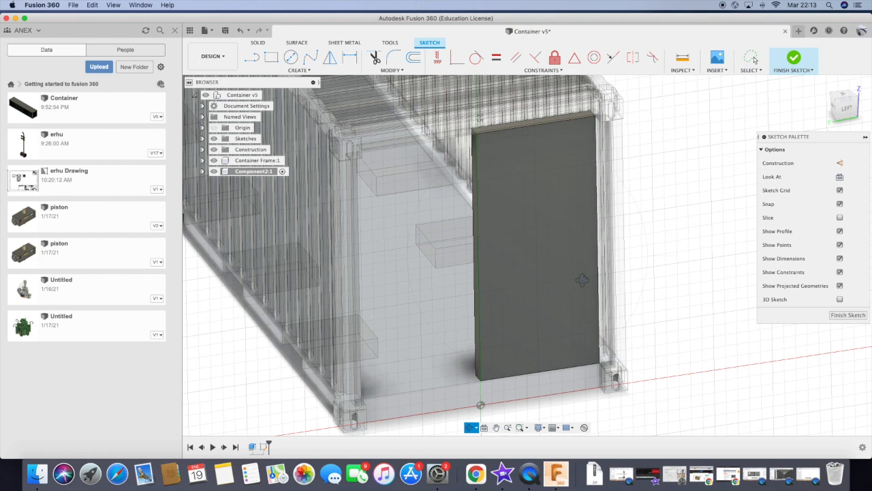
left_click(252, 57)
scroll(481, 132, "up", 10)
key("Escape")
key("l")
scroll(426, 171, "down", 10)
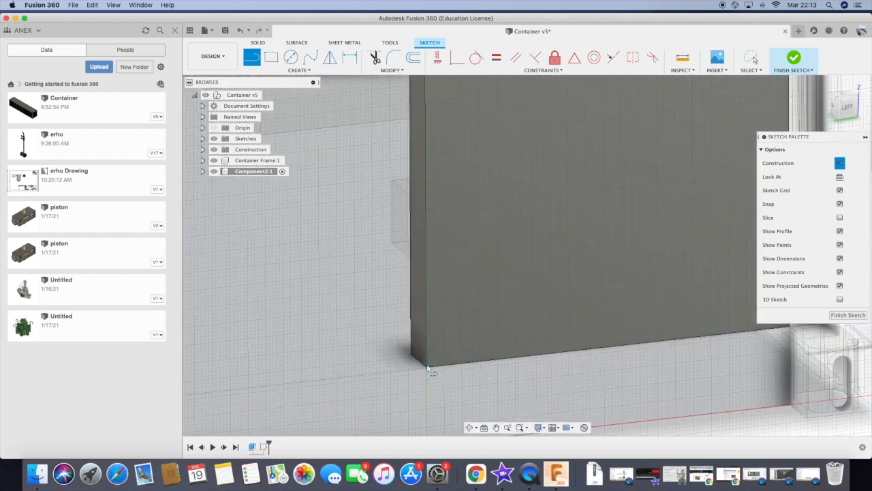
scroll(417, 374, "up", 2)
scroll(408, 288, "down", 6)
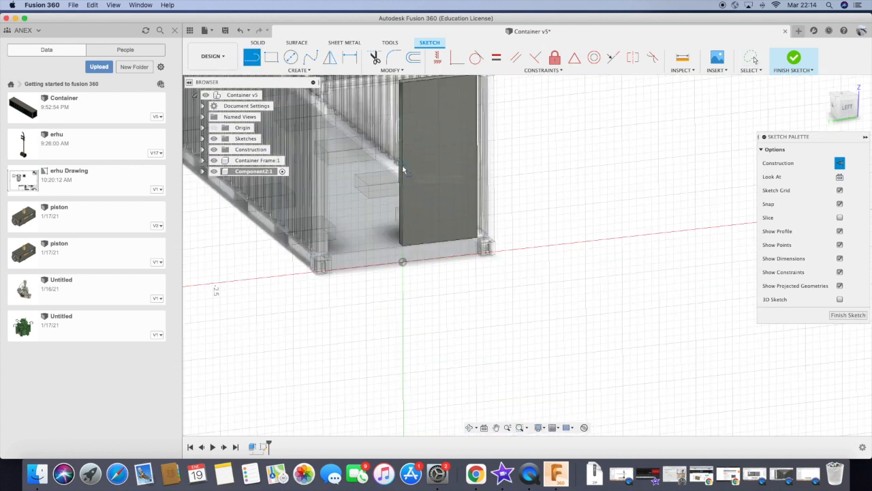
scroll(424, 169, "up", 2)
scroll(424, 168, "down", 6)
scroll(425, 164, "up", 4)
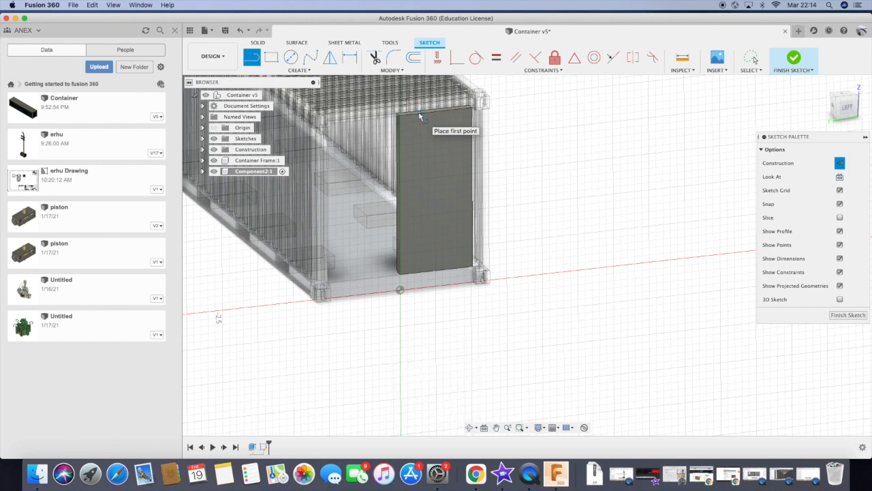
left_click(848, 315)
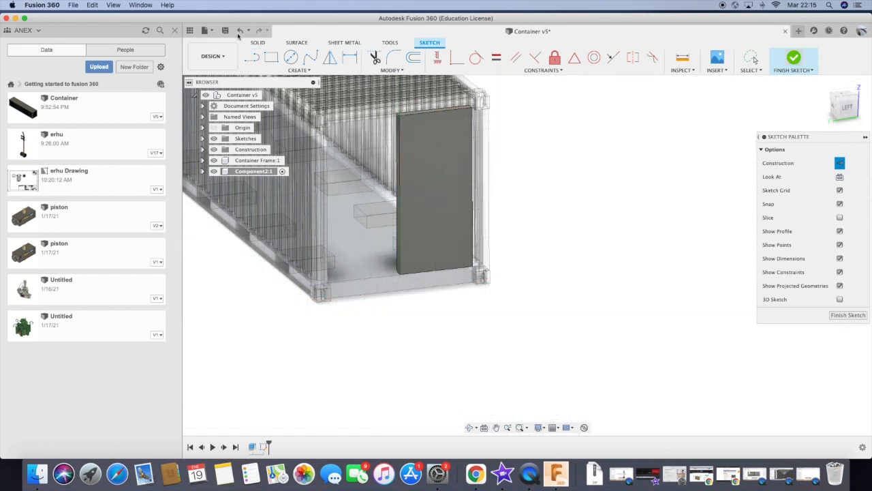
- Activate the top-level assembly, start a sketch on the door's outer face and draw a horizontal construction line across it
left_click(270, 94)
left_click(252, 57)
left_click(483, 223)
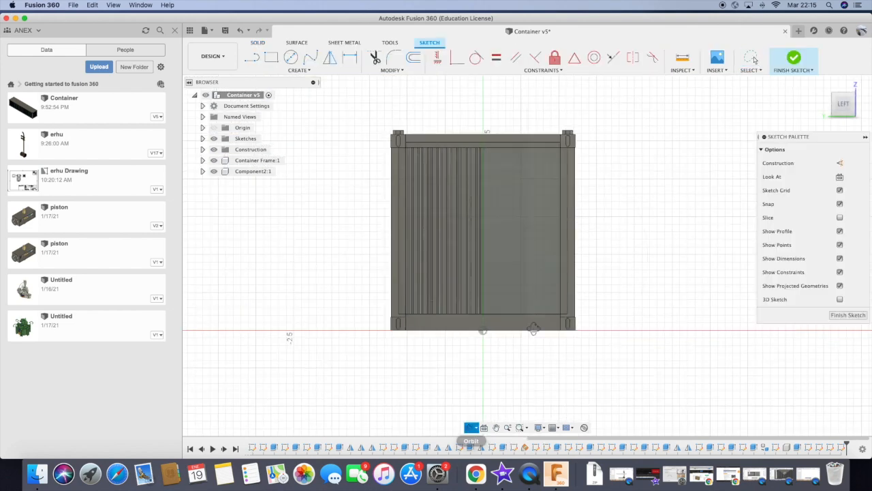
scroll(423, 286, "up", 5)
key("l")
scroll(570, 145, "down", 5)
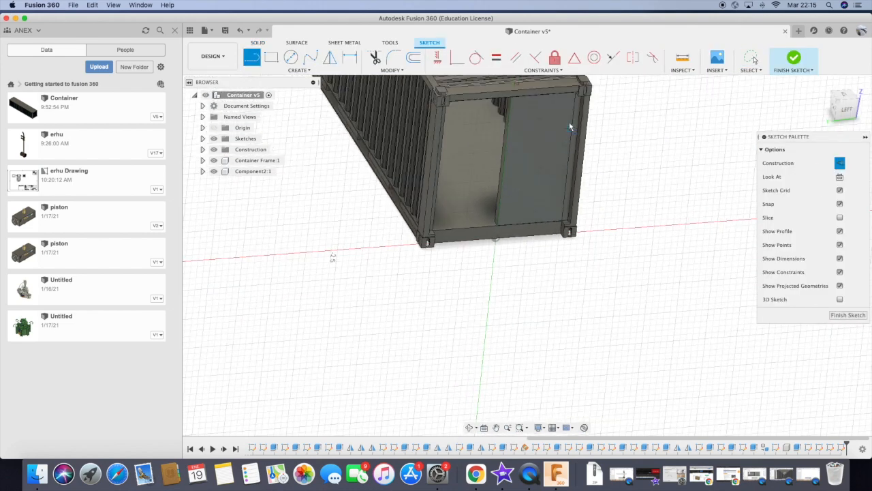
scroll(571, 161, "up", 2)
scroll(562, 186, "up", 4)
left_click(541, 180)
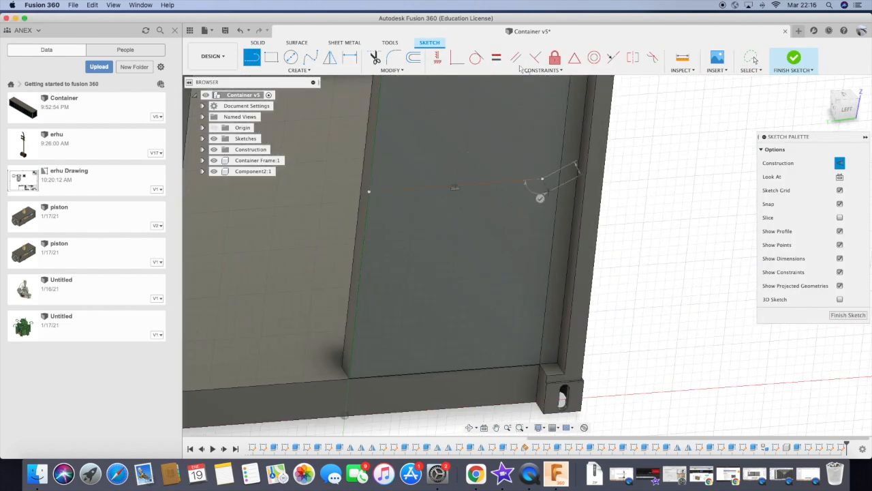
- Make the construction line's free end coincident with the door's outer side edge
key("Escape")
left_click(457, 57)
scroll(524, 266, "down", 3)
left_click(430, 201)
scroll(562, 272, "down", 4)
key("Escape")
scroll(518, 158, "up", 2)
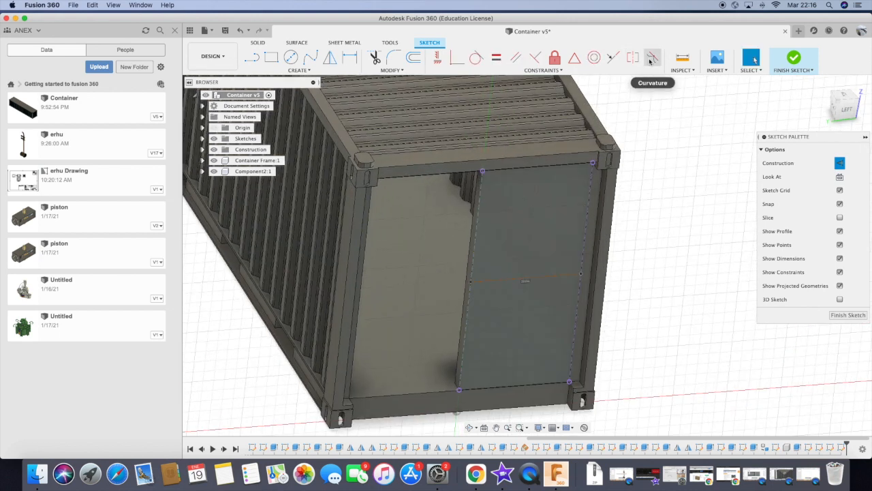
- Try to constrain the construction line to the midpoint of the door's side edge
scroll(510, 387, "up", 6)
left_click(507, 382)
scroll(471, 331, "down", 5)
left_click(575, 58)
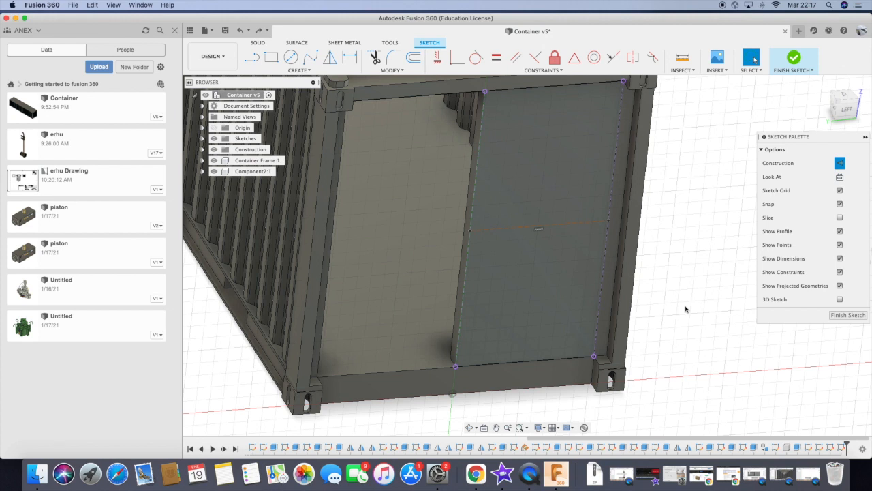
left_click(574, 57)
left_click(598, 222)
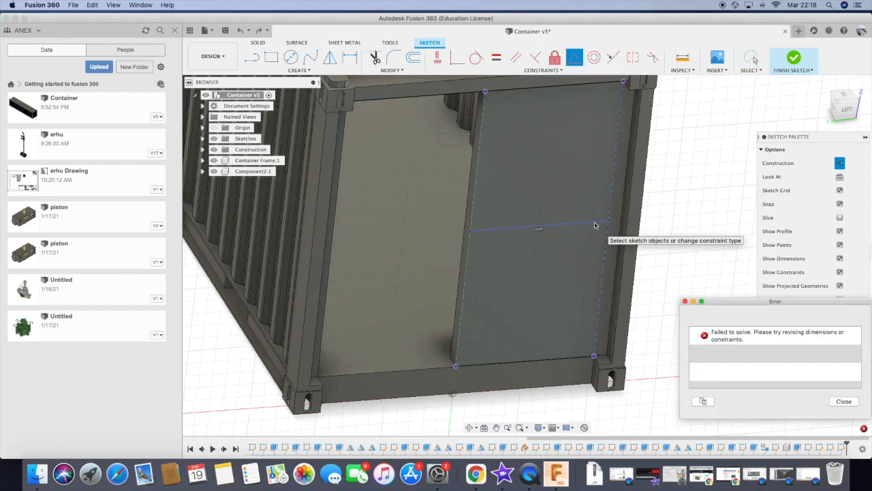
key("Escape")
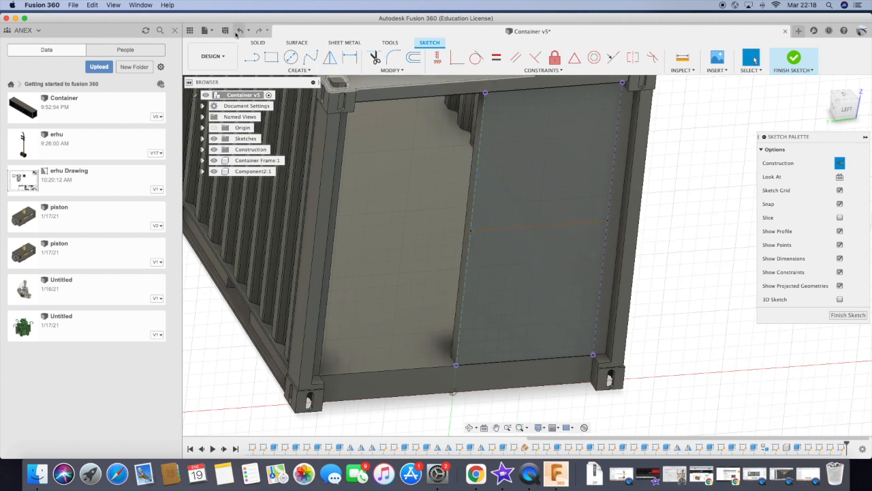
left_click(238, 32)
- Draw a mid-height construction line across the door and a center rectangle at the line's midpoint
scroll(453, 221, "up", 3)
scroll(423, 216, "down", 4)
key("Escape")
key("l")
left_click(446, 225)
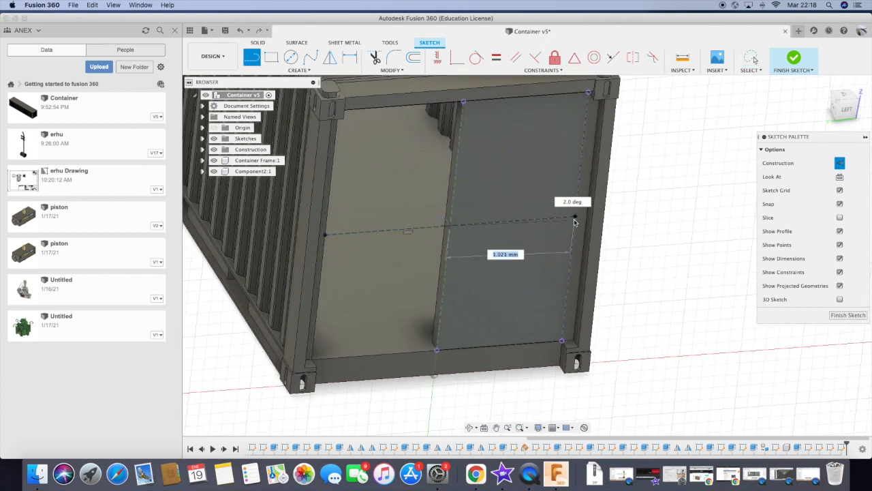
- Dimension the rectangle's bottom and side offsets from the door edges, using the Height parameter for the side offset
key("d")
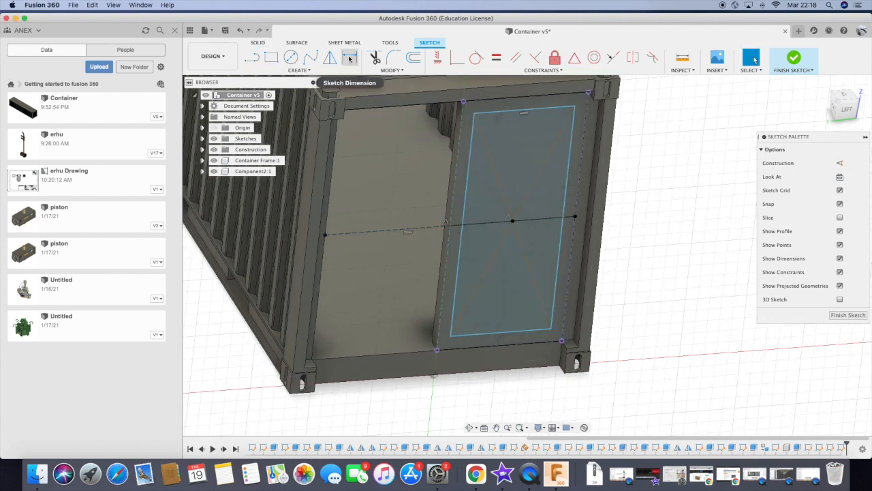
scroll(450, 306, "up", 5)
scroll(446, 305, "down", 5)
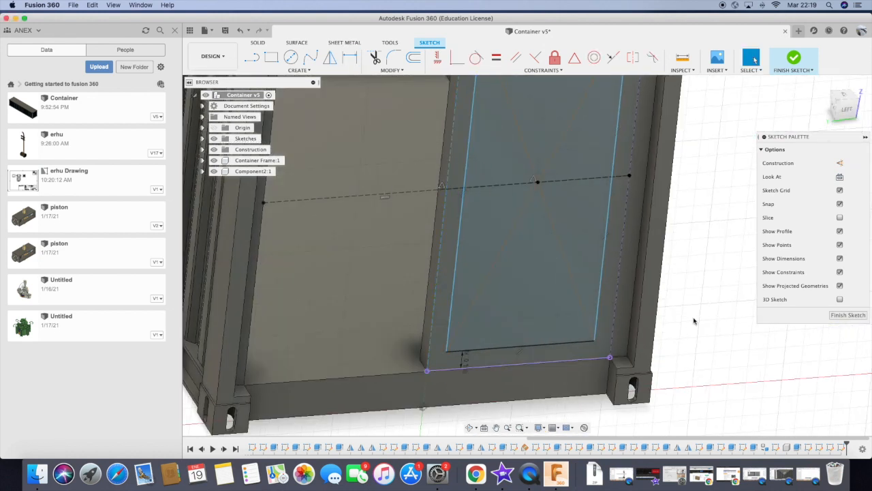
left_click(458, 228)
left_click(416, 234)
type("0.1")
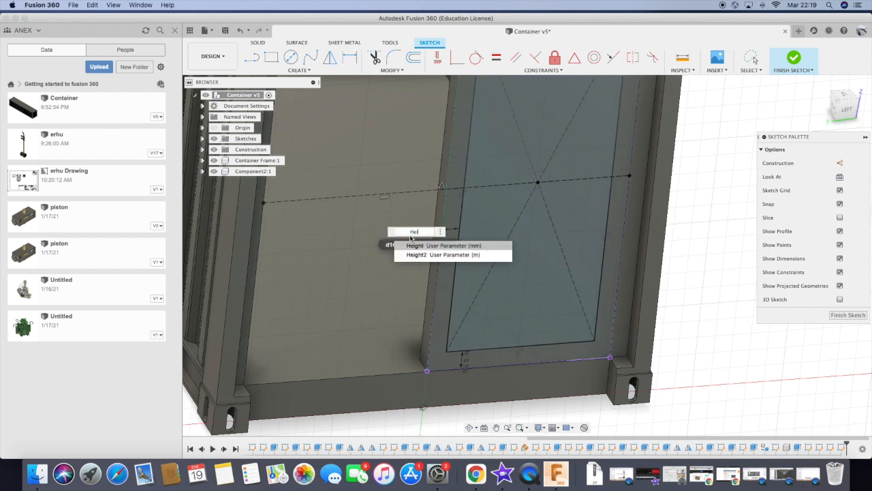
key("Return")
scroll(361, 286, "down", 4)
scroll(341, 115, "up", 3)
left_click(257, 42)
left_click(272, 57)
mouse_move(505, 261)
left_mouse_down()
mouse_move(522, 286)
mouse_move(498, 250)
left_mouse_up()
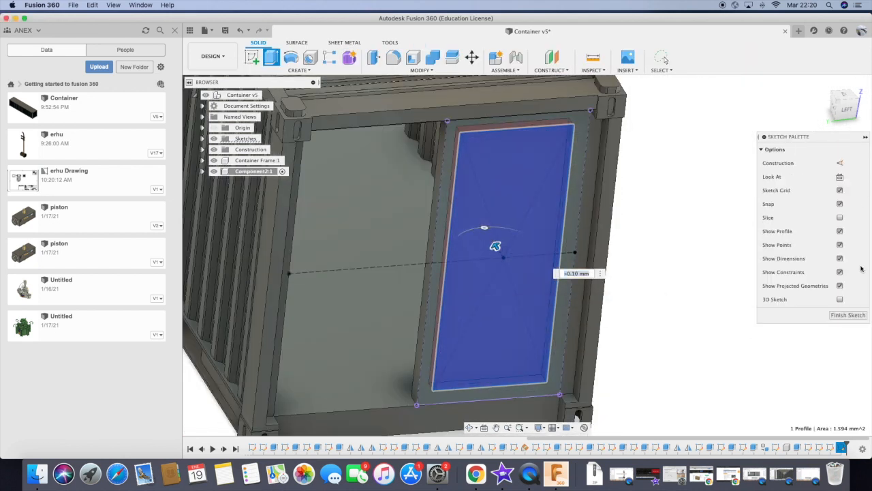
left_click(853, 265)
- Extrude the rectangle profile -0.1 mm as a cut to recess the door panel
key("e")
left_click(815, 204)
type("-0.1")
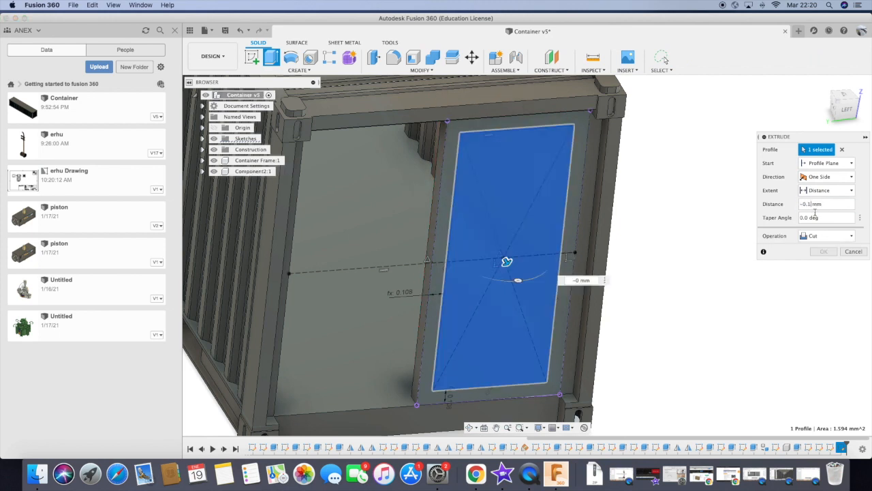
key("Return")
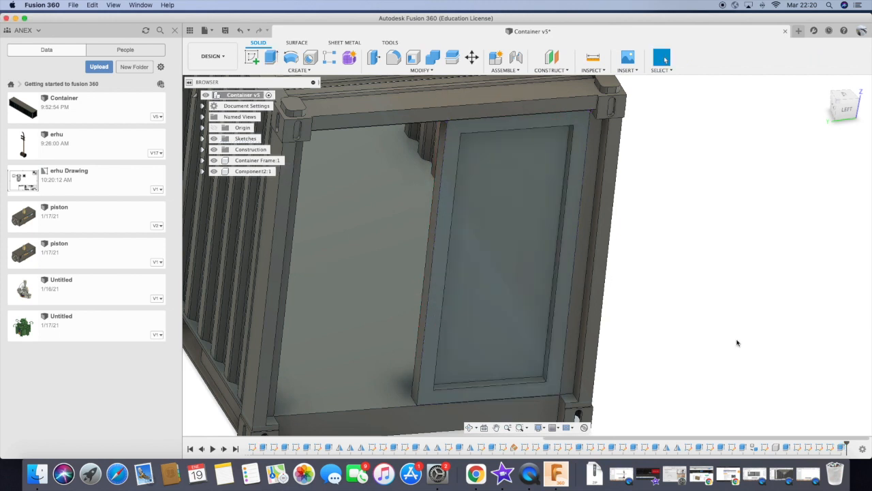
middle_click_drag(579, 354, 732, 295, "shift")
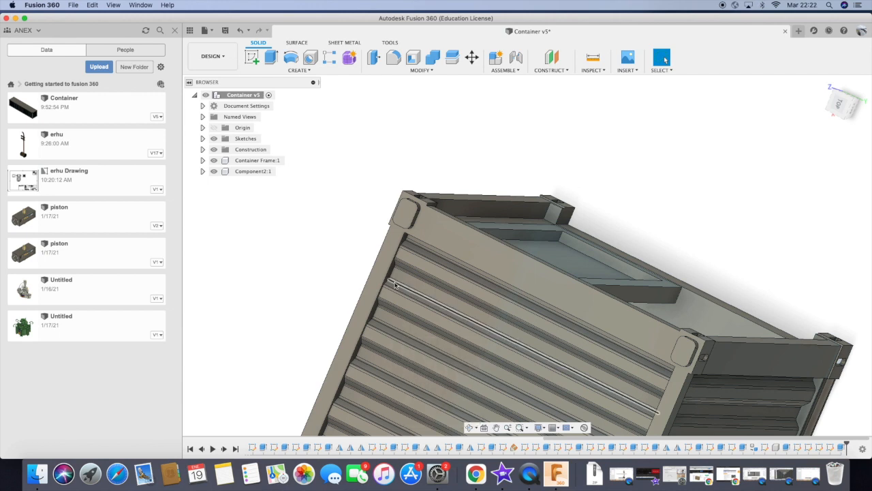
middle_click_drag(395, 285, 429, 273, "shift")
left_click(439, 237)
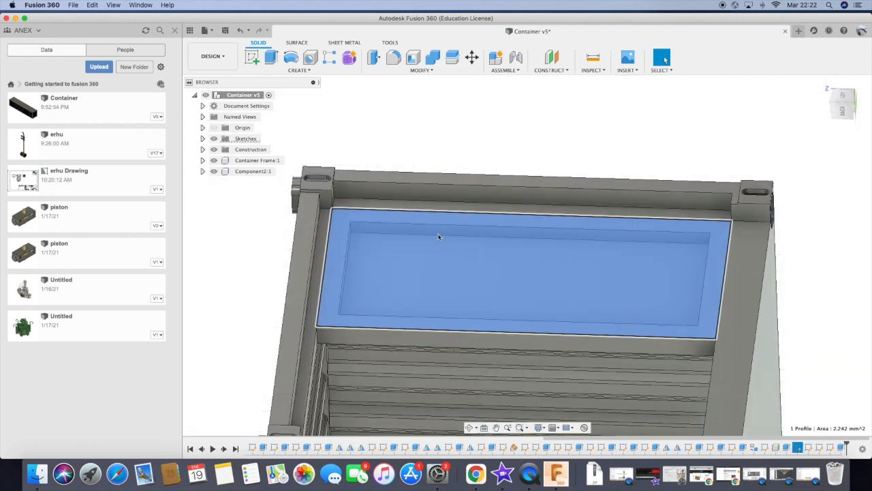
left_click(829, 361)
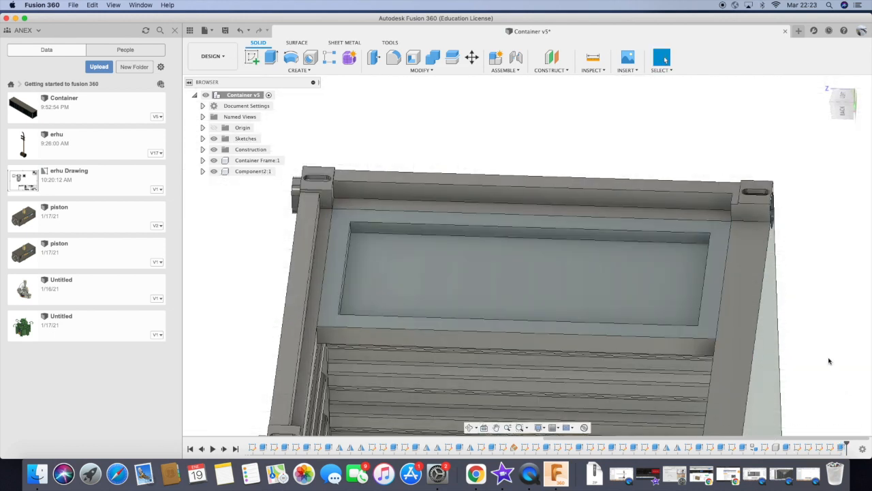
- Activate the door component alone to examine its recessed panel, and reactivate the whole container assembly
left_click(654, 287)
left_click(842, 447)
left_click(829, 384)
left_click(282, 171)
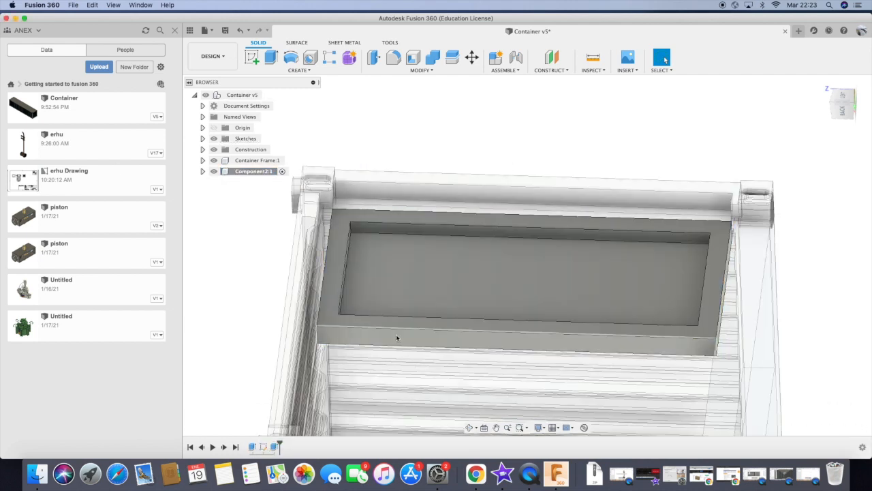
left_click(393, 279)
left_click(382, 135)
middle_click_drag(395, 341, 497, 382, "shift")
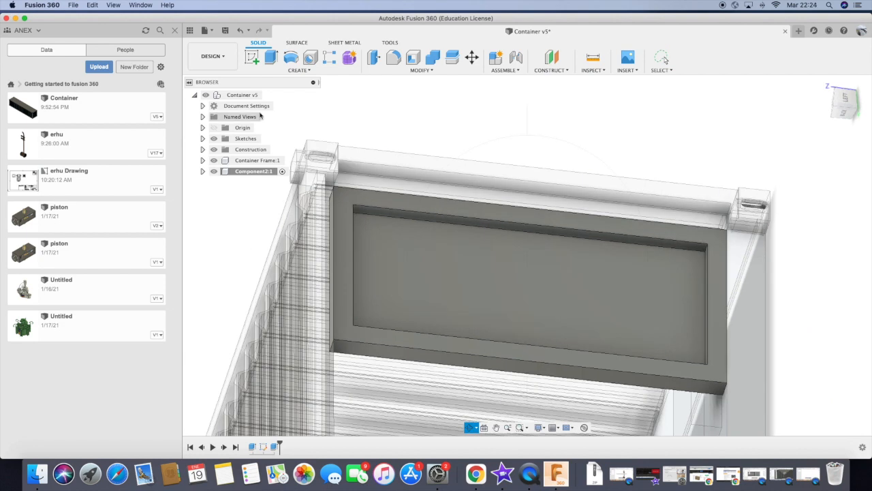
left_click(269, 94)
- Edit the door's recess cut with a distance of -0.075 mm, cutting only the door component's body
right_click(777, 348)
left_click(804, 414)
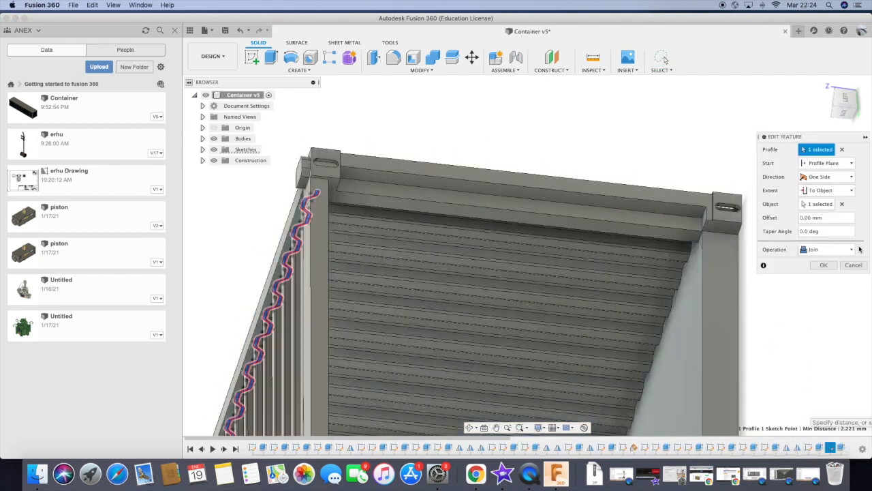
left_click(818, 252)
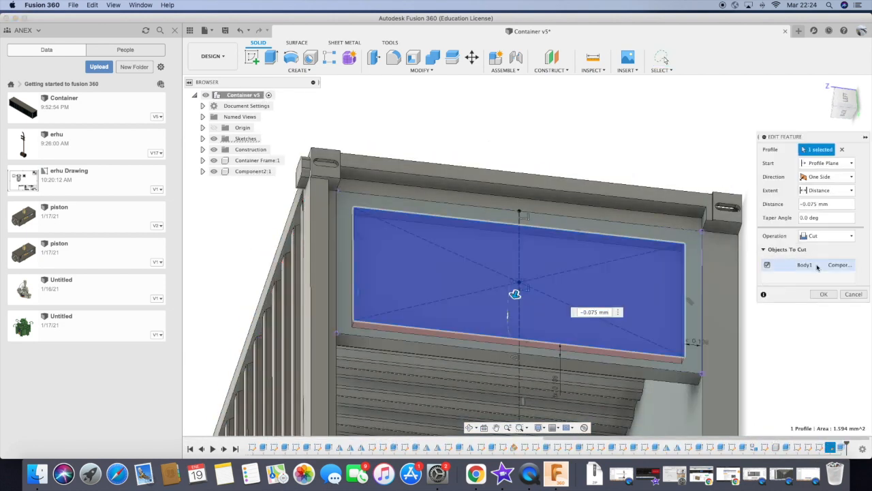
left_click(823, 294)
- Create a construction plane through the door recess's long upper edge and start a sketch on it
left_click(552, 70)
left_click(573, 92)
left_click(462, 220)
left_click(823, 179)
left_click(251, 58)
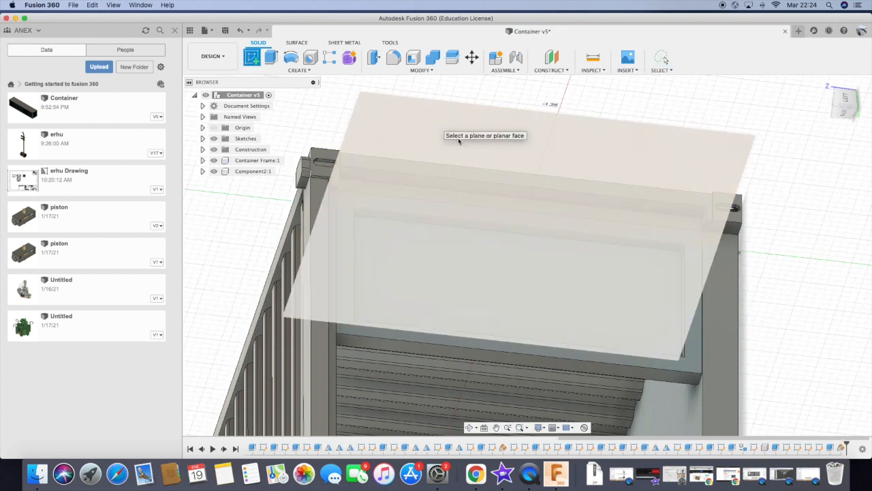
left_click(468, 137)
- Draw a short construction line from the recess edge's midpoint into the recess and dimension it 0.01 mm
key("l")
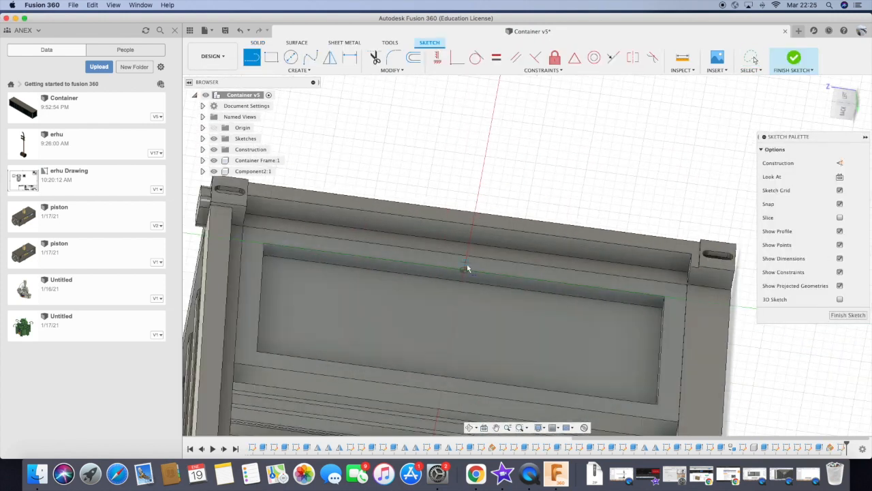
scroll(463, 285, "up", 10)
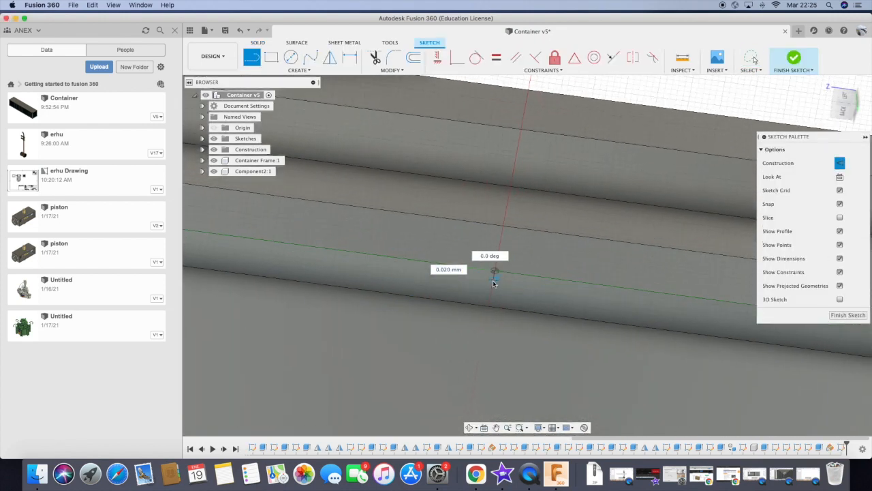
key("Escape")
scroll(457, 293, "up", 3)
type("d1")
key("Return")
- Draw a construction line along the recess edge from its midpoint and dimension its length as Height/16
key("l")
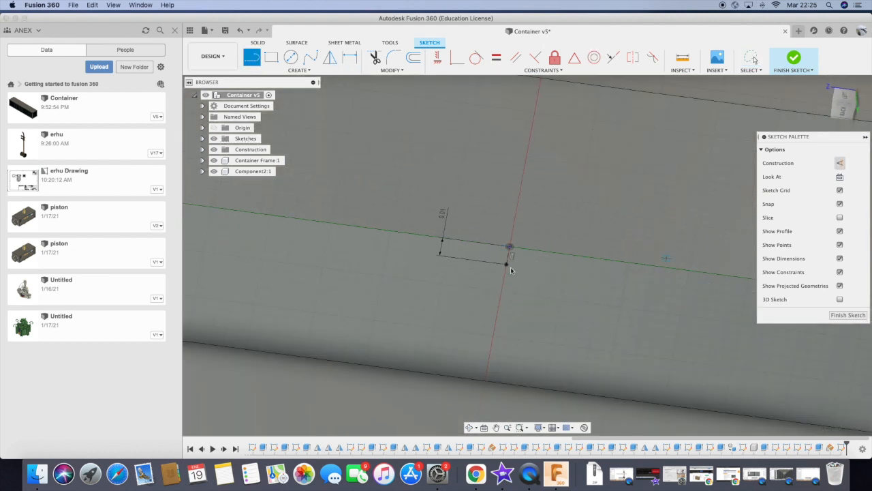
scroll(477, 300, "down", 2)
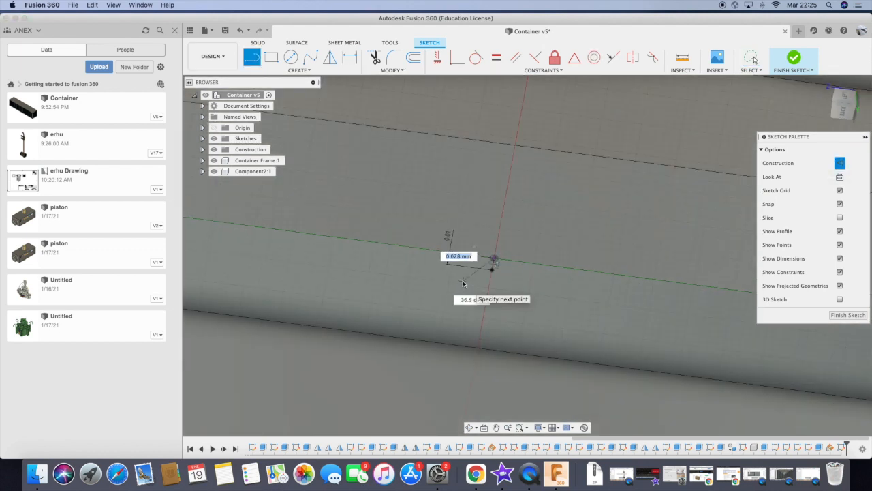
scroll(466, 262, "down", 5)
type("(W")
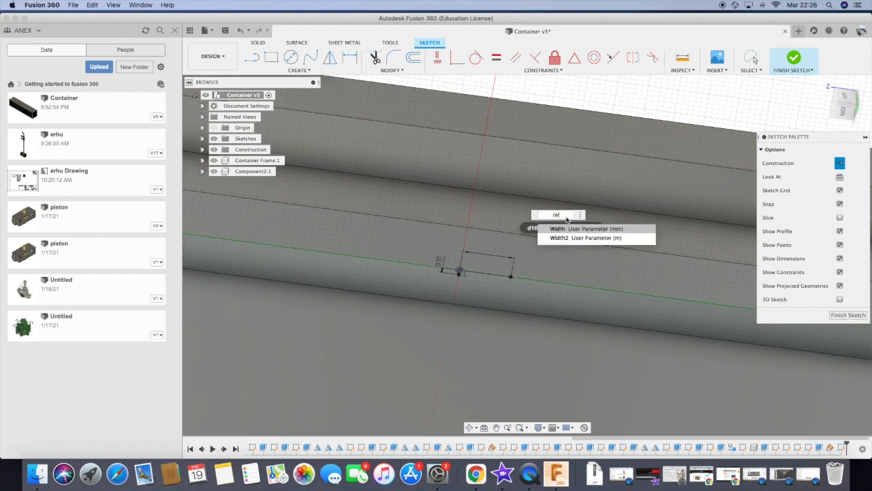
type("idth/(Height/16)")
key("Return")
scroll(504, 266, "up", 3)
double_click(508, 252)
key("Return")
scroll(470, 270, "up", 2)
- Draw a 0.010 mm line into the recess from the far end of the Height/16 construction line
key("l")
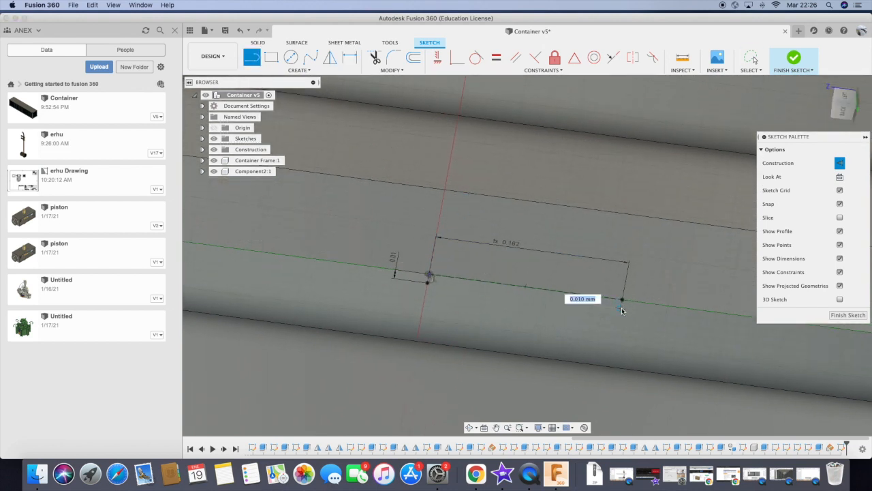
key("Return")
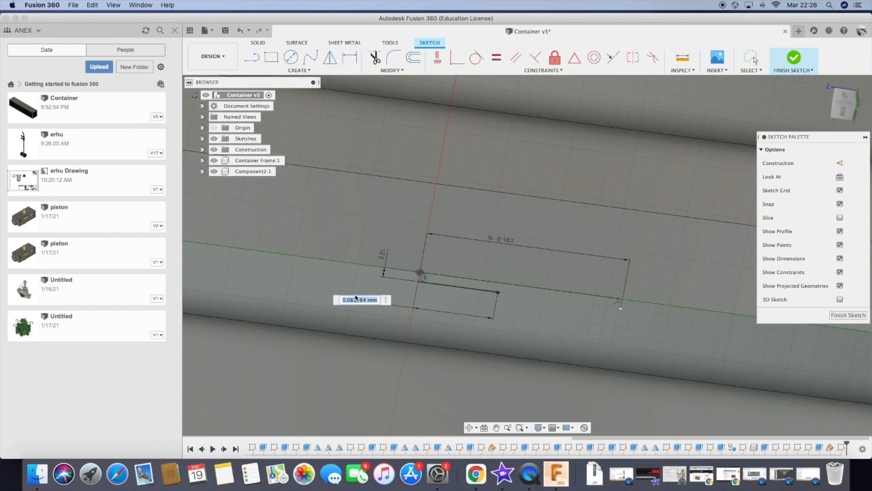
key("Escape")
key("Escape")
- Draw a construction line deeper into the recess from the first short line's end and dimension it 0.054 mm using the Height parameter
left_click(252, 57)
left_click(419, 280)
left_click(411, 318)
left_click(415, 300)
key("x")
key("d")
left_click(365, 301)
type("Height")
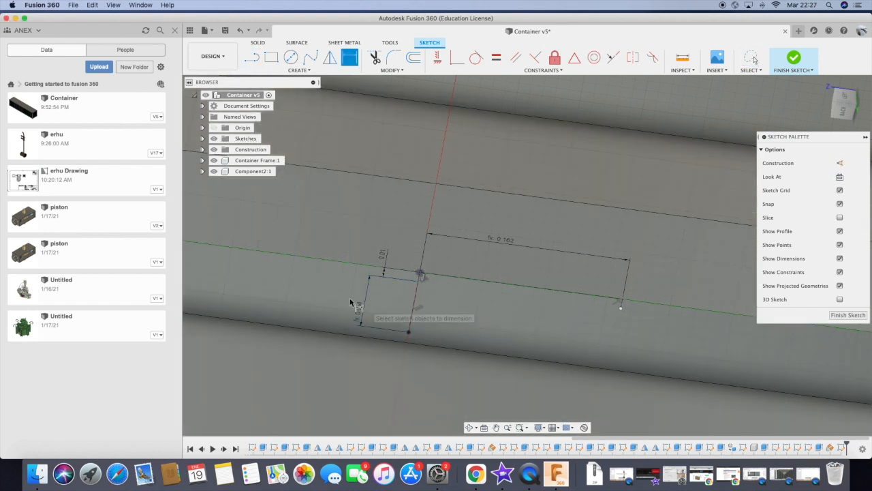
- Draw the corrugation's bottom line from the lower end of the vertical construction line and dimension it 0.054 mm using the Height parameter
scroll(502, 343, "down", 5)
scroll(503, 342, "up", 2)
key("l")
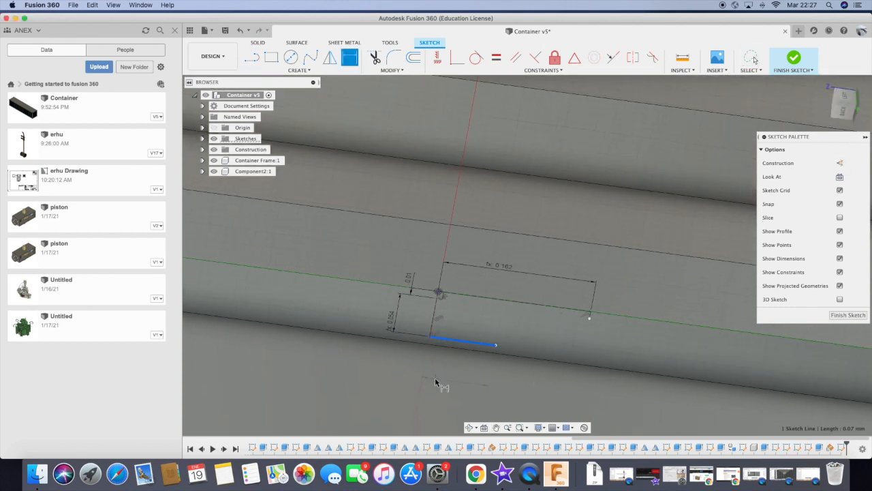
type("Height/")
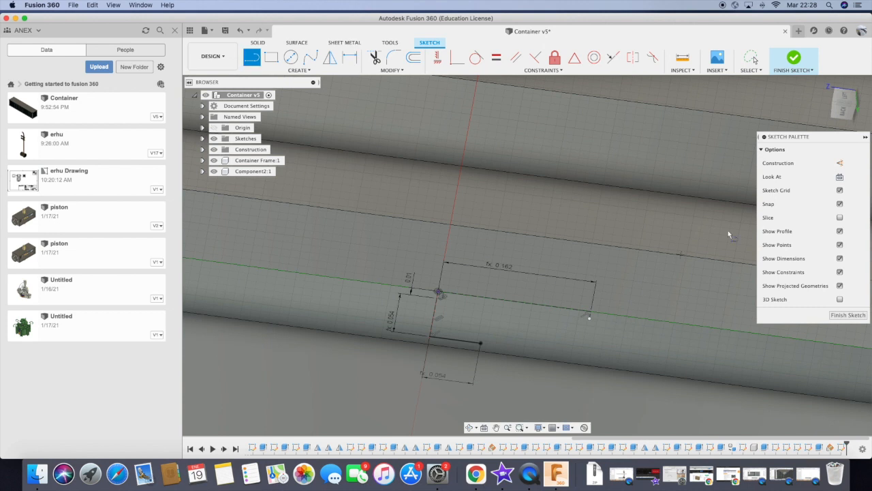
- Draw a construction line back up from the bottom line's end and dimension it 0.054 mm using the Height parameter
left_click(481, 342)
left_click(486, 306)
key("d")
left_click(509, 334)
type("Height/3")
key("Return")
- Add a 0.054 mm horizontal construction line from the upper point and a diagonal joining the bottom line to its far end
key("l")
left_click(487, 305)
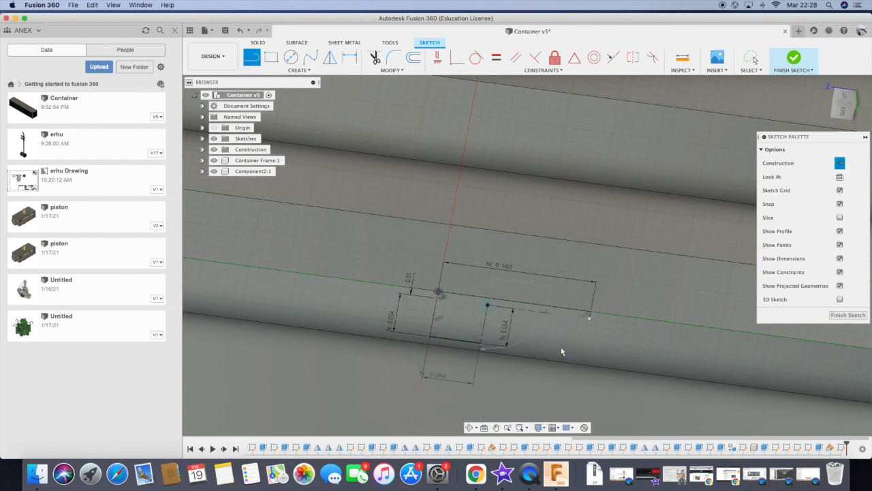
type("Height/3")
key("Return")
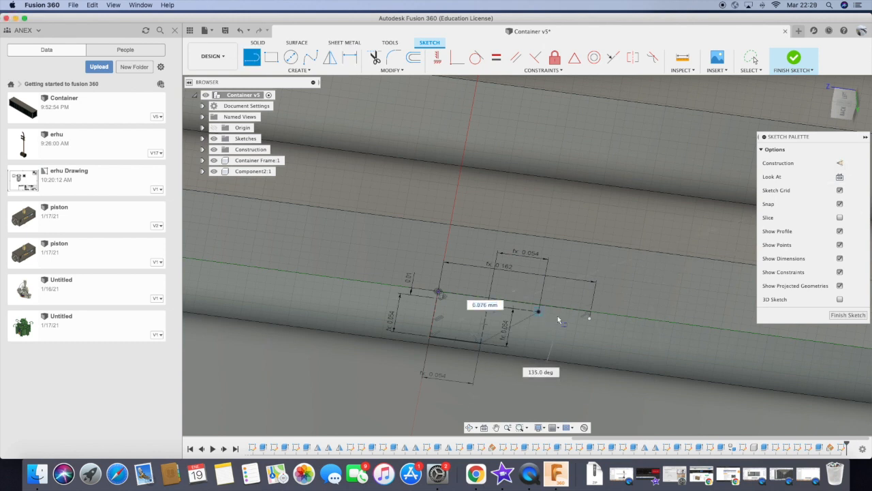
- Complete the flat top line of the corrugation profile and fillet both ends of the diagonal
scroll(574, 345, "down", 1)
left_click(393, 57)
left_click(498, 350)
left_click(554, 319)
key("Return")
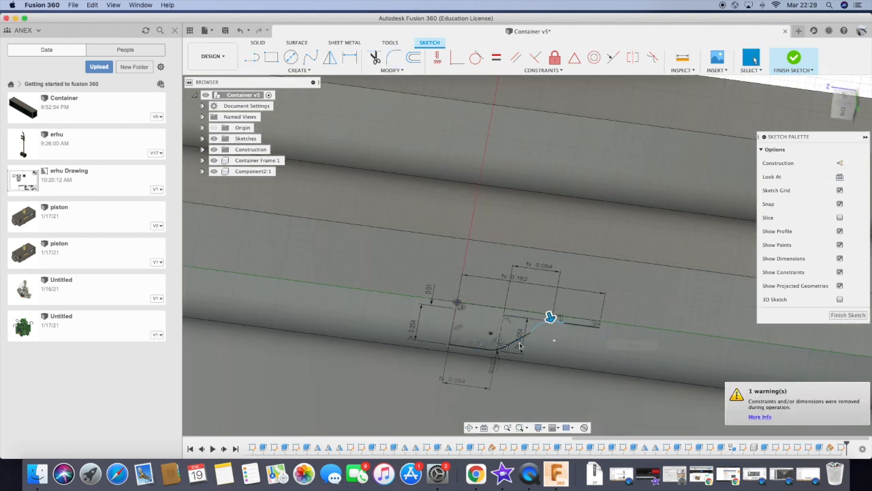
- Mirror the half corrugation profile about the vertical line through the recess edge's midpoint
left_click(329, 57)
scroll(521, 330, "up", 2)
left_click(458, 353)
left_click(544, 329)
left_click(660, 301)
left_click(693, 163)
left_click(399, 299)
left_click(709, 178)
- Try to pattern the mirrored corrugation profile symmetrically with a Height-based distance
scroll(475, 357, "down", 8)
scroll(463, 358, "up", 5)
left_click(299, 70)
left_click(278, 238)
left_click(318, 315)
left_click(343, 321)
left_click(363, 340)
scroll(385, 358, "up", 4)
left_click(384, 359)
left_click(426, 365)
left_click(528, 378)
left_click(616, 334)
left_click(658, 338)
left_click(714, 231)
left_click(712, 256)
scroll(485, 350, "down", 4)
left_click(714, 218)
type("Height/")
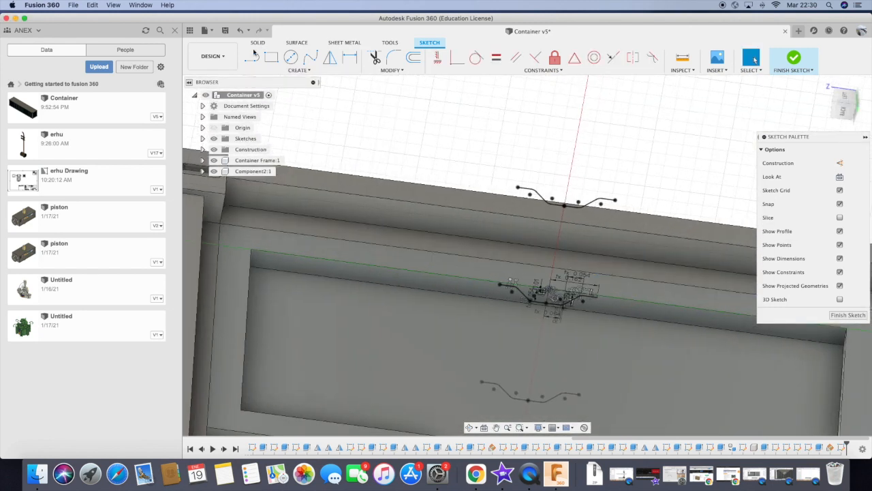
- Create a symmetric rectangular pattern of the corrugation profile along the recess edge with quantity 3 and distance Height/6
left_click(299, 70)
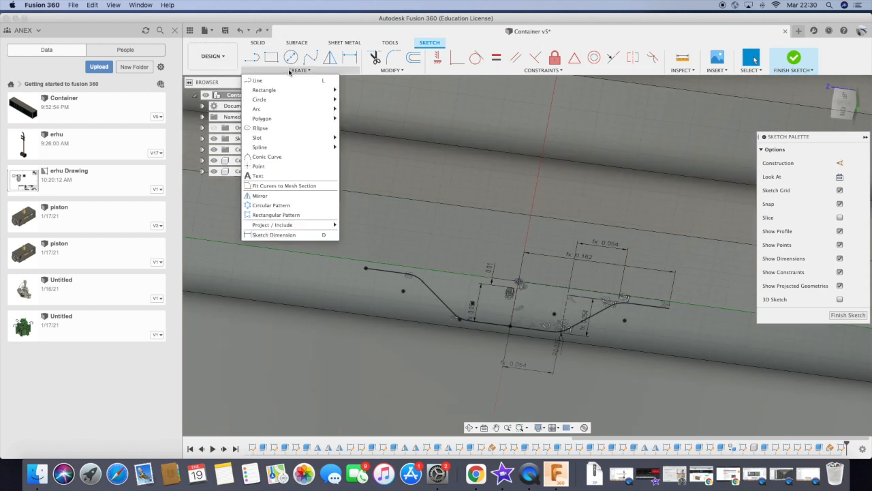
left_click(278, 235)
left_click(521, 307)
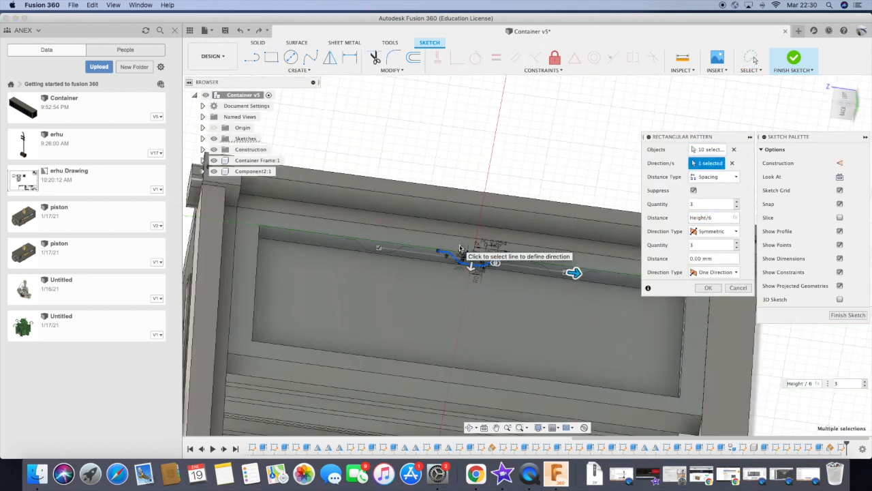
scroll(423, 241, "up", 1)
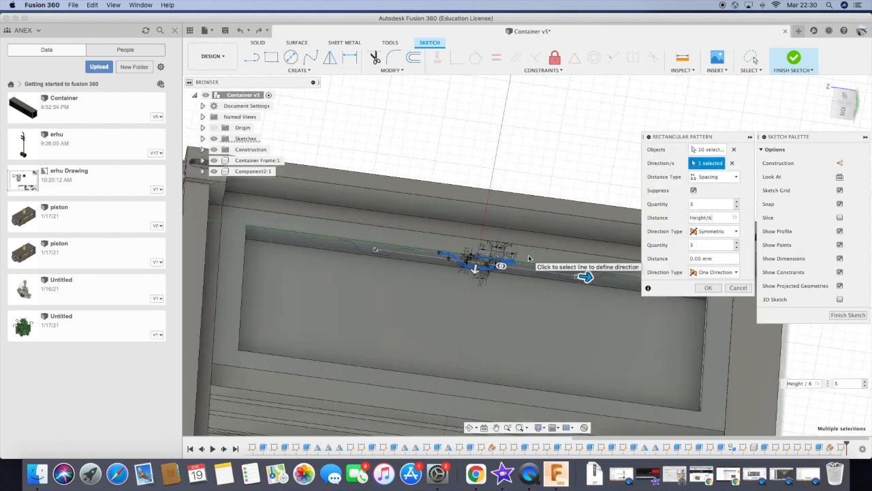
left_click(710, 289)
- Connect the three patterned corrugation profiles with straight lines between their neighbouring top ends
scroll(539, 263, "up", 5)
key("l")
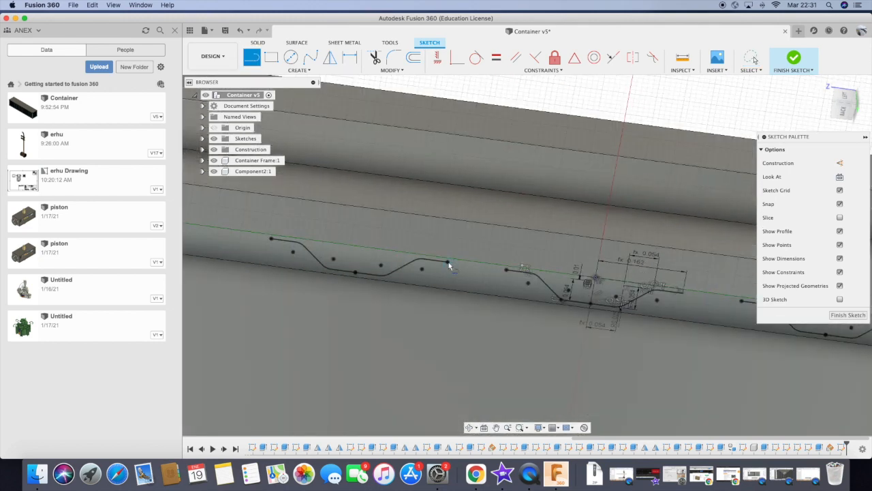
scroll(507, 273, "down", 6)
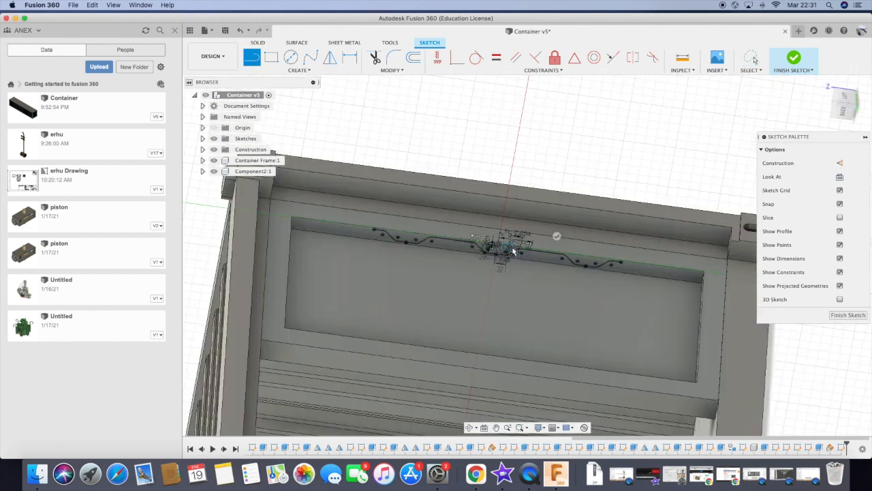
scroll(626, 264, "up", 4)
scroll(702, 291, "down", 5)
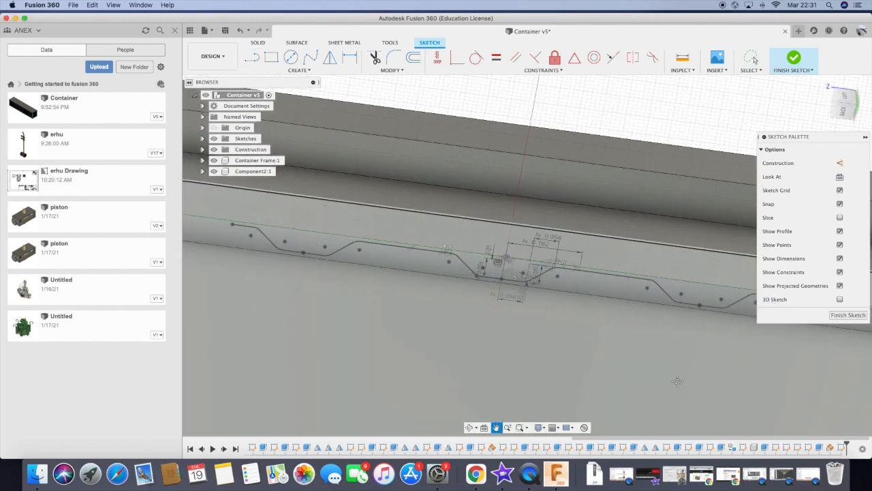
key("Escape")
- Extend the corrugation profile with straight lines from its outer ends to the side edges of the recess
key("l")
scroll(405, 277, "up", 1)
scroll(460, 368, "up", 5)
scroll(446, 237, "down", 10)
scroll(423, 239, "up", 4)
middle_click_drag(422, 245, 487, 276, "shift")
scroll(487, 276, "up", 8)
left_click(462, 242)
key("Escape")
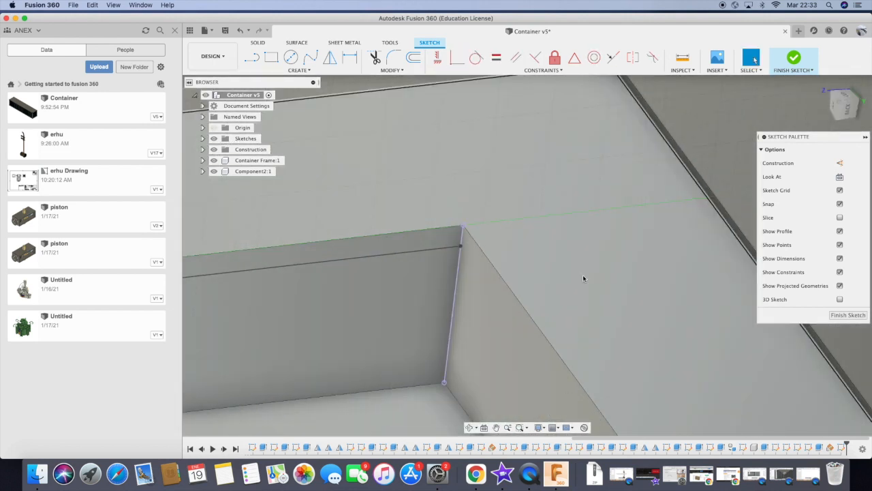
- Close the profile with lines down the recess's corner edges and across the recess floor
key("l")
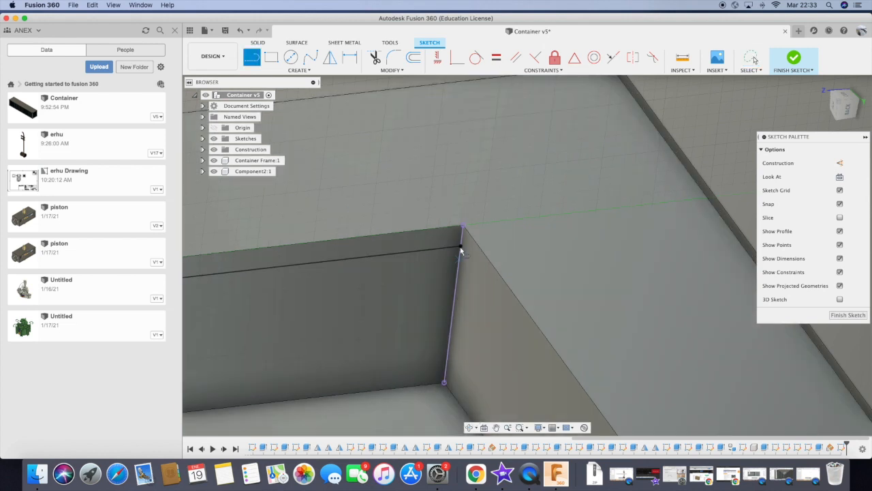
left_click(461, 246)
left_click(444, 382)
scroll(505, 321, "down", 4)
middle_click_drag(460, 372, 372, 377, "shift")
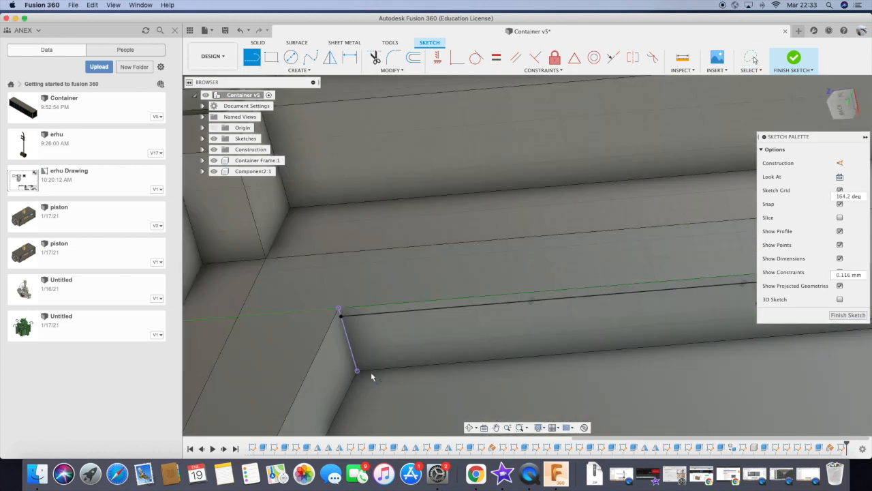
key("e")
key("Escape")
key("l")
scroll(403, 360, "down", 2)
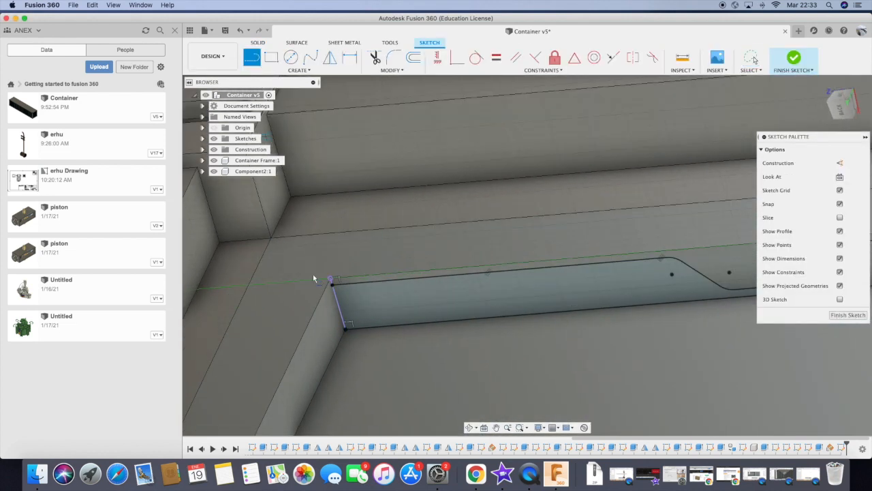
left_click(324, 326)
key("e")
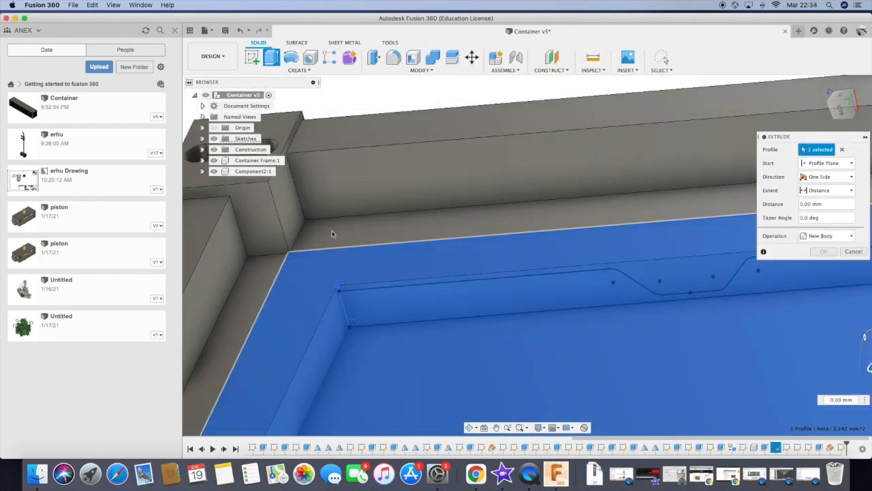
left_click(413, 296)
scroll(413, 296, "down", 5)
mouse_move(414, 296)
middle_mouse_down("shift")
mouse_move(429, 357)
mouse_move(412, 310)
mouse_move(529, 360)
mouse_move(477, 299)
mouse_move(535, 283)
middle_mouse_up("shift")
key("Escape")
scroll(539, 280, "up", 10)
scroll(545, 272, "down", 5)
middle_click_drag(471, 361, 662, 302, "shift")
- Try to extrude the full door profile -0.01 mm as a cut
key("e")
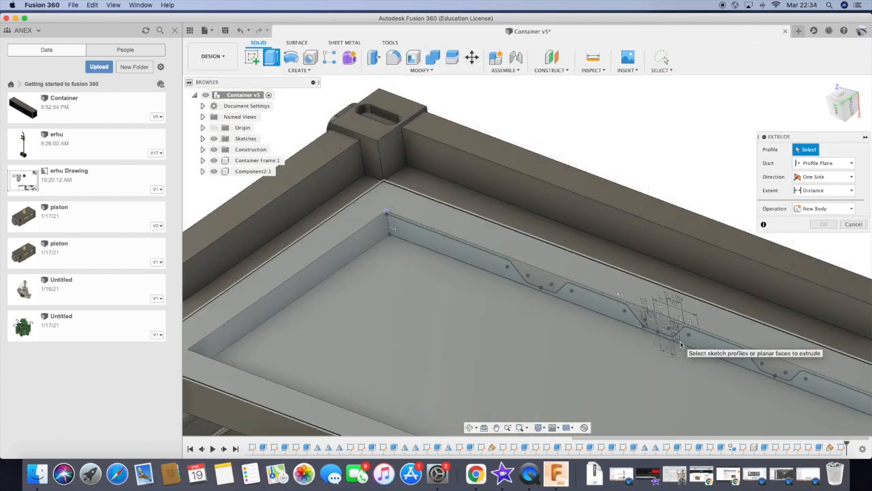
left_click(457, 221)
mouse_move(555, 373)
left_mouse_down()
mouse_move(558, 391)
mouse_move(555, 380)
left_mouse_up()
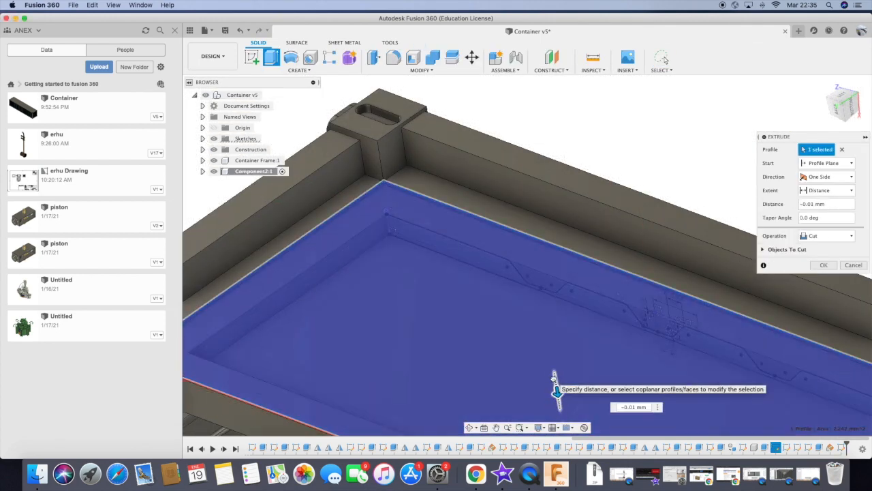
left_click(823, 264)
key("e")
left_click(432, 248)
left_click_drag(661, 327, 560, 401)
middle_click_drag(561, 402, 351, 201, "shift")
key("Escape")
- Undo the trial cut on the door, and finish the reopened corrugation sketch
left_click(268, 95)
scroll(604, 263, "up", 5)
middle_click_drag(603, 263, 477, 355, "shift")
left_click(240, 32)
left_click(240, 33)
mouse_move(436, 225)
middle_mouse_down("shift")
mouse_move(356, 288)
mouse_move(432, 391)
middle_mouse_up("shift")
scroll(357, 288, "down", 6)
scroll(432, 391, "up", 8)
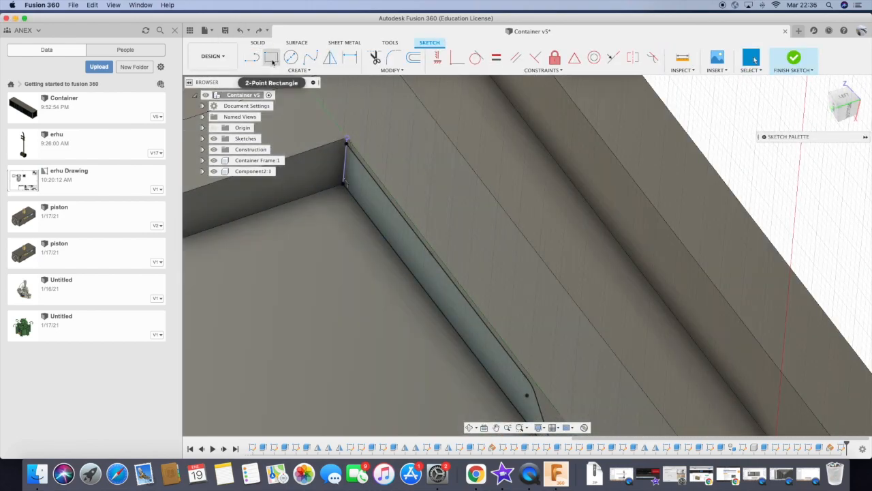
left_click(793, 59)
left_click(271, 59)
scroll(421, 204, "down", 6)
left_click(421, 204)
left_click_drag(430, 363, 429, 373)
left_click(853, 252)
- Extrude the corrugation profile across the recess to the opposite side wall and join it to the door
key("e")
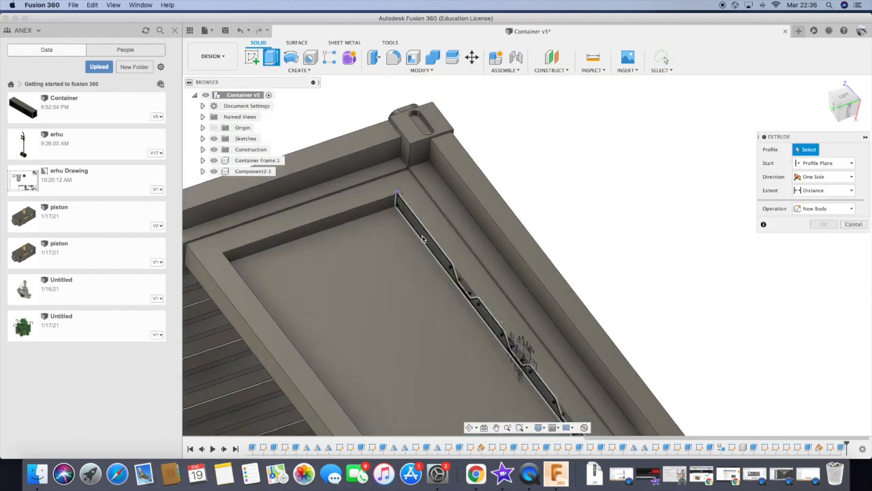
left_click(419, 240)
left_click_drag(514, 358, 443, 383)
left_click(469, 428)
left_click_drag(514, 323, 382, 320)
left_click(826, 177)
left_click(823, 203)
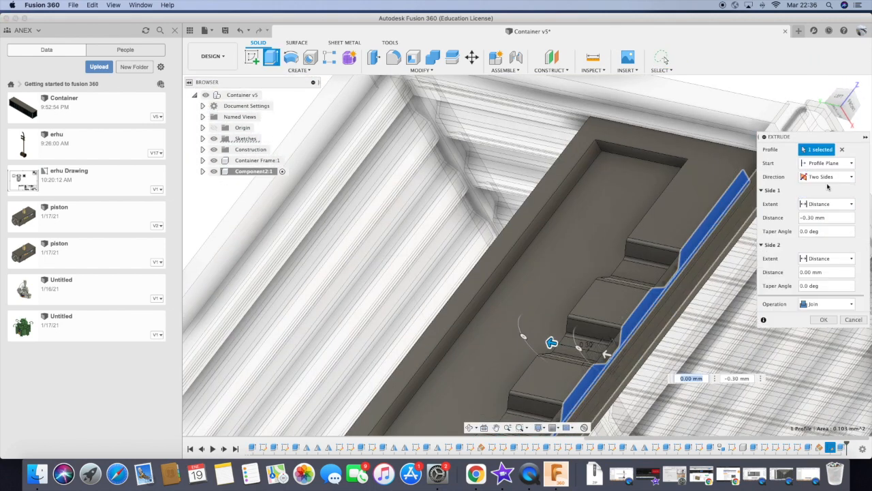
left_click(827, 176)
left_click(823, 190)
left_click(827, 190)
left_click(823, 216)
left_click(526, 244)
left_click(824, 265)
- Start a sketch on the door's outer face and draw a construction centreline across the door's width
scroll(603, 243, "down", 8)
left_click(468, 428)
left_click_drag(559, 266, 666, 314)
left_click(251, 57)
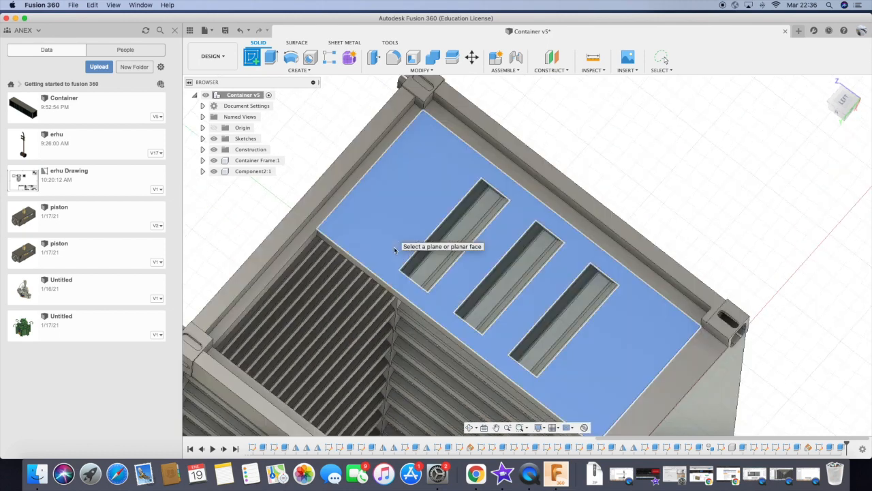
left_click(395, 247)
left_click(469, 427)
left_click_drag(514, 323, 634, 272)
left_click(252, 57)
left_click(763, 137)
left_click(840, 164)
left_click(539, 338)
- Draw a center rectangle on the construction line's midpoint, enclosing the three corrugation slots
left_click(271, 57)
left_click(840, 177)
left_click(840, 203)
left_click(553, 276)
scroll(617, 295, "down", 3)
left_click(651, 385)
key("Escape")
- Dimension the rectangle's offsets from the door's end edge and long edge with a Height-based expression giving 0.108 mm
scroll(636, 356, "up", 5)
left_click(349, 59)
left_click(703, 402)
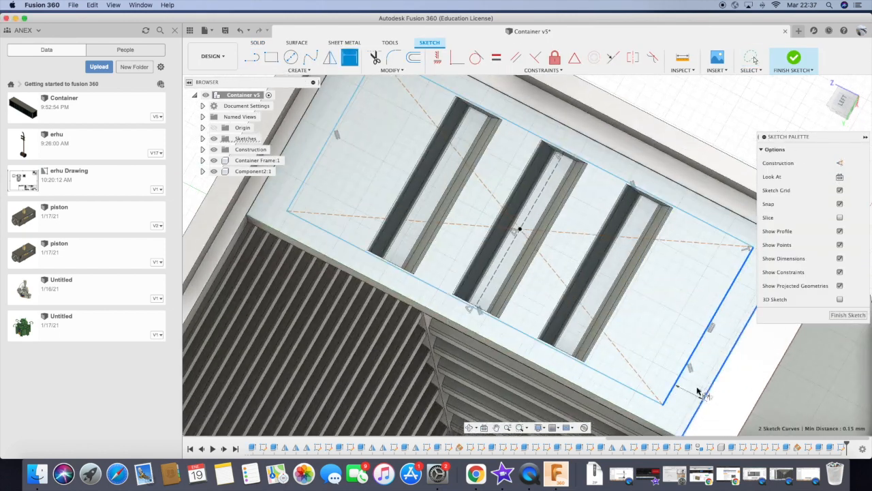
left_click(349, 60)
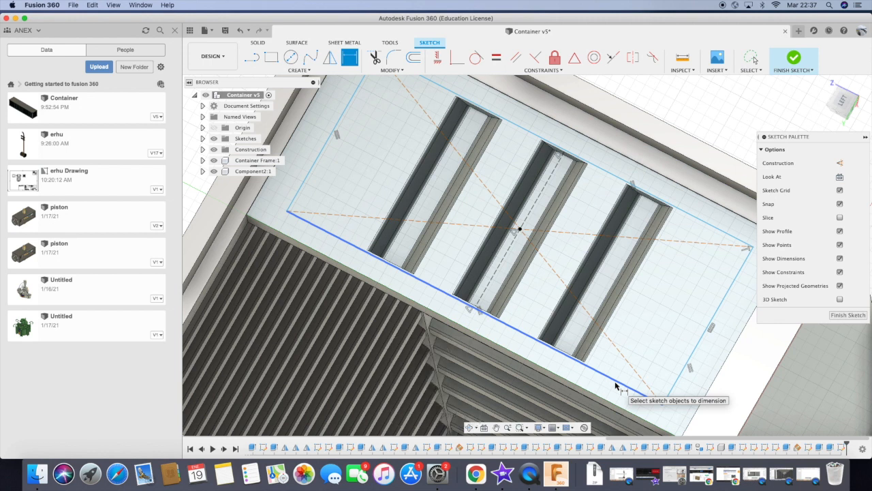
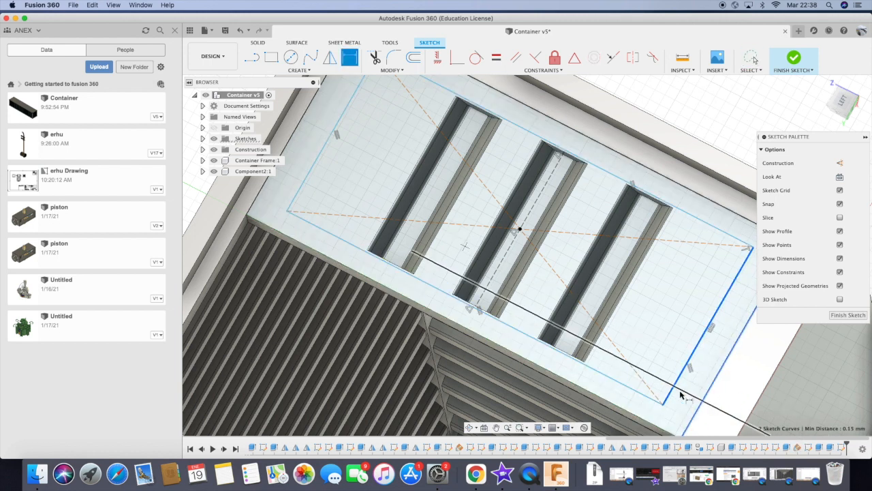
left_click(666, 377)
type("Height")
key("Return")
left_click(616, 384)
left_click(612, 402)
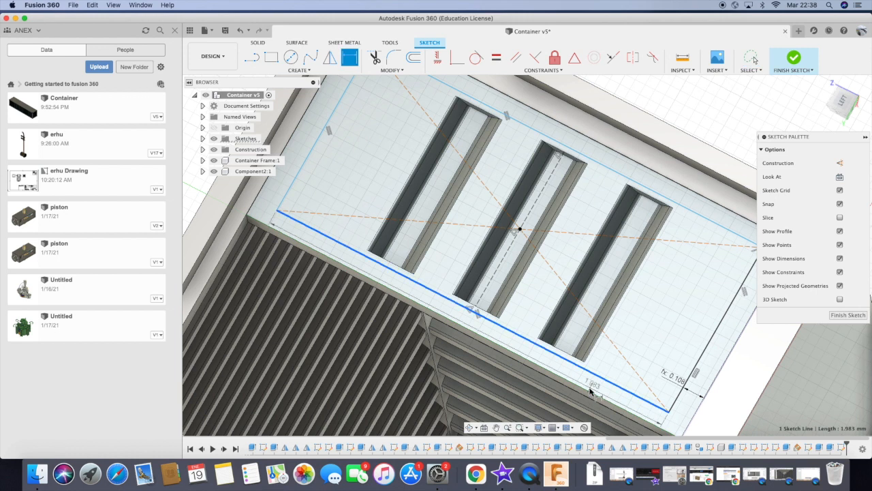
left_click(591, 389)
type("Height")
key("Return")
key("Escape")
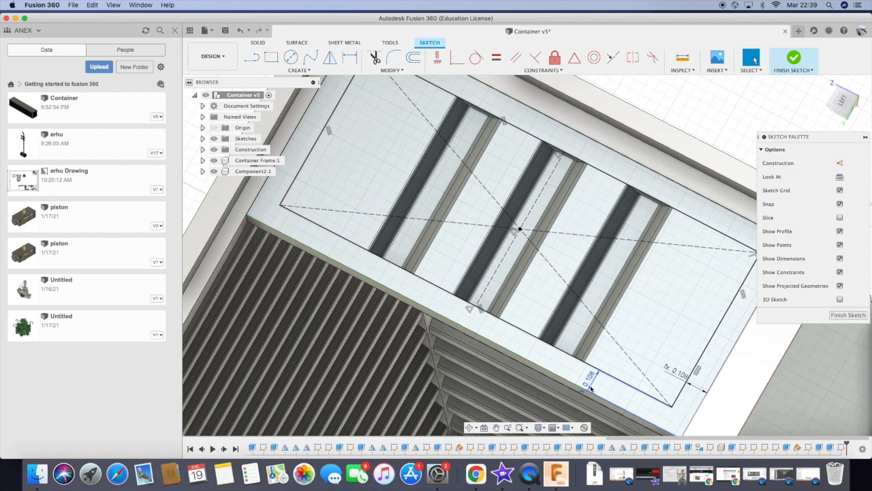
- Extrude the profile of the door-face rectangle sketch by 0.05 mm
key("e")
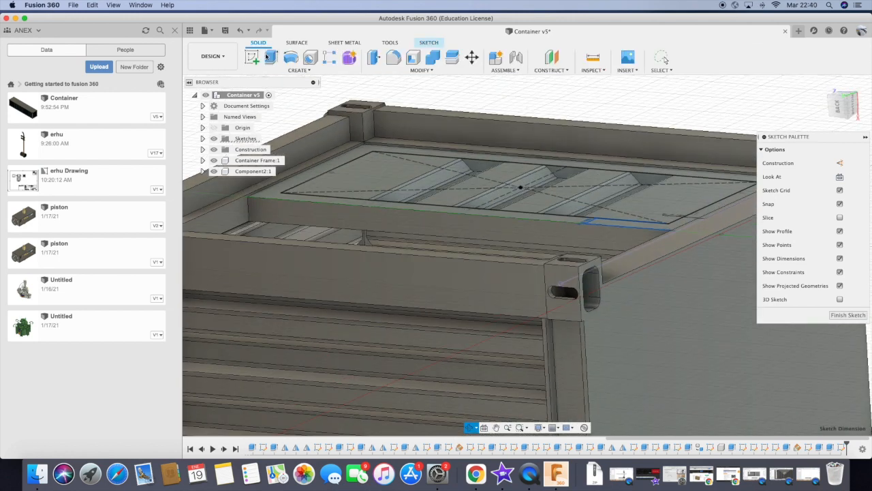
type("0.05")
left_click(839, 236)
left_click(824, 251)
- Start a sketch on the door's face and draw a horizontal construction line across its outer side border
left_click(470, 427)
left_click_drag(504, 286, 578, 256)
left_click(251, 58)
left_click(617, 270)
scroll(512, 263, "up", 2)
left_click(251, 57)
left_click(839, 163)
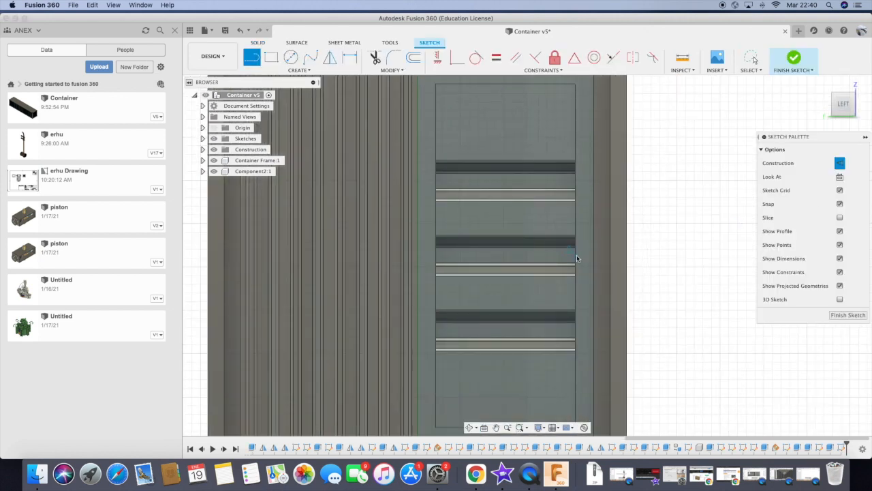
left_click(577, 257)
left_click(594, 257)
scroll(592, 257, "up", 4)
key("r")
scroll(572, 254, "down", 2)
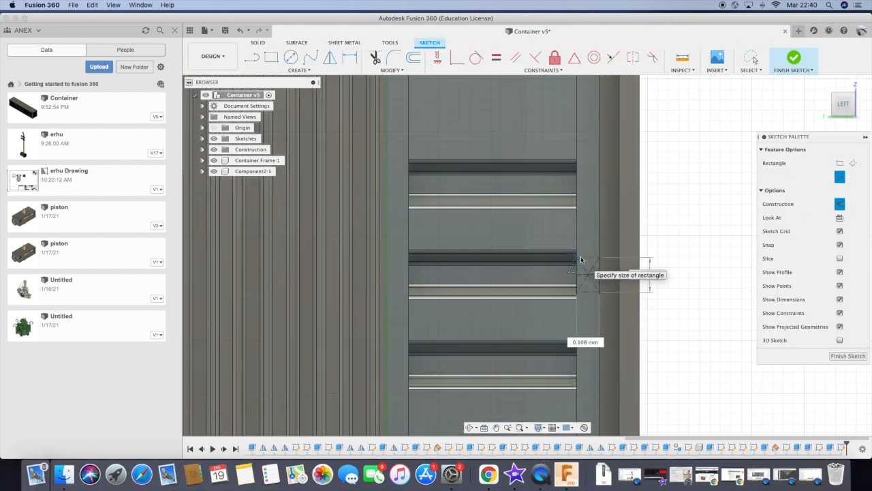
scroll(579, 269, "up", 2)
key("Escape")
left_click(240, 31)
- Draw a center rectangle spanning the door's side border and set its height to a Height-based 0.081 mm
left_click(839, 162)
key("r")
left_click(840, 177)
left_click(590, 277)
left_click(575, 267)
key("d")
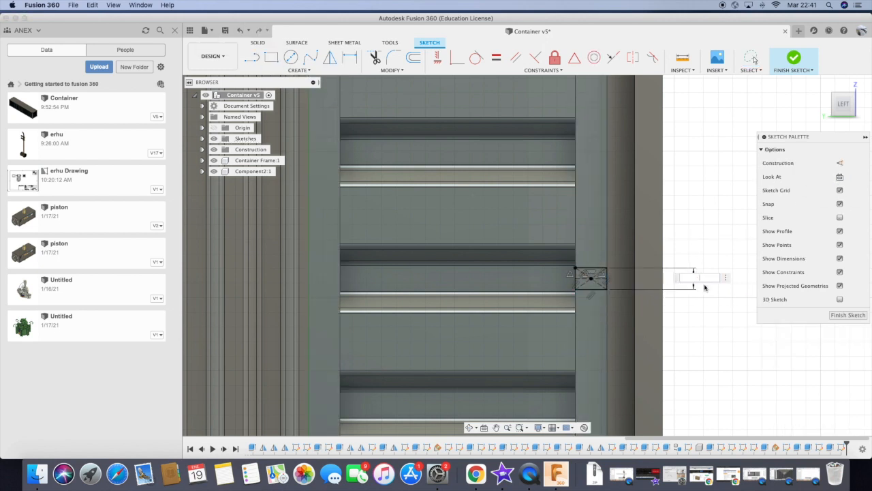
scroll(654, 337, "down", 1)
key("l")
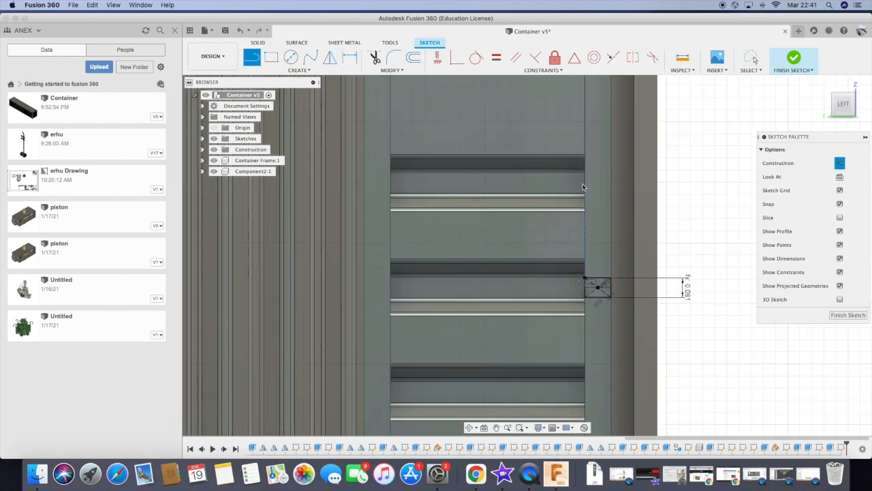
key("Escape")
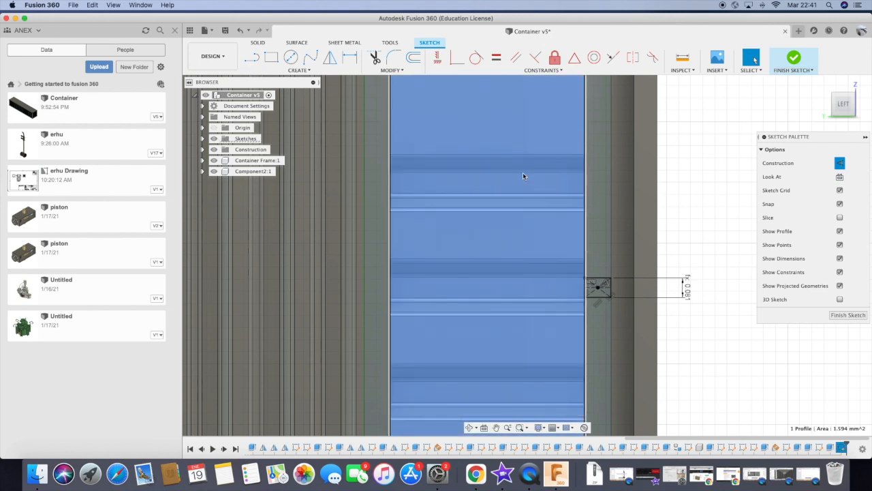
- Extrude the small rectangle outward from the door's side border as a hinge block
key("e")
middle_click_drag(643, 380, 603, 289, "shift")
left_click_drag(590, 280, 590, 260)
middle_click_drag(590, 261, 593, 255, "shift")
left_click(811, 236)
left_click(823, 252)
- Cut the hinge block to a flat section and a rising slope using a line profile sketched on its end face
scroll(654, 238, "up", 5)
middle_click_drag(654, 238, 643, 276, "shift")
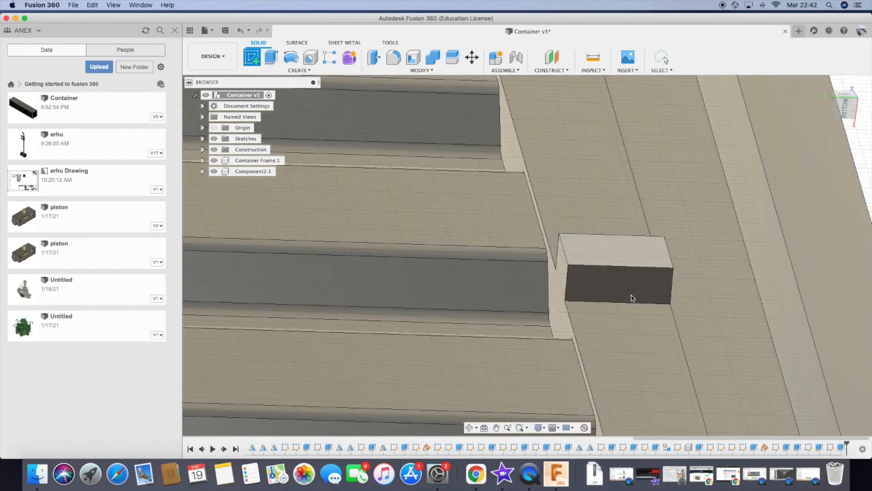
left_click(630, 294)
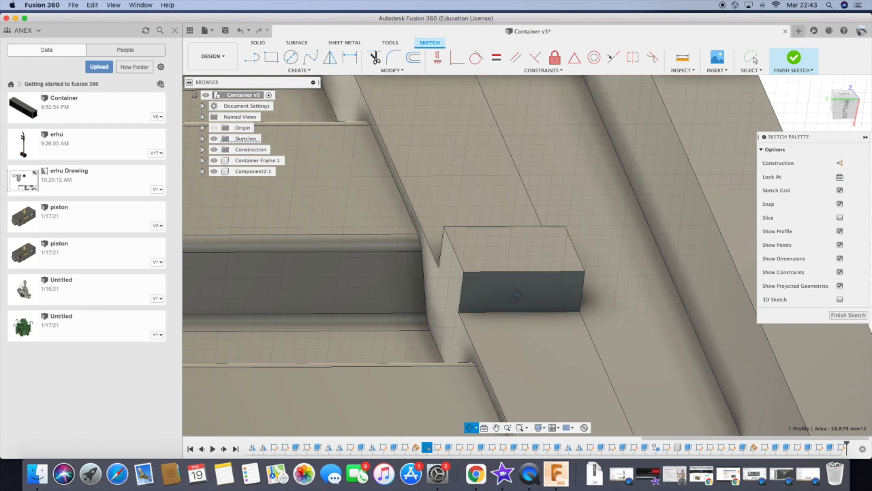
key("l")
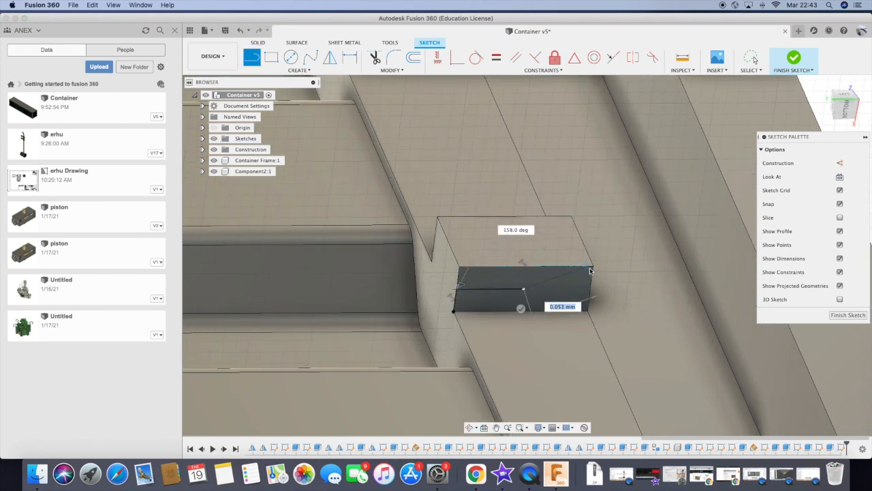
key("e")
key("Return")
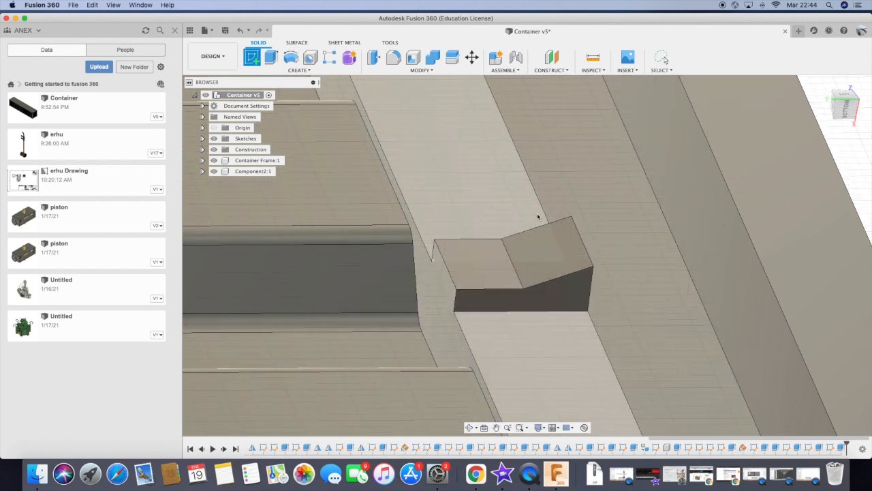
- Reopen the hinge block's cut sketch to examine its sloped profile, and leave it
right_click(838, 450)
left_click(797, 355)
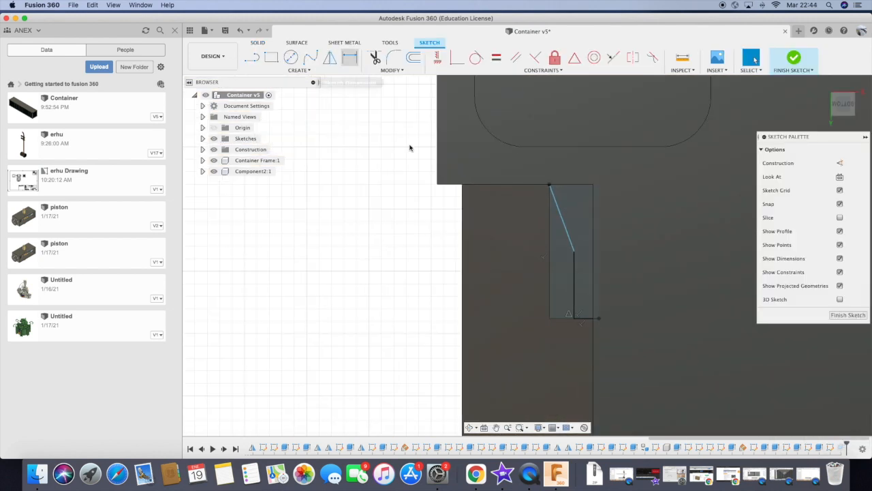
key("Escape")
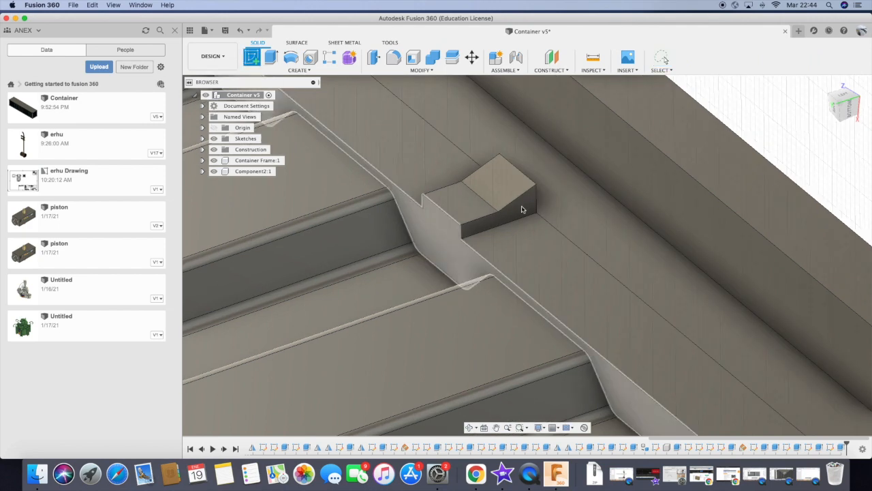
- Sketch a rectangle extending outward from the hinge block's tall end, set its width to 0.02 mm and dimension its height
left_click(523, 209)
mouse_move(526, 230)
middle_mouse_down("shift")
mouse_move(470, 279)
mouse_move(404, 312)
mouse_move(576, 267)
mouse_move(436, 170)
middle_mouse_up("shift")
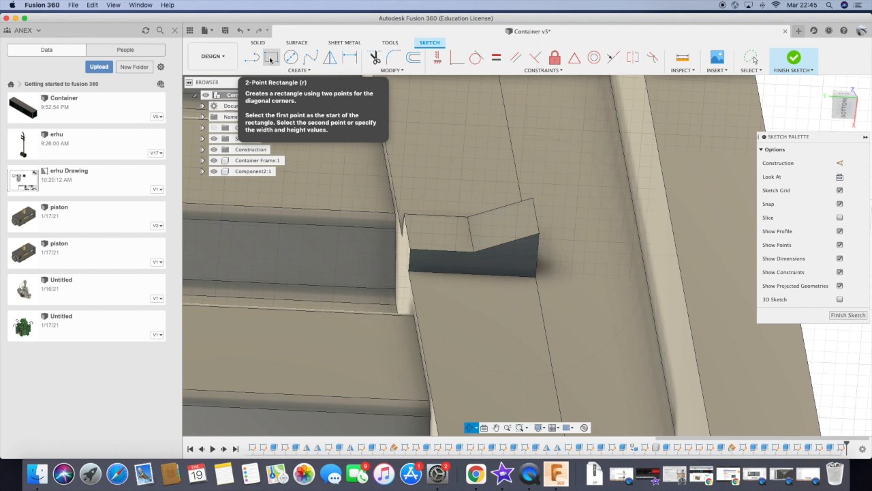
left_click(270, 60)
middle_click_drag(595, 248, 584, 247, "shift")
left_click(536, 233)
left_click(560, 278)
left_click(351, 63)
type("0.02")
key("Return")
left_click(559, 255)
left_click(590, 253)
- Round off the rectangle's outer end with an arc and draw a pin-hole circle at the arc's centre
left_click(295, 70)
left_click(360, 117)
left_click(556, 278)
left_click(295, 70)
left_click(360, 117)
left_click(259, 42)
key("c")
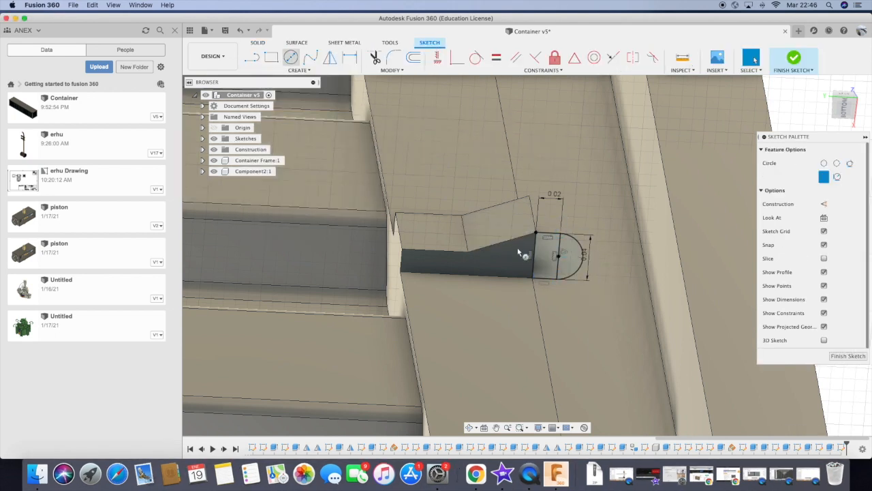
double_click(554, 194)
- Extrude the rounded hinge profile, leaving out the pin hole, by -Height / 24 as a new body
key("e")
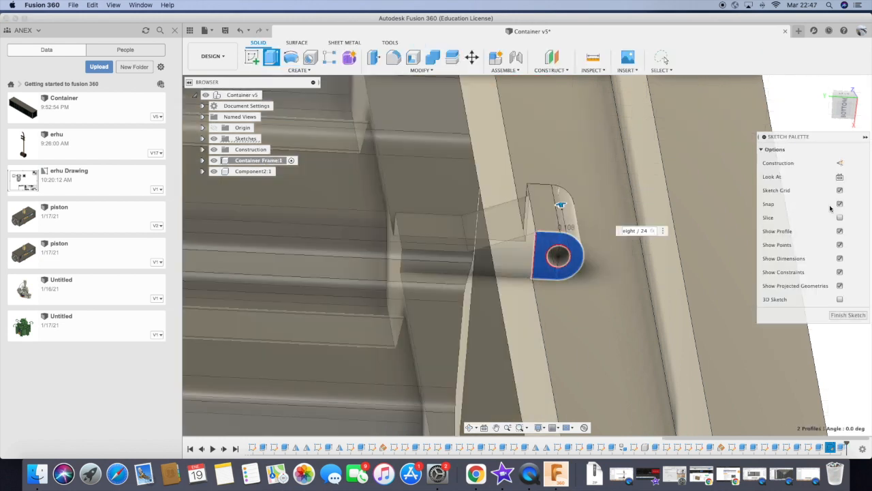
key("Return")
right_click(764, 447)
left_click(790, 364)
key("Return")
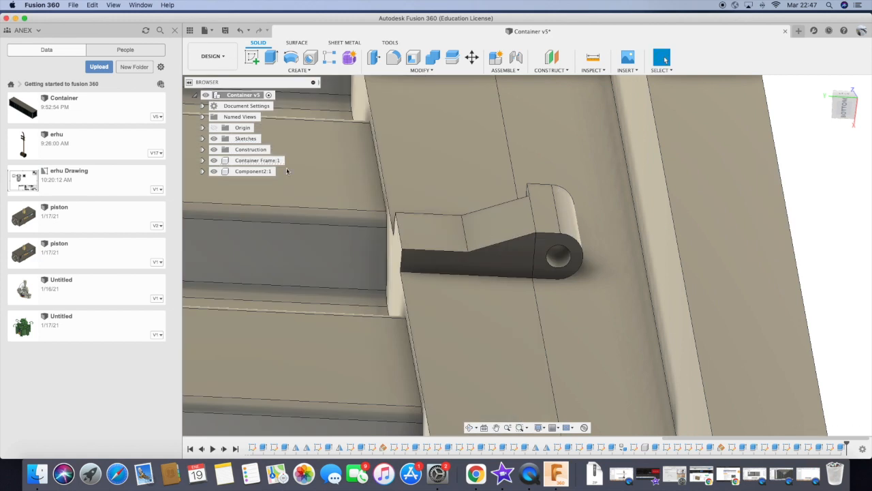
- Set the rounded hinge end's extrusion distance to -Height / 32
double_click(842, 447)
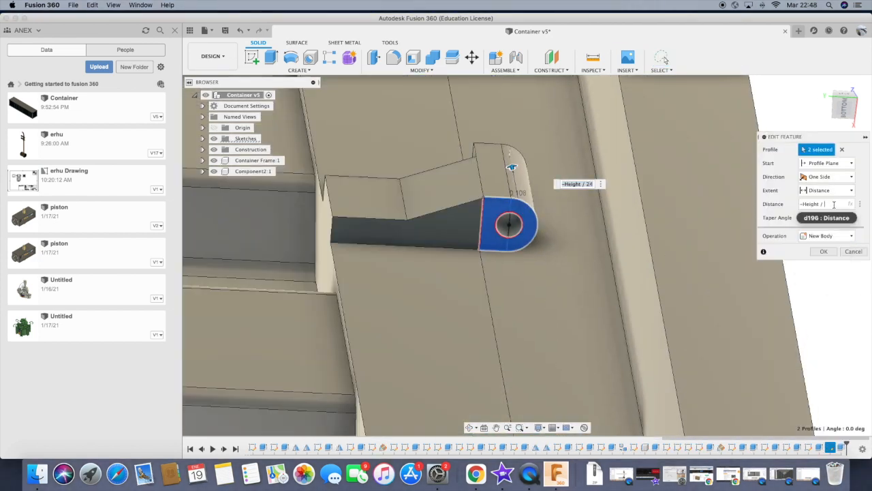
type("32")
key("Return")
- Combine the sloped hinge block with the rounded hinge end
left_click(433, 57)
left_click(444, 228)
left_click(494, 211)
left_click(826, 220)
scroll(591, 279, "down", 10)
scroll(600, 269, "up", 5)
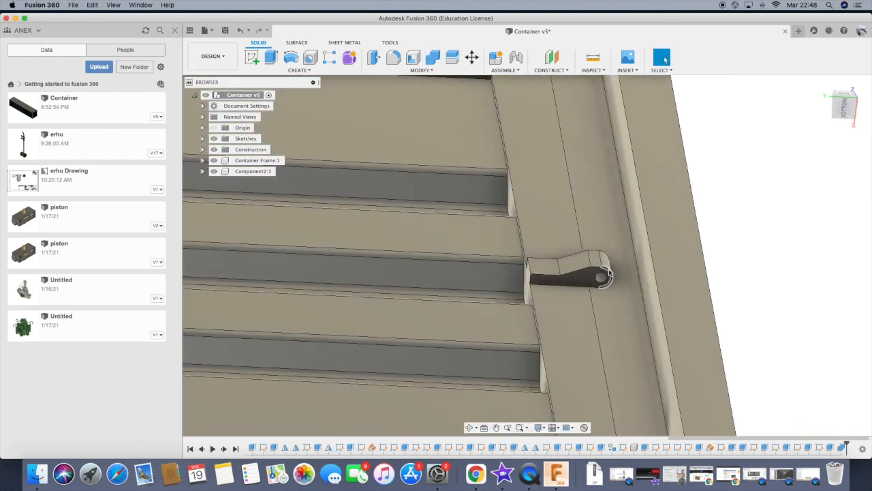
left_click(297, 71)
left_click(368, 261)
left_click(557, 282)
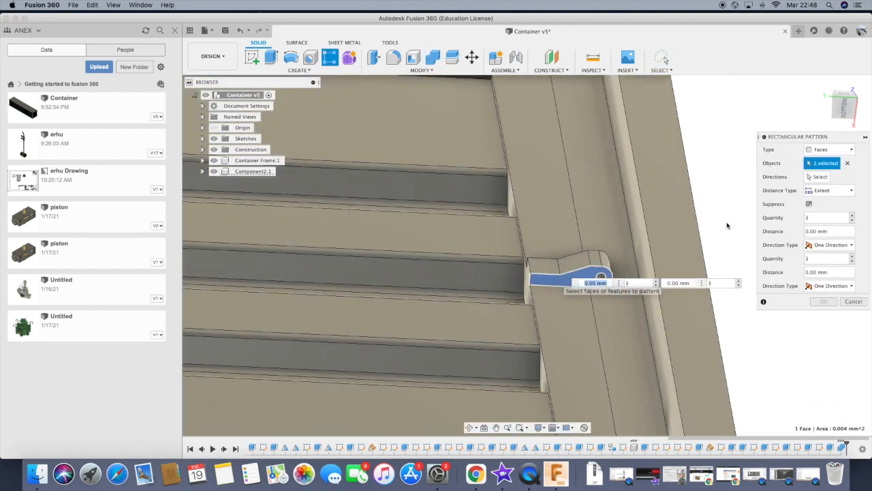
left_click(582, 272)
type("Height/6")
left_click(853, 315)
- Sketch a horizontal construction line across the rounded hinge end's front face from its inner edge, with a length of 0.02 mm
scroll(592, 276, "up", 10)
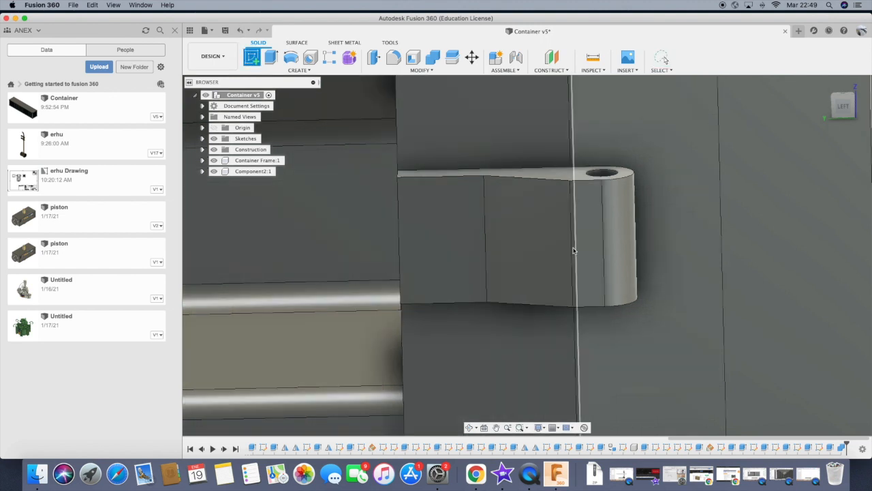
scroll(573, 251, "up", 5)
left_click(578, 252)
key("l")
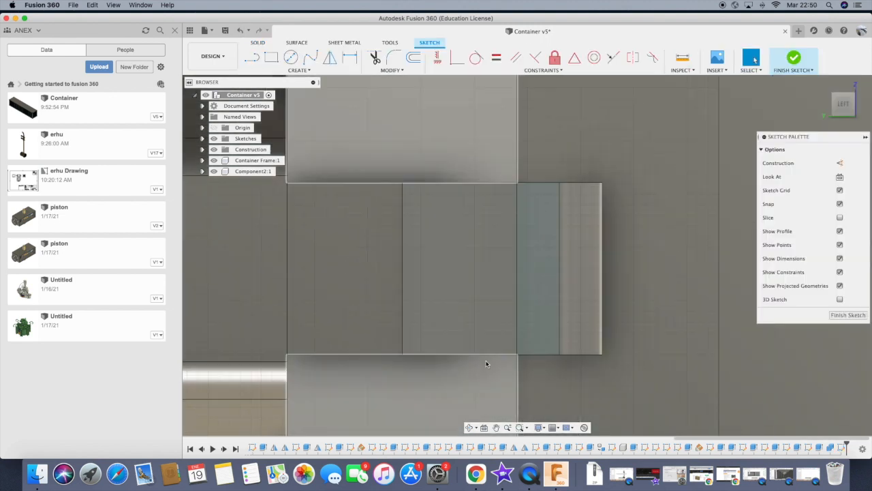
key("x")
left_click(491, 268)
left_click(598, 268)
key("Escape")
key("d")
left_click(567, 269)
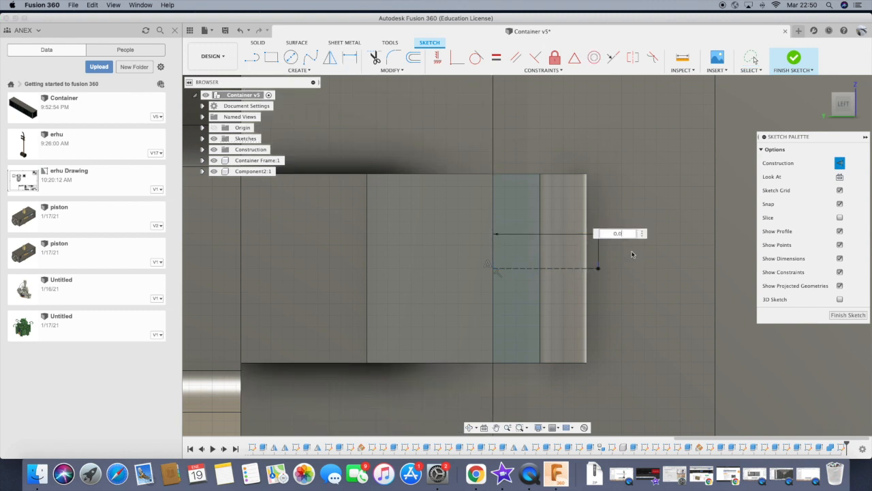
- Sketch a center rectangle around the construction line's end on the rounded hinge end, with a height of Height/(32*3)
left_click(270, 58)
left_click(585, 301)
key("d")
left_click(585, 272)
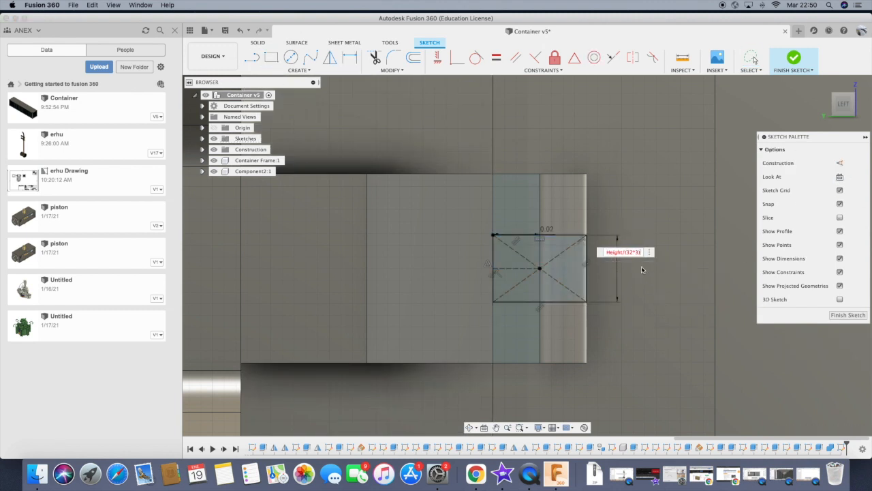
- Cut the rectangle's two profiles into the rounded hinge end with a distance of -0.04 mm
left_click(468, 428)
key("e")
left_click_drag(538, 307, 536, 327)
key("Return")
- Start a rectangular pattern of features with the hinge's two features as the objects
scroll(619, 304, "down", 10)
left_click(470, 428)
key("Escape")
left_click(469, 428)
left_click_drag(444, 373, 450, 379)
key("Escape")
scroll(713, 292, "up", 10)
left_click(299, 70)
left_click(385, 263)
left_click(715, 321)
left_click(740, 314)
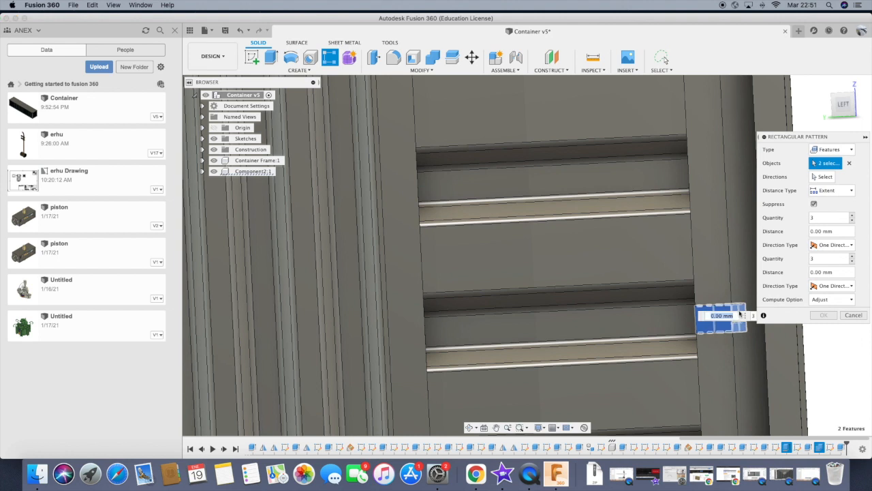
- Try to pattern the hinge features along the door panel's vertical edge with symmetric spacing and a quantity of 5
left_click(822, 176)
scroll(700, 344, "up", 5)
left_click(691, 175)
scroll(691, 273, "down", 5)
left_click(469, 428)
left_click_drag(625, 389, 625, 340)
scroll(692, 327, "up", 3)
left_click(832, 190)
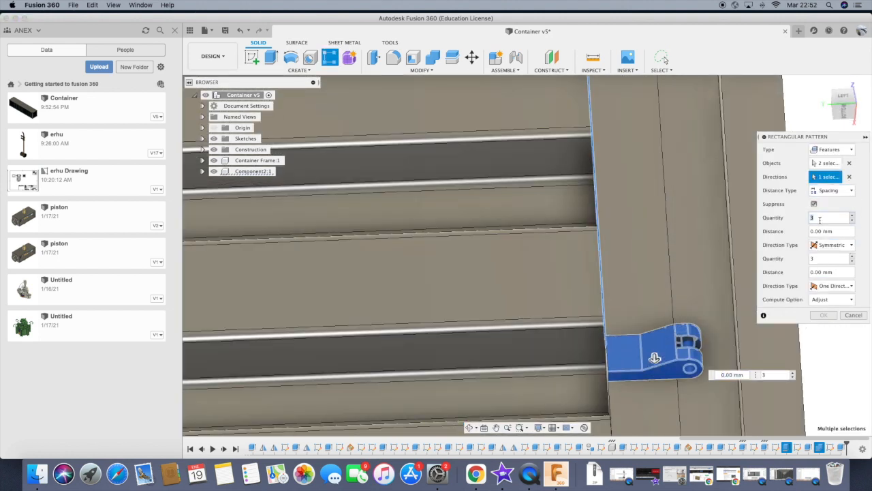
scroll(784, 281, "down", 4)
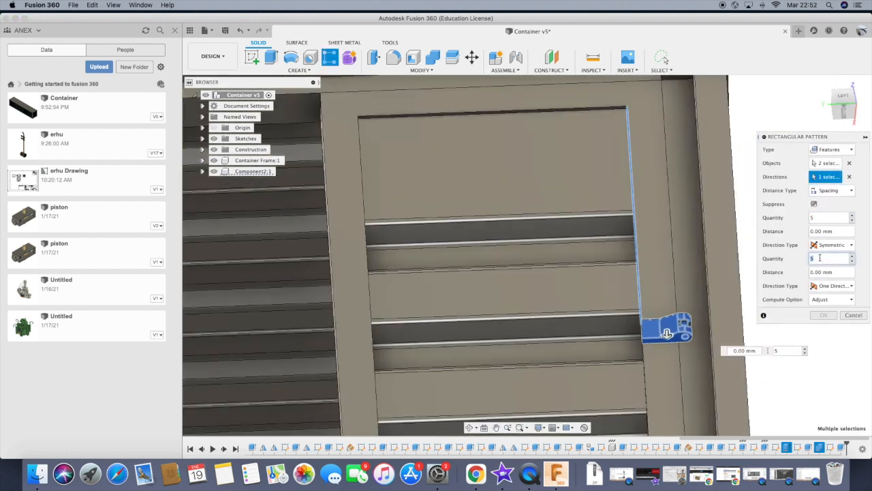
left_click(851, 261)
scroll(596, 218, "down", 3)
key("Return")
scroll(596, 218, "down", 3)
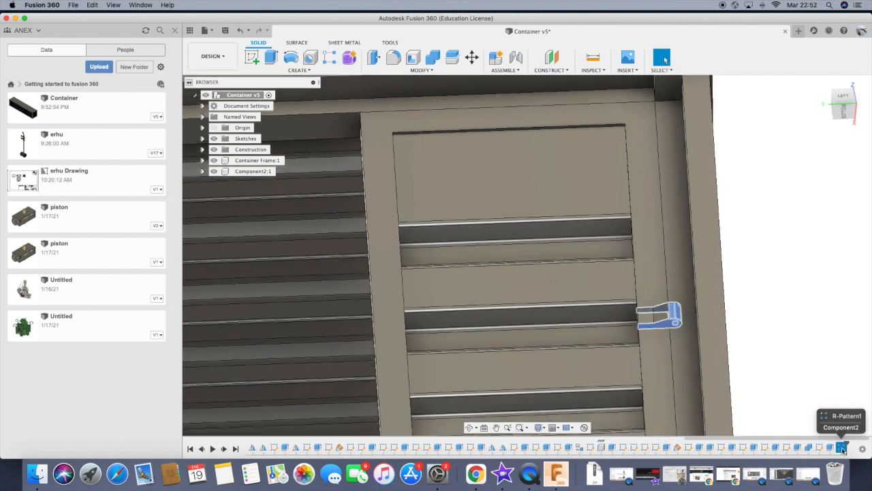
double_click(841, 447)
left_click(845, 150)
left_click(830, 171)
left_click(671, 323)
left_click(670, 323)
left_click(840, 151)
left_click(828, 160)
scroll(684, 300, "up", 6)
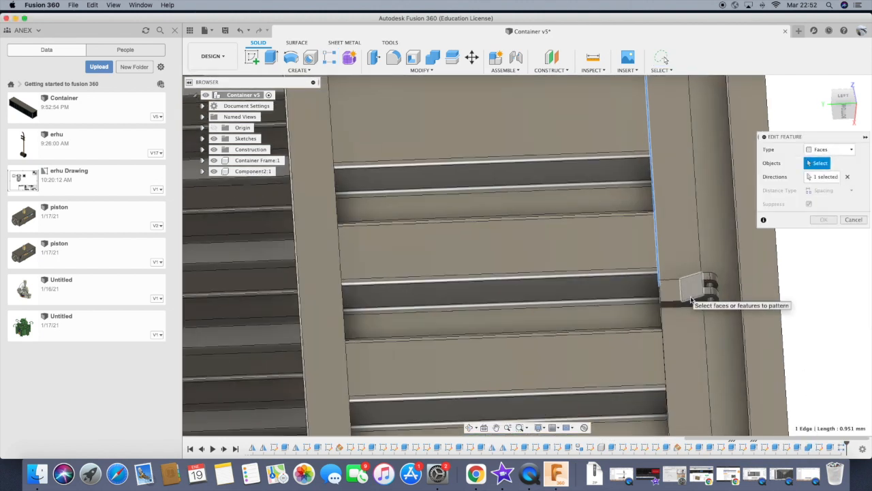
scroll(694, 305, "up", 2)
left_click(854, 219)
- Activate Component2 and start another rectangular pattern with the hinge's features as the objects
scroll(708, 286, "down", 6)
scroll(664, 279, "up", 6)
left_click(330, 57)
left_click(642, 310)
left_click(282, 171)
scroll(675, 291, "down", 3)
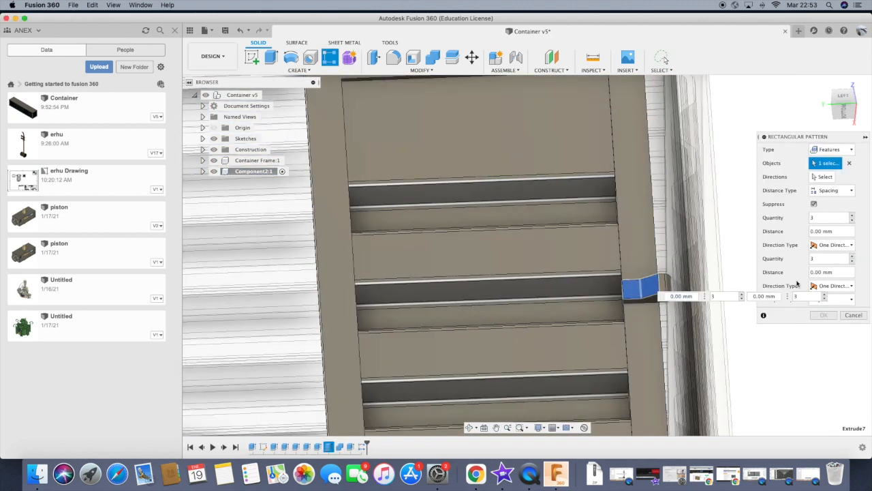
scroll(676, 291, "up", 4)
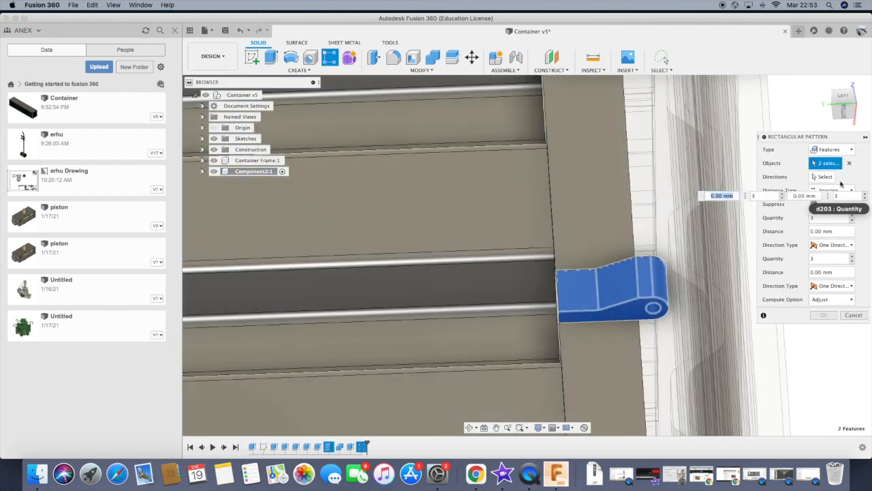
- Try to create the feature pattern with a distance based on Height and a Symmetric direction type
key("BackSpace")
key("BackSpace")
key("BackSpace")
key("BackSpace")
key("BackSpace")
key("BackSpace")
type("Height")
left_click(832, 245)
left_click(832, 270)
scroll(512, 298, "down", 4)
left_click(823, 315)
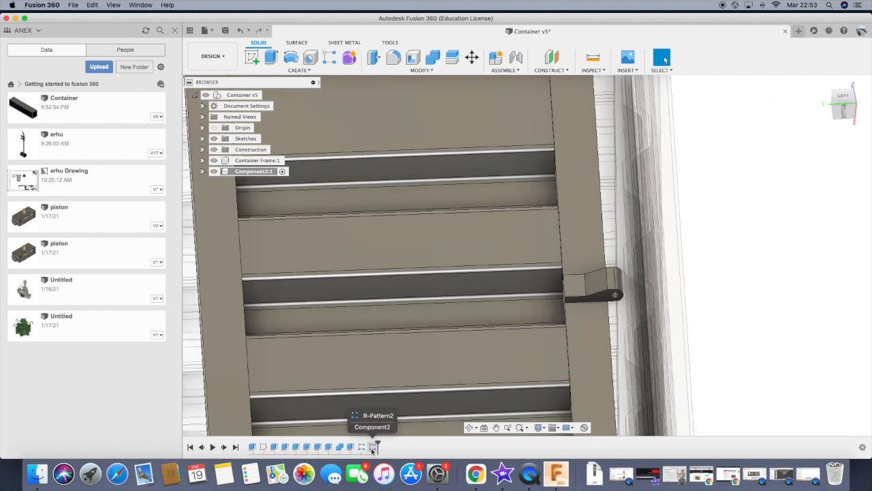
double_click(373, 448)
left_click(835, 149)
left_click(834, 171)
left_click(852, 220)
- Delete the rectangular patterns of the hinge and the feature that combines its bodies
scroll(753, 255, "down", 2)
right_click(373, 447)
left_click(393, 371)
right_click(339, 446)
left_click(362, 406)
- Edit the hinge's extrusions, setting their operation to New Body
double_click(330, 447)
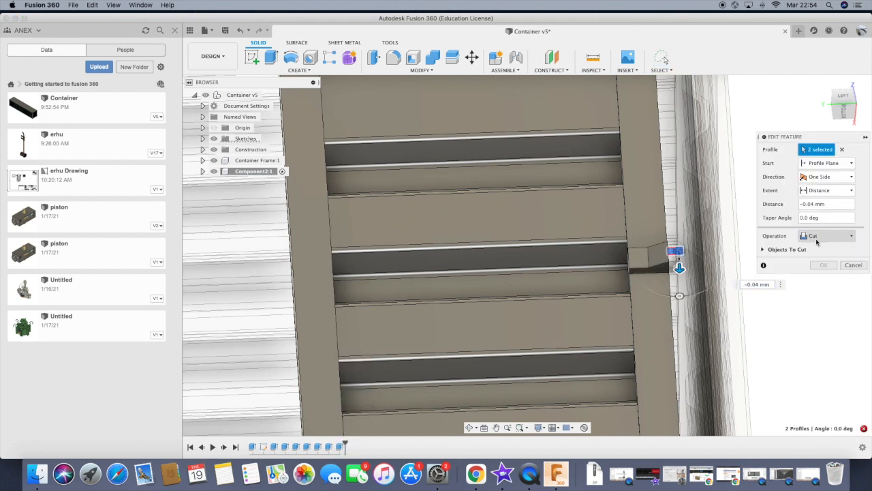
right_click(329, 447)
left_click(355, 355)
left_click(826, 236)
left_click(823, 277)
left_click(827, 252)
double_click(317, 447)
left_click(826, 235)
left_click(823, 251)
right_click(319, 447)
left_click(346, 354)
left_click(823, 251)
- Activate the top-level container and combine the sloped hinge block with the rounded hinge end
scroll(688, 333, "down", 1)
left_click(267, 95)
scroll(286, 194, "down", 2)
scroll(566, 240, "up", 3)
left_click(432, 57)
left_click(553, 243)
left_click(582, 251)
left_click(823, 219)
- Reopen the slot sketch and cut its two profiles through the rounded hinge end with a distance of -0.045 mm
right_click(819, 447)
left_click(794, 357)
key("Escape")
right_click(820, 448)
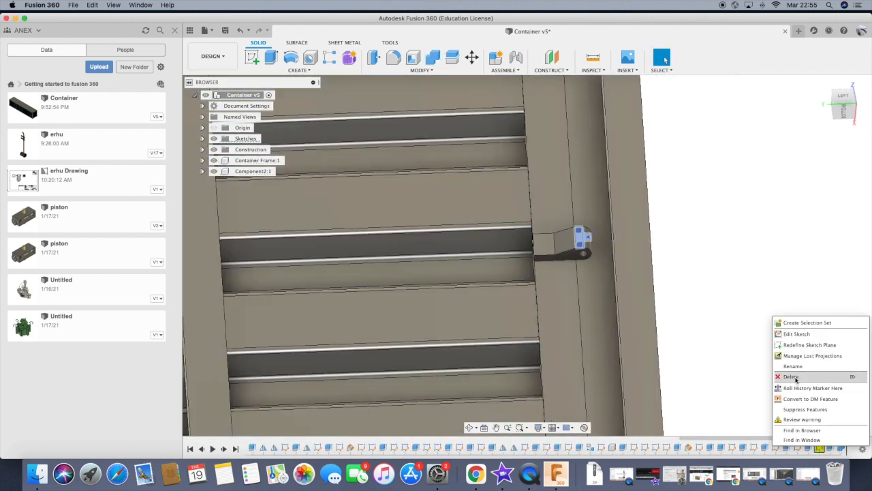
left_click(796, 333)
scroll(581, 264, "up", 4)
key("e")
middle_click_drag(500, 405, 503, 310, "shift")
left_click_drag(576, 193, 565, 252)
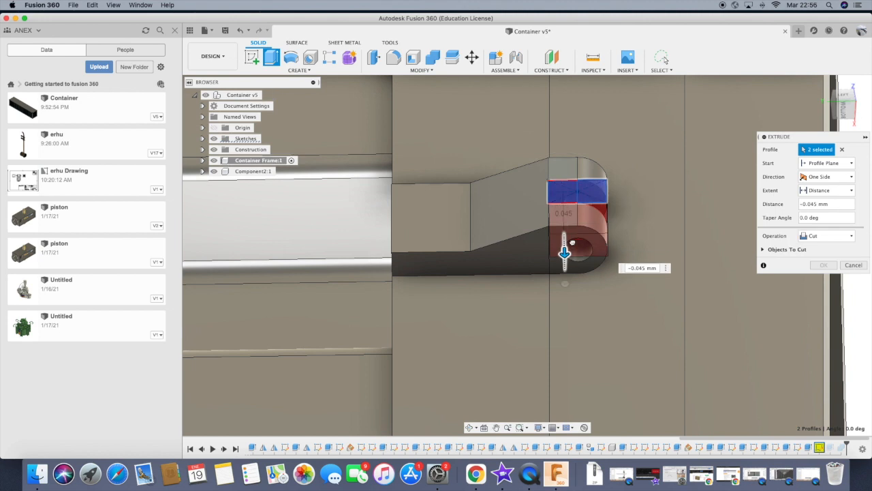
left_click(822, 265)
- Create a rectangular pattern of the slotted hinge body, using Bodies as the pattern type
scroll(550, 289, "down", 2)
left_click(203, 138)
scroll(232, 272, "down", 5)
left_click(222, 325)
left_click(194, 95)
scroll(545, 252, "down", 3)
left_click(329, 57)
left_click(829, 149)
left_click(525, 270)
scroll(684, 305, "down", 2)
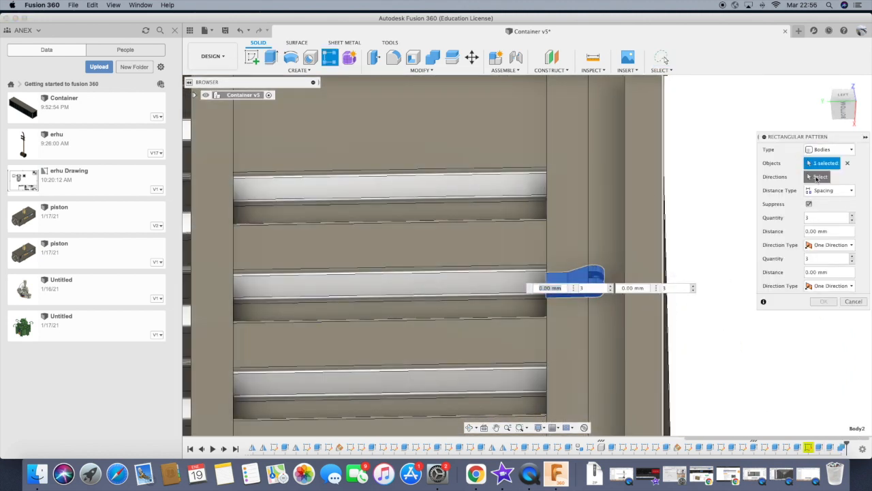
left_click(823, 301)
- Combine the patterned hinge bodies with the door panel body
scroll(793, 298, "down", 3)
middle_click_drag(590, 431, 644, 348, "shift")
left_click(433, 57)
key("Return")
- Start a sketch on the face behind the hinge slot and draw a horizontal construction line 0.04 mm long through the slot
mouse_move(674, 307)
middle_mouse_down("shift")
mouse_move(622, 344)
mouse_move(578, 343)
middle_mouse_up("shift")
scroll(623, 344, "up", 2)
left_click(252, 57)
left_click(624, 340)
scroll(584, 348, "up", 10)
key("l")
key("x")
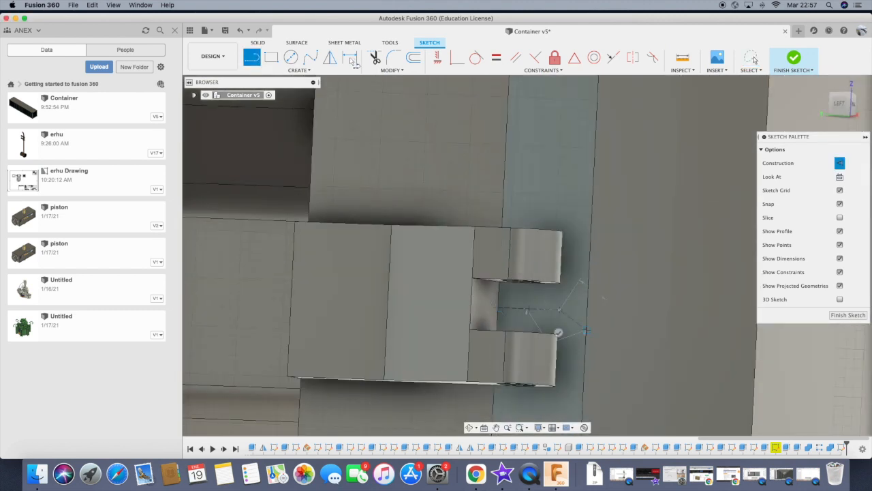
type("0.04")
key("Return")
- Sketch and dimension a center rectangle between the two hinge knuckles, and extrude it 0.04 mm as a new body
middle_click_drag(505, 307, 515, 283, "shift")
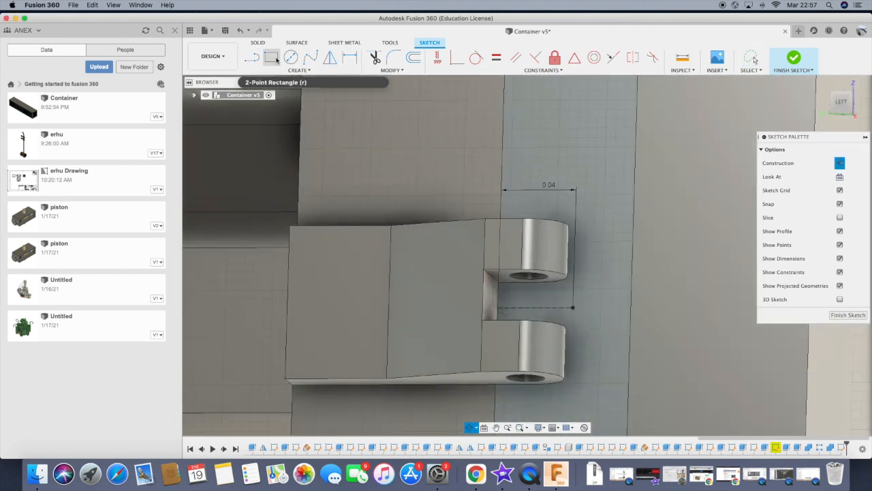
left_click(271, 58)
key("d")
left_click(573, 308)
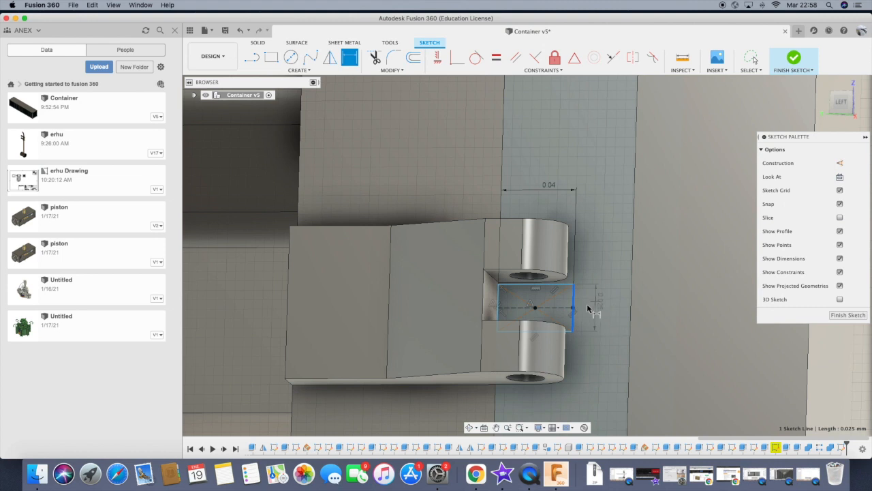
key("e")
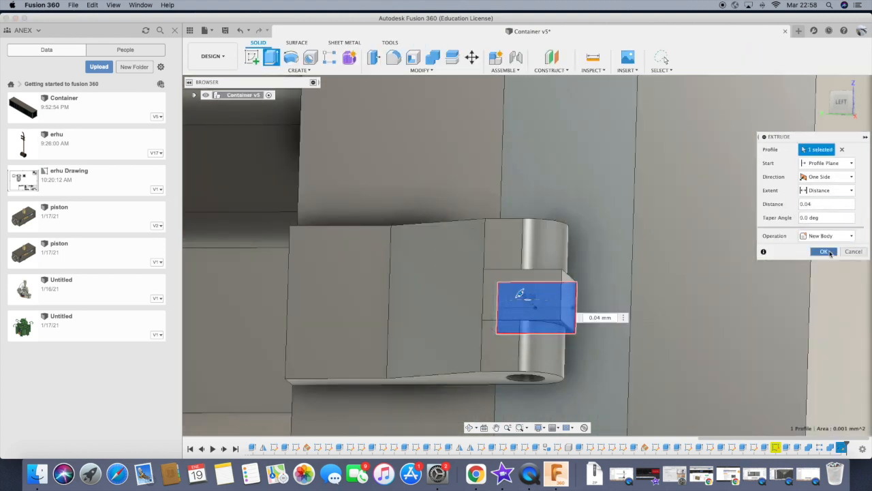
left_click(824, 251)
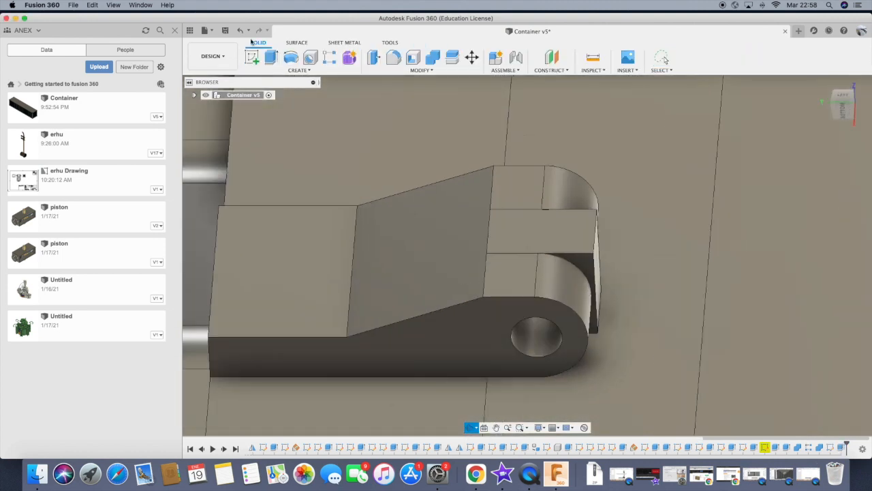
- Start a sketch on the side face of the new block between the knuckles and hide the hinged door component
left_click(586, 263)
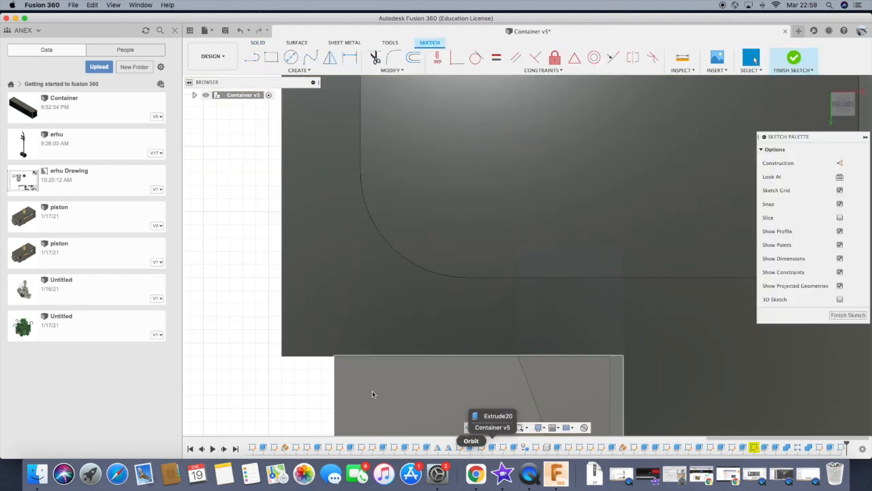
left_click(470, 427)
left_click_drag(429, 382, 400, 358)
middle_click_drag(400, 359, 465, 315, "shift")
scroll(466, 316, "down", 4)
left_click(465, 316)
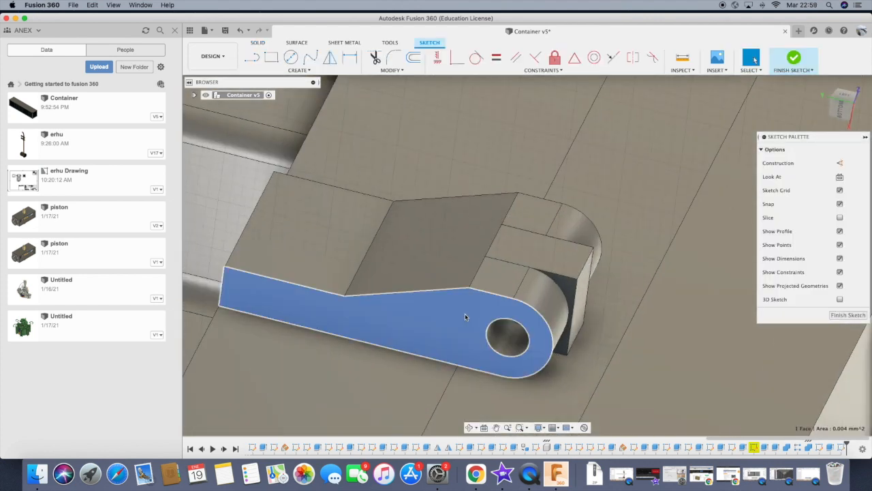
key("v")
- Sketch a center point arc and a pin hole circle on the block's side face, and dimension the circle
left_click(299, 70)
mouse_move(259, 110)
left_click(368, 119)
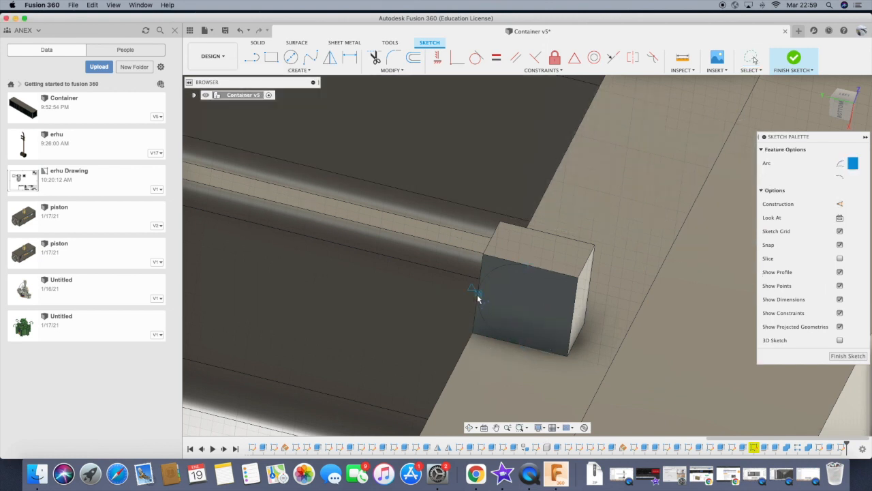
left_click(523, 306)
left_click(538, 294)
key("d")
key("Return")
- Cut away the block's two inner corners outside the arc together with the pin hole profile
key("e")
left_click(490, 265)
left_click(485, 329)
left_click(524, 306)
left_click_drag(528, 293, 520, 309)
left_click(825, 251)
- Make the hidden door component, Component2, visible again
scroll(740, 252, "down", 5)
scroll(740, 252, "down", 5)
left_click(194, 95)
left_click(270, 182)
right_click(250, 181)
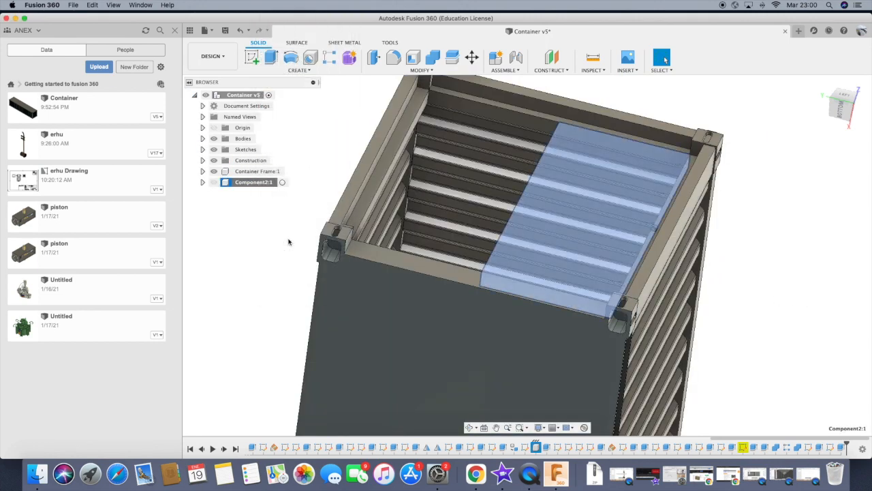
left_click(288, 241)
right_click(323, 128)
left_click(214, 182)
left_click(214, 182)
- Pattern the pin hole block body along the frame's vertical edge with a quantity of 5
middle_click_drag(409, 221, 592, 217, "shift")
scroll(592, 217, "up", 10)
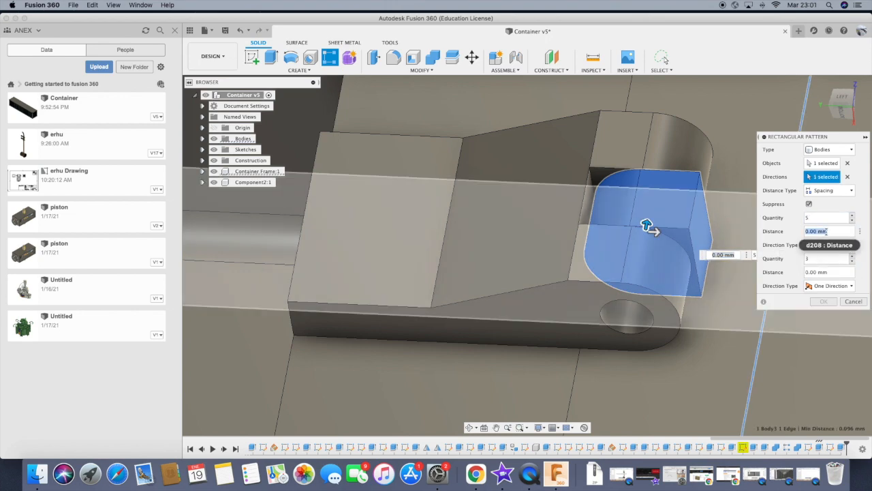
scroll(648, 227, "down", 10)
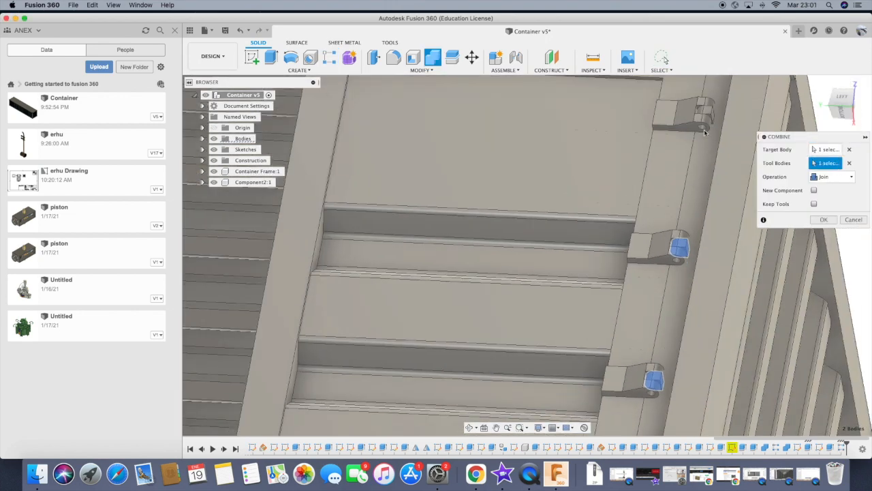
- Combine the five patterned pin hole blocks with the container frame body using the Join operation
scroll(705, 133, "down", 6)
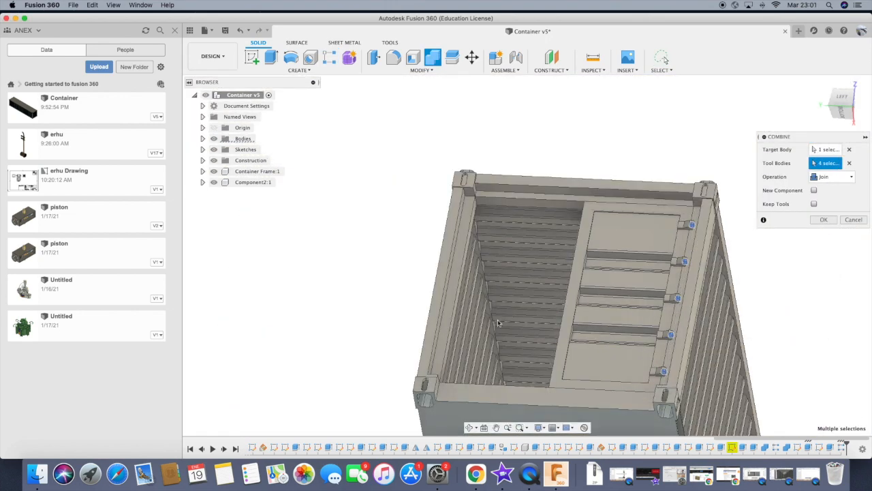
left_click(512, 317)
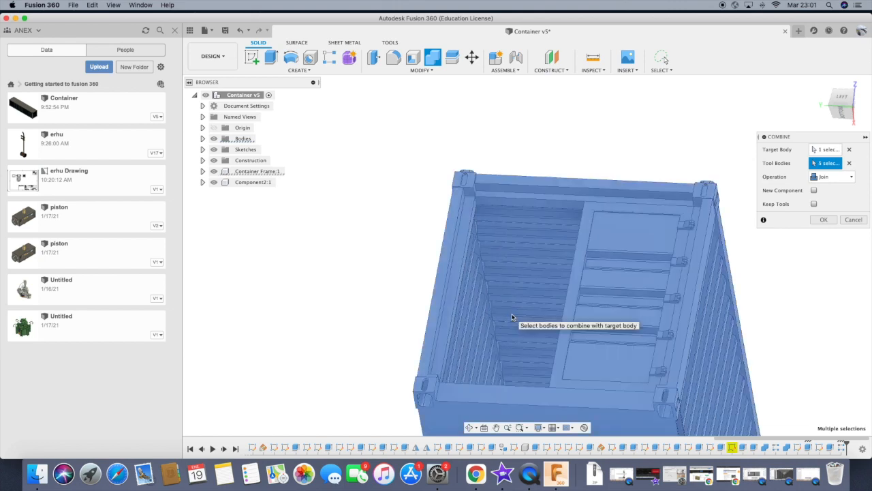
left_click(824, 220)
- Rename Component2 as Door
double_click(246, 183)
type("Door")
key("Return")
- Start a sketch on the door's front face and draw a 0.305 mm construction line along its upper edge from the free corner
mouse_move(409, 286)
middle_mouse_down("shift")
mouse_move(462, 376)
mouse_move(621, 227)
mouse_move(544, 349)
mouse_move(504, 308)
mouse_move(474, 152)
mouse_move(508, 220)
mouse_move(502, 210)
middle_mouse_up("shift")
scroll(474, 152, "down", 5)
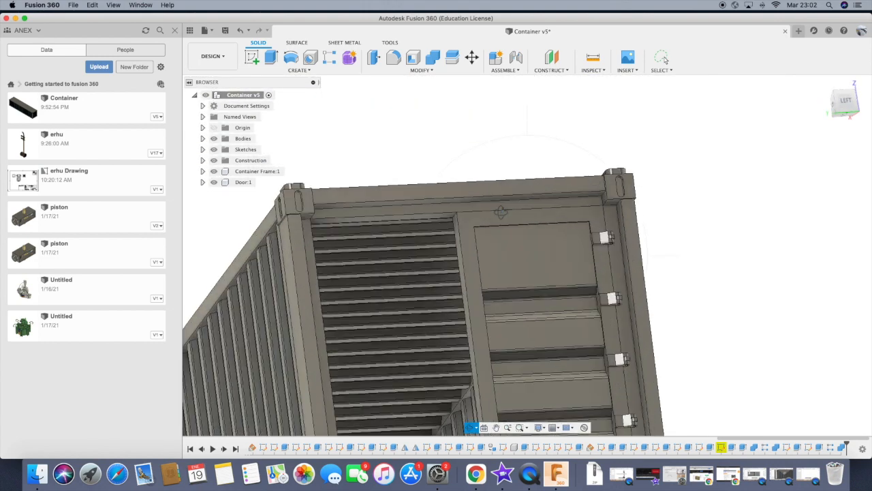
left_click(252, 57)
left_click(467, 415)
middle_click_drag(476, 426, 567, 362, "shift")
scroll(561, 259, "up", 6)
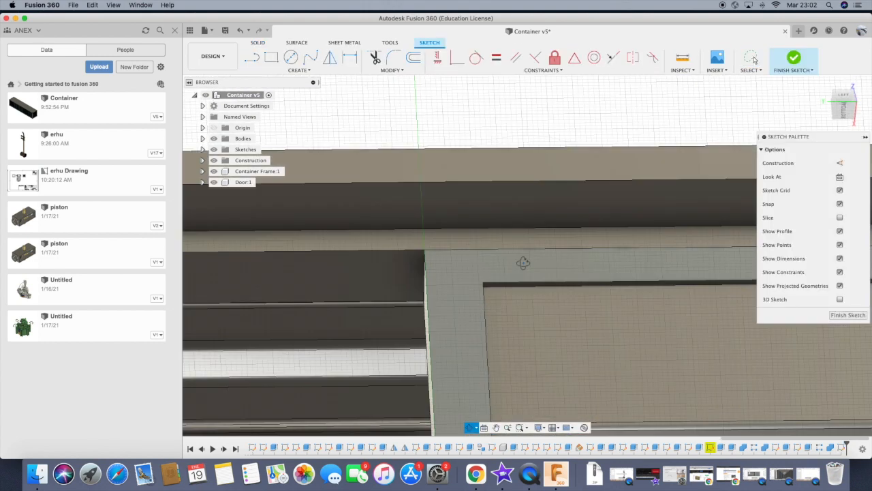
left_click(287, 276)
left_click(382, 273)
key("Escape")
scroll(284, 274, "up", 5)
key("d")
left_click(350, 264)
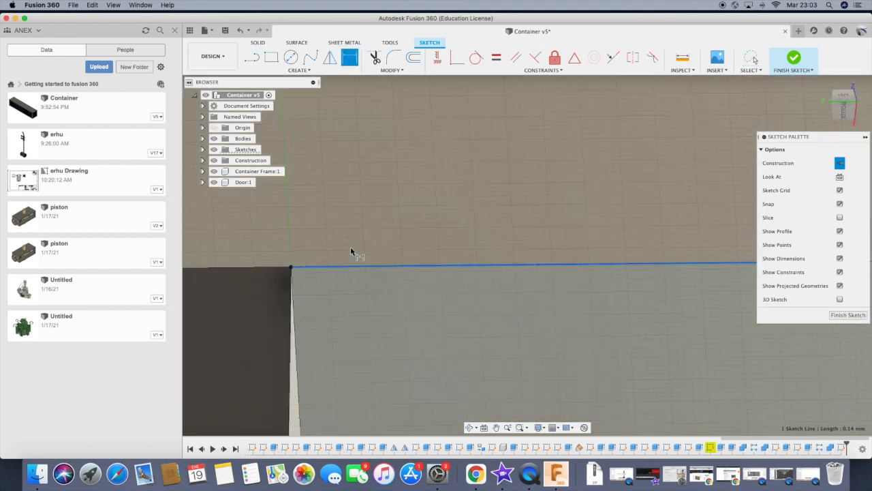
scroll(354, 249, "down", 4)
left_click(395, 228)
- Sketch a small rectangle at the end of the construction line and set its width to 0.051 mm
key("r")
scroll(415, 273, "down", 3)
left_click(359, 293)
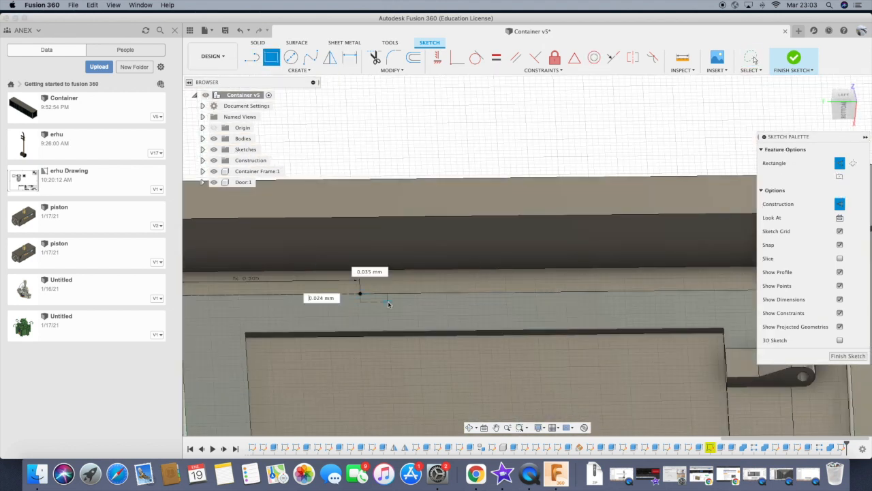
key("d")
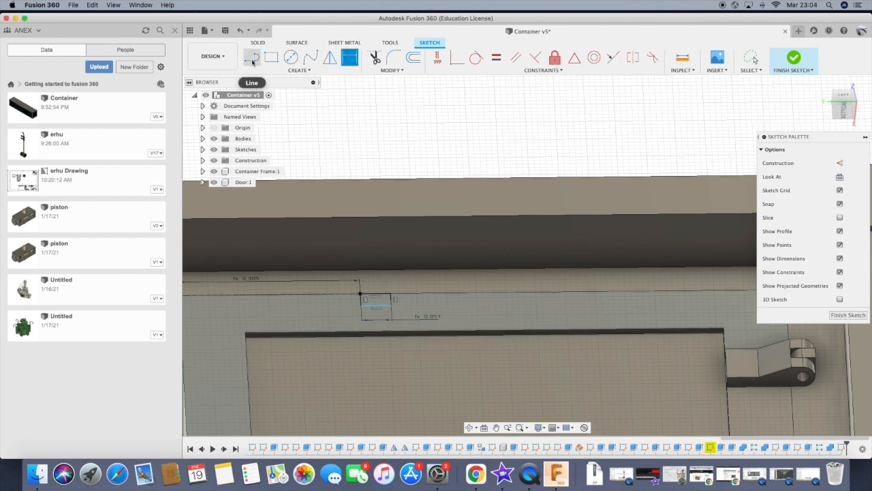
key("d")
key("Escape")
- Draw a Width/8 construction line from the first rectangle along the door edge and sketch a second dimensioned rectangle at its end
scroll(392, 297, "up", 5)
key("l")
left_click(384, 279)
scroll(346, 307, "down", 4)
key("Escape")
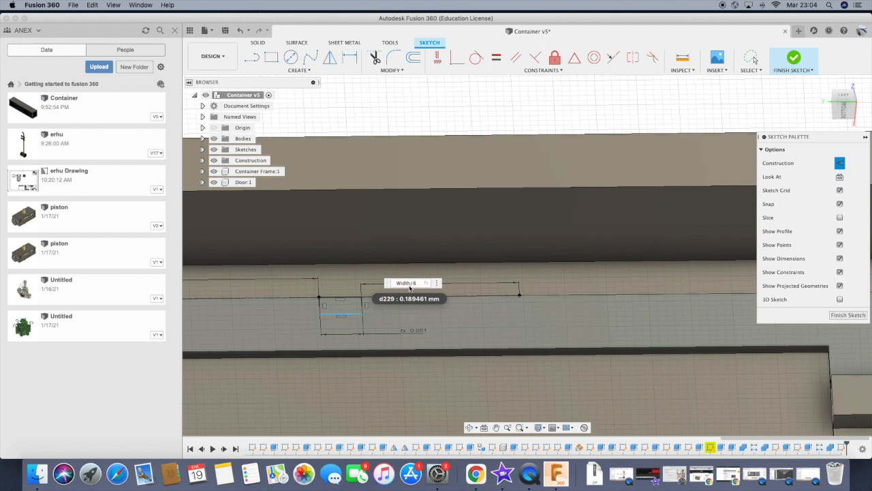
key("Return")
scroll(490, 318, "up", 2)
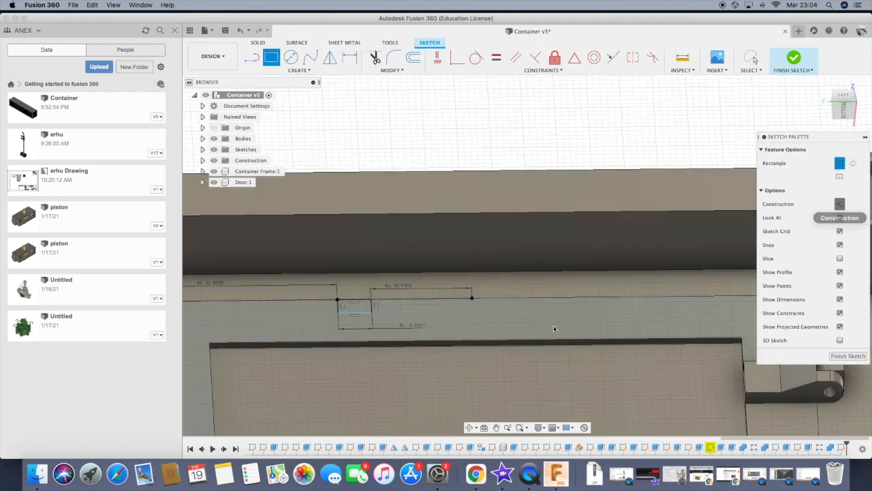
key("Escape")
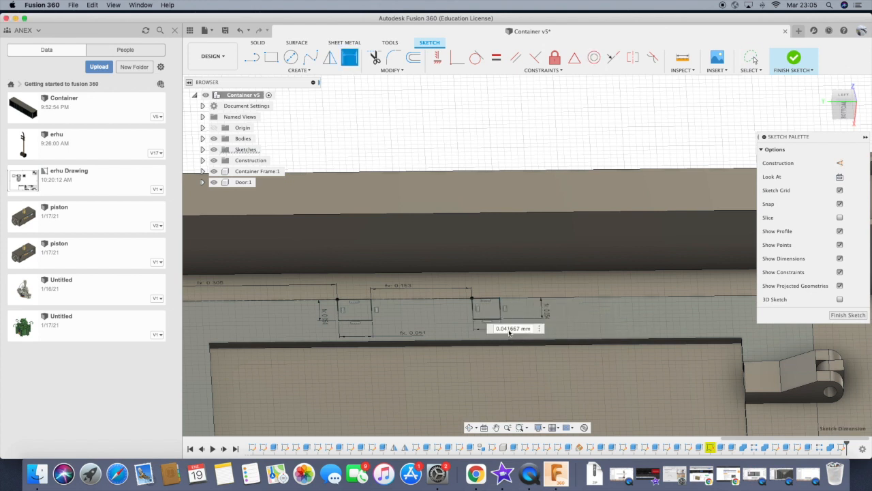
- Extrude both rectangles 0.04 mm outward from the door face
left_click(258, 43)
left_click(271, 57)
left_click(355, 310)
left_click(484, 309)
left_click_drag(489, 300, 489, 286)
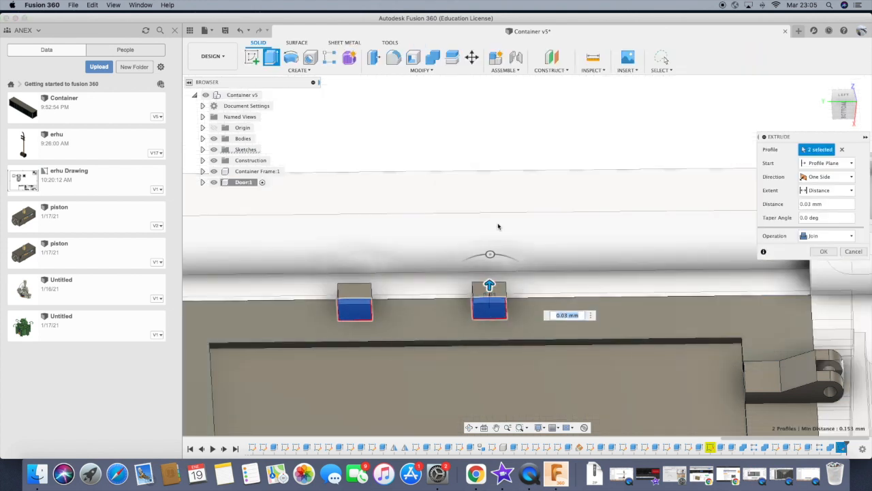
scroll(586, 268, "up", 1)
left_click(812, 206)
key("BackSpace")
type("4")
left_click(823, 251)
- Start a sketch on the lower end face of the first block and draw a three-point arc across it
scroll(729, 204, "down", 3)
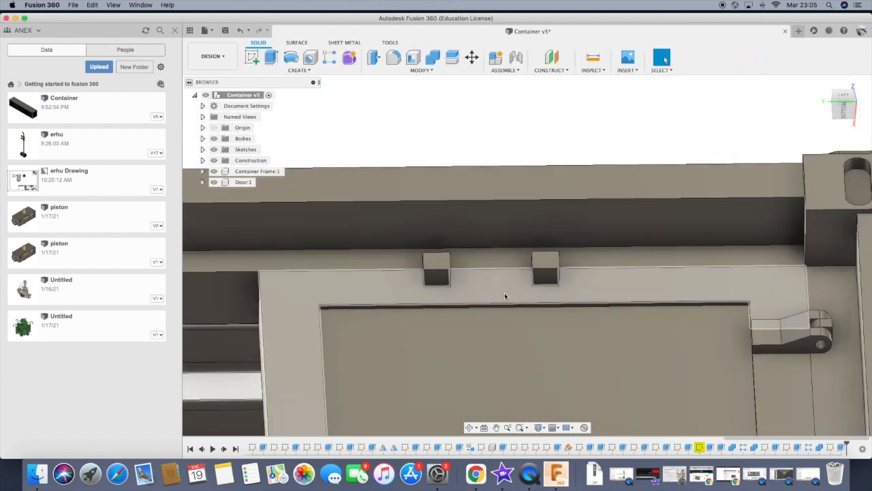
scroll(447, 272, "up", 3)
scroll(433, 299, "up", 2)
left_click(252, 57)
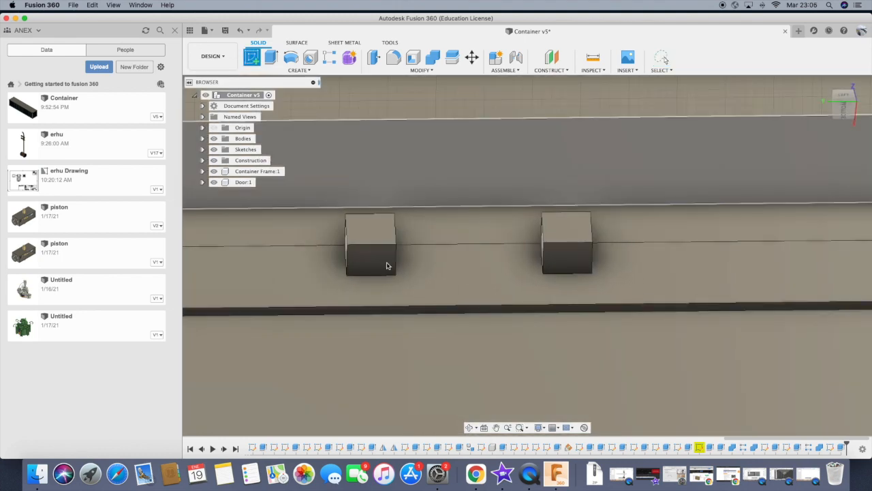
left_click(397, 291)
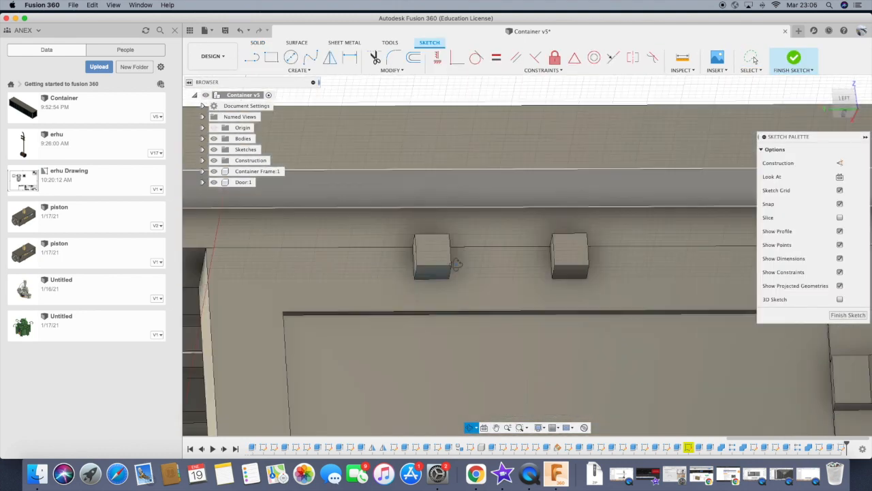
left_click_drag(457, 265, 437, 247)
scroll(435, 257, "up", 3)
left_click(303, 71)
left_click(358, 109)
left_click(402, 257)
left_click(458, 258)
left_click(429, 243)
scroll(683, 258, "up", 3)
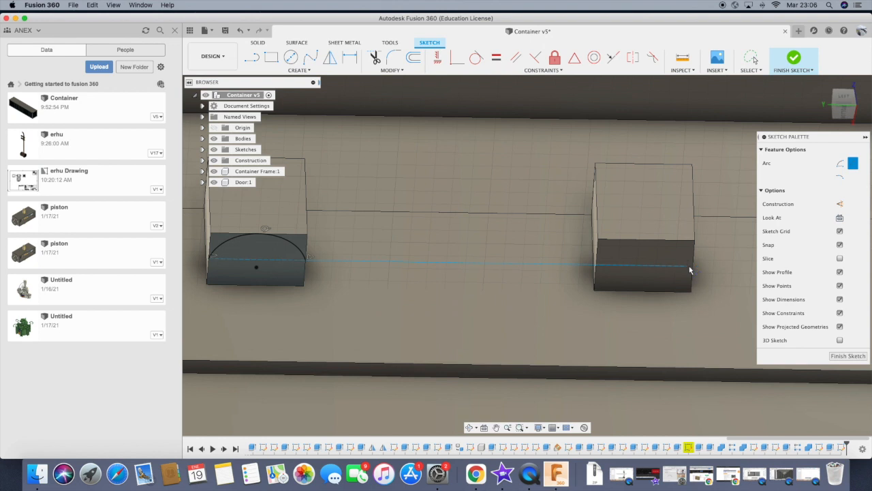
- Draw construction lines from the arc's end to the second block and across it, 0.153 mm and 0.051 mm long
key("l")
left_click(305, 261)
scroll(596, 265, "up", 5)
left_click(595, 267)
key("Escape")
scroll(574, 279, "down", 5)
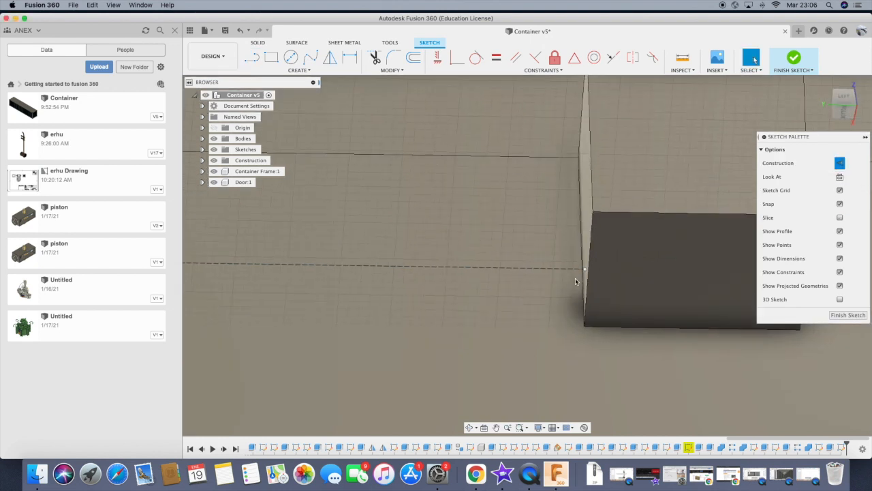
key("d")
left_click(458, 274)
left_click(436, 216)
type("Width/16")
key("Return")
scroll(658, 282, "up", 3)
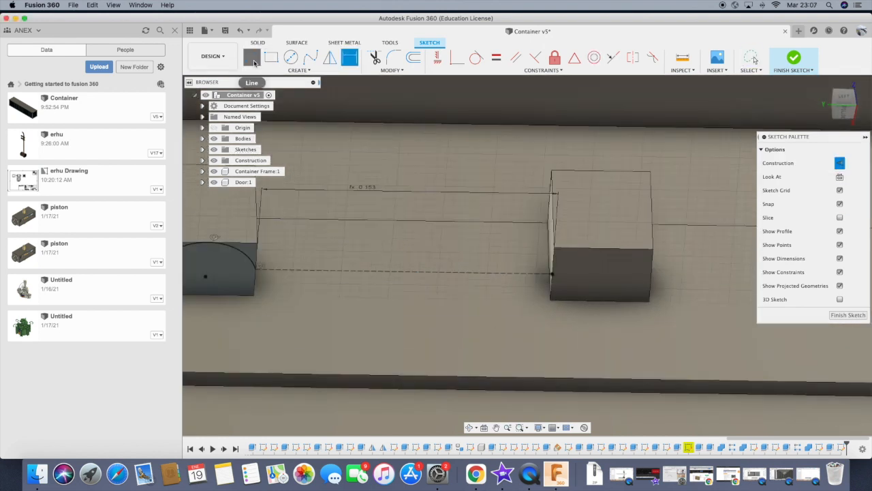
key("Return")
left_click(299, 70)
left_click(354, 144)
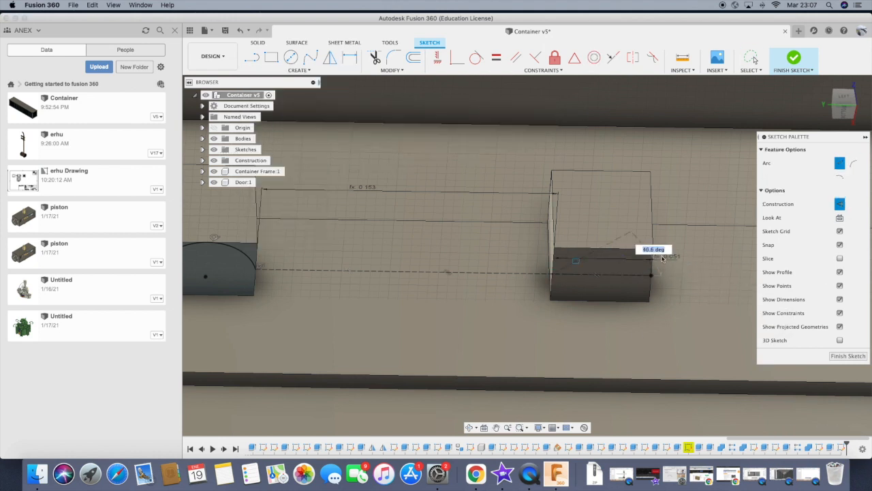
key("Escape")
left_click(298, 70)
left_click(371, 107)
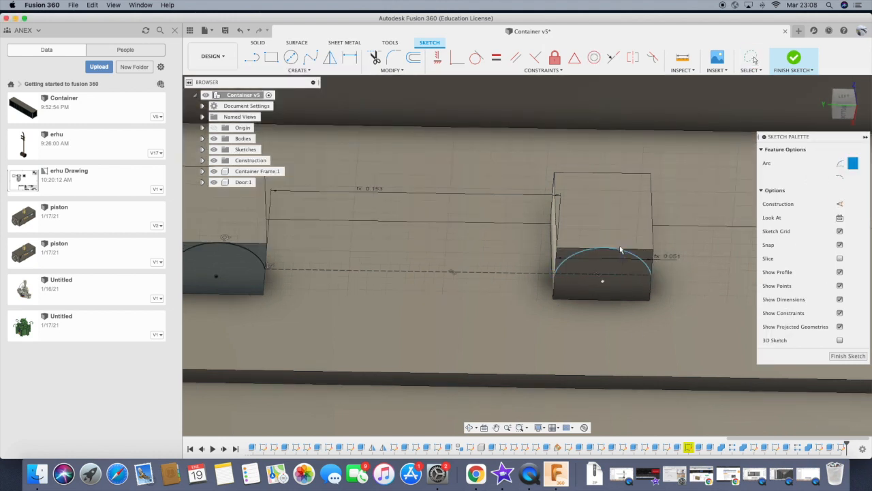
left_click(620, 251)
scroll(620, 251, "up", 3)
key("d")
key("Escape")
key("super+z")
left_click(299, 70)
mouse_move(286, 110)
left_click(368, 108)
key("Escape")
left_click(298, 70)
left_click(368, 118)
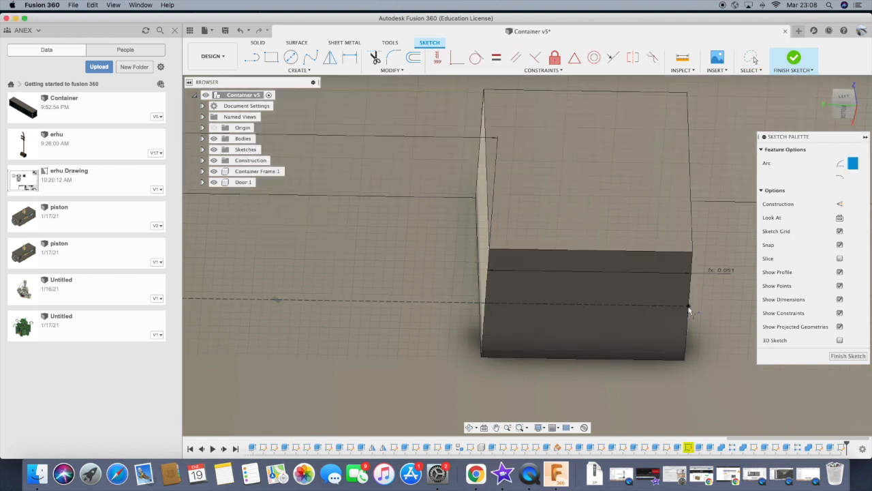
- Draw a vertical construction line at the middle of the second block's end face and save the design
key("l")
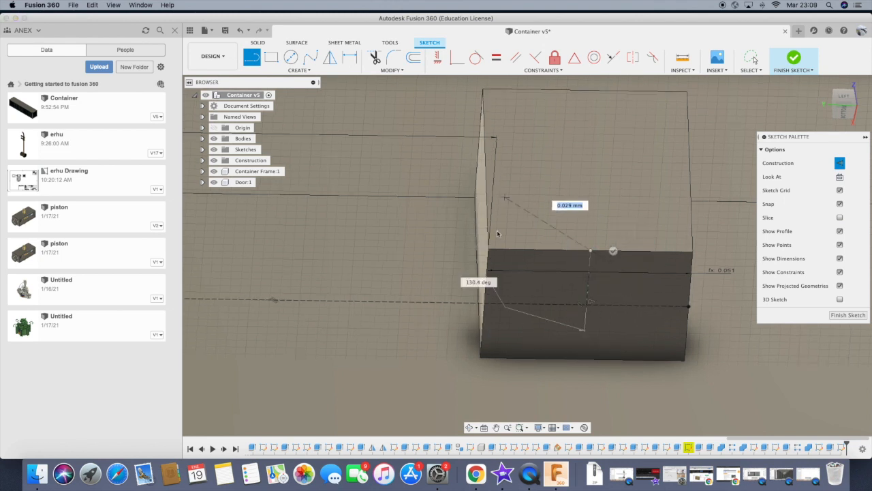
key("super+s")
left_click(441, 253)
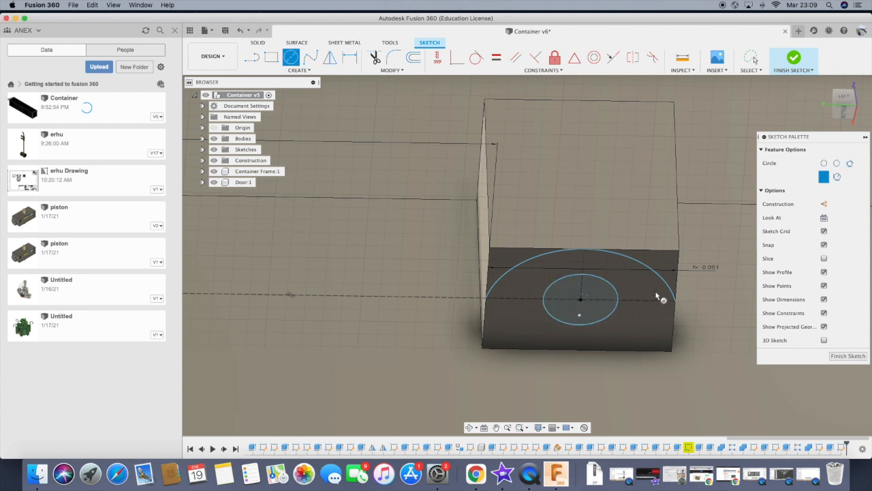
- Sketch a pin hole circle on the first block's end face, centered below the arc
scroll(657, 295, "down", 5)
left_click(296, 297)
key("Escape")
key("l")
key("x")
key("Escape")
key("l")
key("c")
left_click(296, 297)
key("Escape")
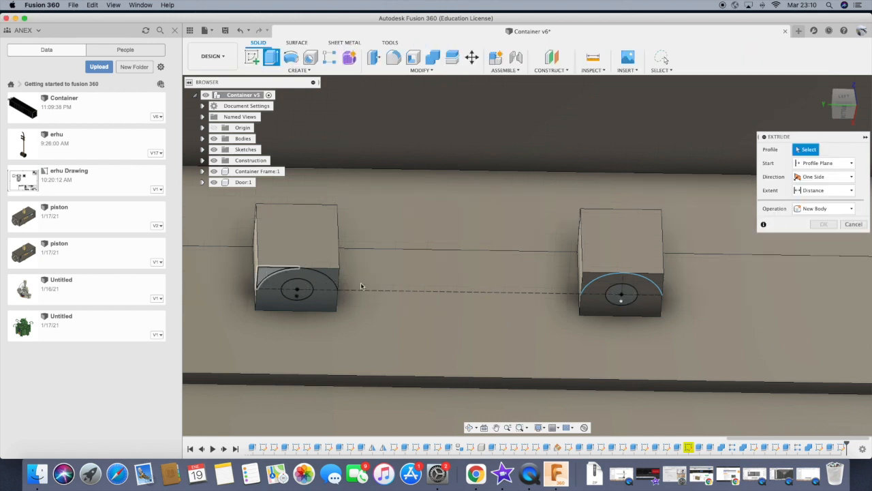
- Close the second block's corner profiles with lines and cut away the corners and pin holes of both blocks
left_click(258, 43)
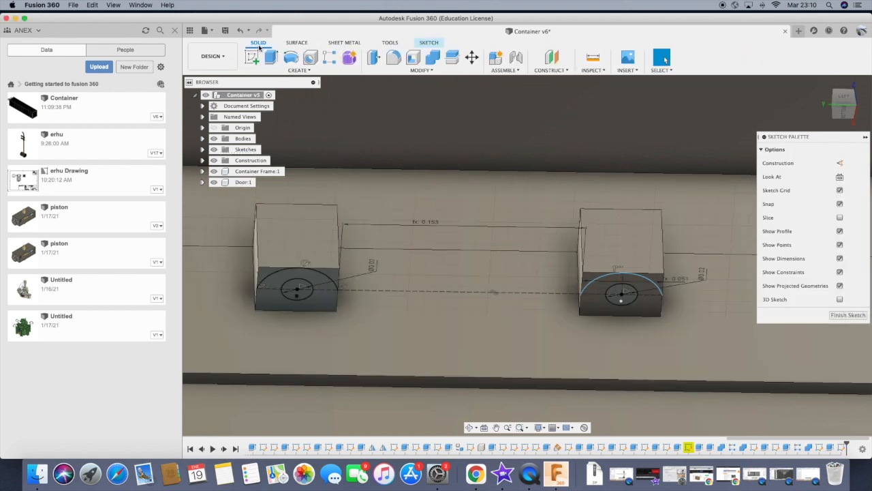
key("l")
left_click(580, 291)
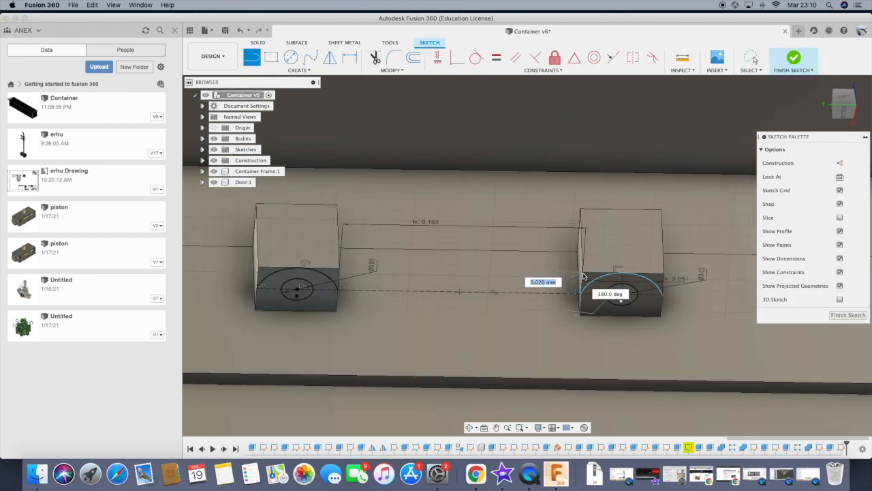
left_click(664, 277)
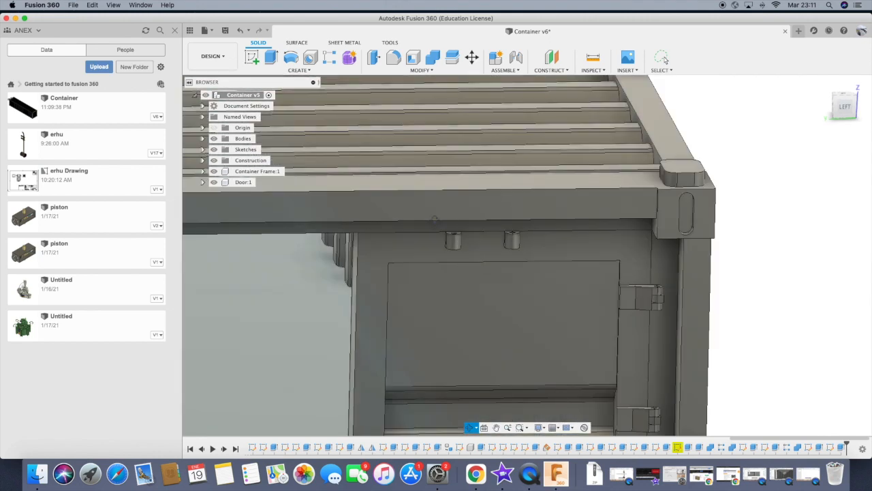
- Create a construction plane across the door, perpendicular to the panel recess's vertical edge at its midpoint
right_click(447, 238)
left_click(448, 316)
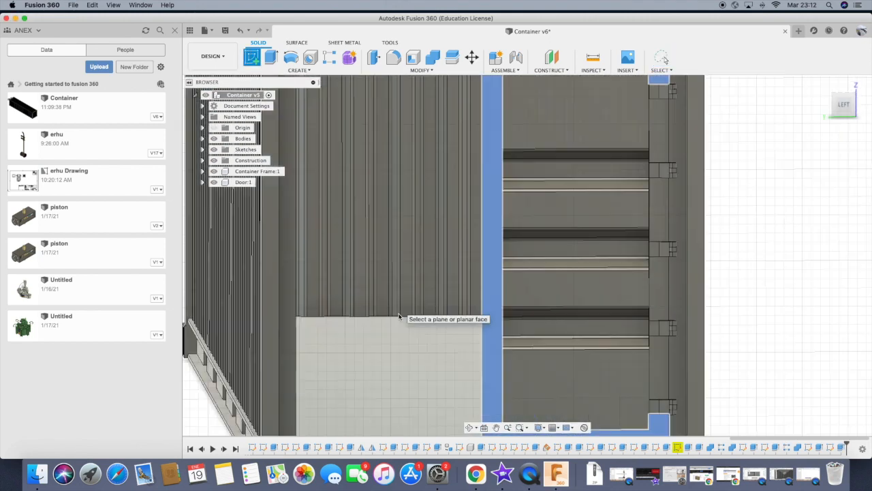
left_click(399, 317)
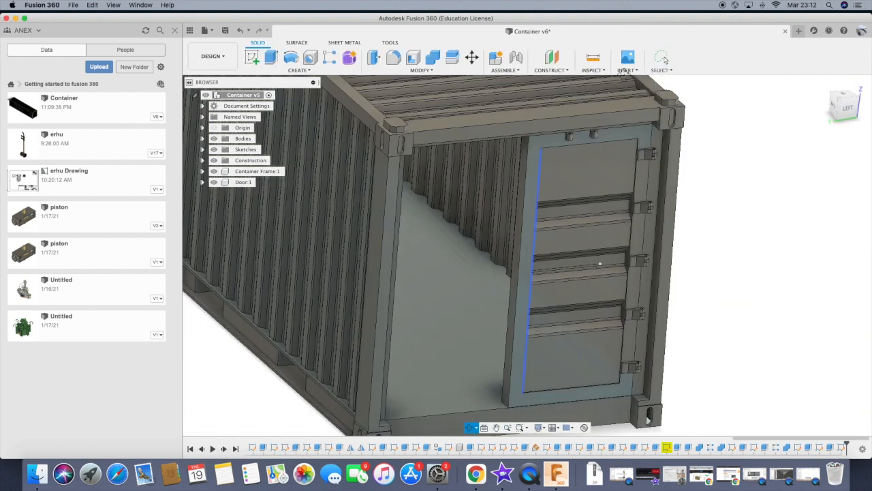
key("e")
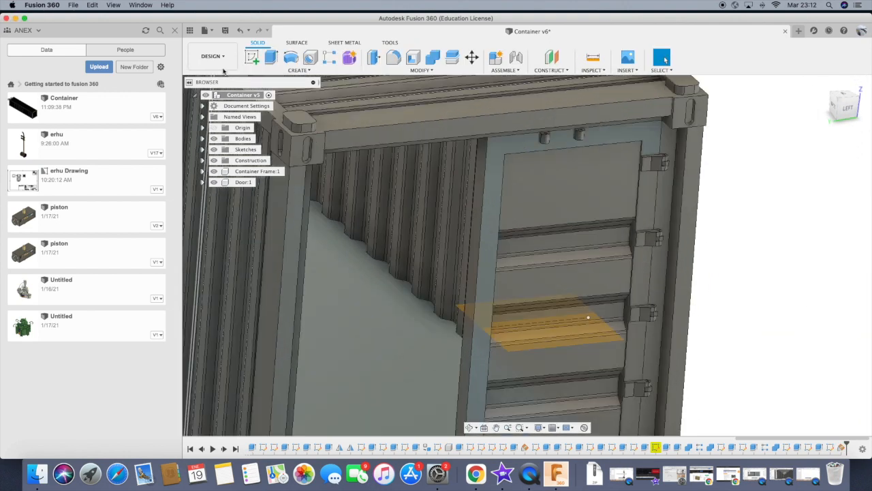
- Mirror the two rounded block bodies about the door's middle construction plane as new bodies
left_click(297, 70)
left_click(273, 299)
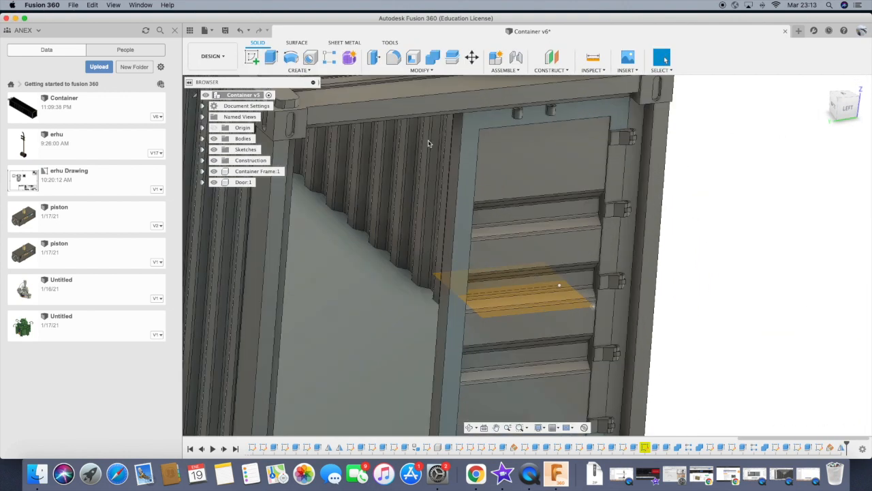
left_click(298, 70)
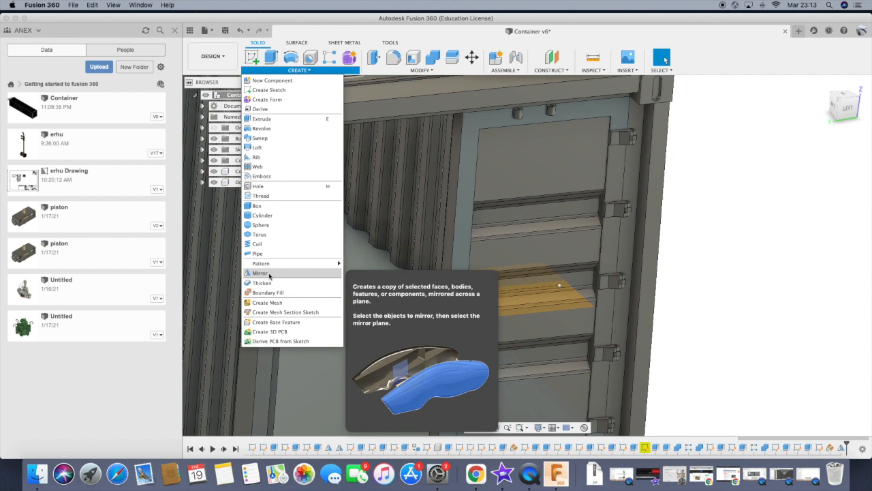
left_click(269, 271)
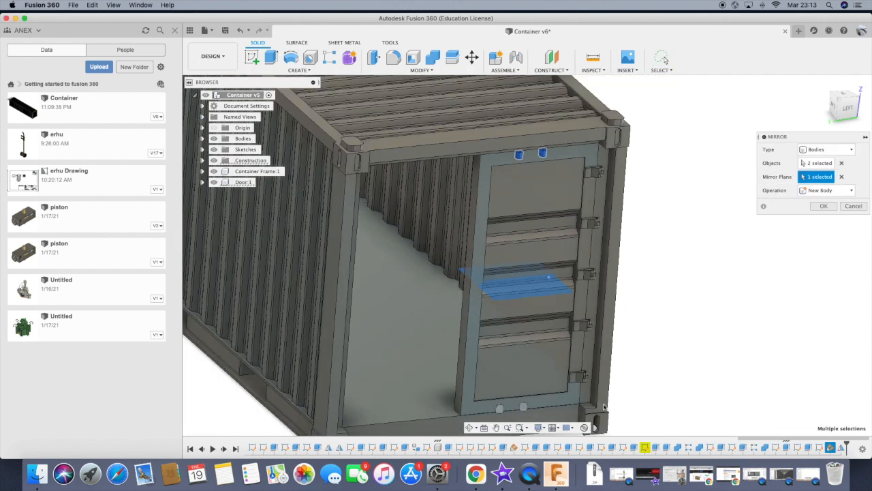
key("Return")
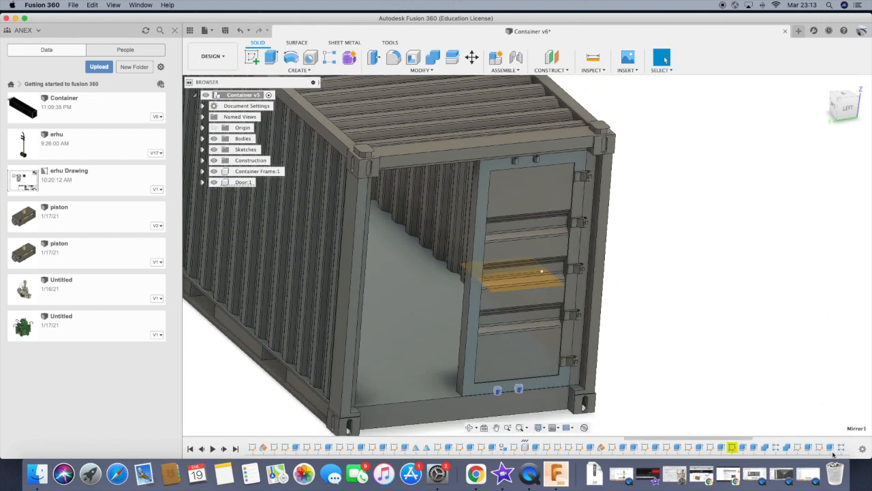
- Undo and redo the last deletion
left_click(795, 392)
scroll(528, 177, "up", 5)
scroll(331, 150, "down", 4)
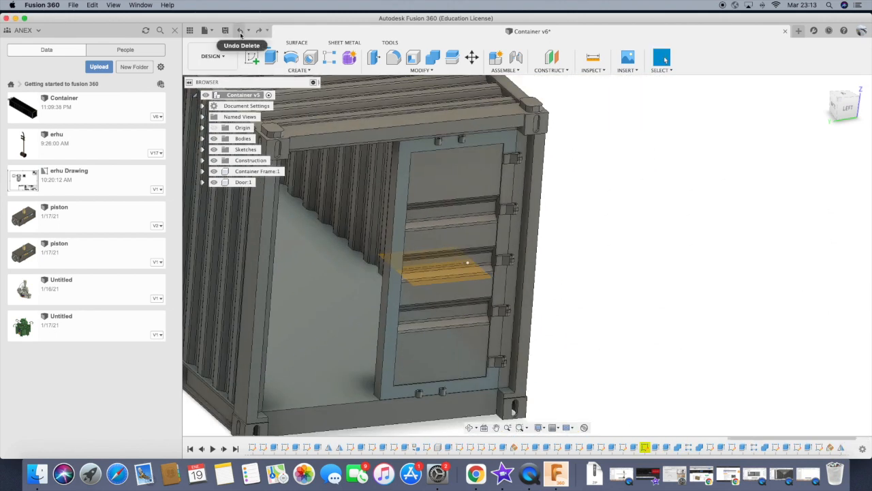
left_click(240, 31)
scroll(438, 151, "up", 3)
left_click(258, 33)
scroll(491, 143, "down", 4)
- Pattern the door's upper right rounded block body down the recess's vertical edge, with quantity 2 and distance -2*Height/6
middle_click_drag(602, 386, 481, 168, "shift")
scroll(492, 358, "up", 3)
left_click(329, 57)
left_click(493, 134)
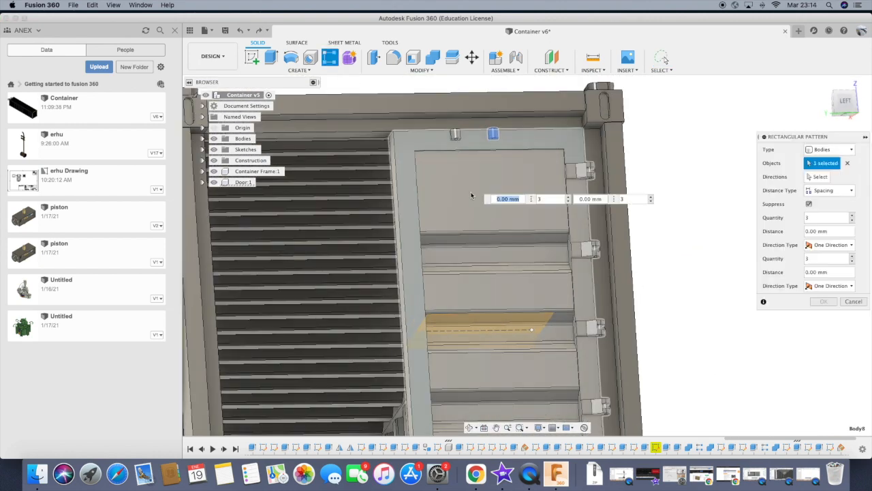
left_click(421, 213)
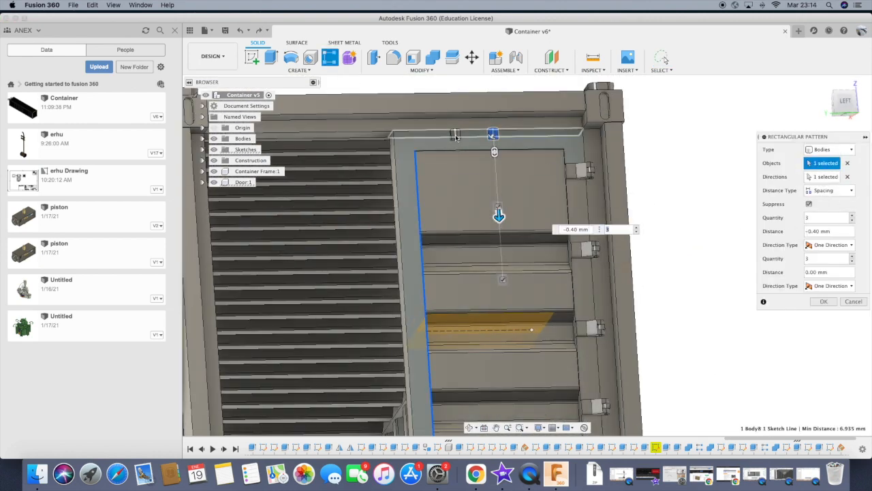
scroll(474, 217, "up", 2)
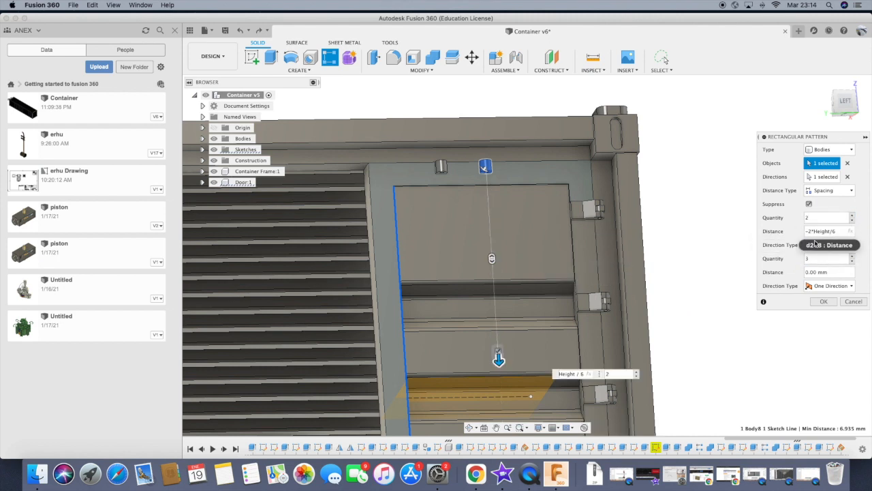
left_click(824, 301)
- Pattern the door's upper left rounded block body along the same vertical direction
left_click(330, 58)
left_click(442, 164)
left_click(818, 178)
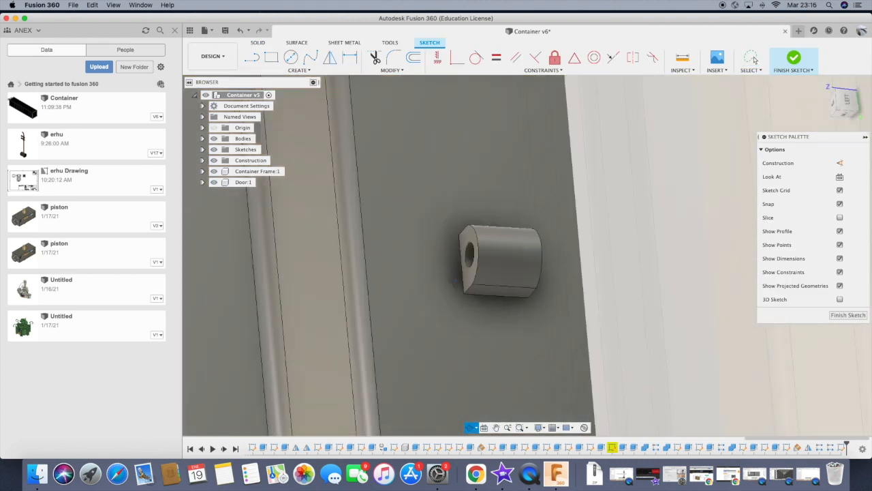
- Sketch and dimension a thin rectangle beneath the first mid-door block on its end face, and extrude it under the block
left_click(271, 57)
scroll(458, 262, "up", 5)
middle_click_drag(463, 314, 526, 371, "shift")
key("Escape")
left_click(271, 58)
key("d")
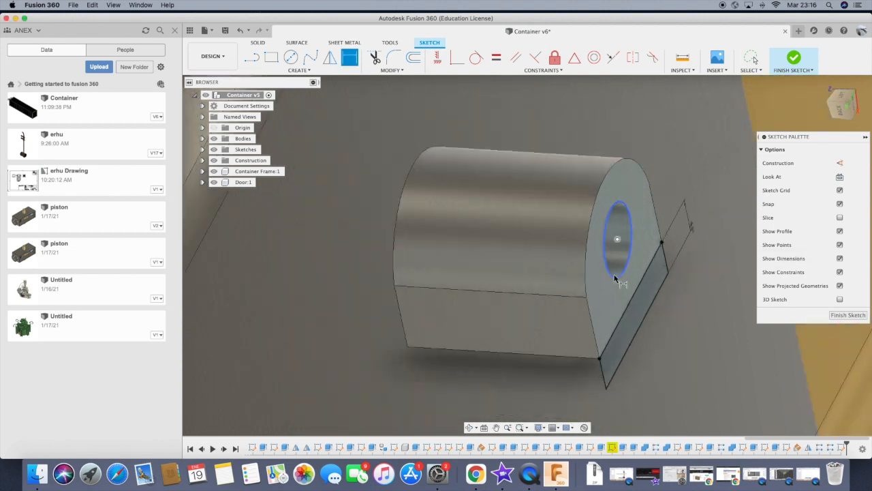
key("e")
middle_click_drag(846, 193, 451, 316, "shift")
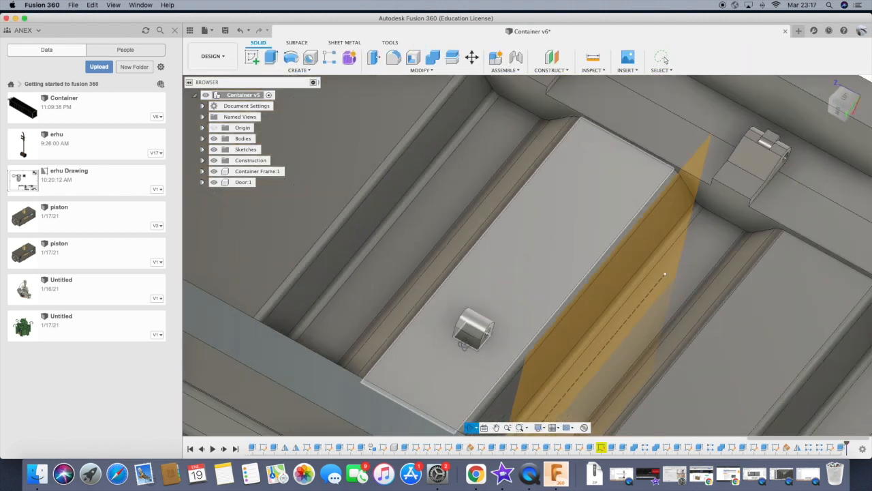
- Sketch a thin rectangle along the base of the other mid-door block's end face and dimension its height
scroll(463, 345, "down", 10)
mouse_move(469, 313)
middle_mouse_down("shift")
mouse_move(524, 308)
mouse_move(534, 321)
middle_mouse_up("shift")
scroll(534, 320, "up", 10)
key("s")
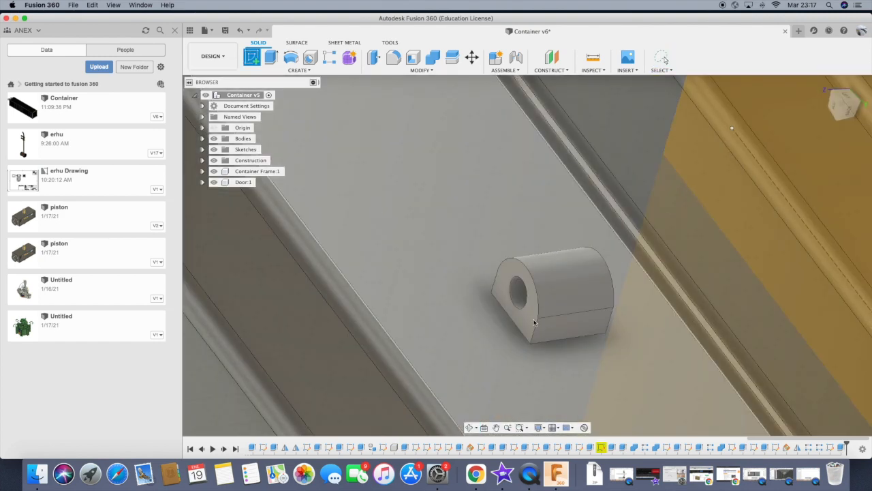
left_click(518, 305)
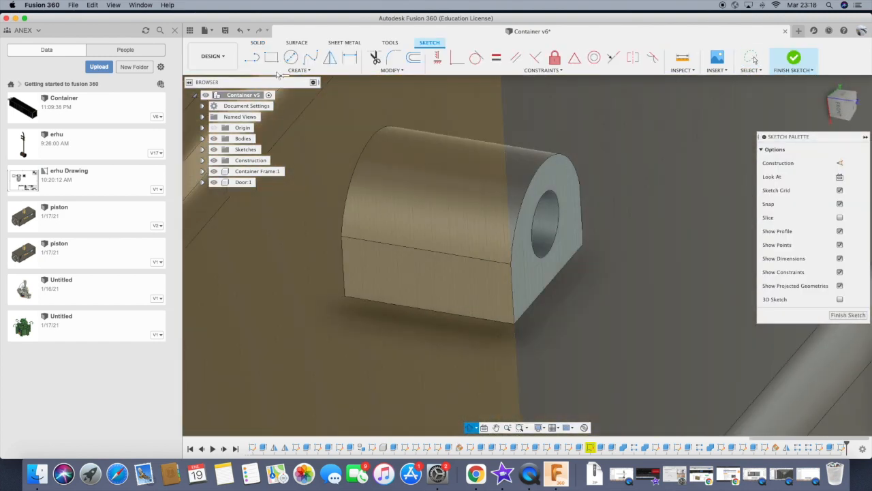
left_click(271, 58)
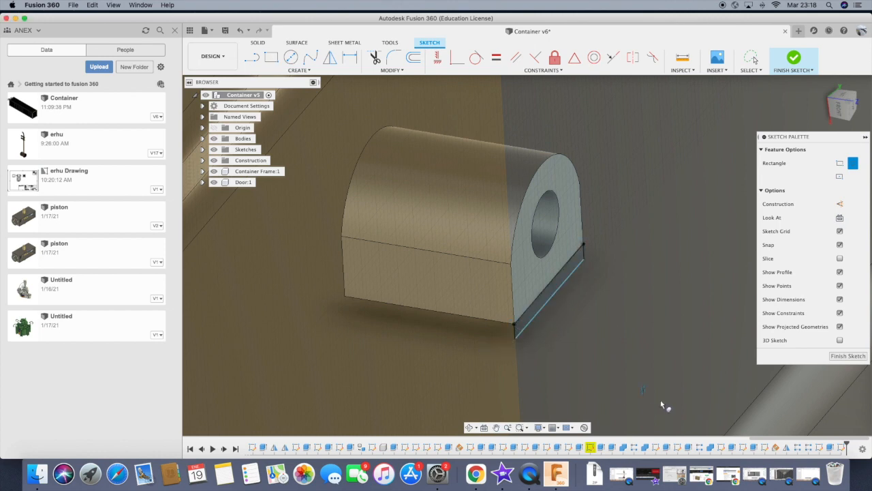
key("d")
- Extrude the thin base rectangle under the block up to the block's opposite end
left_click(270, 57)
left_click(535, 304)
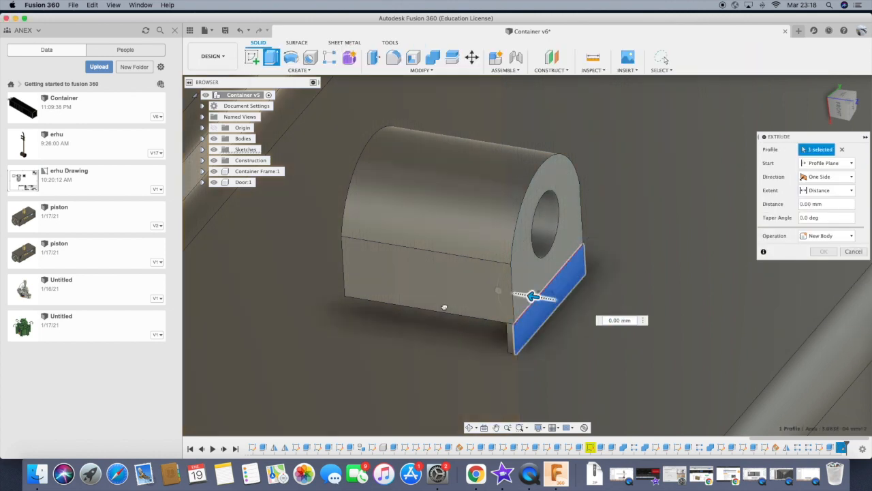
left_click(823, 189)
left_click(824, 204)
left_click_drag(594, 304, 722, 293)
left_click(442, 262)
key("Return")
- Try to mirror the mid-door block body about the door's middle construction plane with the Join operation
left_click(470, 427)
left_click_drag(500, 395, 518, 286)
key("Escape")
left_click(303, 70)
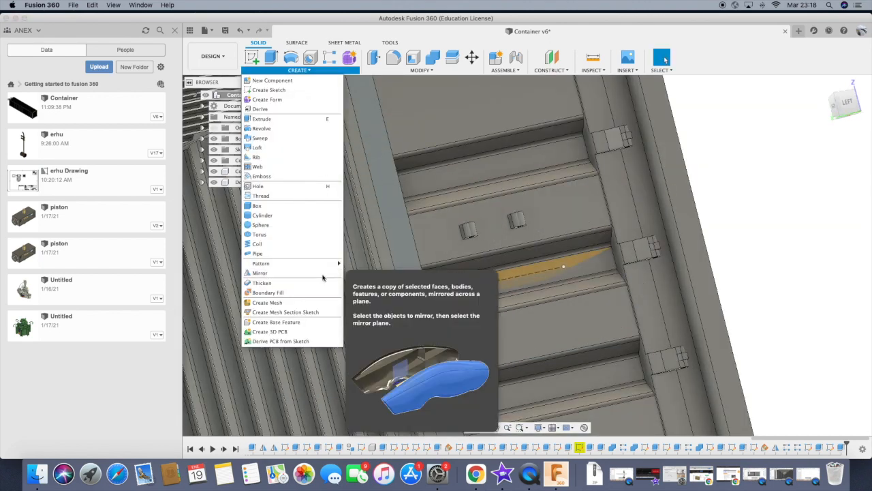
left_click(270, 272)
left_click(516, 230)
left_click(818, 176)
left_click(542, 276)
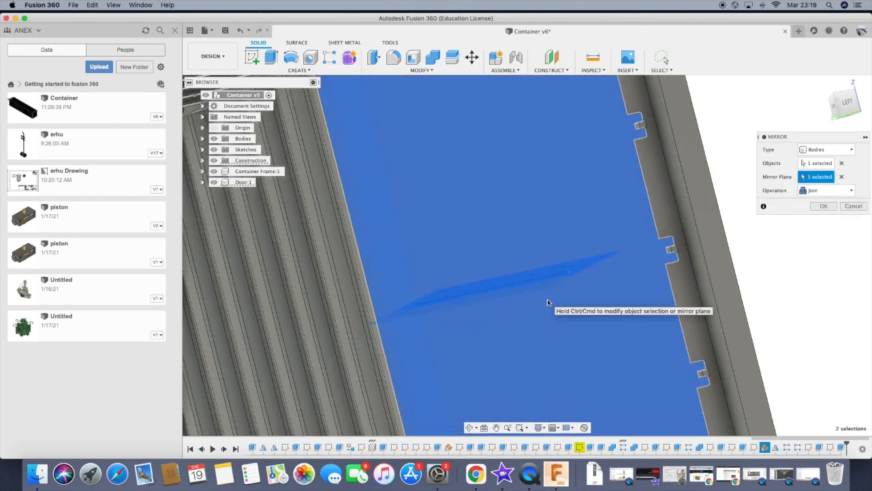
left_click(823, 206)
- Hide the door's middle construction plane and join two rounded block bodies to the door body with Combine
middle_click_drag(823, 206, 249, 195, "shift")
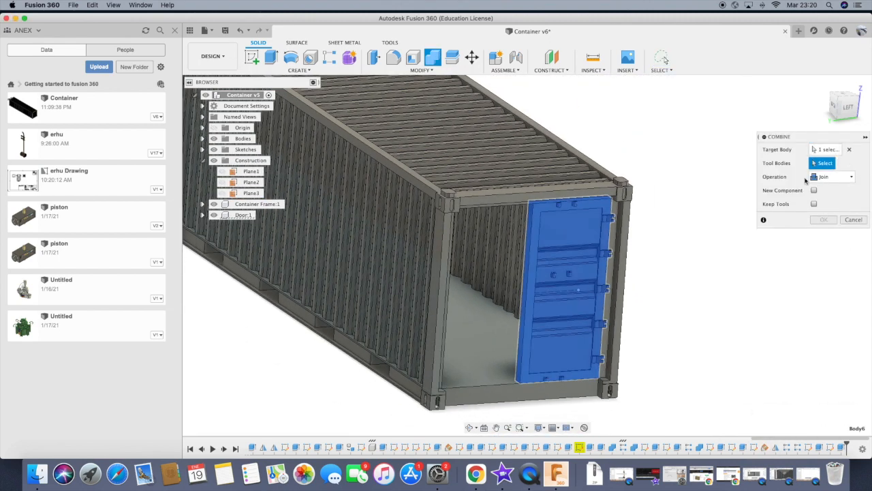
left_click(573, 208)
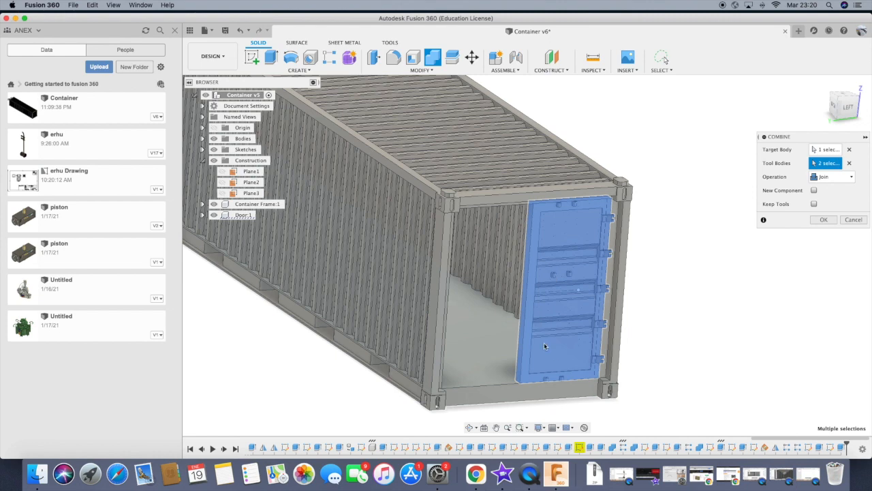
left_click(823, 219)
- Inspect the joined blocks on the door and save the container as a new version
scroll(617, 325, "up", 3)
middle_click_drag(617, 326, 637, 292, "shift")
scroll(567, 324, "up", 8)
scroll(568, 325, "down", 10)
scroll(607, 211, "up", 10)
middle_click_drag(607, 211, 407, 212, "shift")
left_click(226, 31)
left_click(442, 252)
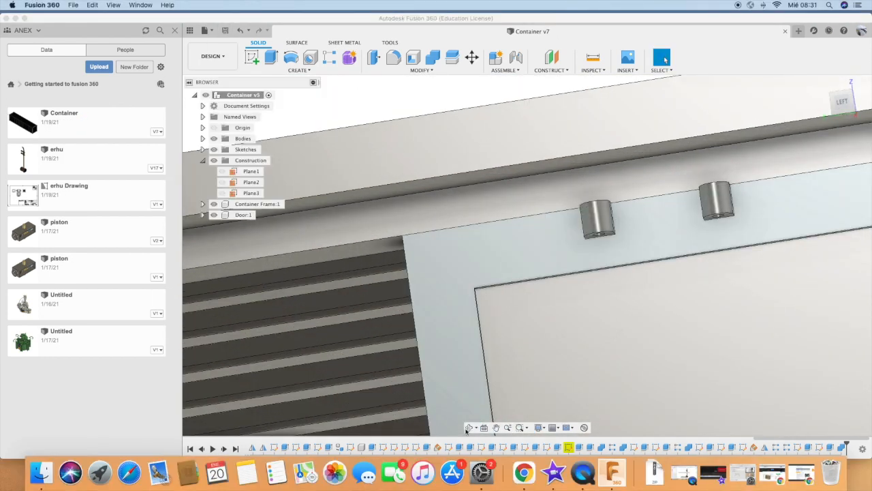
- Start a sketch on the frame header's face and draw a construction line from the door's corner, dimensioned with the Width parameter
middle_click_drag(443, 225, 457, 230, "shift")
left_click(252, 57)
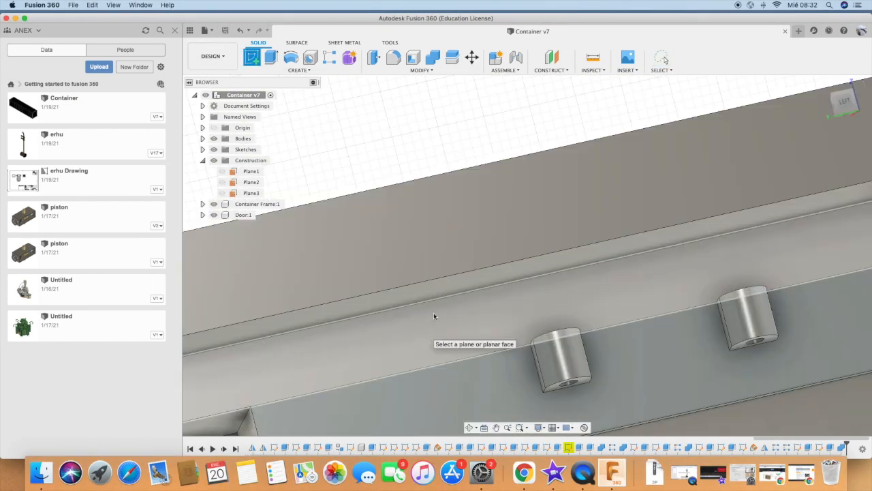
left_click(428, 335)
mouse_move(469, 417)
middle_mouse_down("shift")
mouse_move(428, 374)
mouse_move(253, 58)
middle_mouse_up("shift")
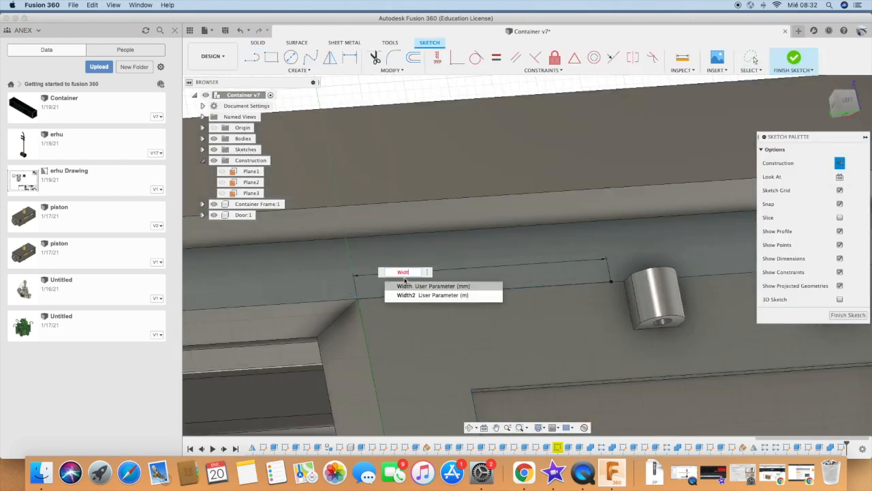
- Dimension the rectangle at the first upper door block from the Width parameter, and dimension the construction line reaching the second block
key("d")
left_click(621, 271)
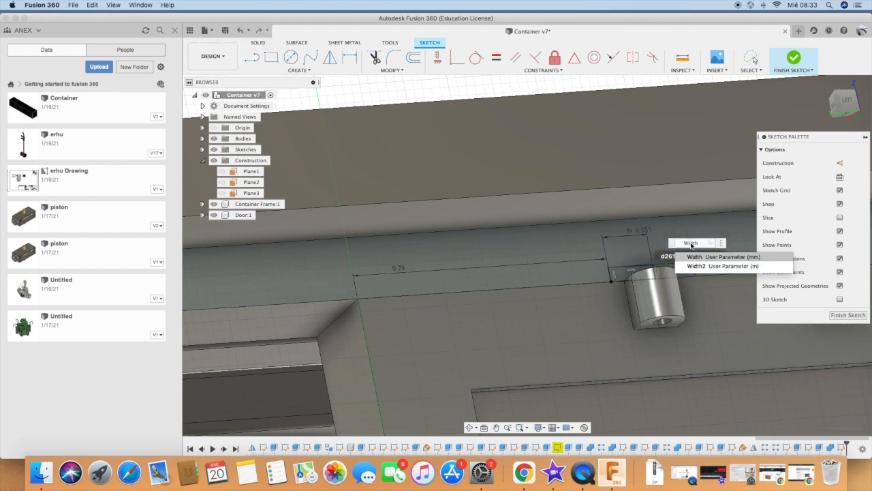
key("Return")
scroll(399, 263, "down", 3)
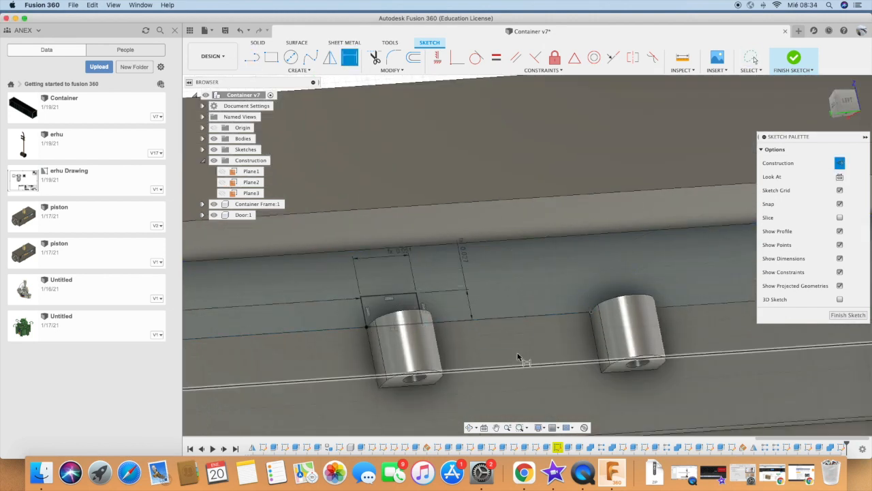
key("Return")
- Draw a rectangle on the header face at the second upper door block and set its height to Height/96
key("r")
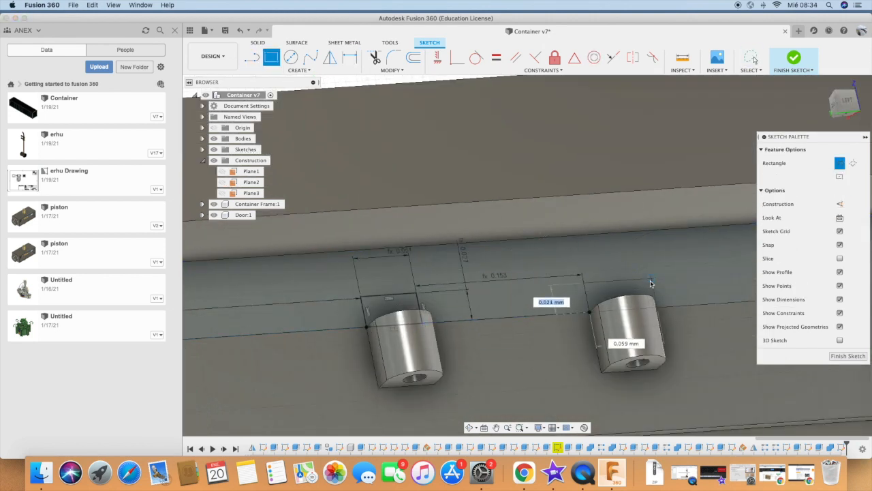
left_click(650, 282)
key("d")
left_click(654, 290)
left_click(695, 287)
type("Height/96")
key("Return")
- Dimension the second rectangle's width and extrude both header rectangles 0.04 mm
left_click(635, 282)
left_click(651, 251)
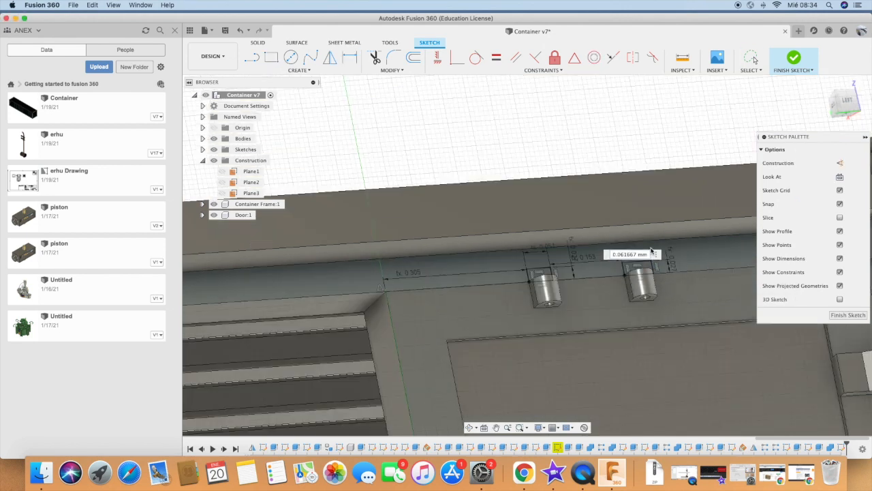
key("e")
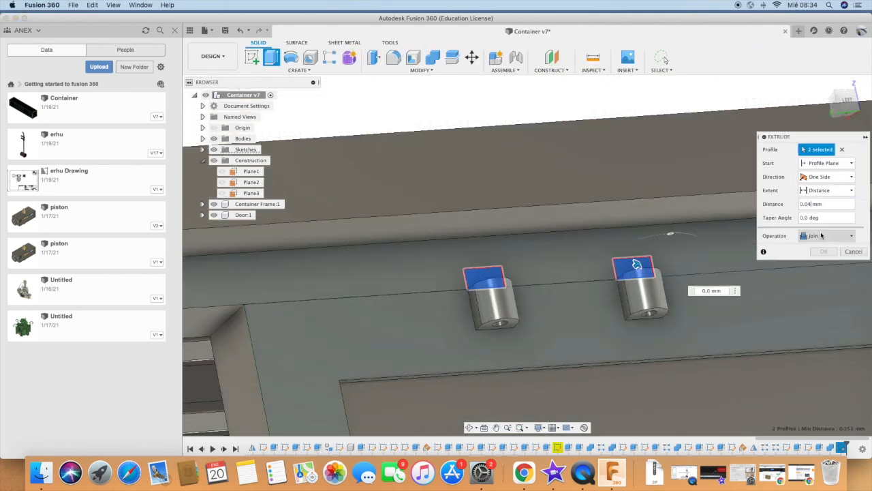
key("Return")
- Start a sketch on the new header block's outer face and draw a dimensioned construction line spanning to the other header block
mouse_move(673, 345)
middle_mouse_down("shift")
mouse_move(604, 400)
mouse_move(536, 308)
middle_mouse_up("shift")
scroll(535, 308, "up", 4)
left_click(252, 58)
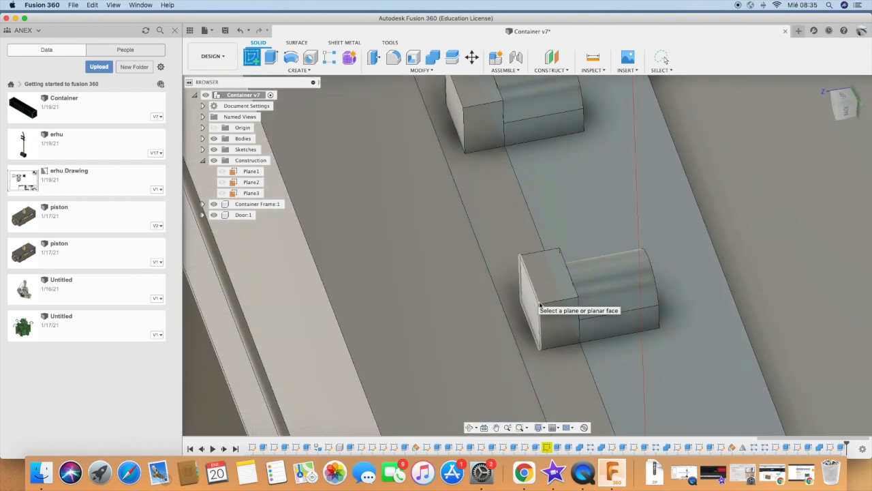
left_click(532, 302)
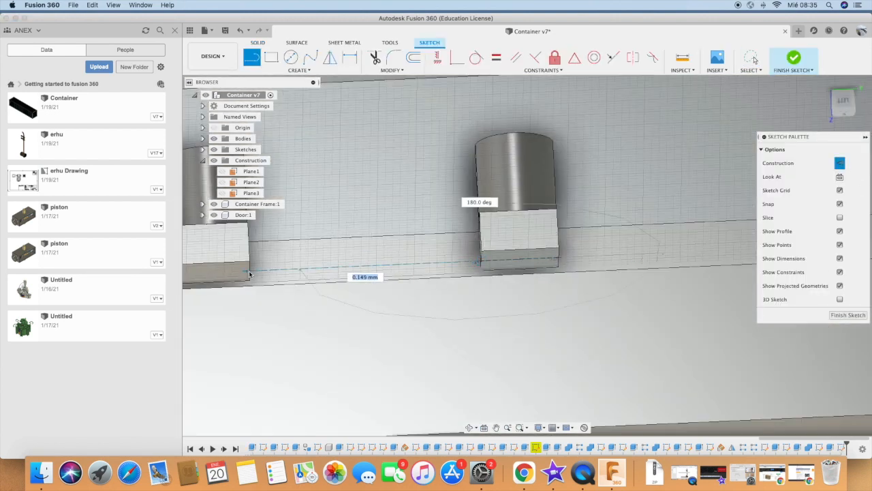
left_click(252, 58)
scroll(272, 266, "down", 1)
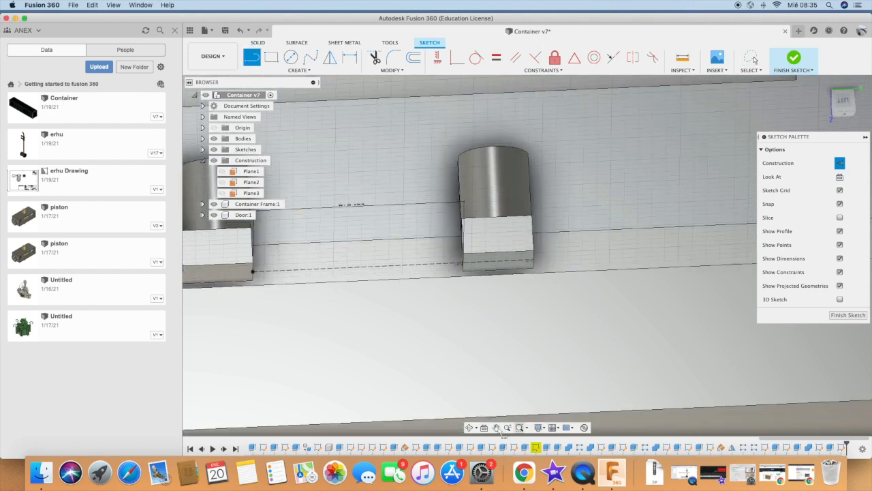
- Draw a construction line across the other header block's face and dimension it to the block's width
middle_click_drag(253, 268, 313, 289)
left_click(314, 289)
left_click(243, 293)
key("Escape")
scroll(308, 143, "down", 1)
left_click(349, 58)
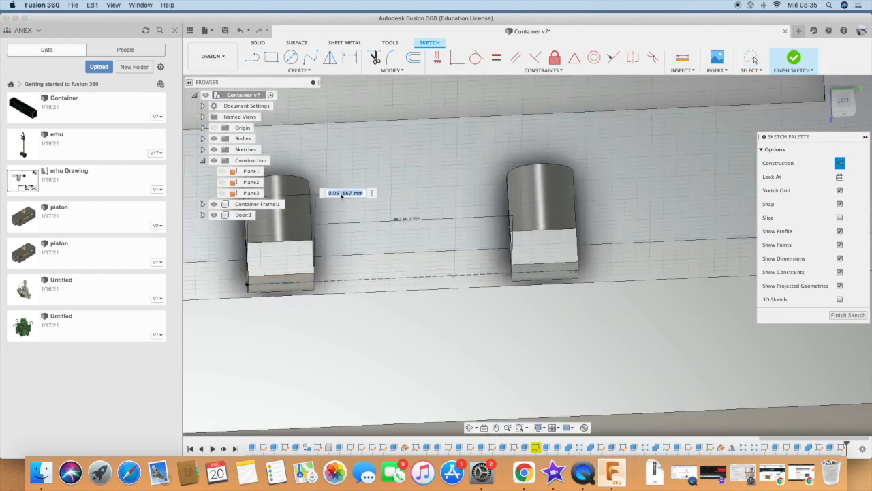
- Draw an arc across each header block's face, centered on its construction line
scroll(300, 272, "down", 2)
key("l")
left_click(288, 71)
mouse_move(273, 108)
left_click(368, 107)
scroll(303, 271, "up", 2)
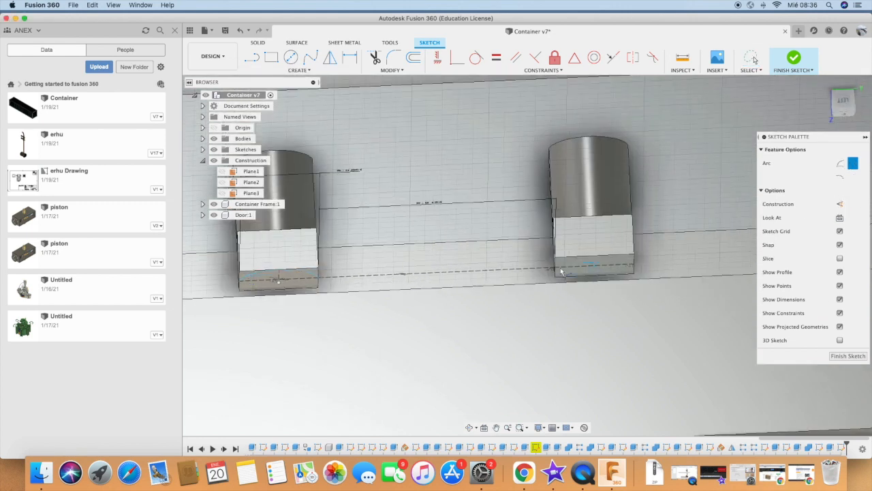
- Draw a pin hole circle at each arc's center on the two header blocks and set the diameter to 0.02 mm
scroll(593, 272, "down", 4)
scroll(609, 263, "up", 1)
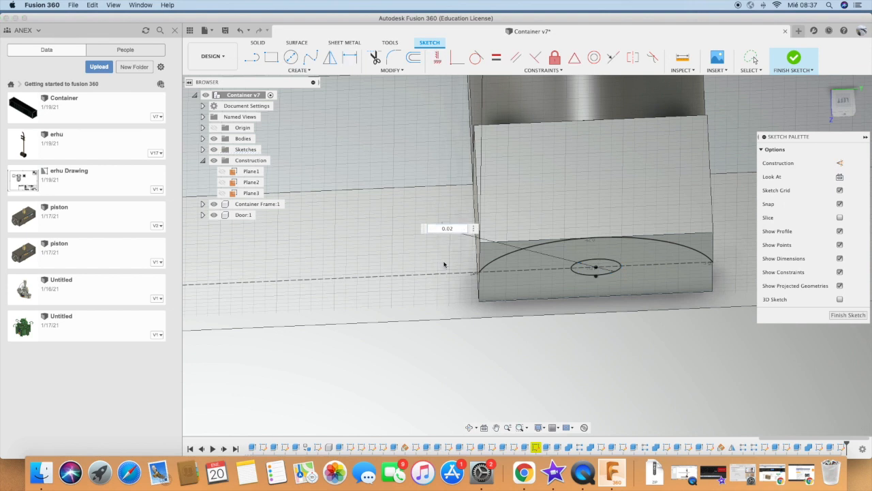
left_click(496, 428)
left_click_drag(239, 273, 613, 278)
key("c")
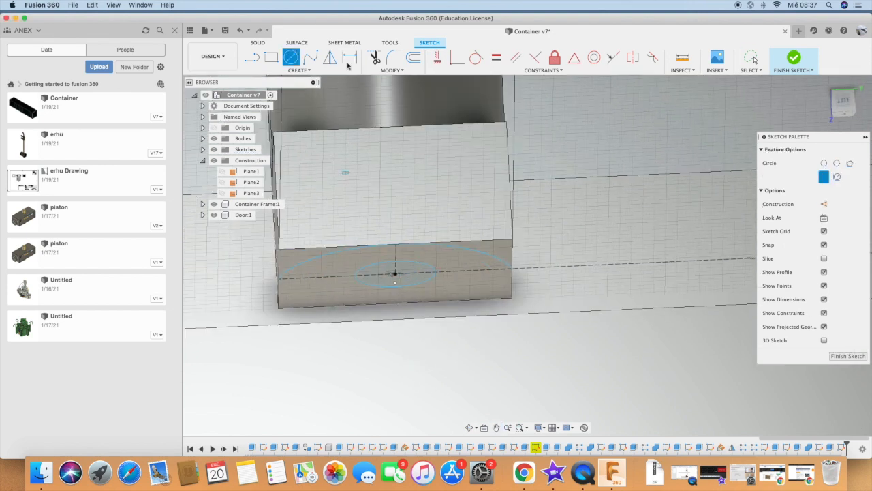
key("d")
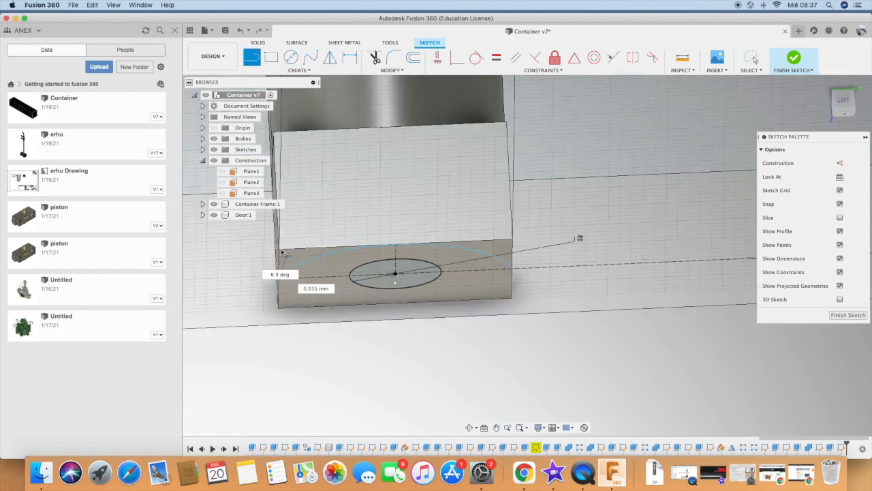
- Draw lines from the arc's ends to the header block's corners to close the corner areas outside the arc
key("Escape")
key("l")
left_click(512, 267)
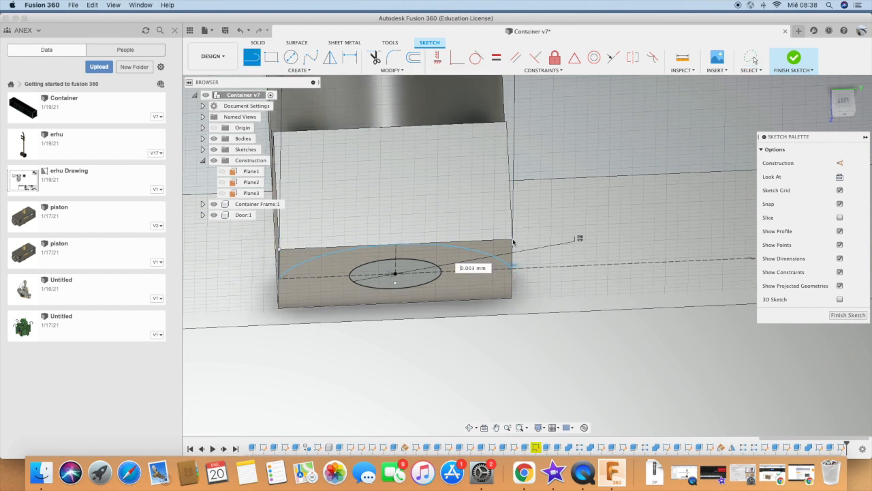
key("Escape")
key("l")
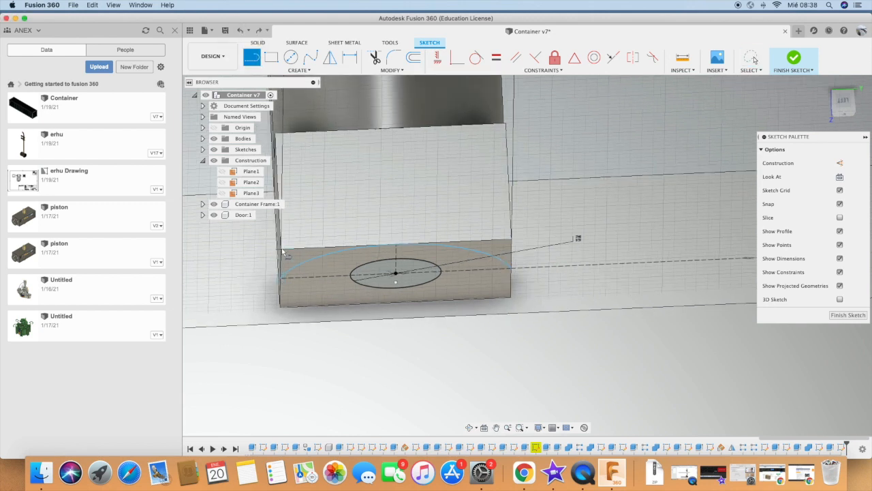
key("Escape")
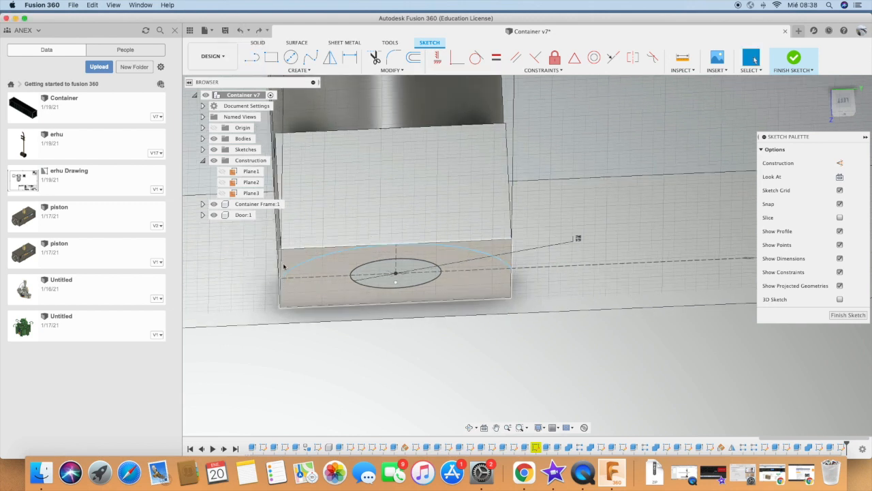
scroll(447, 292, "down", 5)
key("l")
scroll(496, 310, "up", 2)
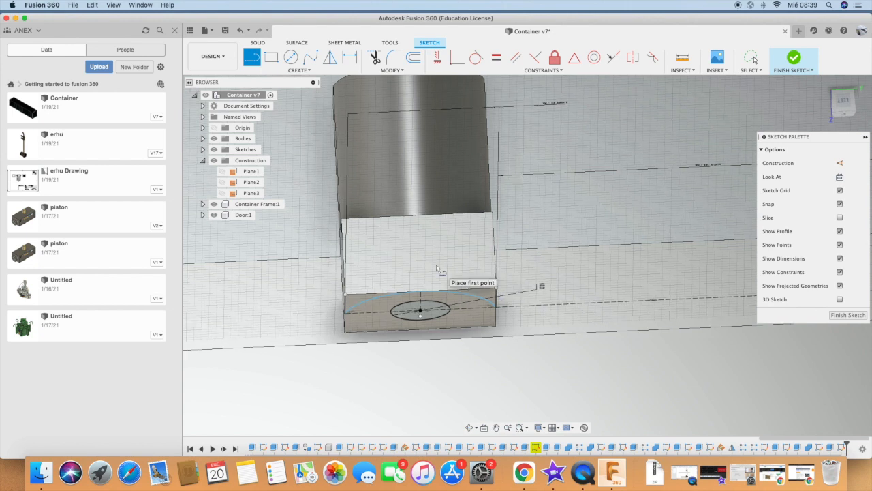
- Extrude-cut the corner areas outside the arcs and the pin hole circles on both header blocks by -5 mm
key("e")
left_click(355, 298)
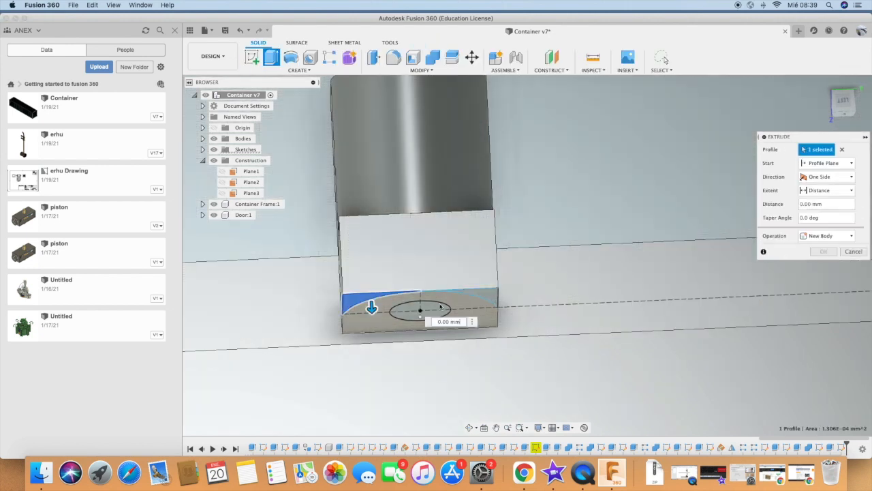
left_click(488, 293)
left_click(412, 312)
scroll(381, 327, "down", 5)
scroll(569, 322, "up", 5)
left_click(617, 326)
left_click_drag(627, 333, 562, 239)
type("-5")
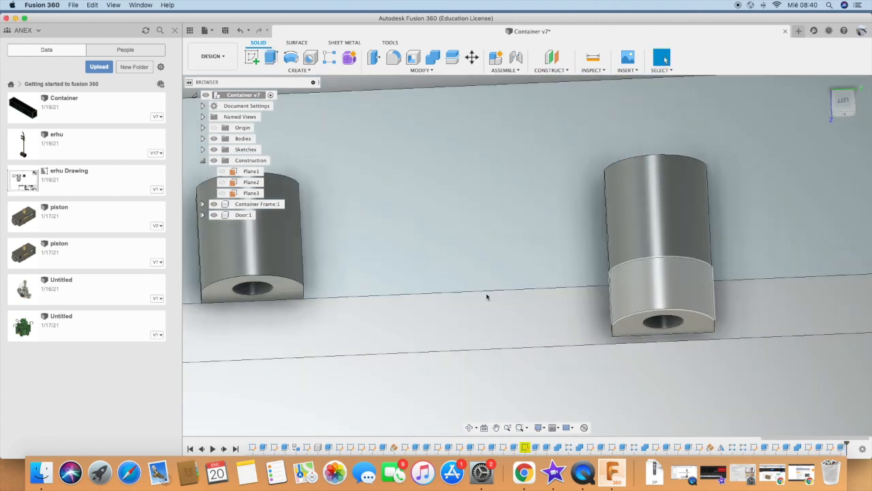
- Show Plane3 and mirror the two rounded header block bodies across it
scroll(487, 297, "down", 3)
left_click(469, 428)
mouse_move(471, 407)
left_mouse_down()
mouse_move(473, 380)
mouse_move(470, 401)
left_mouse_up()
left_click(222, 193)
left_click(299, 70)
left_click(267, 273)
left_click(591, 283)
left_click(328, 295)
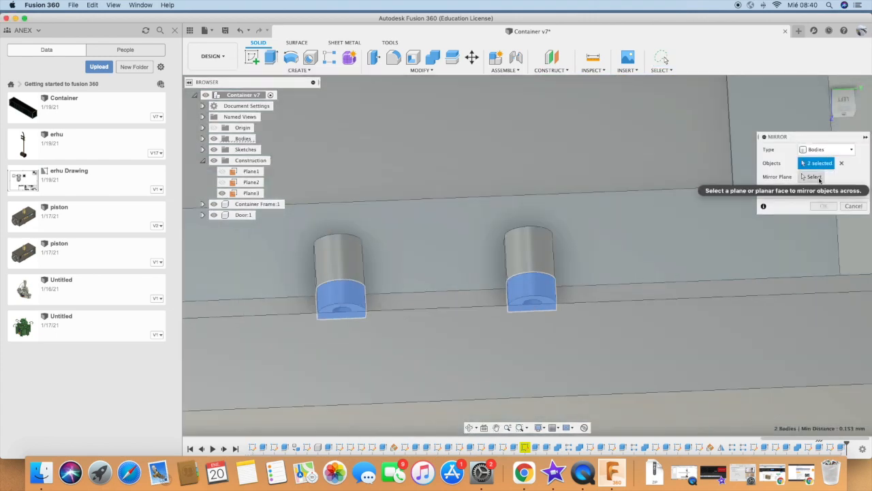
left_click(819, 178)
scroll(550, 297, "down", 8)
left_click(484, 146)
scroll(514, 171, "up", 6)
left_click(824, 206)
- Examine how the mirrored blocks line up with the door's brackets at the opposite end of the door
scroll(626, 321, "down", 3)
left_click(470, 427)
left_click_drag(476, 381, 590, 127)
scroll(511, 307, "up", 4)
scroll(511, 307, "up", 6)
left_click_drag(510, 307, 471, 385)
scroll(457, 382, "down", 10)
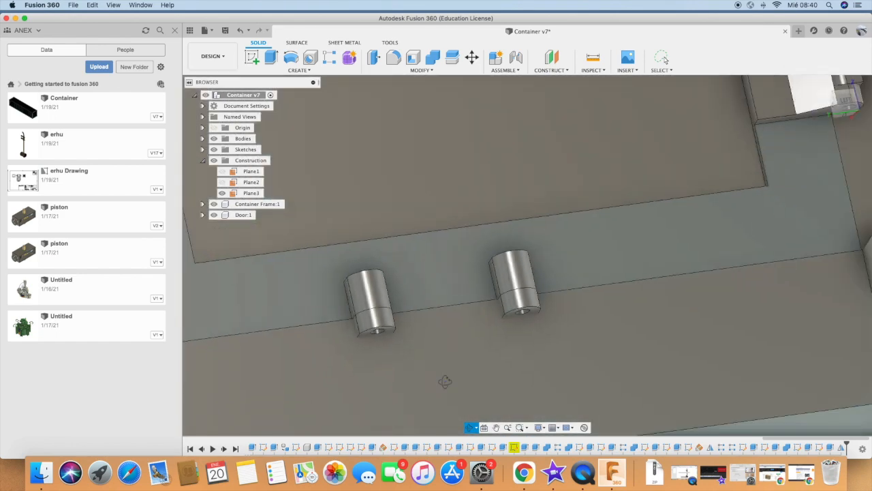
key("Escape")
left_click(411, 175)
- Hide Plane3 and join the two header blocks and their two mirrored copies to the container's frame body
left_click(222, 193)
scroll(707, 369, "down", 3)
left_click(433, 57)
left_click(503, 133)
scroll(530, 117, "up", 10)
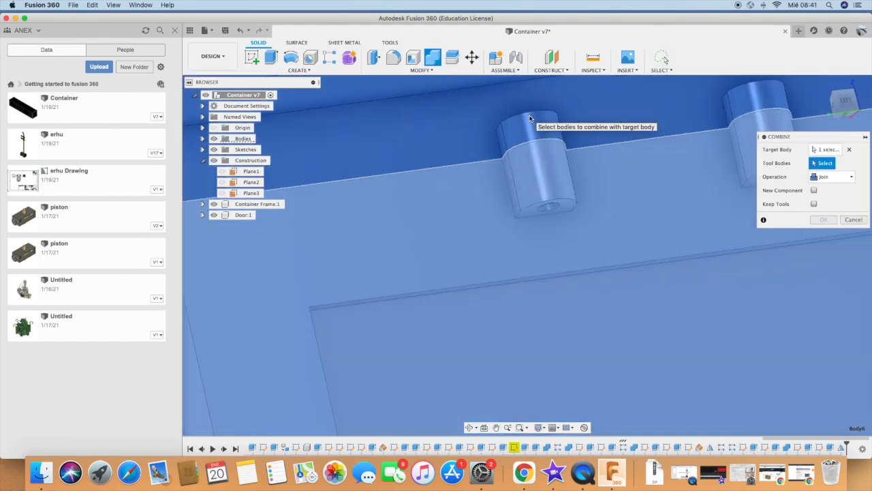
left_click(530, 130)
left_click(753, 122)
scroll(470, 141, "down", 6)
scroll(715, 352, "down", 6)
scroll(697, 419, "up", 8)
left_click(594, 362)
left_click(716, 347)
left_click(824, 220)
scroll(646, 293, "down", 5)
scroll(645, 294, "down", 5)
middle_click_drag(648, 297, 665, 341, "shift")
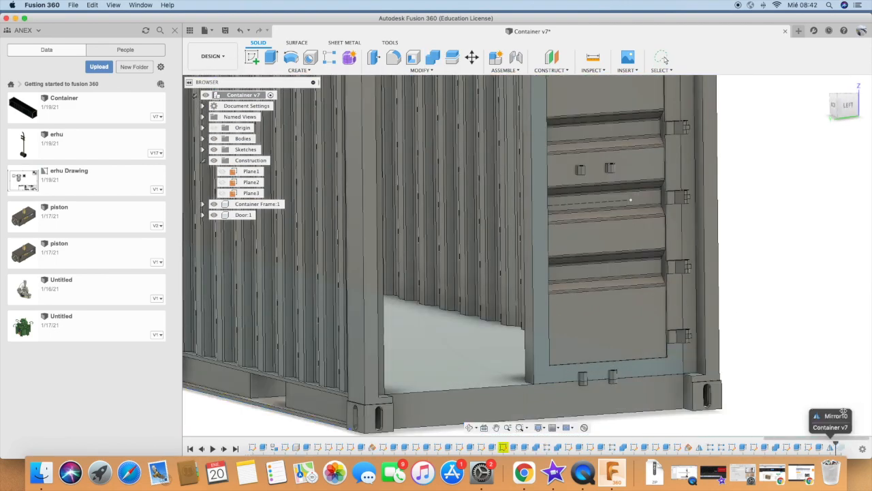
- Mirror the four door-latch brackets on the frame's top and bottom beams to the opposite side of the door opening
scroll(843, 411, "down", 3)
left_click(299, 70)
left_click(261, 273)
left_click(654, 157)
left_click(753, 139)
left_click(652, 325)
left_click(755, 317)
left_click(812, 176)
left_click(472, 264)
left_click(824, 205)
scroll(603, 330, "down", 8)
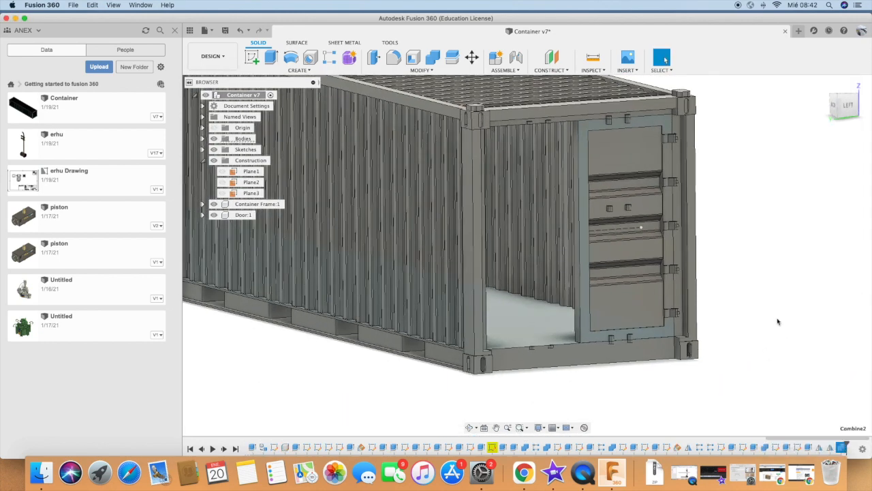
- Join the mirrored latch brackets to the container frame body with Combine
scroll(777, 266, "up", 10)
left_click_drag(656, 376, 618, 377, "shift")
scroll(618, 378, "down", 5)
scroll(476, 359, "up", 5)
middle_click_drag(617, 378, 464, 323, "shift")
scroll(464, 324, "down", 5)
left_click(204, 138)
left_click(242, 250)
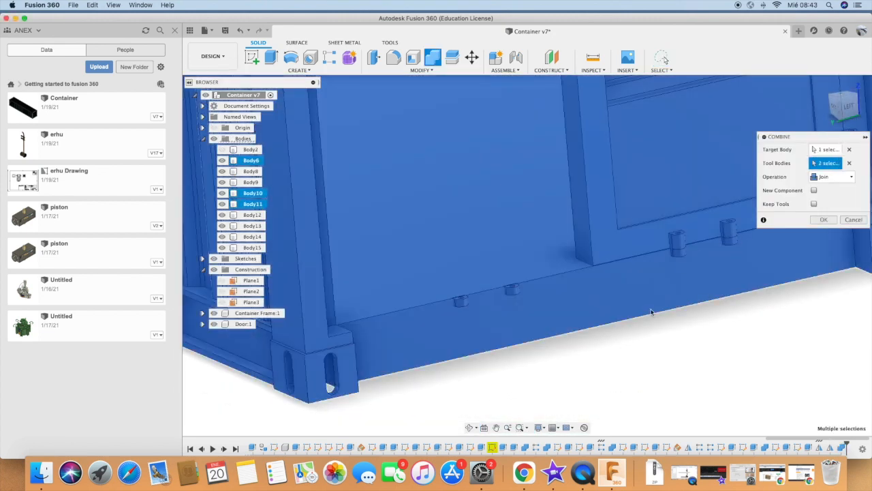
scroll(464, 323, "down", 5)
scroll(586, 136, "up", 8)
left_click(515, 149)
left_click(654, 125)
left_click(824, 219)
- Sketch a rectangle on the outer face of the bottom door-end beam, starting beside the corner casting
scroll(843, 399, "down", 5)
scroll(497, 278, "up", 5)
middle_click_drag(497, 278, 558, 374, "shift")
mouse_move(625, 388)
middle_mouse_down("shift")
mouse_move(404, 342)
mouse_move(382, 293)
mouse_move(506, 395)
mouse_move(476, 327)
mouse_move(457, 334)
mouse_move(628, 311)
mouse_move(504, 300)
middle_mouse_up("shift")
scroll(436, 327, "down", 8)
scroll(477, 327, "up", 8)
left_click(251, 57)
left_click(470, 324)
scroll(328, 306, "up", 6)
key("r")
- Dimension the rectangle's length along the beam as Width/8
key("d")
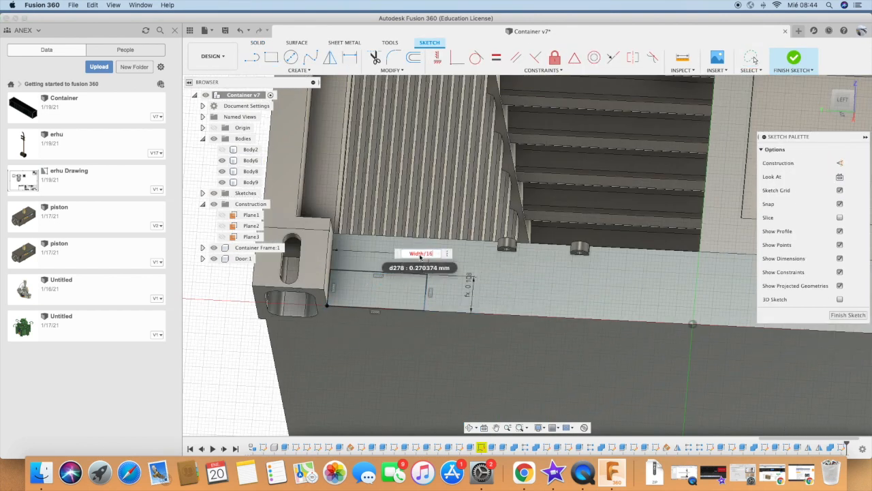
key("BackSpace")
key("BackSpace")
type("8")
key("Return")
- Draw a vertical construction line at the beam's midpoint and mirror the rectangle across it
scroll(397, 255, "down", 3)
key("l")
key("x")
left_click(519, 295)
left_click(523, 245)
left_click(330, 58)
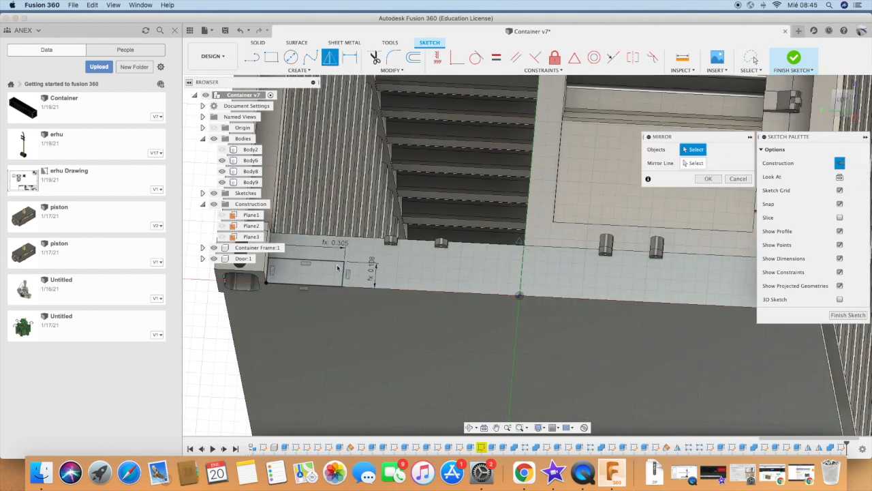
left_click(693, 163)
left_click(522, 269)
left_click(708, 178)
- Extrude both rectangles as a 0.50 mm cut into the container's bottom beam
left_click(257, 42)
left_click(271, 58)
left_click(307, 273)
left_click(735, 291)
left_click_drag(738, 299, 756, 336)
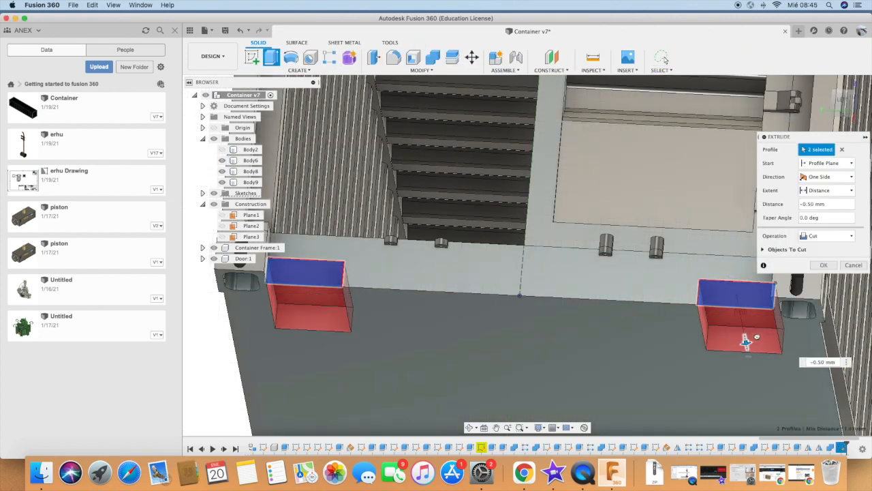
left_click(823, 265)
middle_click_drag(561, 402, 566, 290, "shift")
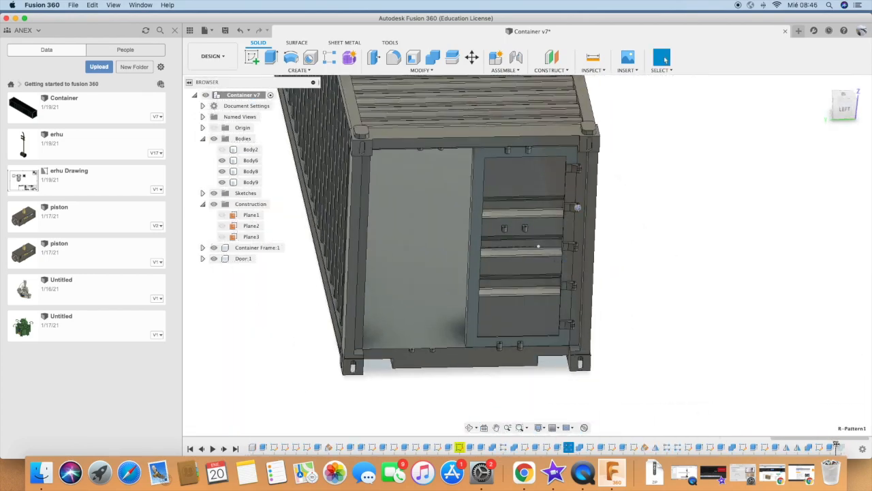
- Mirror the five frame-side hinge knuckles to the opposite door post as new bodies
left_click(299, 71)
left_click(261, 273)
left_click(586, 173)
left_click(582, 256)
left_click(579, 339)
left_click(559, 299)
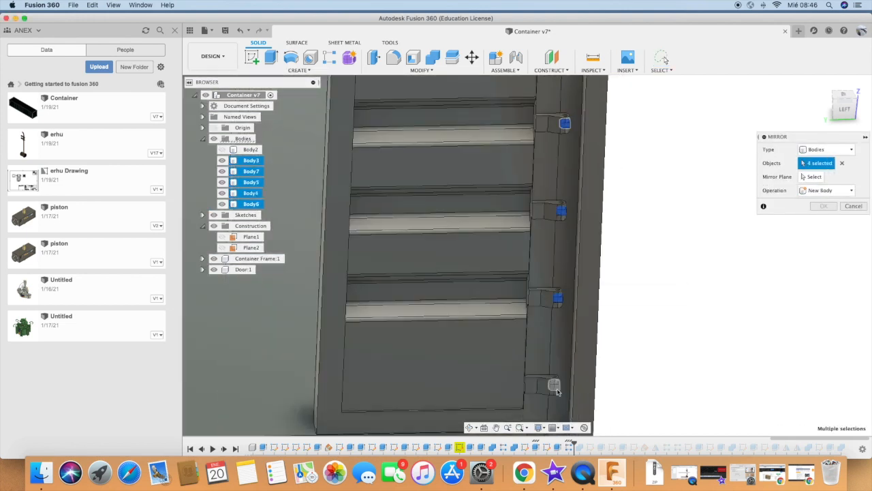
left_click(553, 385)
left_click(812, 177)
scroll(484, 330, "down", 5)
left_click(502, 378)
left_click(508, 262)
left_click(823, 206)
scroll(572, 381, "down", 5)
scroll(587, 447, "left", 5)
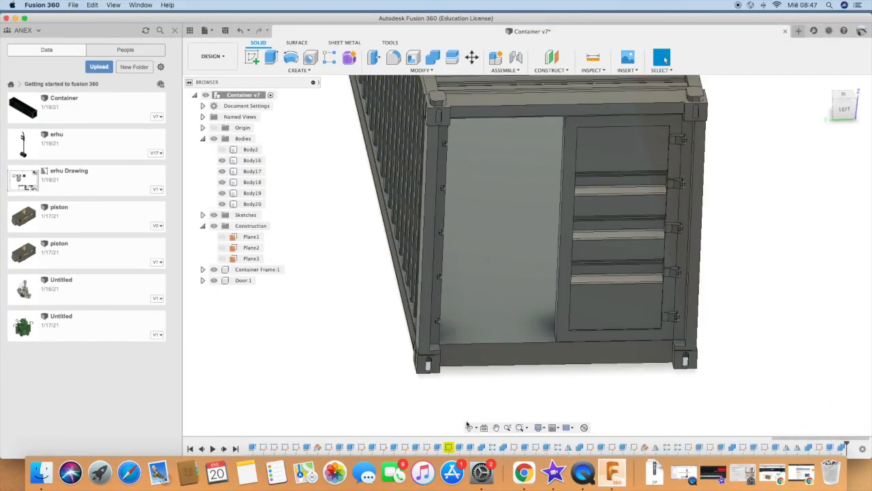
scroll(535, 403, "down", 3)
scroll(395, 319, "down", 4)
left_click(407, 315)
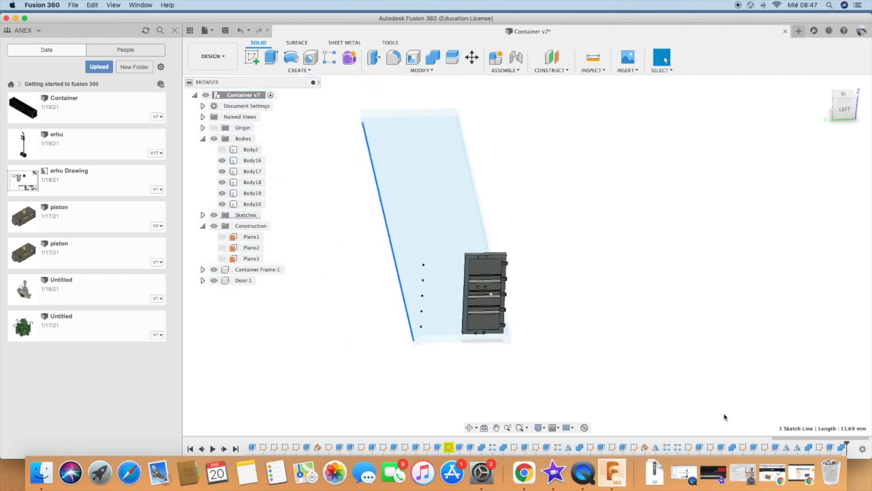
left_click(754, 371)
scroll(759, 364, "up", 5)
scroll(759, 365, "down", 5)
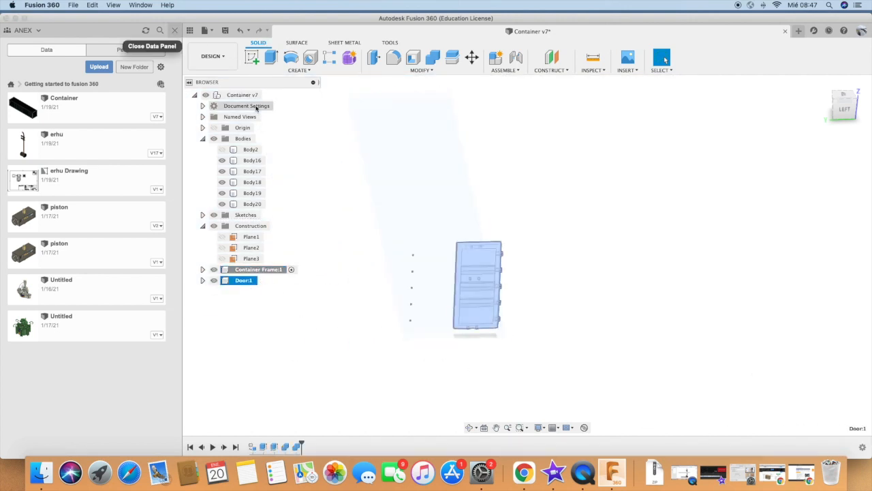
left_click(267, 96)
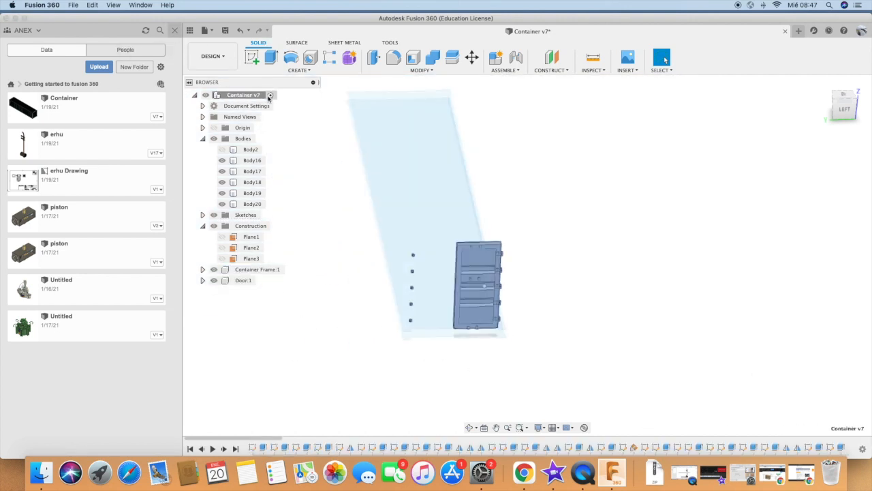
- Undo the last change and roll the timeline forward to its latest features
left_click(240, 31)
left_click_drag(585, 443, 844, 446)
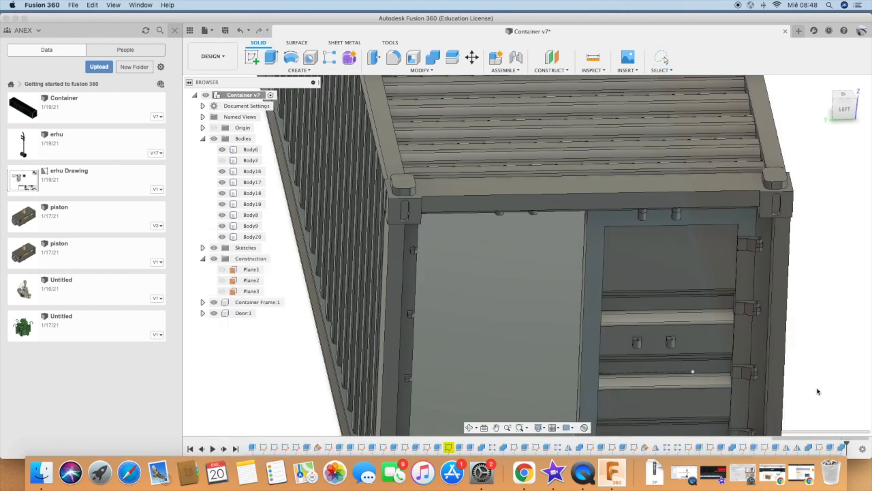
scroll(818, 391, "down", 3)
scroll(576, 403, "down", 5)
scroll(579, 416, "up", 6)
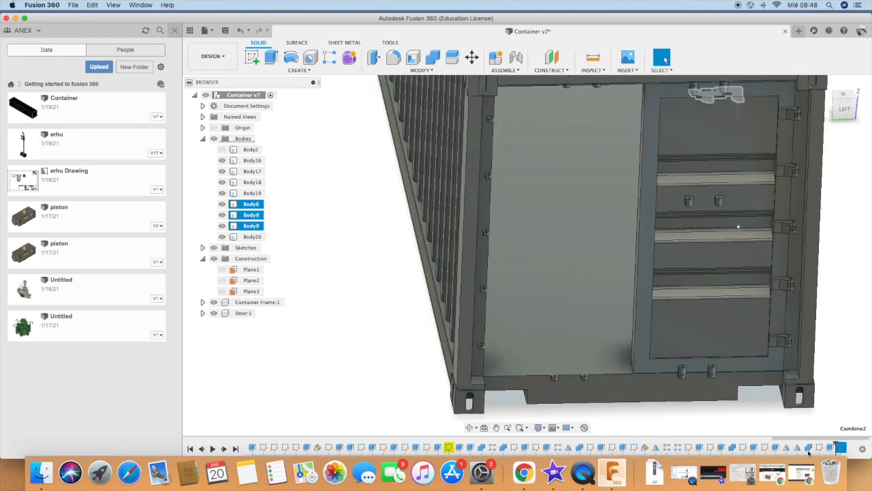
right_click(841, 447)
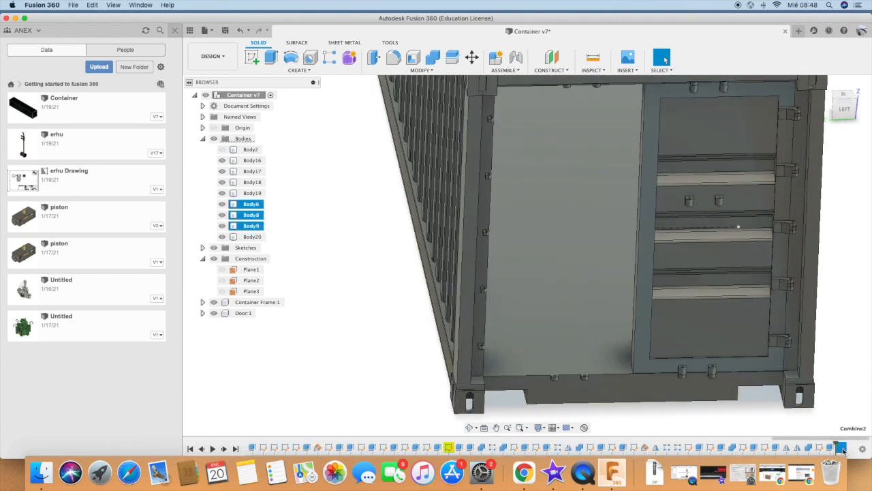
- Join the five mirrored hinge knuckles to the container frame body with Combine
scroll(506, 247, "up", 8)
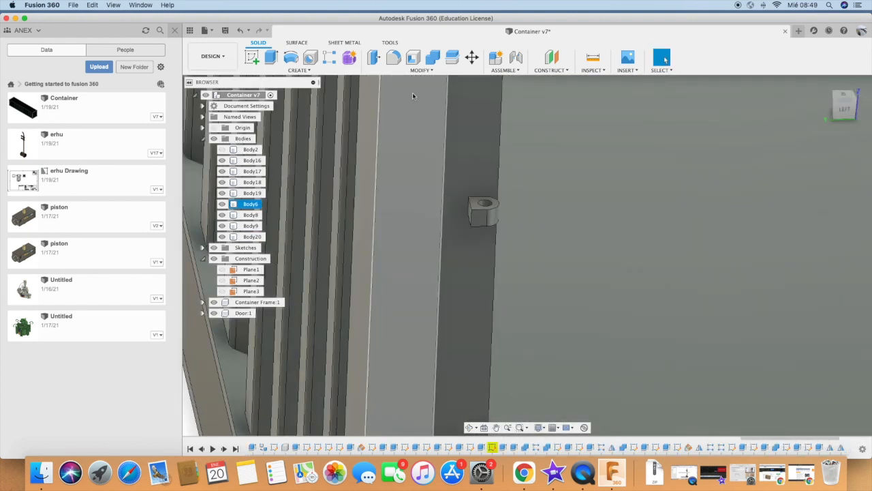
left_click(433, 58)
scroll(477, 215, "down", 3)
left_click(479, 213)
left_click(849, 149)
left_click(667, 184)
left_click(481, 218)
left_click(473, 361)
scroll(473, 359, "down", 5)
left_click(472, 235)
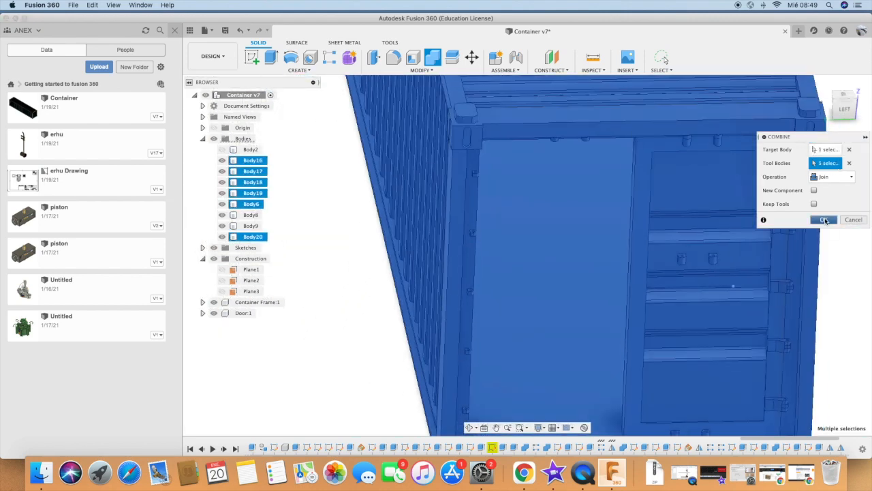
left_click(824, 220)
scroll(810, 294, "up", 8)
scroll(644, 227, "down", 8)
scroll(673, 356, "up", 5)
right_click(558, 341)
left_click(814, 275)
right_click(551, 364)
left_click(536, 273)
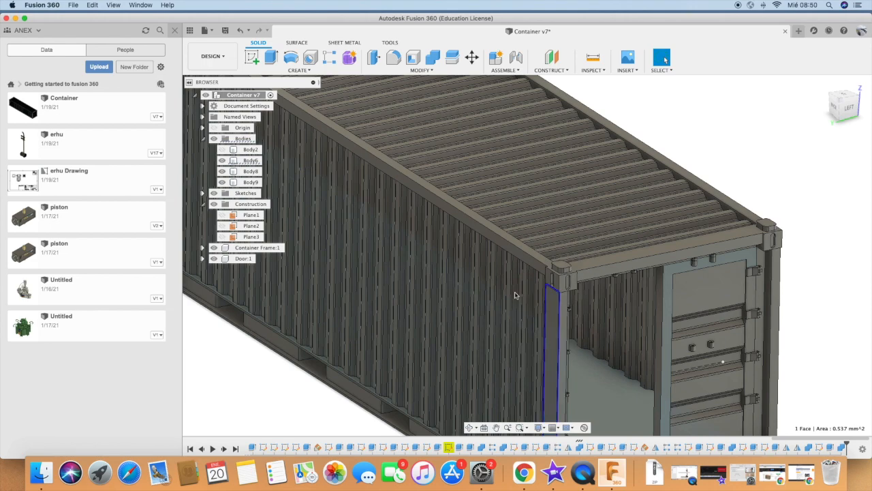
- Apply a red appearance to the whole container, including the door
left_click(690, 372)
left_click(712, 382)
left_click_drag(708, 341, 477, 273)
scroll(477, 272, "down", 5)
scroll(613, 286, "up", 5)
left_click_drag(675, 321, 545, 273)
scroll(517, 245, "down", 5)
middle_click_drag(539, 416, 559, 419, "shift")
key("Escape")
scroll(477, 395, "up", 3)
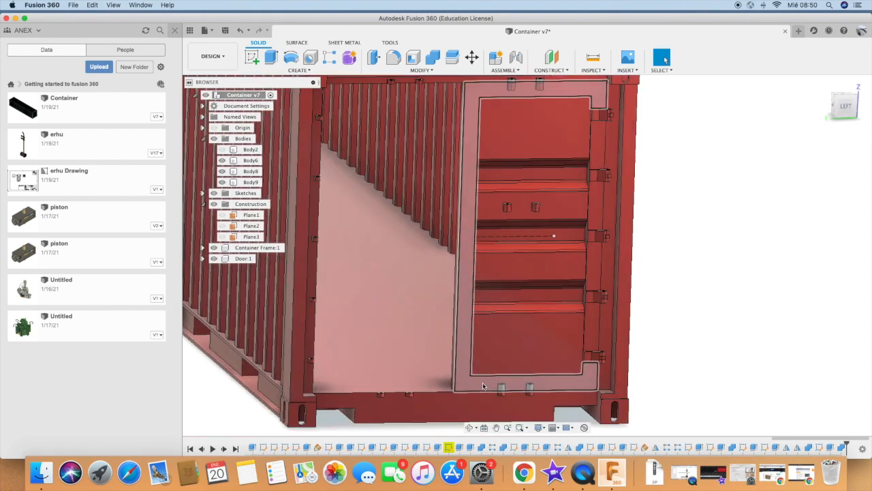
scroll(565, 389, "down", 3)
scroll(587, 374, "up", 6)
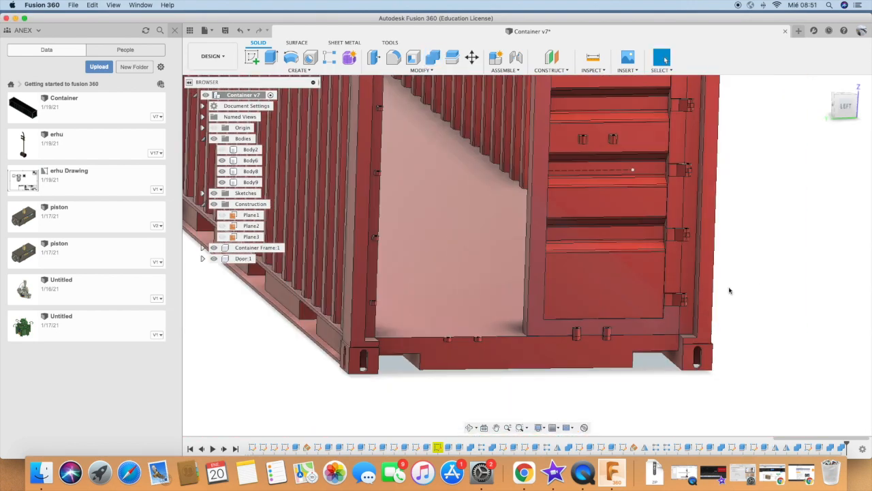
left_click(203, 193)
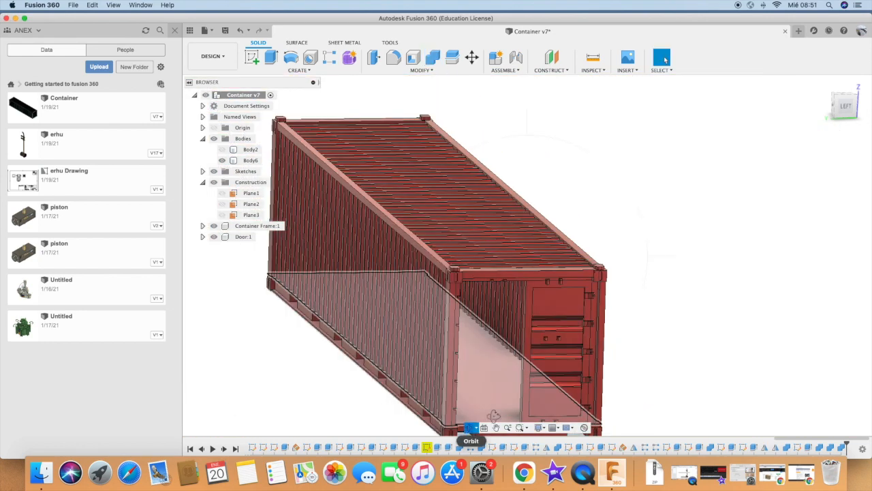
- Sketch a construction line across the pin hole on the top face of the door's uppermost hinge, plus a circle matching the hole
left_click_drag(494, 415, 609, 335)
scroll(614, 296, "up", 10)
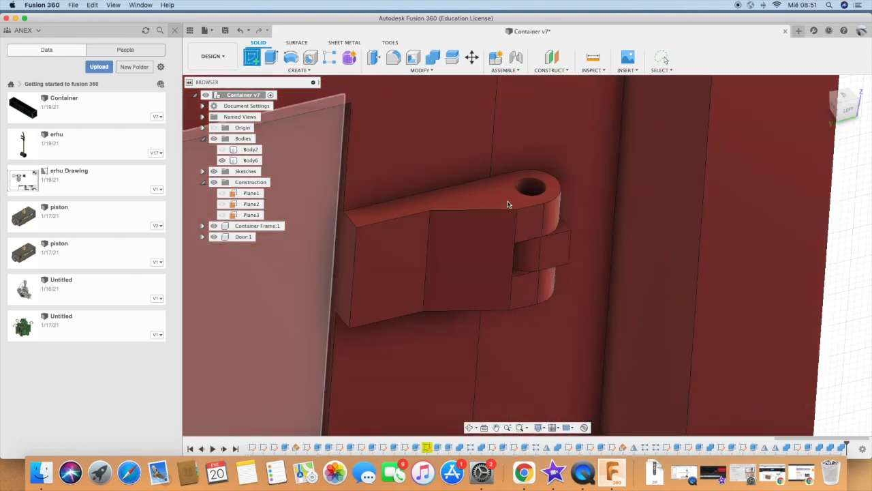
left_click(508, 205)
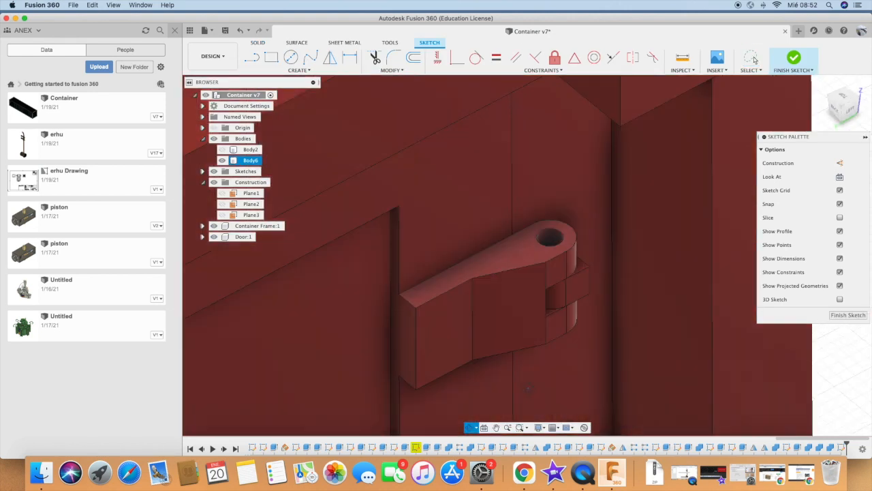
scroll(560, 249, "up", 3)
left_click(562, 251)
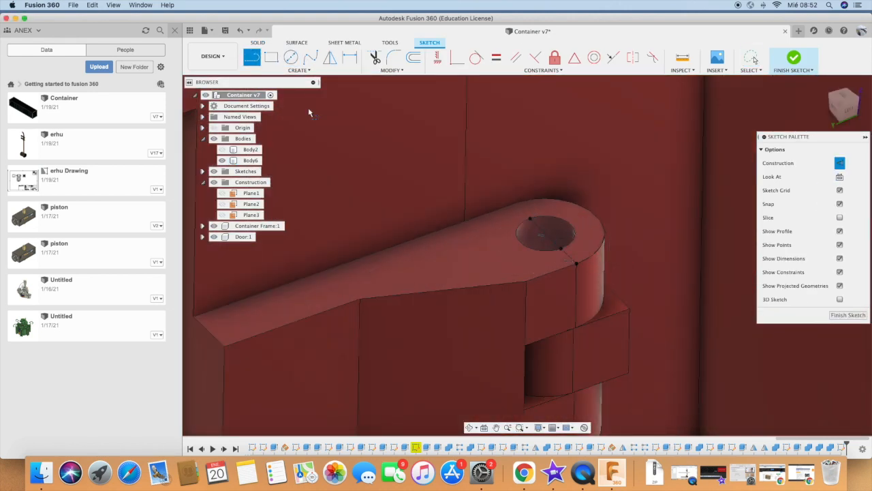
key("c")
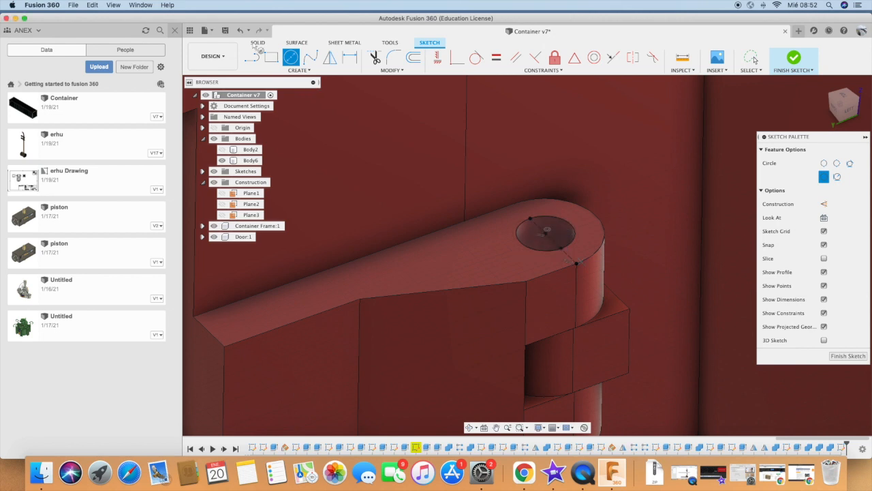
- Extrude the circle to the hinge's bottom face as a new component to form the hinge pin
left_click(258, 43)
left_click(271, 57)
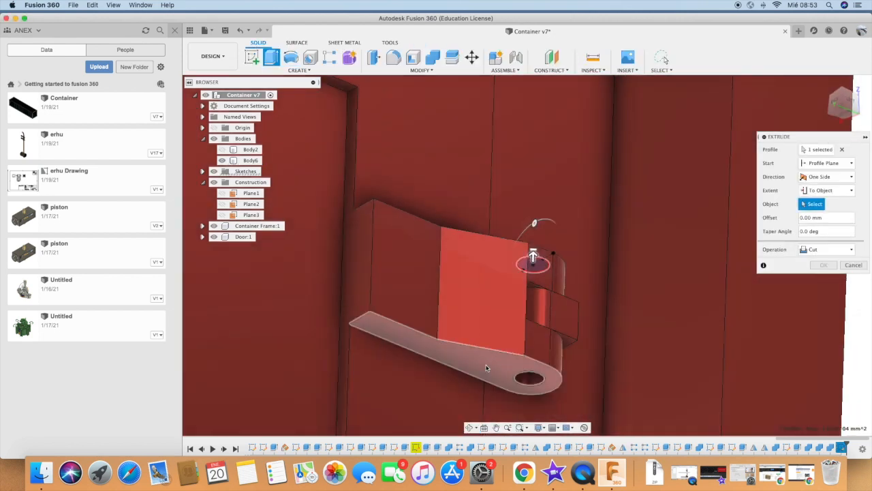
left_click(525, 376)
key("Return")
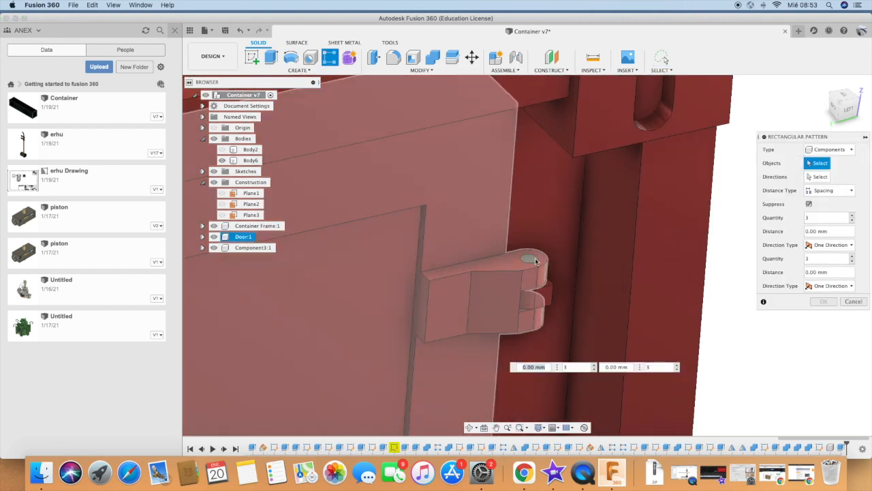
- Pattern the hinge pin component down the door edge with a quantity of 5 and a spacing of -Length/6
left_click(536, 261)
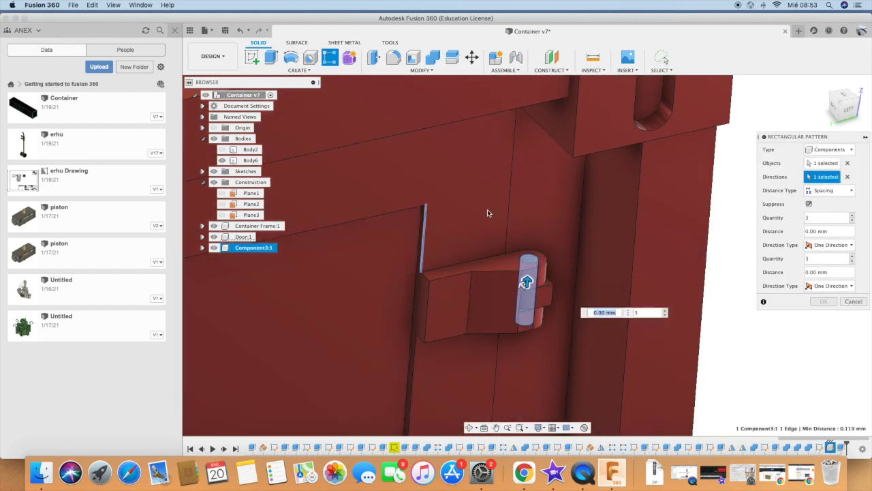
left_click(516, 287)
type("th/6")
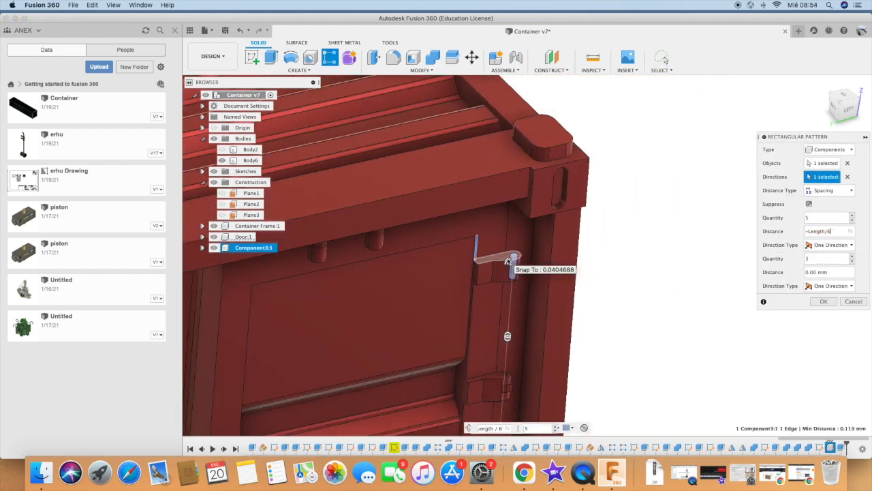
left_click(824, 301)
scroll(702, 286, "down", 10)
scroll(770, 350, "up", 5)
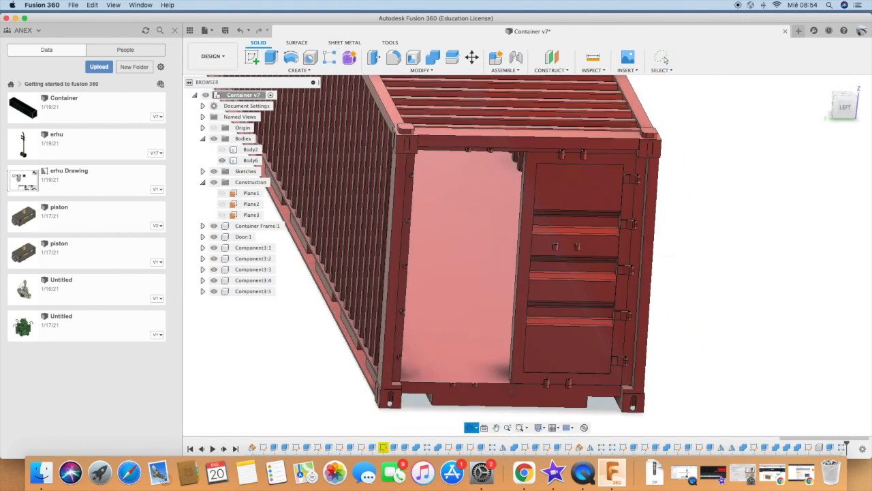
- Sketch a construction line across the hole on a door latch bracket's end face, plus a circle matching the hole
scroll(552, 334, "up", 10)
left_click(468, 427)
mouse_move(504, 381)
left_mouse_down()
mouse_move(526, 351)
mouse_move(626, 364)
mouse_move(579, 347)
mouse_move(578, 376)
left_mouse_up()
left_click(251, 57)
left_click(468, 429)
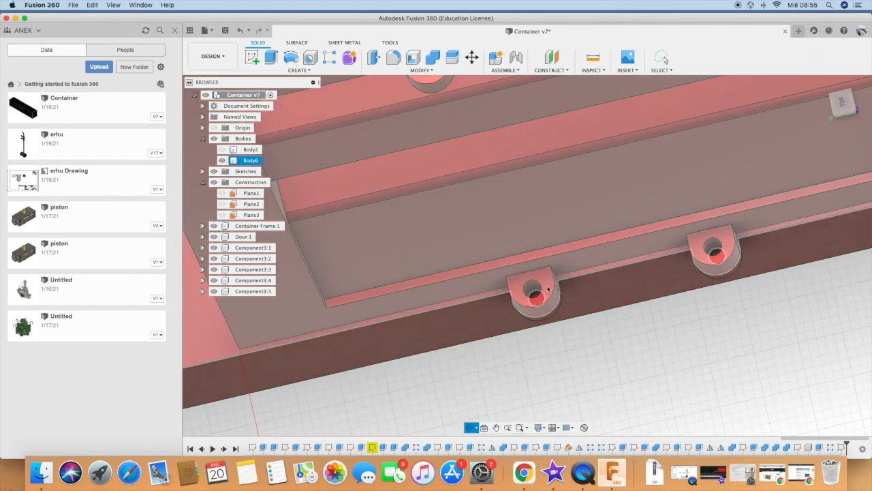
scroll(547, 289, "up", 2)
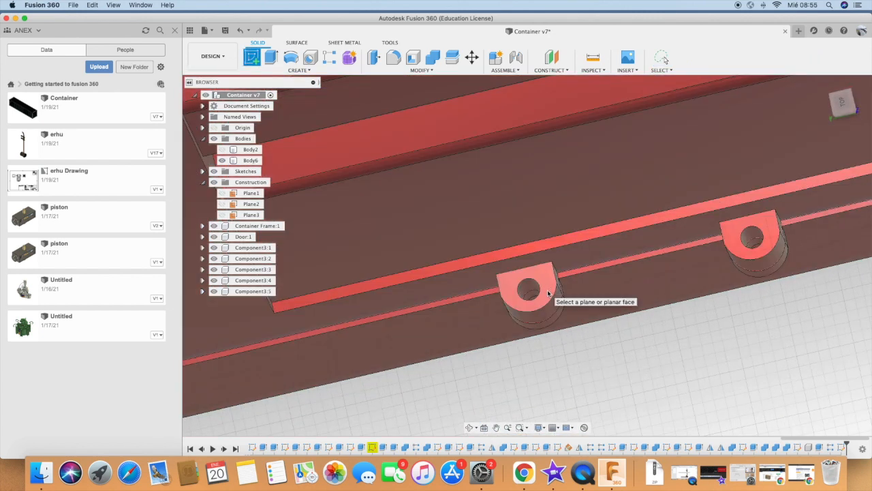
left_click(749, 257)
scroll(462, 253, "up", 3)
left_click(455, 252)
left_click(523, 254)
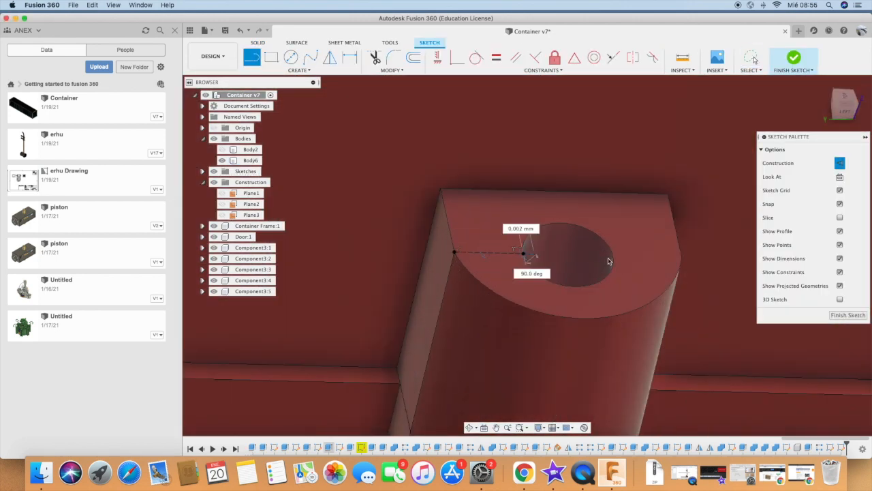
key("c")
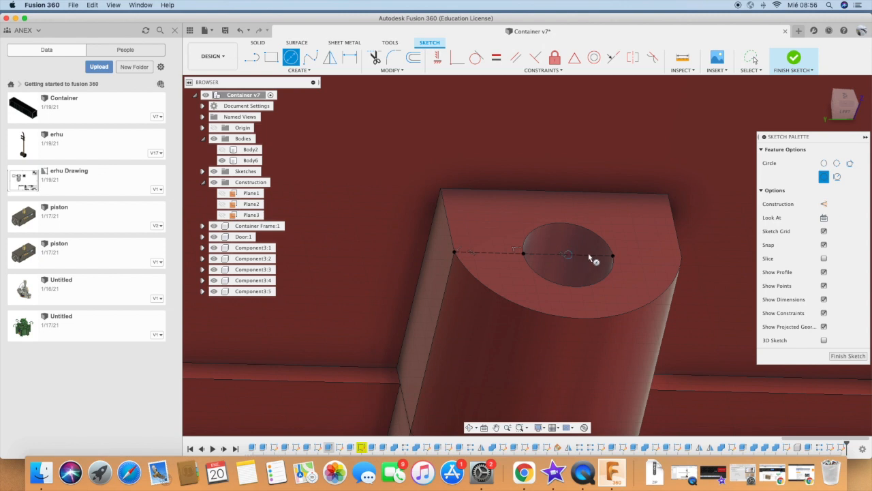
- Extrude the circle on the latch bracket's end face on two sides, with a Side 2 distance of Height / 48
key("e")
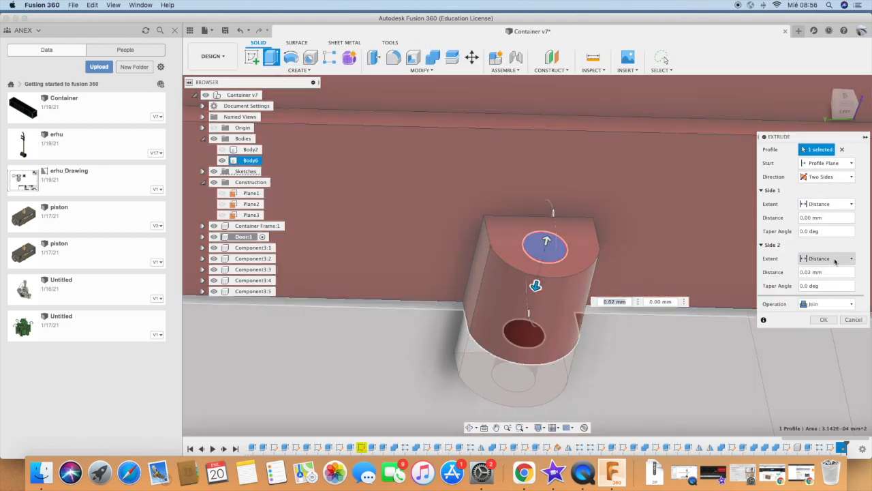
left_click(835, 259)
left_click(826, 280)
left_click(827, 258)
left_click(825, 271)
left_click(831, 273)
type("Heig")
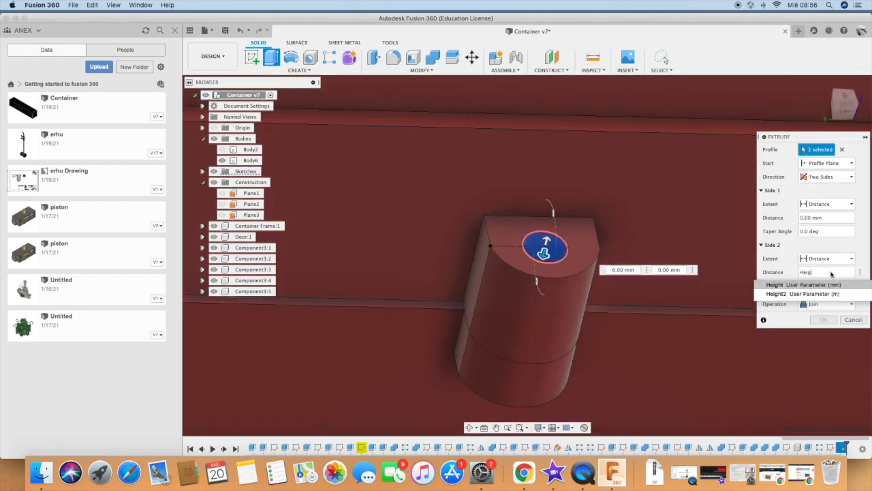
key("Return")
left_click(271, 95)
scroll(839, 448, "right", 3)
right_click(830, 448)
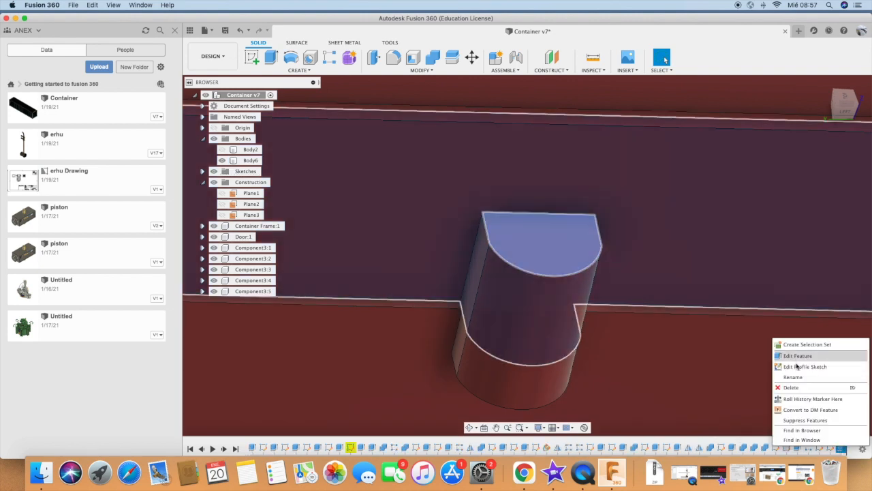
left_click(798, 356)
left_click(470, 427)
left_click_drag(545, 340, 641, 231)
key("Escape")
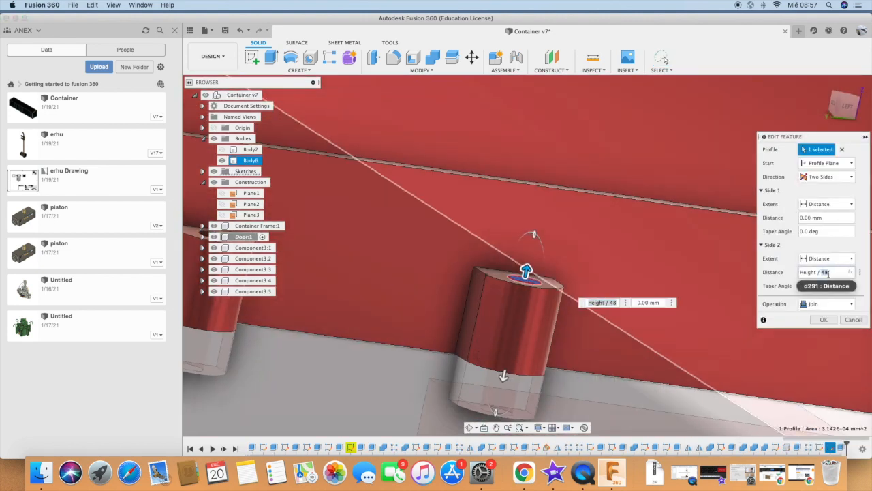
left_click(826, 204)
left_click(824, 226)
scroll(574, 361, "down", 10)
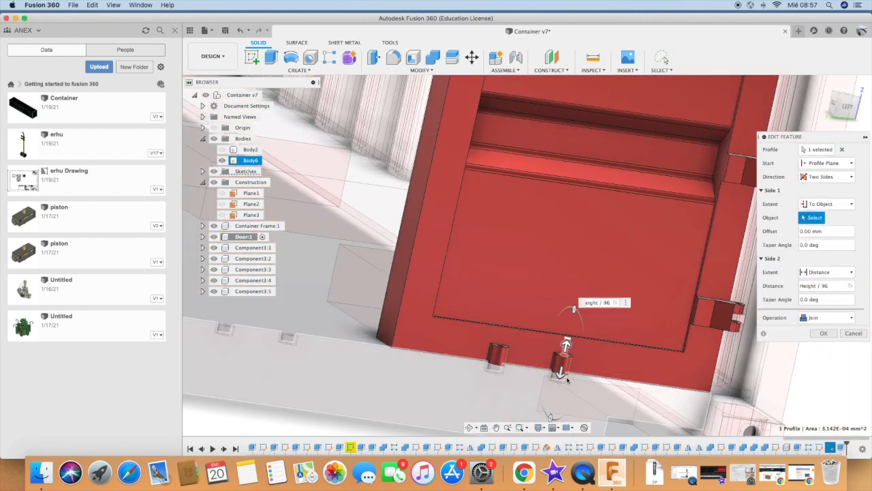
scroll(579, 142, "up", 5)
scroll(579, 143, "up", 10)
scroll(516, 208, "up", 3)
key("Escape")
- Hide Body6 so the door's upper end face and brackets are exposed
left_click(569, 201)
scroll(229, 238, "down", 10)
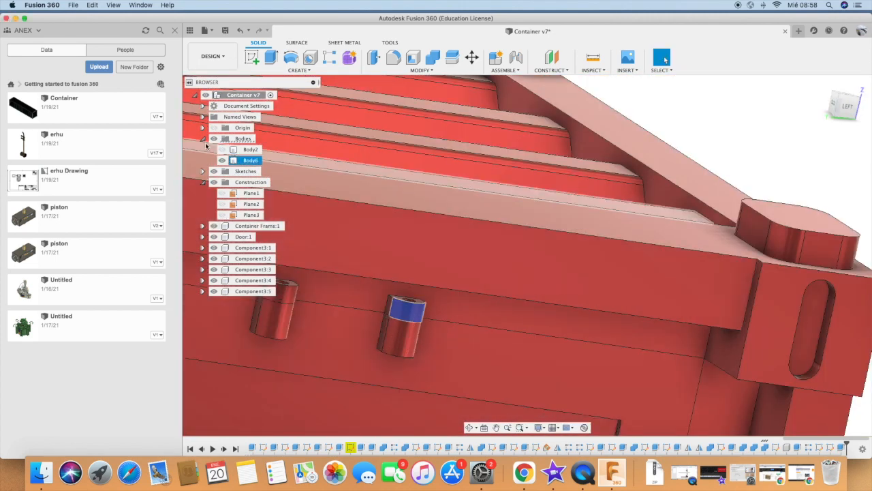
scroll(231, 163, "down", 3)
scroll(327, 263, "up", 5)
left_click(222, 160)
scroll(273, 239, "up", 5)
left_click(203, 139)
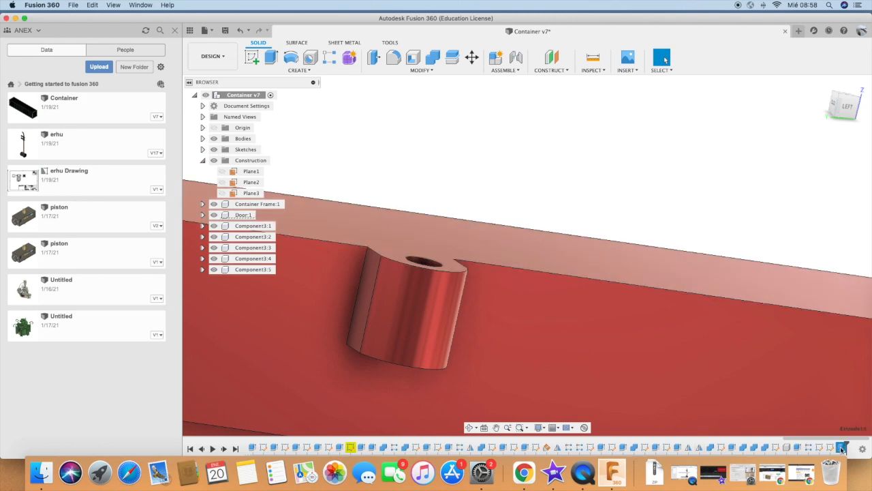
- Edit the rod extrusion so Side 1 extends to the door's top face
double_click(831, 448)
scroll(747, 395, "down", 2)
left_click(826, 204)
left_click(824, 225)
left_click(715, 286)
scroll(477, 272, "down", 10)
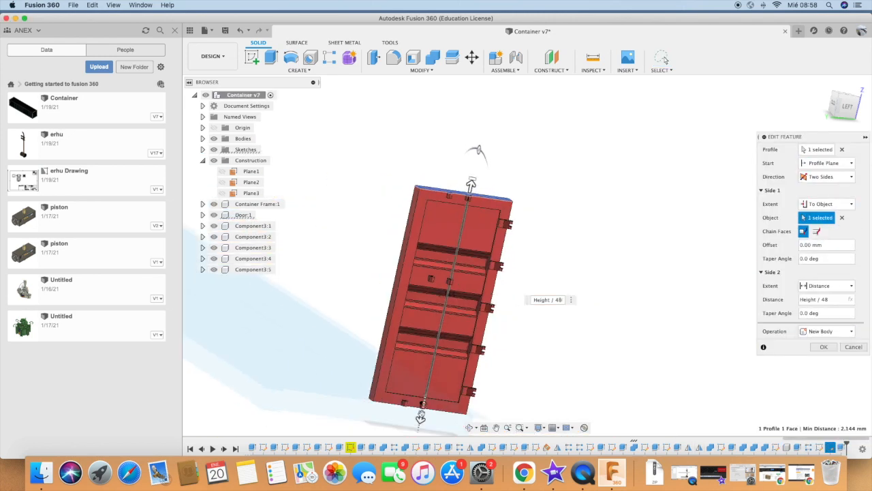
- Set the rod extrusion's Side 2 extent to a face at the door's lower end and apply the edit
scroll(417, 409, "up", 8)
left_click(826, 285)
left_click(823, 307)
left_click(566, 395)
middle_click_drag(566, 395, 491, 355, "shift")
left_click(823, 374)
left_click(470, 428)
left_click_drag(491, 320, 525, 374)
scroll(545, 381, "down", 8)
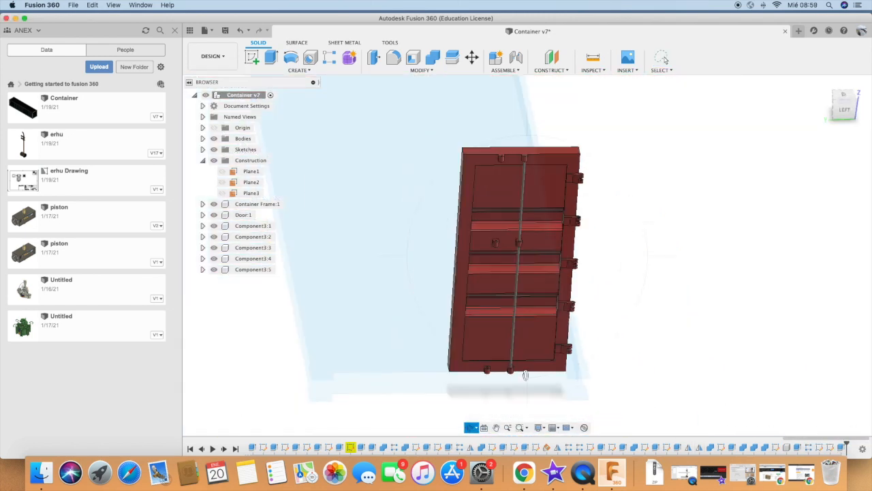
- Show Body6 again so the full container surrounds the door and its locking rod
scroll(600, 232, "up", 2)
left_click(203, 139)
left_click(222, 160)
left_click(222, 160)
left_click(222, 160)
left_click(204, 140)
scroll(504, 327, "down", 2)
left_click(471, 427)
left_click_drag(491, 389, 605, 408)
left_click(663, 59)
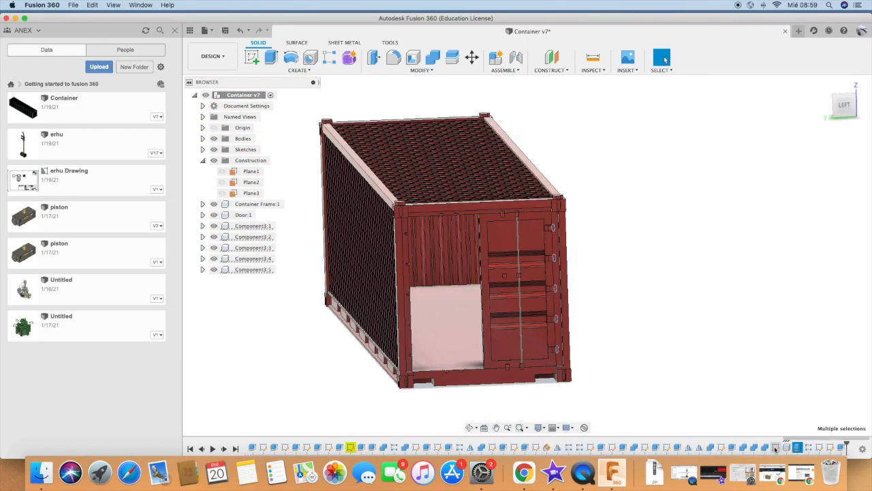
- Try to mirror the selected hinge pin features across the container
left_click(299, 70)
left_click(265, 276)
left_click(823, 177)
left_click(434, 314)
left_click(824, 209)
left_click(469, 427)
left_click_drag(450, 382, 574, 229)
left_click(252, 58)
scroll(496, 223, "up", 10)
scroll(464, 221, "down", 5)
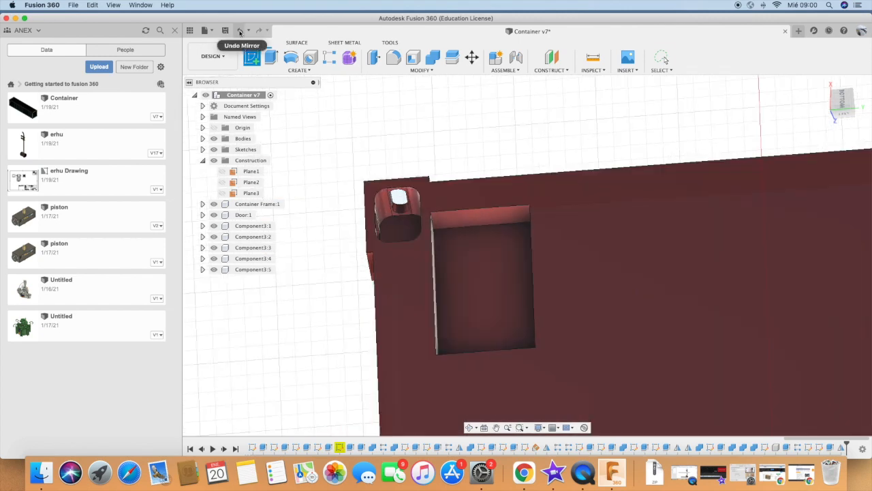
left_click(468, 428)
left_click_drag(528, 320, 577, 277)
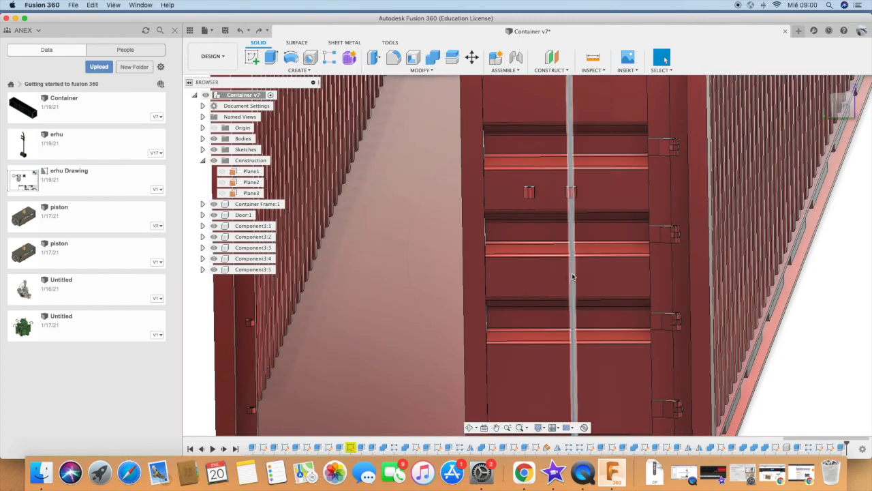
- Create a component from the locking rod body inside the Door component, and make the top-level container component active again
left_click(202, 215)
left_click(211, 236)
right_click(255, 259)
left_click(286, 83)
left_click(290, 269)
scroll(538, 232, "down", 10)
left_click(468, 427)
left_click_drag(569, 293, 554, 334)
key("Escape")
scroll(554, 333, "up", 10)
left_click(469, 428)
scroll(516, 362, "down", 10)
scroll(505, 300, "up", 15)
scroll(299, 136, "down", 5)
left_click(270, 95)
- Sketch a line across the top face of the middle rod bracket and set its length to (Width/48)/2
scroll(515, 267, "down", 8)
left_click(470, 428)
scroll(480, 228, "up", 15)
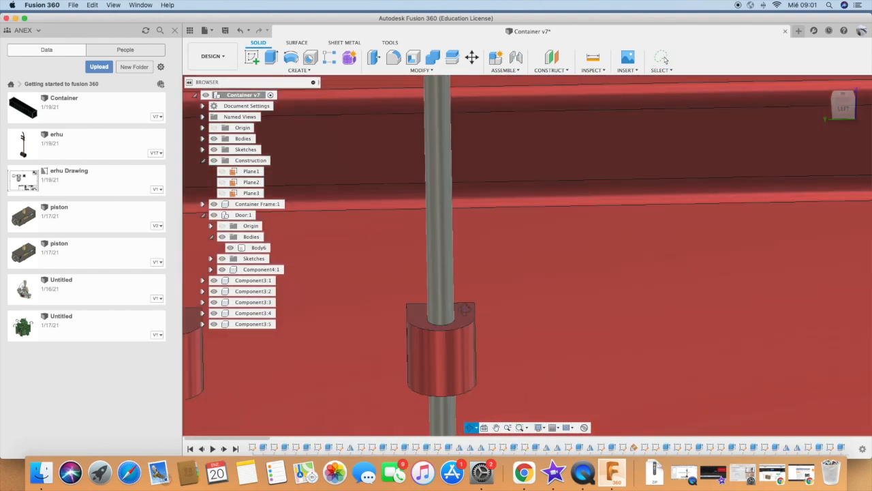
scroll(483, 314, "down", 10)
scroll(483, 327, "up", 5)
key("Escape")
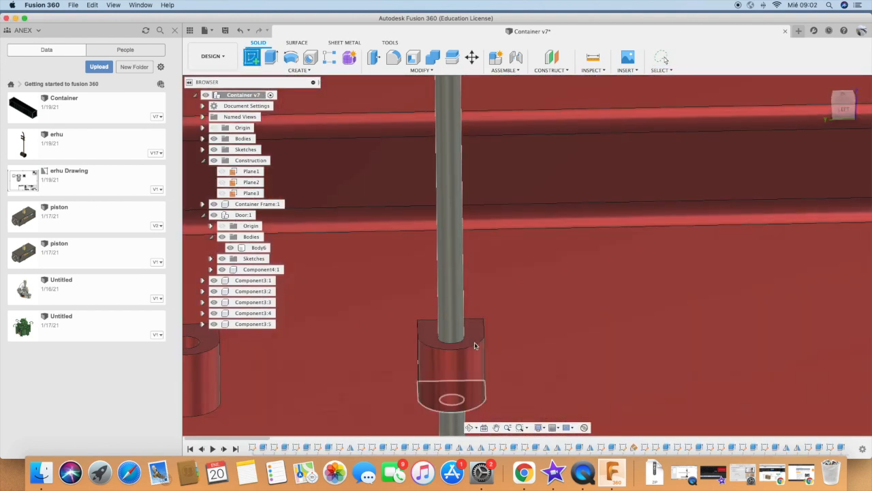
left_click(475, 335)
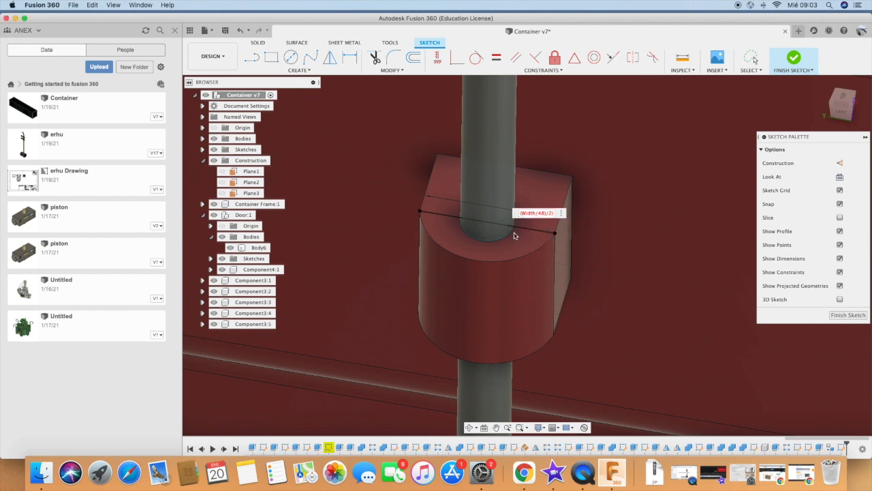
scroll(559, 234, "up", 2)
- Draw a narrow rectangle along the line on the bracket's top face and set its short side to 0.01
key("r")
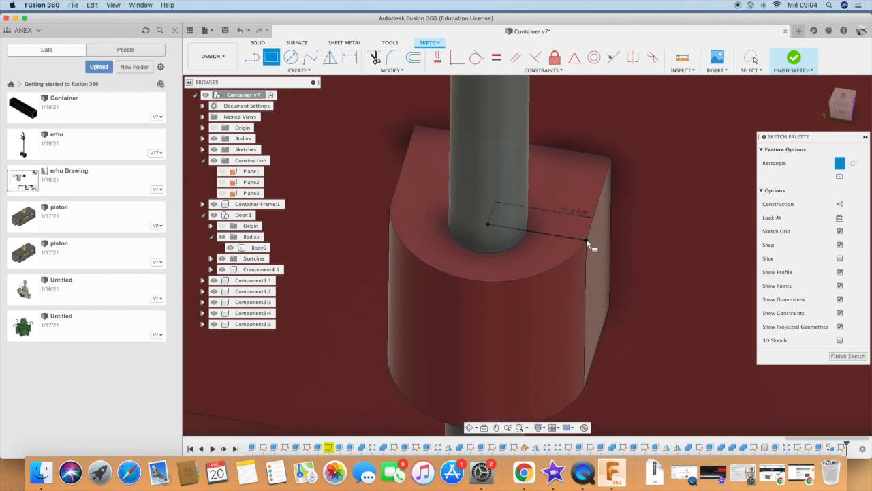
key("d")
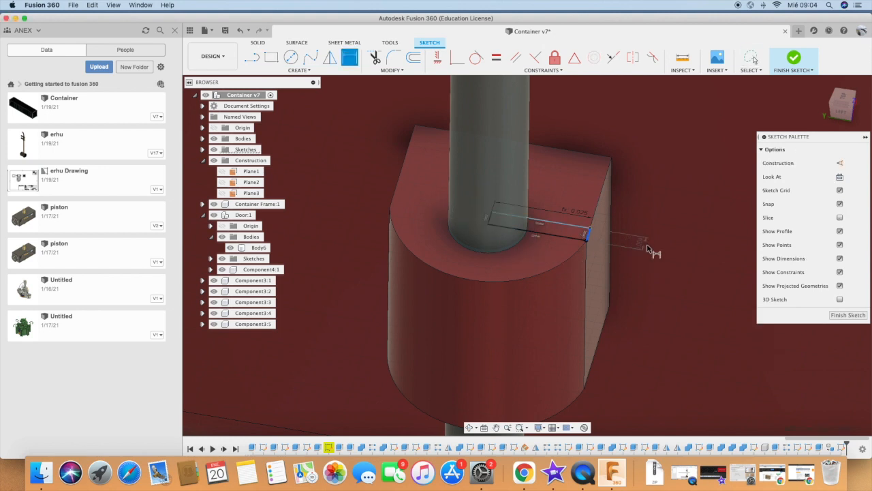
left_click(469, 428)
left_click_drag(477, 306, 287, 102)
- Add a second rectangle extending outward from the first one's end and set its length to Width/24
left_click(271, 59)
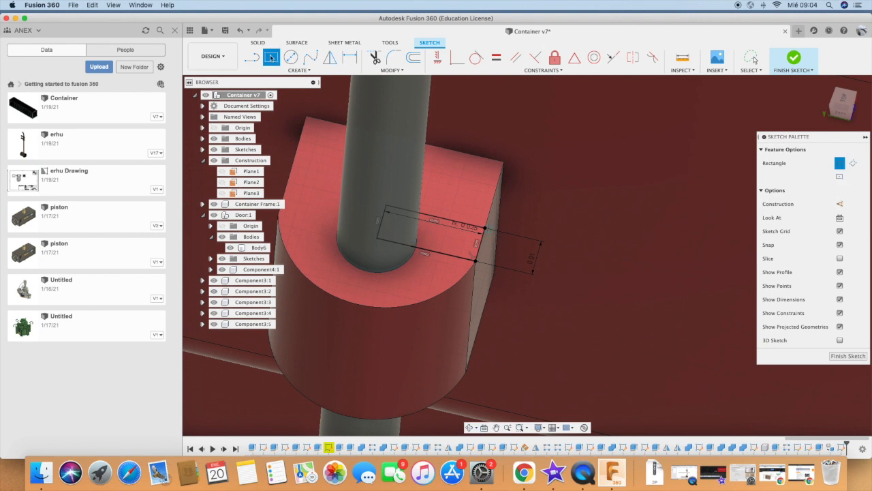
left_click(684, 291)
scroll(594, 341, "down", 5)
key("d")
left_click(588, 316)
left_click(615, 281)
type("Width/=")
key("BackSpace")
type("24")
key("Return")
scroll(581, 272, "down", 5)
key("Return")
- Extrude both rectangle profiles 0.09 mm as a new body, starting from an offset plane at -0.5
key("e")
left_click(627, 261)
left_click(820, 163)
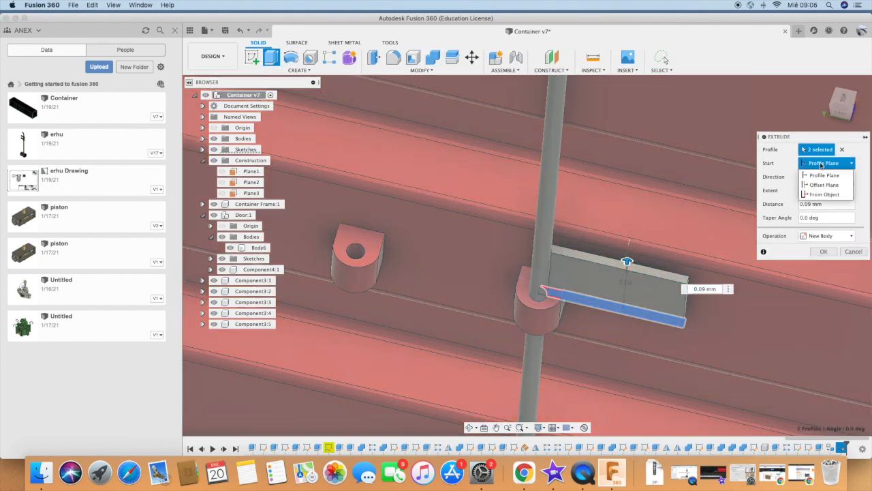
left_click(820, 190)
left_click(824, 177)
type("-0.5")
scroll(517, 196, "down", 10)
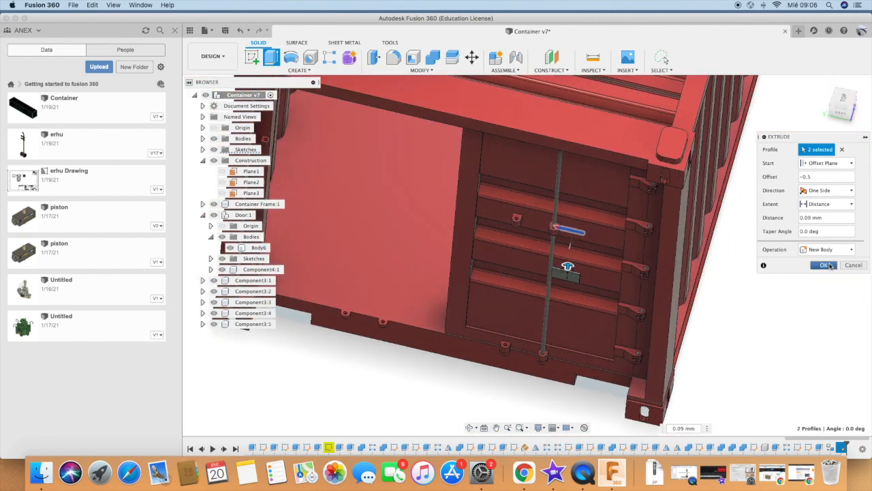
left_click(831, 265)
- Sketch a vertical construction centre line on the handle plate's front face, plus horizontal construction lines extending 0.05 to each side
middle_click_drag(449, 334, 449, 361, "shift")
scroll(467, 380, "down", 5)
scroll(575, 297, "up", 10)
middle_click_drag(574, 297, 553, 314, "shift")
scroll(553, 315, "up", 3)
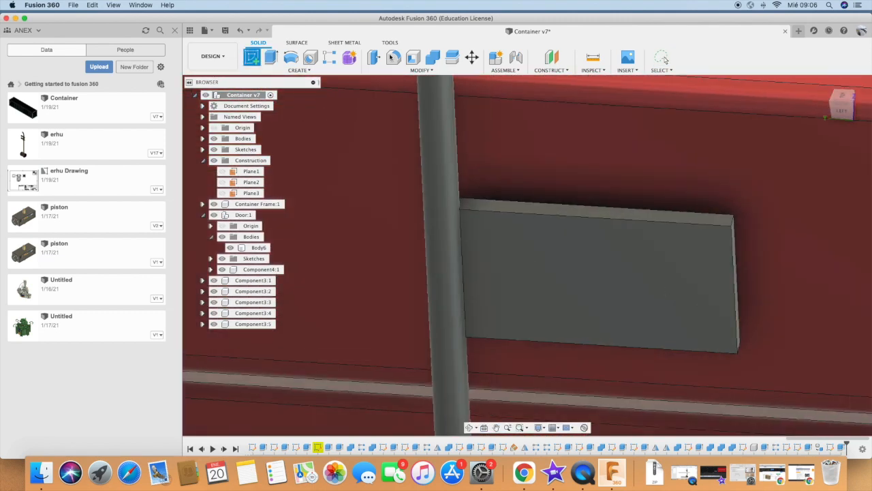
left_click(538, 276)
key("l")
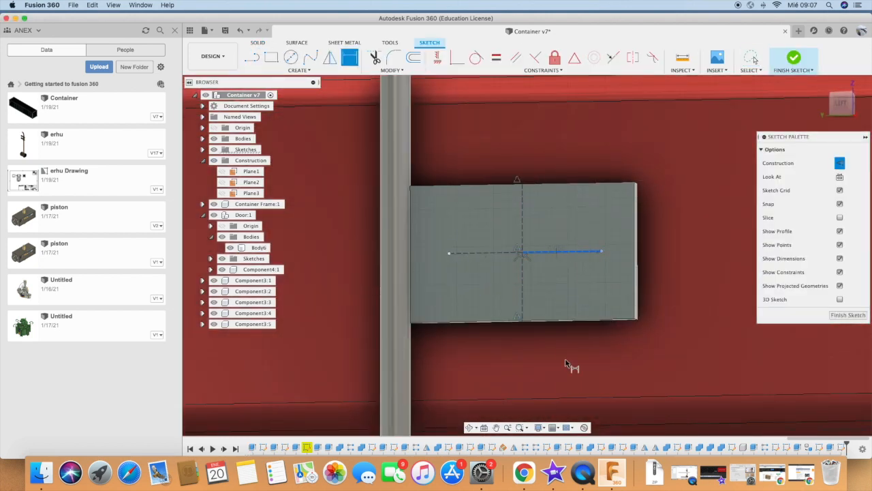
- Draw a centre-to-centre slot between the outer endpoints of the horizontal construction lines on the handle plate
left_click(284, 71)
mouse_move(286, 145)
left_click(455, 145)
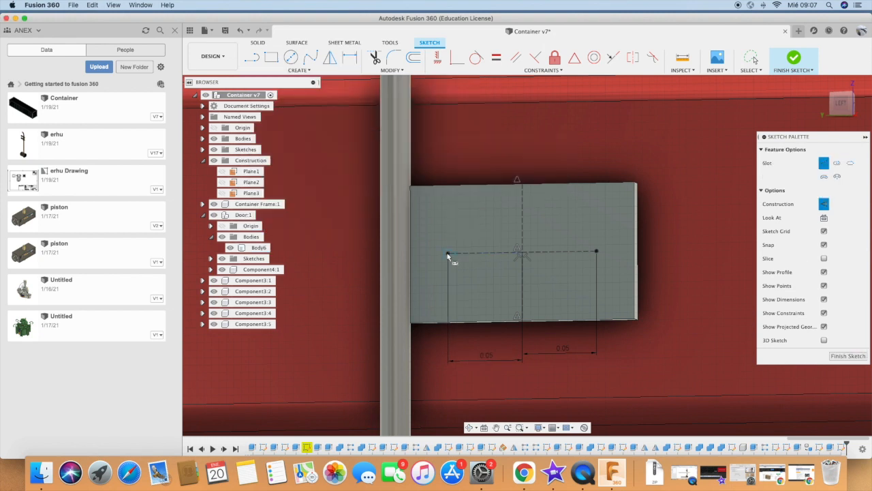
left_click(532, 203)
key("Escape")
- Set both half-lengths of the slot to 0.045 and cut the slot through the handle plate
double_click(564, 349)
type("0.045")
key("Return")
double_click(489, 356)
type("0.045")
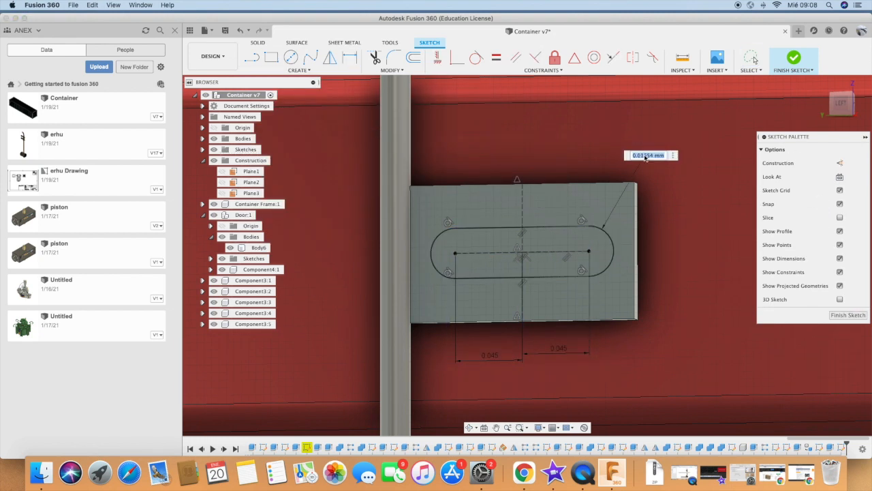
type("e")
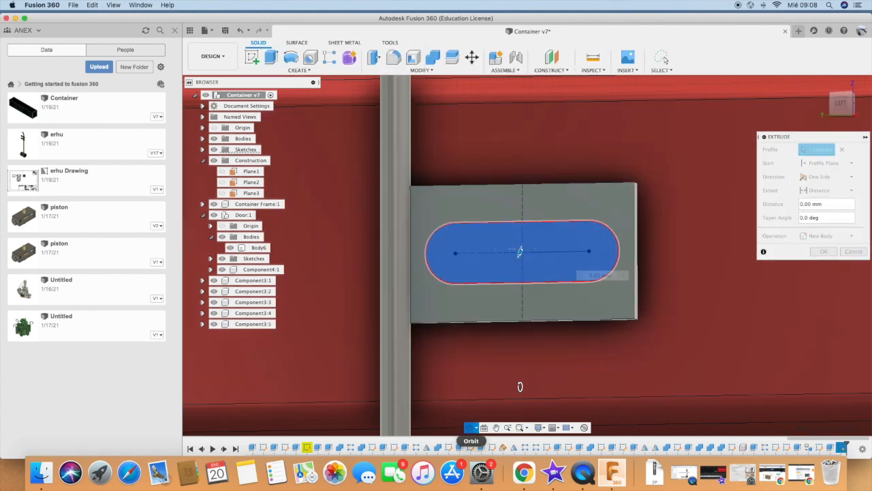
key("Return")
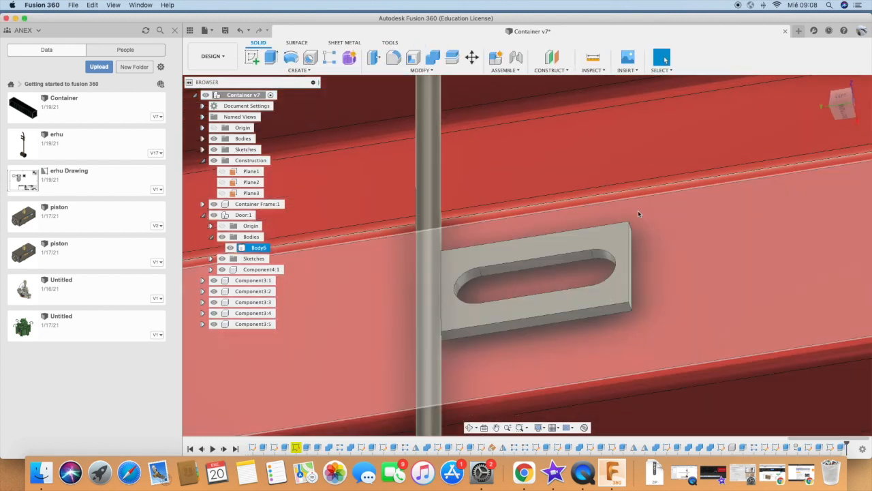
- Fillet the handle plate's two outer corner edges with a 0.025 mm radius
key("f")
left_click(625, 236)
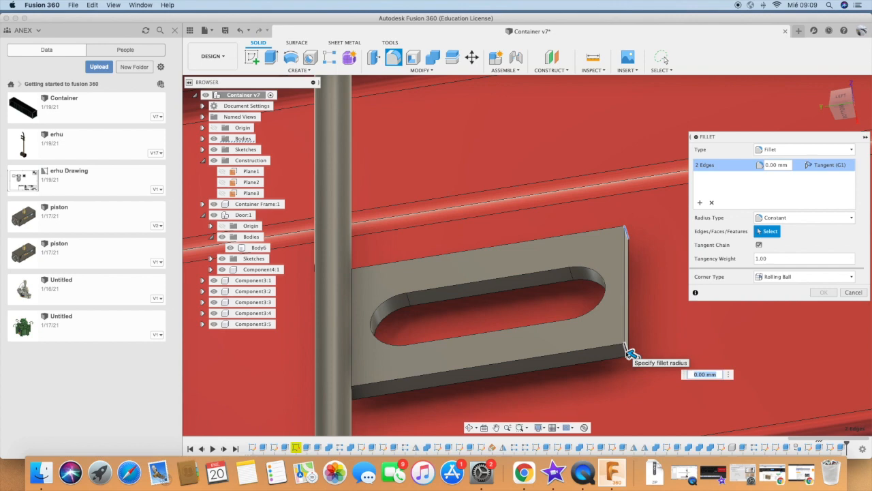
type("0.05")
key("BackSpace")
type("25")
key("Return")
- Combine the slotted handle plate with the locking rod into one body
scroll(536, 343, "down", 2)
left_click(432, 57)
left_click(366, 315)
left_click(470, 350)
key("Return")
- Pattern the locking rod component with a quantity of 2 to place a second rod in the neighbouring brackets
scroll(755, 350, "down", 10)
middle_click_drag(755, 350, 614, 182, "shift")
scroll(586, 231, "down", 4)
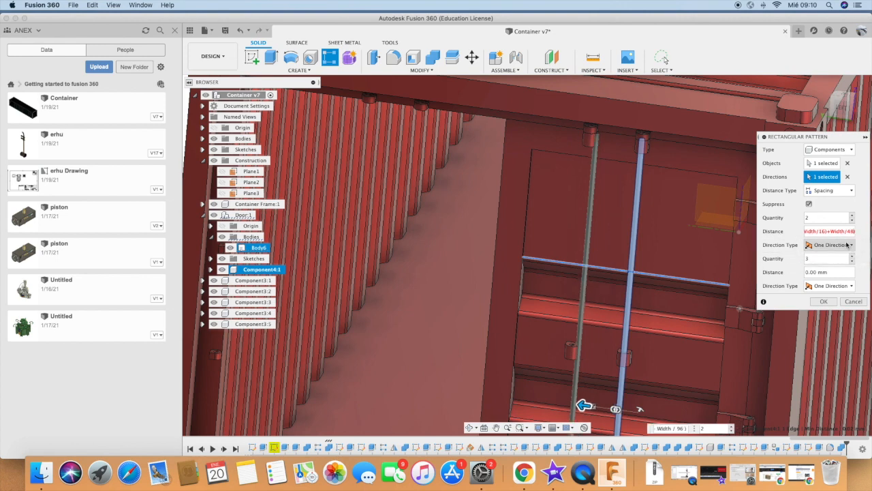
key("Return")
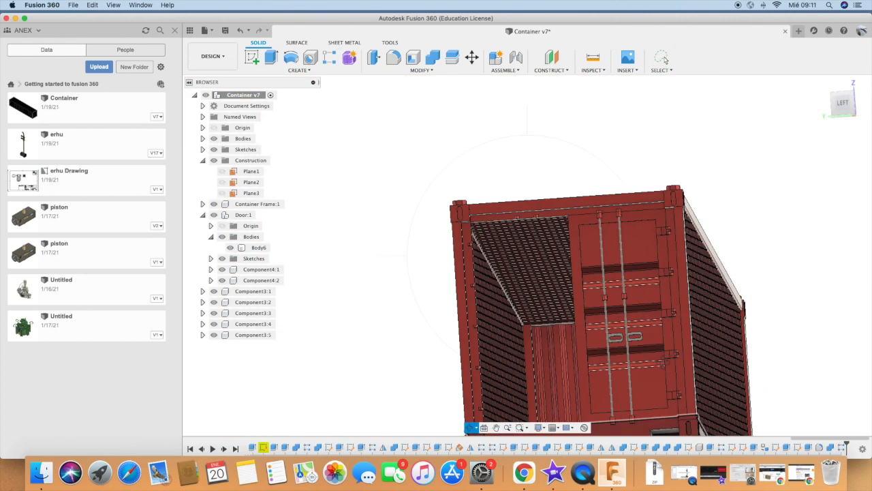
mouse_move(666, 362)
middle_mouse_down("shift")
mouse_move(665, 395)
mouse_move(593, 351)
mouse_move(654, 328)
mouse_move(669, 347)
middle_mouse_up("shift")
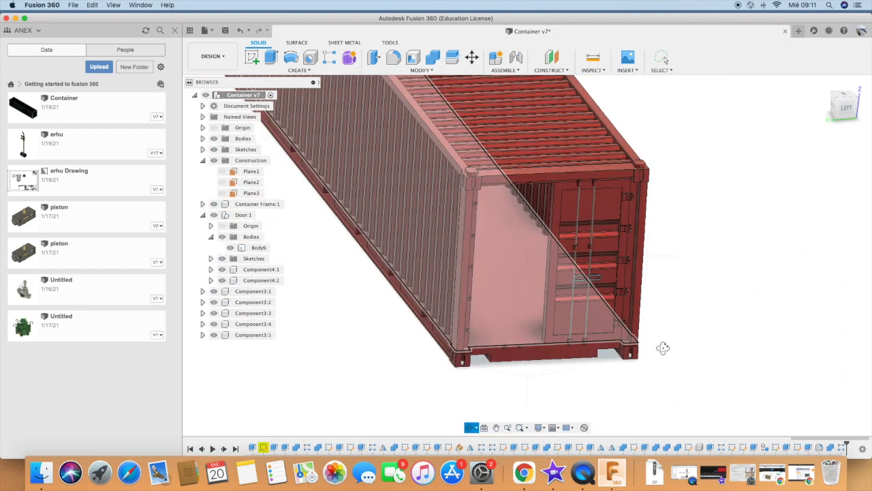
- Mirror the door, its two locking rods and the five hinge pins as components, using the door's inner side face as mirror plane
left_click(300, 70)
left_click(294, 311)
left_click(567, 225)
left_click(582, 222)
left_click(598, 220)
scroll(637, 198, "up", 10)
left_click(637, 197)
scroll(637, 197, "down", 5)
left_click(590, 301)
scroll(588, 300, "down", 5)
left_click(572, 257)
left_click(565, 320)
left_click(568, 354)
left_click(812, 177)
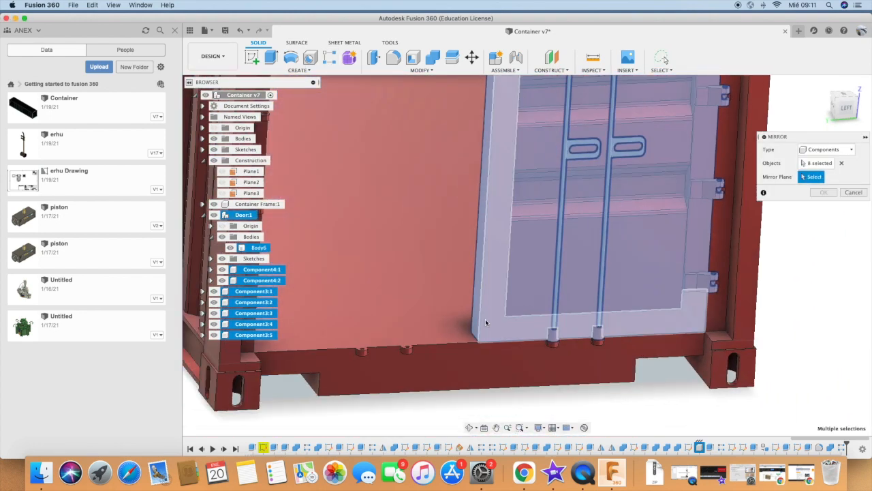
left_click(475, 330)
scroll(475, 330, "down", 10)
left_click(823, 192)
- Save the container design as a new version
middle_click_drag(633, 340, 686, 268, "shift")
key("super+s")
left_click(443, 253)
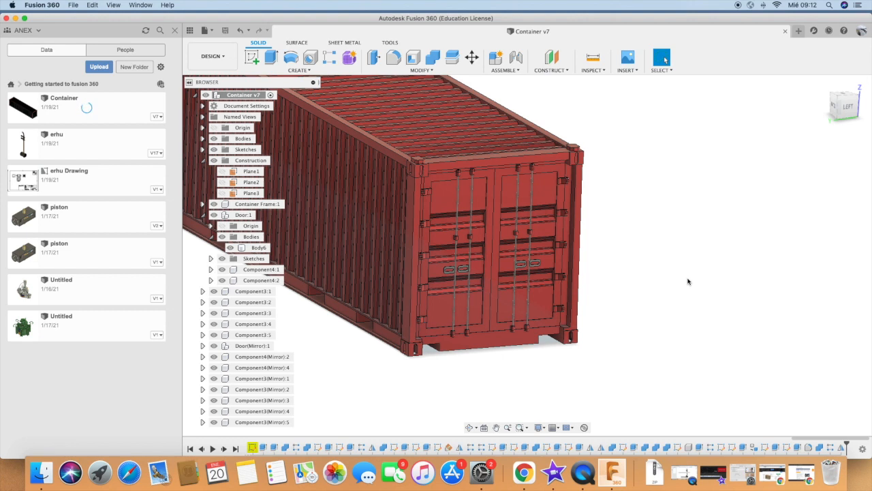
scroll(675, 310, "down", 5)
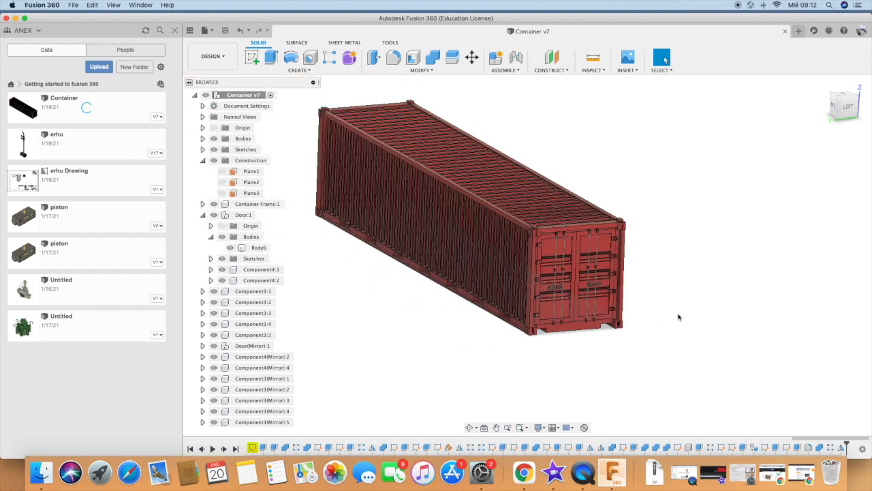
- Examine the whole container and the mirrored pair of doors, including their locking rods, handles and hinges
left_click(471, 428)
mouse_move(575, 363)
left_mouse_down()
mouse_move(555, 340)
mouse_move(568, 286)
mouse_move(575, 347)
mouse_move(598, 337)
mouse_move(571, 356)
left_mouse_up()
left_click_drag(486, 354, 514, 371)
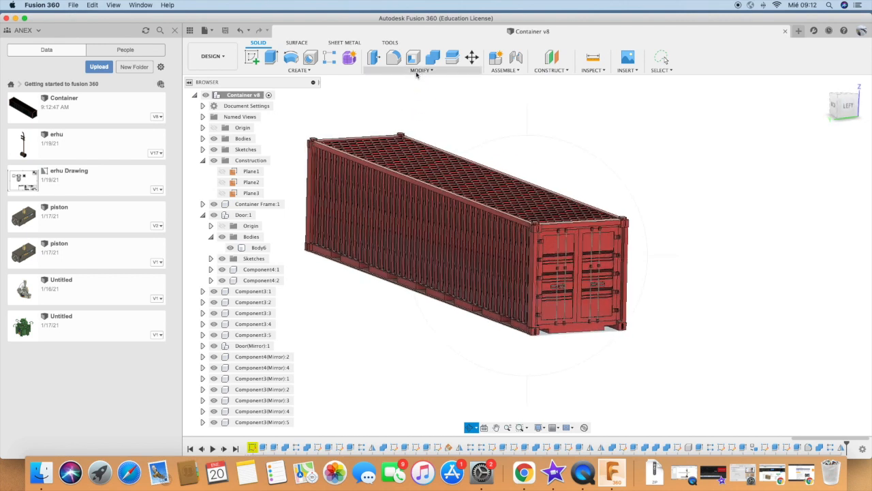
left_click_drag(471, 324, 481, 330)
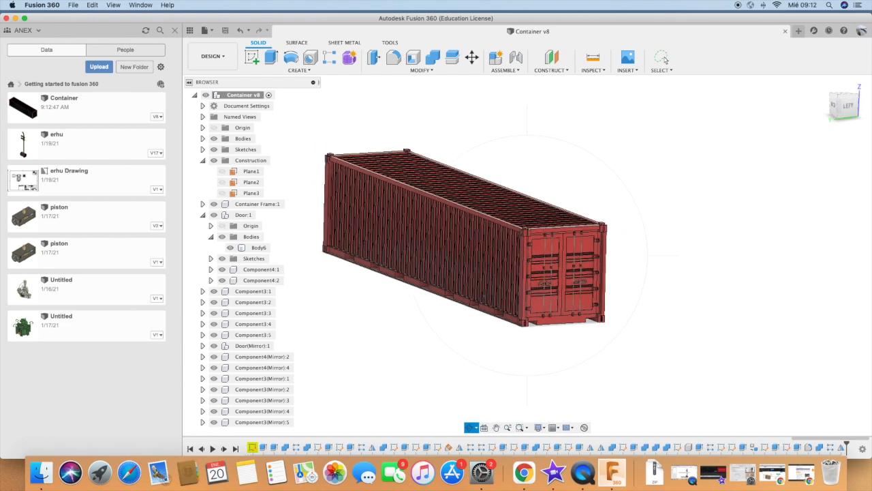
scroll(594, 286, "up", 5)
scroll(592, 312, "down", 5)
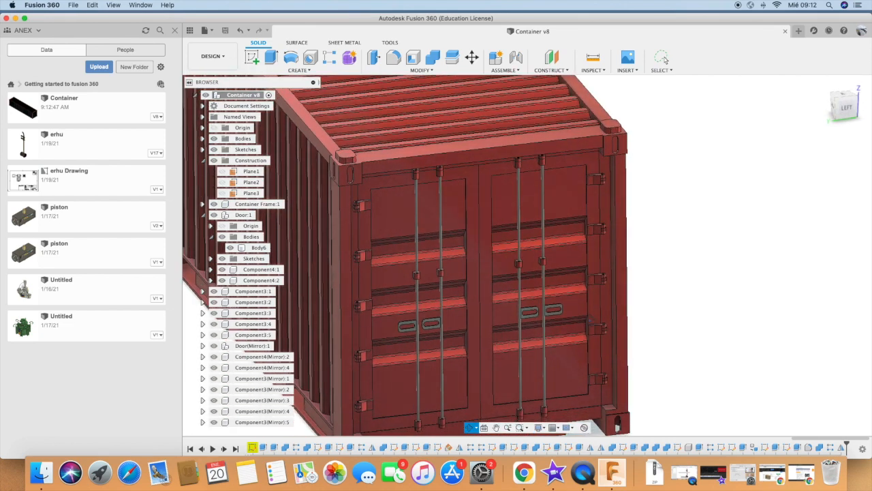
scroll(549, 317, "up", 6)
scroll(550, 317, "up", 3)
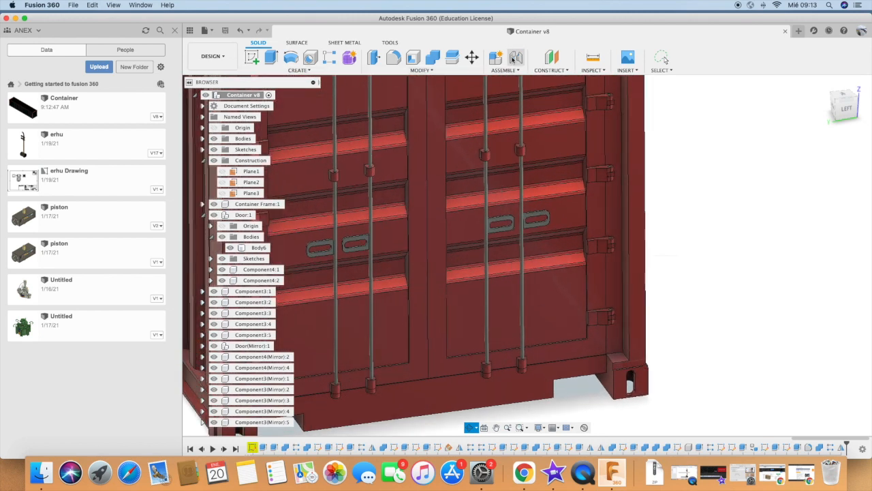
- Create one rigid group from the container frame, both doors, all hinge pins and all locking rods, including child components
left_click(515, 70)
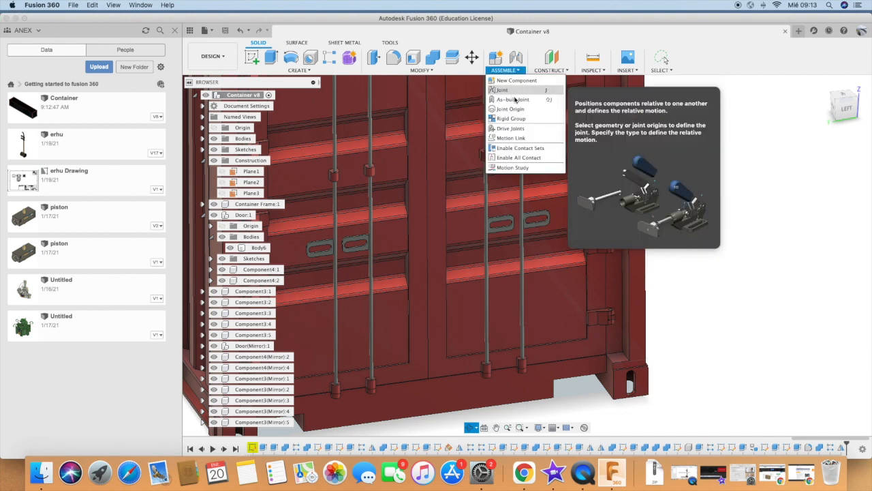
left_click(511, 118)
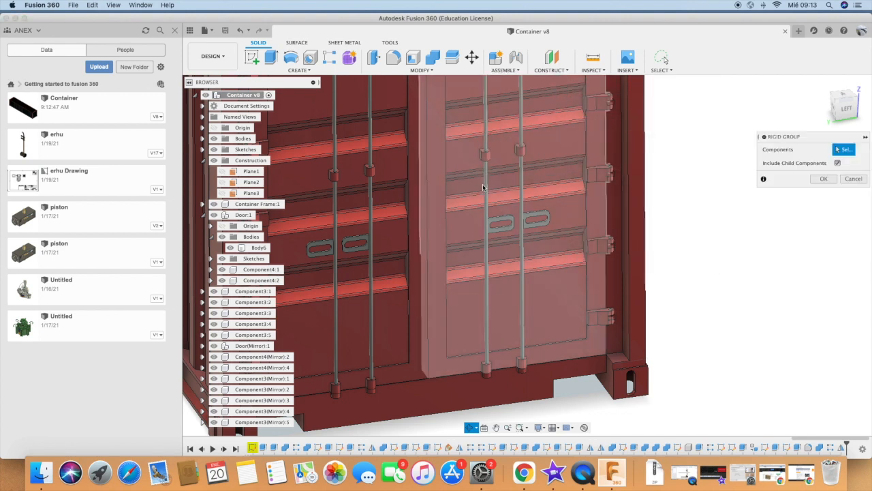
scroll(611, 171, "up", 10)
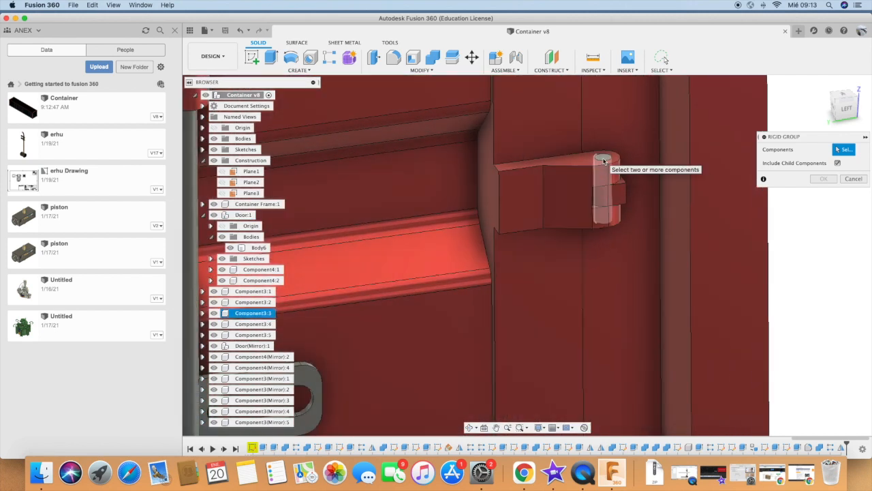
left_click(603, 160)
scroll(603, 161, "down", 8)
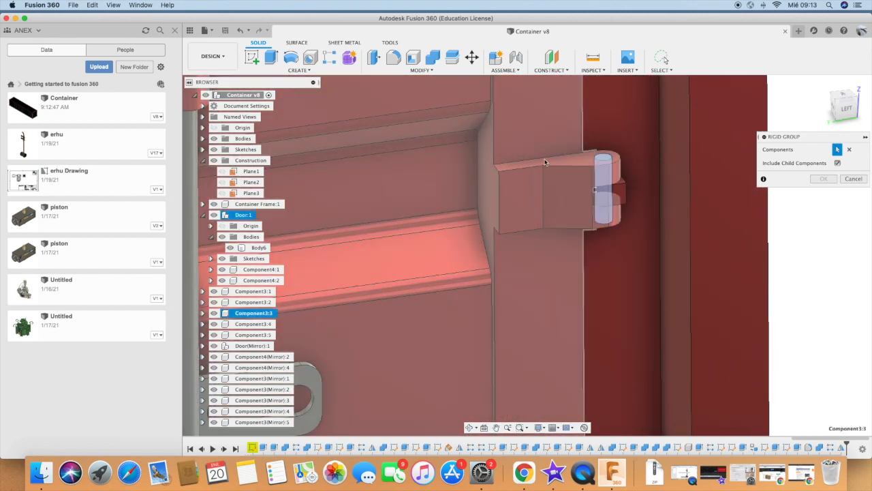
scroll(556, 313, "up", 5)
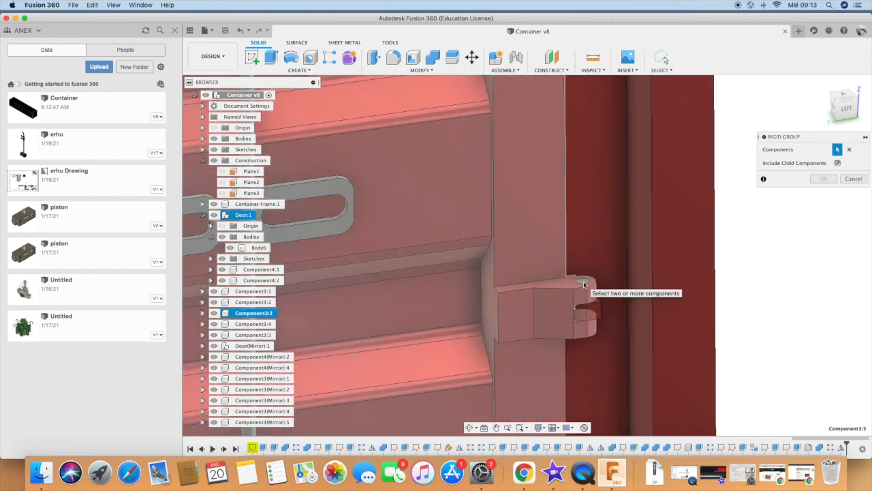
left_click(580, 300)
left_click(580, 310)
scroll(579, 310, "down", 10)
left_click(425, 230)
left_click(425, 155)
scroll(425, 155, "down", 8)
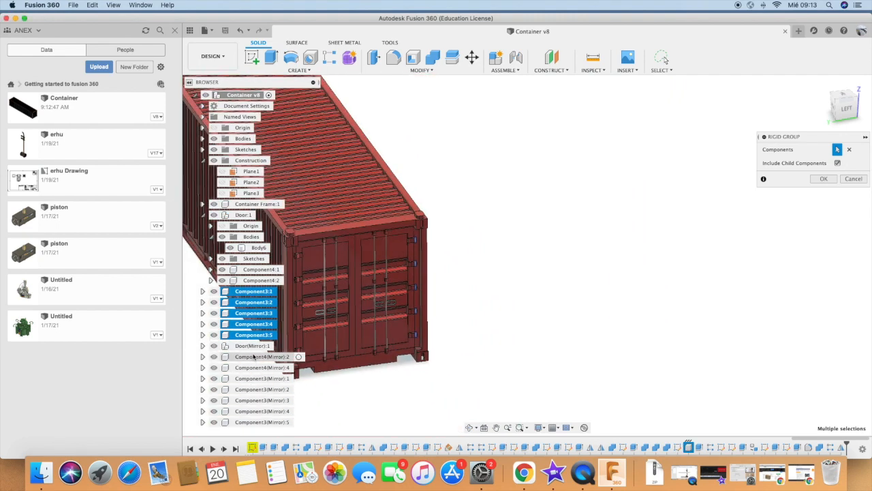
scroll(379, 275, "up", 10)
left_click(380, 274)
scroll(375, 368, "down", 8)
left_click(353, 333)
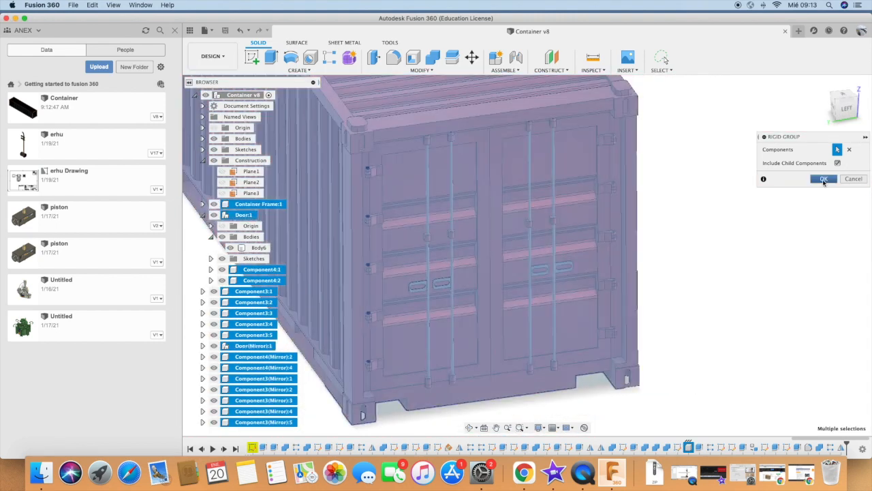
left_click(823, 179)
scroll(366, 266, "up", 5)
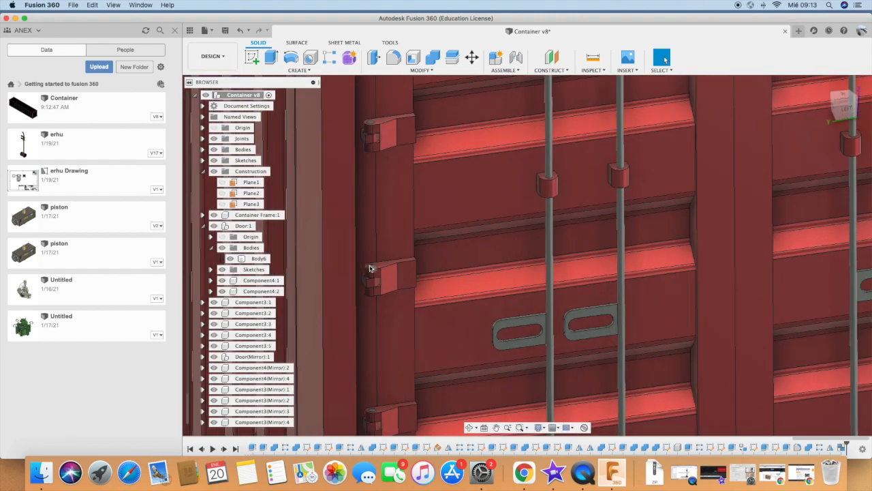
scroll(342, 250, "down", 6)
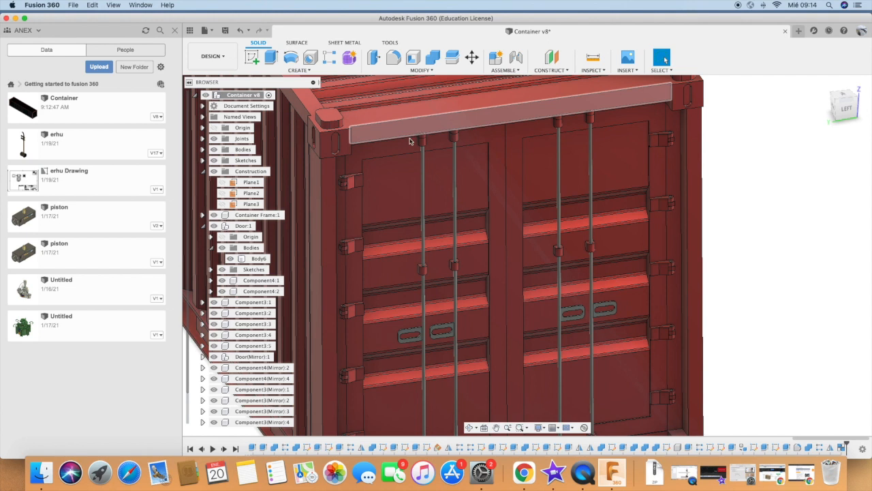
left_click(512, 71)
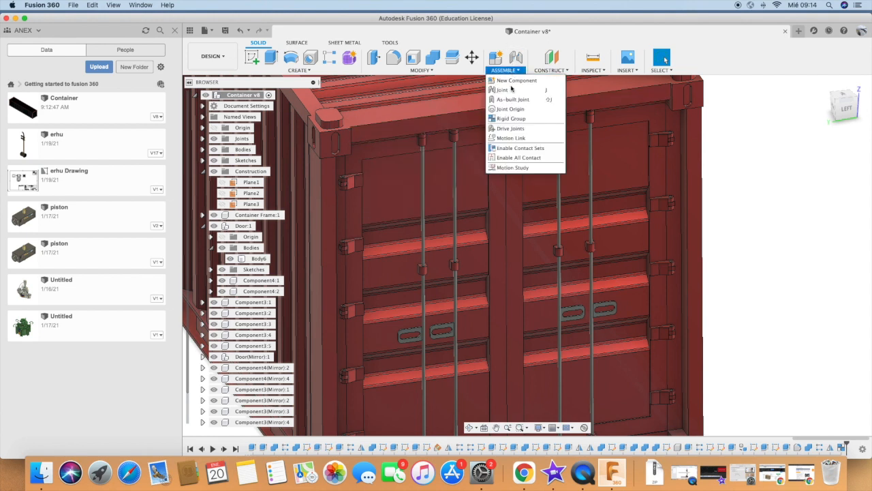
left_click(512, 119)
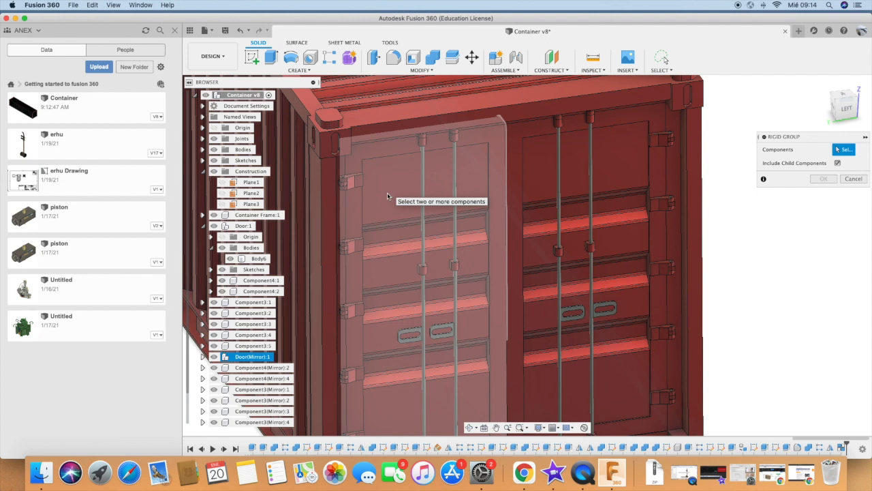
left_click(388, 197)
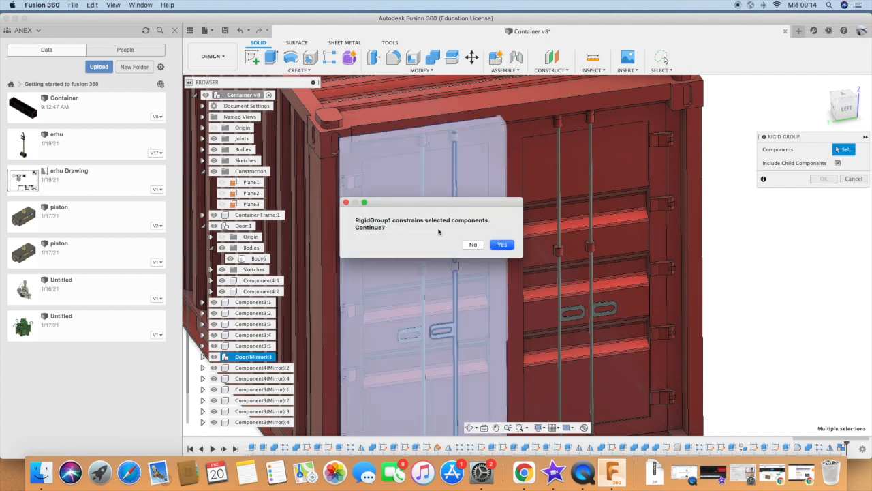
left_click(472, 245)
left_click(541, 183)
left_click(473, 245)
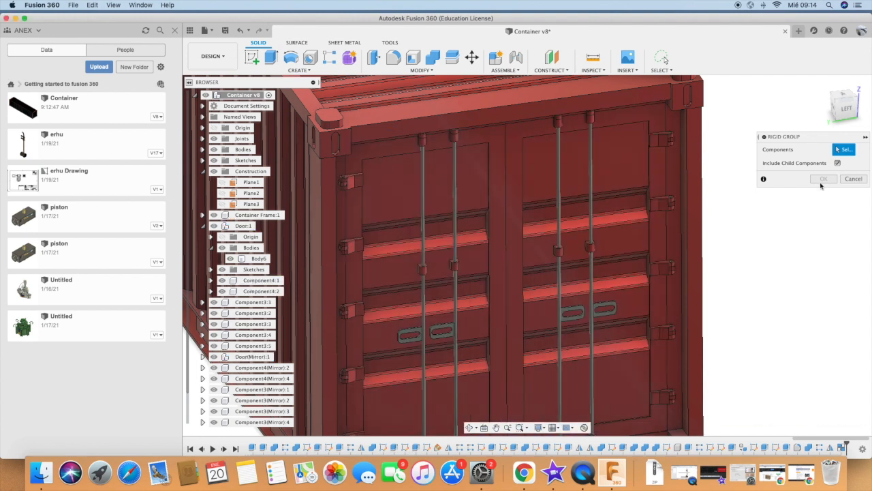
left_click(853, 178)
- Edit the existing rigid group to exclude child components and release both doors and their four locking rods
left_click(203, 138)
right_click(248, 149)
left_click(263, 169)
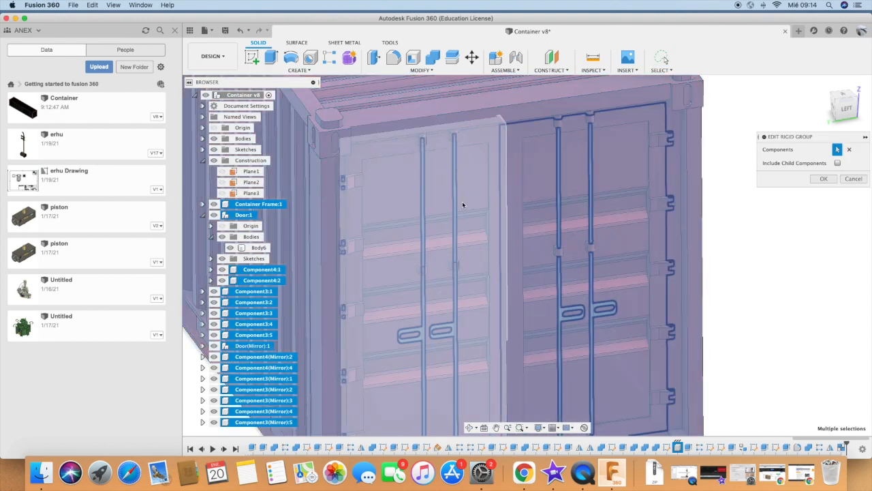
left_click(591, 213)
left_click(559, 217)
left_click(455, 226)
left_click(424, 250)
left_click(823, 178)
- Create a rigid group joining the original door with its two locking rods
left_click(505, 70)
left_click(522, 125)
left_click(556, 147)
left_click(556, 148)
left_click(590, 171)
left_click(559, 173)
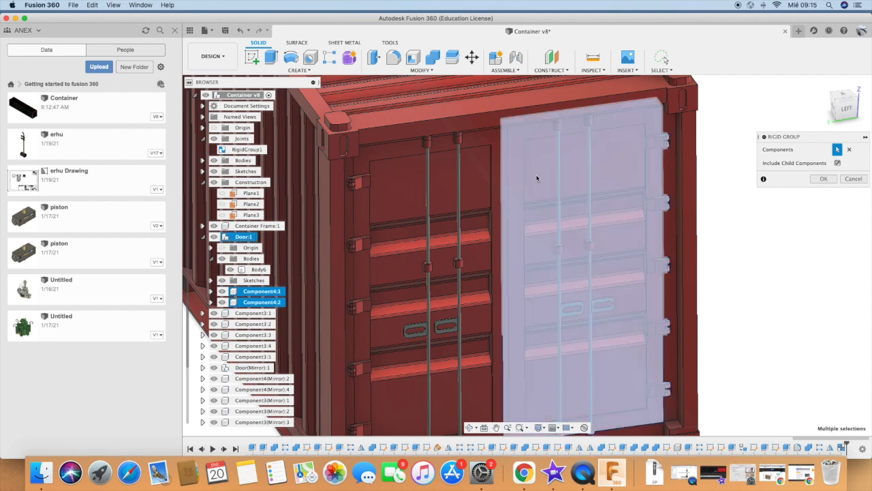
left_click(535, 175)
left_click(823, 179)
- Create another rigid group joining the mirrored door with its own locking rods
scroll(810, 205, "down", 3)
scroll(465, 231, "up", 3)
left_click(422, 71)
left_click(505, 70)
left_click(511, 118)
left_click(823, 179)
- Add a revolute as-built joint about the Z axis between the original door and its hinge pin, centred on the pin's top face
scroll(504, 174, "down", 3)
scroll(723, 388, "up", 5)
left_click(516, 72)
left_click(513, 99)
left_click(655, 129)
scroll(668, 128, "up", 5)
left_click(679, 138)
left_click(843, 149)
left_click(678, 137)
left_click(624, 125)
left_click(826, 176)
left_click(821, 199)
scroll(647, 111, "up", 5)
left_click(654, 112)
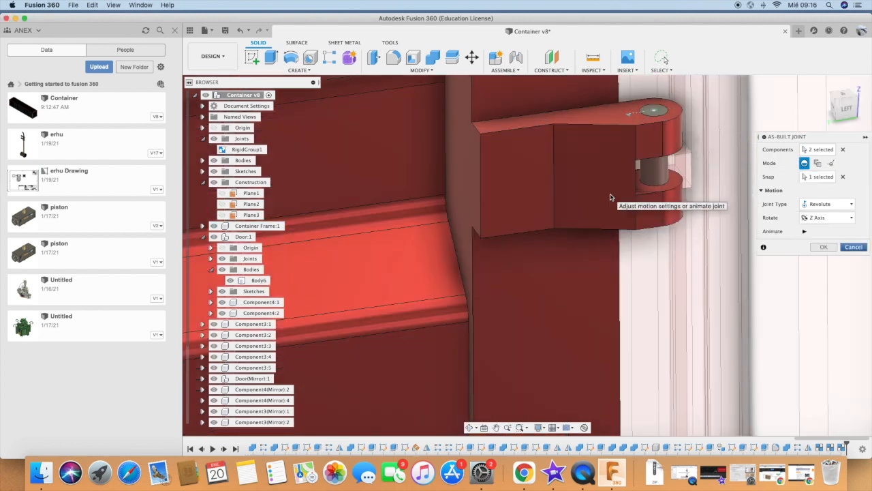
left_click(824, 247)
- Swing the original door on its hinge to test the revolute joint's motion
scroll(685, 199, "down", 10)
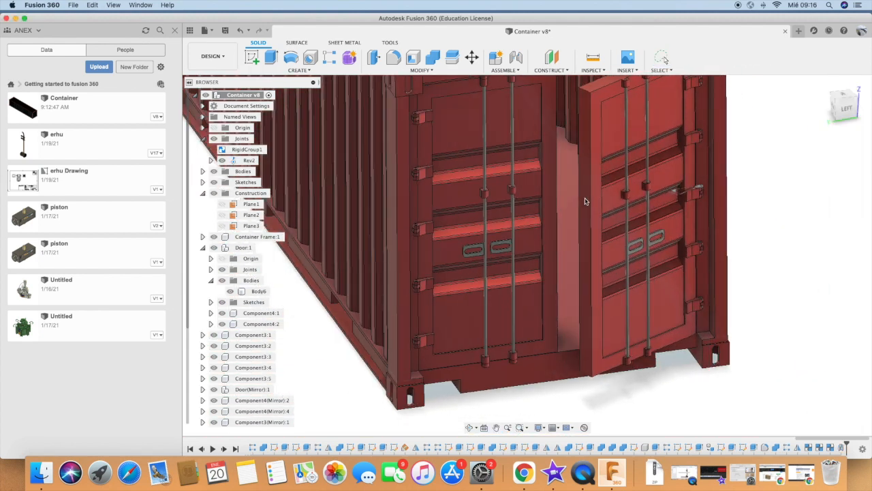
scroll(697, 220, "down", 8)
left_click(697, 220)
- Continue from the previous component position and add a Z-axis revolute as-built joint between the mirrored door and its hinge pin, centred on the pin's top
scroll(544, 188, "up", 10)
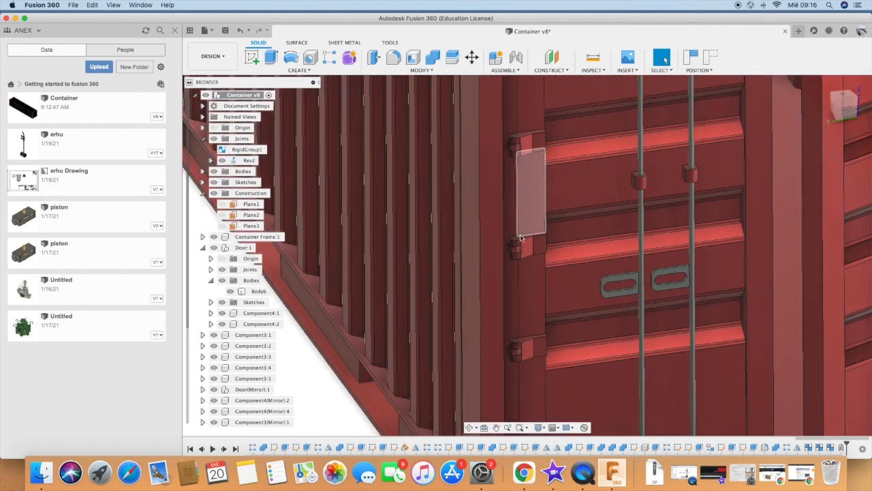
scroll(544, 246, "up", 4)
left_click(505, 70)
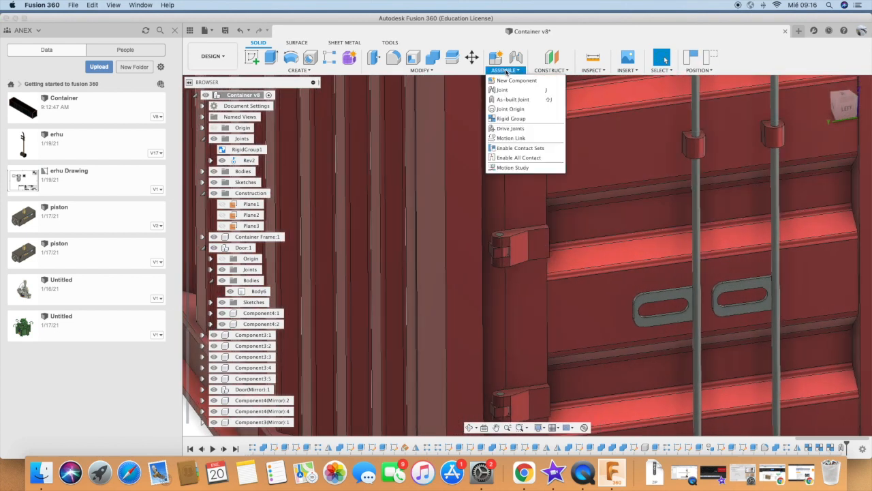
left_click(515, 109)
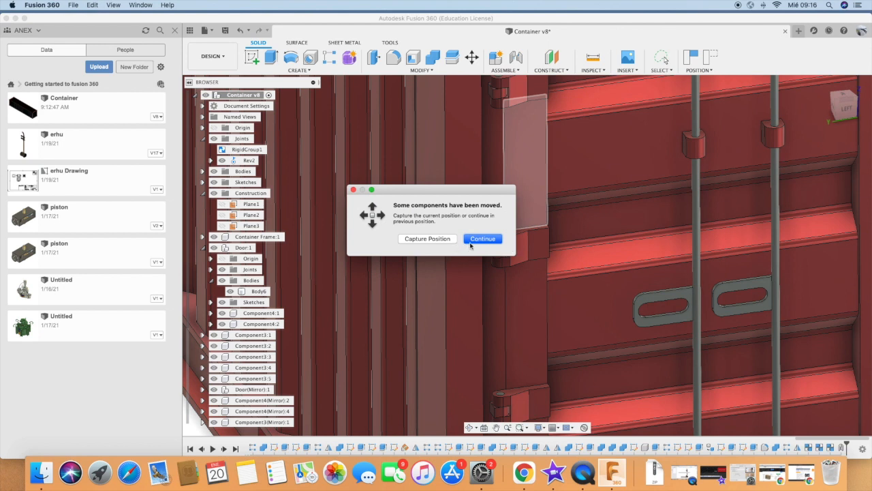
left_click(482, 238)
left_click(499, 246)
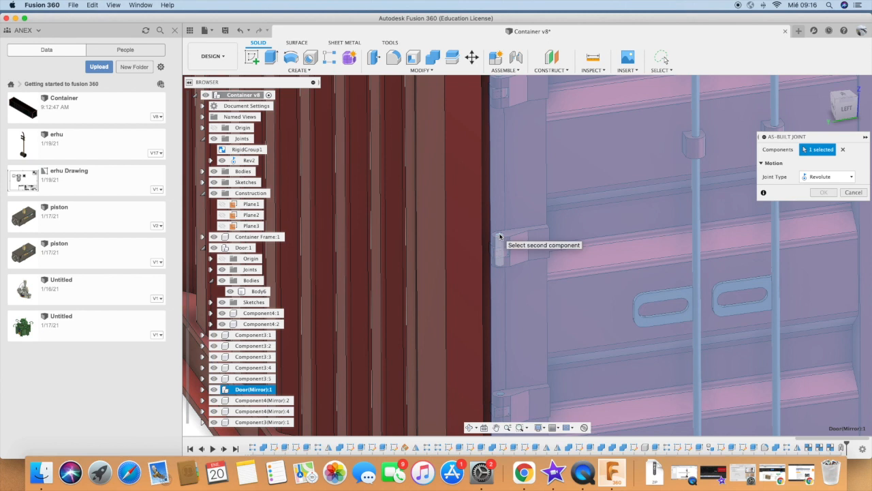
left_click(499, 236)
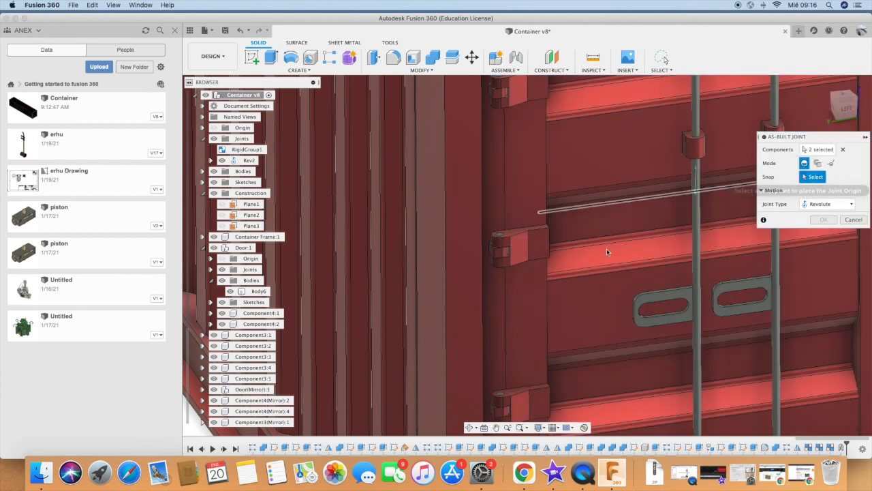
scroll(502, 237, "up", 3)
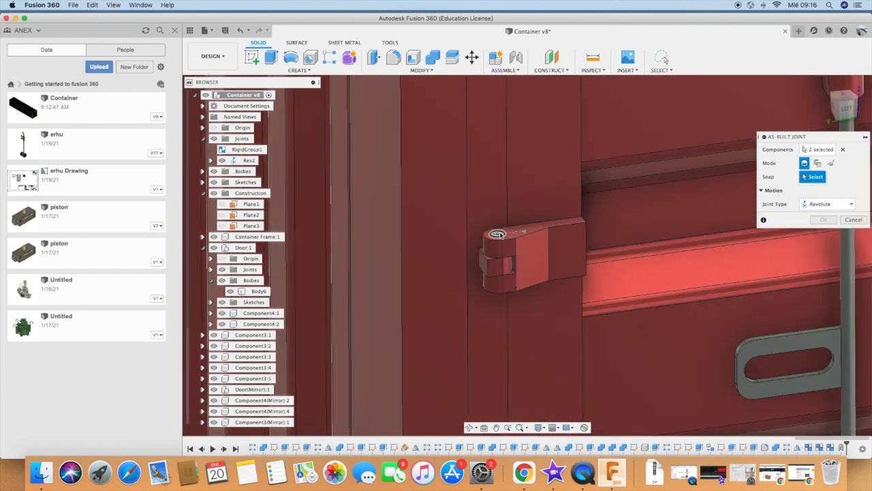
left_click(498, 234)
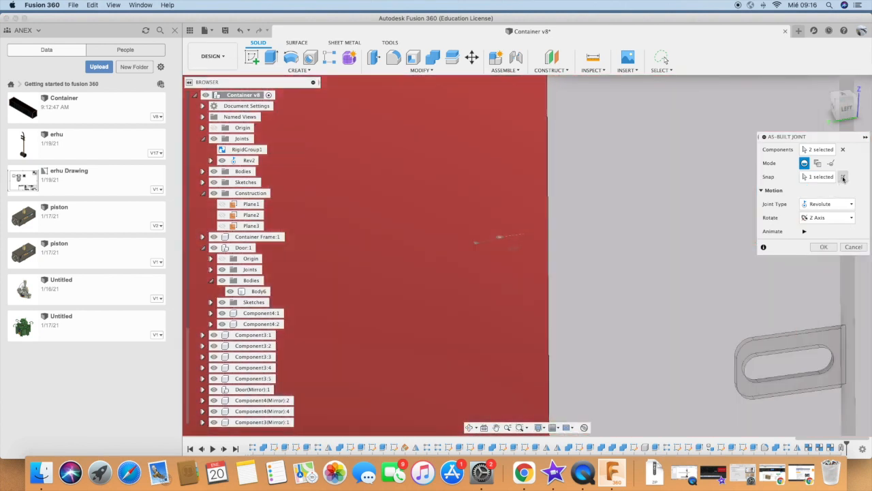
left_click(843, 177)
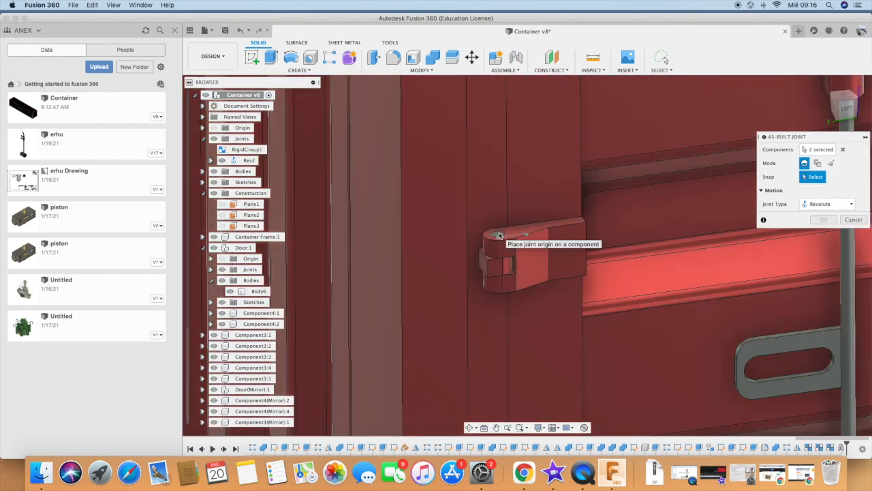
scroll(499, 234, "up", 4)
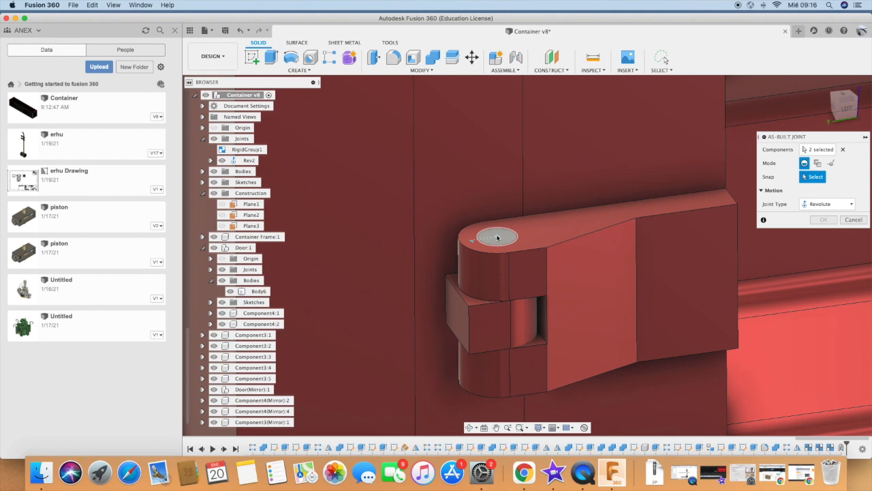
left_click(498, 236)
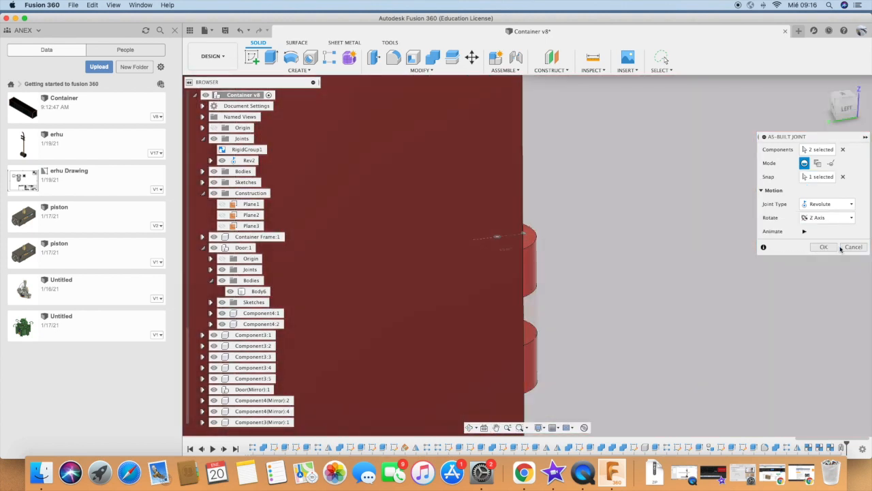
left_click(823, 247)
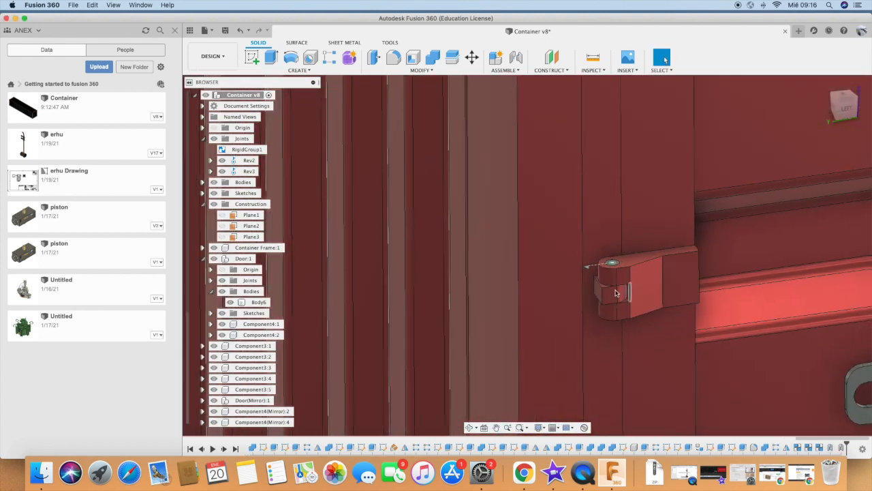
- Swing both doors partly open to test their hinge joints, and inspect the door end of the container
scroll(623, 291, "down", 10)
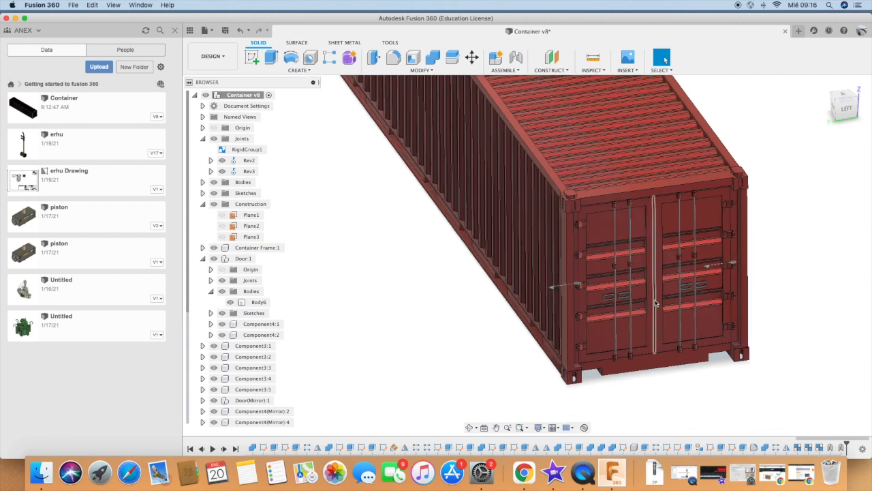
mouse_move(655, 303)
left_mouse_down()
mouse_move(702, 305)
mouse_move(655, 296)
mouse_move(668, 302)
left_mouse_up()
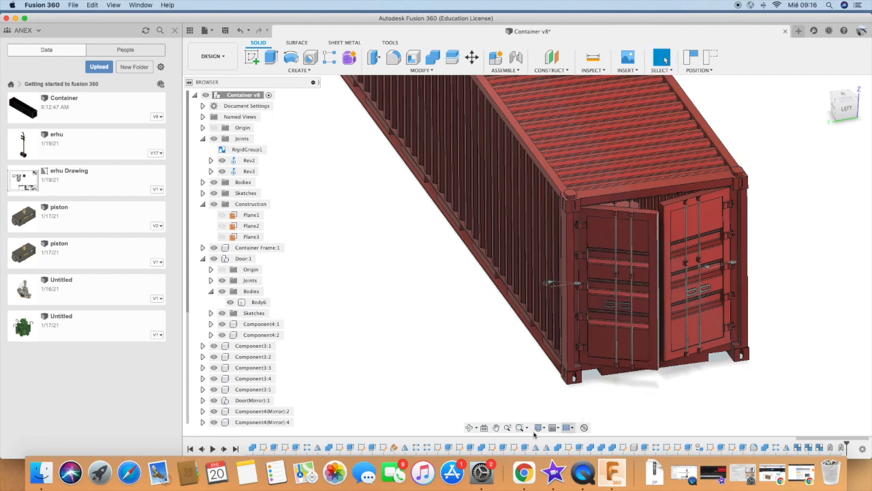
left_click(470, 428)
left_click_drag(631, 397, 579, 317)
scroll(624, 333, "up", 10)
scroll(570, 307, "down", 5)
scroll(584, 313, "up", 4)
left_click_drag(586, 357, 492, 271)
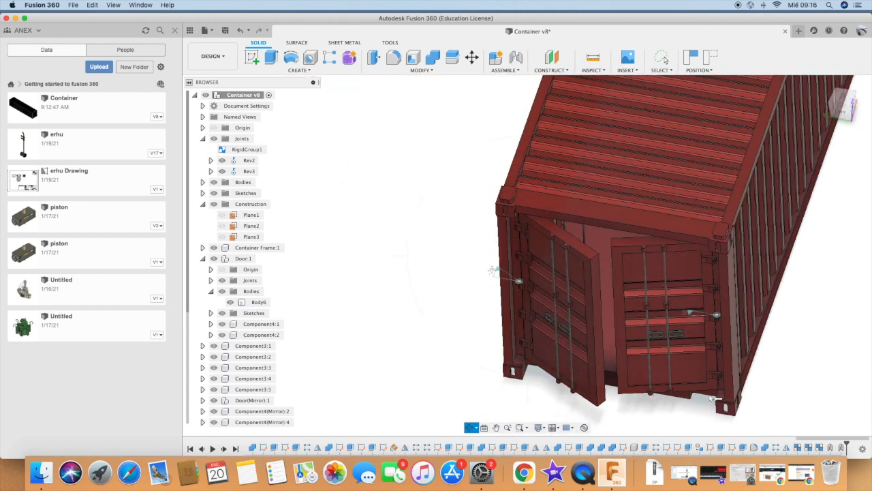
- Try to limit the original door's hinge joint to a rotation between 0 and 85 degrees
right_click(247, 165)
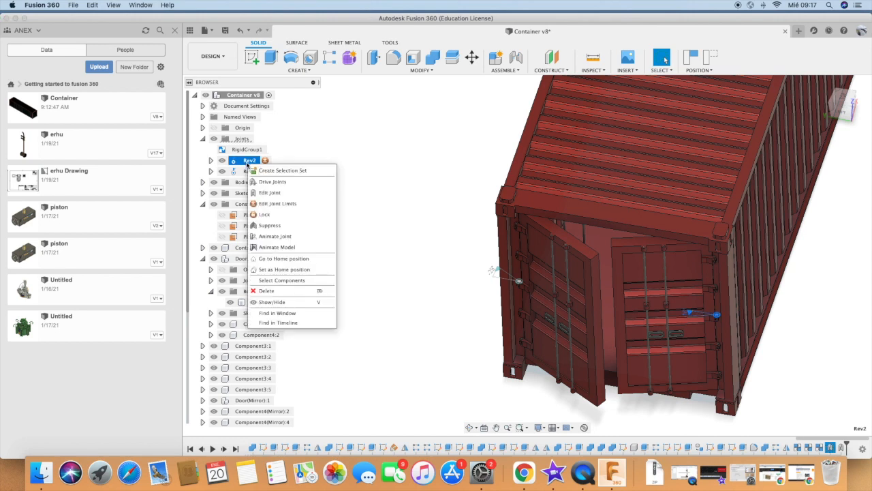
left_click(285, 203)
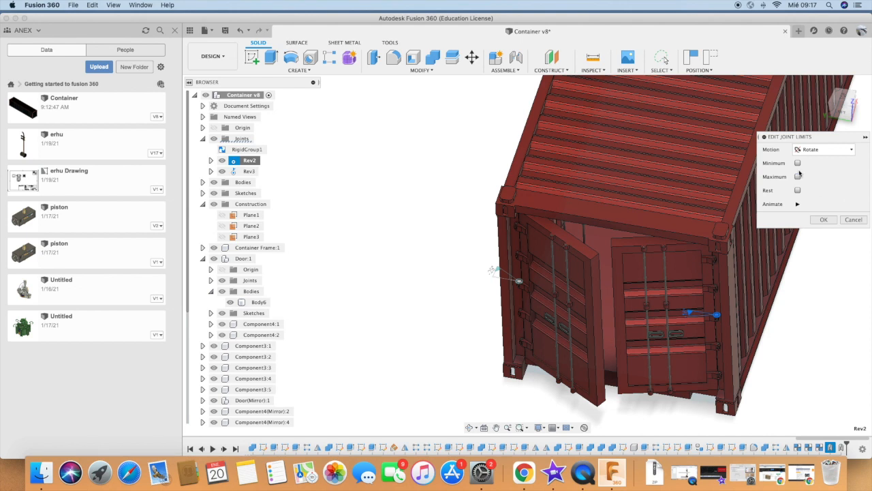
left_click(797, 164)
left_click(797, 190)
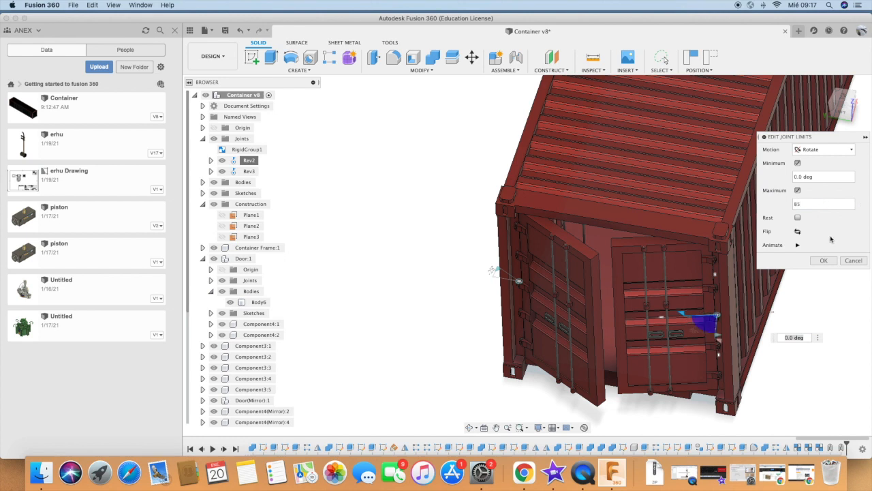
left_click(483, 427)
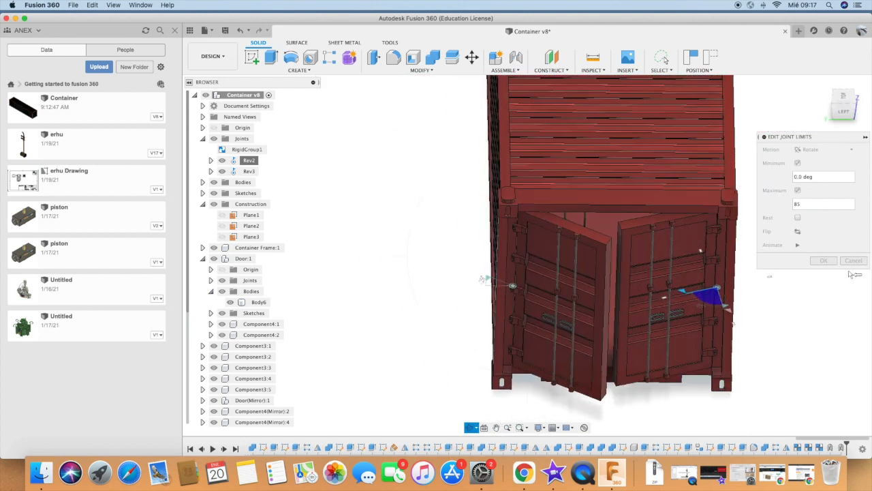
key("Escape")
- Undo the last change and revert the moved doors to their previous position
scroll(600, 286, "up", 5)
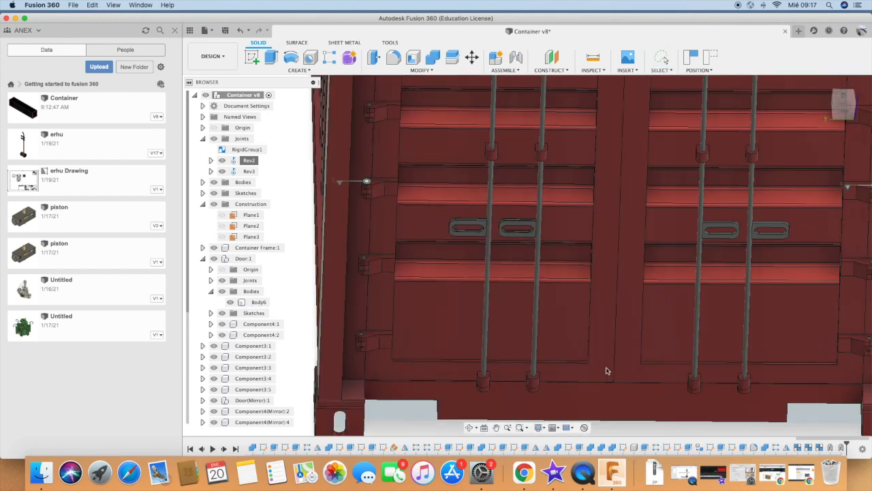
scroll(579, 306, "down", 3)
scroll(547, 325, "up", 8)
scroll(547, 325, "down", 10)
scroll(381, 228, "up", 2)
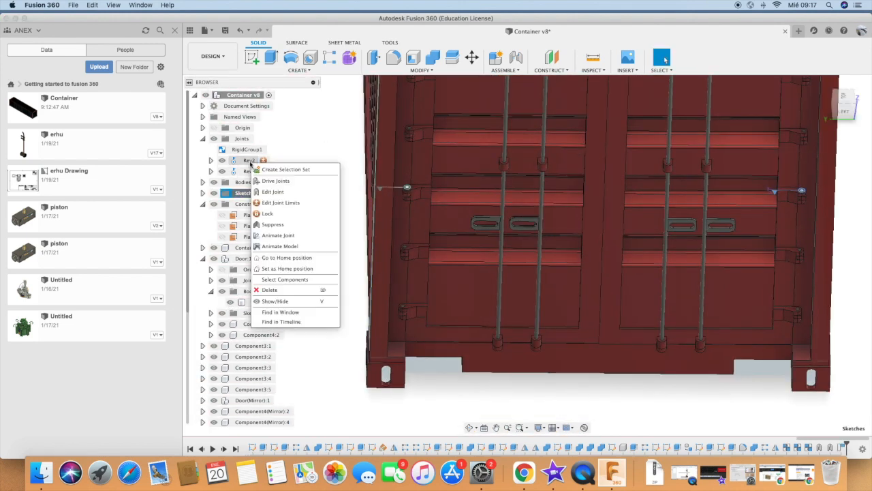
left_click(240, 31)
left_click(710, 58)
scroll(586, 341, "up", 5)
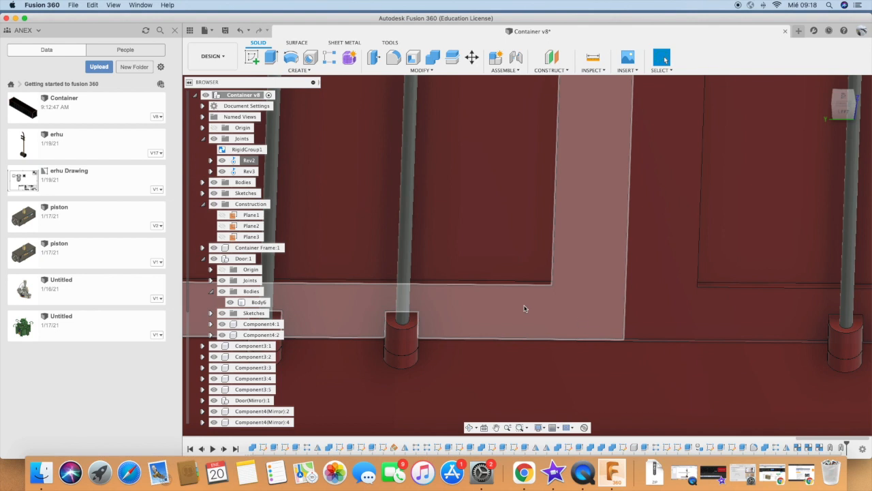
scroll(600, 334, "up", 10)
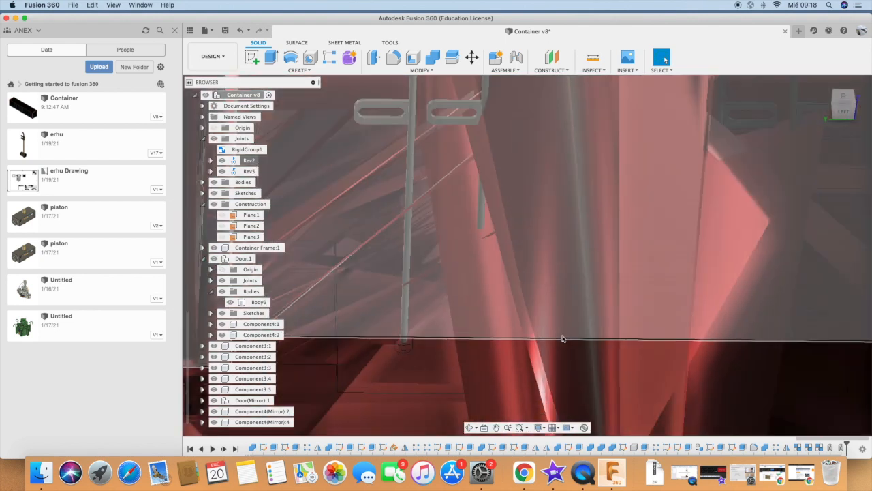
scroll(616, 361, "down", 15)
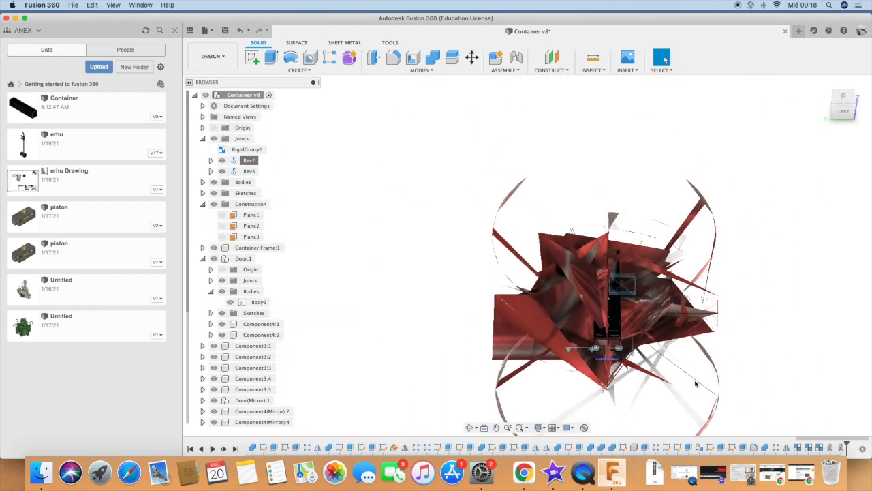
scroll(777, 359, "down", 2)
scroll(623, 364, "up", 10)
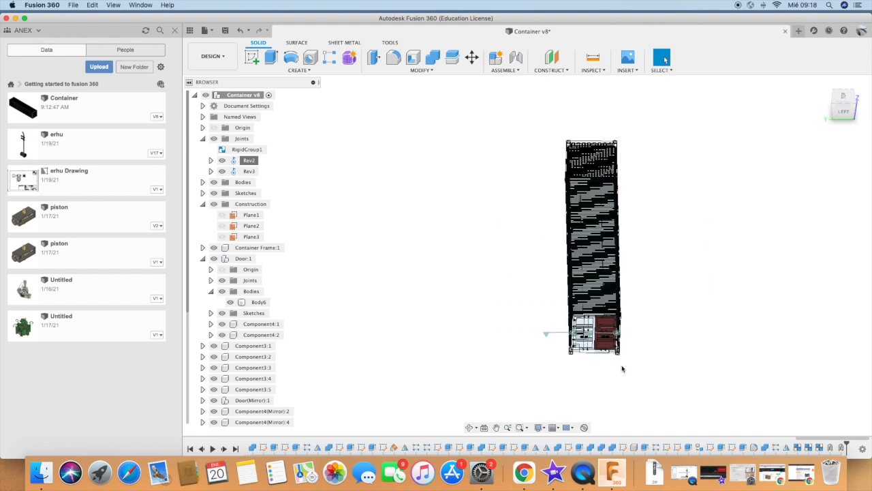
left_click(728, 428)
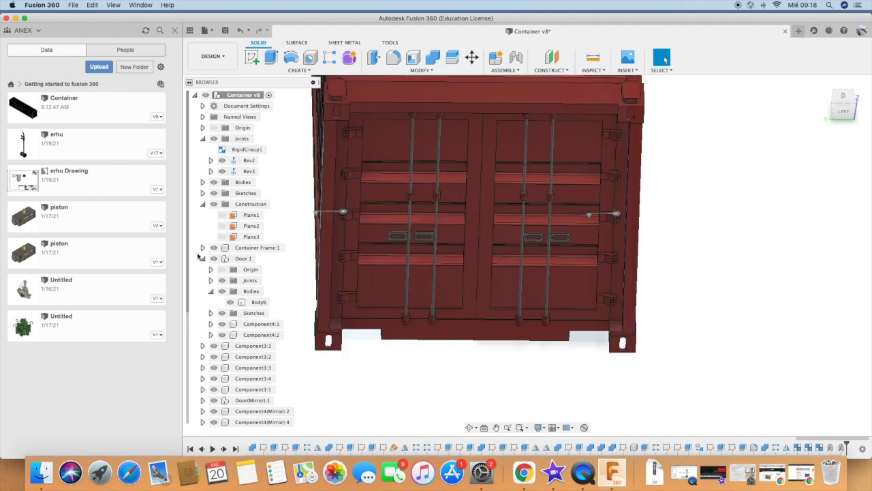
- Give the original door's hinge joint rotation limits of 0 degrees minimum and 85 degrees maximum
right_click(249, 161)
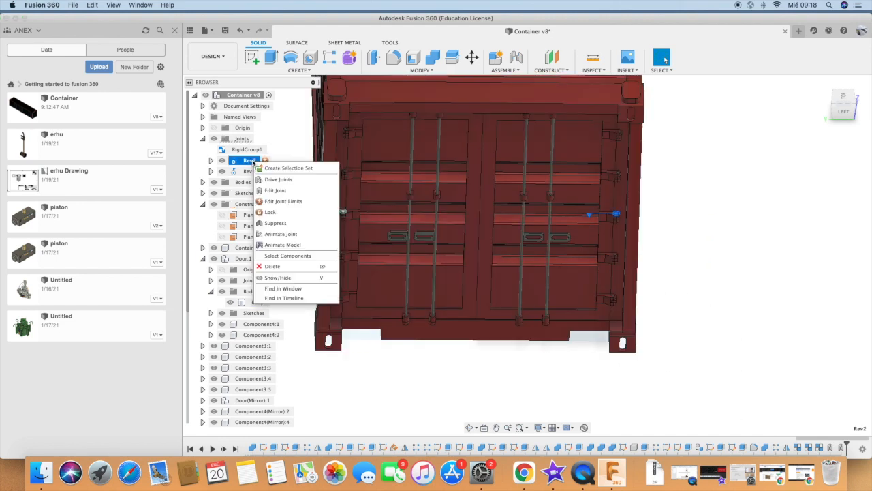
left_click(283, 201)
left_click(798, 164)
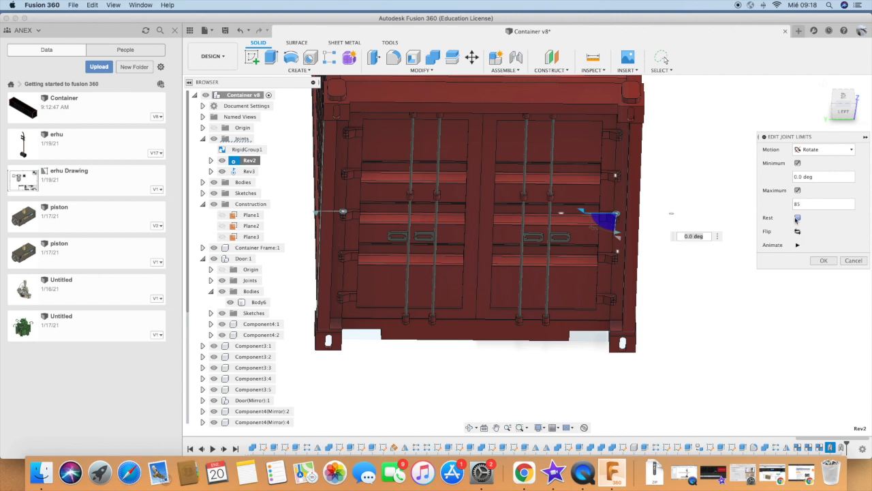
key("Return")
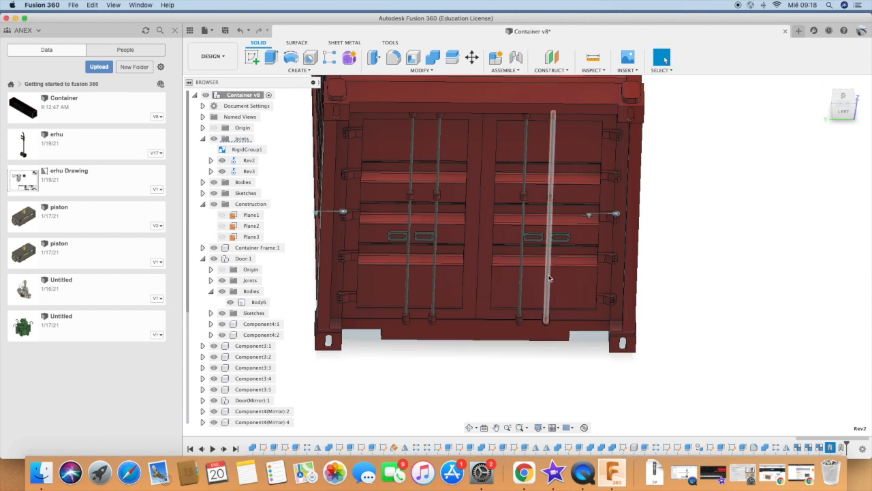
- Give the mirrored door's hinge joint rotation limits of 0 degrees minimum and 85 degrees maximum
right_click(250, 171)
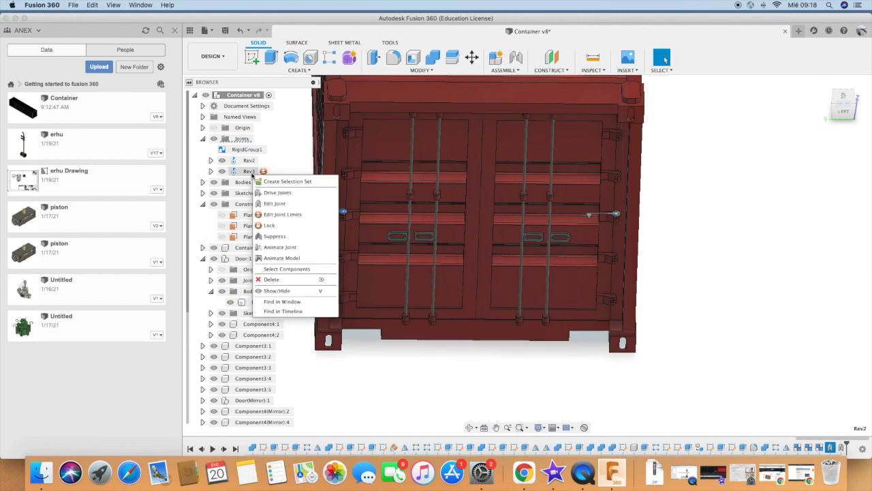
left_click(280, 215)
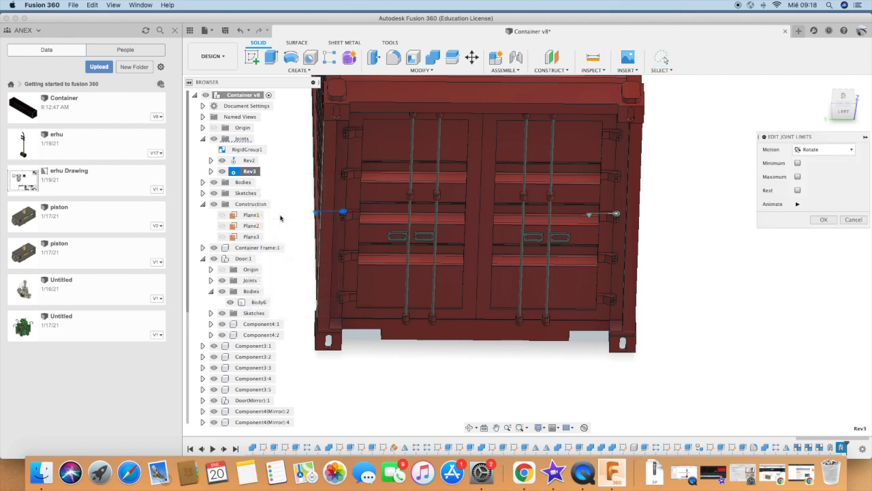
left_click(797, 164)
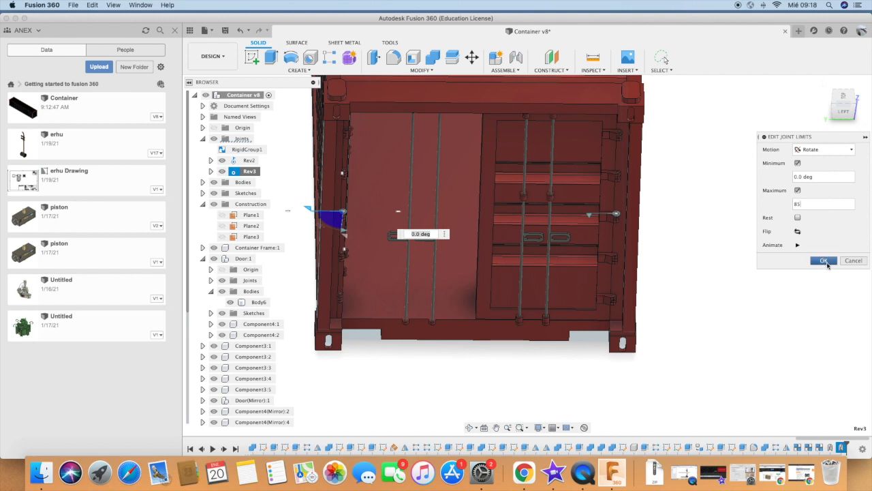
left_click(824, 261)
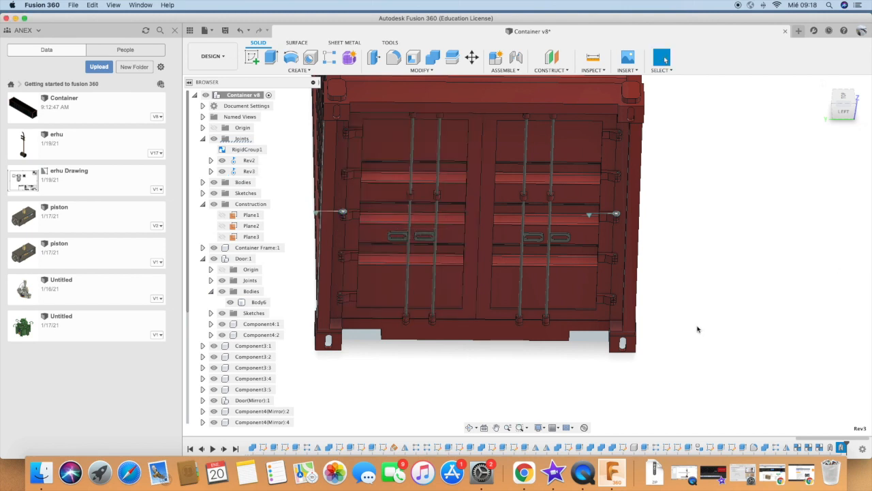
- Swing both doors to test the limits, and edit the mirrored door's maximum rotation limit to reverse its opening direction
left_click_drag(458, 299, 436, 266)
left_click_drag(511, 308, 582, 258)
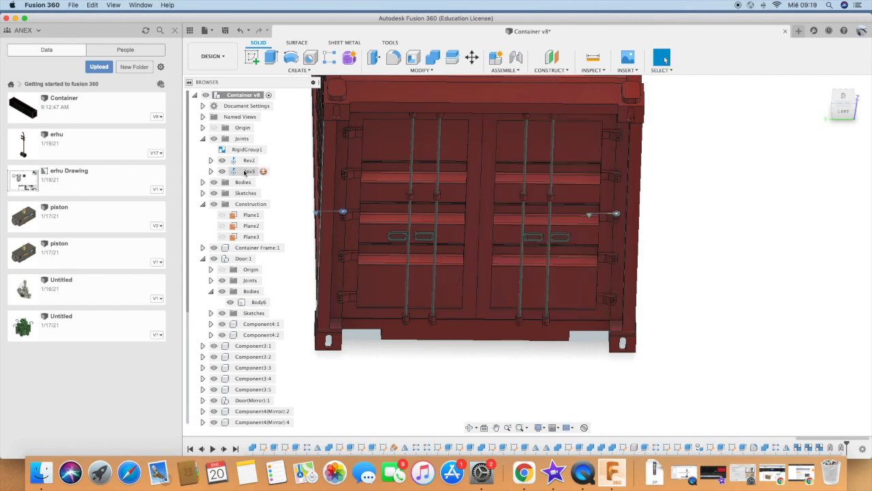
right_click(245, 173)
left_click(272, 201)
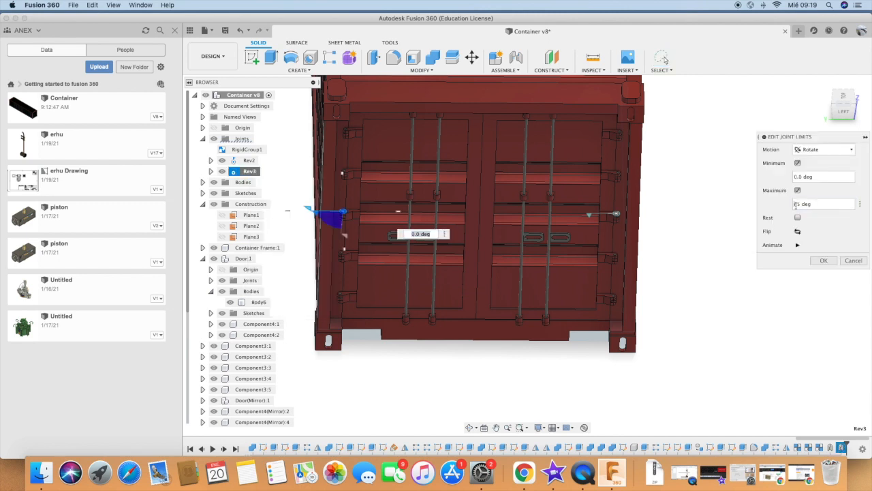
left_click(823, 260)
- Make the original door's maximum rotation limit negative so that it opens in the opposite direction
right_click(247, 161)
left_click(276, 204)
left_click(796, 204)
type("-")
left_click(823, 260)
- Hide the mirrored locking rod components Component4(Mirror):2 and Component4(Mirror):4
middle_click_drag(436, 375, 463, 354, "shift")
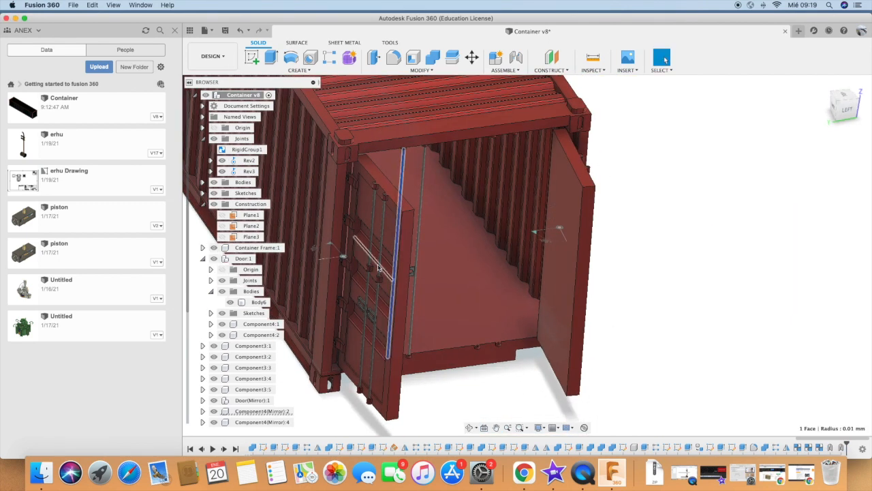
left_click(213, 421)
left_click(214, 411)
middle_click_drag(527, 264, 500, 353, "shift")
- Set the original door's hinge joint rotation limits to 0 and -150 degrees
right_click(244, 161)
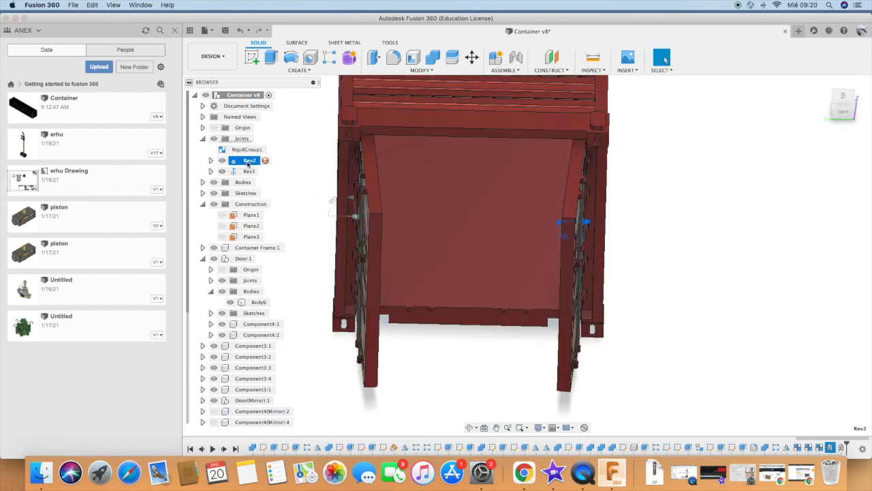
left_click(275, 184)
double_click(809, 177)
type("0")
double_click(811, 204)
type("-150")
left_click(823, 260)
- Swing the original door to test its wider opening, and review its hinge joint's rotation limits
left_click_drag(610, 284, 619, 284)
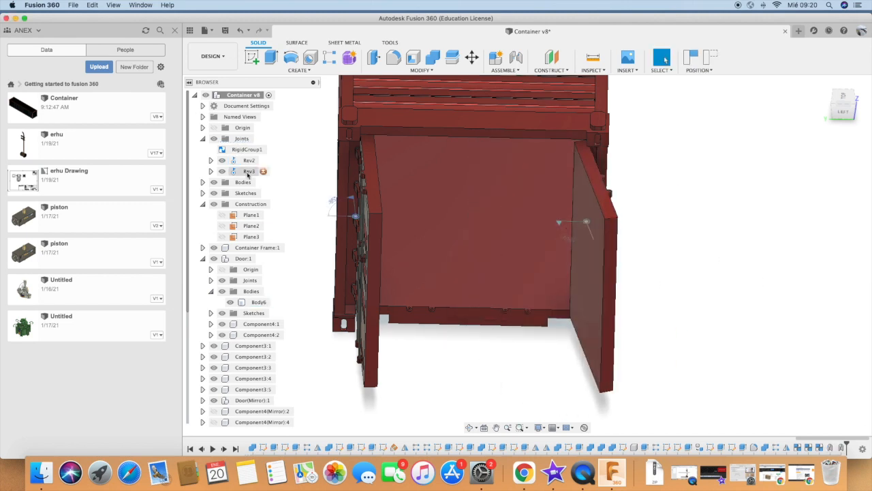
right_click(244, 162)
left_click(276, 184)
left_click(823, 260)
- Set the mirrored door's hinge joint limits to -110 degrees minimum and 0 degrees maximum, and return both doors to closed
right_click(243, 171)
left_click(276, 195)
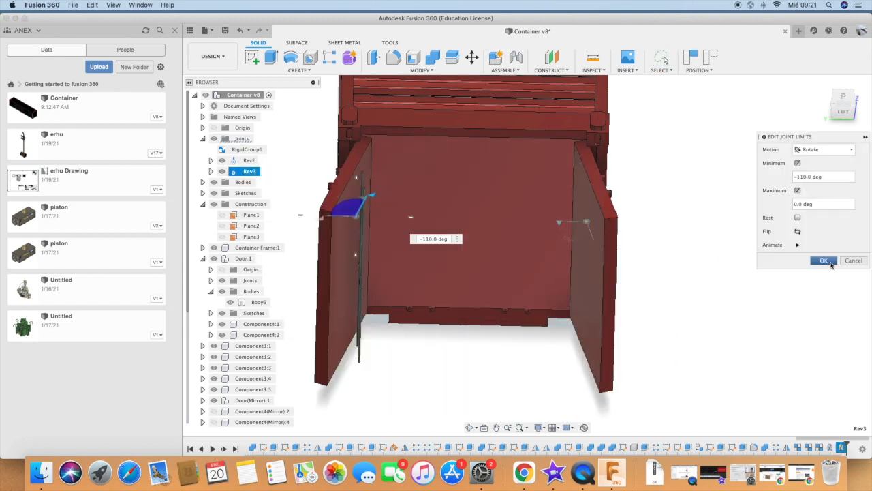
left_click(823, 260)
left_click_drag(616, 252, 463, 156)
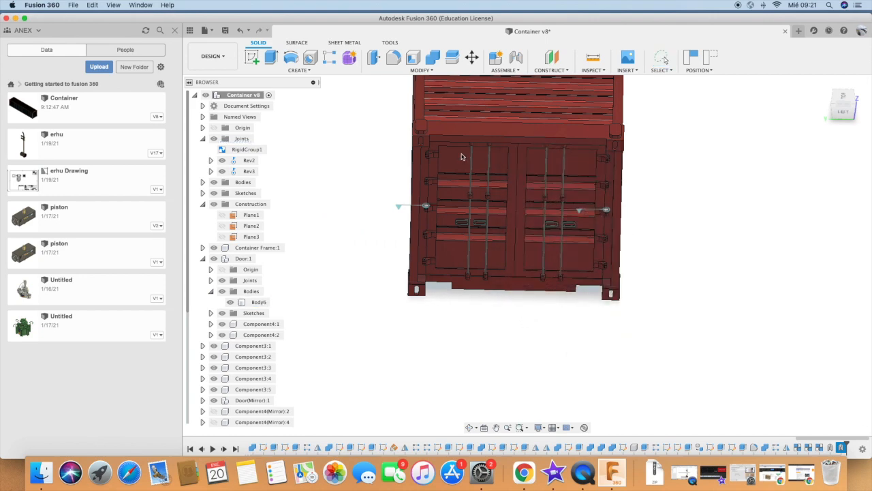
- Save the container design as a new version with the description User Saved
left_click(469, 427)
left_click_drag(472, 389, 484, 352)
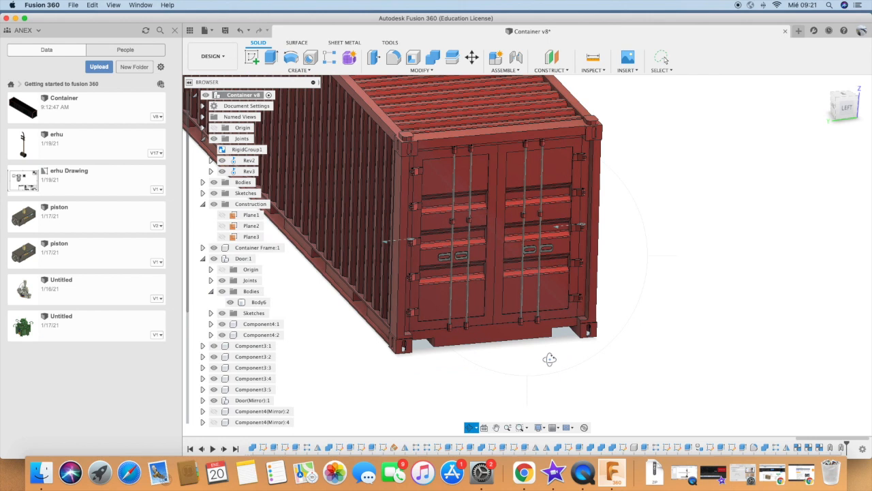
scroll(549, 358, "down", 5)
left_click_drag(537, 359, 539, 357)
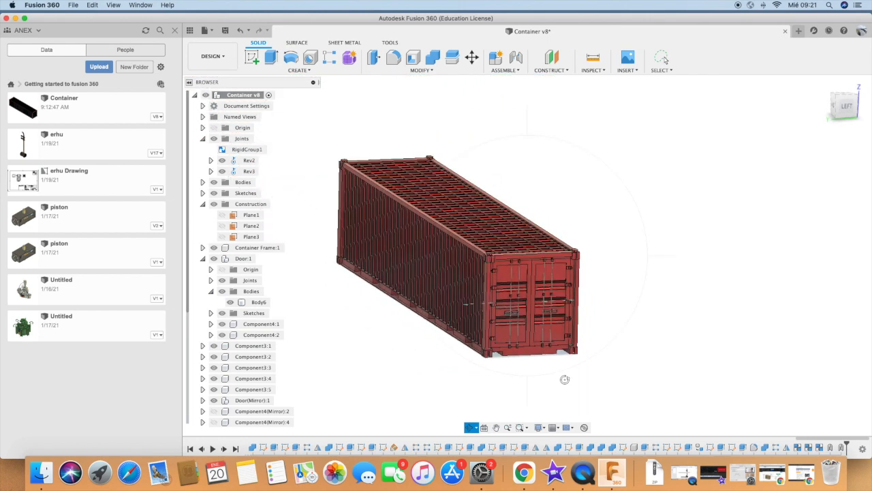
left_click(225, 30)
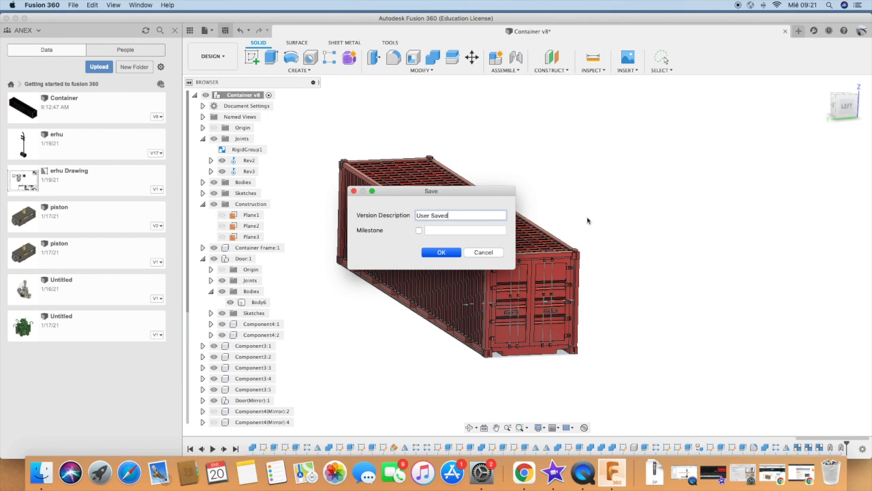
key("Return")
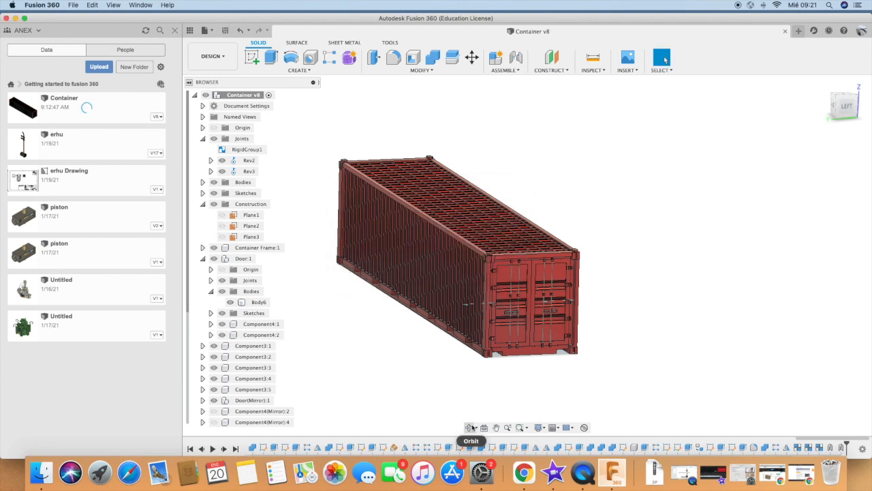
- Set the Length user parameter to 15.19 mm and apply it to the container model
left_click(469, 427)
left_click_drag(471, 411, 600, 351)
left_click(421, 70)
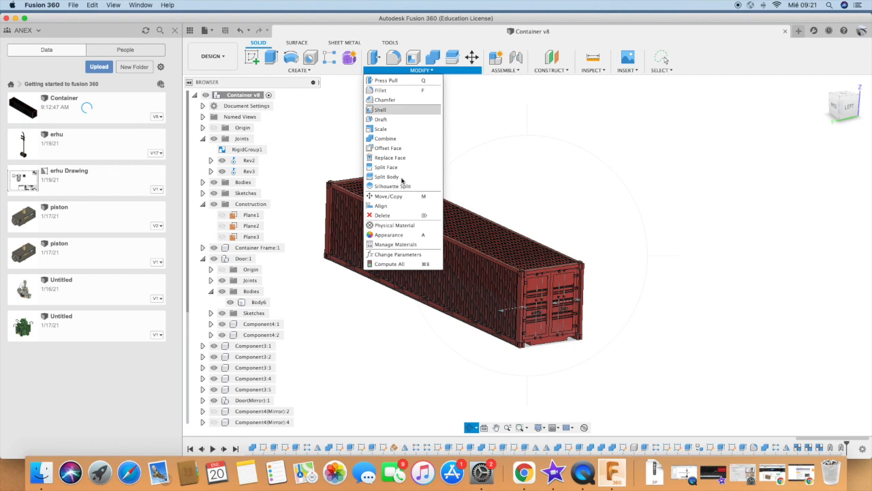
left_click(397, 253)
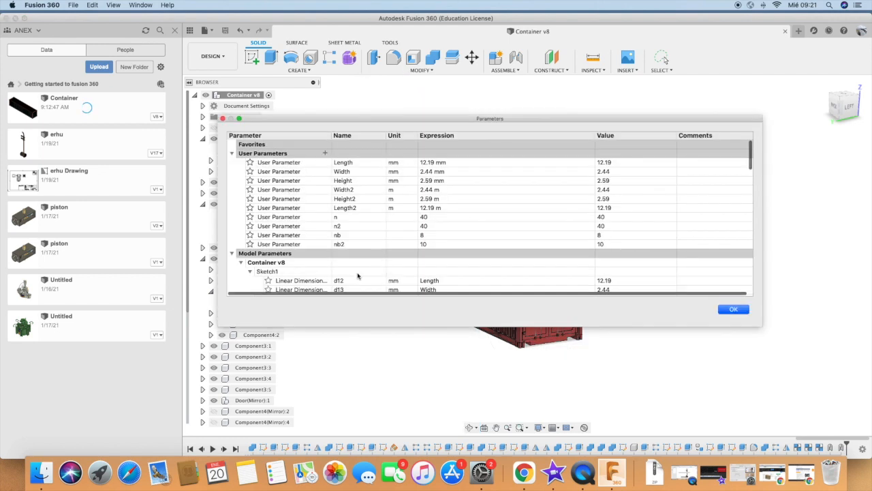
left_click_drag(409, 120, 474, 124)
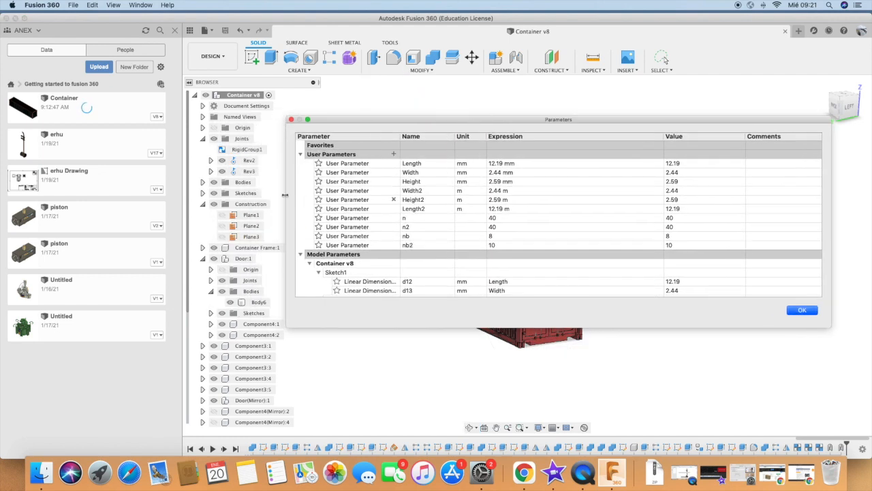
left_click_drag(286, 195, 606, 208)
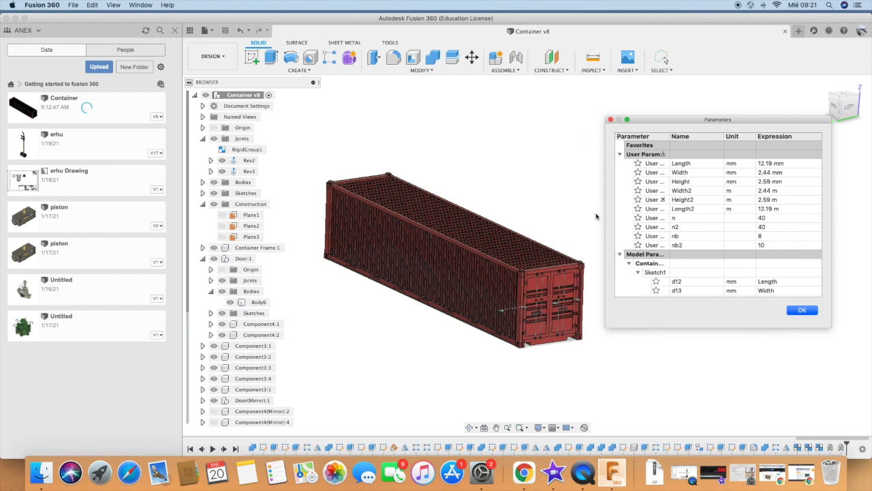
left_click_drag(709, 124, 725, 123)
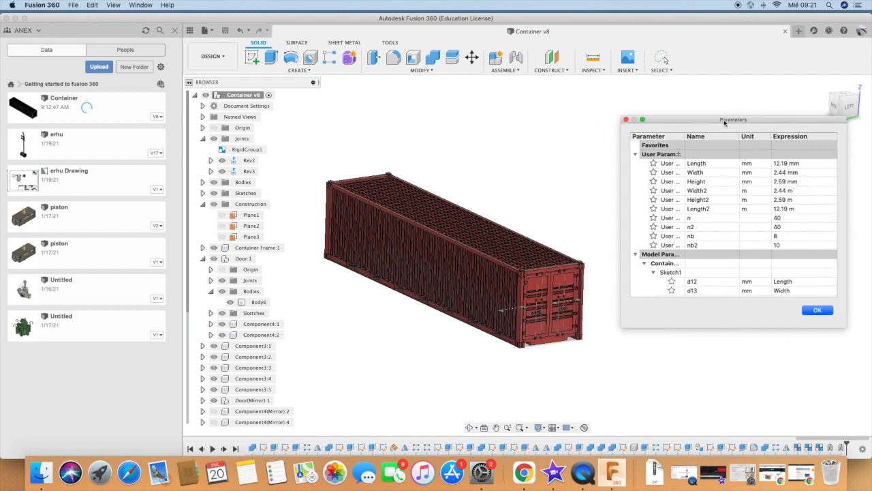
double_click(785, 167)
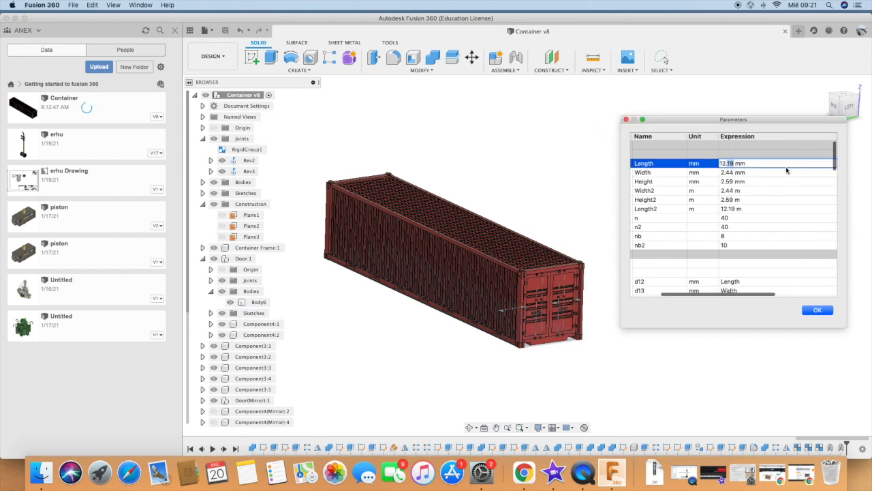
key("Return")
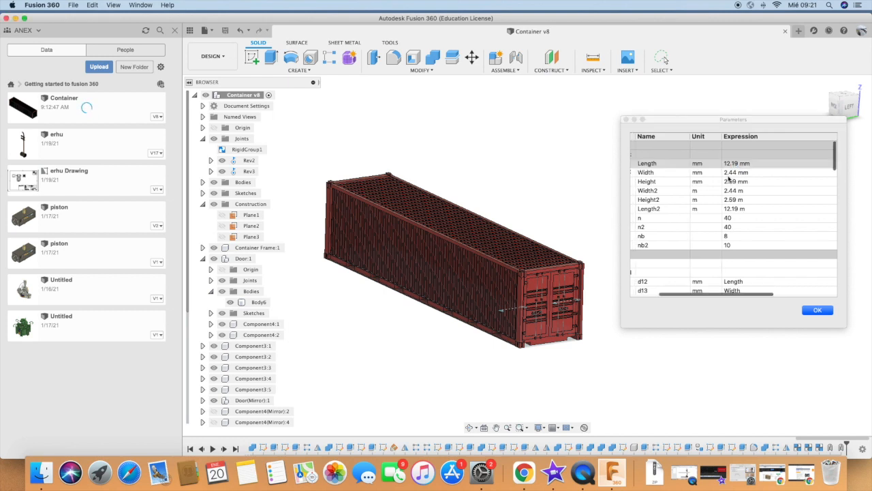
double_click(727, 163)
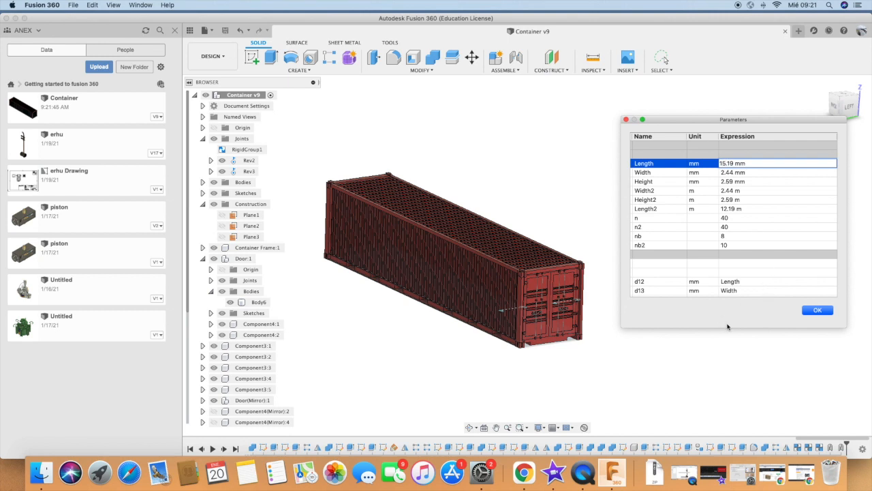
left_click(817, 311)
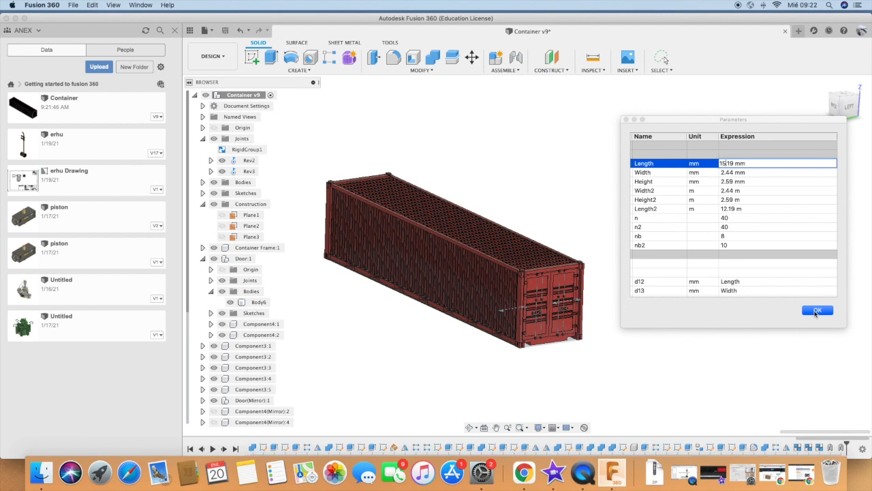
left_click(816, 311)
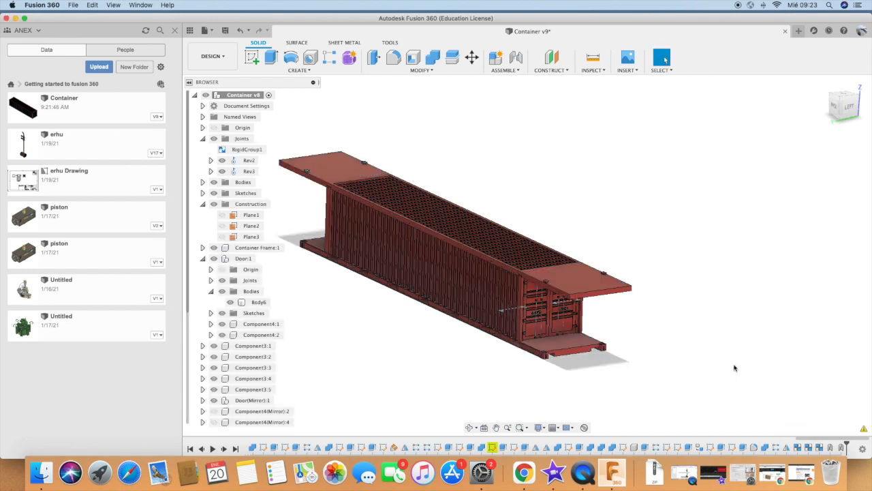
- Examine how the container's roof, floor rails, side walls and door end line up at the new length
scroll(644, 297, "up", 5)
scroll(643, 296, "down", 5)
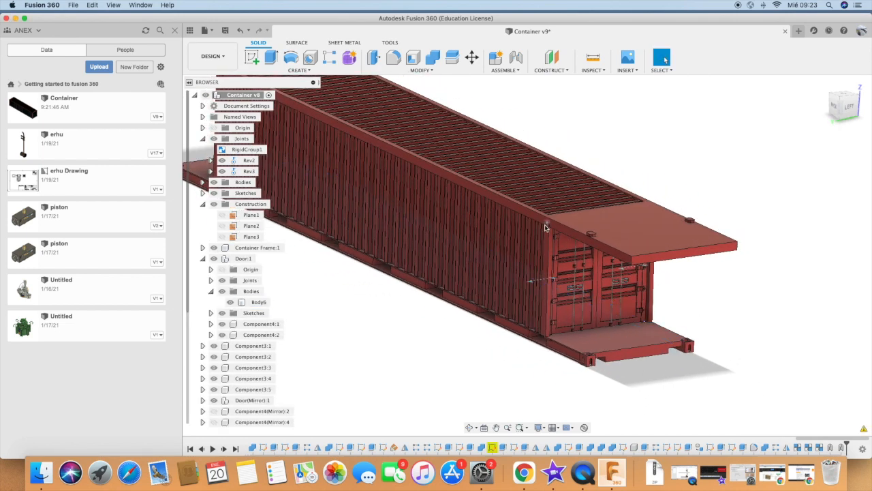
scroll(544, 227, "up", 5)
scroll(543, 228, "up", 3)
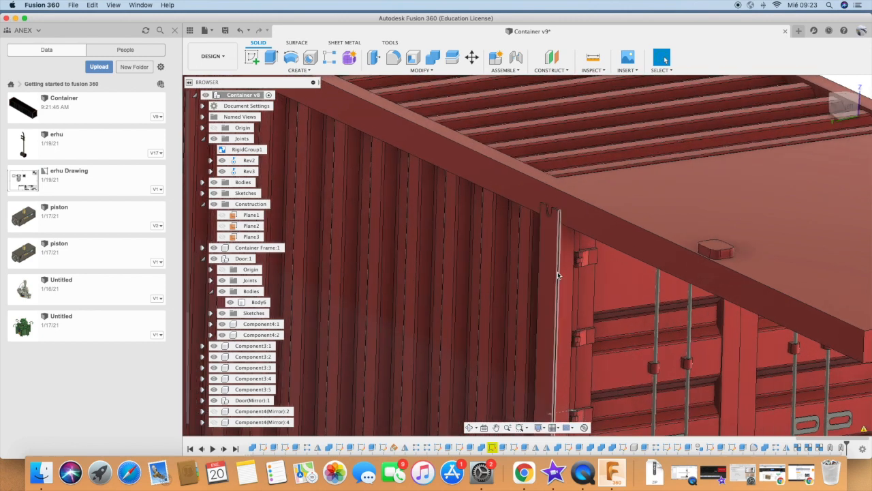
scroll(569, 209, "up", 3)
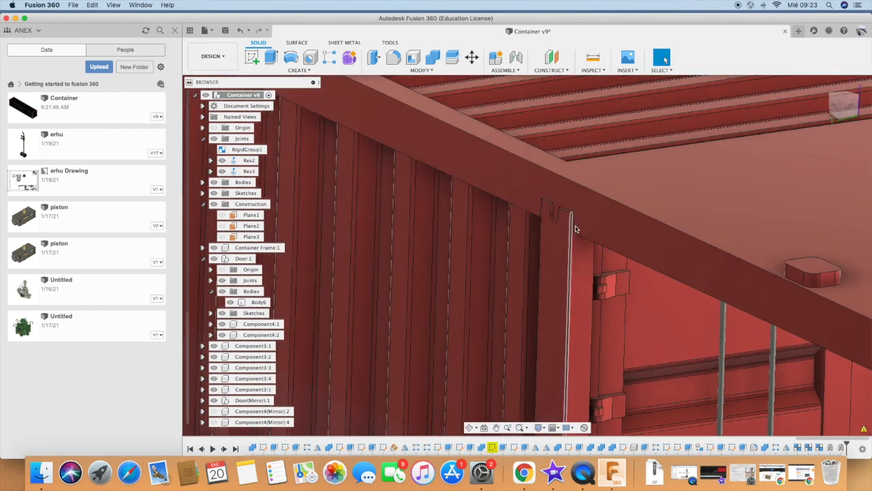
scroll(576, 212, "down", 6)
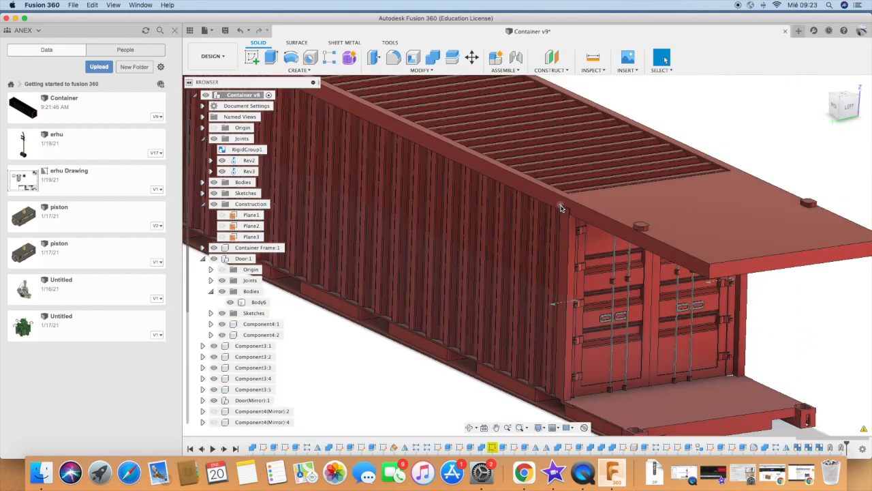
scroll(554, 331, "up", 6)
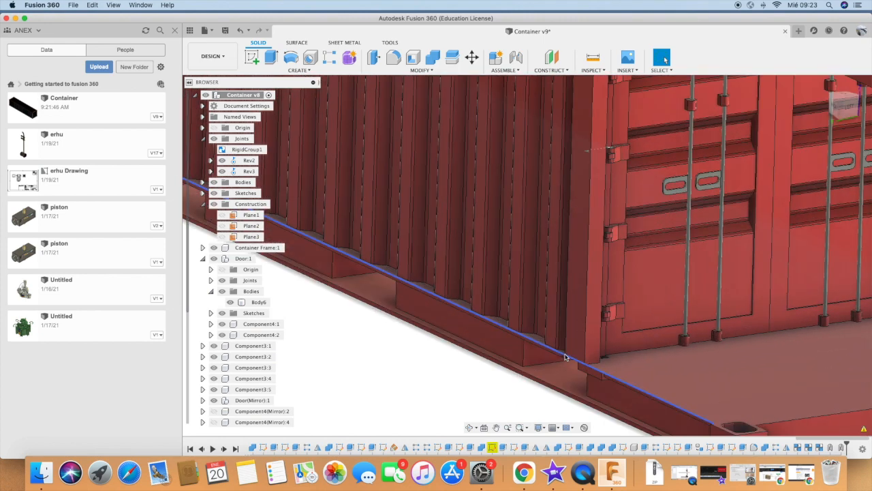
scroll(555, 327, "down", 8)
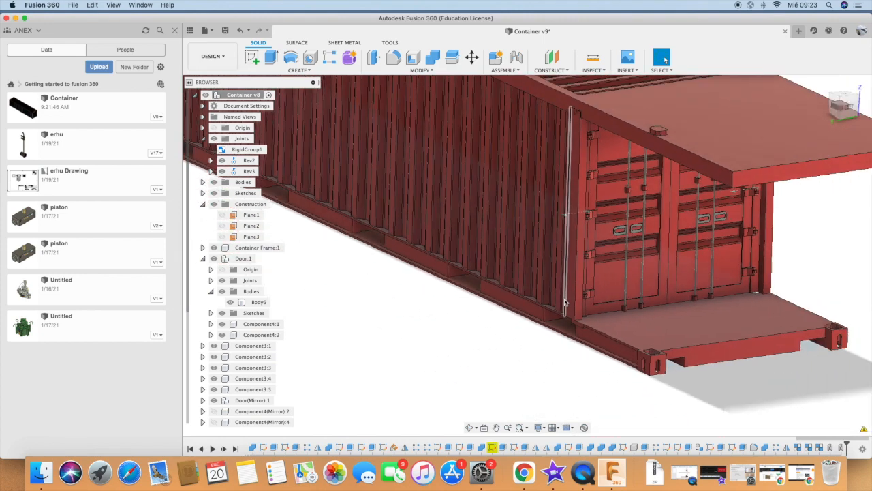
scroll(565, 303, "down", 6)
scroll(563, 280, "up", 4)
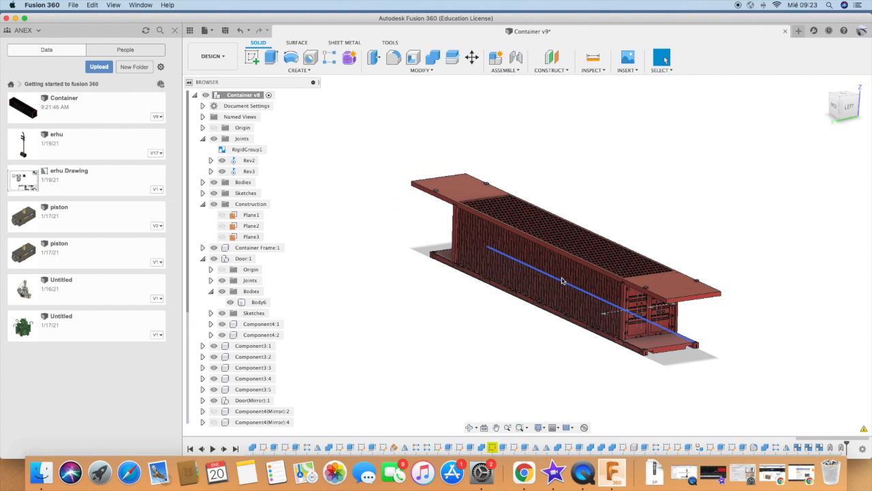
scroll(655, 355, "up", 3)
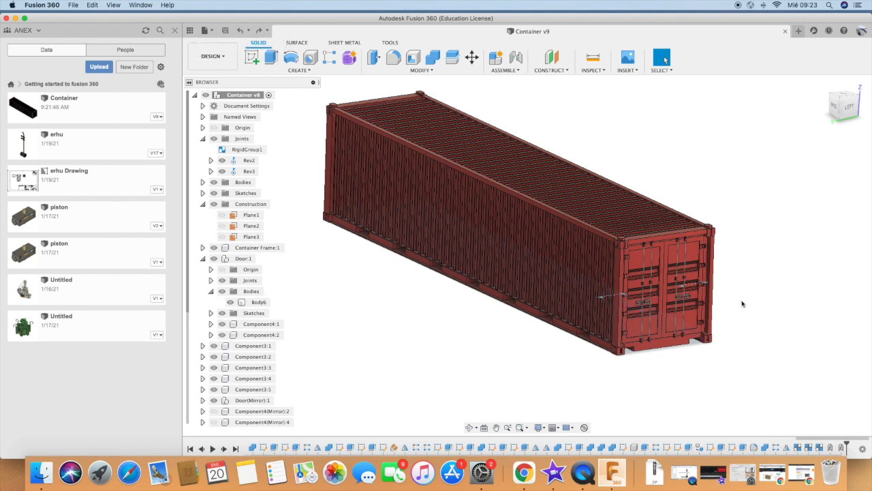
- Create a new design and sketch a circle about 150 mm in diameter on the horizontal plane, centred on the origin
left_click(798, 31)
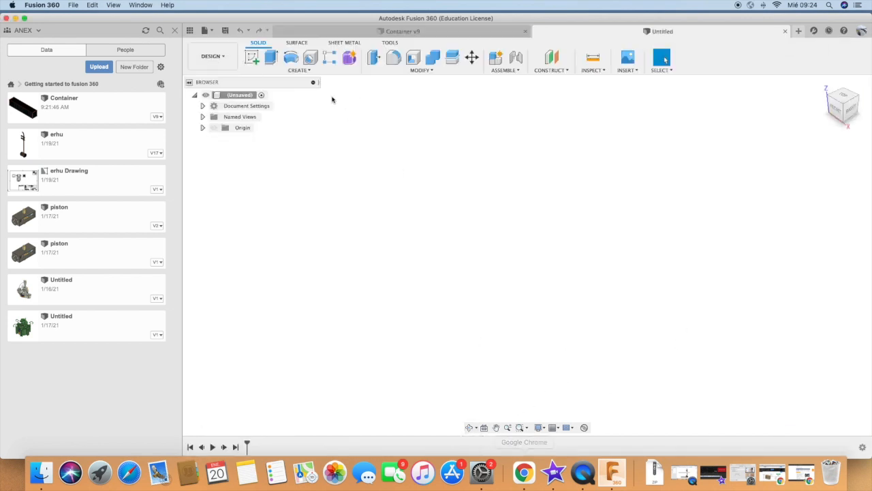
left_click(251, 59)
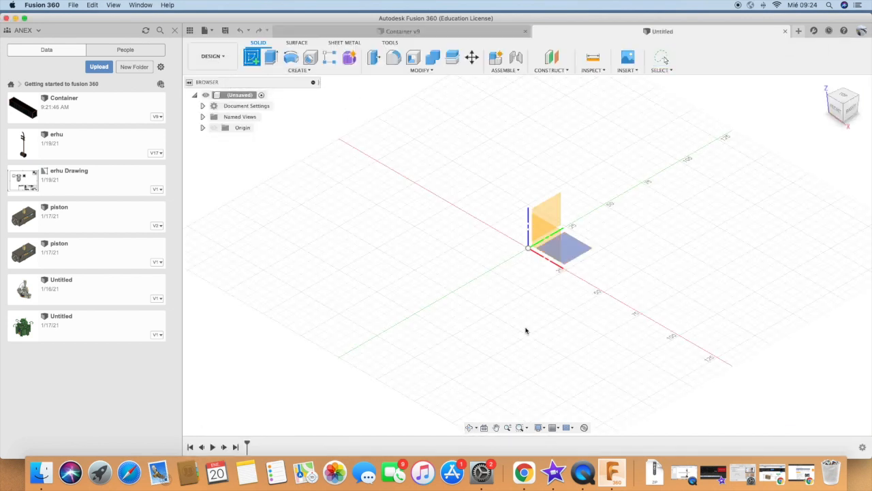
left_click(555, 251)
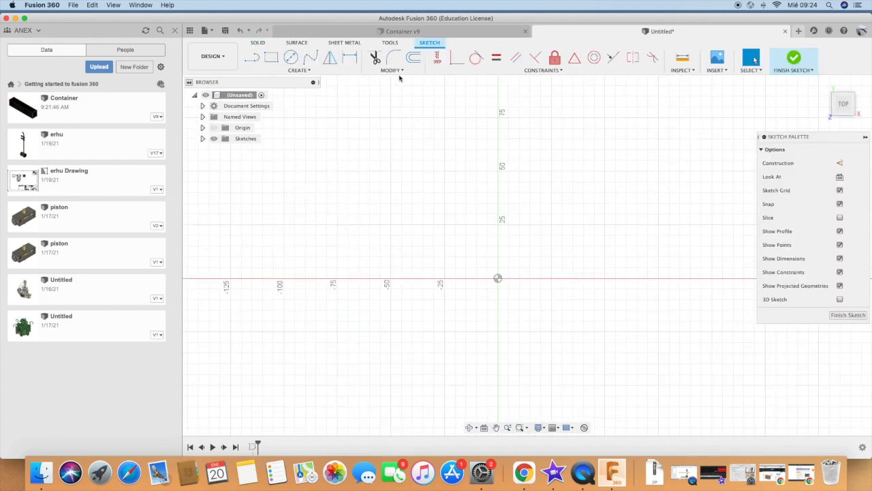
left_click(291, 58)
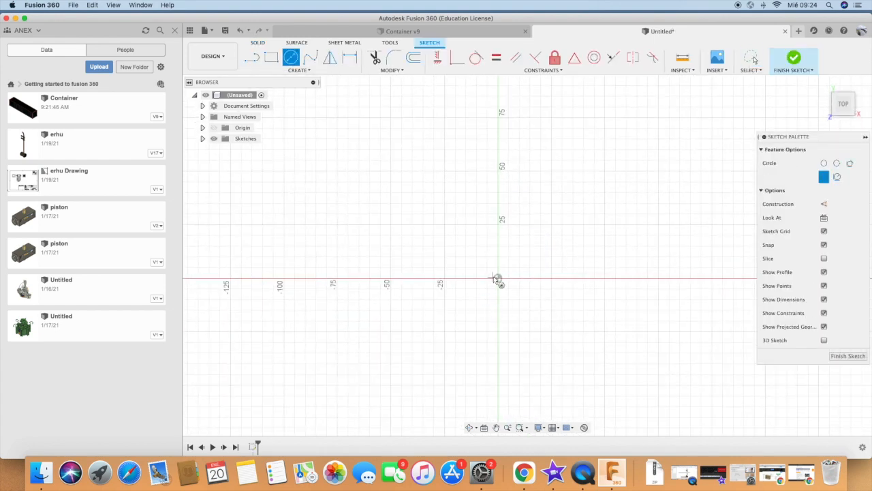
left_click(498, 278)
left_click(657, 279)
- Dimension the circle's diameter, keeping the size as drawn
left_click(469, 427)
left_click_drag(503, 362, 511, 325)
left_click_drag(536, 384, 537, 345)
scroll(483, 389, "down", 3)
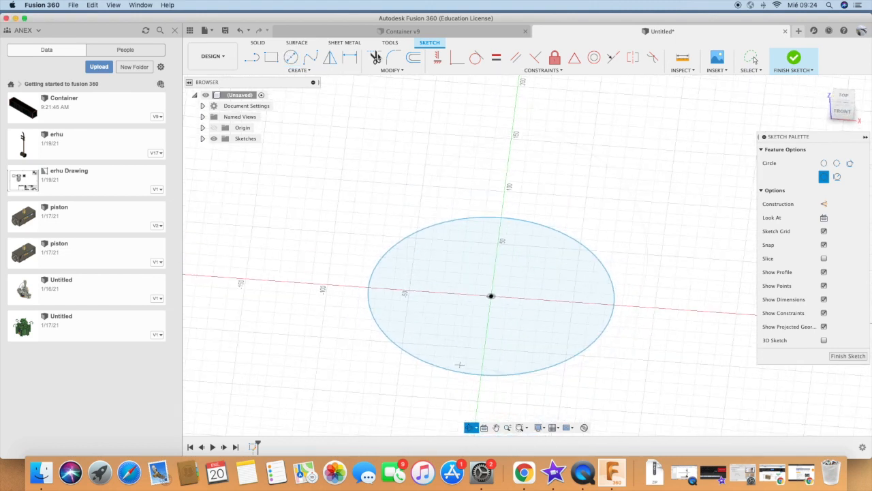
left_click(349, 58)
left_click(369, 290)
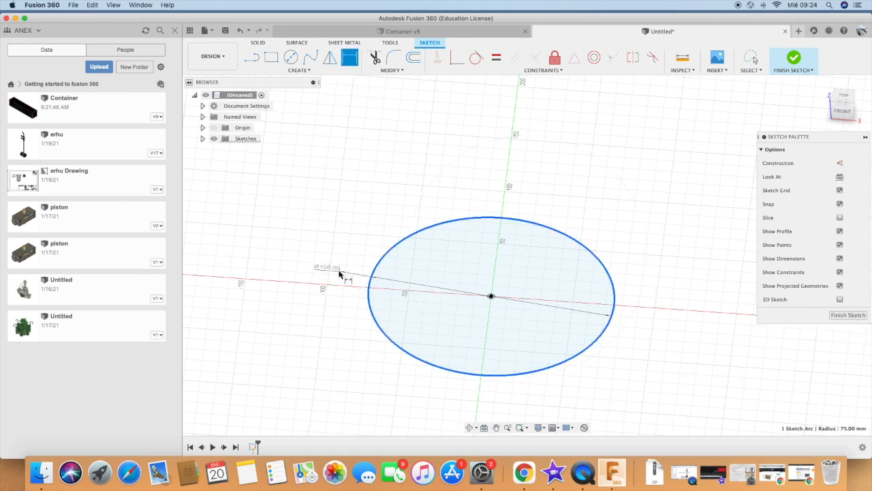
left_click(339, 272)
key("Return")
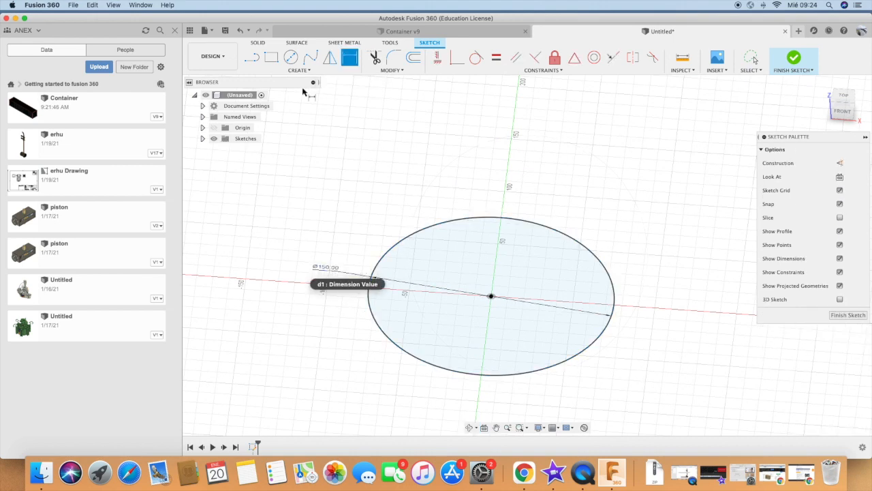
- Extrude the circle 10 mm upward as a new body
left_click(255, 44)
left_click(271, 57)
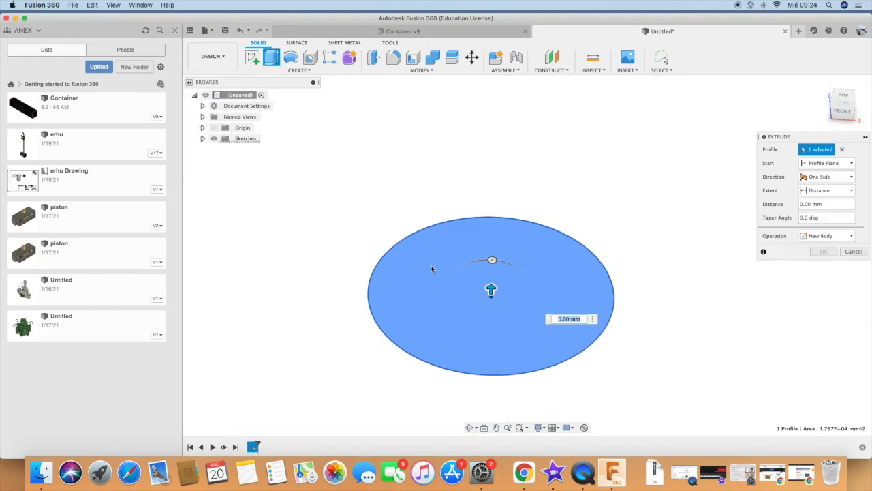
left_click_drag(490, 291, 490, 276)
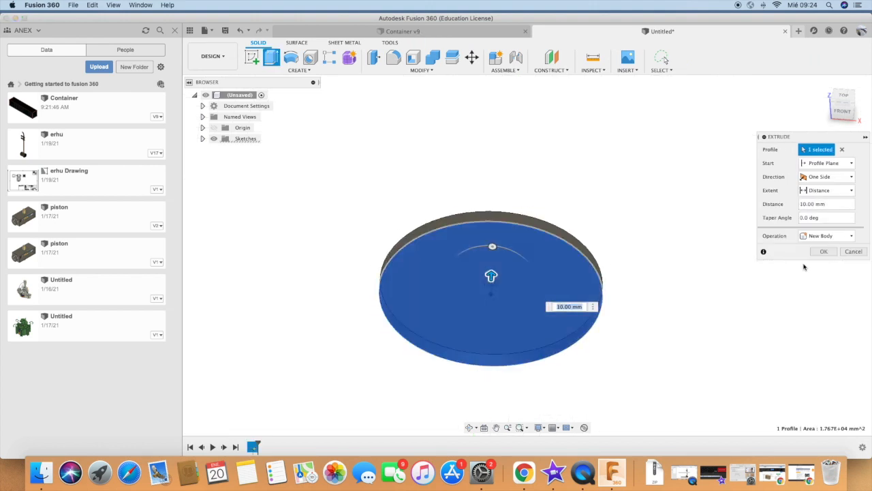
left_click(823, 250)
- Start a sketch on the disc's top face and draw a vertical construction line about 50 mm long from the centre
left_click(251, 57)
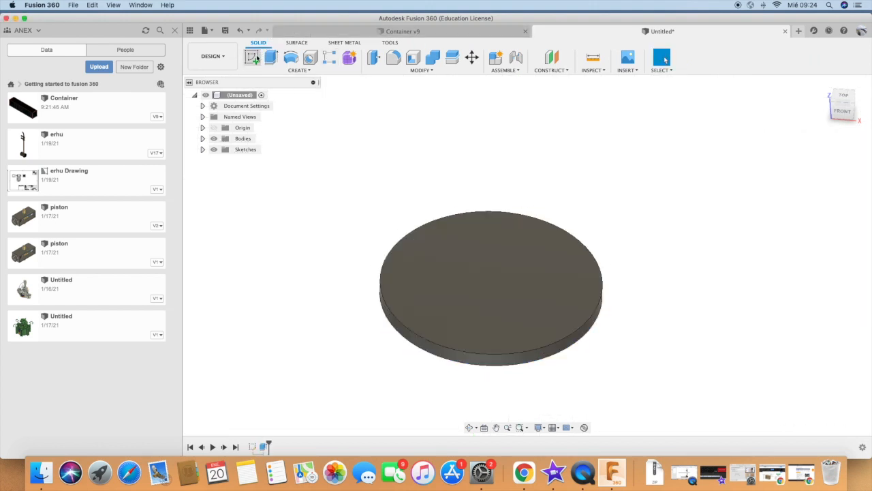
left_click(443, 248)
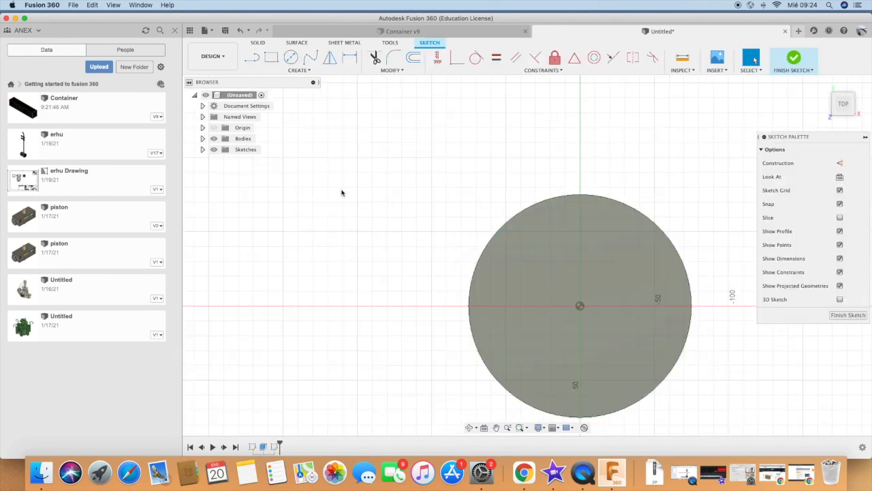
scroll(343, 193, "down", 3)
scroll(593, 342, "up", 2)
left_click(251, 57)
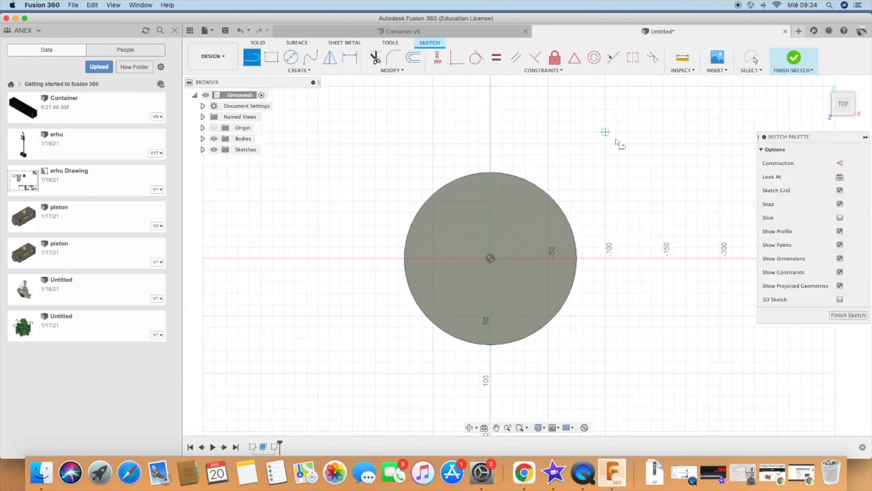
left_click(840, 163)
left_click(489, 258)
left_click(490, 201)
key("Escape")
- Sketch a circle about 40 mm in diameter centred on the outer end of the construction line
left_click(291, 57)
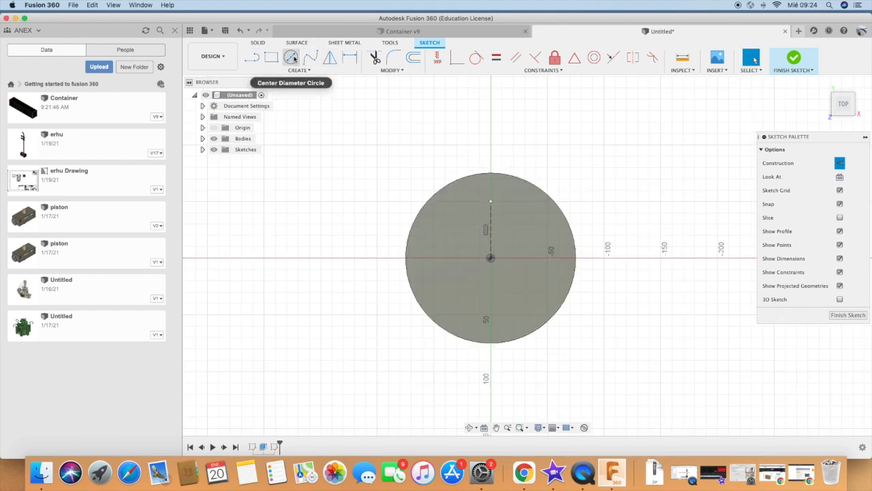
left_click(490, 202)
left_click(487, 224)
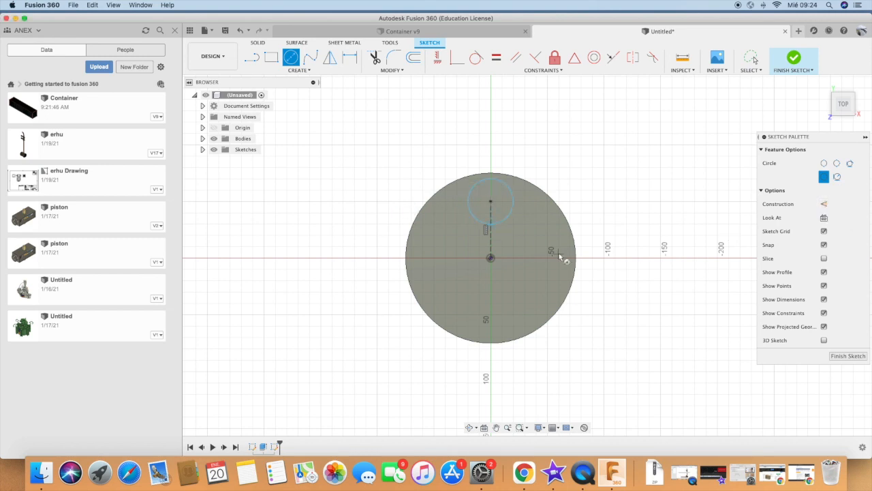
key("Escape")
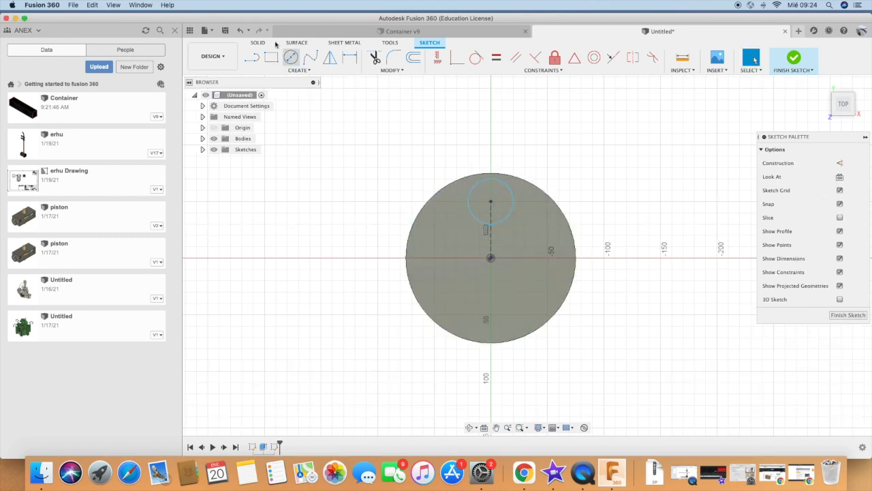
- Dimension the small circle's diameter and its centre's vertical distance from the disc's centre, keeping both sizes as drawn
left_click(350, 57)
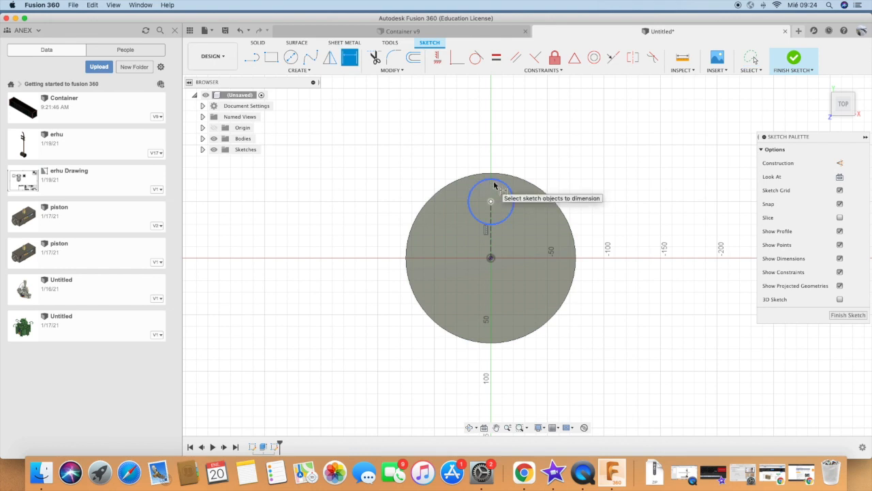
left_click(509, 189)
left_click(474, 137)
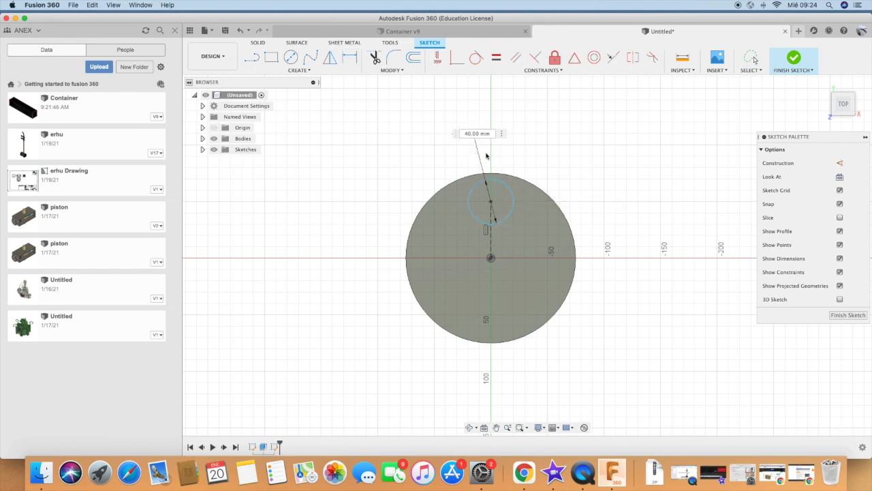
key("Return")
left_click(490, 258)
left_click(391, 225)
key("Return")
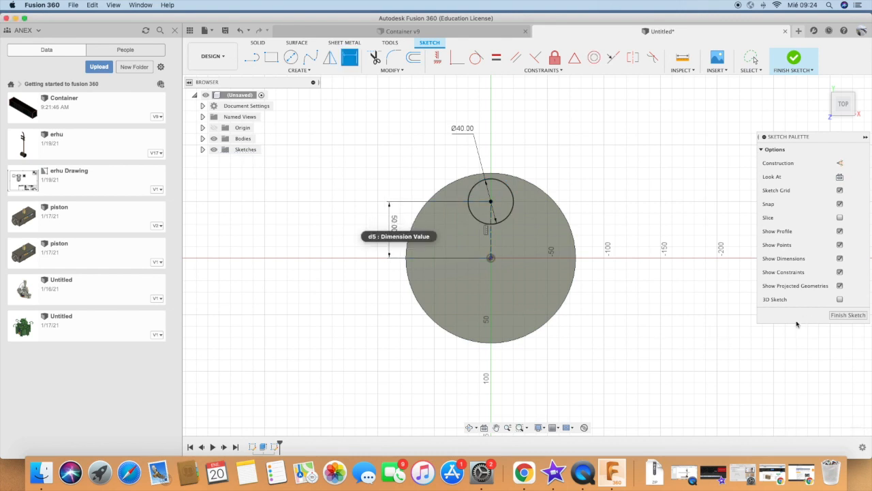
- Extrude the small circle 10 mm upward from the disc's top face, joined to the disc
mouse_move(469, 427)
left_mouse_down()
mouse_move(457, 357)
mouse_move(477, 391)
left_mouse_up()
left_click(257, 42)
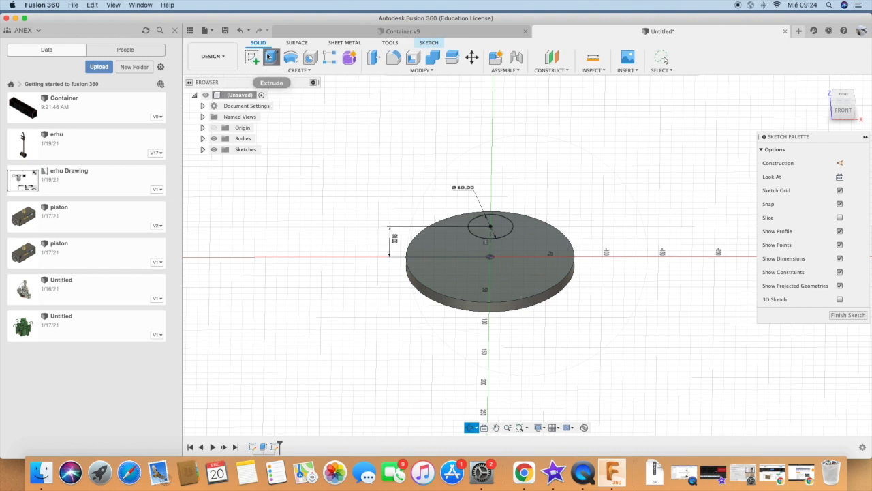
left_click(270, 56)
left_click(490, 225)
left_click_drag(491, 220, 490, 209)
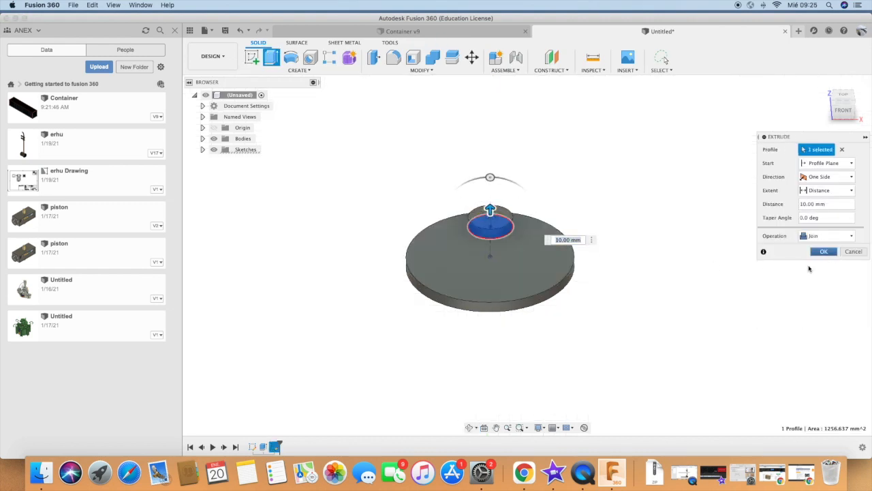
left_click(824, 252)
- Add a user parameter named Dia1 in millimetres with the expression 150
left_click(471, 427)
left_click_drag(545, 272, 550, 314)
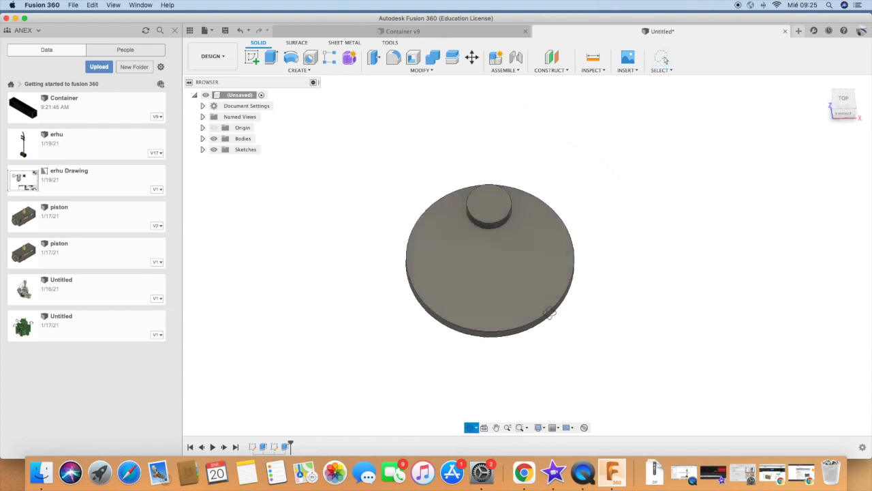
left_click(421, 71)
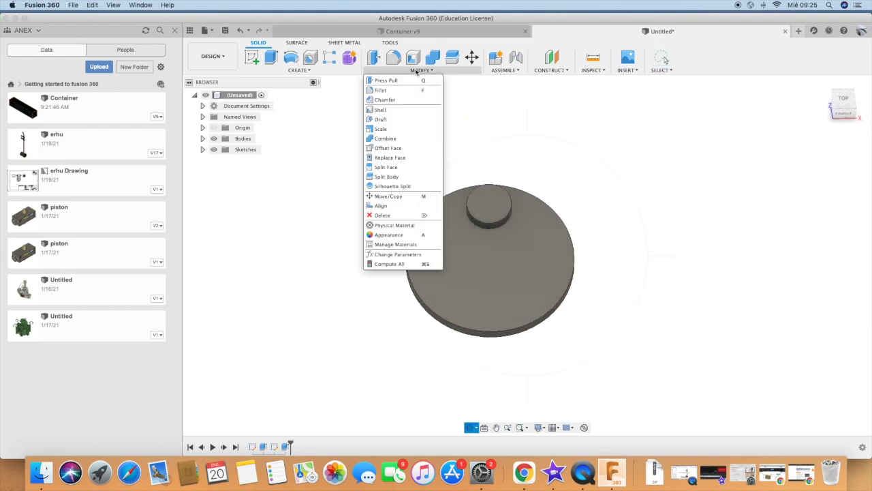
left_click(387, 257)
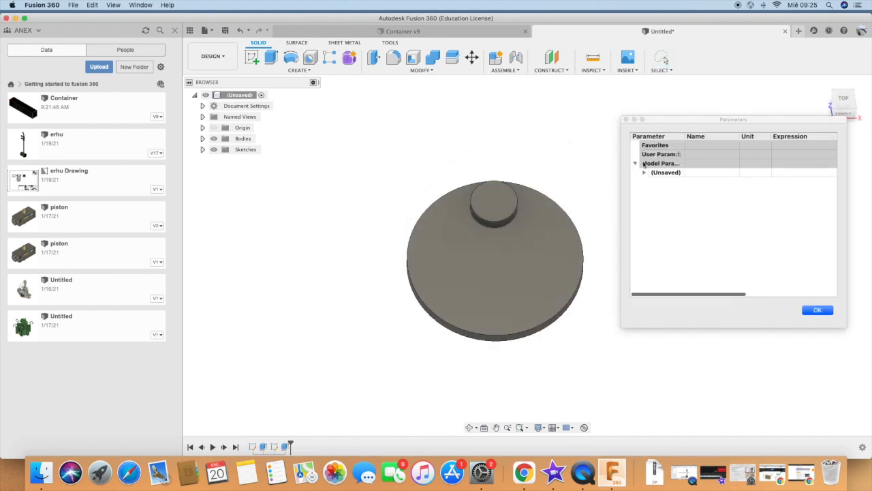
left_click(678, 154)
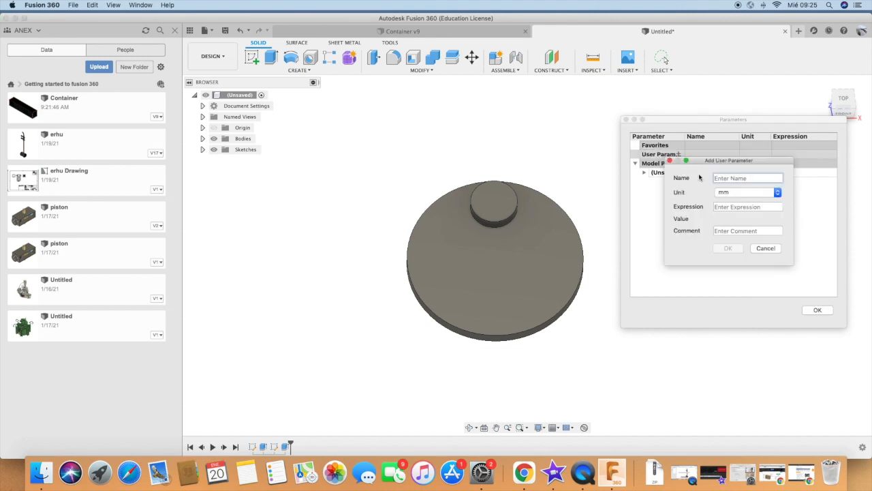
type("Dia1")
left_click(726, 208)
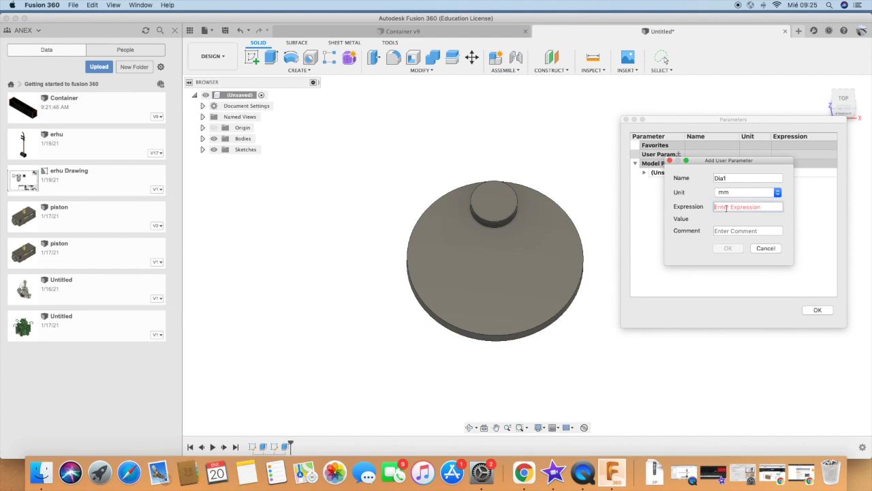
type("150")
left_click(727, 248)
- Add a user parameter named Dia2 in millimetres with the expression 50
left_click(679, 155)
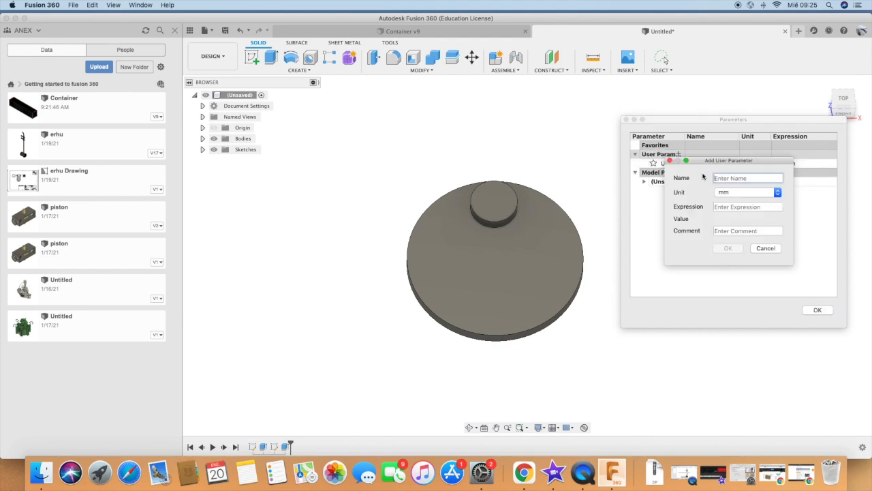
type("Dia2")
left_click(726, 207)
type("5")
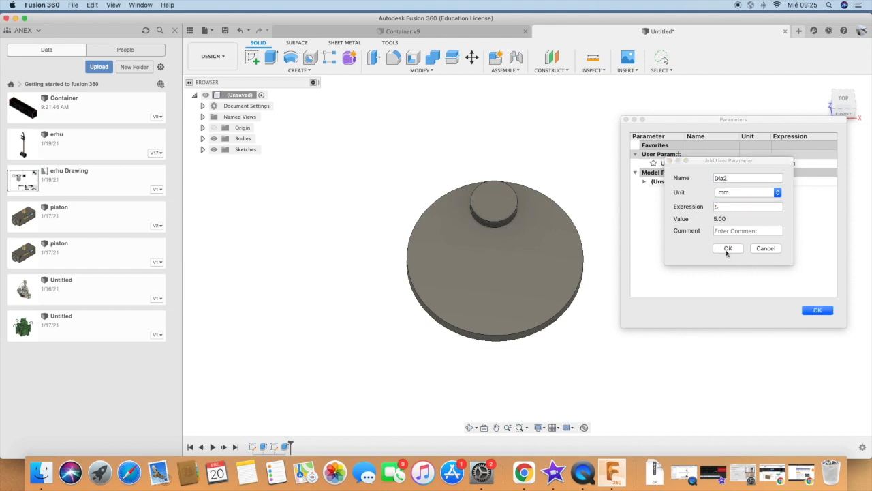
left_click(721, 208)
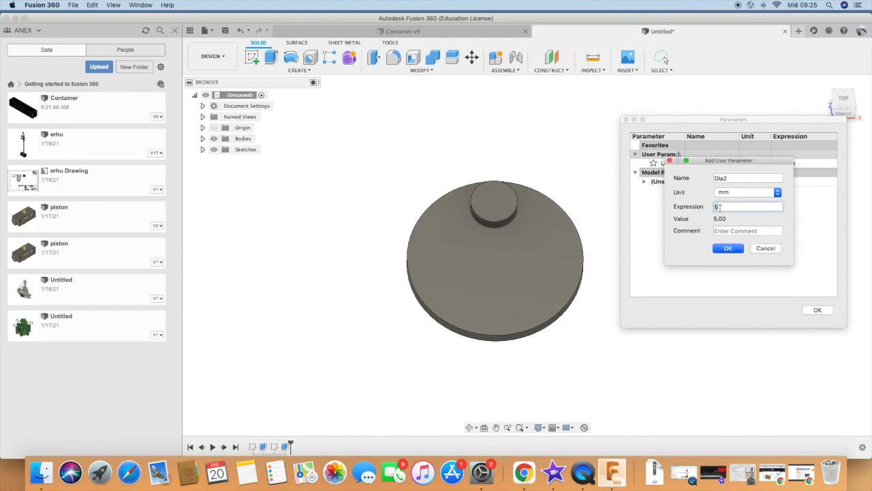
type("0")
left_click(727, 250)
- Add a user parameter named Ra in millimetres with the expression 50
left_click(678, 155)
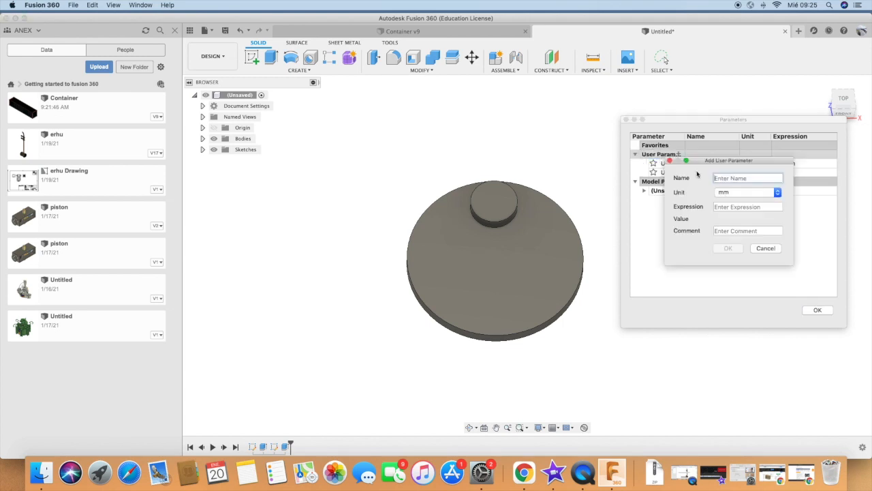
type("R")
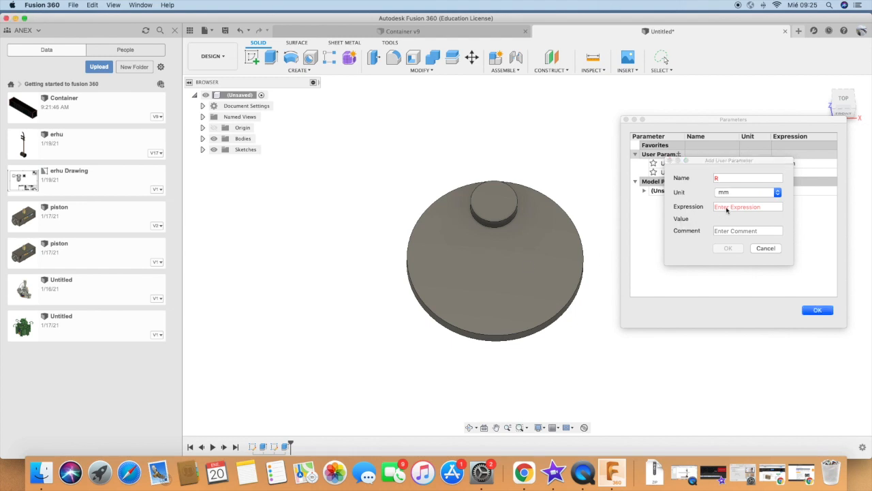
left_click(733, 207)
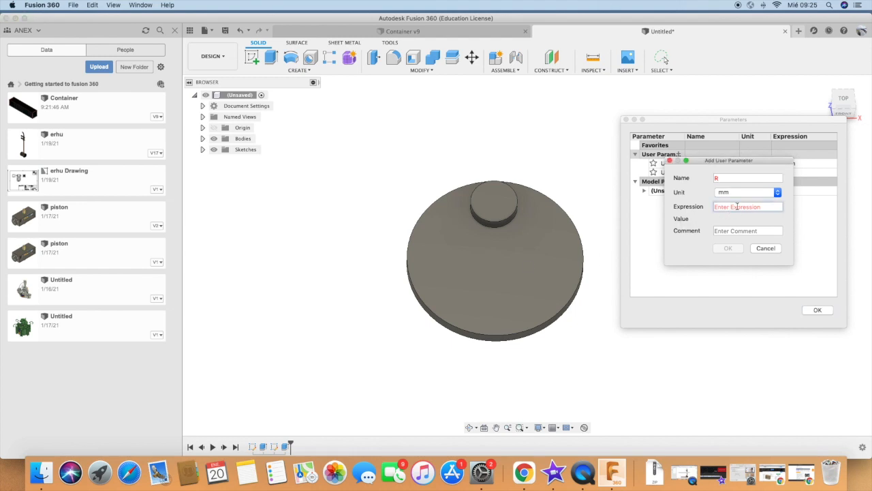
type("50")
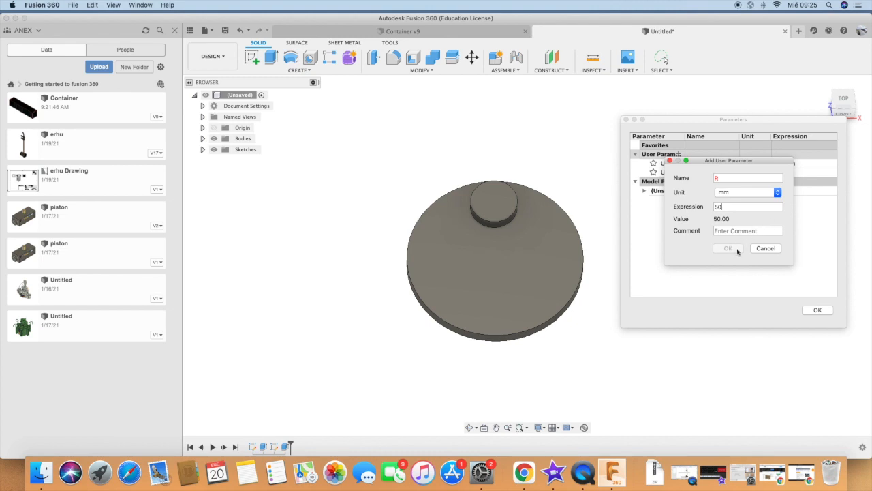
left_click(728, 178)
type("Rad")
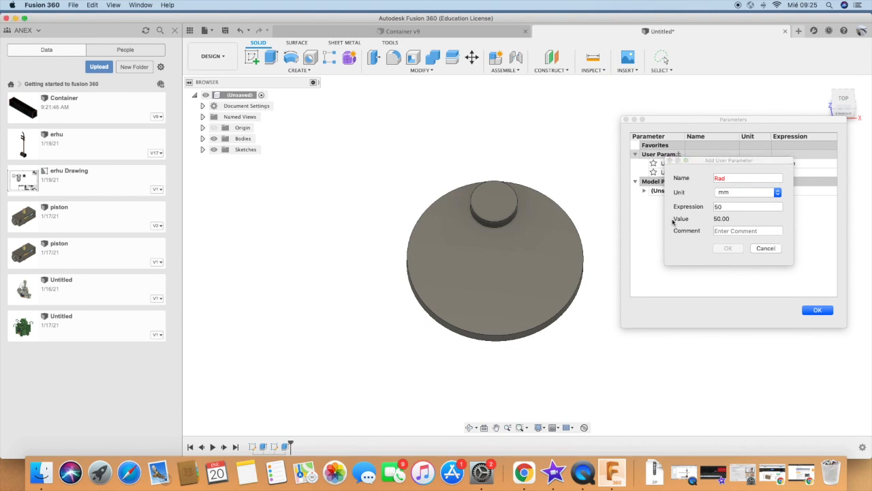
left_click(681, 170)
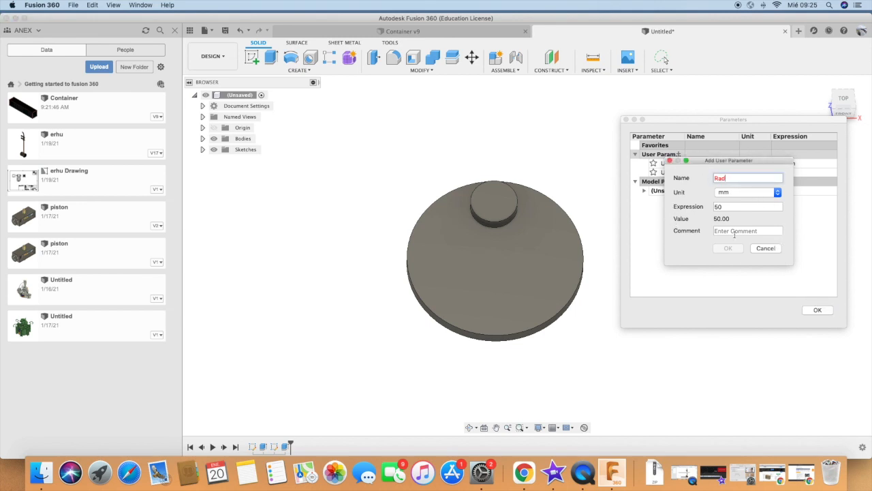
key("BackSpace")
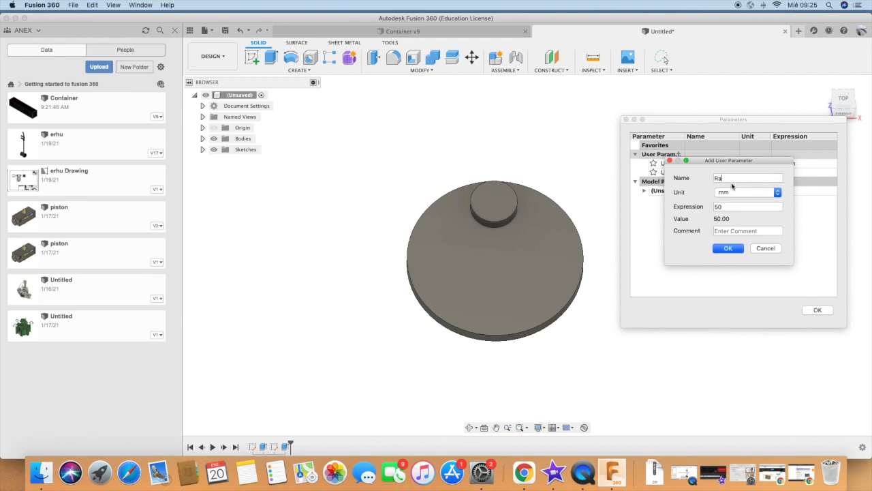
left_click(726, 248)
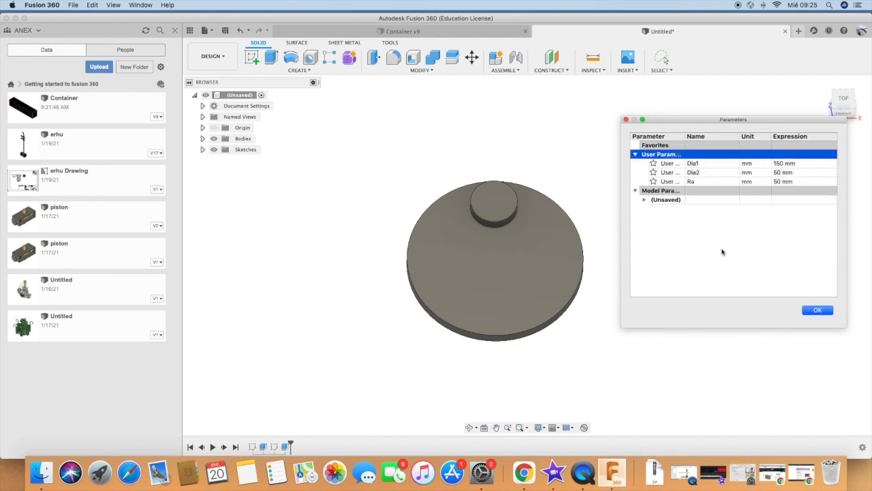
- Add a user parameter named H1 in millimetres with the expression 25
left_click(679, 155)
type("H1")
left_click(735, 207)
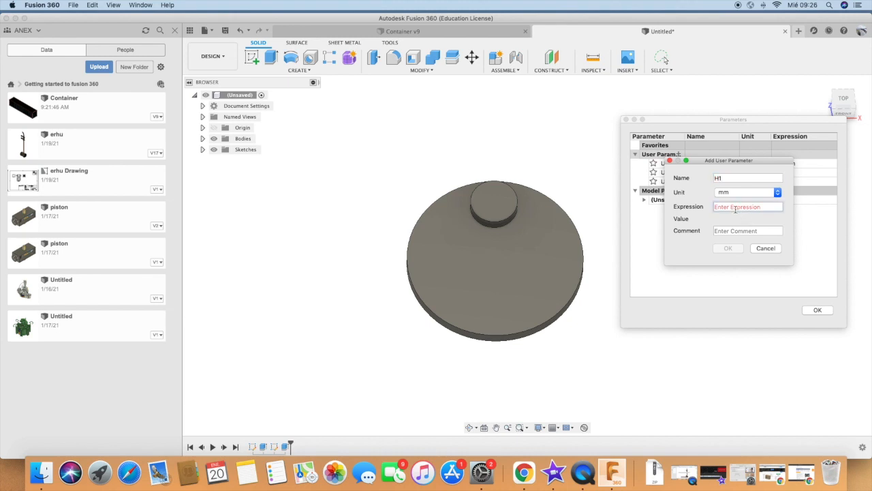
type("25")
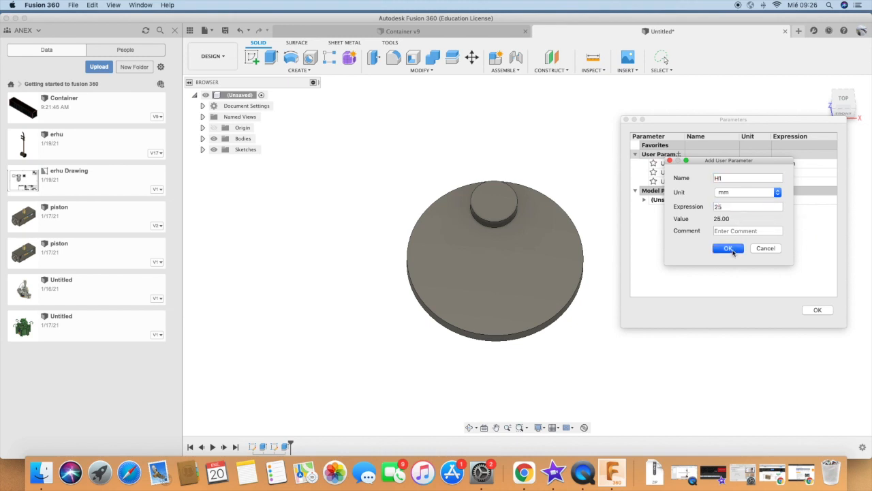
left_click(727, 248)
- Add a user parameter named H2 in millimetres with the expression 25
left_click(679, 156)
type("H2")
left_click(728, 207)
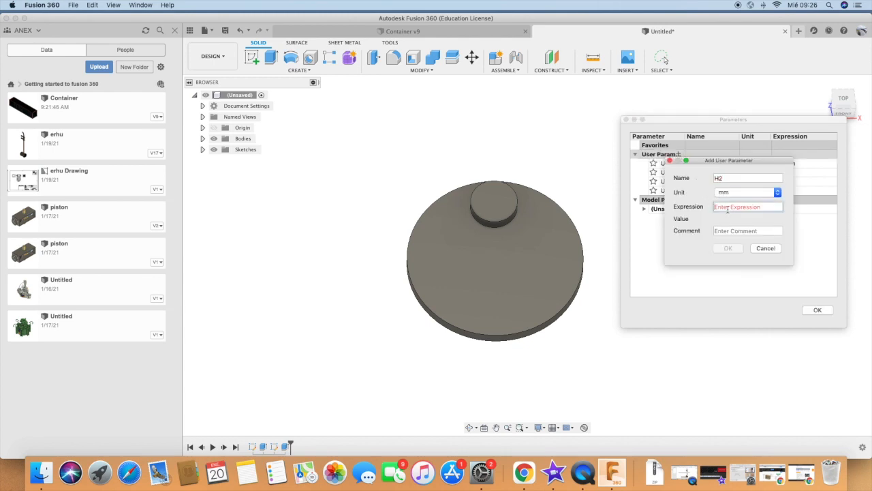
type("25")
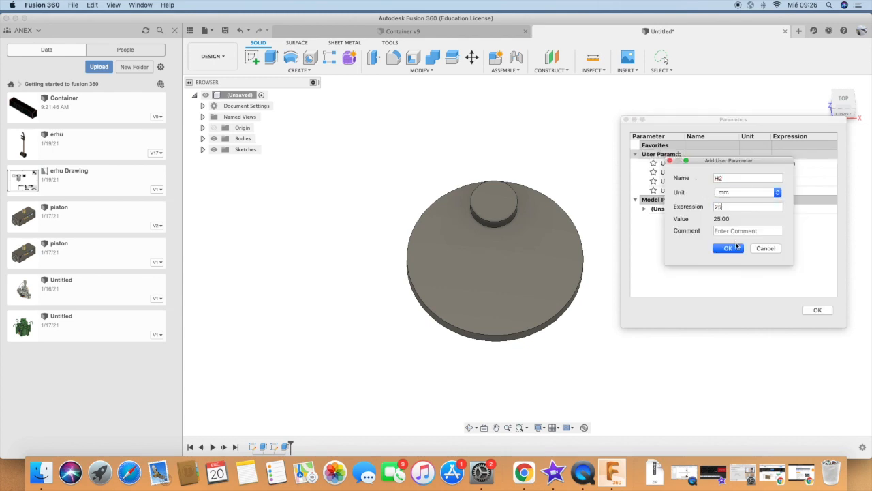
left_click(738, 248)
- Set the expression of the large disc's diameter (d1) in the first sketch to Dia1
left_click(644, 218)
left_click(653, 227)
double_click(701, 235)
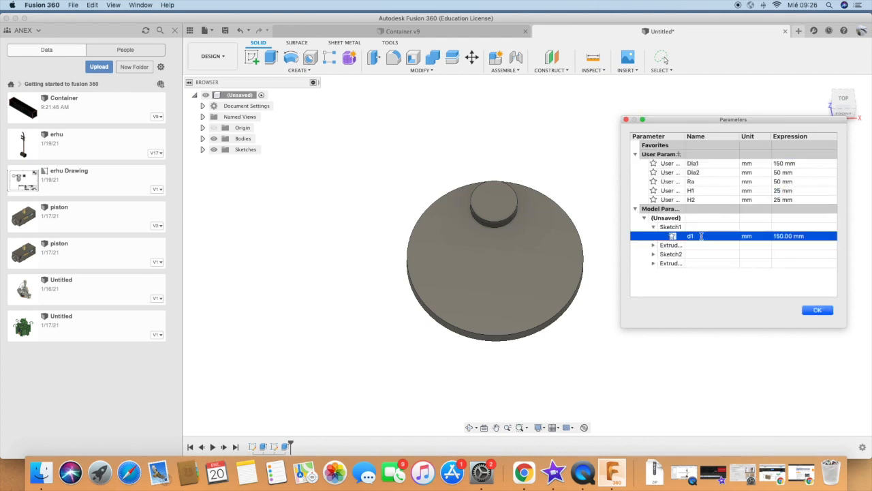
left_click(789, 236)
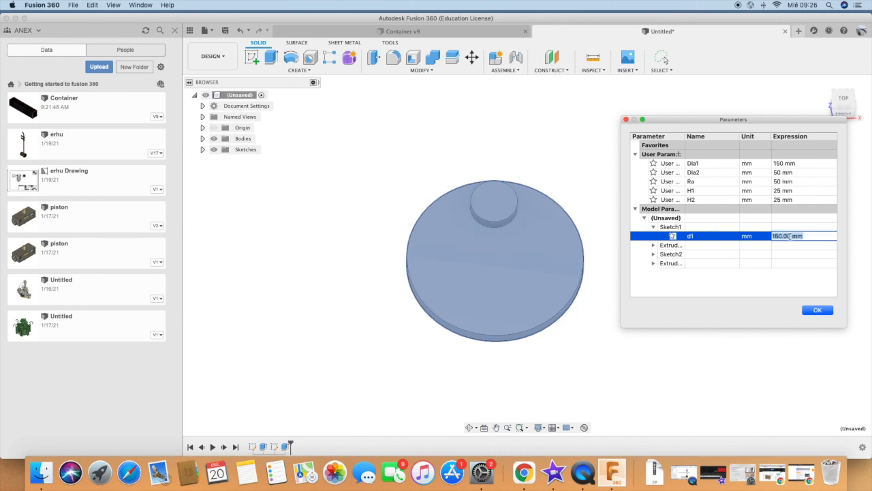
type("Dia1")
key("Return")
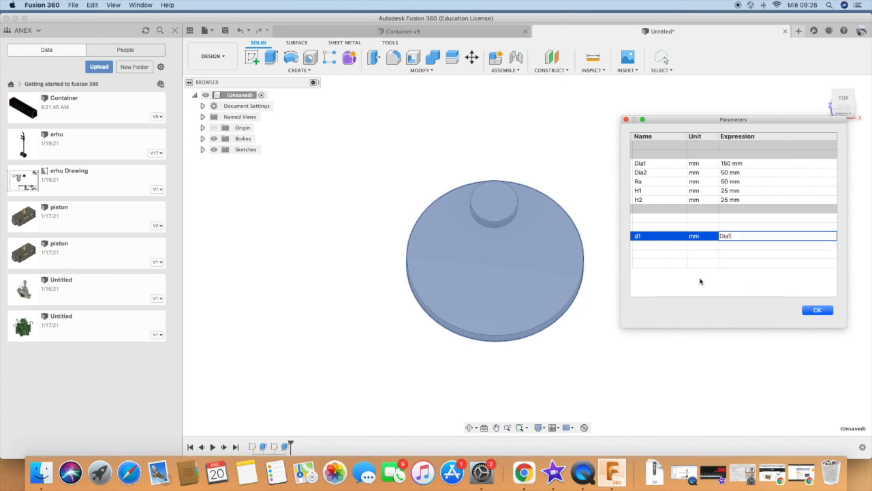
- Set the expression of the large disc's extrusion distance (d2) to H1
left_click(653, 245)
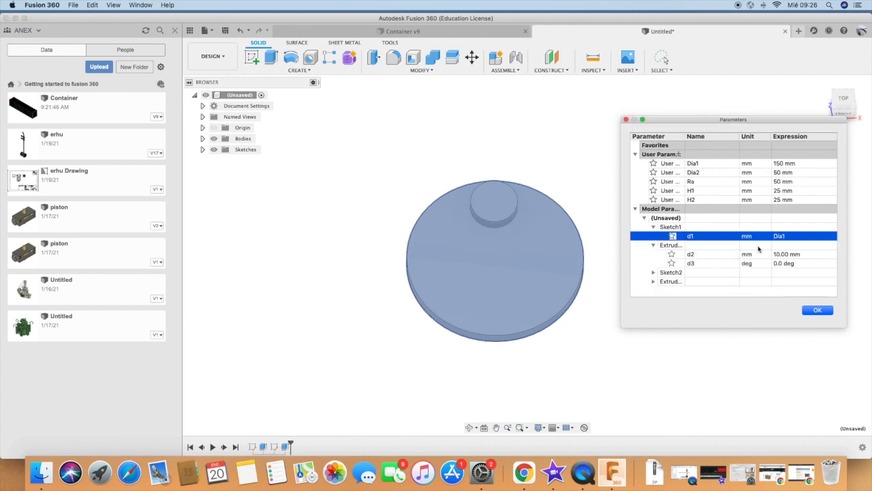
double_click(787, 255)
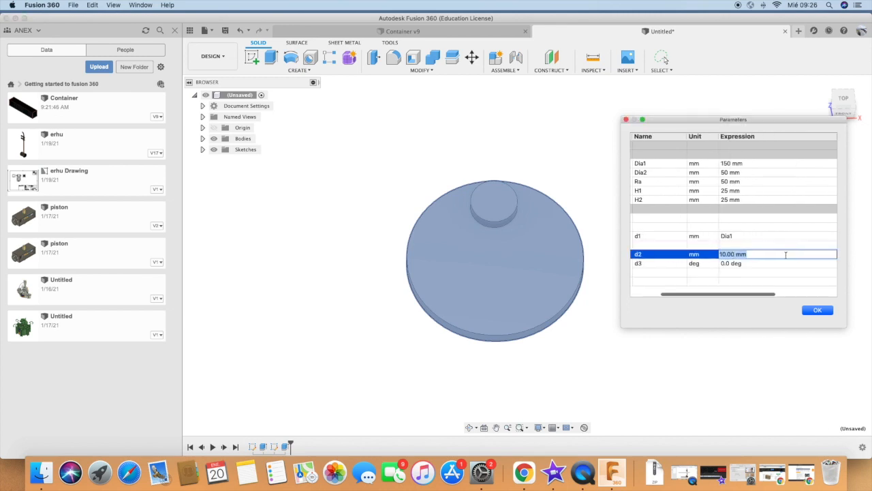
type("H1")
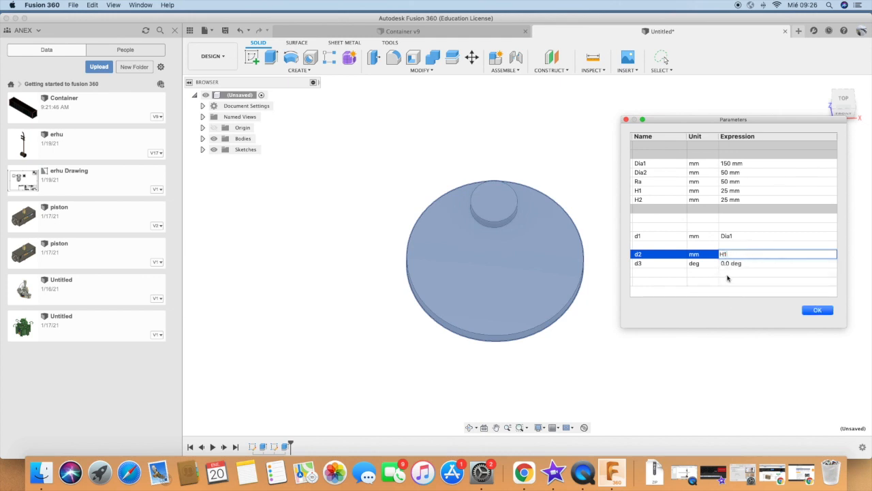
key("Return")
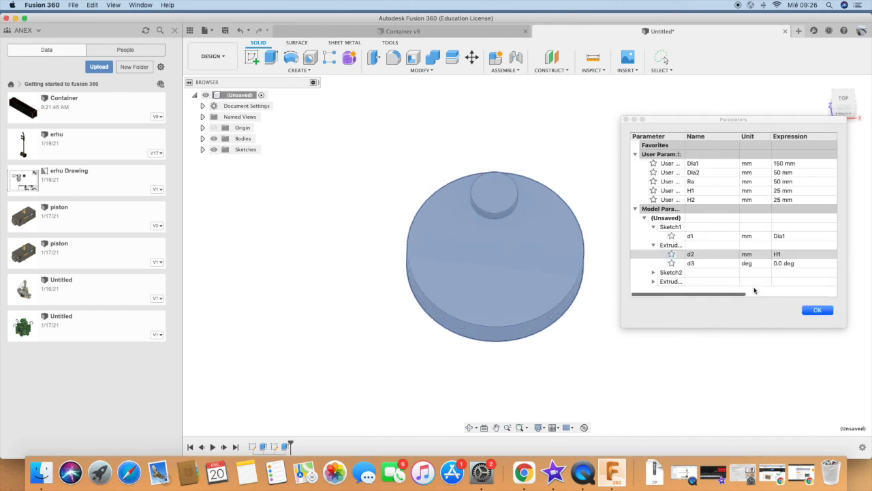
- Set the expression of the small disc's diameter (d4) in the second sketch to Ra
left_click(652, 273)
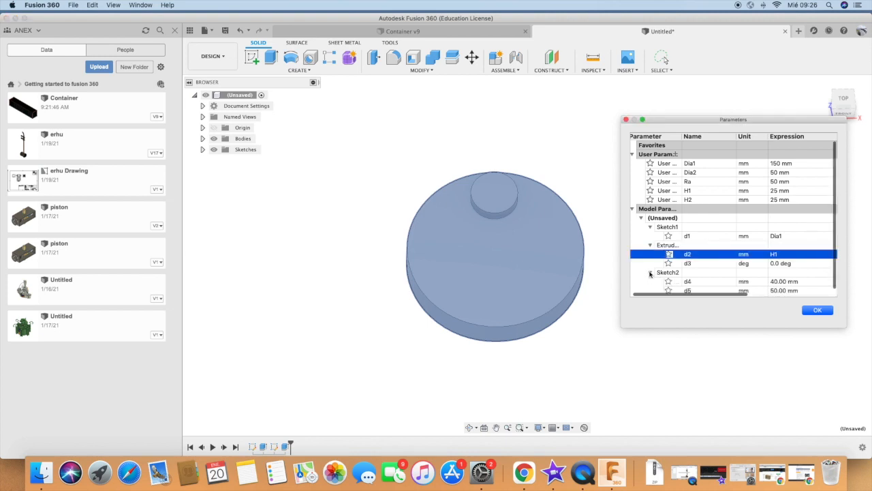
scroll(750, 272, "down", 1)
left_click(780, 275)
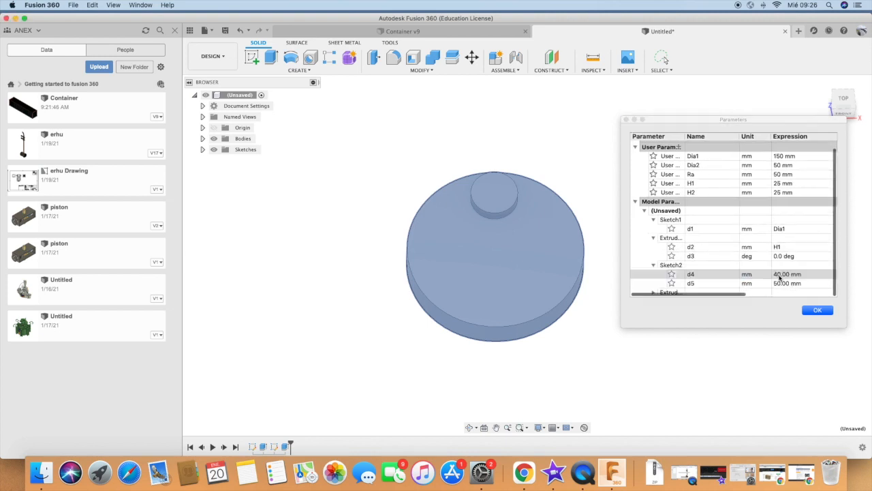
double_click(780, 274)
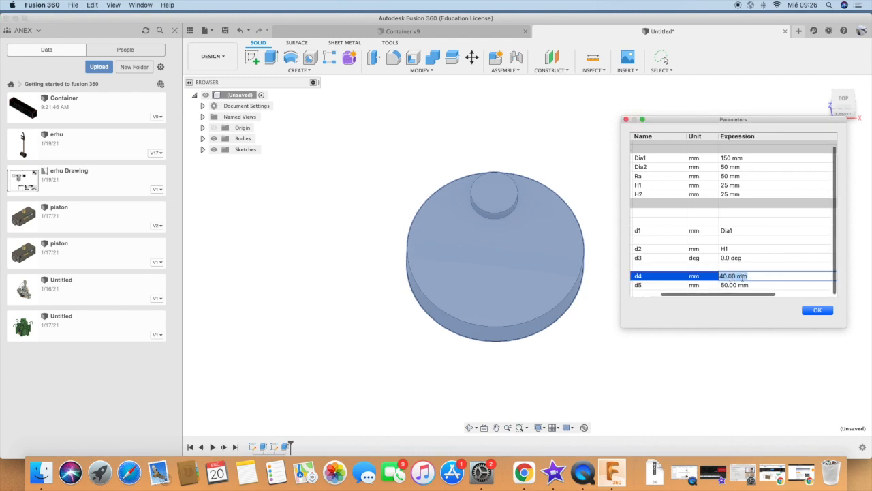
type("Ra")
key("Return")
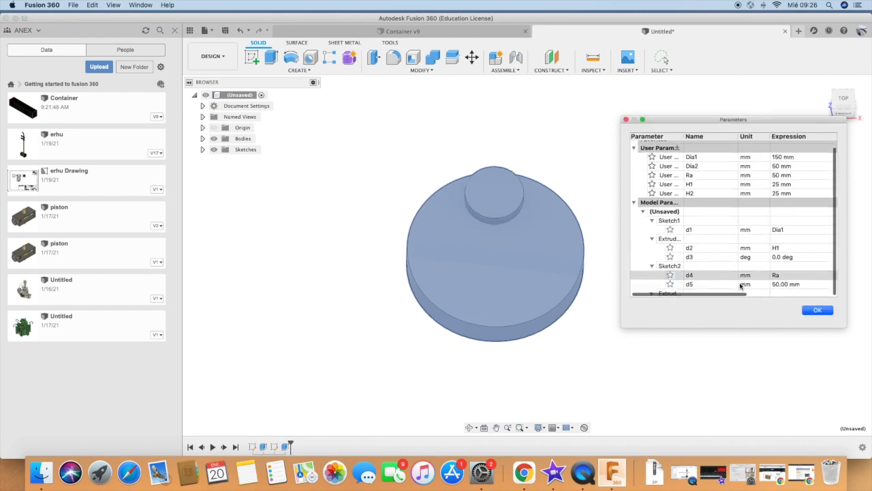
- Set the expression of the second sketch's other dimension (d5) to Dia2
left_click(779, 286)
double_click(782, 287)
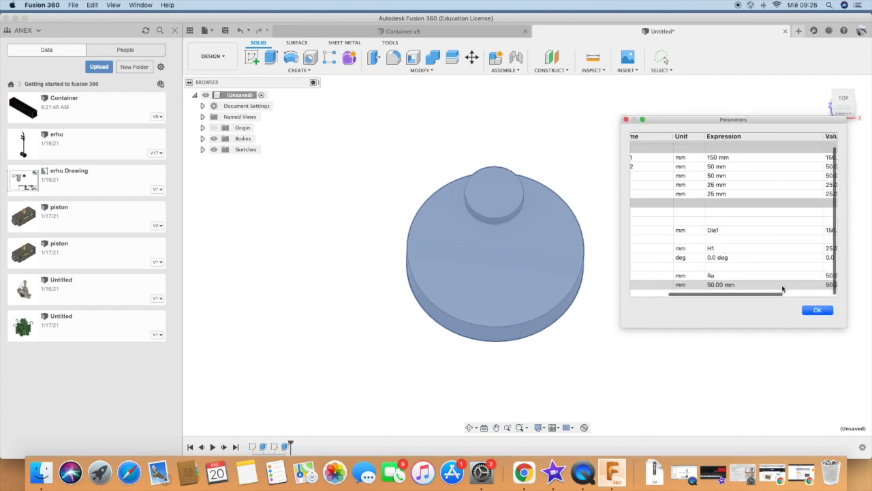
double_click(717, 285)
type("Dia")
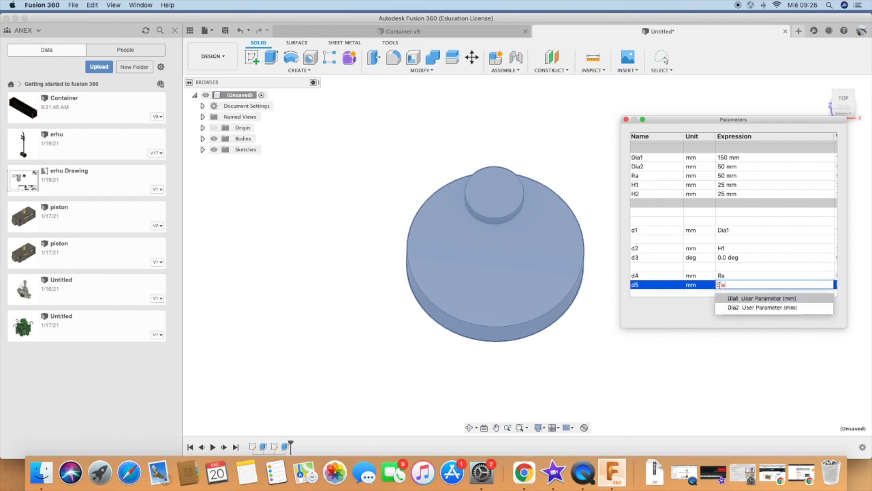
type("2")
key("Return")
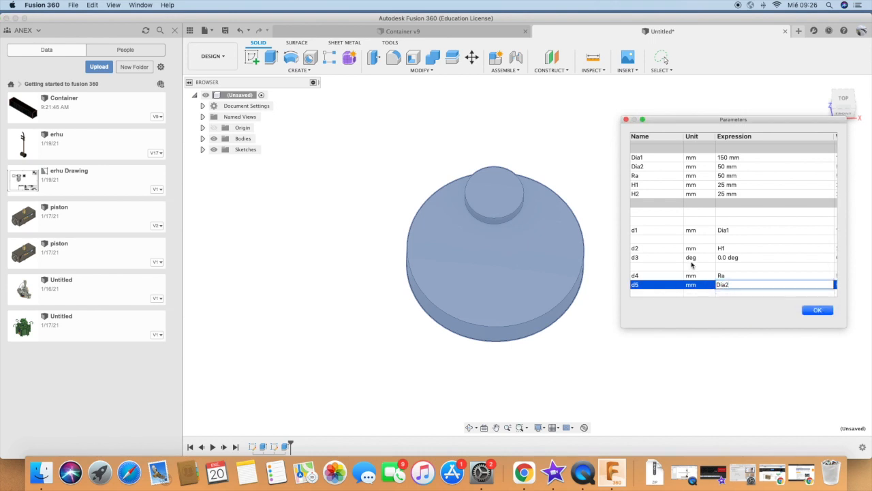
left_click(694, 266)
- Set the expression of the small disc's extrusion distance (d6) to H2 and accept the parameter changes
scroll(699, 266, "right", 1)
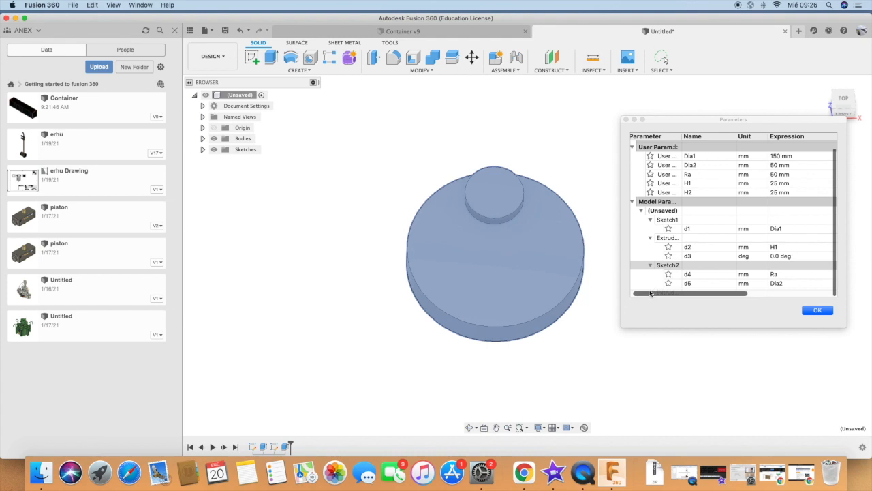
scroll(648, 288, "right", 10)
scroll(691, 271, "left", 10)
left_click(654, 293)
left_click(654, 293)
scroll(641, 273, "down", 2)
scroll(681, 272, "right", 10)
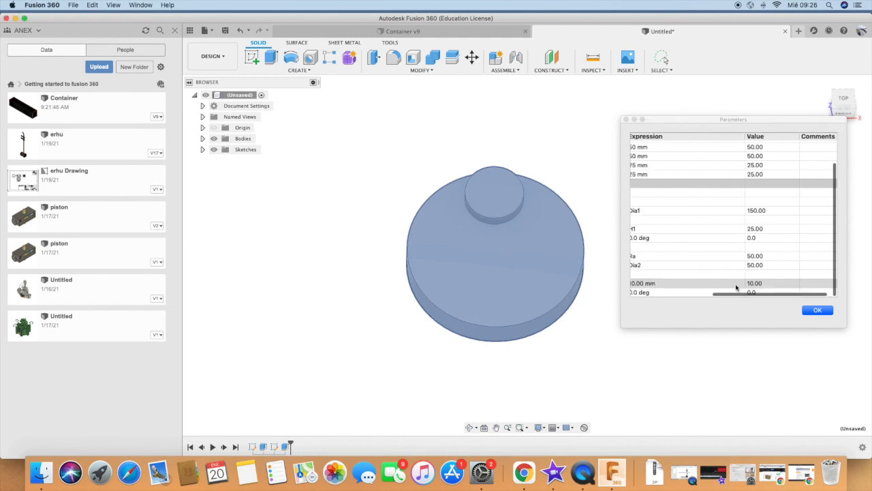
left_click(755, 285)
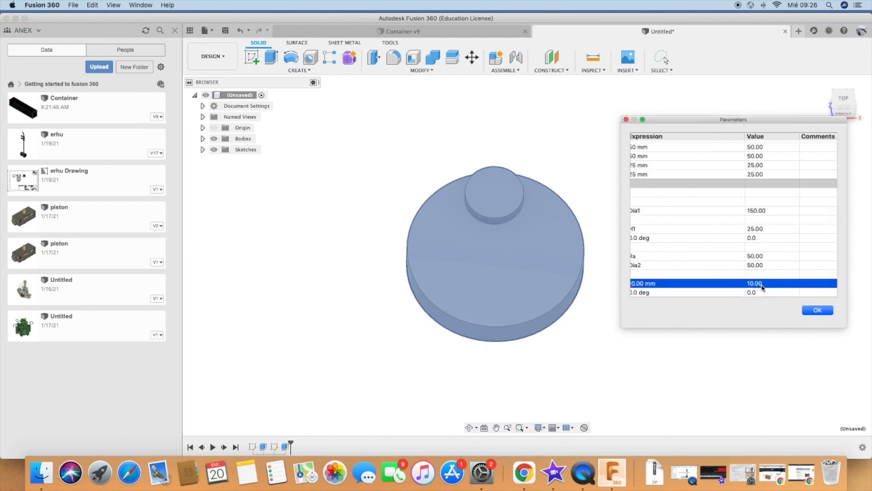
scroll(754, 286, "right", 3)
scroll(752, 287, "left", 5)
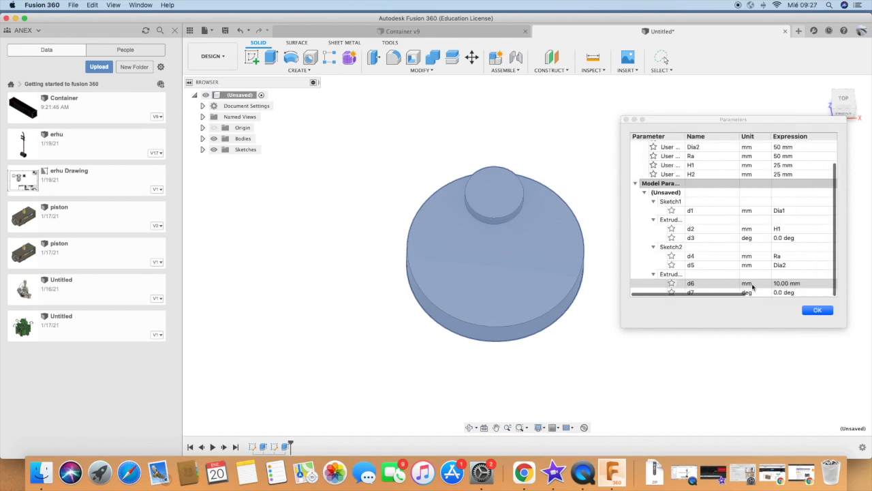
left_click(780, 284)
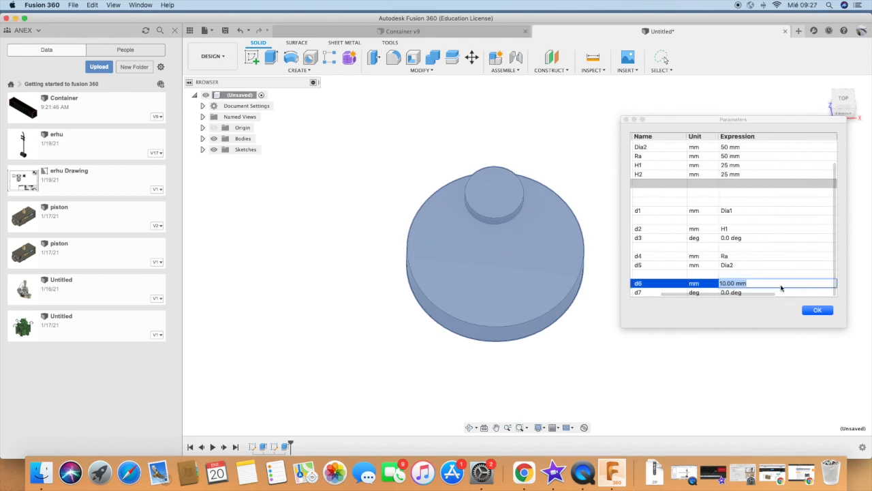
scroll(780, 285, "left", 3)
scroll(781, 285, "right", 3)
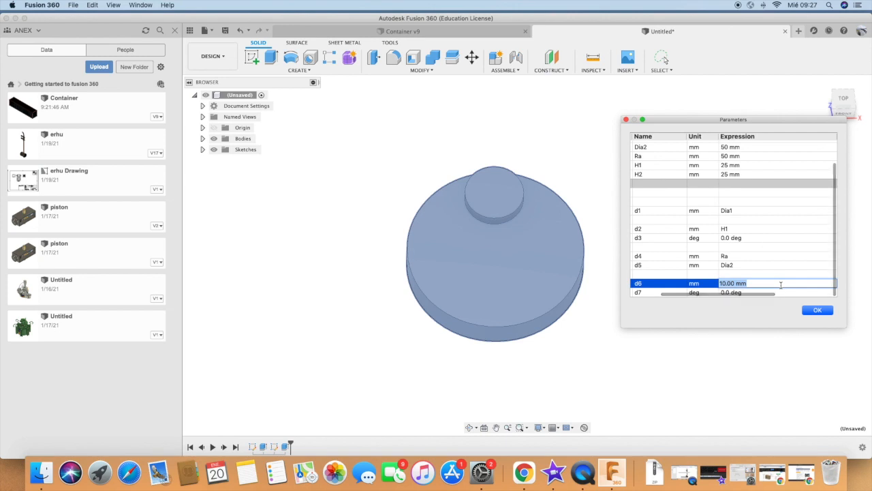
type("H2")
left_click(773, 298)
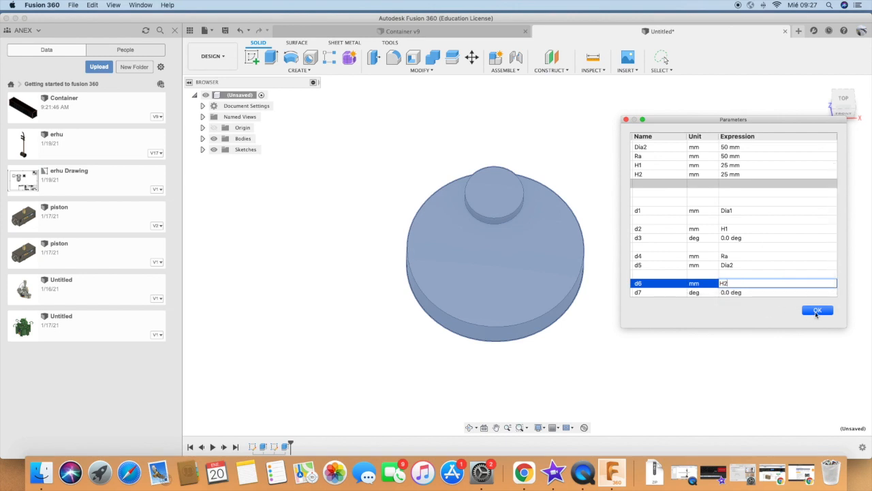
left_click(817, 310)
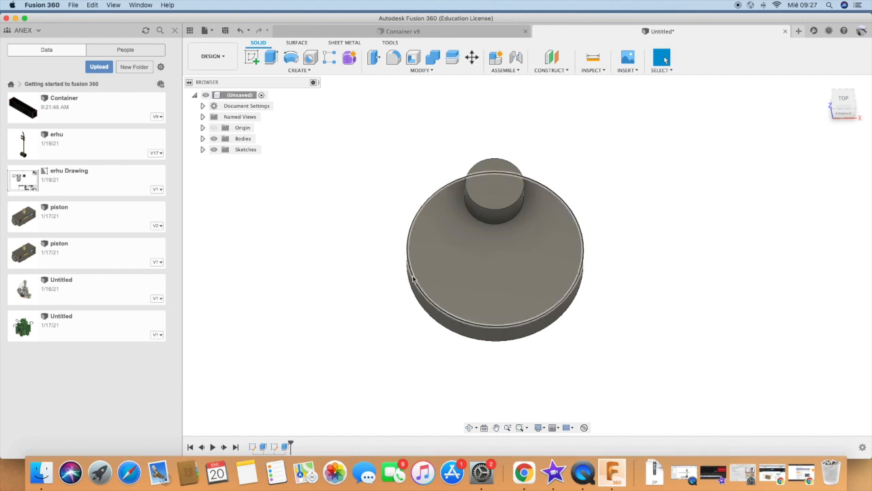
- Switch to Chrome to view the Sheeter add-in on the n3rDlab website, and return to Fusion 360
scroll(368, 273, "up", 2)
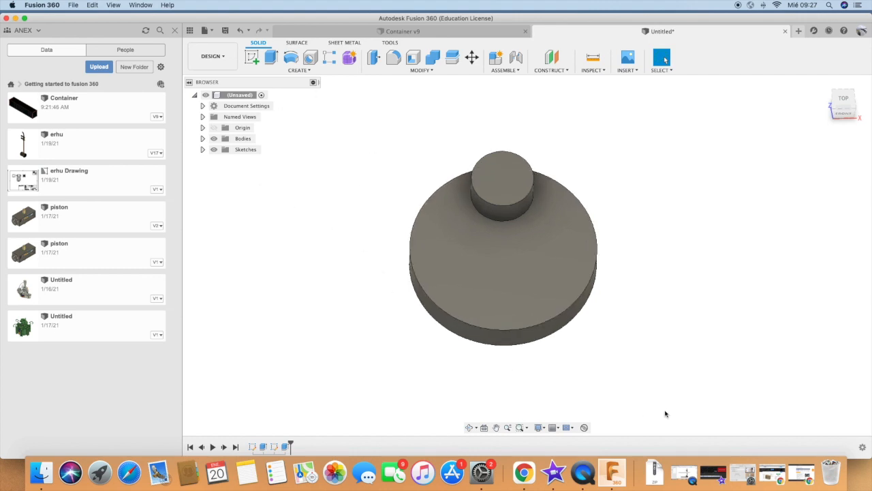
left_click(770, 477)
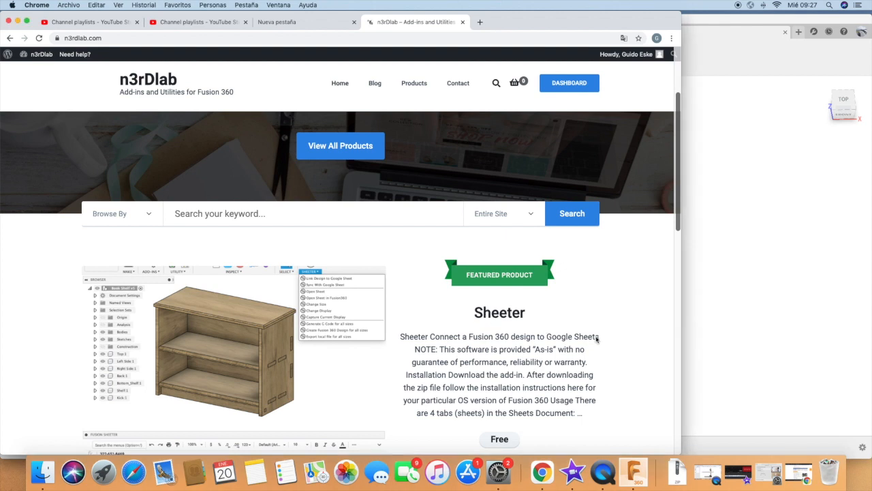
scroll(227, 154, "down", 5)
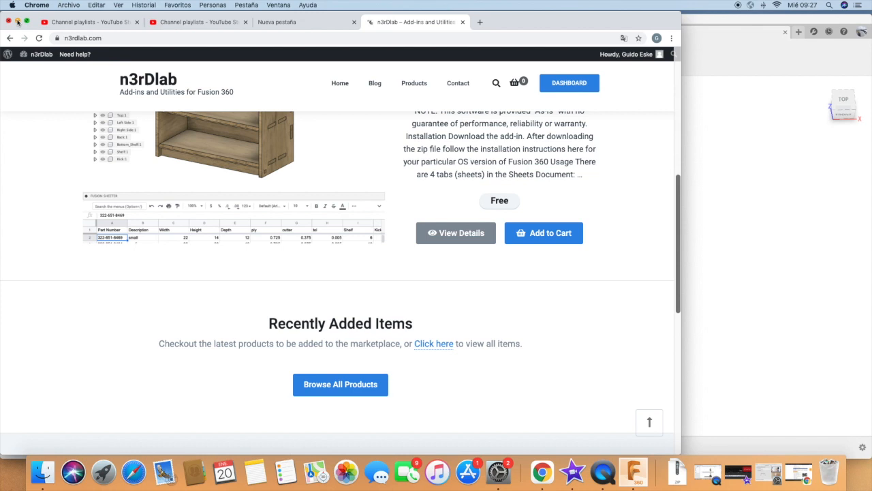
left_click(17, 22)
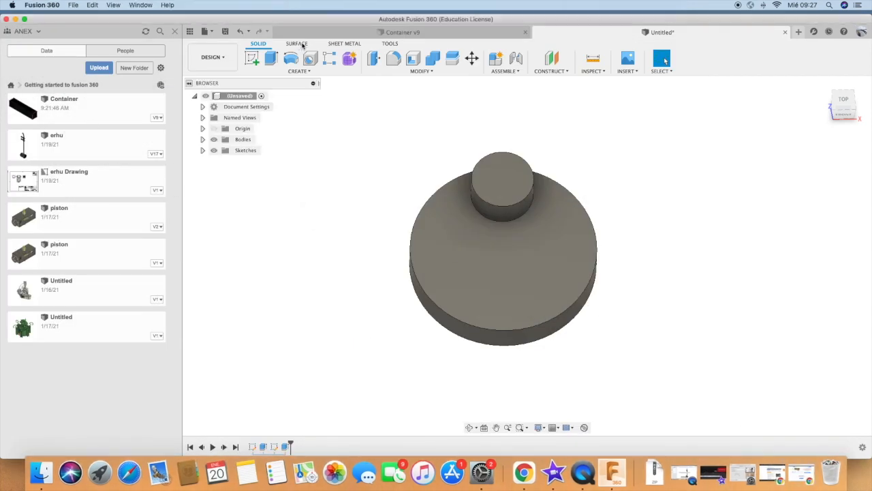
- Try to sync the design with a Google Sheet through Sheeter, and agree to authorize the add-in for the Google account
left_click(391, 43)
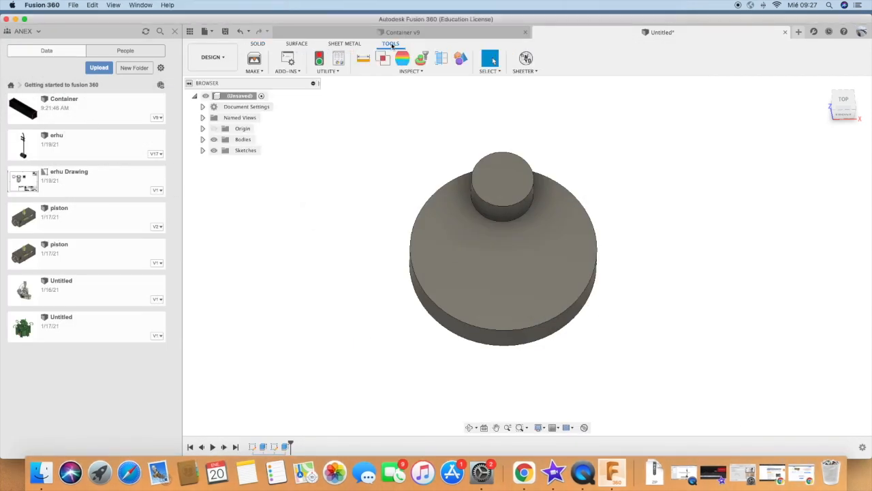
left_click(537, 72)
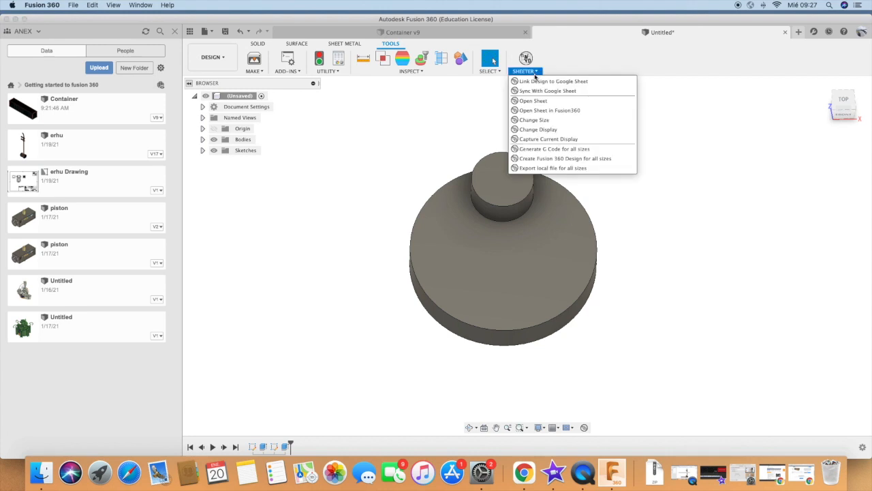
left_click(552, 91)
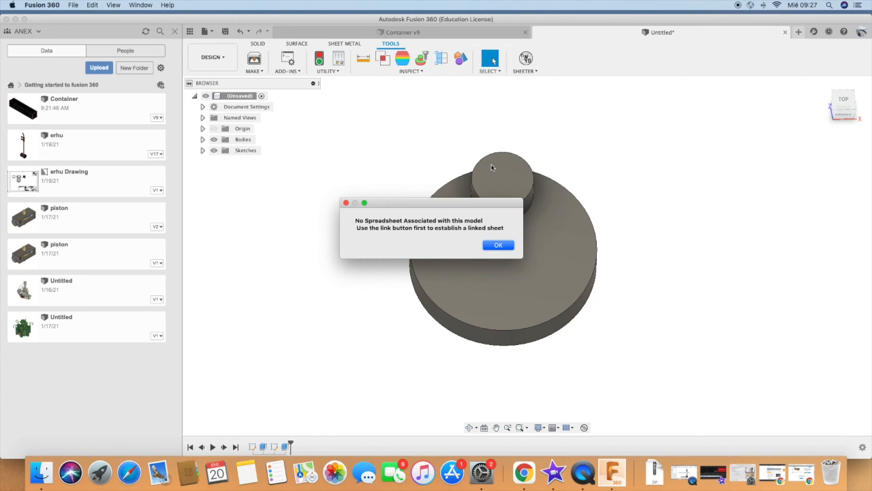
left_click(499, 247)
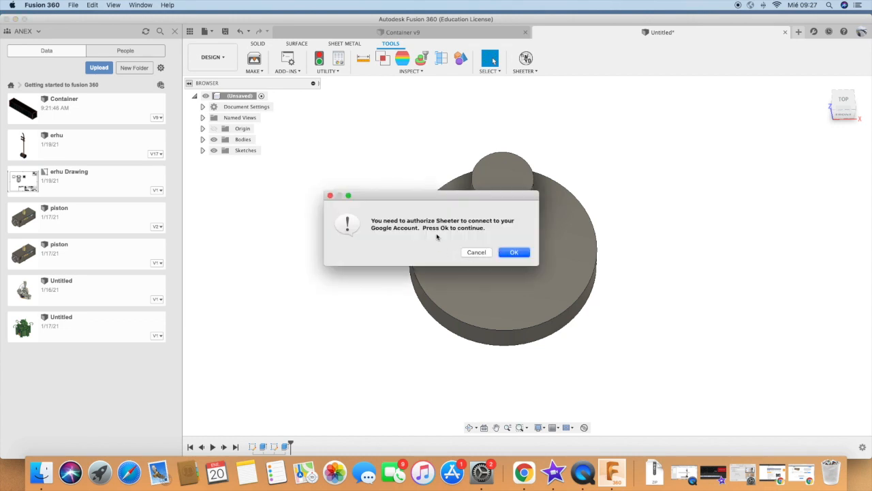
left_click(523, 255)
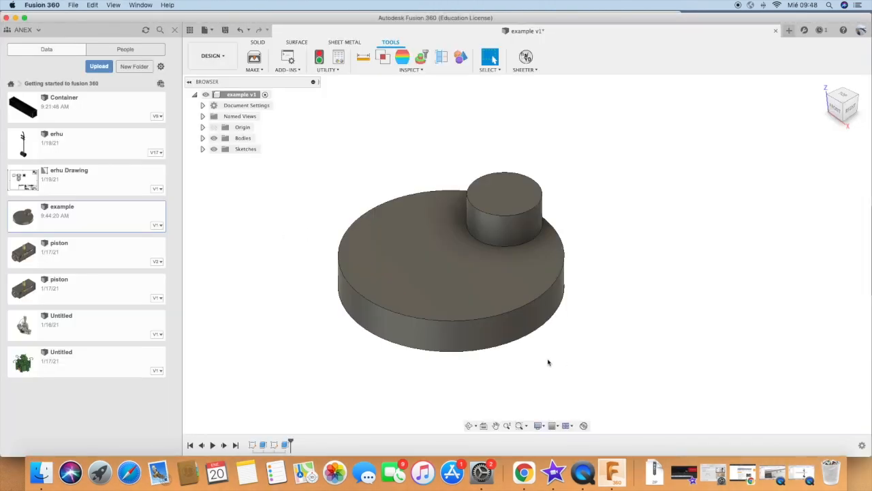
- Switch to the example spreadsheet in Chrome, enlarging its window, and widen the Part Number column
scroll(549, 362, "down", 3)
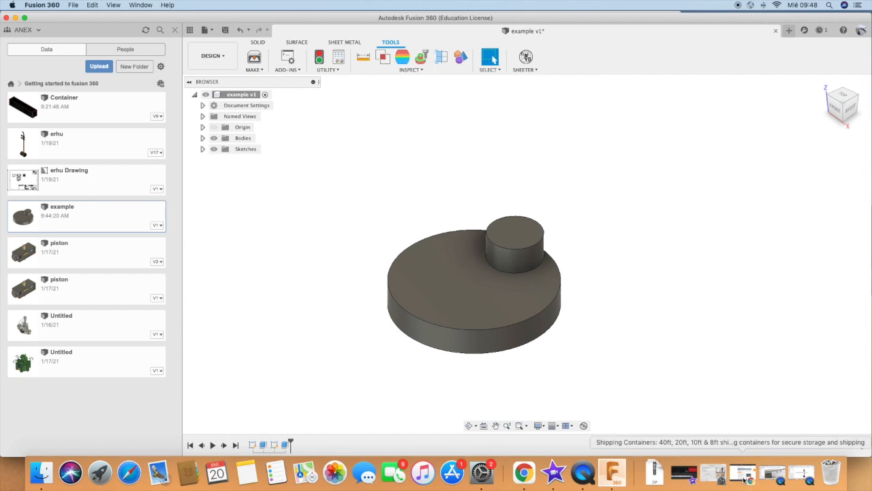
left_click(523, 473)
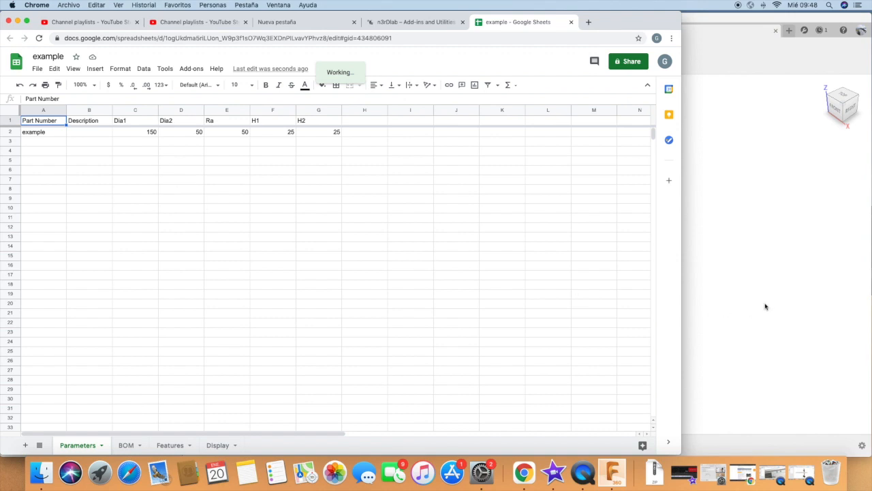
left_click_drag(684, 259, 753, 266)
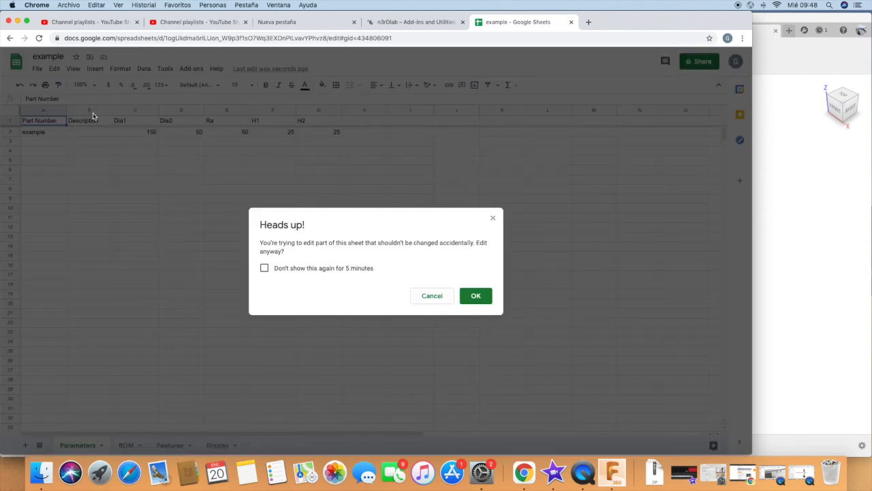
left_click(474, 298)
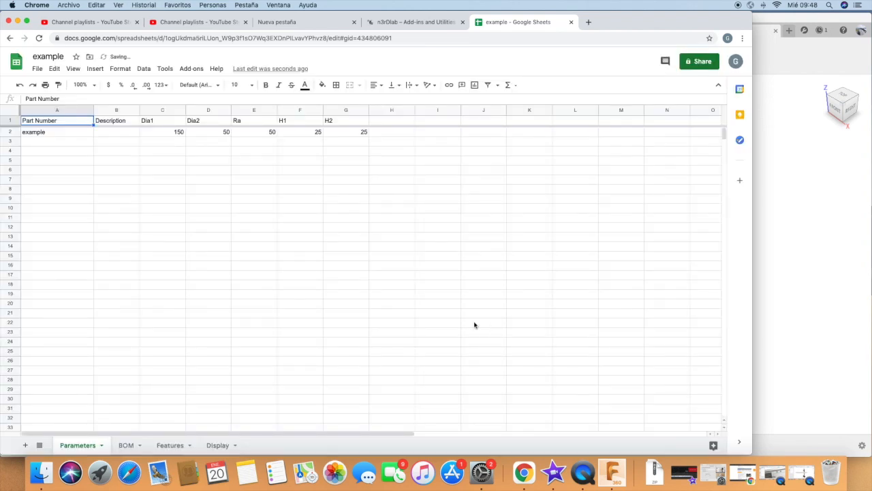
- Enter the descriptions A, B and C in cells B2 to B4 of the Parameters sheet
left_click(53, 141)
left_click(111, 141)
left_click(111, 132)
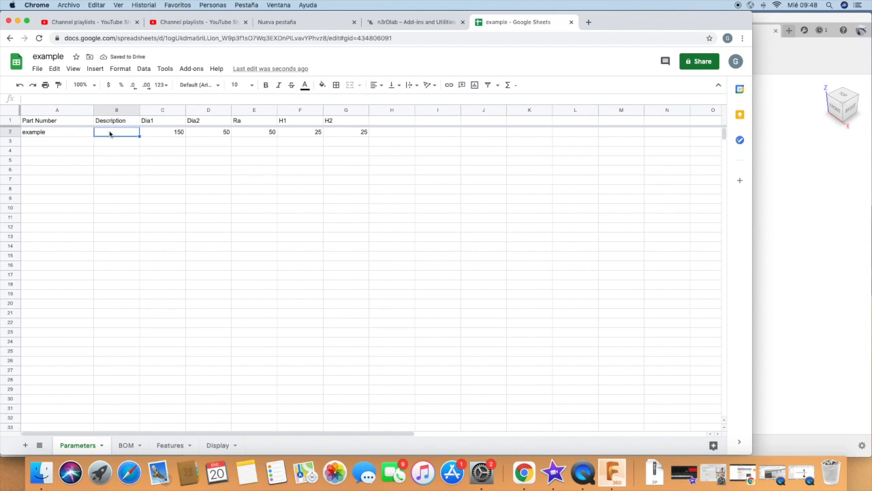
type("smal")
key("BackSpace")
key("BackSpace")
key("BackSpace")
key("BackSpace")
type("A")
key("Return")
type("B")
key("Return")
type("C")
key("Return")
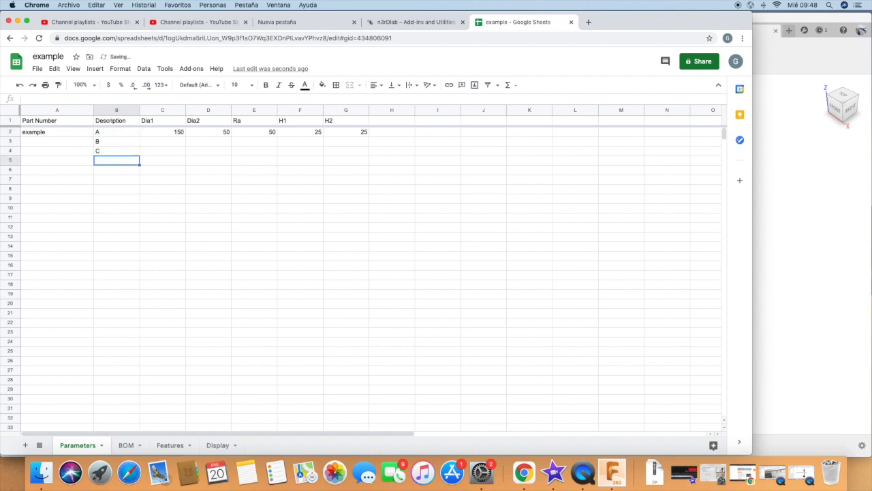
- Enter the description D in cell B5, correcting the autocompleted word to the single letter
type("Description")
key("Return")
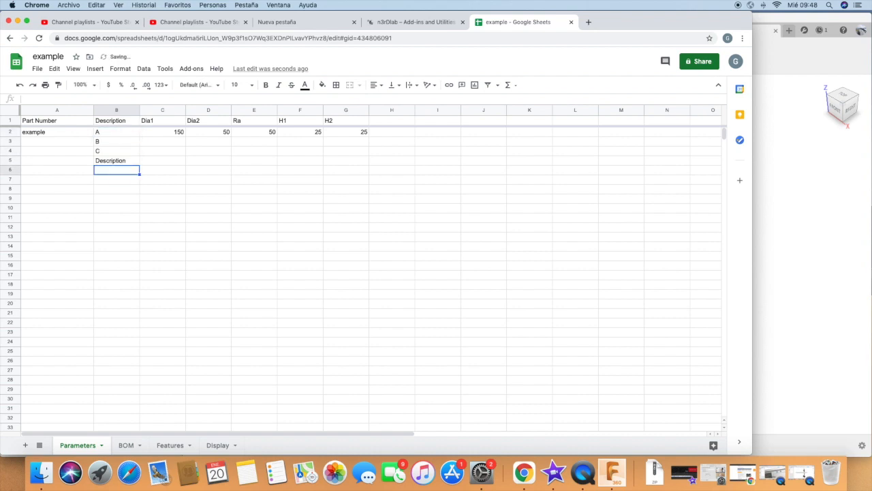
double_click(118, 161)
left_click_drag(126, 160, 97, 160)
key("BackSpace")
left_click(181, 181)
- Copy the Dia1 to H2 values of row A (C2:G2) into the row of description B, starting at C3
left_click_drag(160, 132, 347, 132)
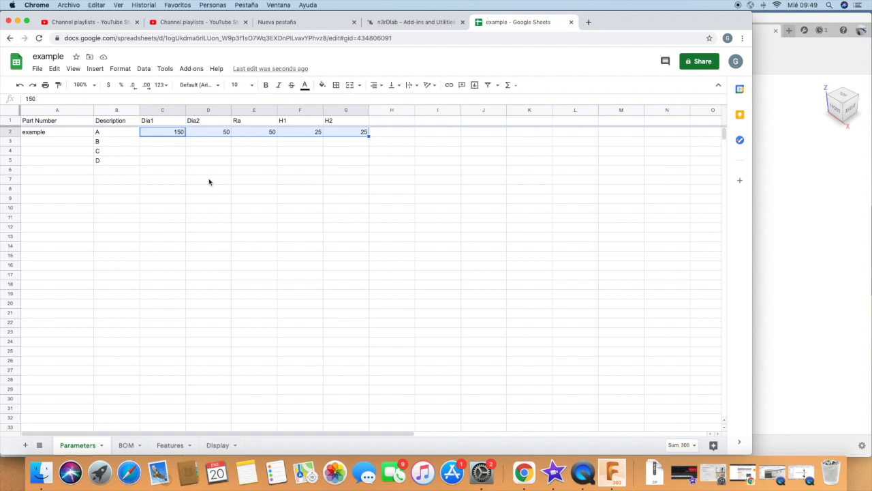
key("ctrl+c")
left_click(170, 143)
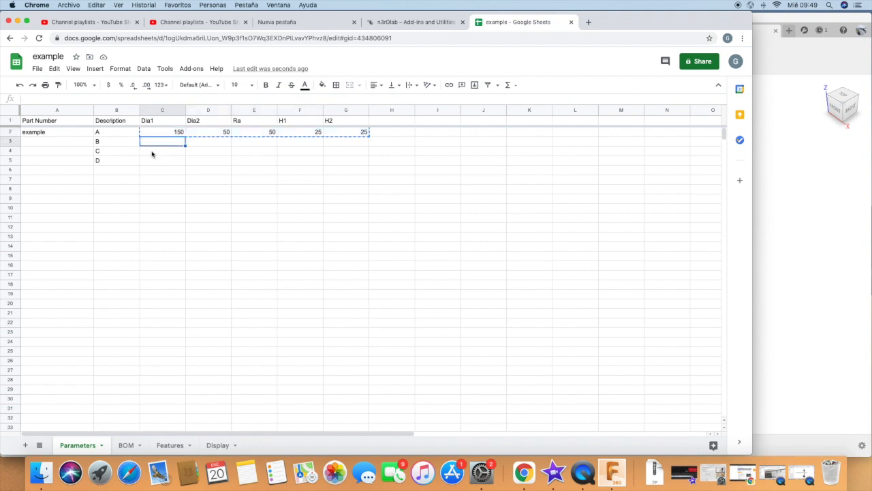
key("super+v")
scroll(151, 154, "right", 3)
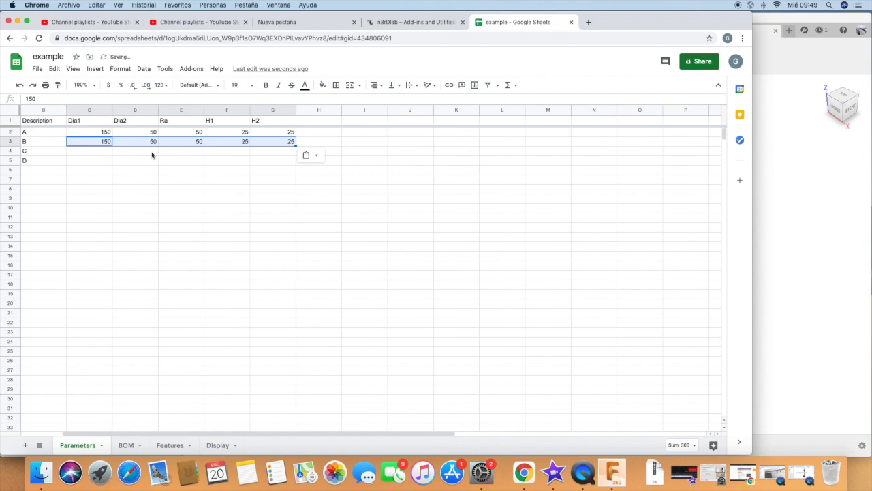
left_click(151, 152)
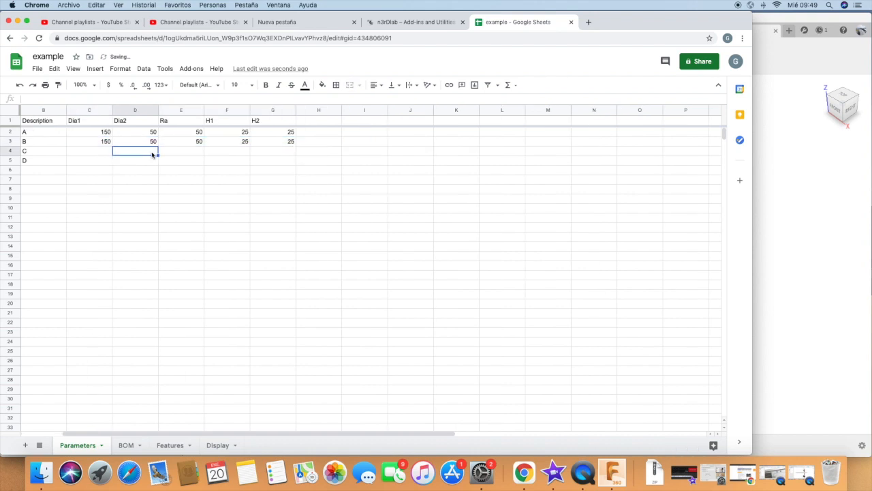
- Paste the copied Dia1 to H2 values into the rows of descriptions C and D, starting at C4 and C5
left_click(97, 153)
key("super+v")
left_click(95, 164)
key("super+v")
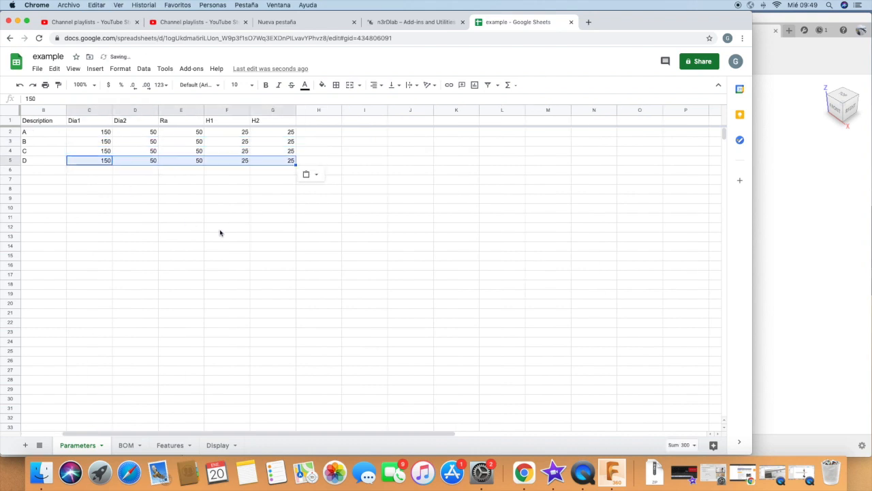
left_click(289, 255)
scroll(289, 256, "left", 3)
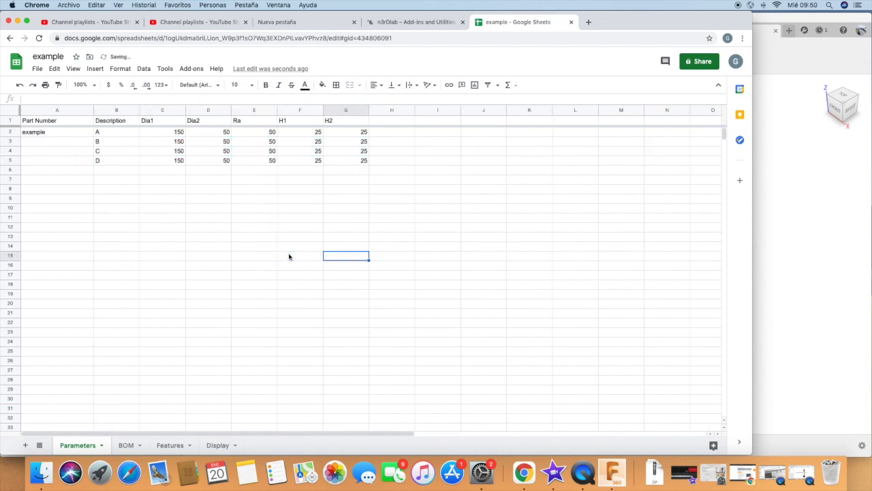
- Set the Dia1 values of variants B, C and D to 300, 500 and 1000
left_click(174, 145)
double_click(174, 145)
left_click_drag(174, 145, 184, 145)
type("300")
key("Return")
double_click(181, 150)
key("BackSpace")
key("BackSpace")
type("500")
key("Return")
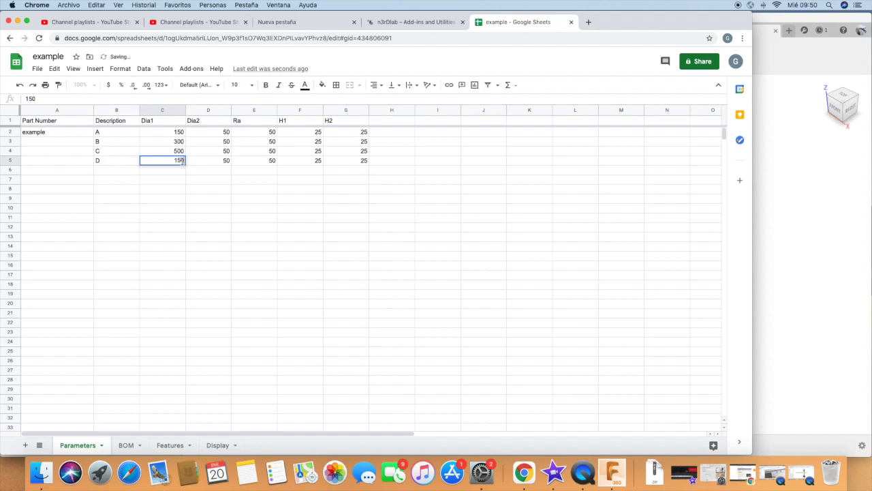
type("1000")
left_click(236, 191)
- Set the Dia2 values of variants B, C and D to 20, 10 and 100
left_click(224, 140)
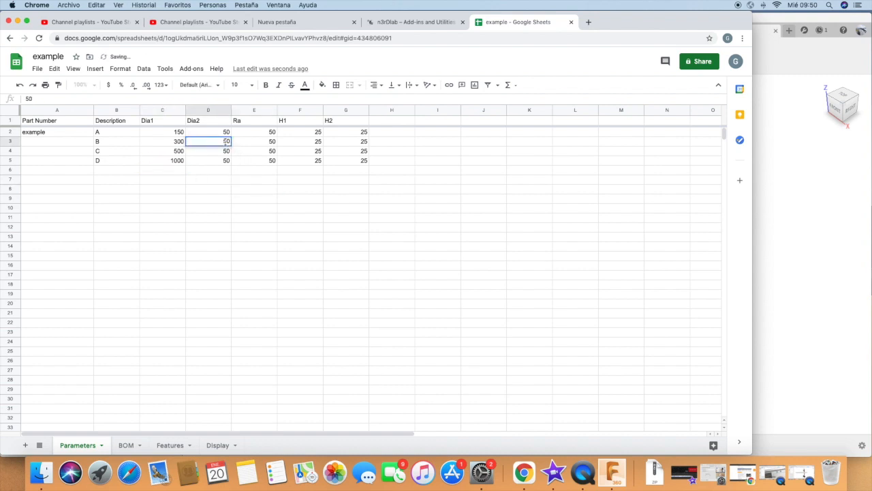
type("0")
type("2")
double_click(228, 151)
key("BackSpace")
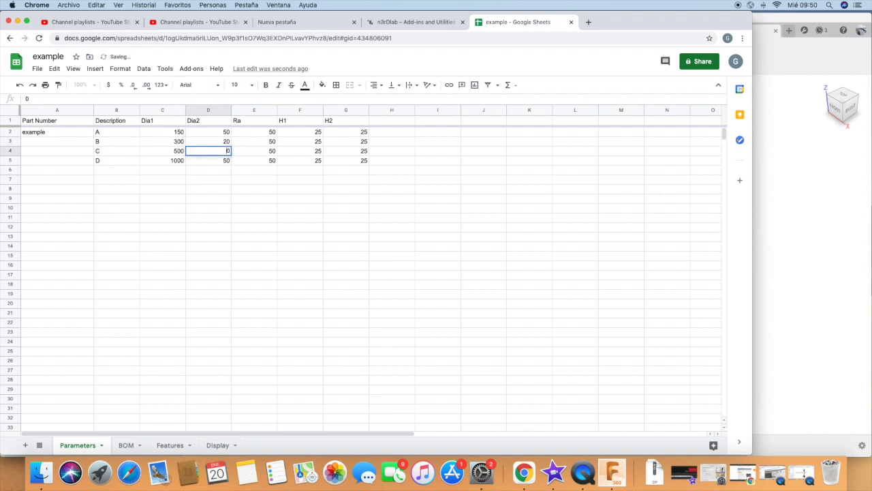
type("1")
left_click(227, 171)
double_click(227, 161)
key("BackSpace")
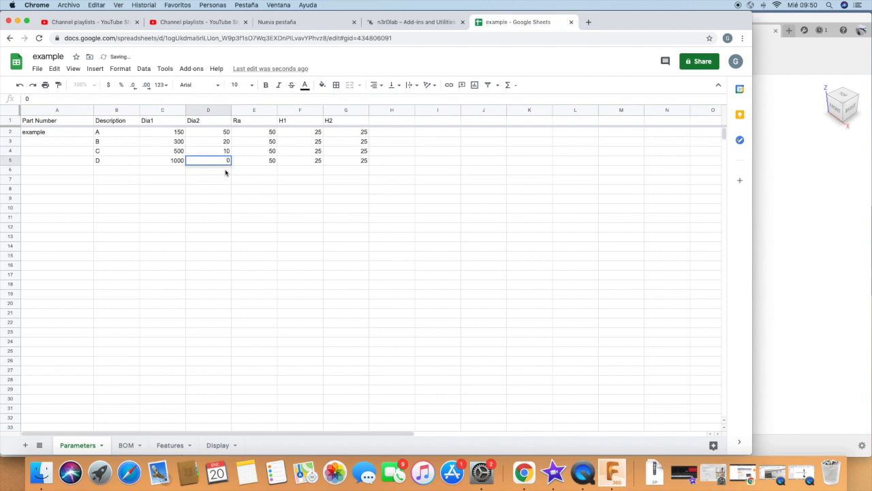
type("100")
left_click(290, 227)
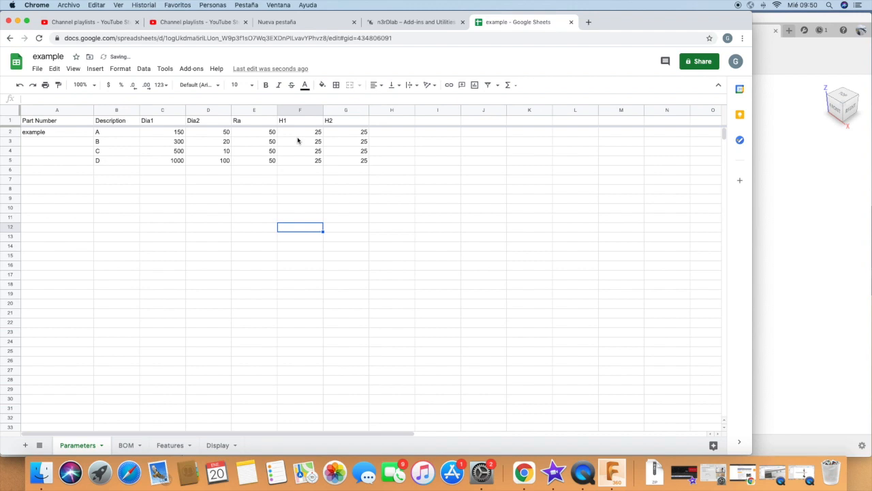
- Set the H1 values of variants B, C and D to 10, 35 and 50
scroll(294, 140, "right", 2)
scroll(294, 140, "left", 2)
left_click(307, 134)
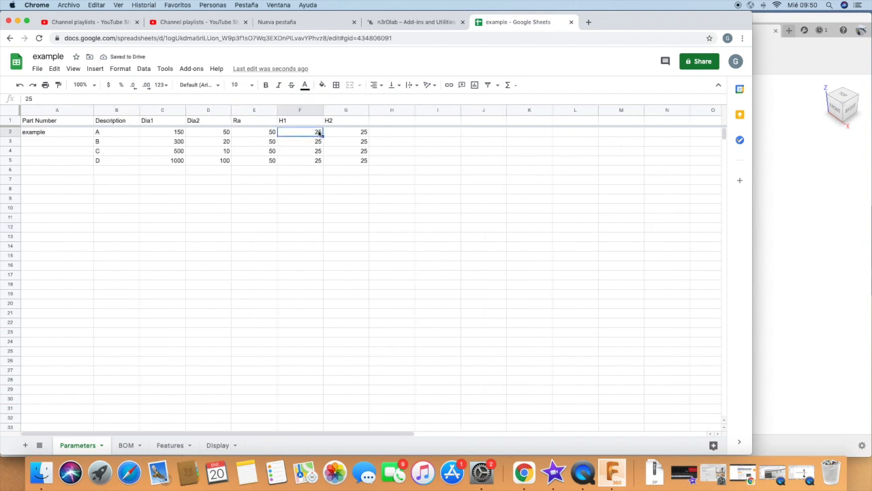
left_click(319, 140)
key("Delete")
type("10")
key("Return")
key("Delete")
type("35")
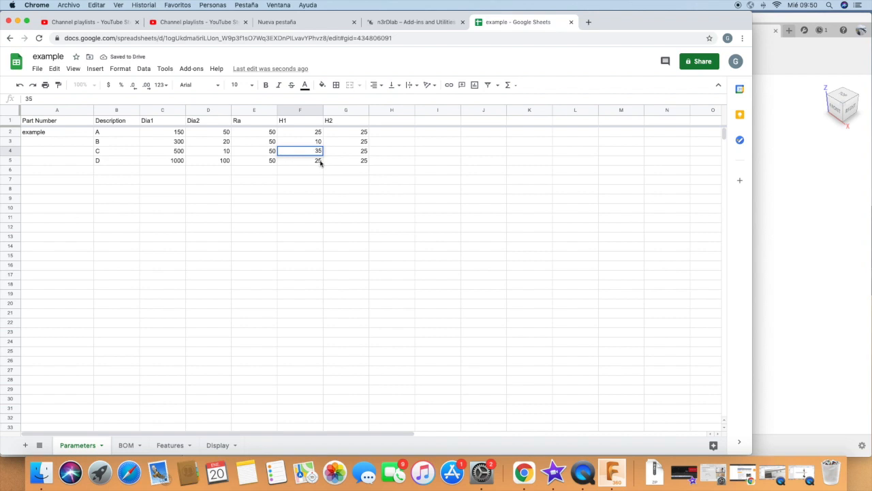
key("Return")
key("Delete")
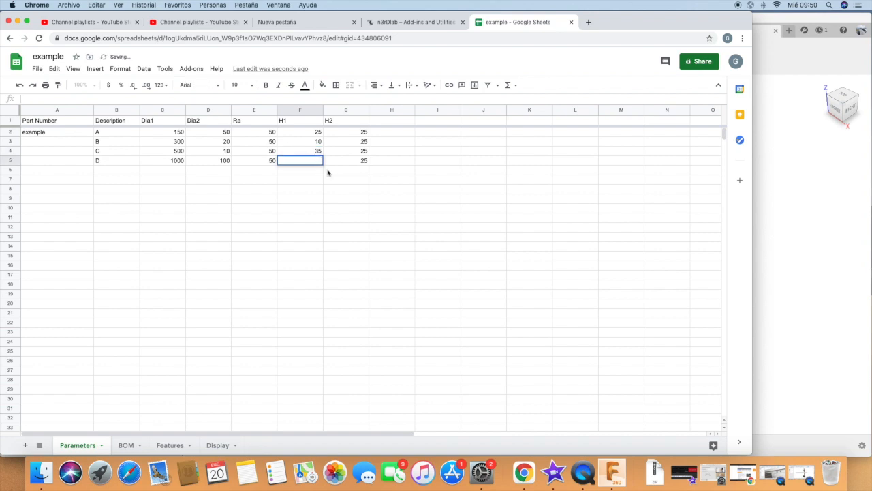
type("50")
left_click(361, 190)
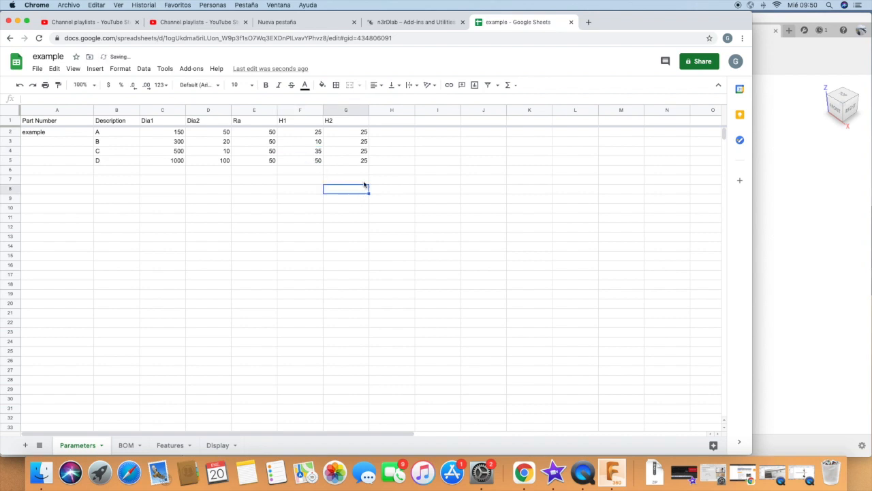
- Set the Ra values of variants B, C and D to 100, 200 and 300
left_click(271, 143)
type("0")
type("1")
type("0")
key("Return")
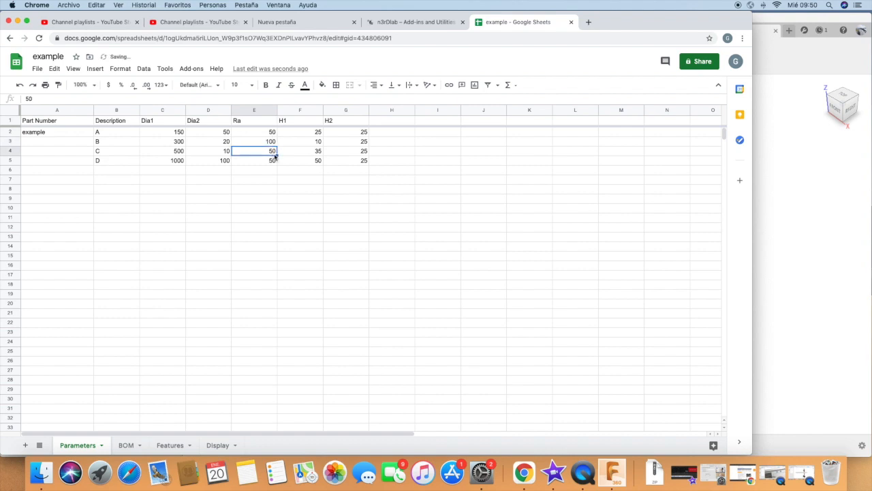
key("BackSpace")
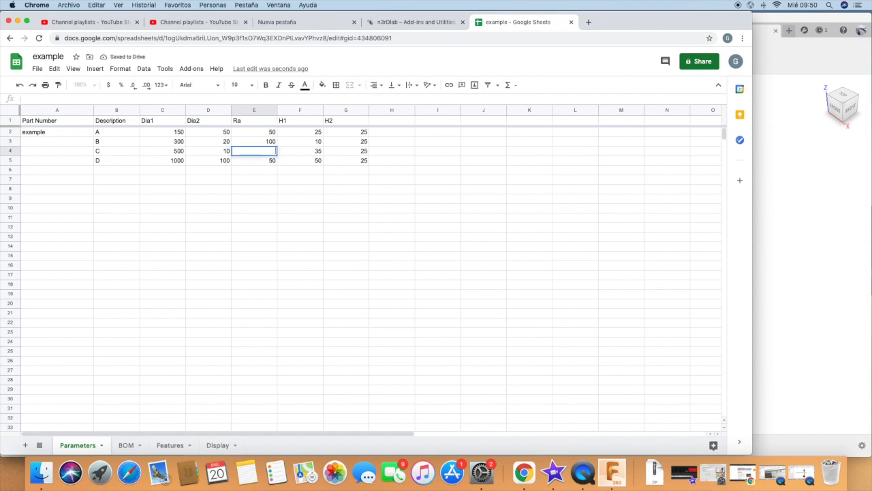
type("200")
left_click(275, 162)
key("BackSpace")
type("300")
left_click(346, 179)
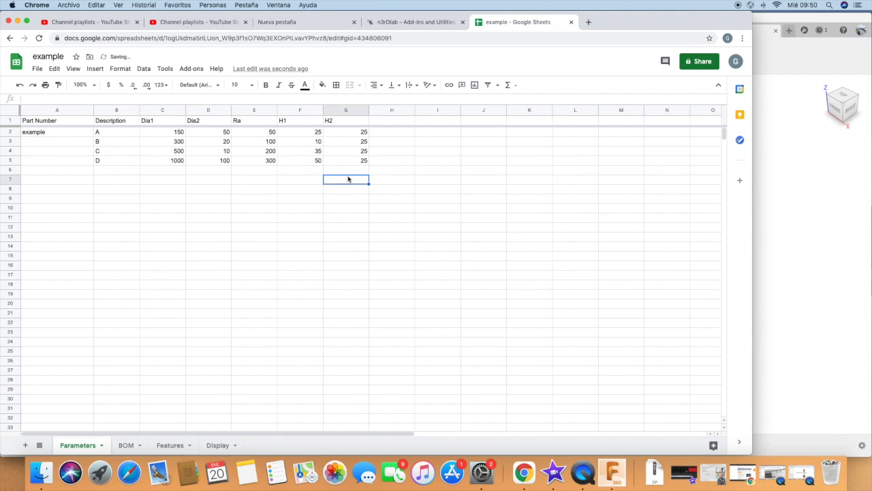
- Set the H2 values of variants B, C and D to 20, 50 and 100
left_click(364, 145)
type("2")
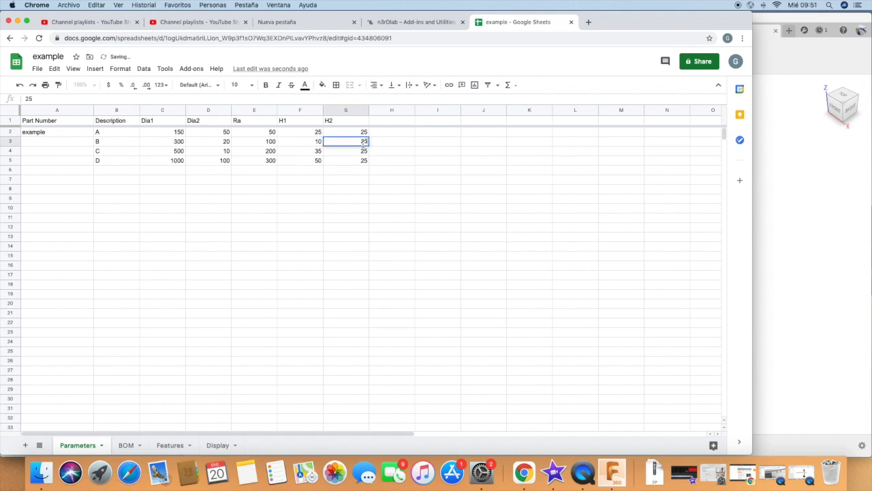
type("0")
key("Return")
type("50")
left_click(364, 160)
key("BackSpace")
type("100")
left_click(430, 218)
scroll(429, 218, "right", 4)
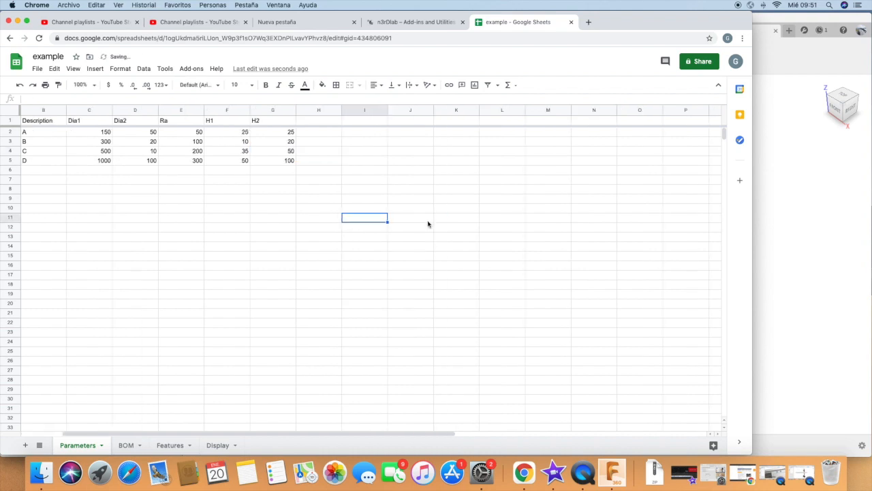
- On the Features sheet, copy the Unsuppressed states of variant A (C2:F2) into rows 3 to 6
left_click(223, 446)
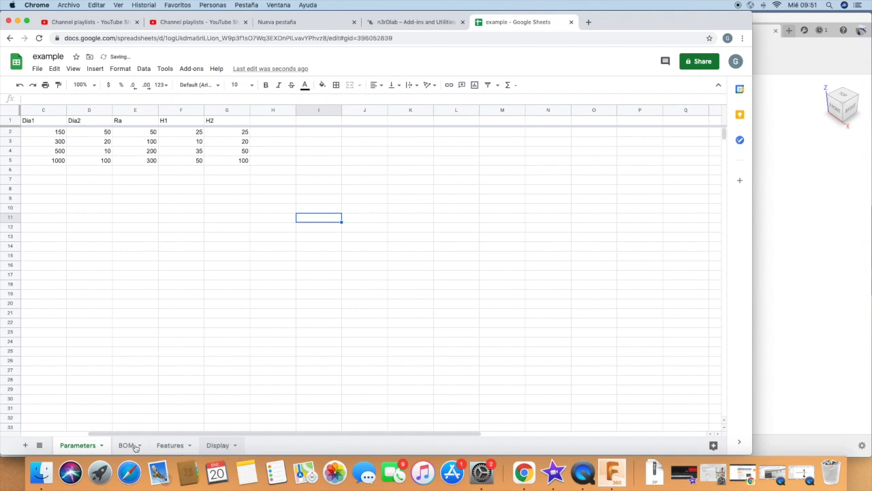
scroll(249, 371, "right", 1)
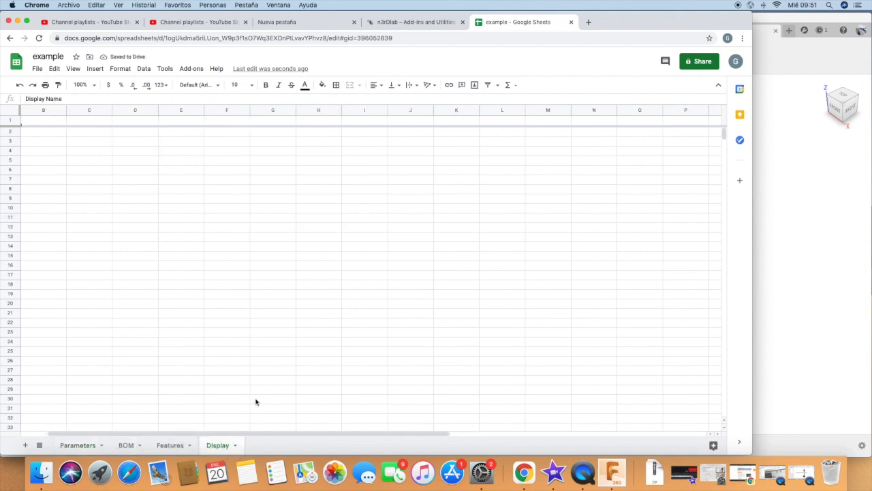
left_click(179, 445)
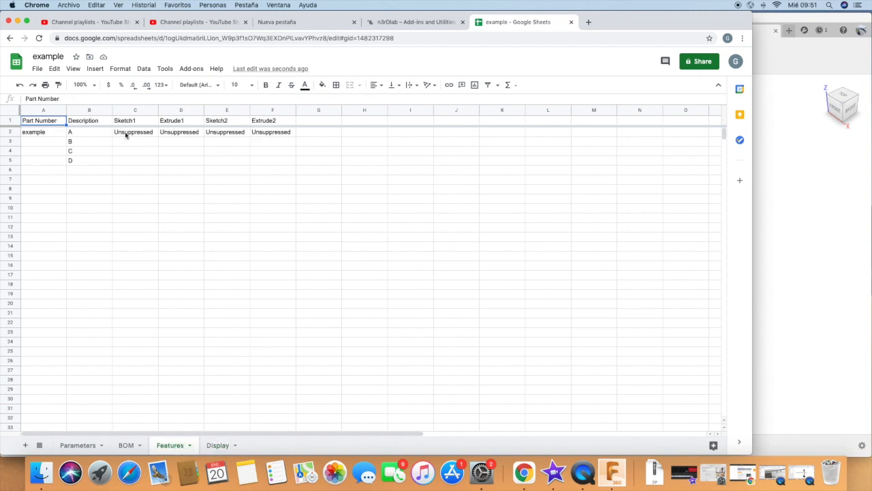
left_click(151, 133)
left_click_drag(151, 133, 271, 135)
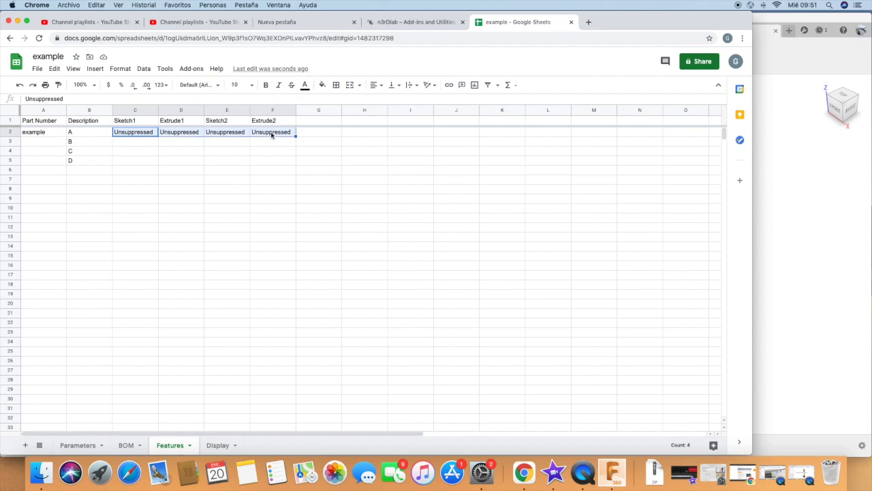
key("super+c")
left_click(132, 143)
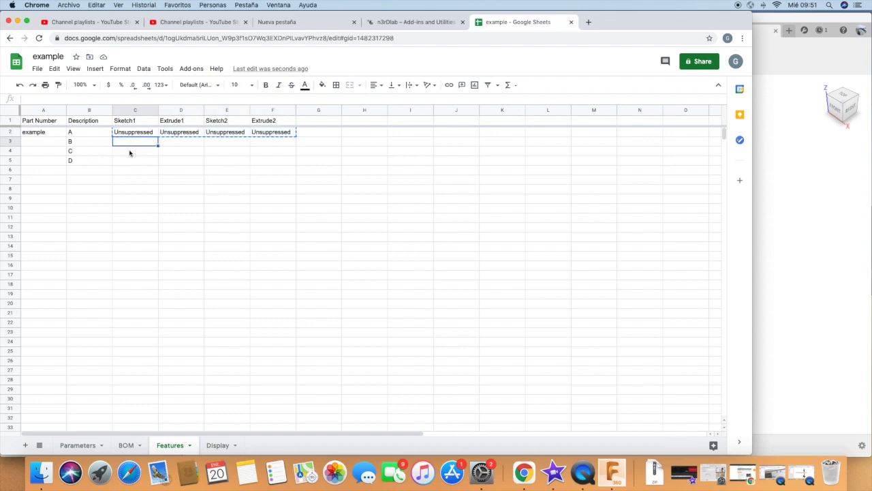
key("super+v")
left_click(127, 151)
key("super+v")
left_click(127, 160)
key("super+v")
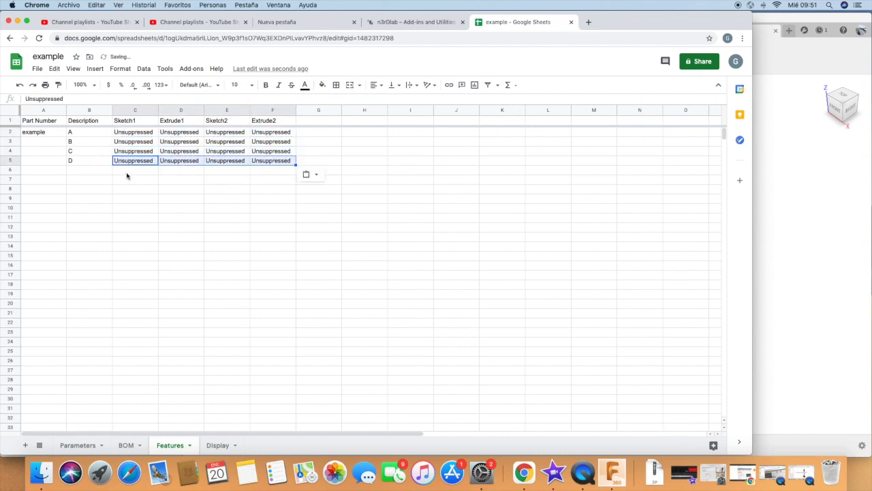
left_click(126, 170)
key("super+v")
- Try to add the description E in cell B6 of the Features sheet, allowing the edit of the protected cell
double_click(88, 171)
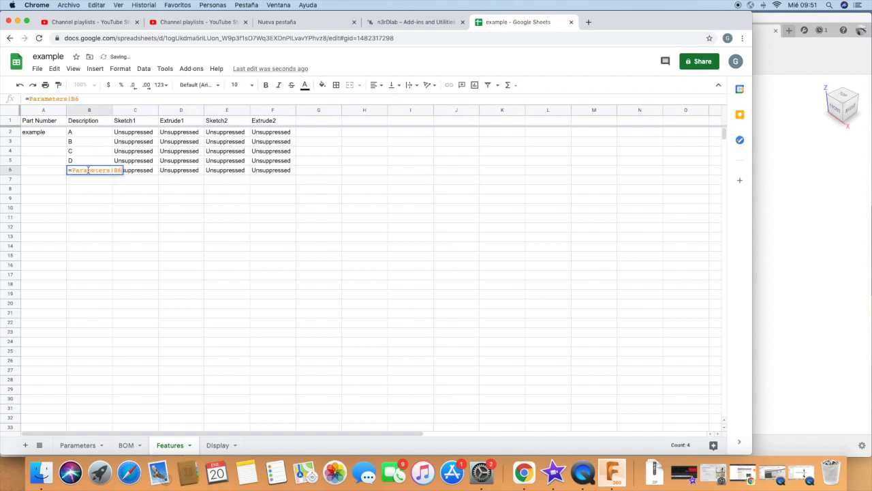
left_click(127, 217)
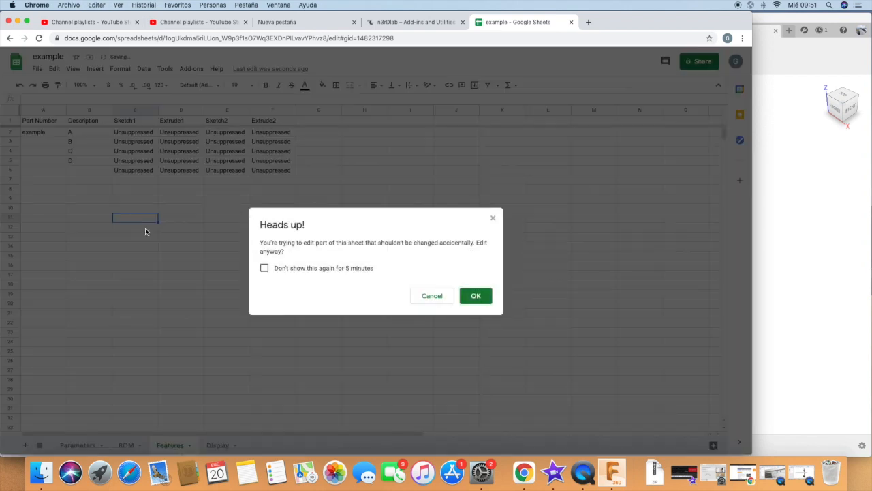
left_click(475, 298)
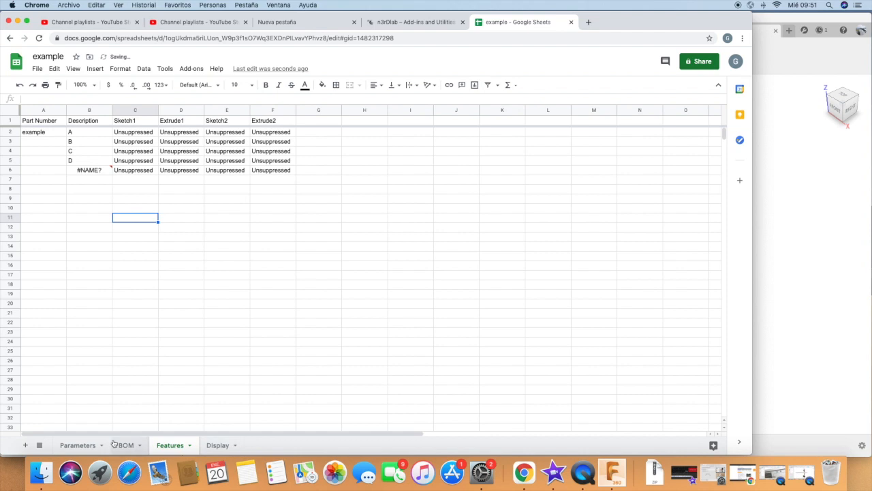
- Add a variant E in row 6 of the Parameters sheet, copying the Dia1 to H2 values of variant D
left_click(78, 444)
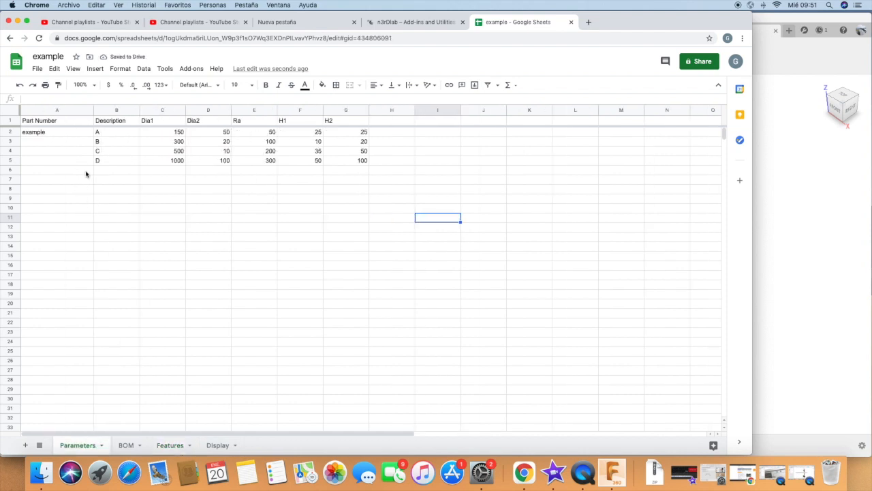
left_click(96, 172)
type("E")
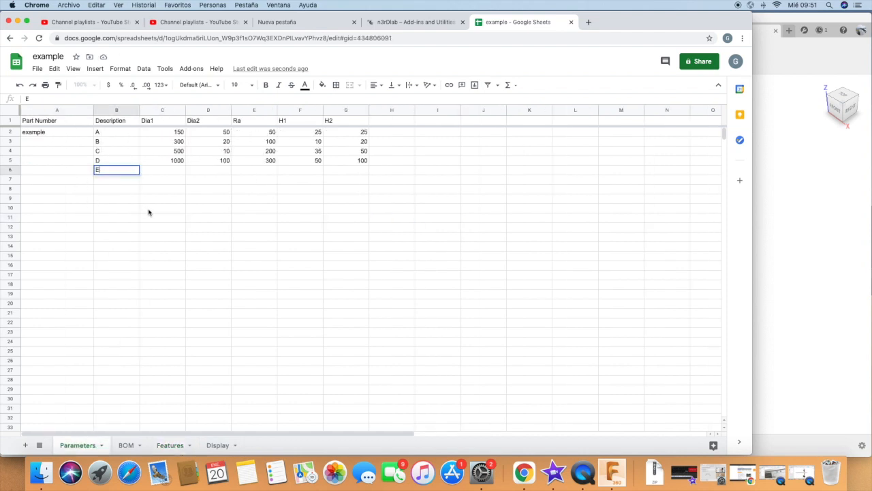
left_click(150, 208)
left_click_drag(175, 161, 361, 165)
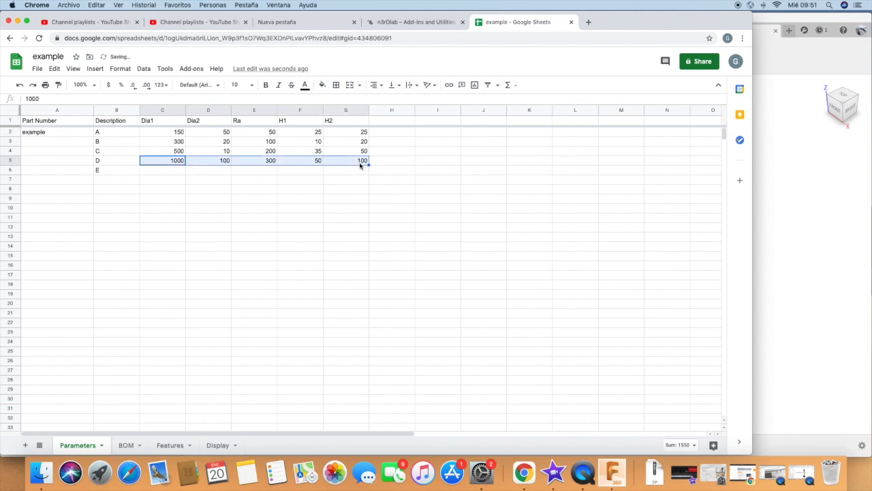
key("cmd+c")
left_click(171, 172)
key("cmd+v")
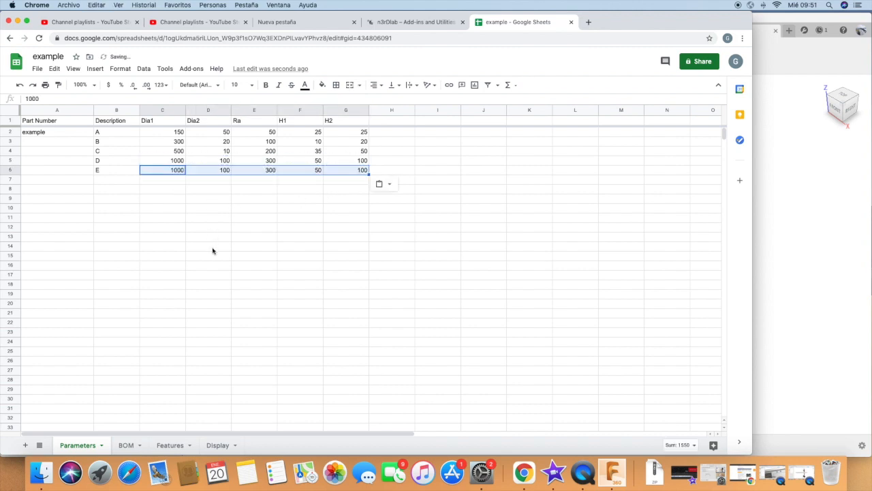
left_click(214, 249)
- Correct the description formula in cell B6 of the Features sheet to =Parameters!B6, allowing the edit of the protected cell
left_click(171, 445)
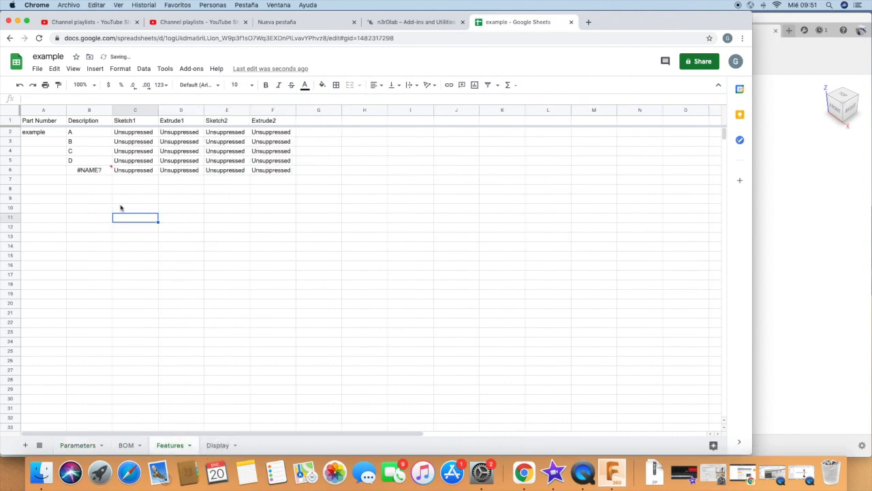
left_click(96, 167)
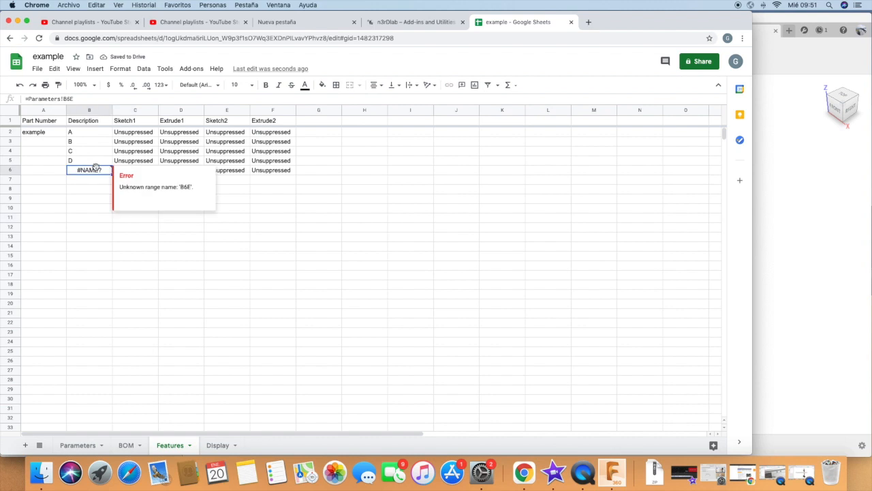
type("E")
left_click(100, 208)
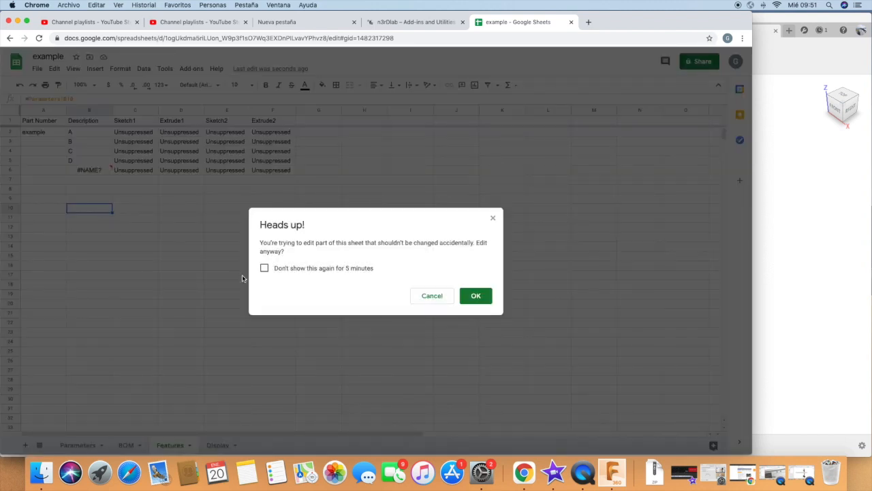
left_click(476, 297)
- On the Features sheet, set the Sketch2 state of variant E (cell E6) to Suppressed
left_click(134, 171)
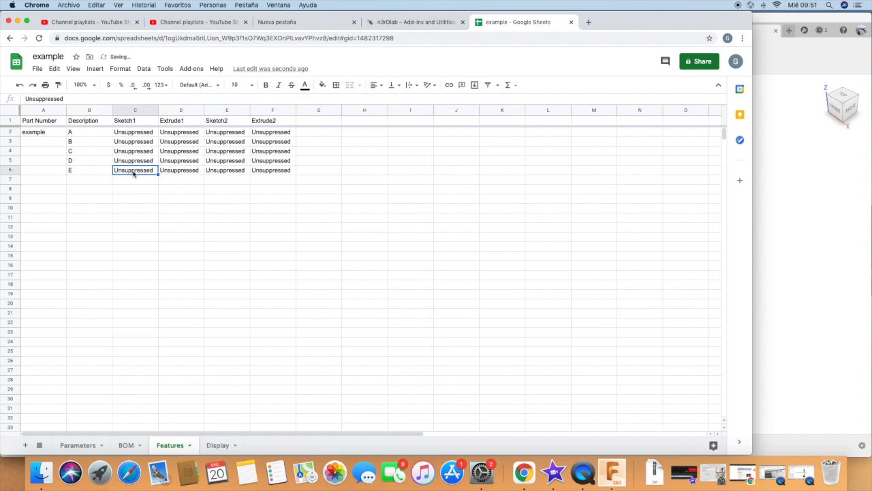
left_click(217, 172)
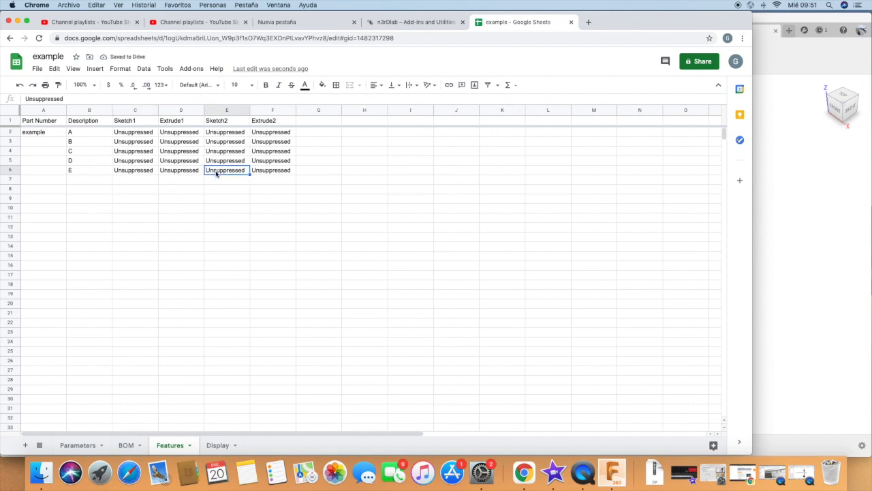
double_click(234, 170)
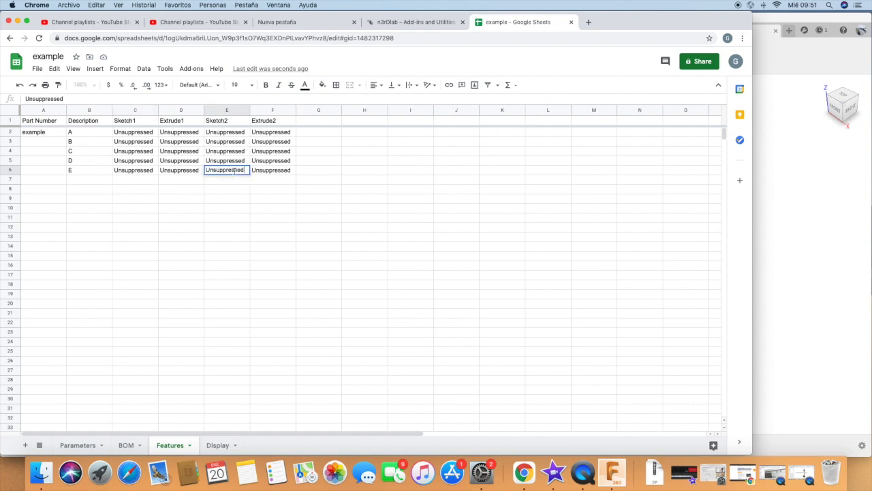
left_click(218, 170)
key("BackSpace")
key("BackSpace")
key("BackSpace")
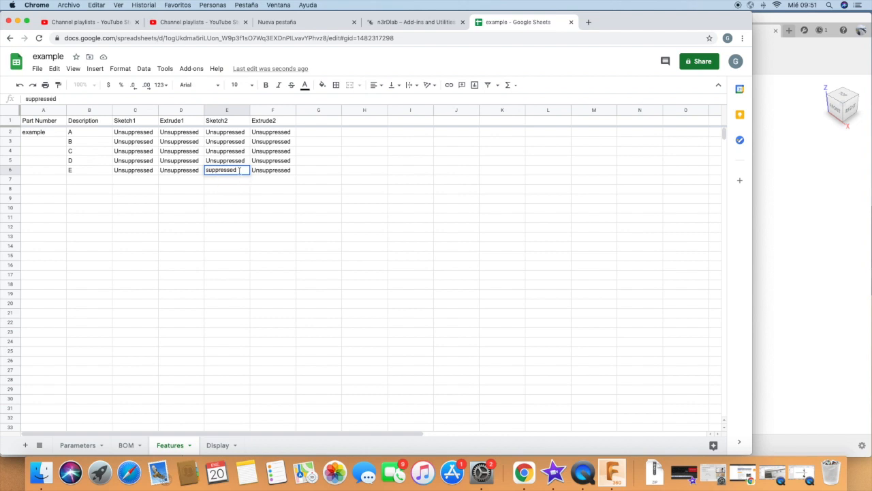
type("S")
- Set the Extrude2 state of variant E (cell F6) to Suppressed
left_click(258, 172)
double_click(263, 171)
left_click(263, 171)
key("BackSpace")
key("BackSpace")
key("BackSpace")
type("s")
type("S")
key("Return")
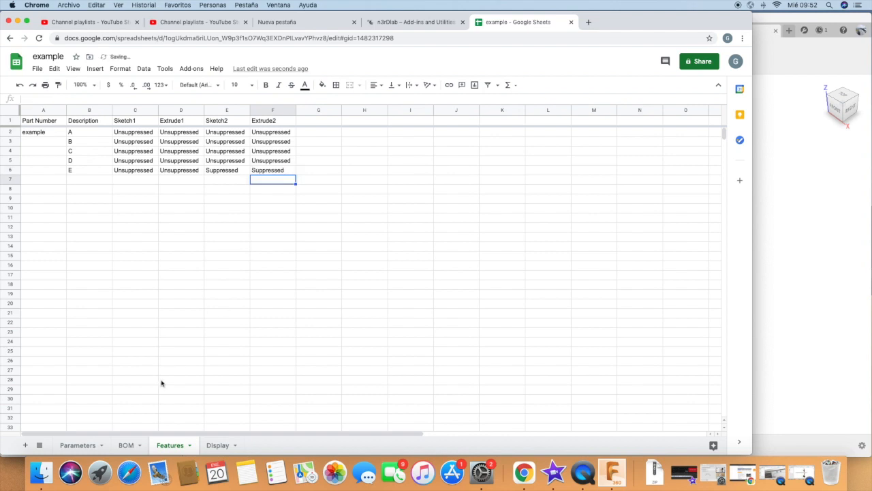
- Check the Parameters sheet, switch to Fusion 360 and apply Sheeter's Change Display with the Current Display capture
left_click(79, 446)
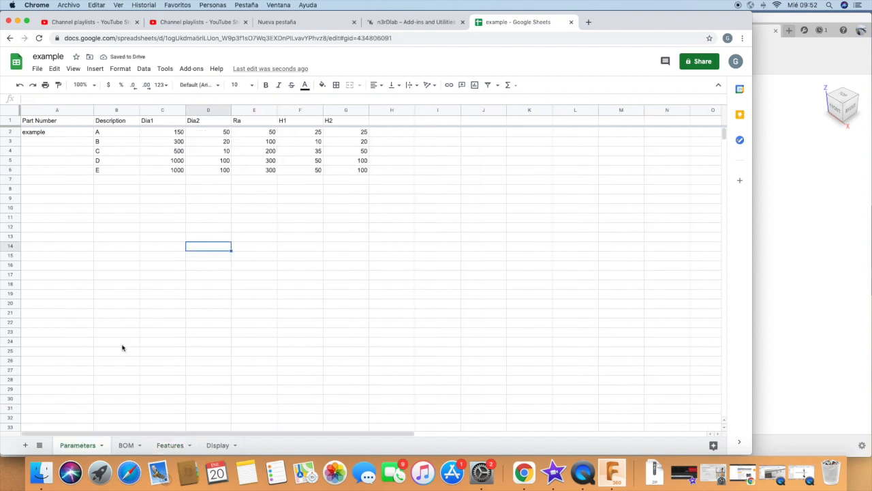
left_click(786, 271)
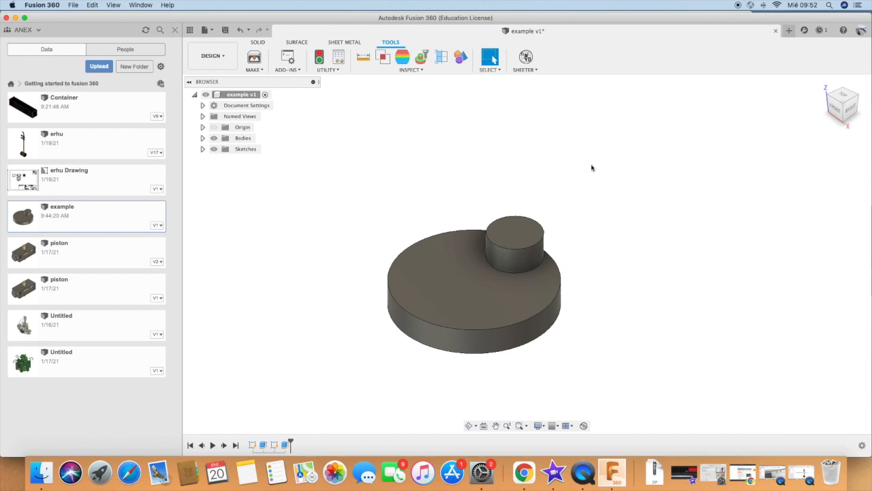
left_click(533, 70)
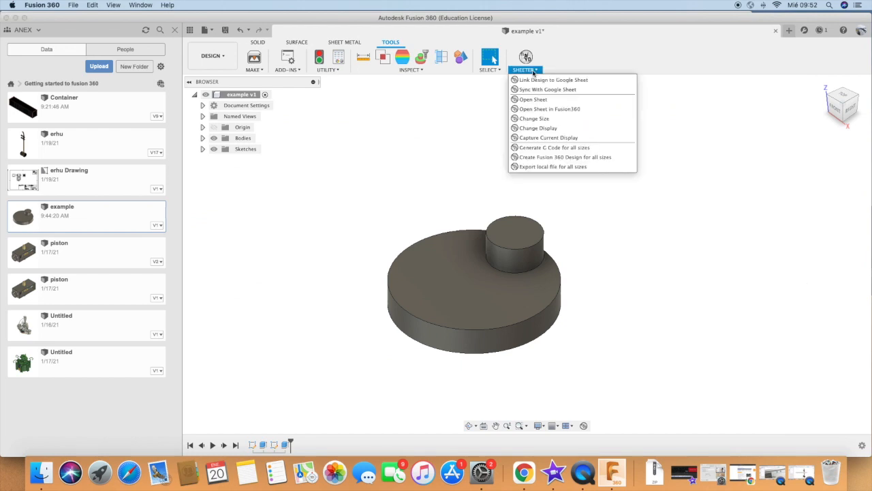
left_click(543, 129)
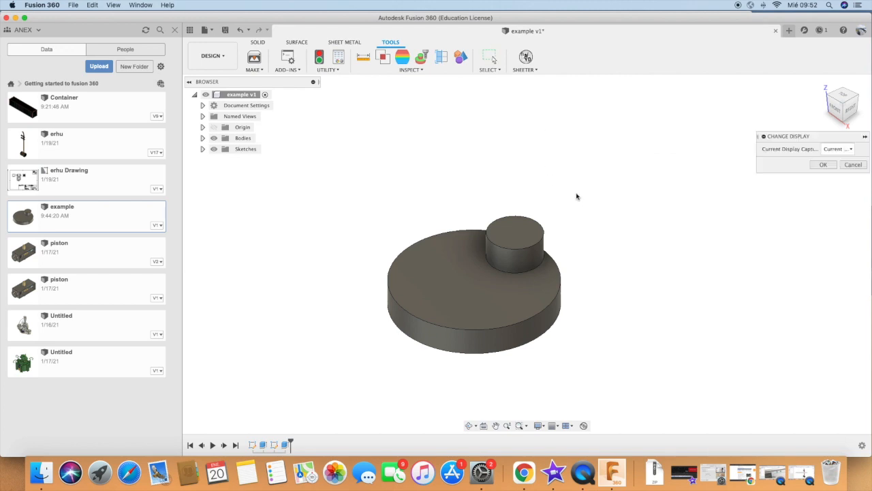
left_click(828, 149)
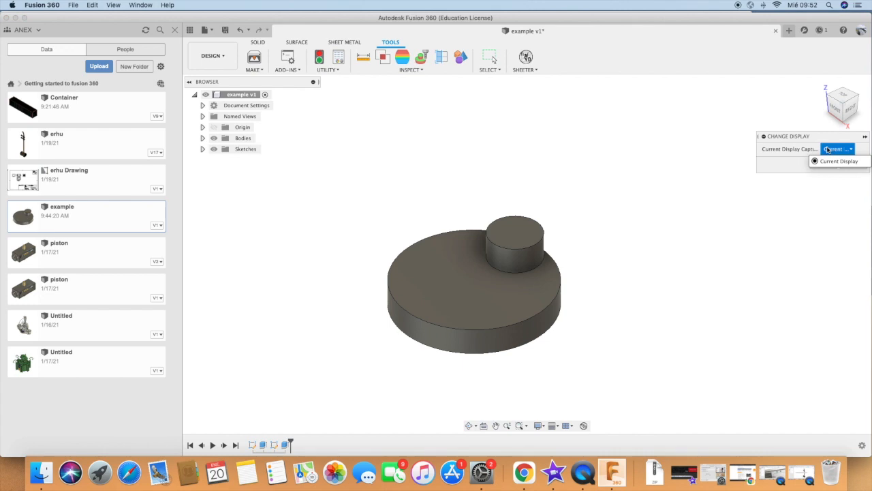
left_click(830, 149)
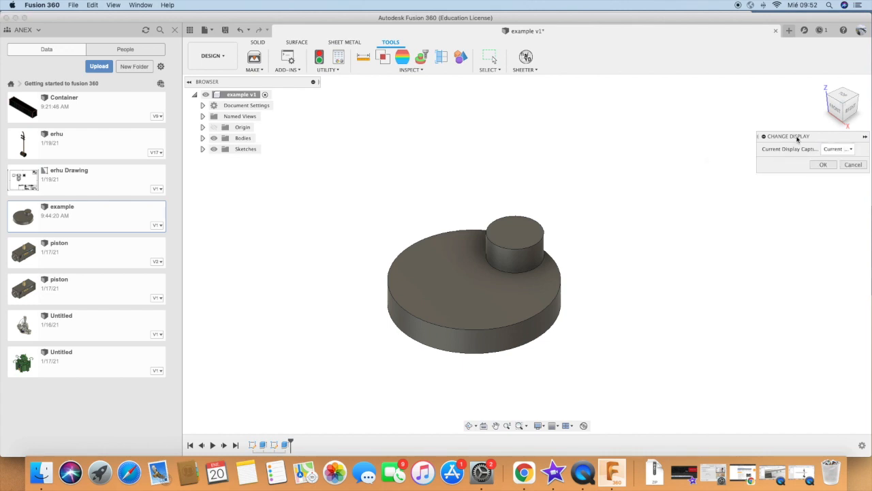
left_click_drag(800, 139, 762, 135)
left_click(795, 146)
left_click(798, 150)
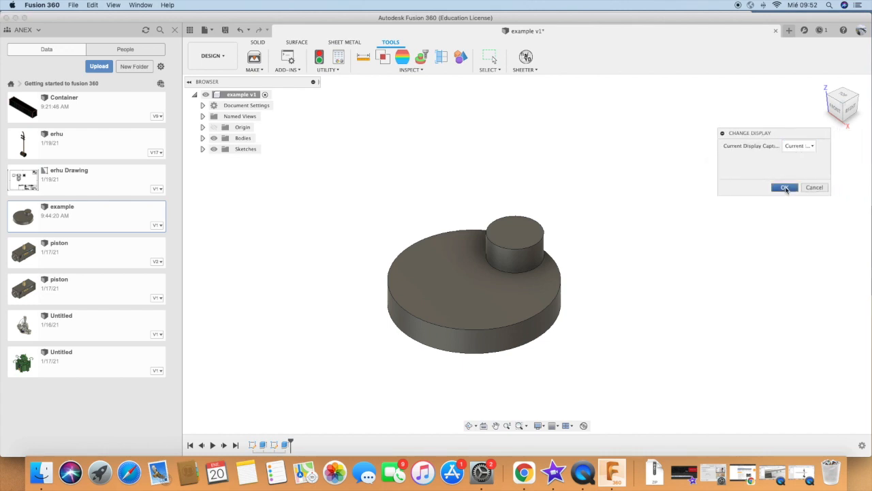
left_click(785, 188)
- Use Sheeter's Change Size to try sizes B, C and D on the disc, and apply size E
left_click(525, 69)
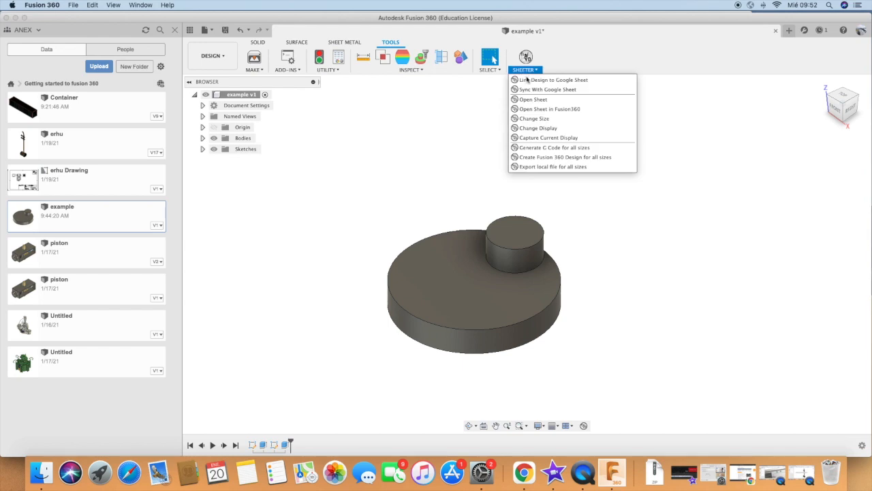
left_click(557, 120)
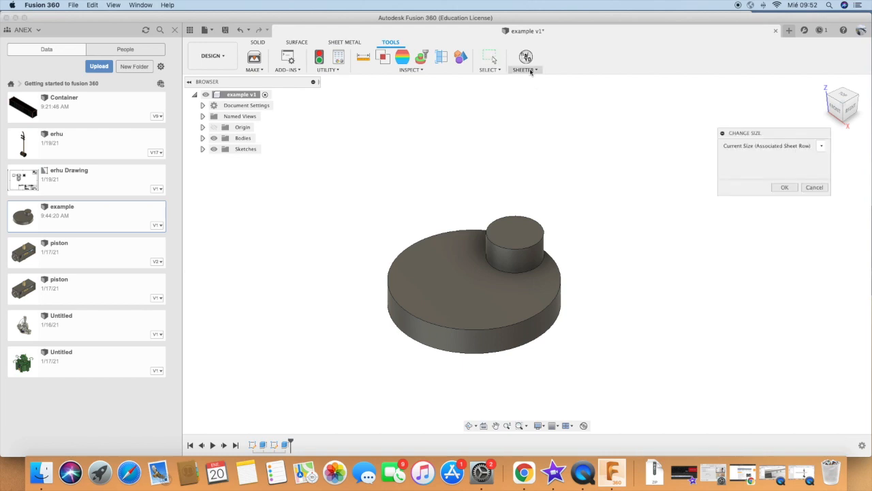
left_click(820, 147)
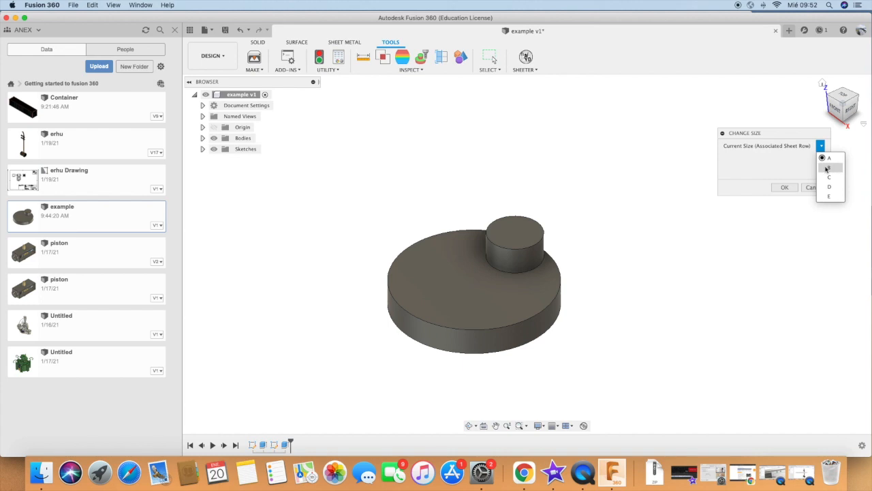
left_click(834, 169)
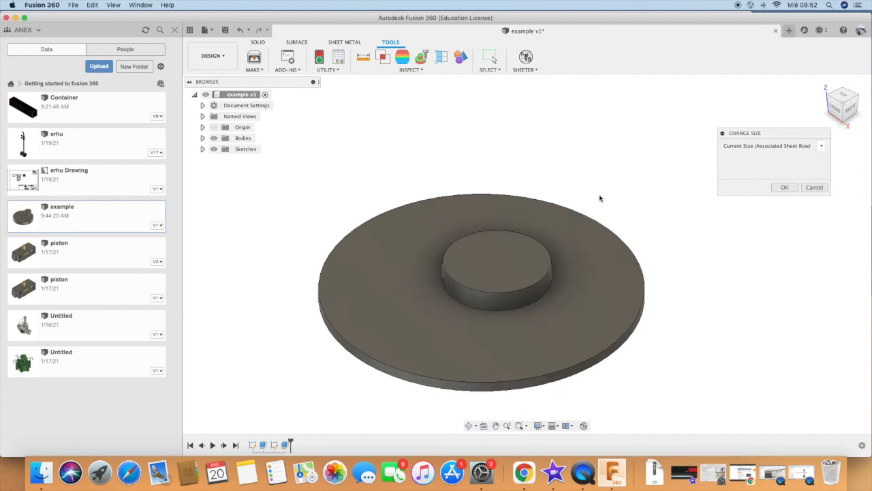
left_click(821, 146)
left_click(830, 178)
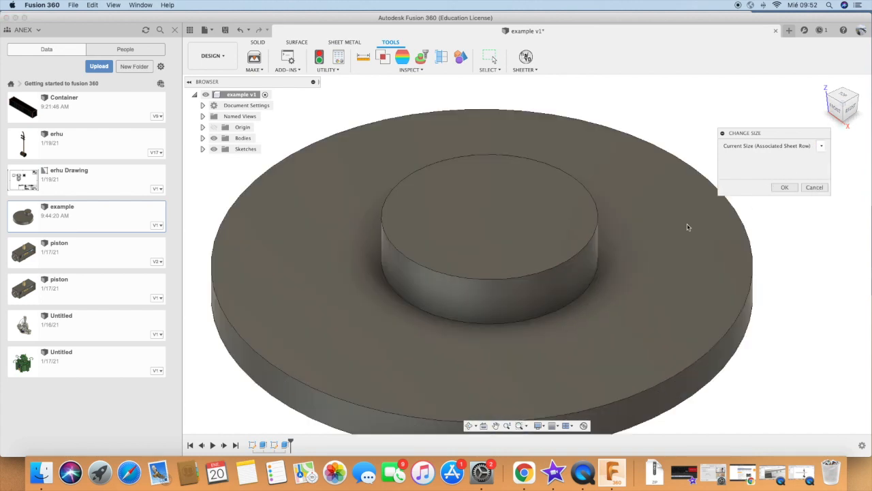
left_click(821, 146)
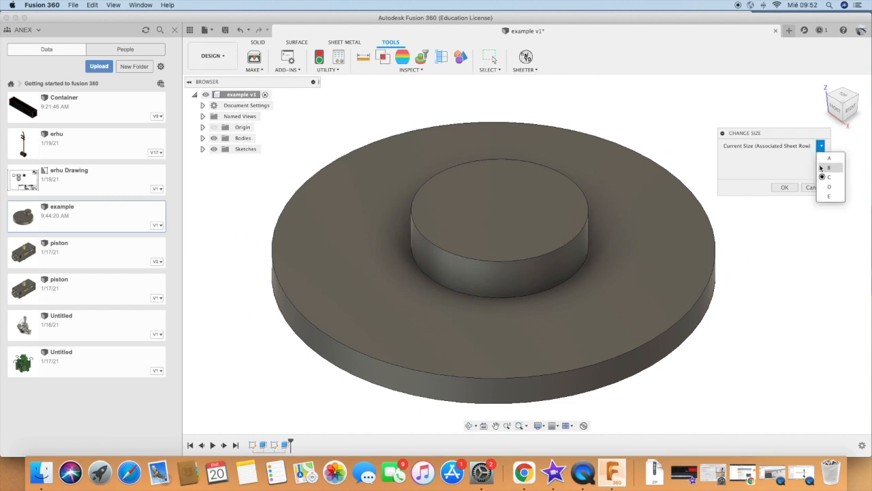
left_click(826, 187)
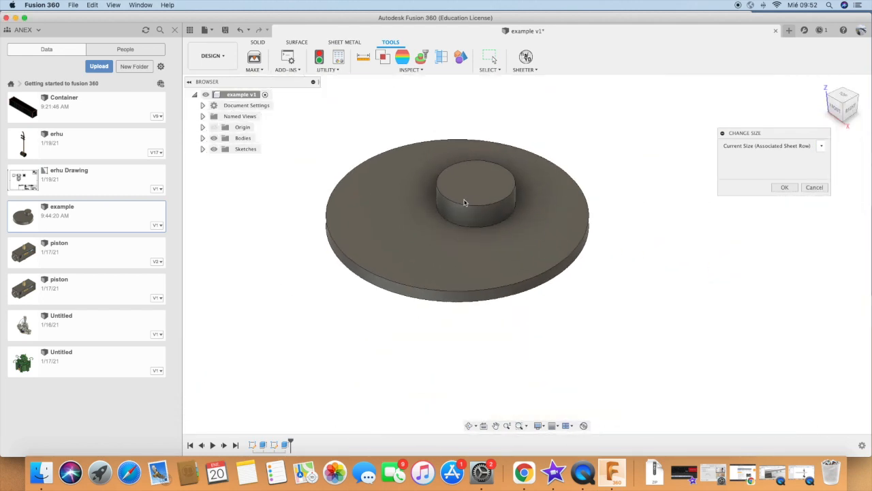
left_click(821, 146)
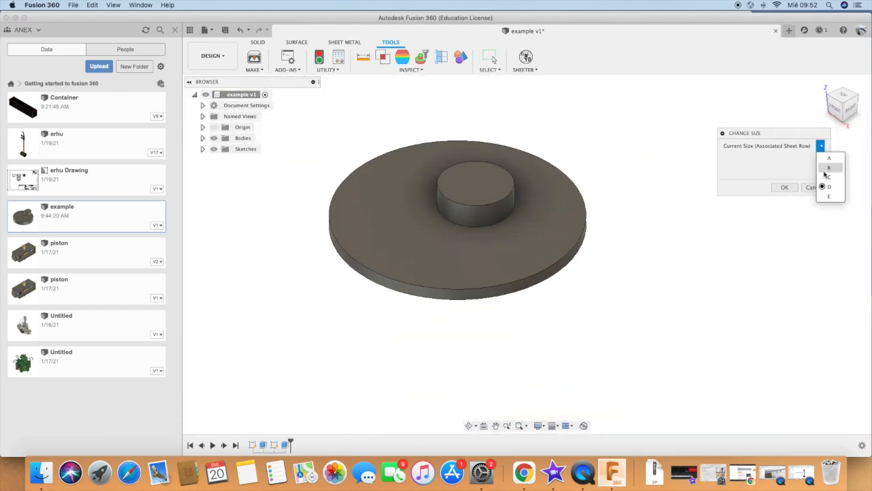
left_click(826, 197)
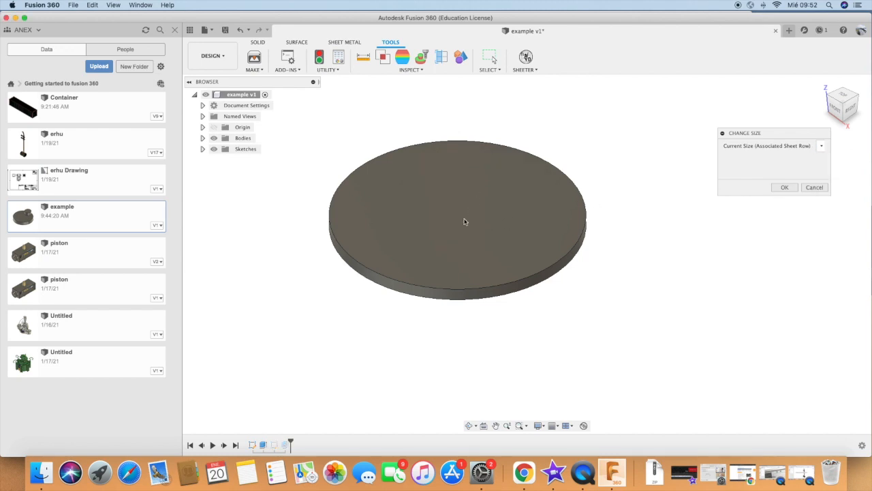
left_click(782, 188)
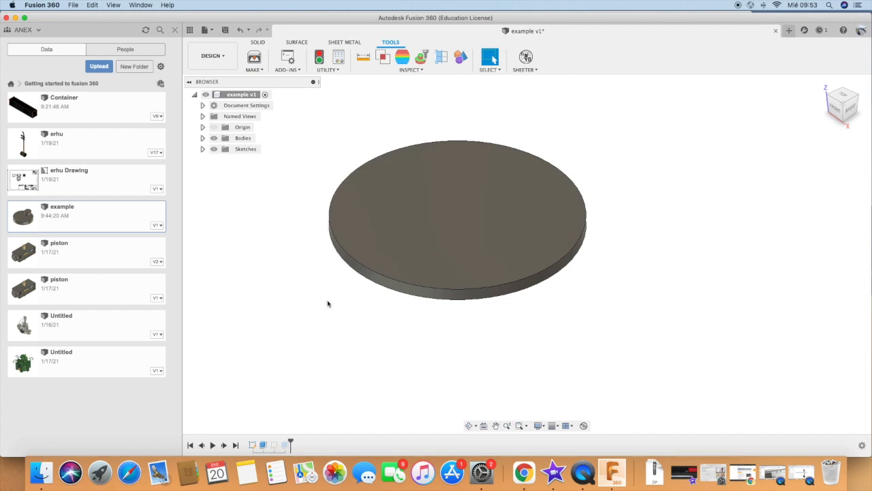
left_click(259, 42)
left_click(418, 70)
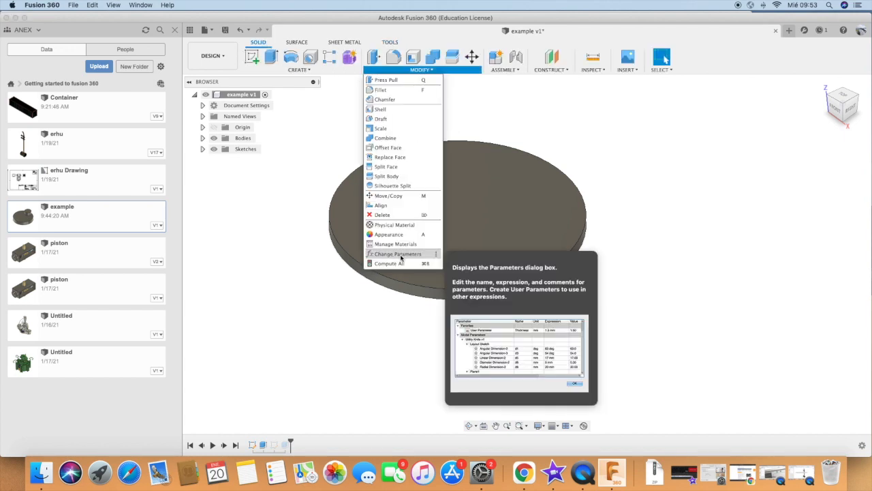
left_click(629, 204)
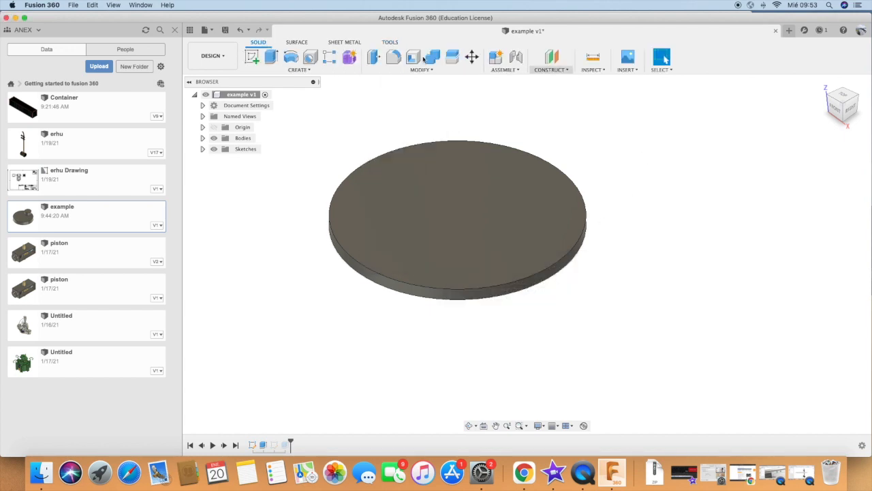
left_click(388, 42)
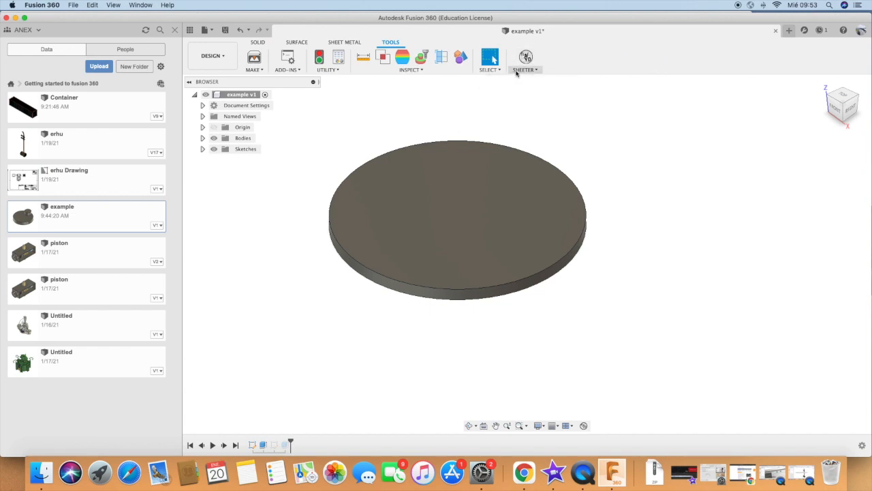